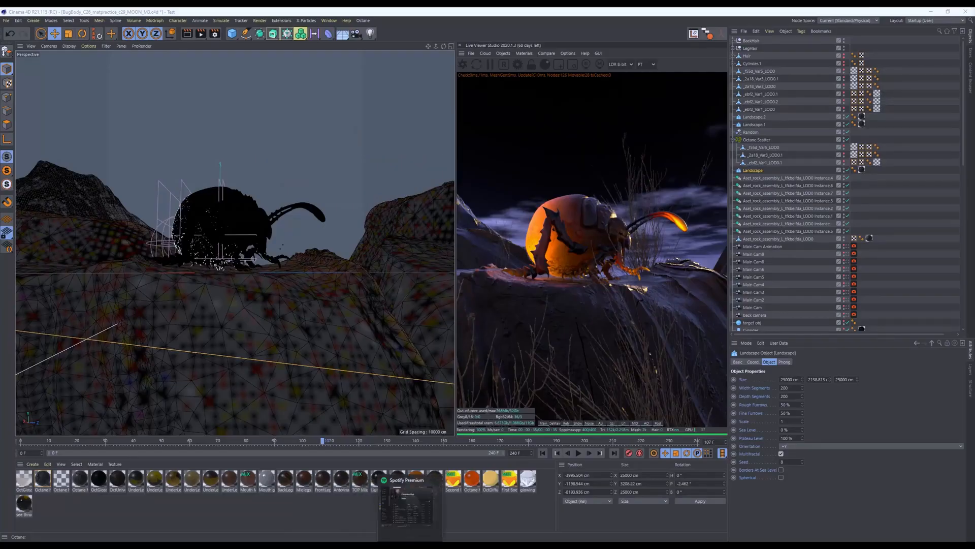
Step: Switch to ZBrush and inspect the bug sculpt from several angles, toggling the visibility of its leg and body subtools
{"action": "left_click", "coordinate": [380, 524]}
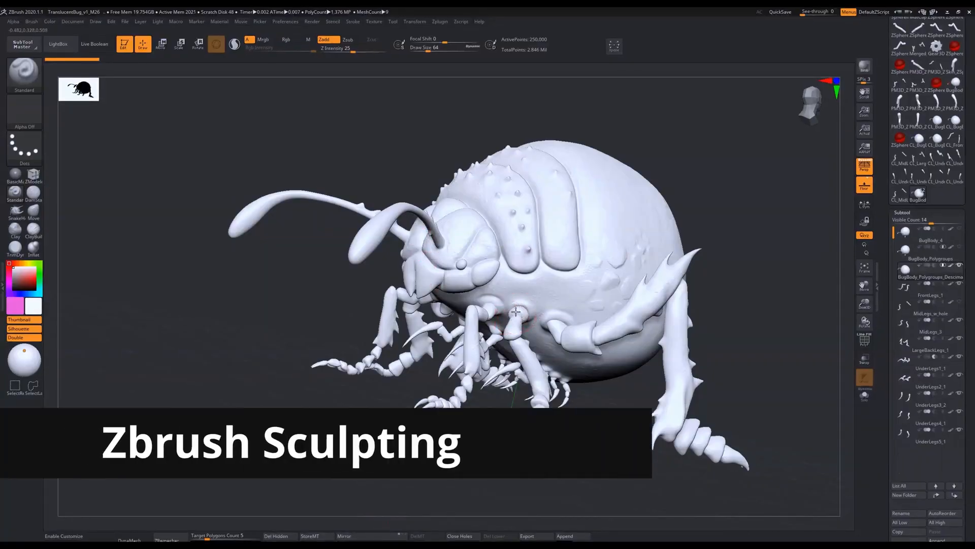
{"action": "mouse_move", "coordinate": [517, 304]}
{"action": "left_mouse_down"}
{"action": "mouse_move", "coordinate": [555, 306]}
{"action": "mouse_move", "coordinate": [453, 312]}
{"action": "mouse_move", "coordinate": [541, 298]}
{"action": "left_mouse_up"}
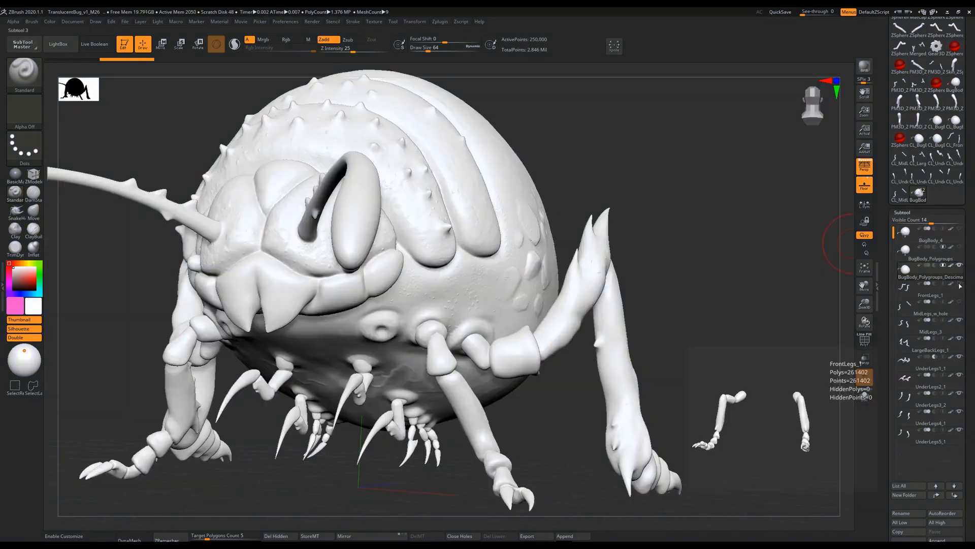
{"action": "left_click", "coordinate": [951, 290]}
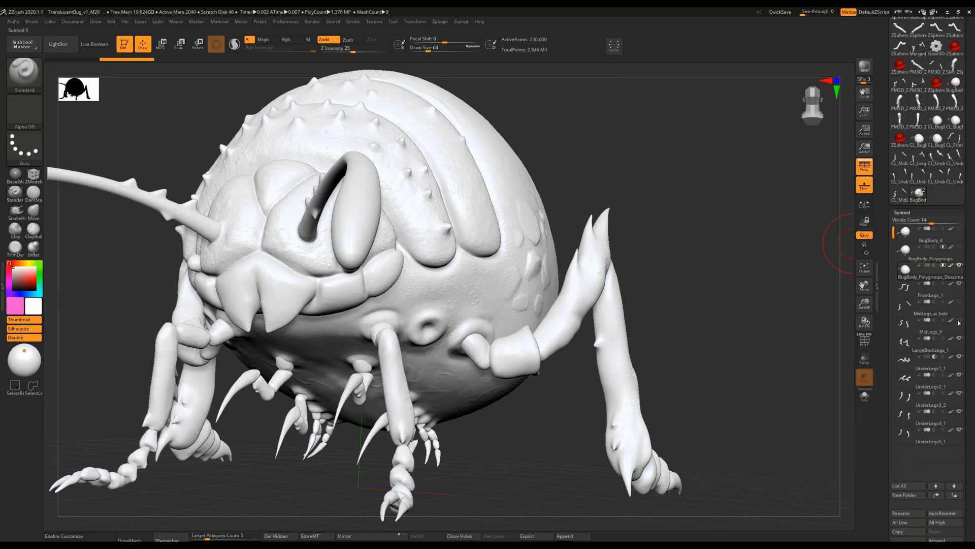
{"action": "left_click", "coordinate": [959, 265]}
{"action": "left_click", "coordinate": [959, 265]}
{"action": "left_click_drag", "start_coordinate": [379, 247], "coordinate": [321, 247]}
{"action": "left_click_drag", "start_coordinate": [395, 275], "coordinate": [379, 284]}
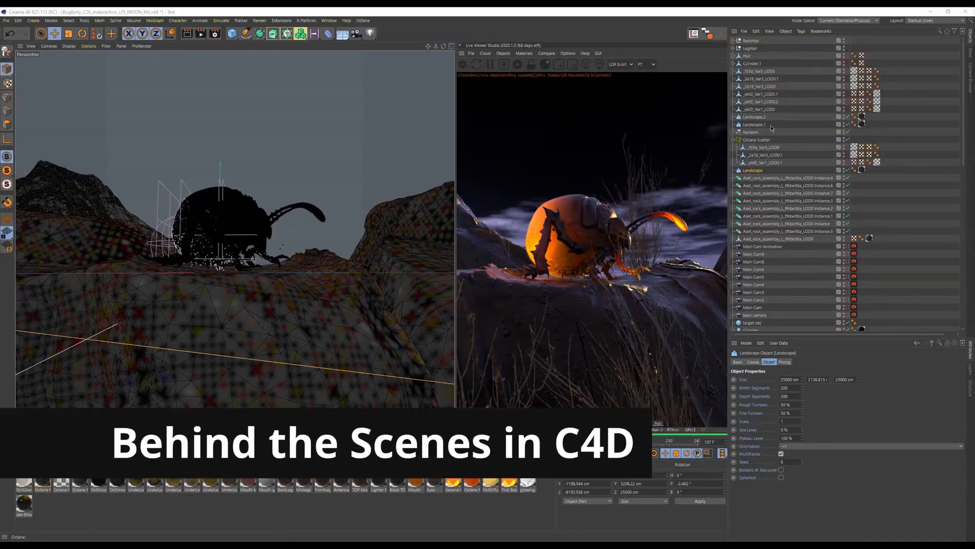
Step: Switch to Cinema 4D and move the Antenna R controller in the bug's BUGGY_CONTROLLERS rig
{"action": "scroll", "coordinate": [962, 125], "scroll_direction": "down", "scroll_amount": 10}
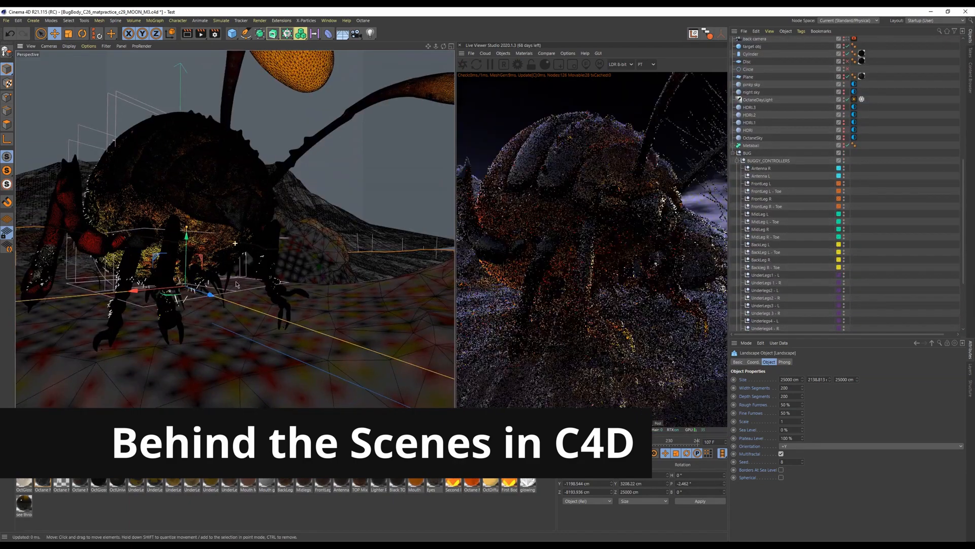
{"action": "scroll", "coordinate": [265, 296], "scroll_direction": "down", "scroll_amount": 6}
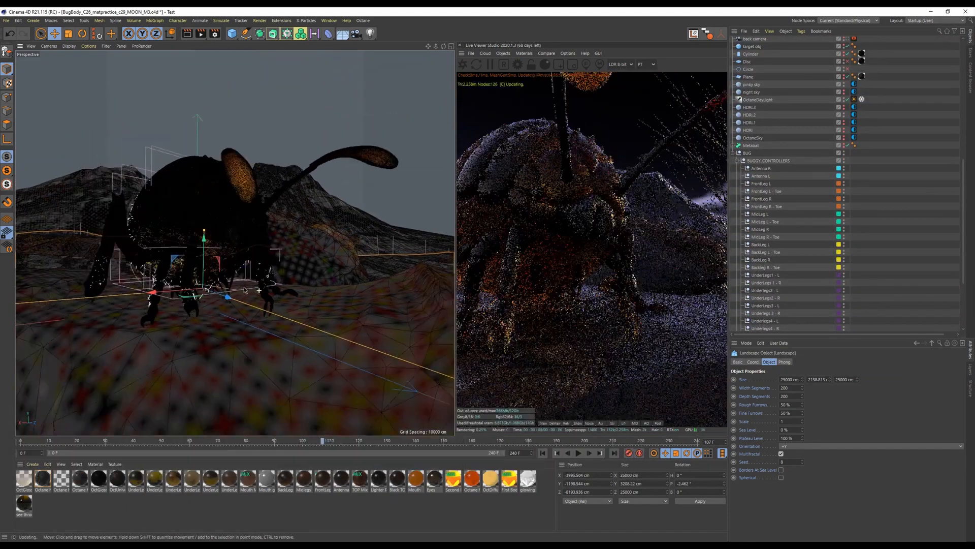
{"action": "left_click", "coordinate": [767, 168]}
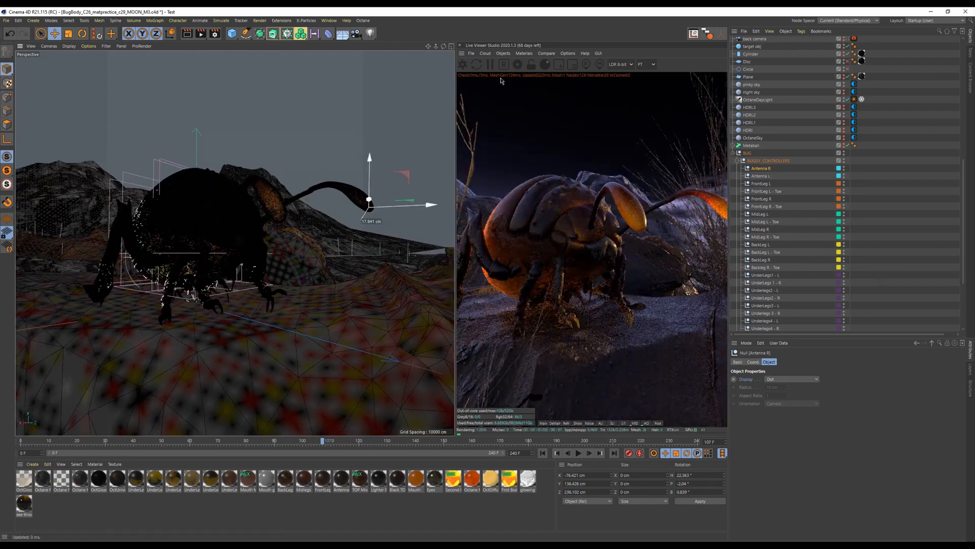
Step: Pose the bug's right front leg by moving the FrontLeg R controller
{"action": "left_click", "coordinate": [760, 213]}
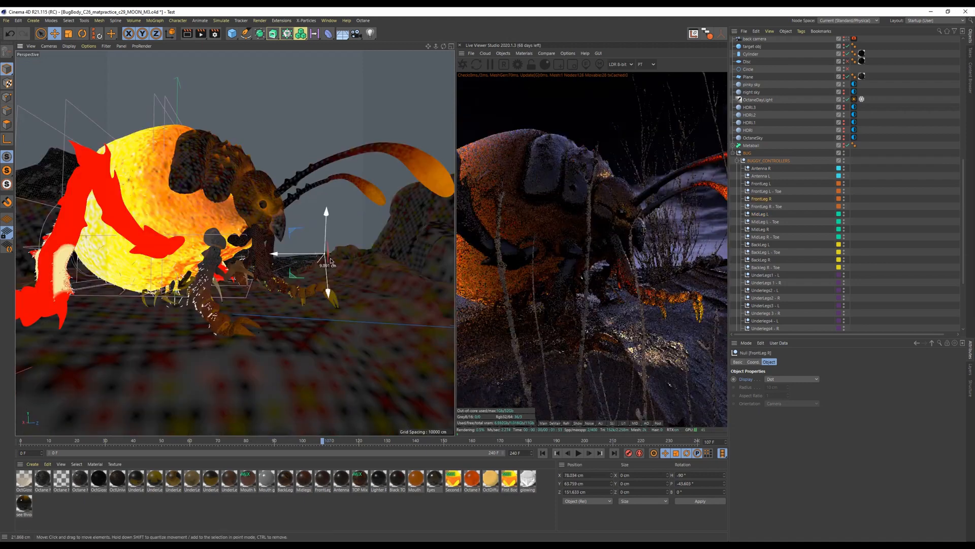
{"action": "left_click_drag", "start_coordinate": [333, 260], "coordinate": [327, 264]}
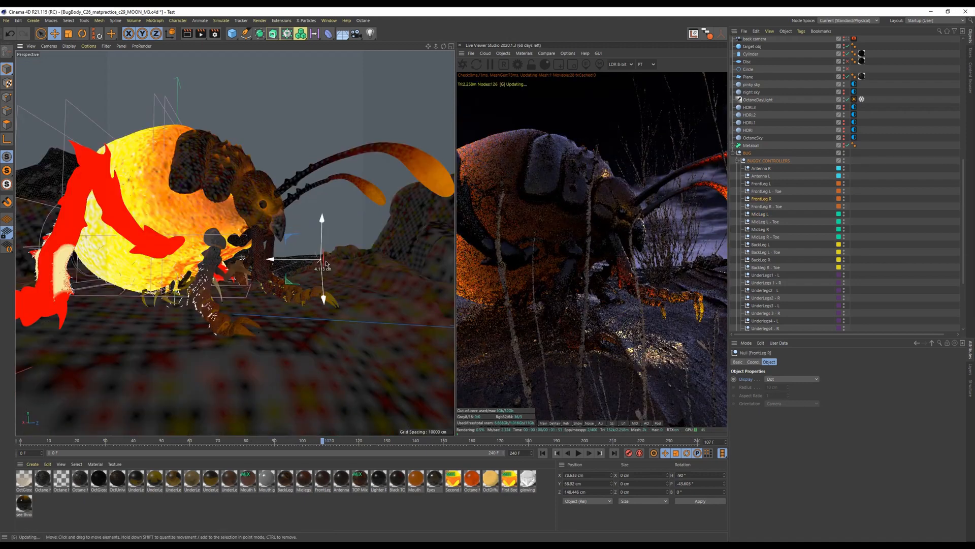
{"action": "left_click", "coordinate": [763, 206]}
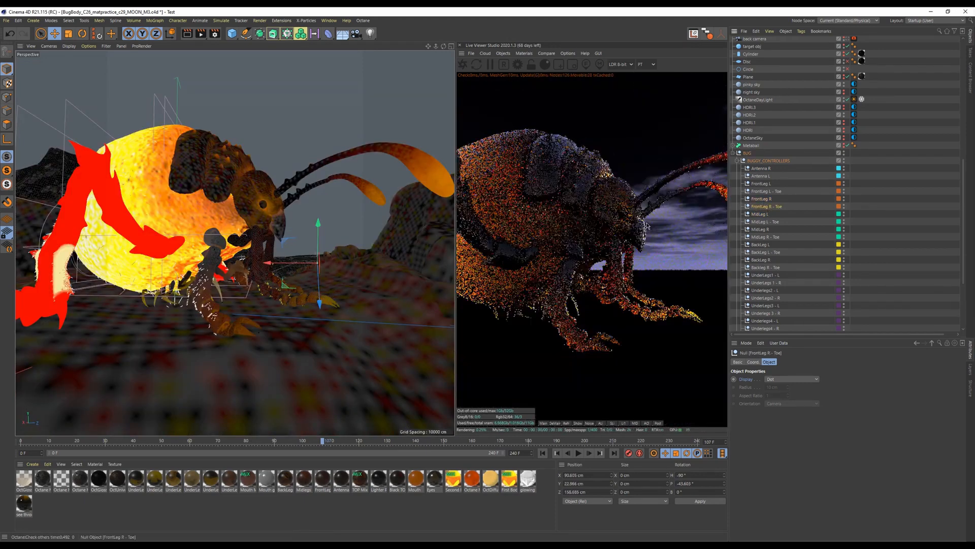
{"action": "left_click", "coordinate": [764, 198]}
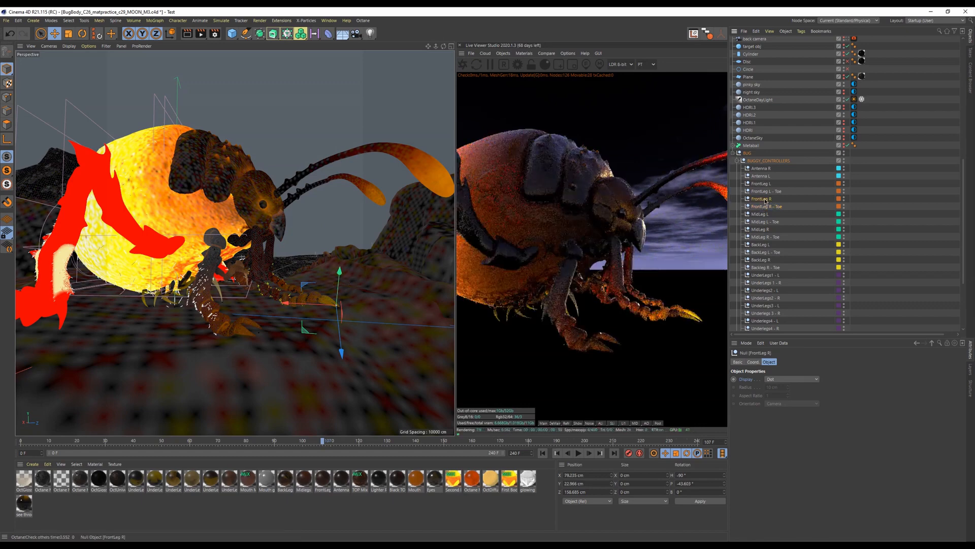
{"action": "left_click_drag", "start_coordinate": [331, 249], "coordinate": [332, 248]}
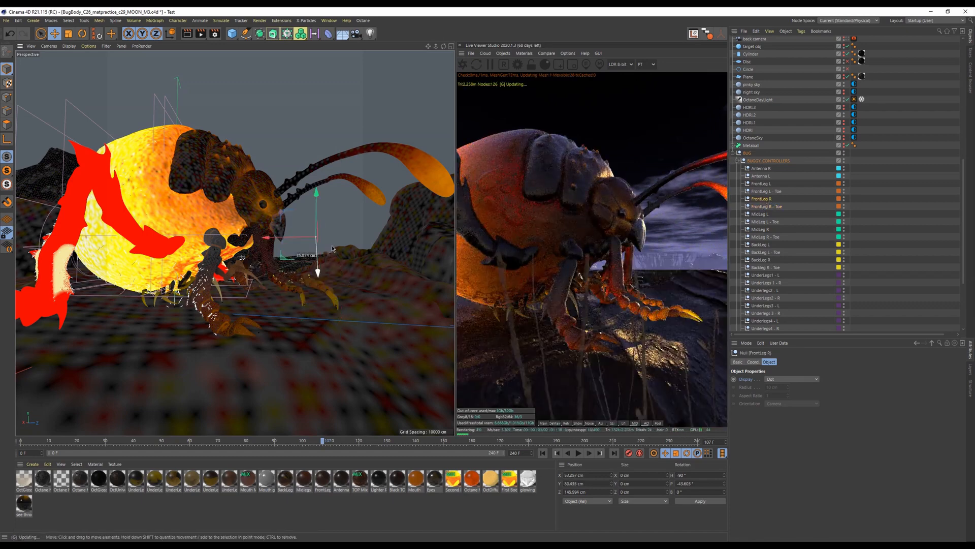
Step: Raise the FrontLeg R - Toe controller to lift the tip of the right front leg
{"action": "left_click", "coordinate": [777, 206]}
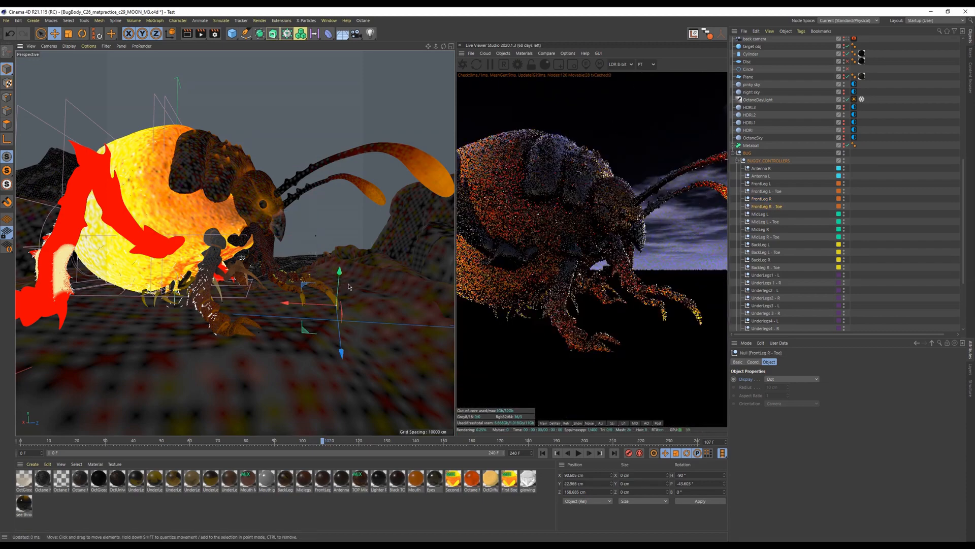
{"action": "left_click_drag", "start_coordinate": [349, 262], "coordinate": [355, 223]}
{"action": "scroll", "coordinate": [305, 264], "scroll_direction": "down", "scroll_amount": 2}
{"action": "left_click_drag", "start_coordinate": [148, 311], "coordinate": [197, 321]}
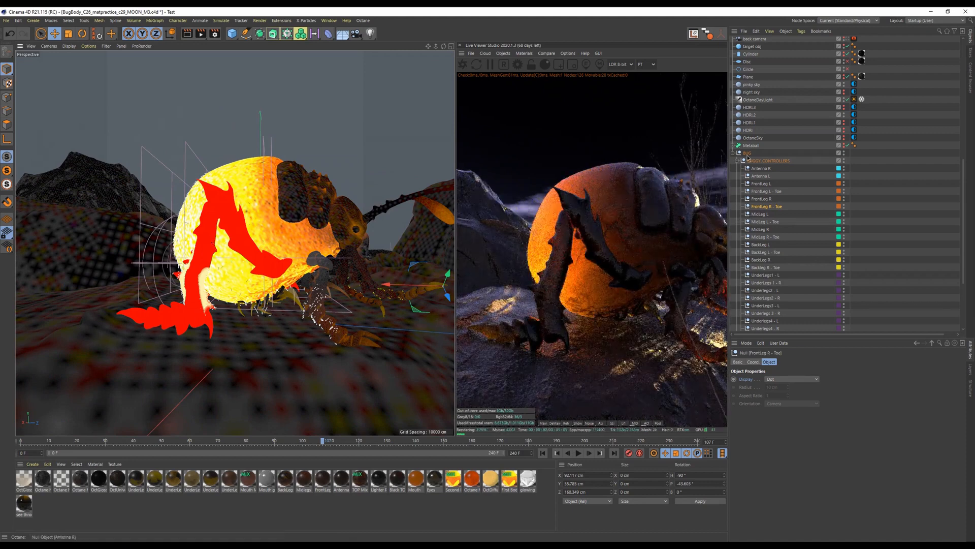
Step: Display the first vertex map of BugBody_Polygroups_Decimation in the BUGGY group with the Paint Tool
{"action": "scroll", "coordinate": [955, 169], "scroll_direction": "down", "scroll_amount": 5}
{"action": "left_click", "coordinate": [761, 275]}
{"action": "mouse_move", "coordinate": [211, 243]}
{"action": "left_mouse_down"}
{"action": "mouse_move", "coordinate": [234, 244]}
{"action": "mouse_move", "coordinate": [211, 241]}
{"action": "left_mouse_up"}
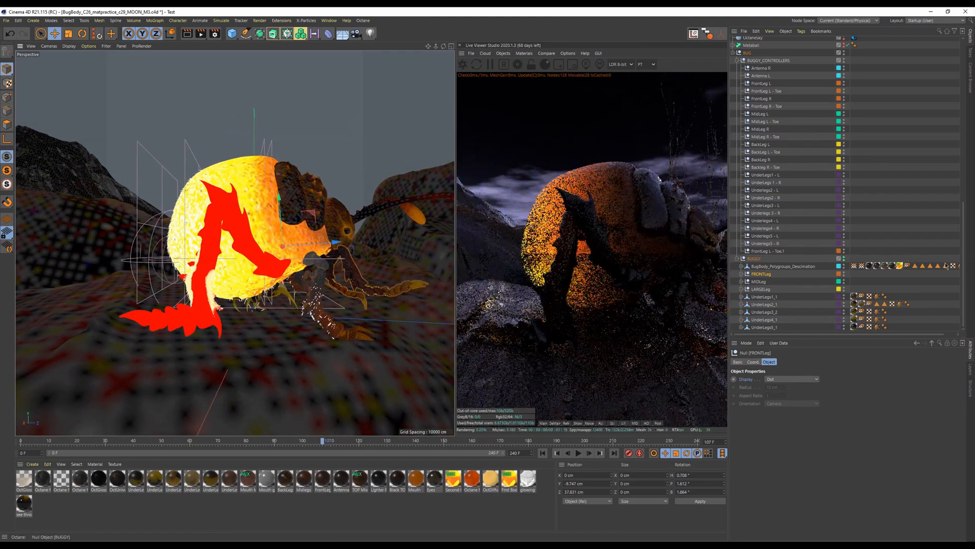
{"action": "double_click", "coordinate": [855, 266]}
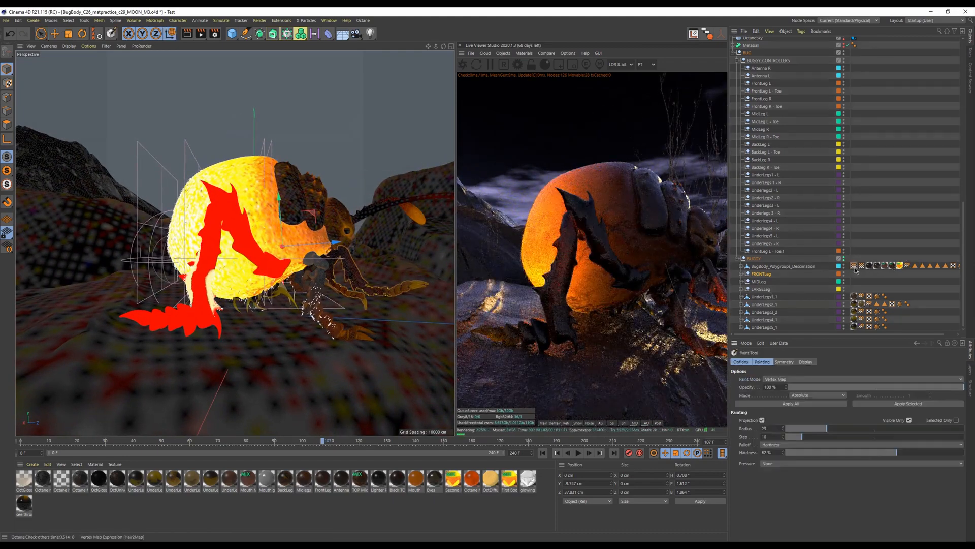
Step: Examine the painted vertex map and the hair distribution on the bug's abdomen from several angles
{"action": "left_click_drag", "start_coordinate": [162, 238], "coordinate": [269, 249]}
{"action": "scroll", "coordinate": [246, 244], "scroll_direction": "up", "scroll_amount": 6}
{"action": "scroll", "coordinate": [259, 249], "scroll_direction": "down", "scroll_amount": 3}
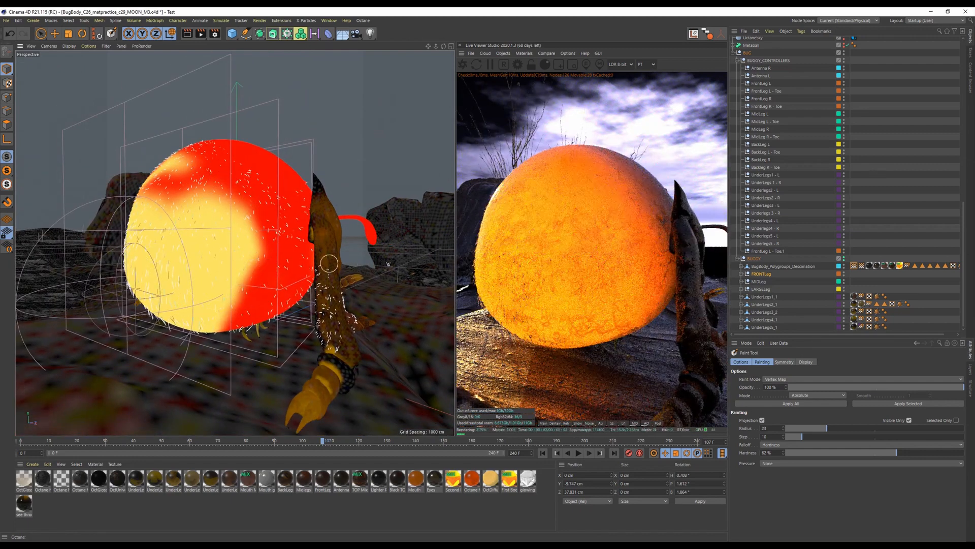
{"action": "left_click_drag", "start_coordinate": [210, 303], "coordinate": [216, 290]}
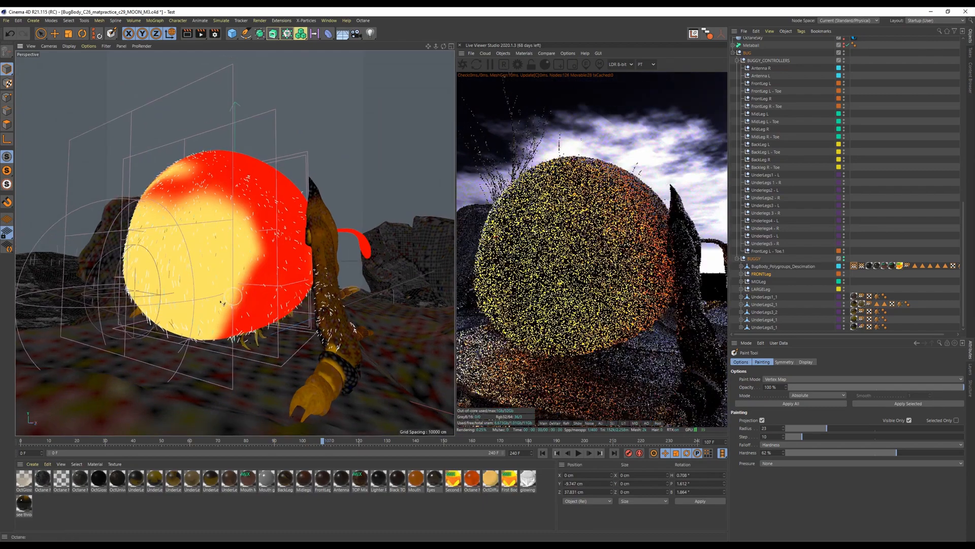
{"action": "scroll", "coordinate": [222, 303], "scroll_direction": "up", "scroll_amount": 5}
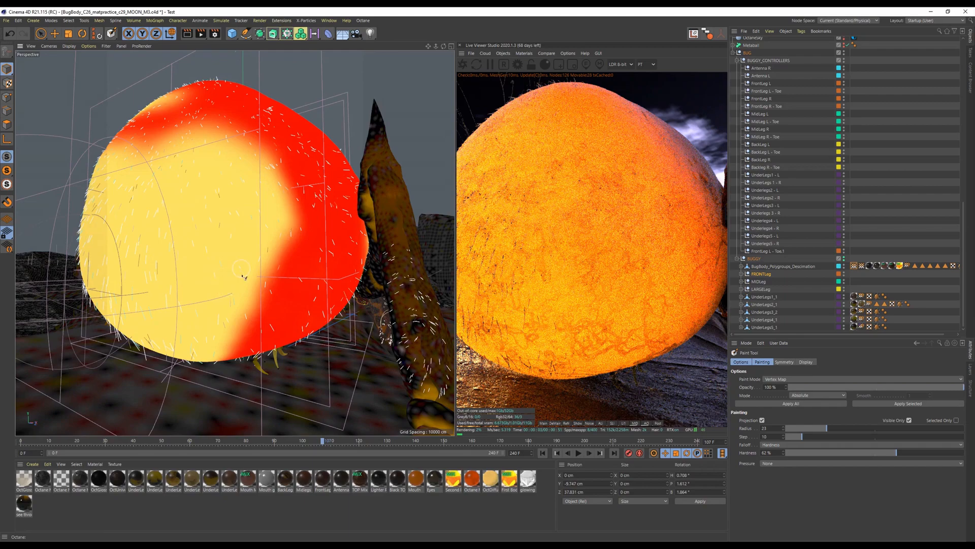
{"action": "scroll", "coordinate": [236, 292], "scroll_direction": "up", "scroll_amount": 4}
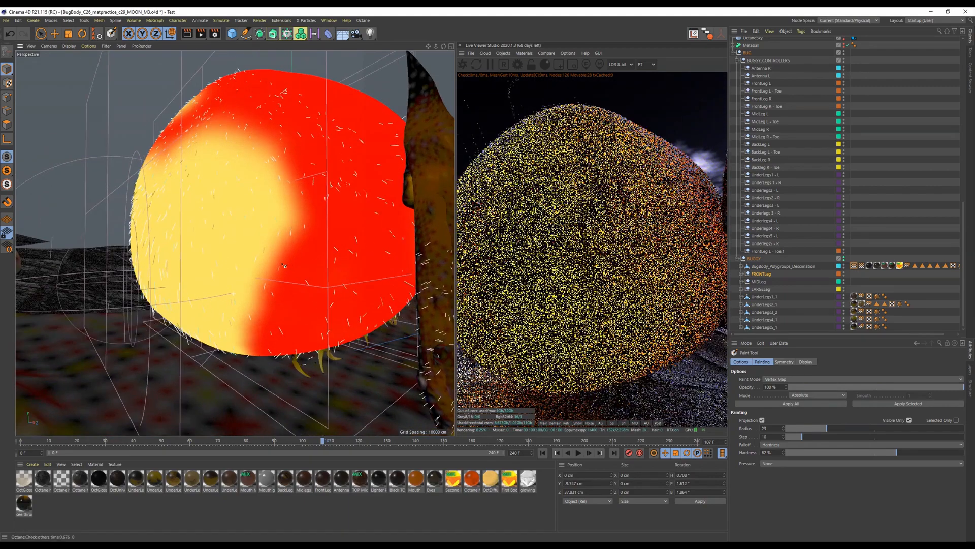
{"action": "scroll", "coordinate": [283, 266], "scroll_direction": "down", "scroll_amount": 5}
{"action": "left_click_drag", "start_coordinate": [320, 255], "coordinate": [263, 278]}
{"action": "mouse_move", "coordinate": [235, 243]}
{"action": "left_mouse_down"}
{"action": "mouse_move", "coordinate": [281, 254]}
{"action": "mouse_move", "coordinate": [250, 245]}
{"action": "left_mouse_up"}
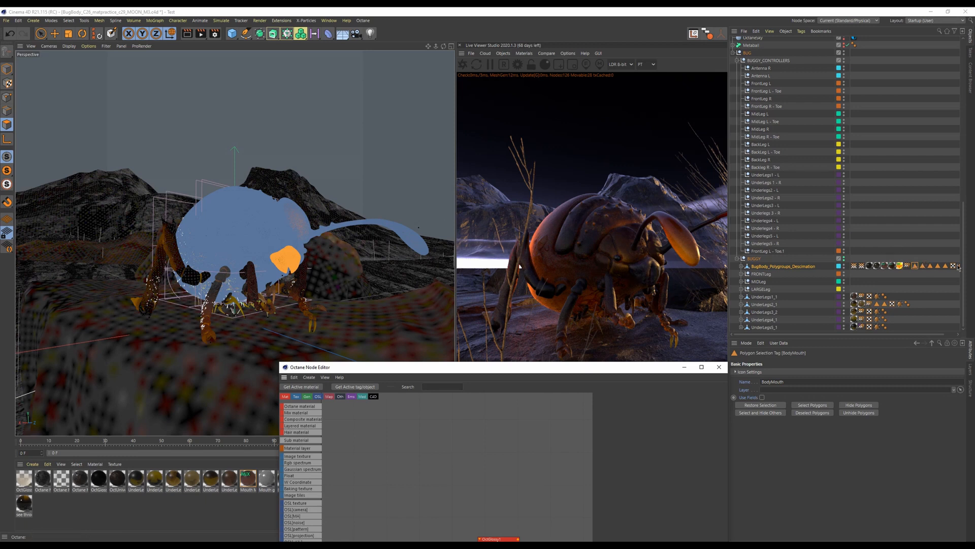
Step: Review the bug body's polygon selections one after another: BodyAntenna, BodyTop, BodyBack and the eyes
{"action": "left_click", "coordinate": [923, 266]}
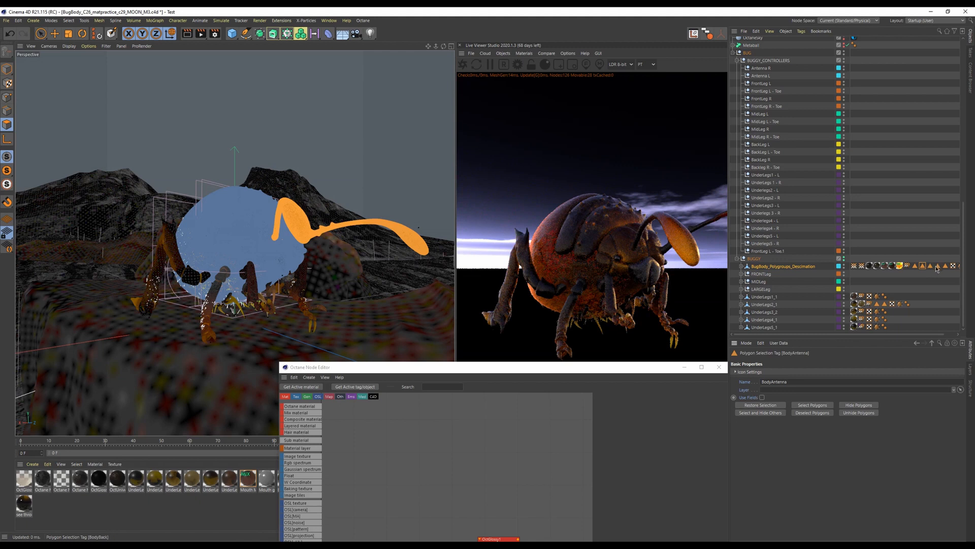
{"action": "left_click", "coordinate": [931, 266]}
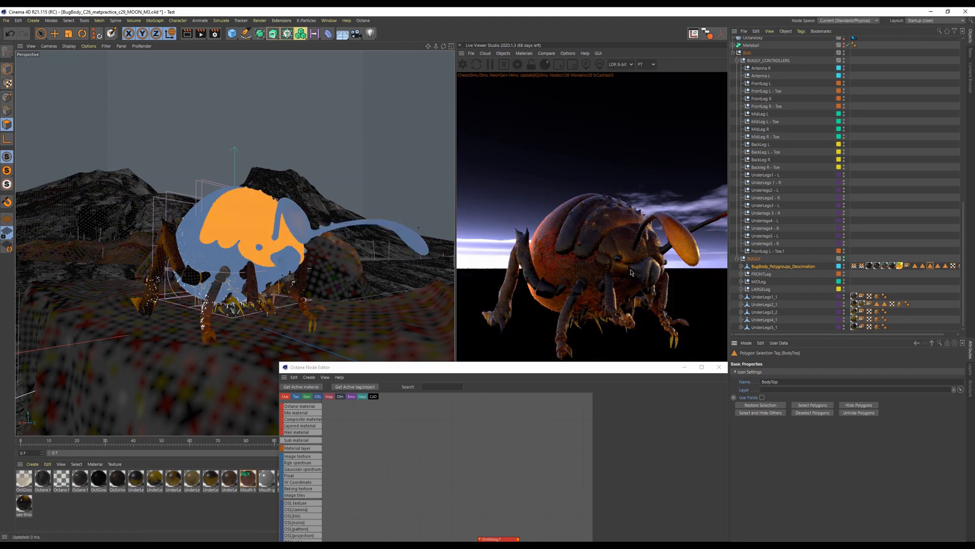
{"action": "left_click", "coordinate": [938, 266]}
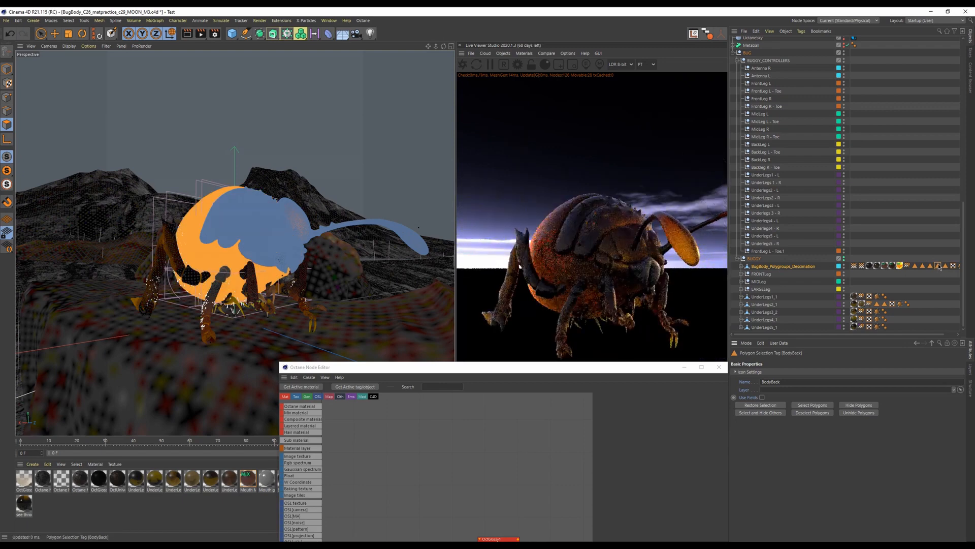
{"action": "left_click", "coordinate": [946, 266]}
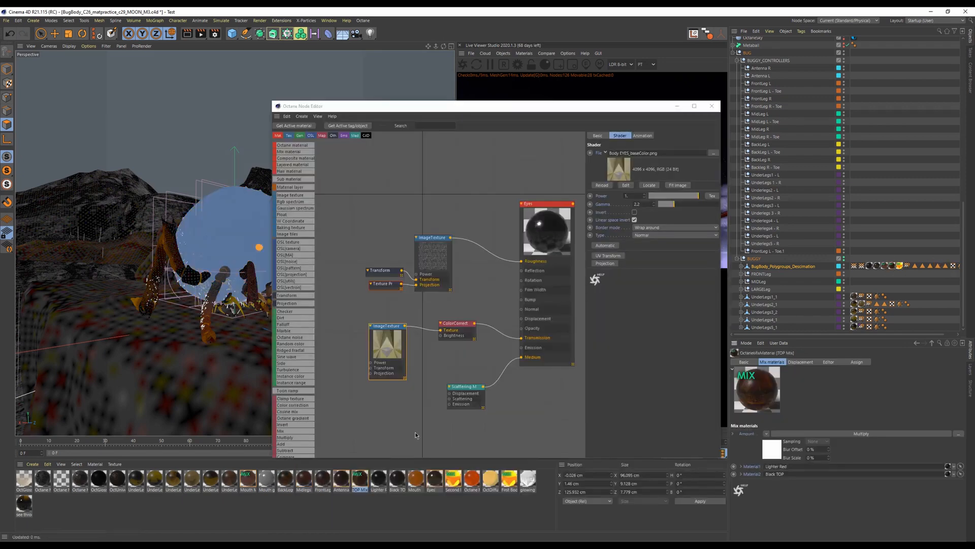
Step: Inspect the Multiply, ColorCorrection and normal map nodes of the TOP Mix material's Lighter Red part, and compare them with the render
{"action": "left_click", "coordinate": [359, 481]}
{"action": "scroll", "coordinate": [443, 309], "scroll_direction": "down", "scroll_amount": 5}
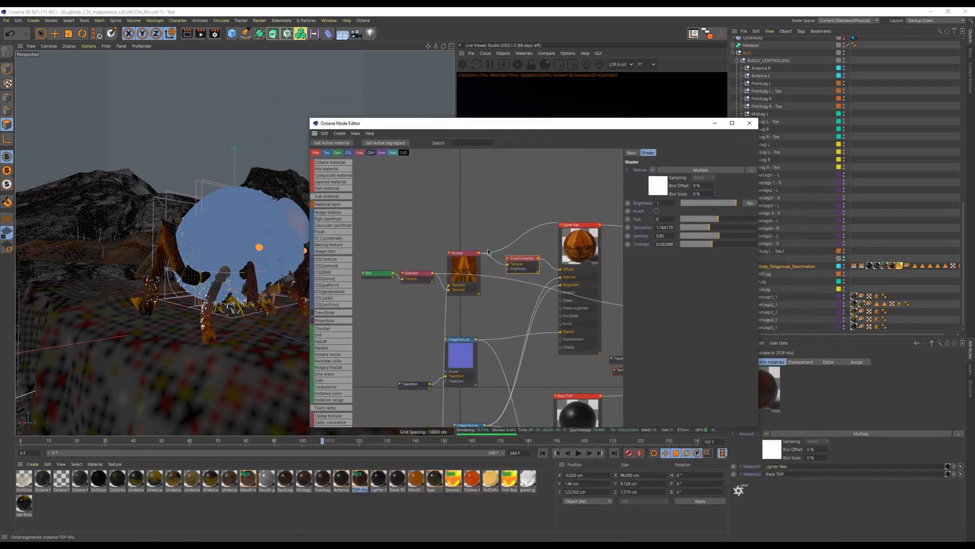
{"action": "left_click", "coordinate": [464, 265]}
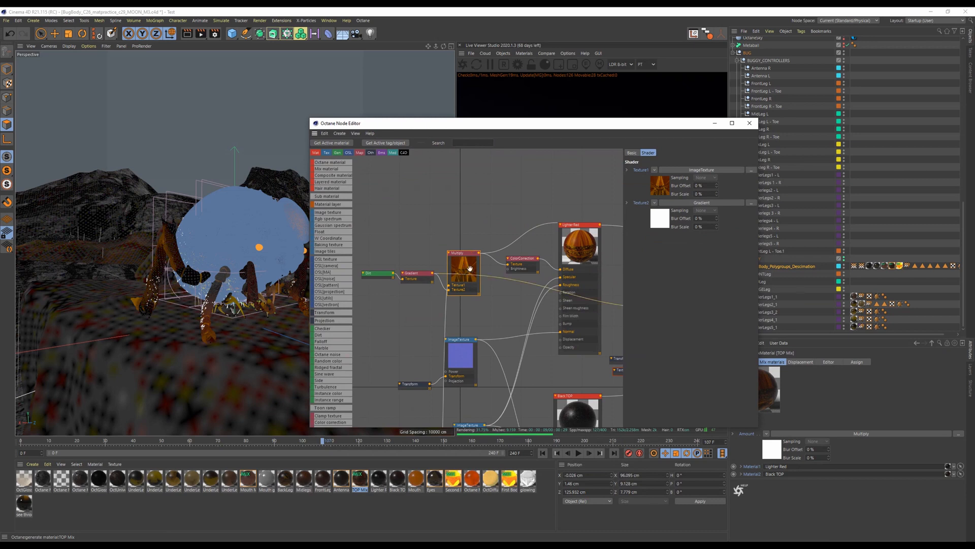
{"action": "left_click", "coordinate": [521, 261]}
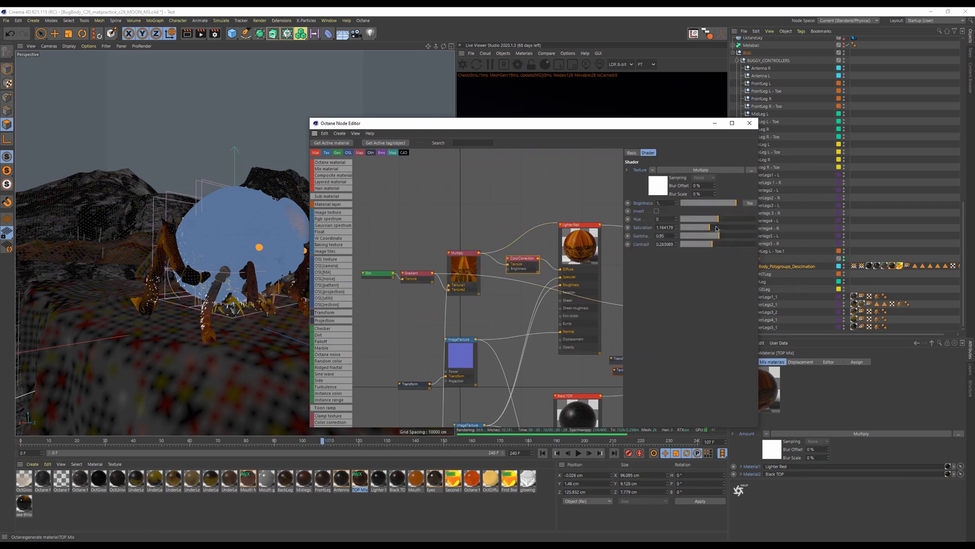
{"action": "left_click", "coordinate": [444, 321]}
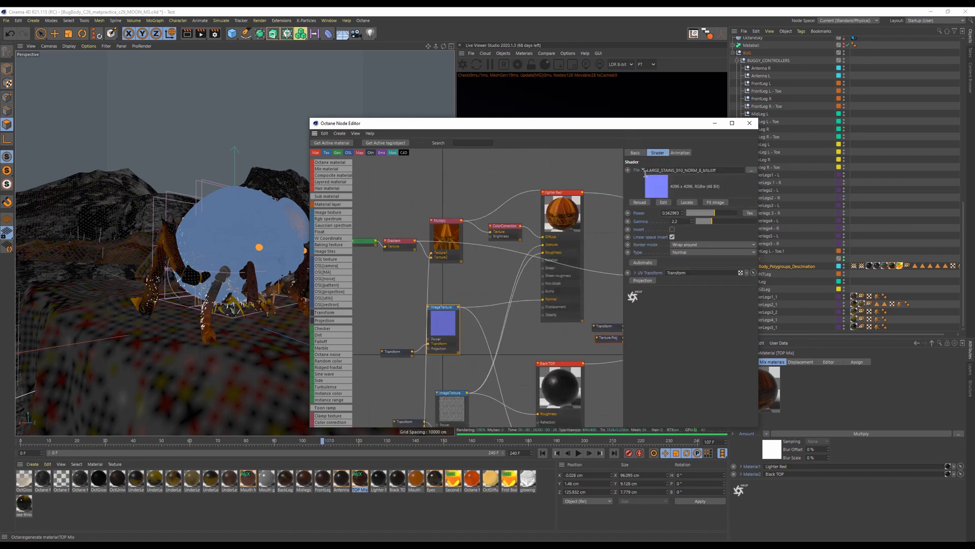
{"action": "left_click_drag", "start_coordinate": [659, 130], "coordinate": [550, 320]}
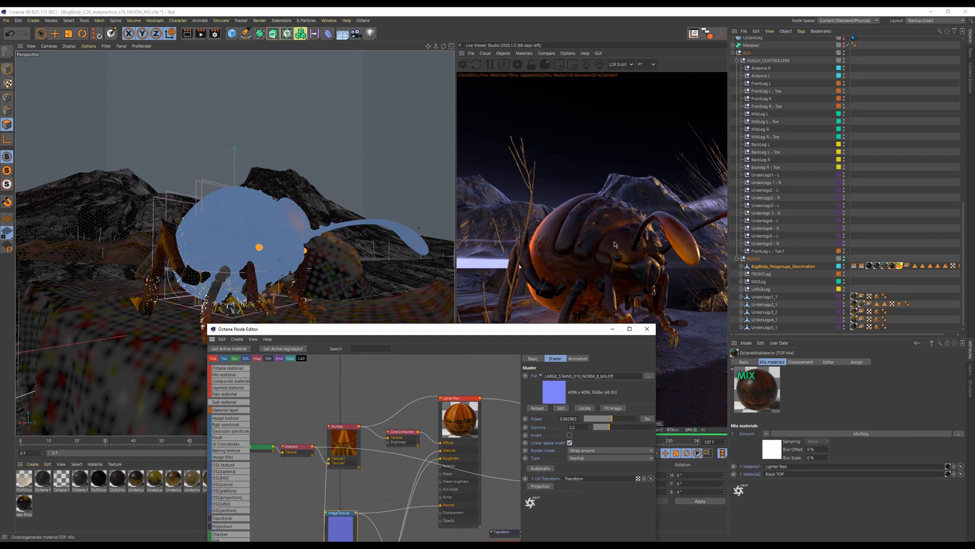
{"action": "mouse_move", "coordinate": [470, 324]}
{"action": "left_mouse_down"}
{"action": "mouse_move", "coordinate": [470, 346]}
{"action": "mouse_move", "coordinate": [480, 322]}
{"action": "left_mouse_up"}
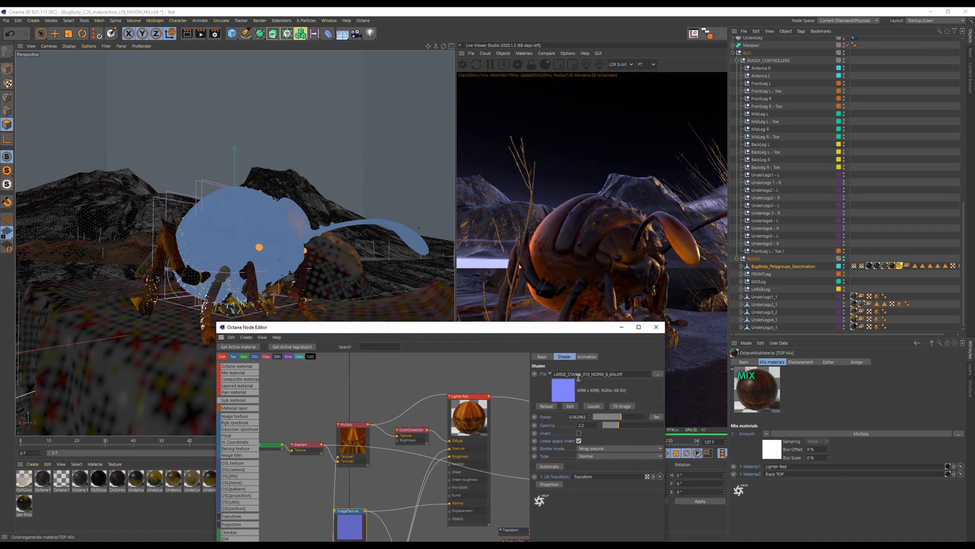
Step: Inspect the mask and Body TOP_baseColor.png image textures connected to the Black TOP material in the node graph
{"action": "left_click_drag", "start_coordinate": [536, 322], "coordinate": [517, 159]}
{"action": "left_click", "coordinate": [410, 387]}
{"action": "left_click_drag", "start_coordinate": [413, 381], "coordinate": [414, 255]}
{"action": "left_click_drag", "start_coordinate": [426, 310], "coordinate": [439, 286]}
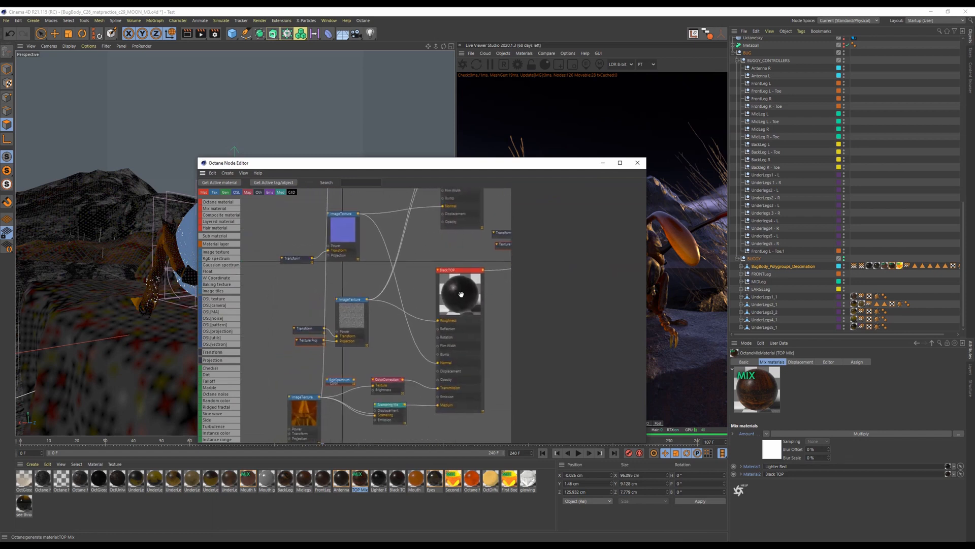
{"action": "left_click", "coordinate": [353, 314]}
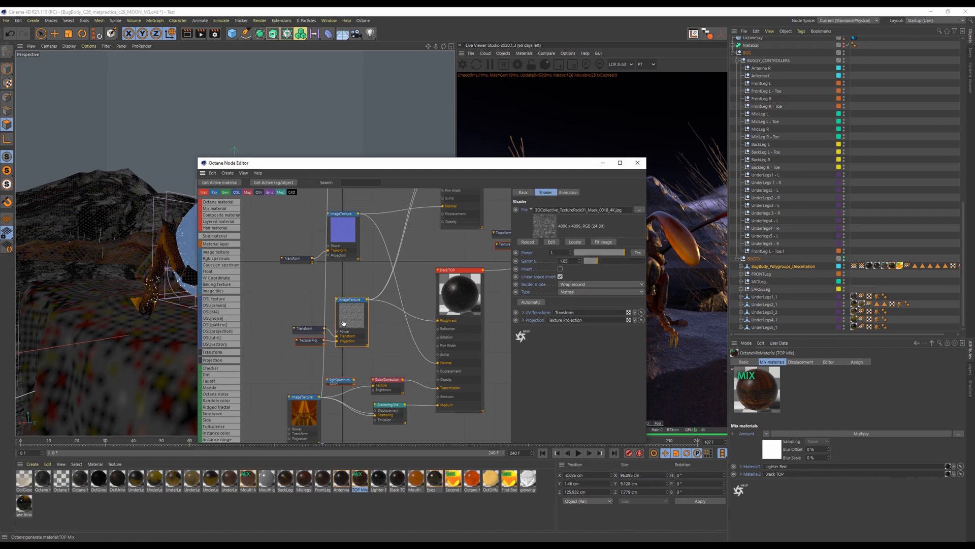
{"action": "left_click", "coordinate": [304, 414]}
{"action": "scroll", "coordinate": [358, 339], "scroll_direction": "down", "scroll_amount": 3}
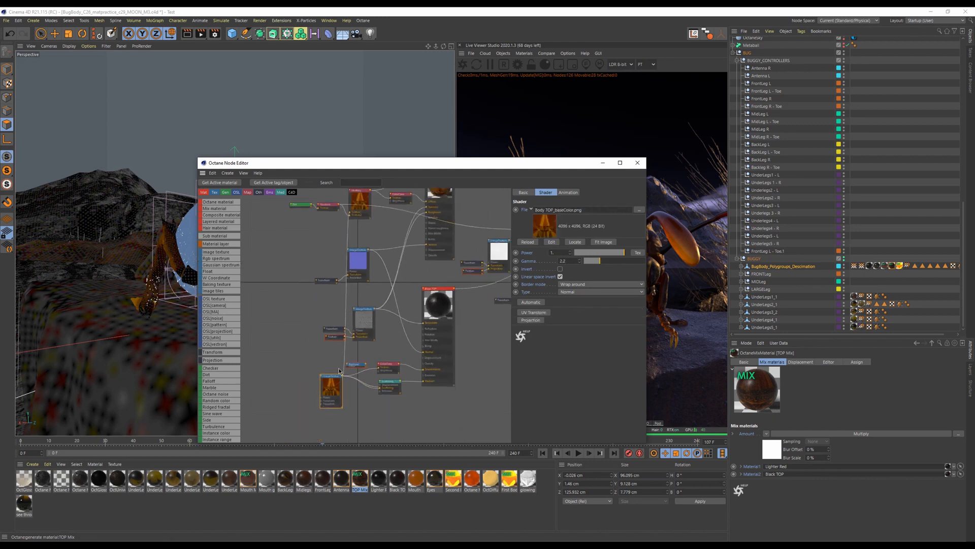
{"action": "scroll", "coordinate": [394, 363], "scroll_direction": "up", "scroll_amount": 3}
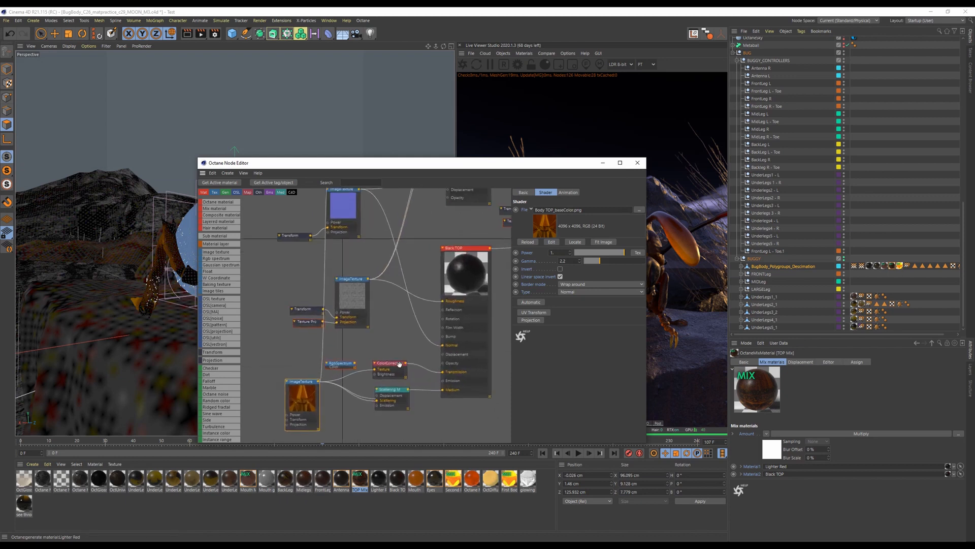
Step: Review the ColorCorrection settings feeding Black TOP's transmission and the material's basic properties
{"action": "left_click", "coordinate": [397, 366]}
{"action": "left_click_drag", "start_coordinate": [432, 276], "coordinate": [423, 380]}
{"action": "scroll", "coordinate": [419, 367], "scroll_direction": "down", "scroll_amount": 1}
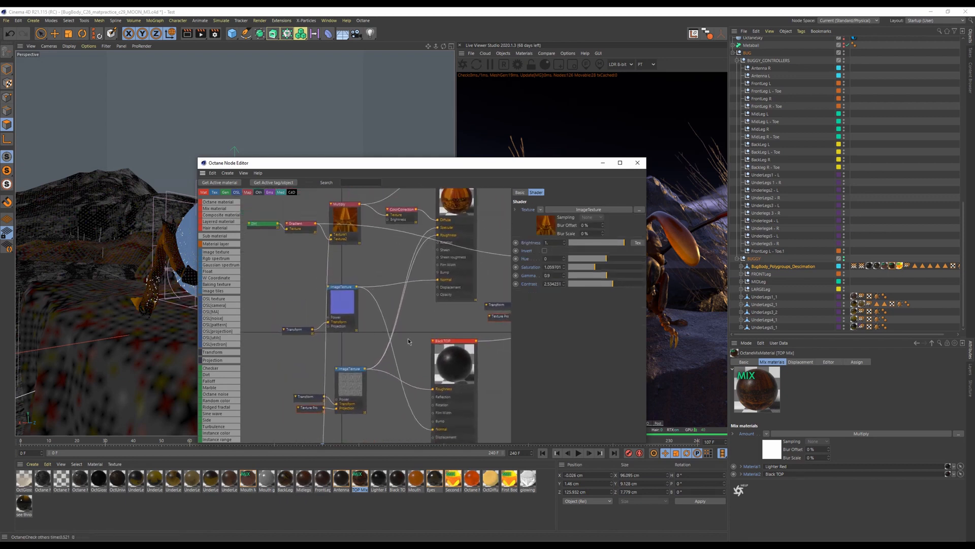
{"action": "scroll", "coordinate": [408, 341], "scroll_direction": "down", "scroll_amount": 1}
{"action": "left_click", "coordinate": [461, 347]}
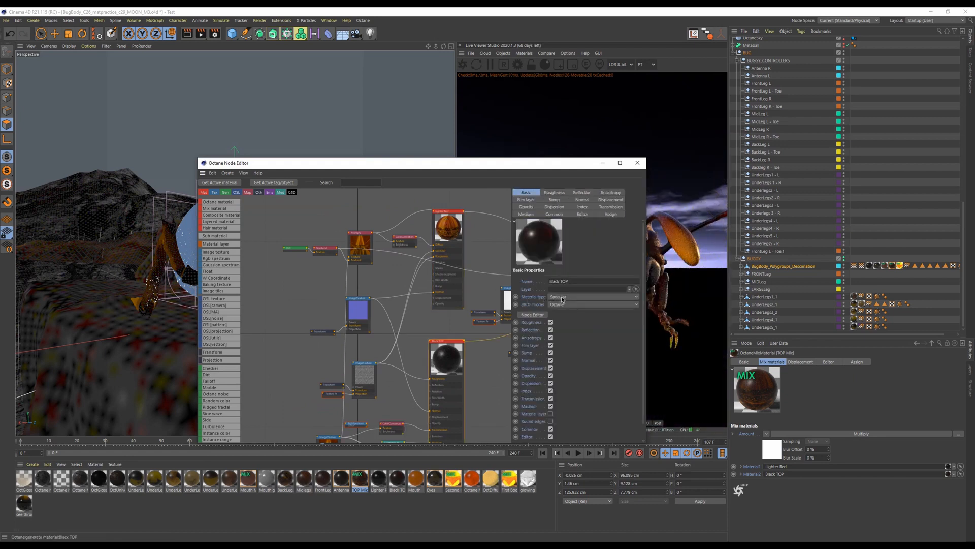
Step: Examine the sine wave, Gradient and Multiply nodes driving the TOP Mix amount, and compare them with the rendered bug
{"action": "left_click_drag", "start_coordinate": [474, 304], "coordinate": [373, 313]}
{"action": "left_click_drag", "start_coordinate": [448, 314], "coordinate": [361, 314]}
{"action": "scroll", "coordinate": [419, 294], "scroll_direction": "up", "scroll_amount": 3}
{"action": "left_click_drag", "start_coordinate": [377, 266], "coordinate": [400, 264]}
{"action": "left_click", "coordinate": [414, 269]}
{"action": "left_click", "coordinate": [419, 367]}
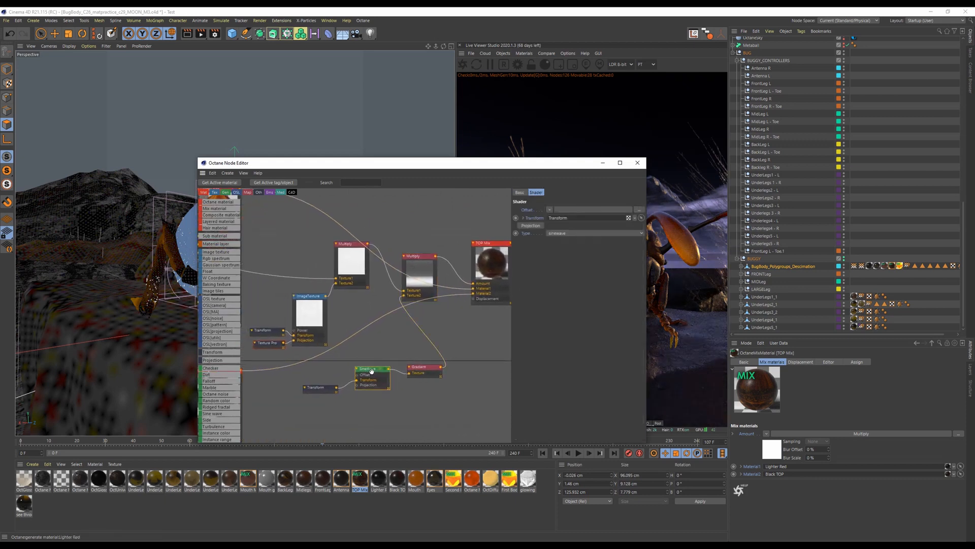
{"action": "left_click", "coordinate": [421, 268]}
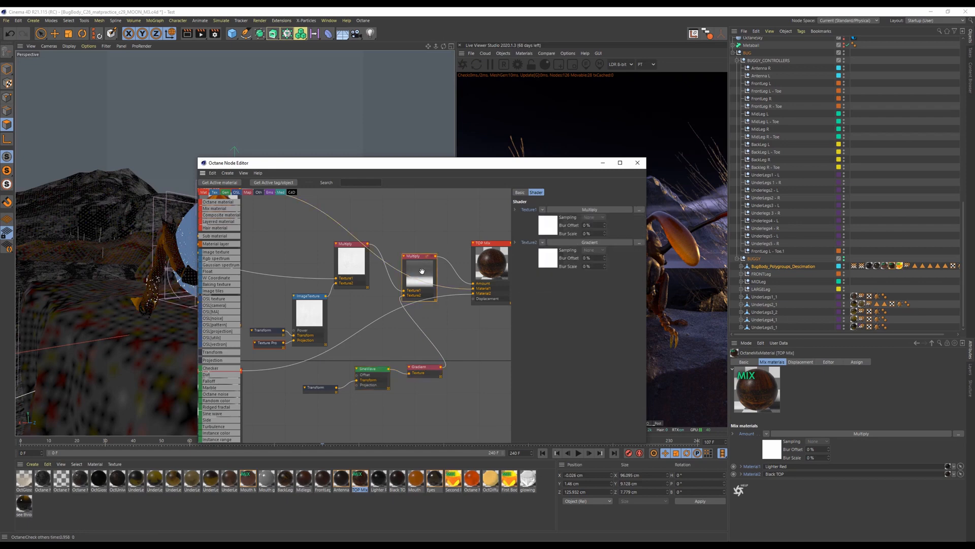
{"action": "left_click_drag", "start_coordinate": [492, 162], "coordinate": [456, 291]}
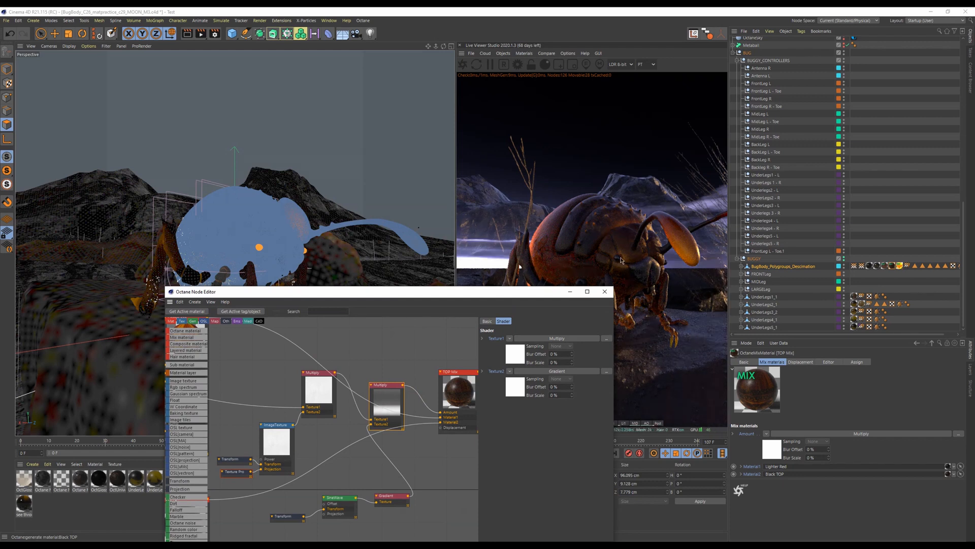
{"action": "left_click", "coordinate": [315, 388]}
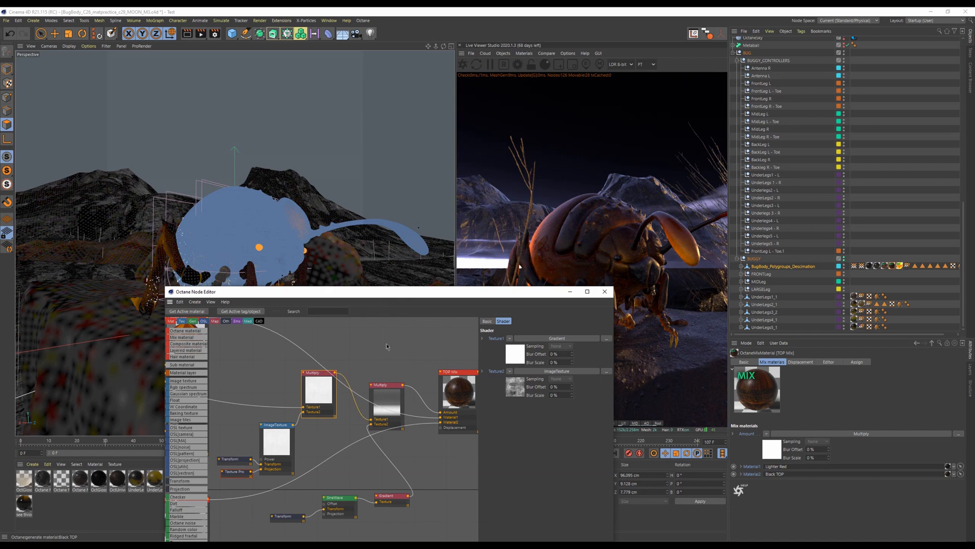
Step: Survey the complete TOP Mix node tree, and close the node editor
{"action": "scroll", "coordinate": [373, 361], "scroll_direction": "down", "scroll_amount": 4}
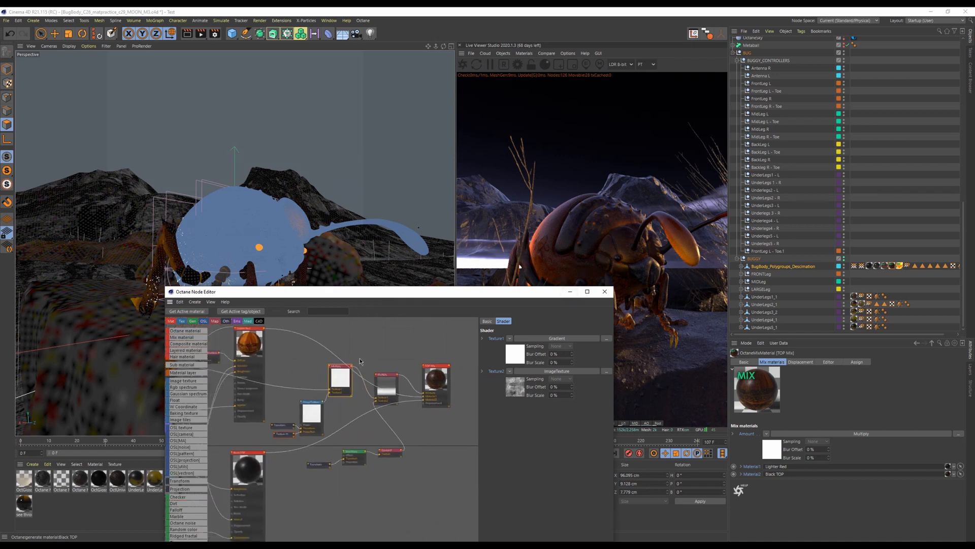
{"action": "left_click_drag", "start_coordinate": [349, 366], "coordinate": [373, 365]}
{"action": "scroll", "coordinate": [325, 379], "scroll_direction": "down", "scroll_amount": 3}
{"action": "left_click_drag", "start_coordinate": [320, 378], "coordinate": [369, 375]}
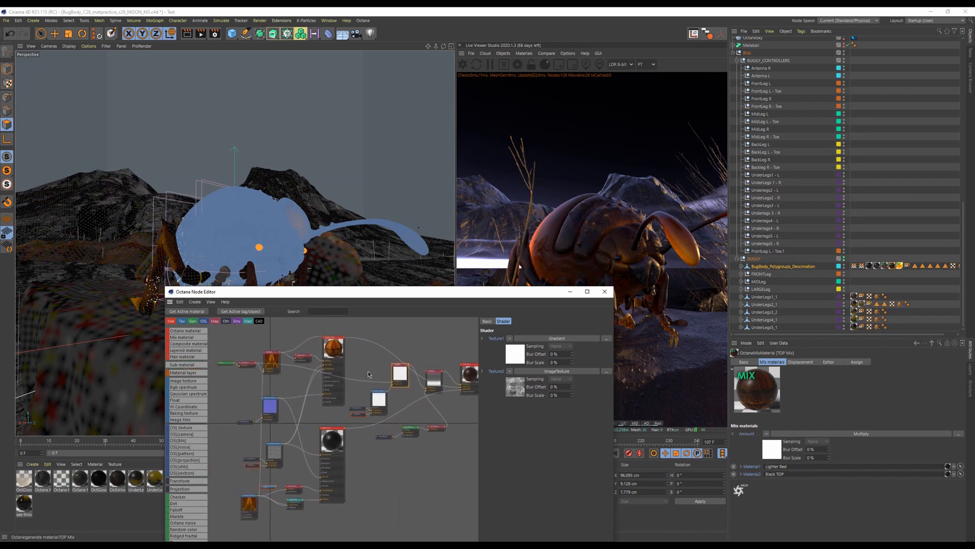
{"action": "left_click", "coordinate": [273, 359]}
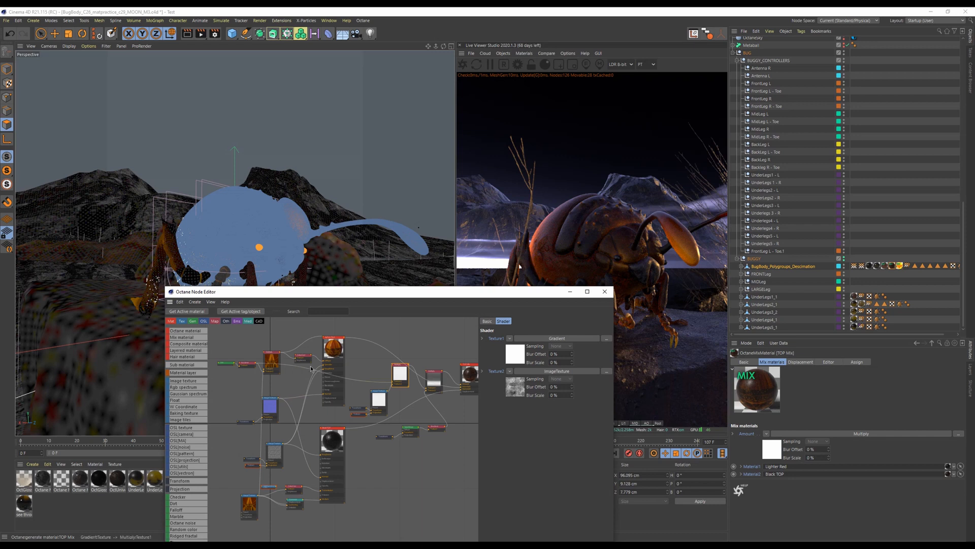
{"action": "left_click", "coordinate": [605, 292]}
Step: Examine the hairs on the bug's legs and belly up close in the viewport and render
{"action": "left_click_drag", "start_coordinate": [273, 275], "coordinate": [258, 270]}
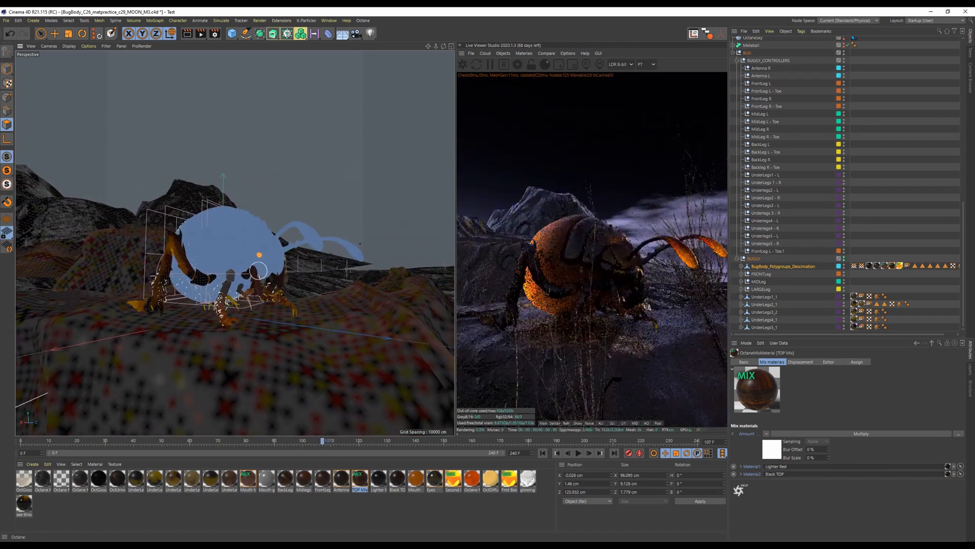
{"action": "left_click_drag", "start_coordinate": [214, 309], "coordinate": [258, 276]}
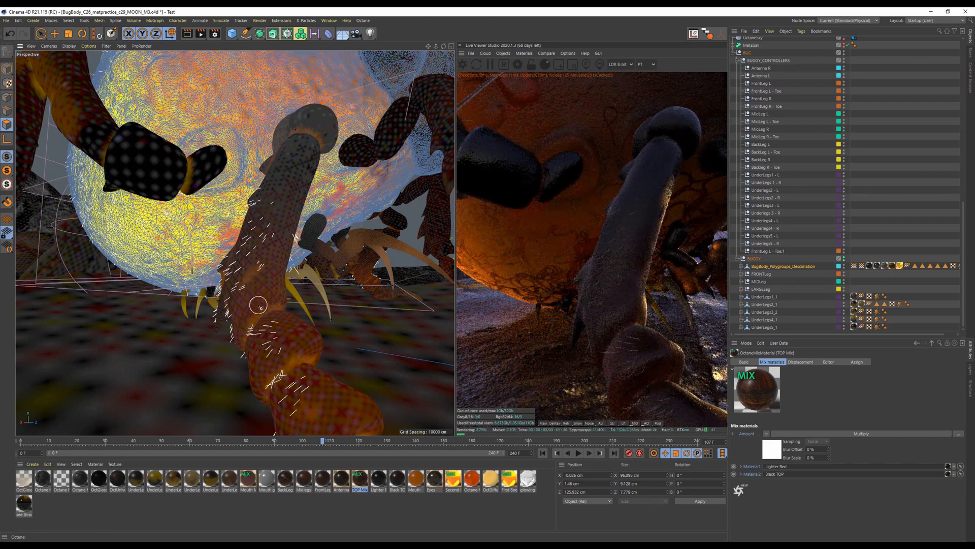
{"action": "scroll", "coordinate": [258, 305], "scroll_direction": "down", "scroll_amount": 6}
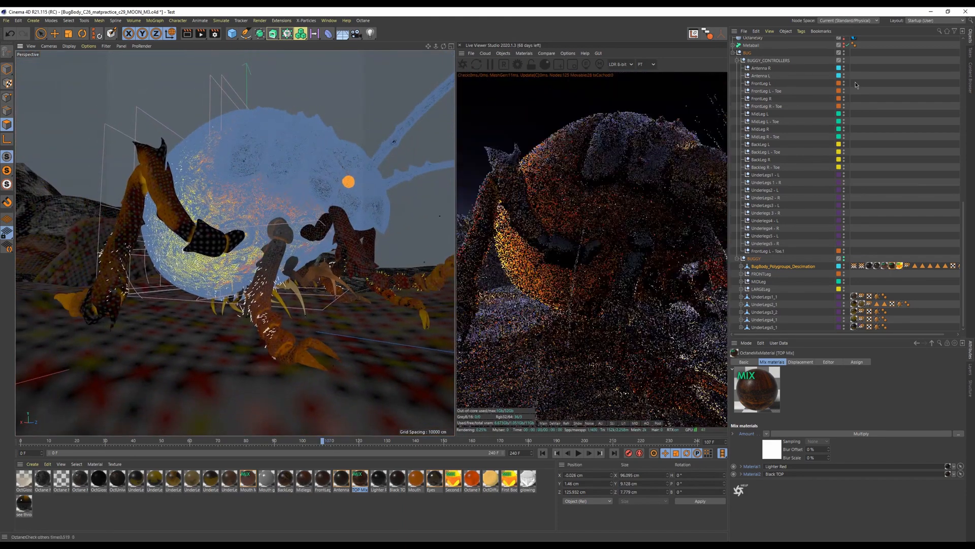
Step: Inspect the Cylinder.1 object and the settings of its Taper deformer
{"action": "scroll", "coordinate": [856, 85], "scroll_direction": "up", "scroll_amount": 15}
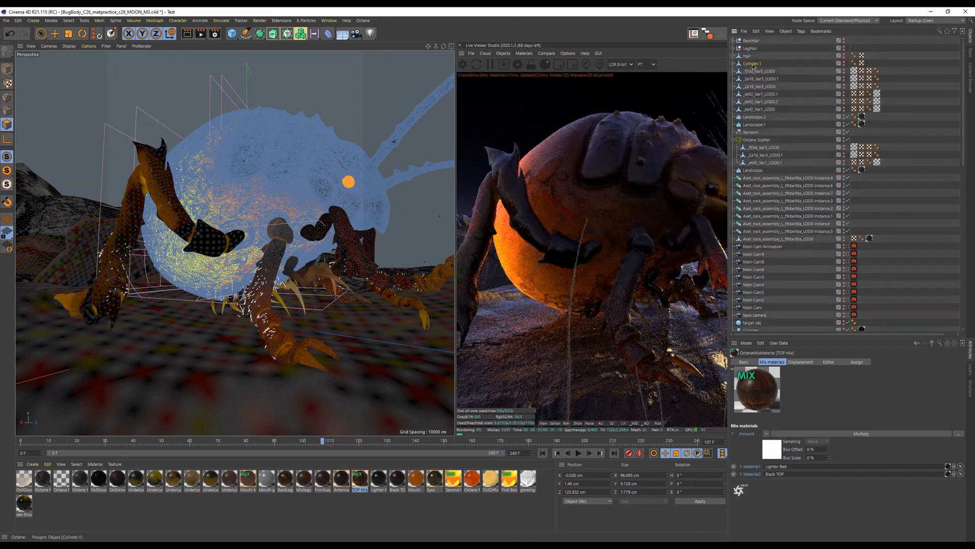
{"action": "left_click", "coordinate": [844, 64], "text": "ctrl"}
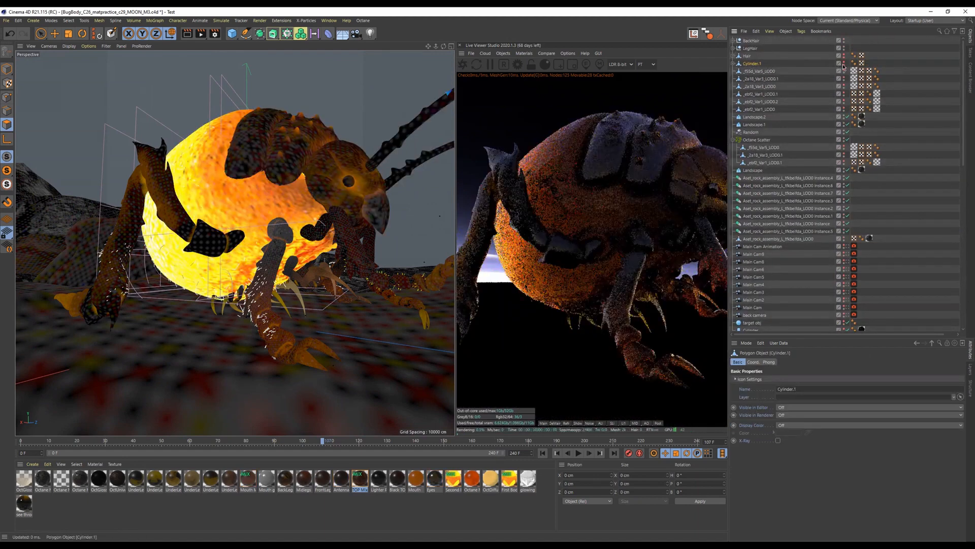
{"action": "left_click", "coordinate": [735, 64]}
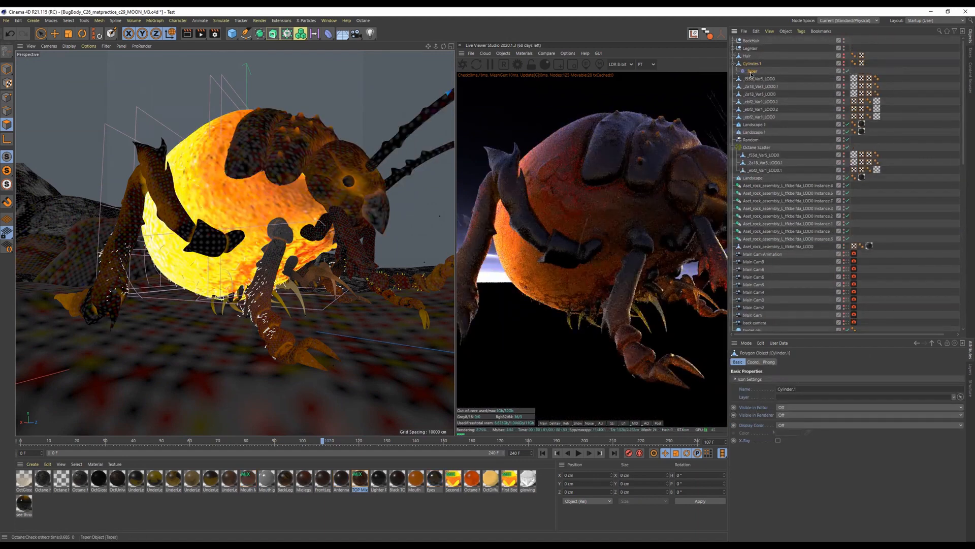
{"action": "left_click", "coordinate": [751, 71]}
{"action": "left_click", "coordinate": [734, 64]}
Step: Frame the Hair object in the viewport and inspect its Bend deformer's settings
{"action": "left_click", "coordinate": [734, 56]}
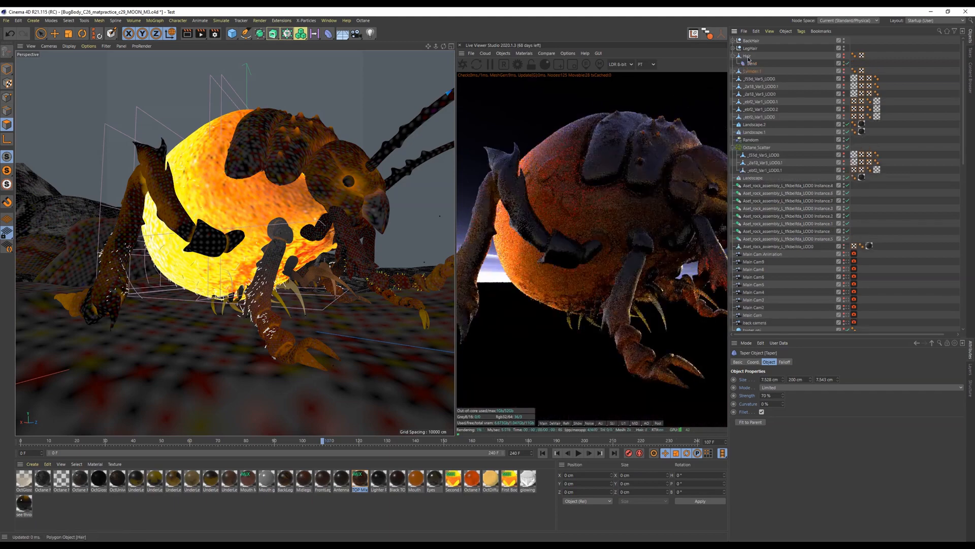
{"action": "left_click", "coordinate": [747, 57]}
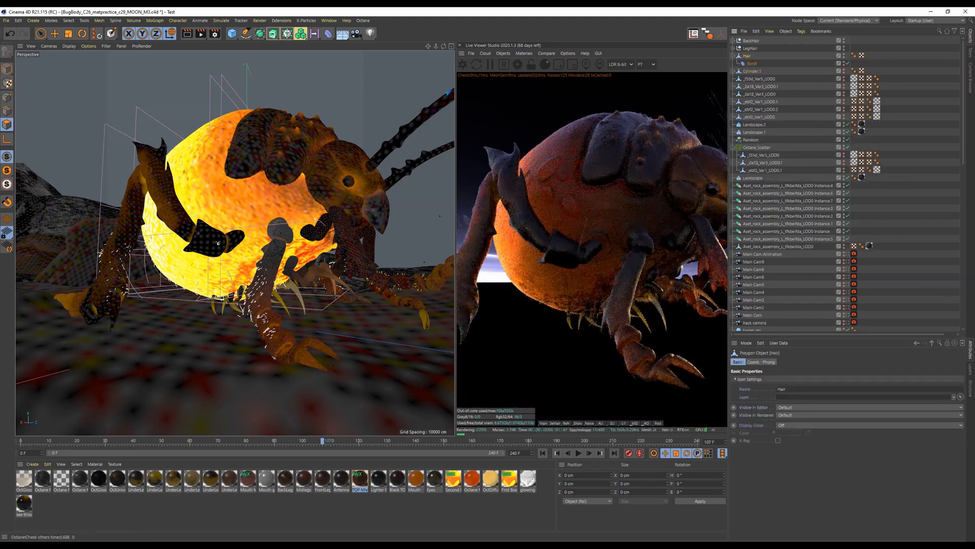
{"action": "key", "text": "s"}
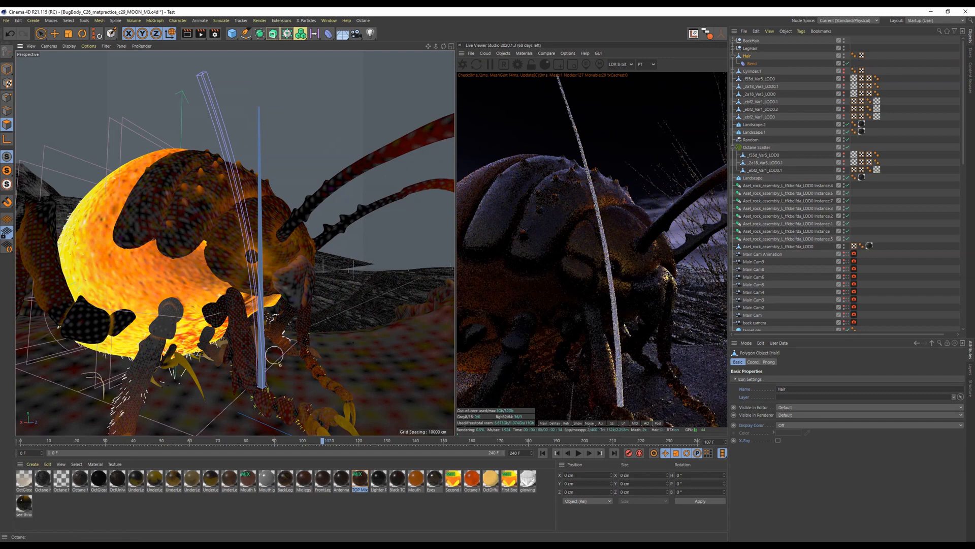
{"action": "left_click", "coordinate": [790, 64]}
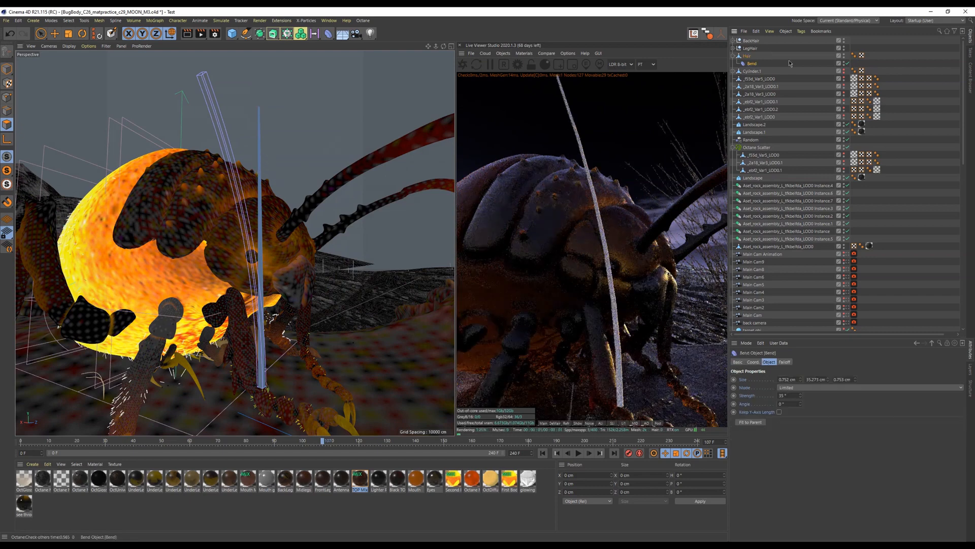
{"action": "left_click", "coordinate": [848, 64]}
{"action": "left_click", "coordinate": [733, 56]}
Step: Review BackLeg_Octane Scatter's distribution and effectors in LegHair, plus the effectors of HairBody_Octane Scatter.1
{"action": "left_click", "coordinate": [746, 48]}
{"action": "left_click", "coordinate": [733, 48]}
{"action": "left_click", "coordinate": [757, 65]}
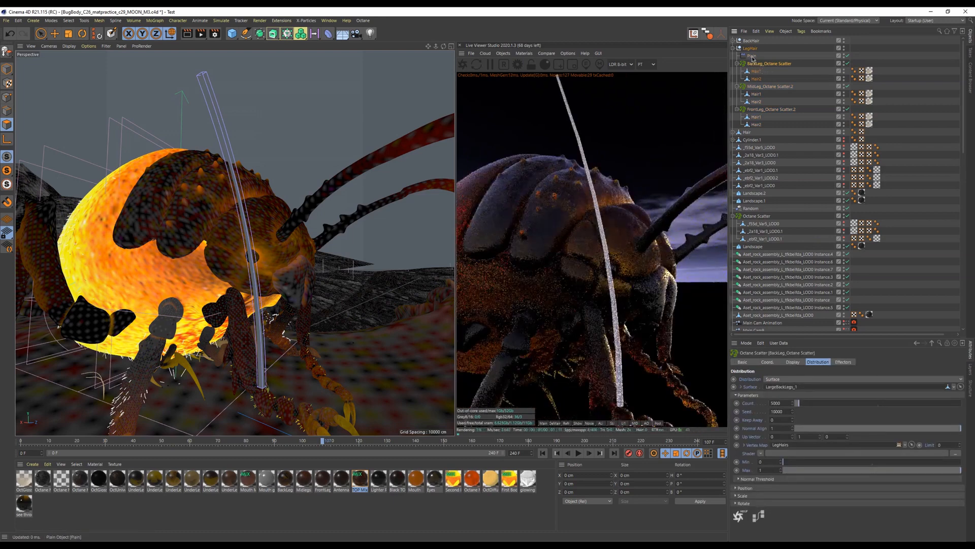
{"action": "left_click", "coordinate": [843, 362]}
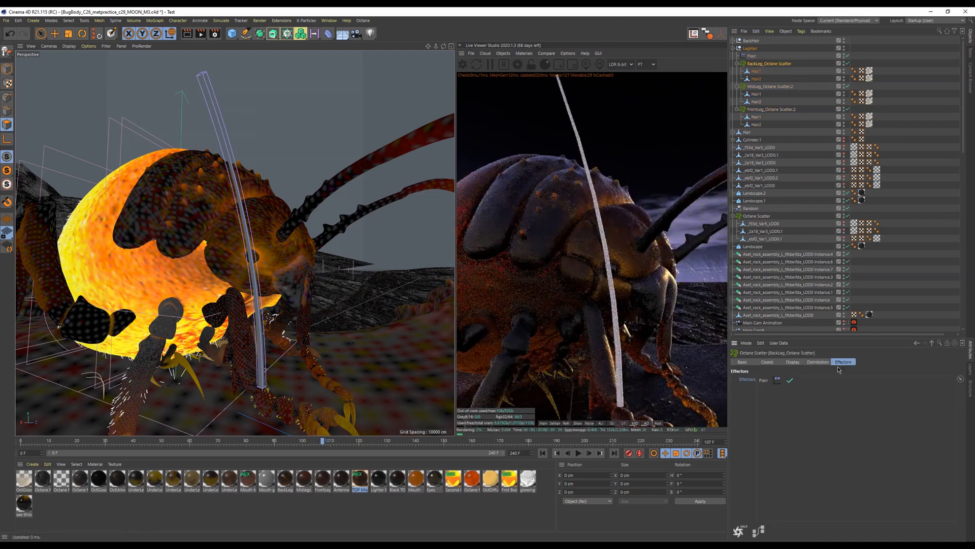
{"action": "left_click", "coordinate": [774, 110]}
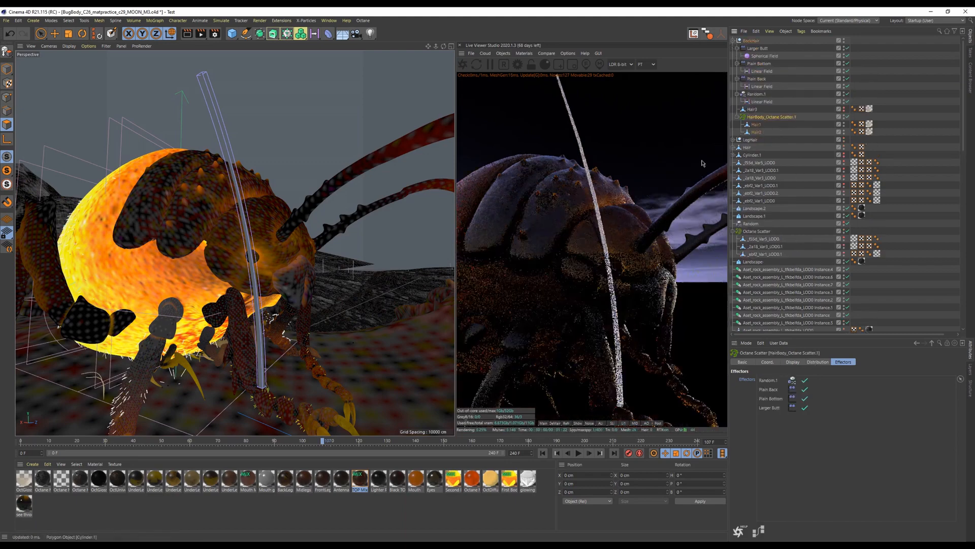
Step: Examine the bug's hairy abdomen and the surrounding rocks and dry plants from near and far viewpoints
{"action": "left_click_drag", "start_coordinate": [85, 244], "coordinate": [287, 249]}
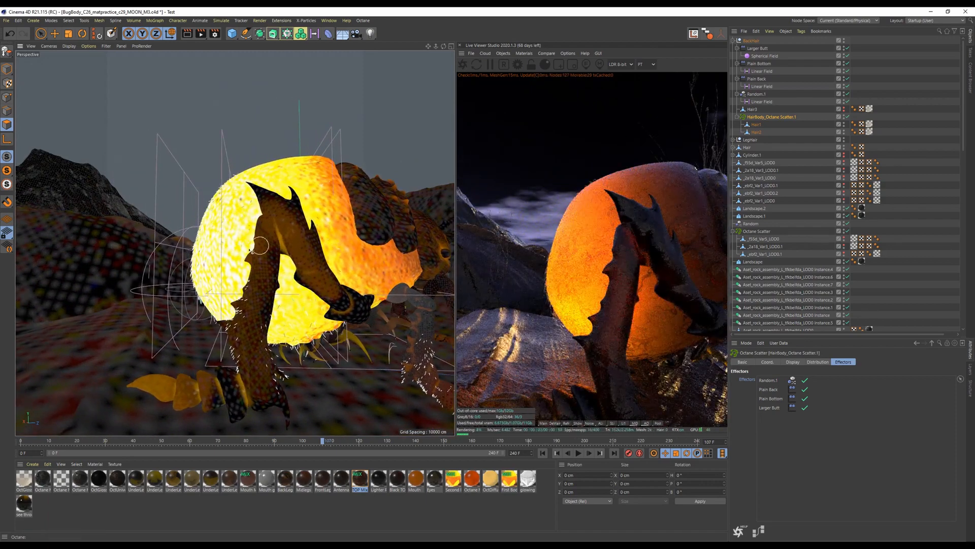
{"action": "scroll", "coordinate": [307, 269], "scroll_direction": "down", "scroll_amount": 2}
{"action": "scroll", "coordinate": [307, 268], "scroll_direction": "down", "scroll_amount": 5}
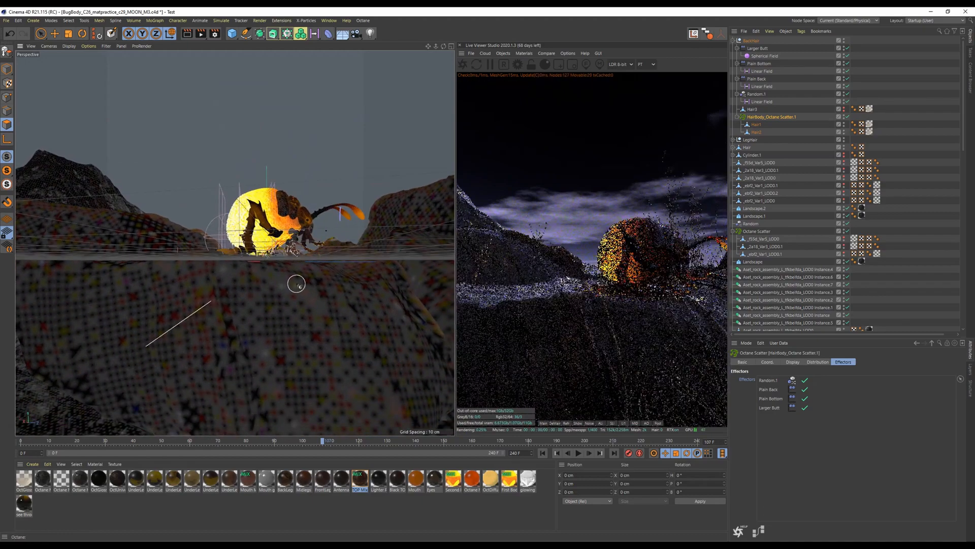
{"action": "scroll", "coordinate": [310, 268], "scroll_direction": "down", "scroll_amount": 4}
{"action": "left_click_drag", "start_coordinate": [283, 266], "coordinate": [220, 291]}
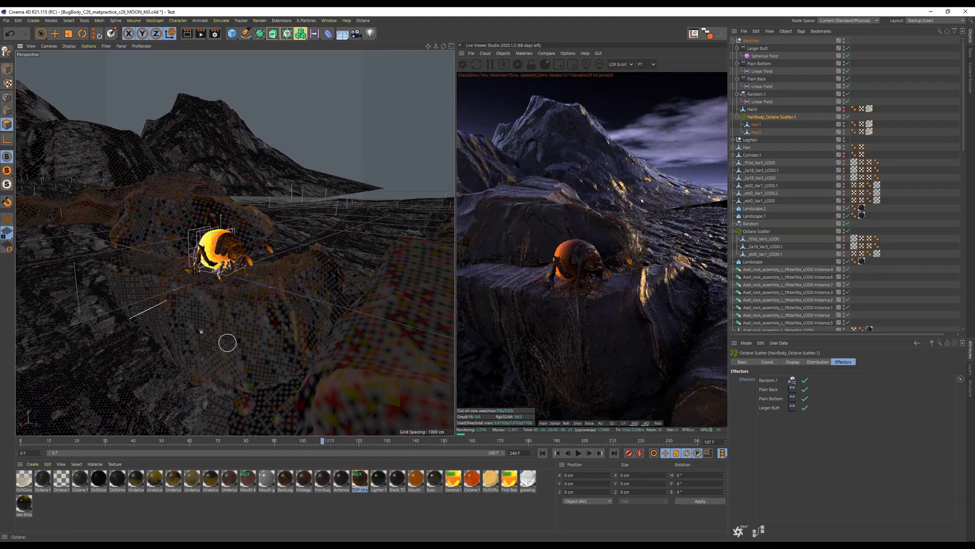
{"action": "scroll", "coordinate": [234, 299], "scroll_direction": "up", "scroll_amount": 3}
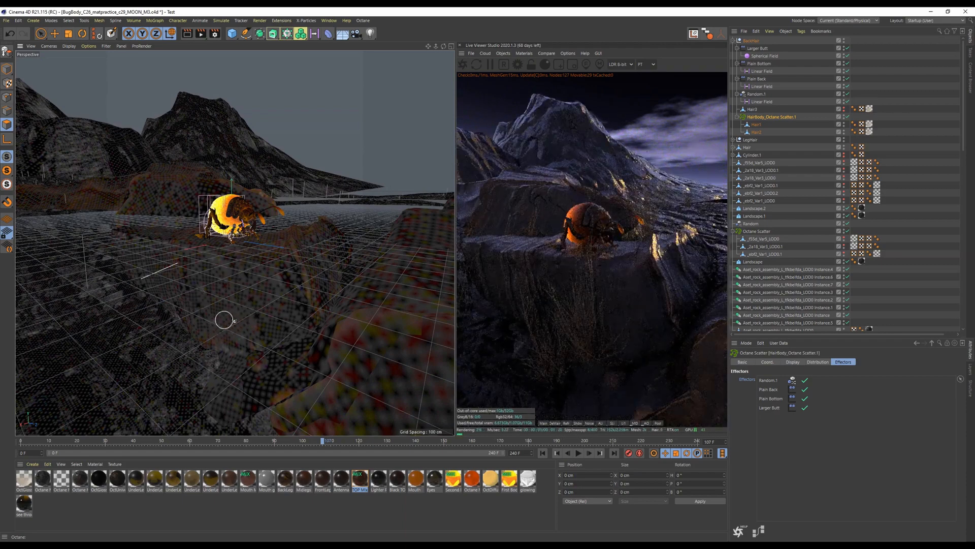
{"action": "scroll", "coordinate": [226, 319], "scroll_direction": "up", "scroll_amount": 3}
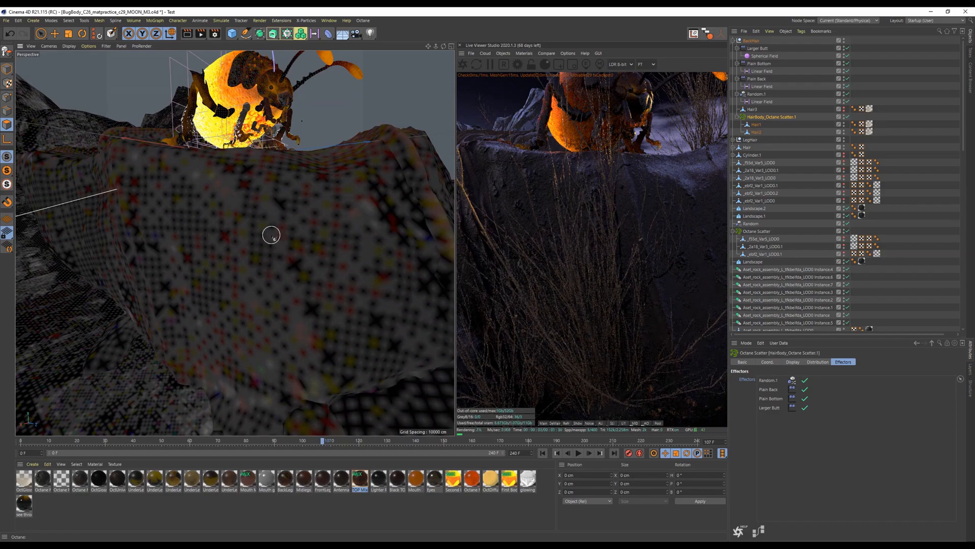
{"action": "left_click_drag", "start_coordinate": [270, 237], "coordinate": [254, 272]}
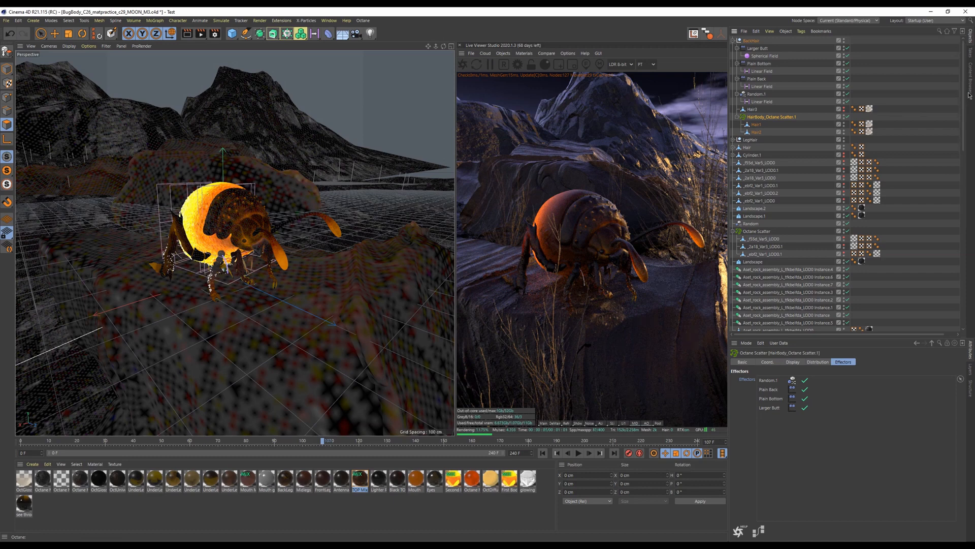
Step: Preview the camera takes Cam3_side and Cam1 Infront in the viewport and live render
{"action": "left_click", "coordinate": [969, 54]}
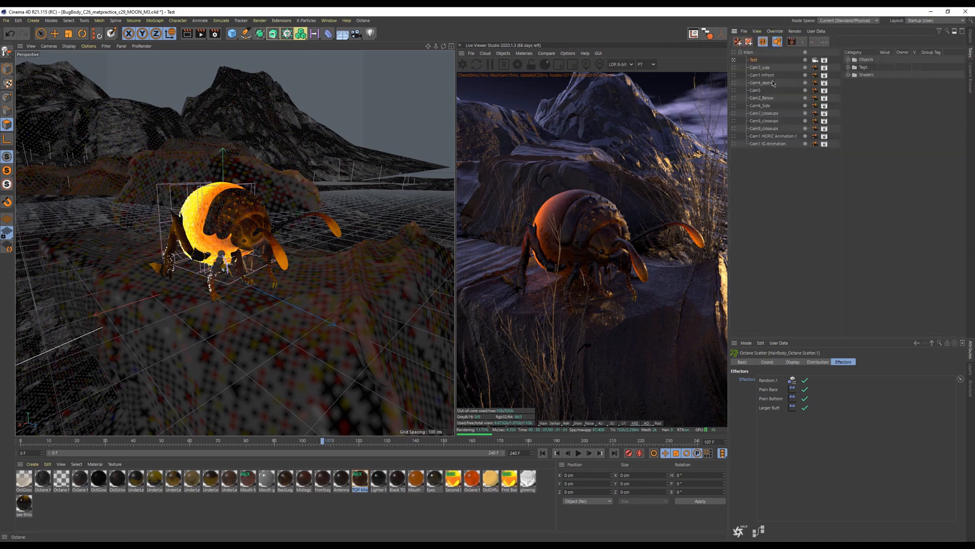
{"action": "left_click", "coordinate": [734, 69]}
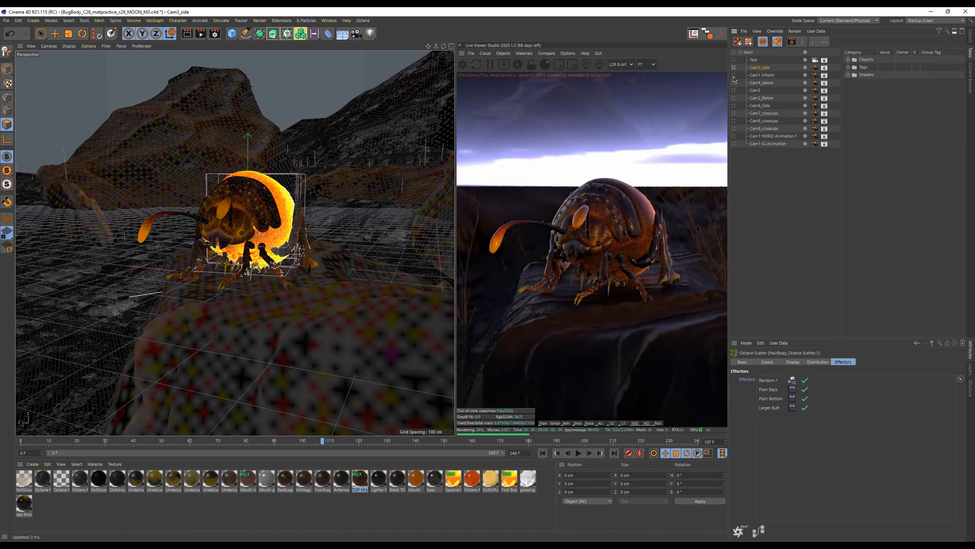
{"action": "left_click", "coordinate": [734, 75]}
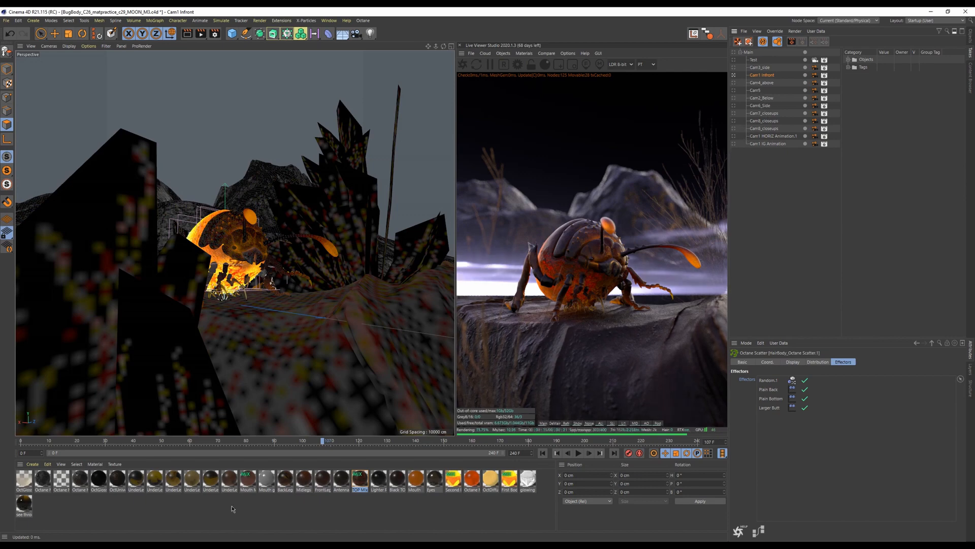
Step: Switch to Photoshop and consolidate all the open renders into tabs with the Cam1_Infront0181 document in front
{"action": "mouse_move", "coordinate": [233, 545]}
{"action": "left_click", "coordinate": [233, 528]}
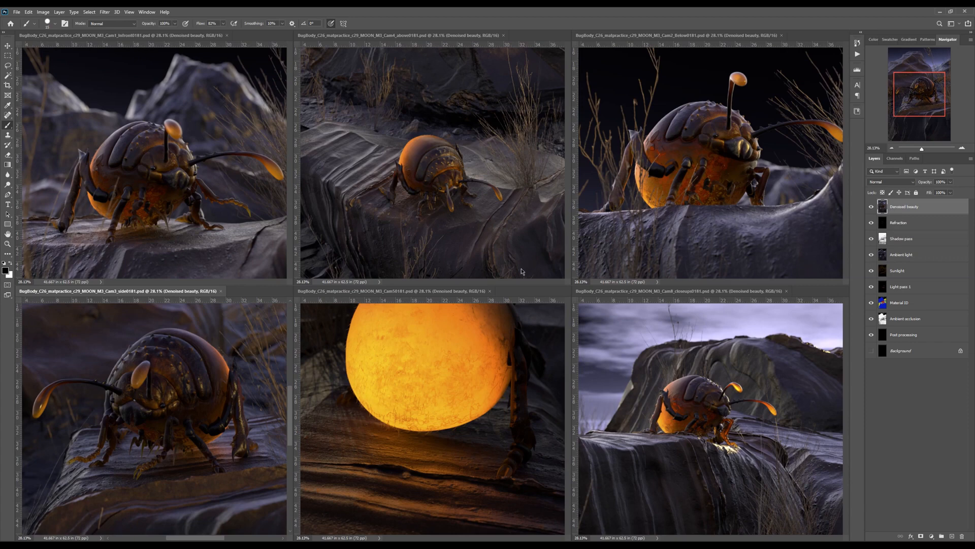
{"action": "left_click", "coordinate": [260, 37]}
{"action": "left_click", "coordinate": [145, 12]}
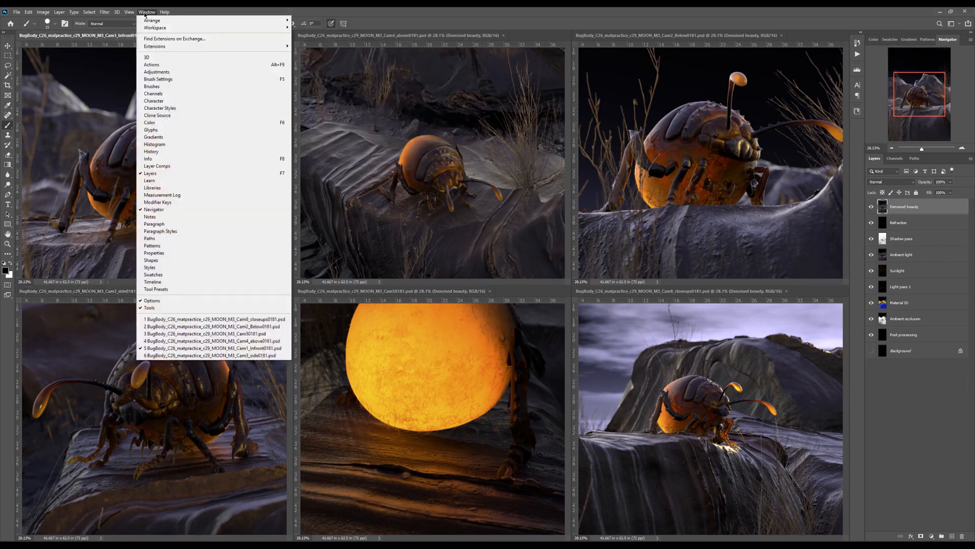
{"action": "mouse_move", "coordinate": [148, 21]}
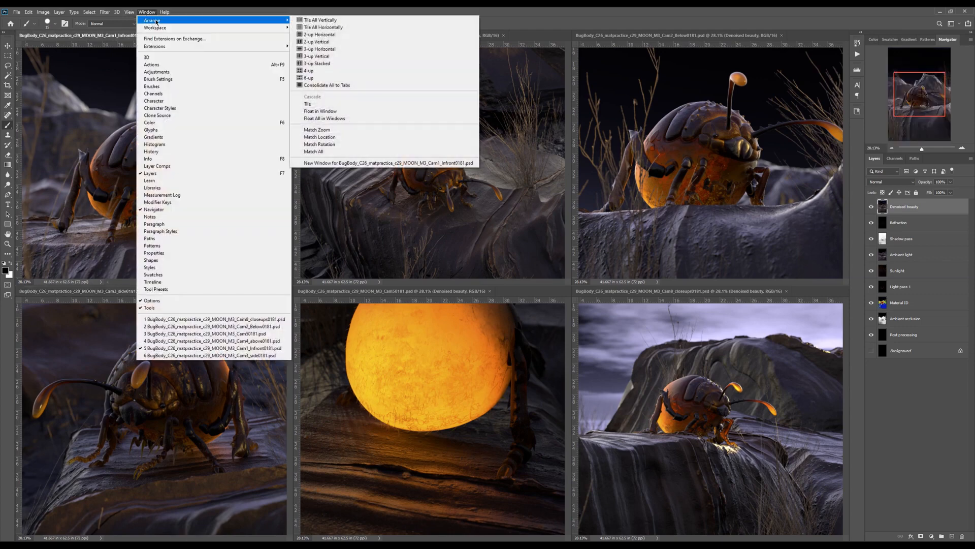
{"action": "left_click", "coordinate": [329, 85]}
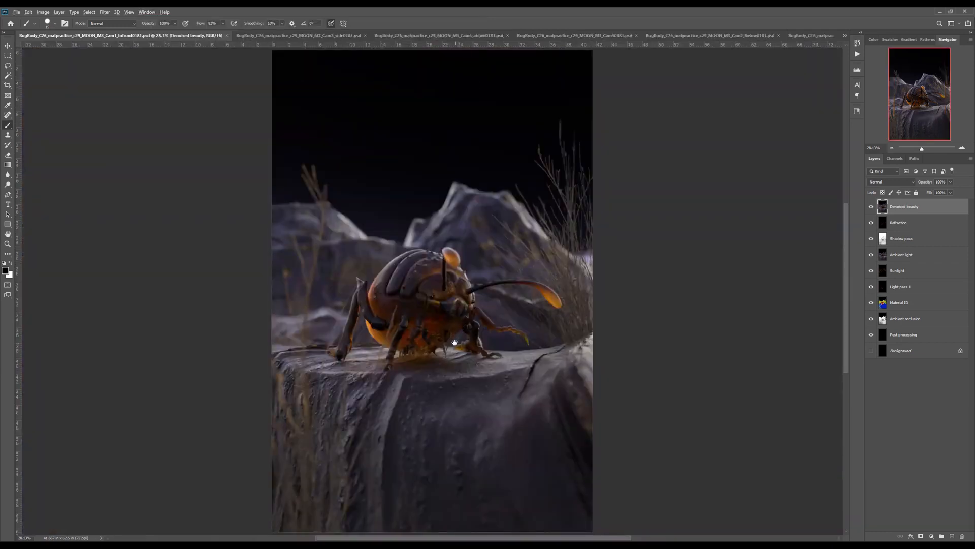
Step: Hide all the render pass layers, move Denoised beauty directly above Background and make only that layer visible
{"action": "mouse_move", "coordinate": [482, 326]}
{"action": "left_mouse_down"}
{"action": "mouse_move", "coordinate": [529, 338]}
{"action": "mouse_move", "coordinate": [442, 359]}
{"action": "mouse_move", "coordinate": [491, 344]}
{"action": "mouse_move", "coordinate": [481, 339]}
{"action": "left_mouse_up"}
{"action": "left_click_drag", "start_coordinate": [484, 294], "coordinate": [497, 298]}
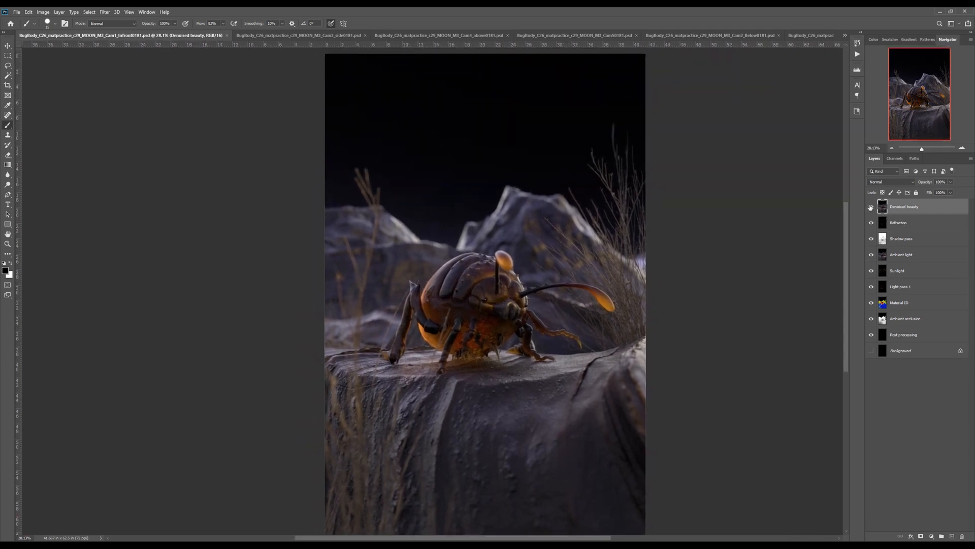
{"action": "left_click_drag", "start_coordinate": [869, 337], "coordinate": [873, 346]}
{"action": "left_click_drag", "start_coordinate": [925, 210], "coordinate": [919, 341]}
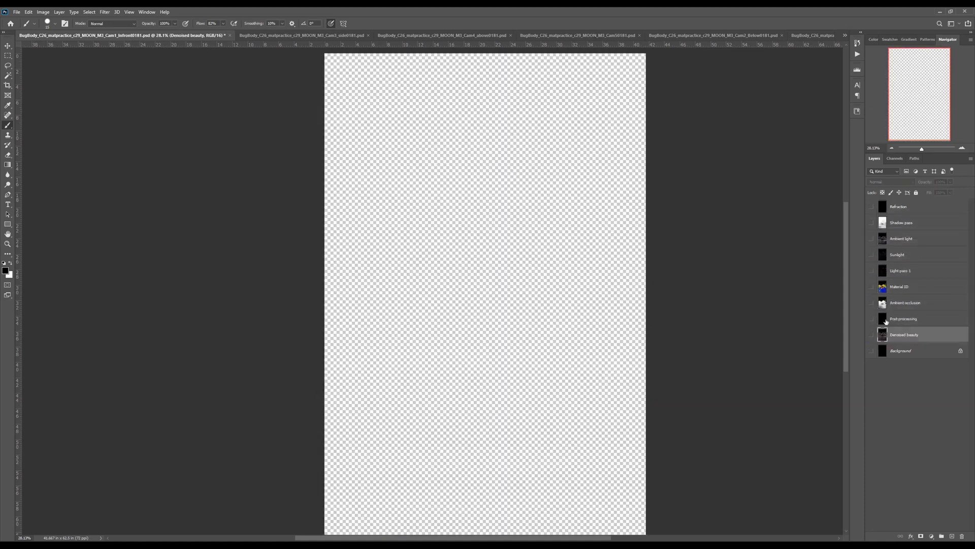
{"action": "left_click", "coordinate": [872, 334]}
{"action": "left_click_drag", "start_coordinate": [558, 330], "coordinate": [557, 322]}
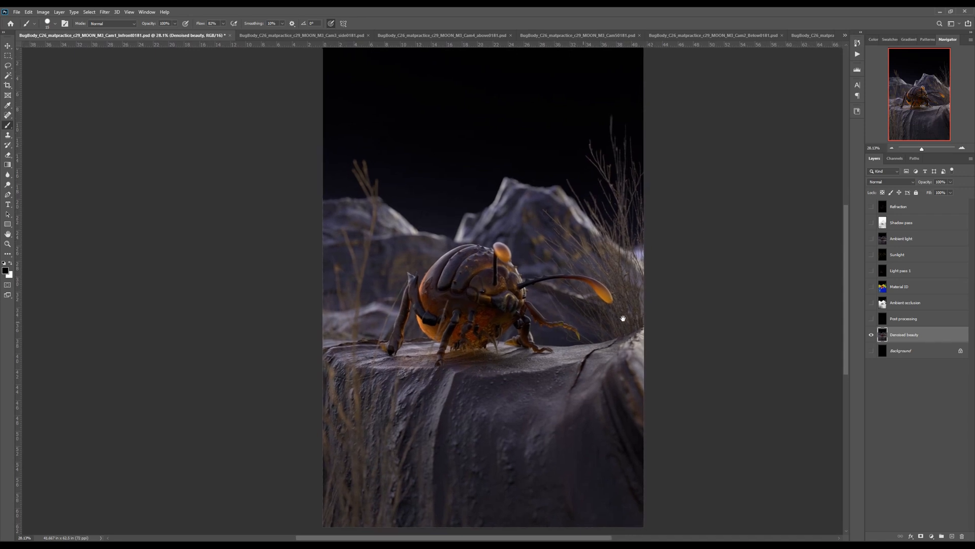
Step: Isolate the Post processing layer, turn it on over Denoised beauty and examine its faint glow areas up close
{"action": "left_click", "coordinate": [894, 318]}
{"action": "left_click", "coordinate": [872, 320], "text": "alt"}
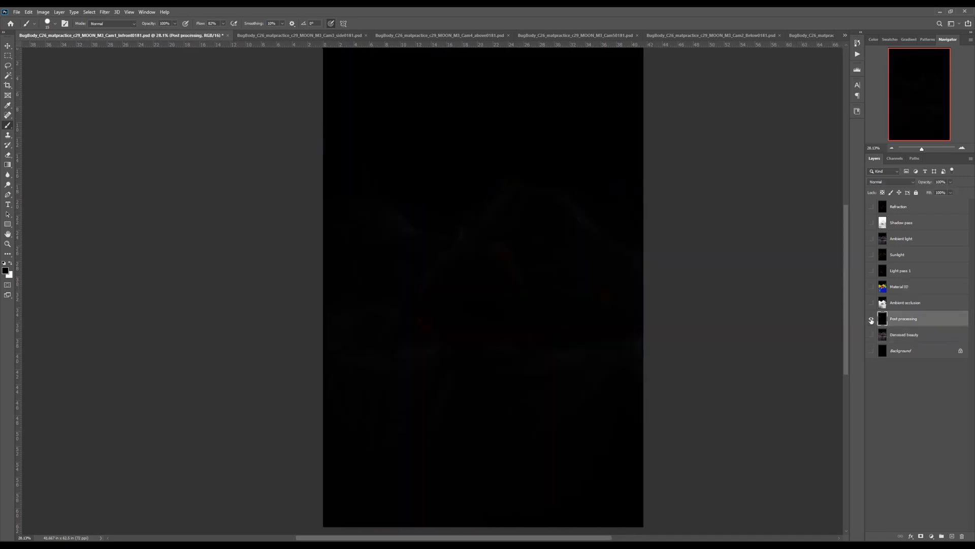
{"action": "left_click", "coordinate": [871, 320], "text": "alt"}
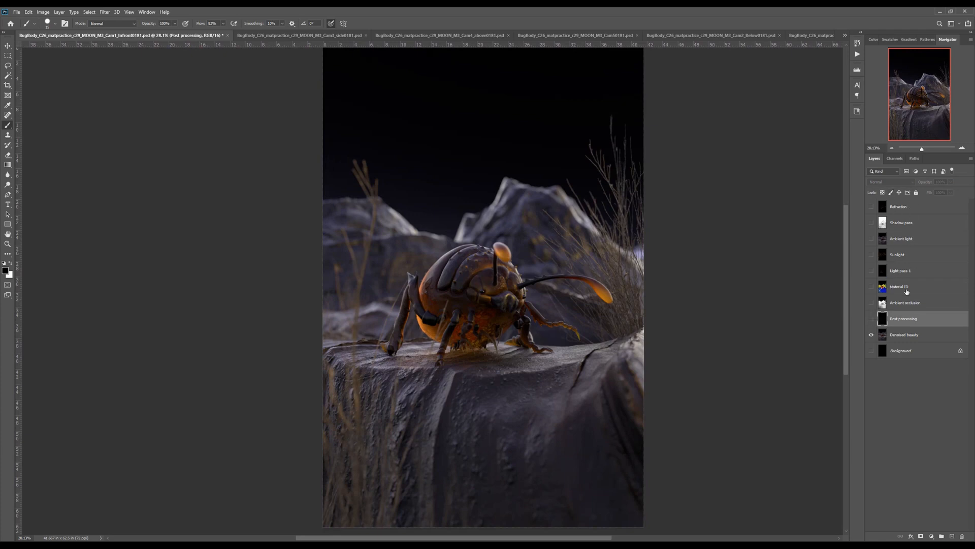
{"action": "left_click", "coordinate": [871, 320]}
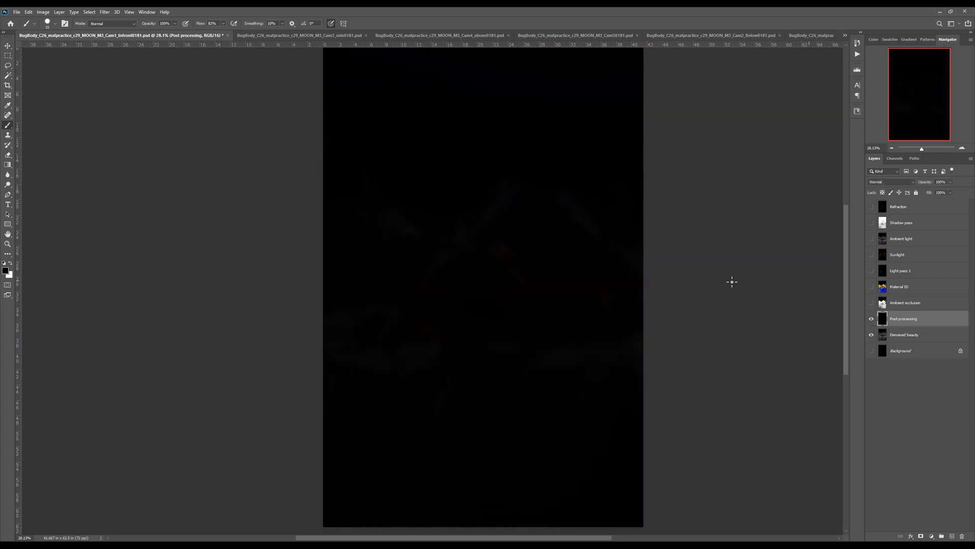
{"action": "scroll", "coordinate": [448, 259], "scroll_direction": "up", "scroll_amount": 3}
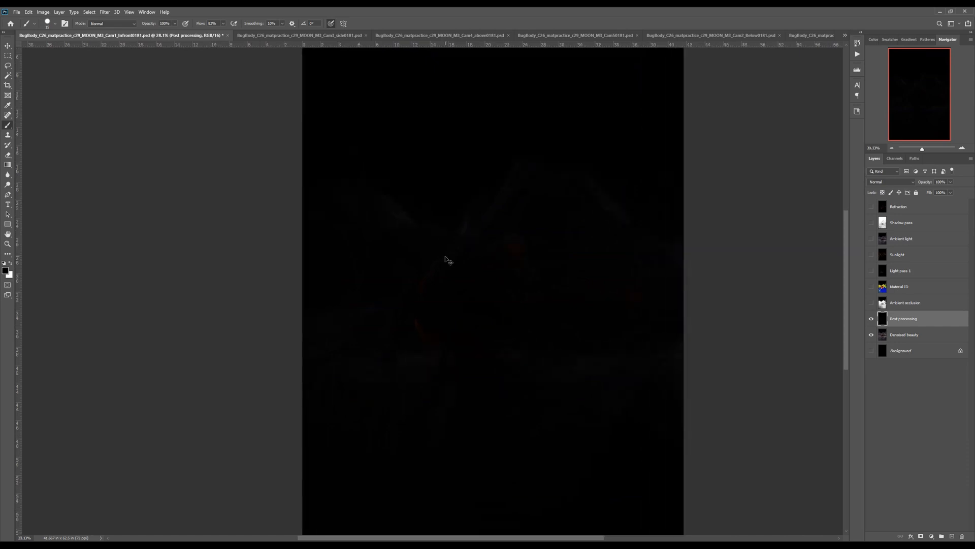
{"action": "scroll", "coordinate": [448, 259], "scroll_direction": "down", "scroll_amount": 1}
{"action": "scroll", "coordinate": [448, 259], "scroll_direction": "up", "scroll_amount": 2}
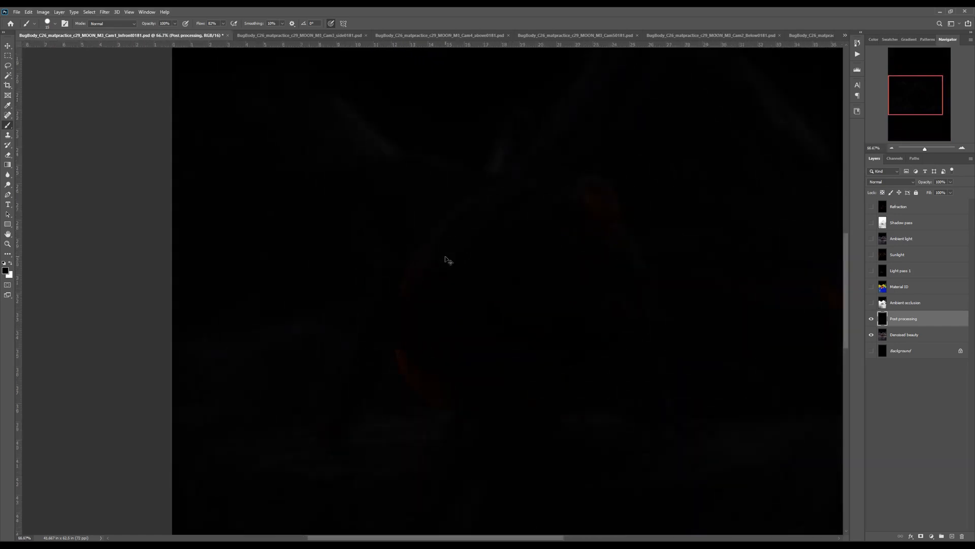
{"action": "scroll", "coordinate": [448, 261], "scroll_direction": "down", "scroll_amount": 3}
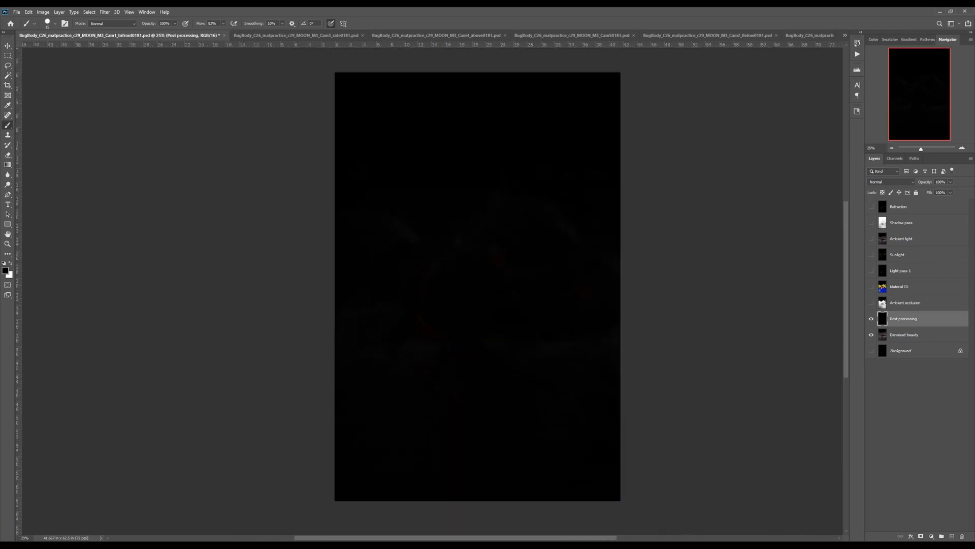
Step: Set the Post processing layer's blend mode to Screen, compare the image with and without it, and leave it hidden
{"action": "left_click", "coordinate": [893, 183]}
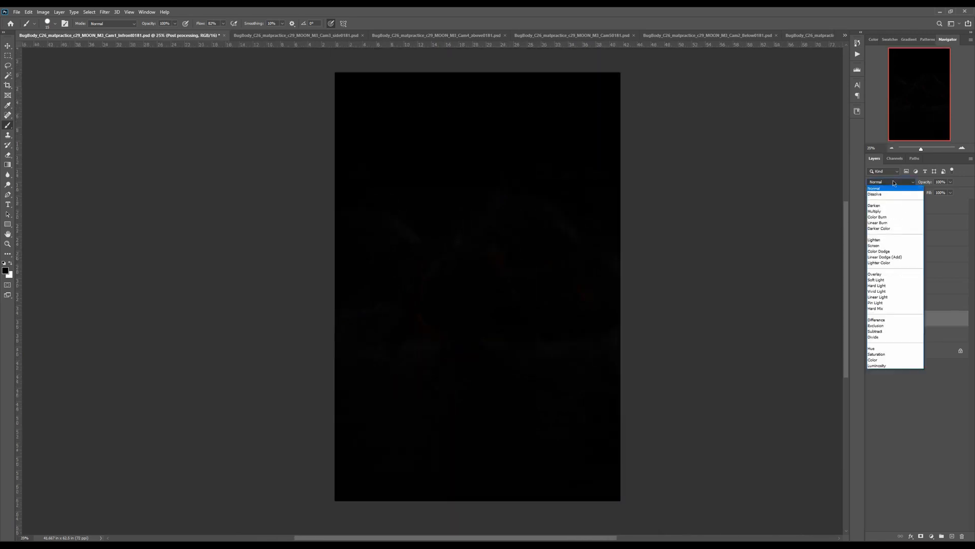
{"action": "left_click", "coordinate": [877, 247]}
{"action": "left_click", "coordinate": [870, 319]}
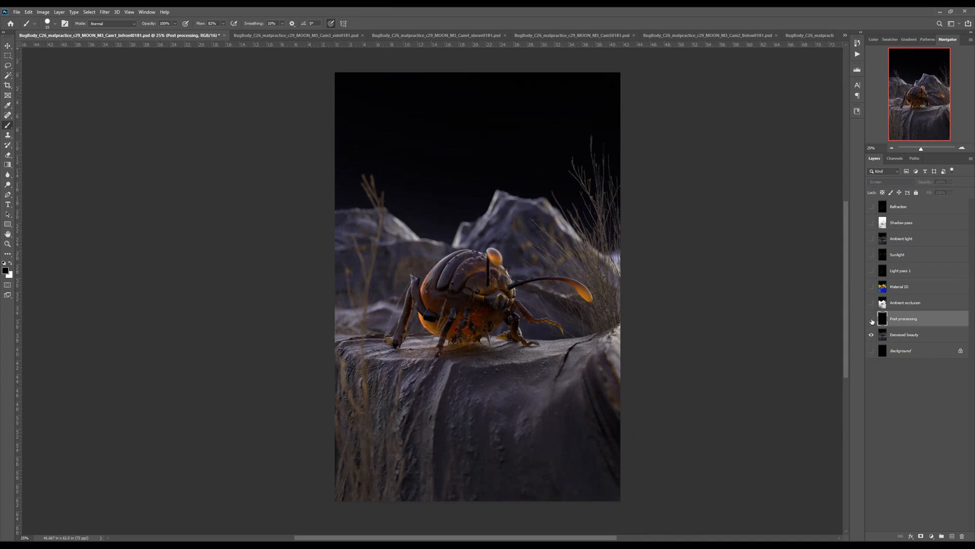
{"action": "left_click", "coordinate": [871, 319]}
{"action": "left_click", "coordinate": [870, 319]}
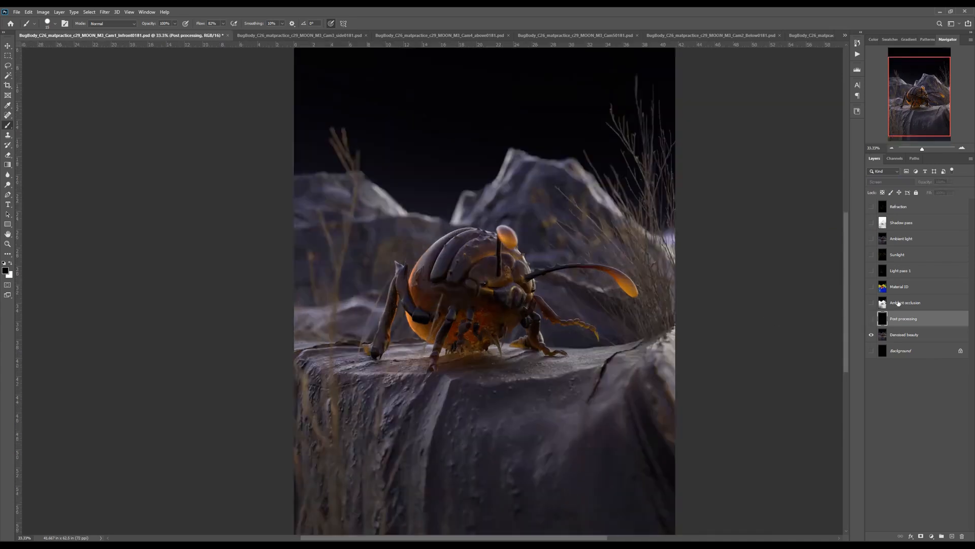
Step: Show the Ambient occlusion layer, set its blend mode to Multiply and compare the image with and without it
{"action": "left_click", "coordinate": [898, 304]}
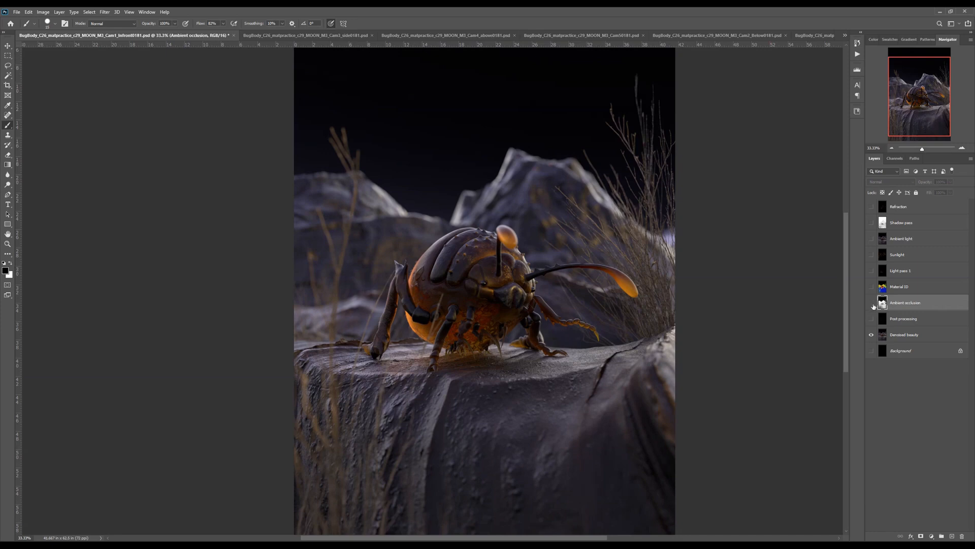
{"action": "left_click", "coordinate": [871, 303]}
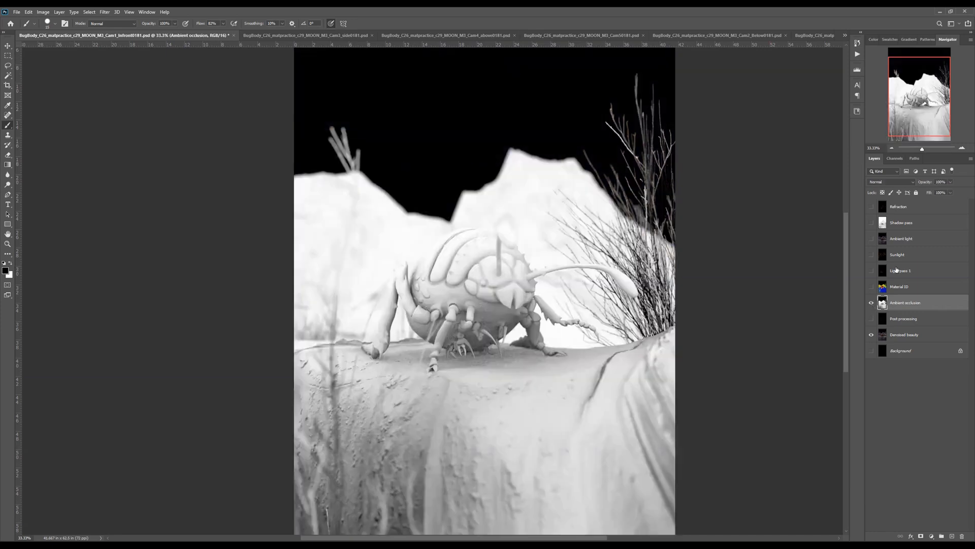
{"action": "left_click", "coordinate": [894, 183]}
{"action": "left_click", "coordinate": [874, 211]}
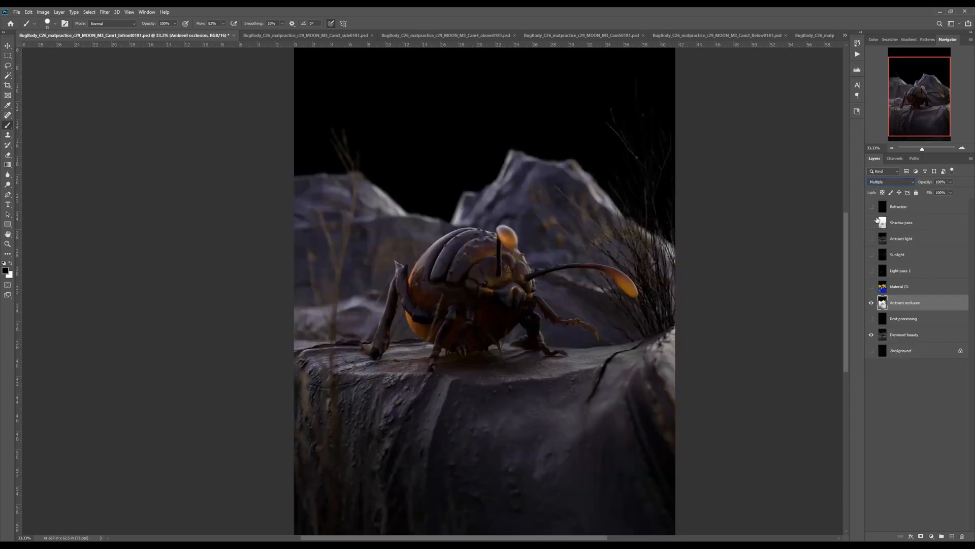
{"action": "left_click", "coordinate": [871, 303]}
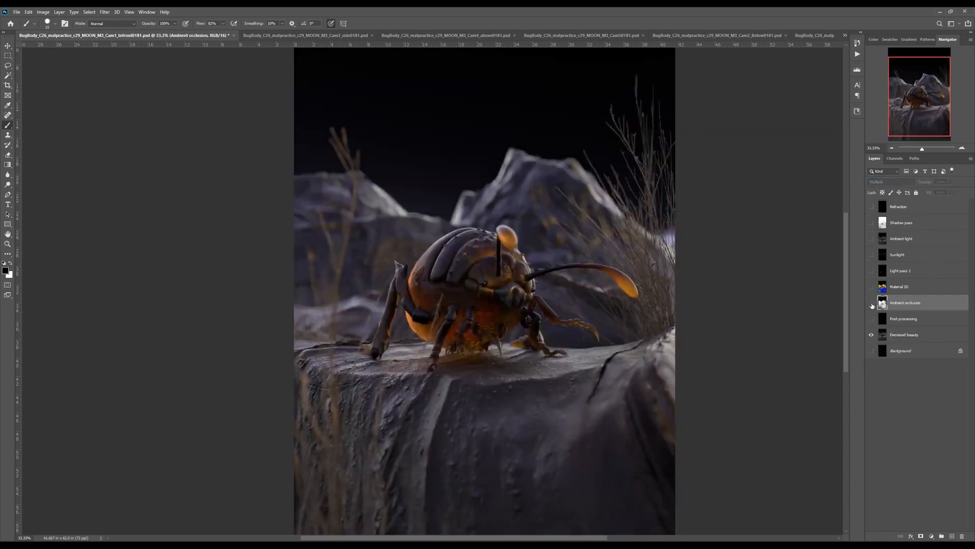
{"action": "left_click", "coordinate": [872, 304]}
{"action": "mouse_move", "coordinate": [726, 335]}
{"action": "left_mouse_down"}
{"action": "mouse_move", "coordinate": [724, 309]}
{"action": "mouse_move", "coordinate": [726, 323]}
{"action": "left_mouse_up"}
{"action": "key", "text": "ctrl+minus"}
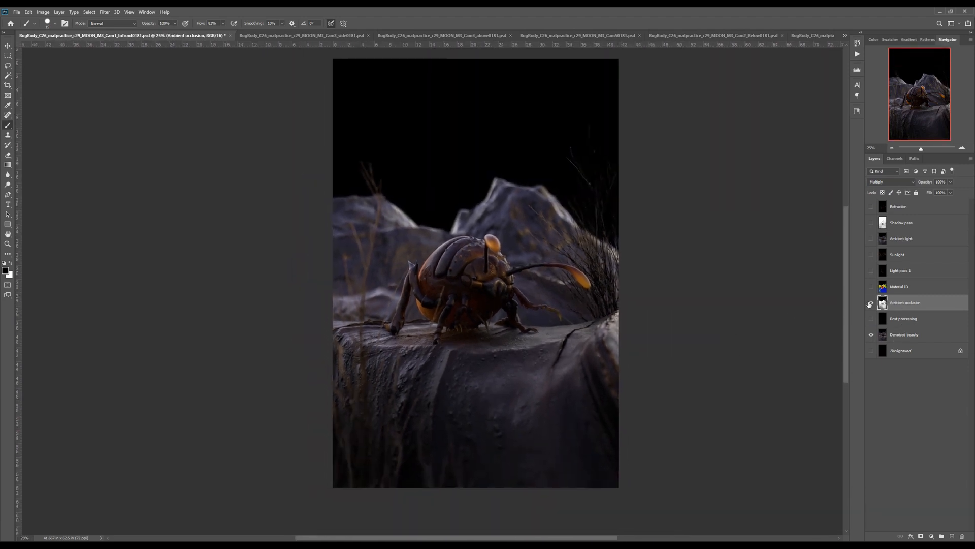
Step: Add a layer mask to the Ambient occlusion layer and paint out the bug's belly with a greatly enlarged black brush
{"action": "left_click", "coordinate": [921, 537]}
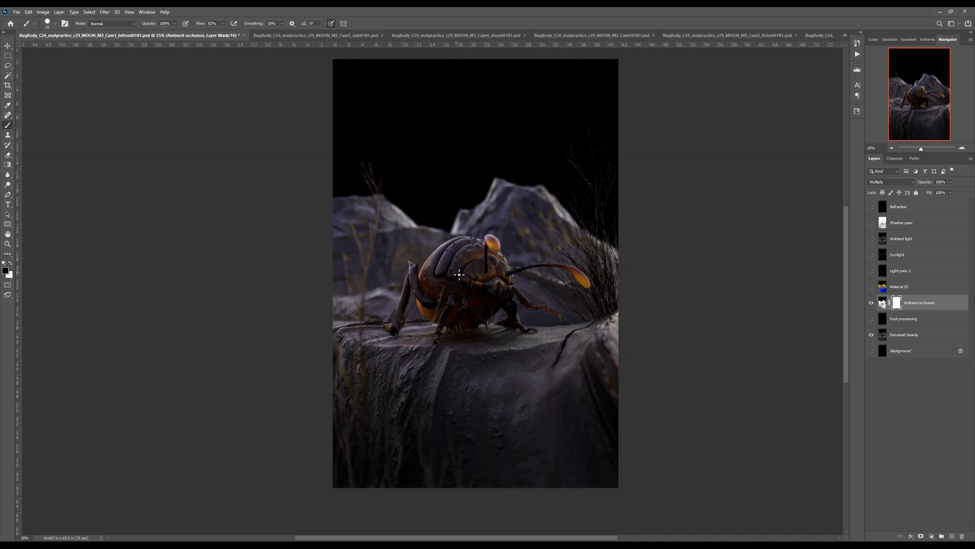
{"action": "key", "text": "]"}
{"action": "key", "text": "]"}
{"action": "key", "text": "]"}
{"action": "key", "text": "]"}
{"action": "key", "text": "]"}
{"action": "key", "text": "]"}
{"action": "key", "text": "]"}
{"action": "key", "text": "]"}
{"action": "key", "text": "]"}
{"action": "key", "text": "]"}
{"action": "key", "text": "]"}
{"action": "key", "text": "]"}
{"action": "key", "text": "]"}
{"action": "key", "text": "]"}
{"action": "key", "text": "]"}
{"action": "key", "text": "]"}
{"action": "key", "text": "]"}
{"action": "key", "text": "]"}
{"action": "key", "text": "]"}
{"action": "key", "text": "]"}
{"action": "key", "text": "]"}
{"action": "mouse_move", "coordinate": [452, 298]}
{"action": "left_mouse_down"}
{"action": "mouse_move", "coordinate": [474, 299]}
{"action": "mouse_move", "coordinate": [447, 286]}
{"action": "mouse_move", "coordinate": [484, 300]}
{"action": "left_mouse_up"}
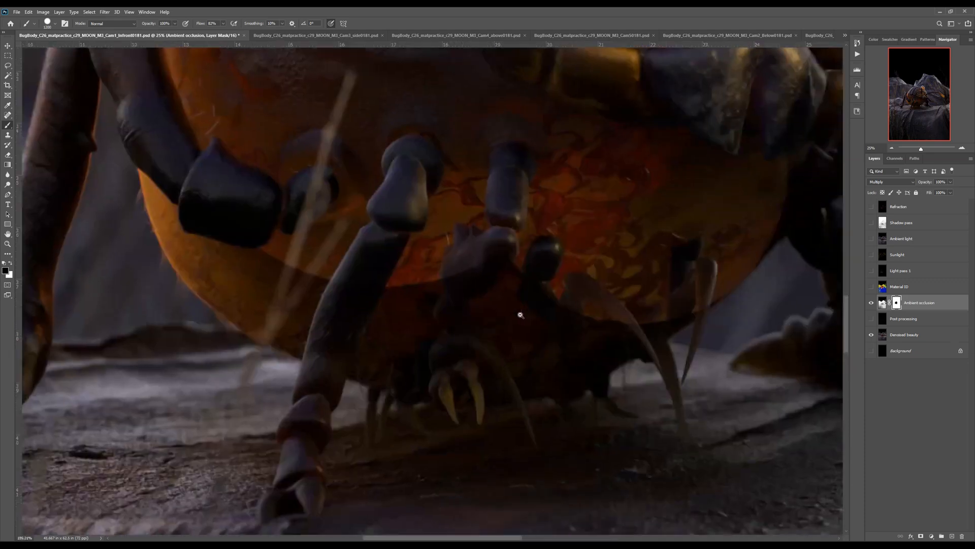
Step: Soften the brush and mask out the occlusion around the bug's belly and lower legs
{"action": "scroll", "coordinate": [518, 315], "scroll_direction": "up", "scroll_amount": 5}
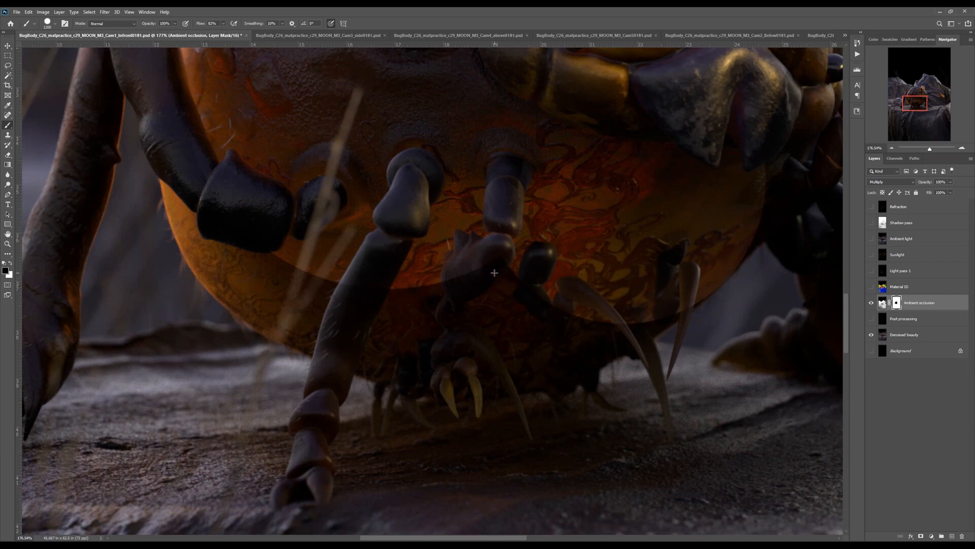
{"action": "right_click", "coordinate": [498, 271]}
{"action": "mouse_move", "coordinate": [552, 306]}
{"action": "left_mouse_down"}
{"action": "mouse_move", "coordinate": [424, 301]}
{"action": "mouse_move", "coordinate": [486, 255]}
{"action": "mouse_move", "coordinate": [401, 257]}
{"action": "mouse_move", "coordinate": [573, 277]}
{"action": "mouse_move", "coordinate": [585, 266]}
{"action": "left_mouse_up"}
{"action": "left_click", "coordinate": [422, 293]}
{"action": "right_click", "coordinate": [567, 280], "text": "alt"}
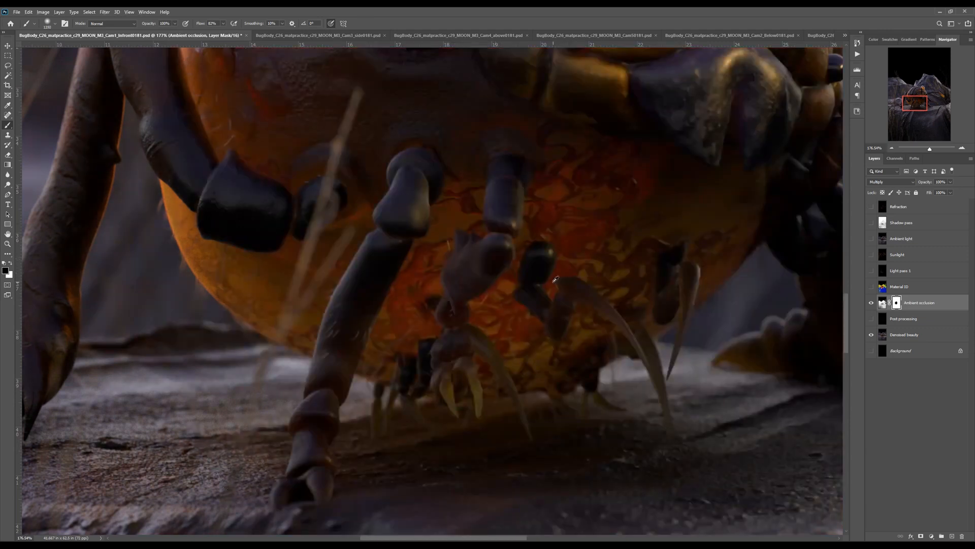
{"action": "scroll", "coordinate": [507, 282], "scroll_direction": "down", "scroll_amount": 6}
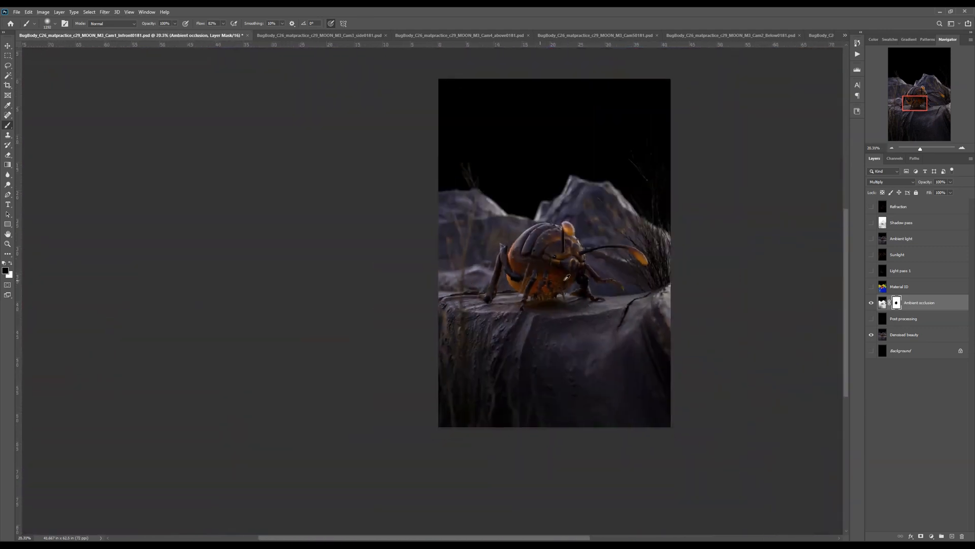
{"action": "scroll", "coordinate": [458, 282], "scroll_direction": "up", "scroll_amount": 1}
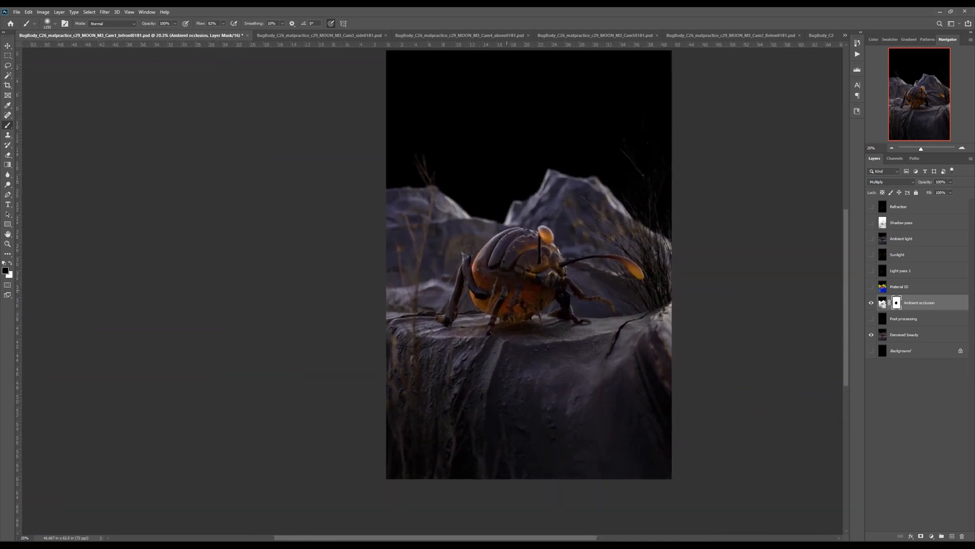
Step: Paint away more occlusion over the bug and the rock beneath it, and delete the Ambient occlusion layer mask
{"action": "left_click_drag", "start_coordinate": [539, 300], "coordinate": [503, 315]}
{"action": "mouse_move", "coordinate": [423, 271]}
{"action": "left_mouse_down"}
{"action": "mouse_move", "coordinate": [531, 335]}
{"action": "mouse_move", "coordinate": [416, 332]}
{"action": "mouse_move", "coordinate": [476, 318]}
{"action": "left_mouse_up"}
{"action": "mouse_move", "coordinate": [416, 358]}
{"action": "left_mouse_down"}
{"action": "mouse_move", "coordinate": [589, 350]}
{"action": "mouse_move", "coordinate": [447, 381]}
{"action": "mouse_move", "coordinate": [482, 420]}
{"action": "mouse_move", "coordinate": [457, 404]}
{"action": "mouse_move", "coordinate": [551, 373]}
{"action": "left_mouse_up"}
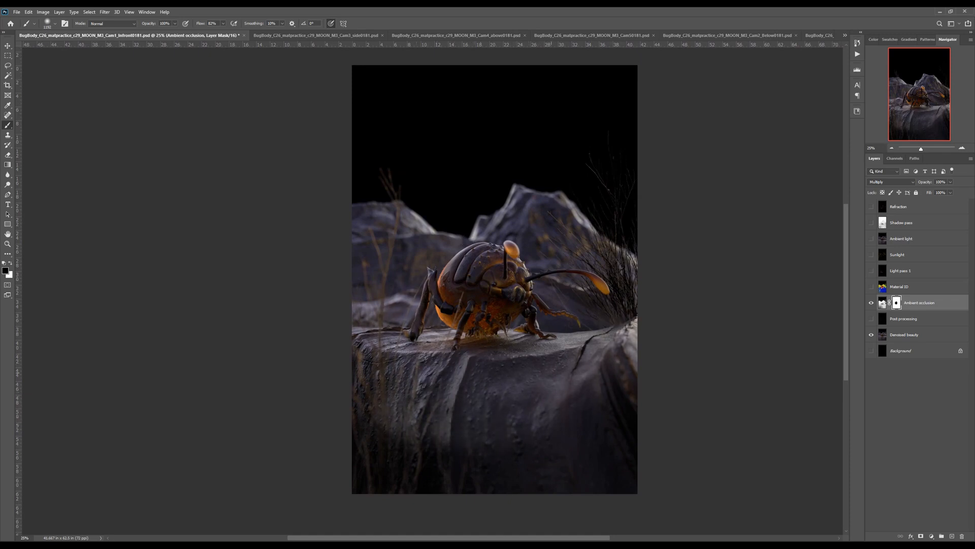
{"action": "right_click", "coordinate": [897, 304]}
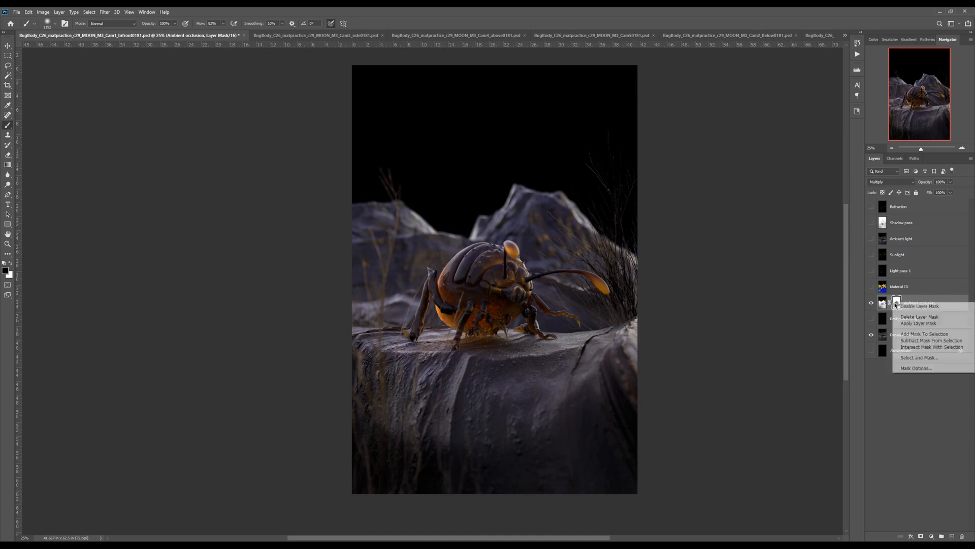
{"action": "left_click", "coordinate": [906, 317]}
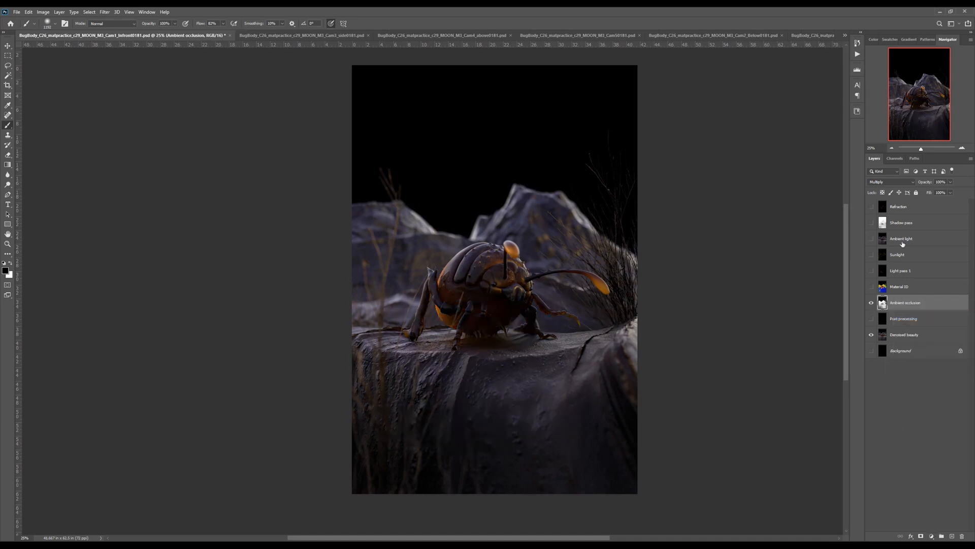
Step: Set the Ambient occlusion layer to Normal to examine its shading around the bug up close, and return it to Multiply
{"action": "left_click", "coordinate": [891, 182]}
{"action": "left_click", "coordinate": [889, 190]}
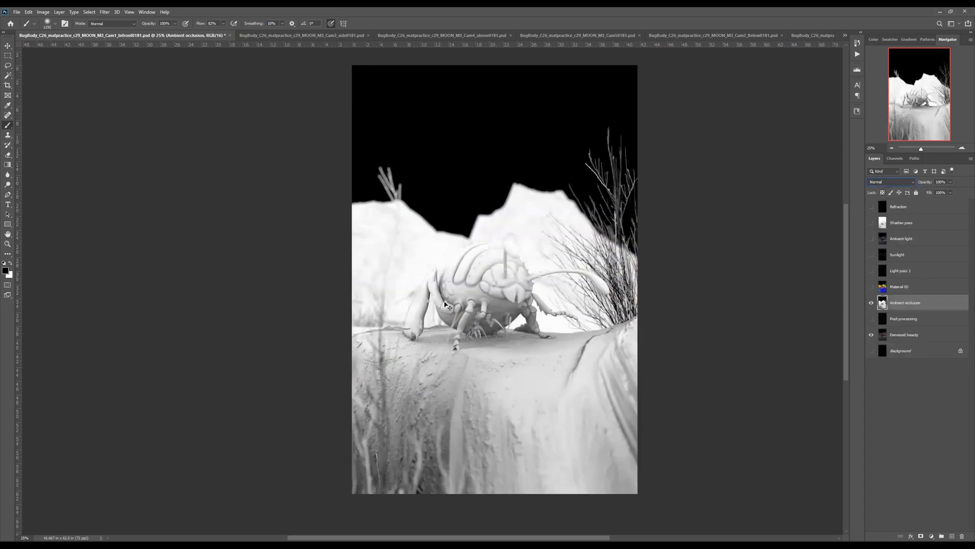
{"action": "key", "text": "ctrl+plus"}
{"action": "key", "text": "ctrl+plus"}
{"action": "key", "text": "ctrl+plus"}
{"action": "left_click_drag", "start_coordinate": [616, 351], "coordinate": [569, 299]}
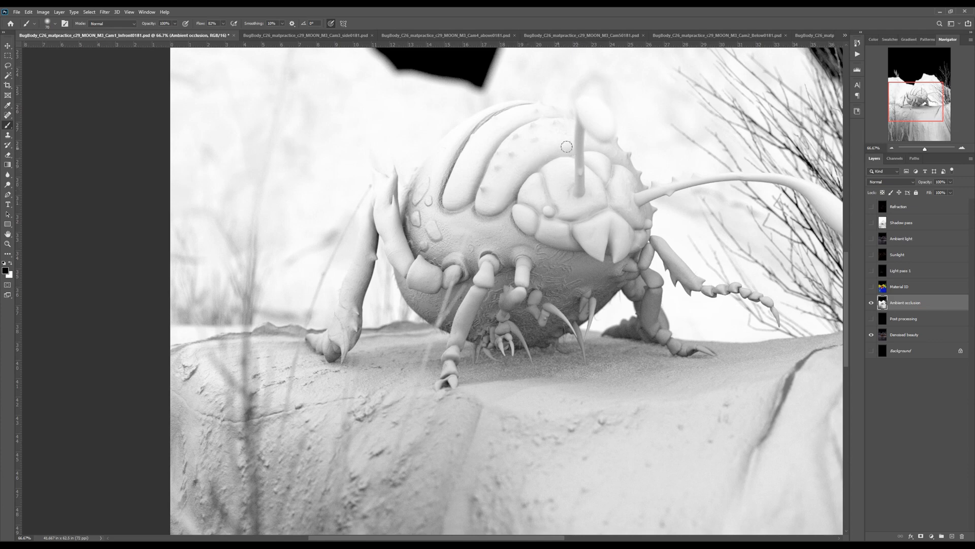
{"action": "left_click_drag", "start_coordinate": [554, 161], "coordinate": [502, 185]}
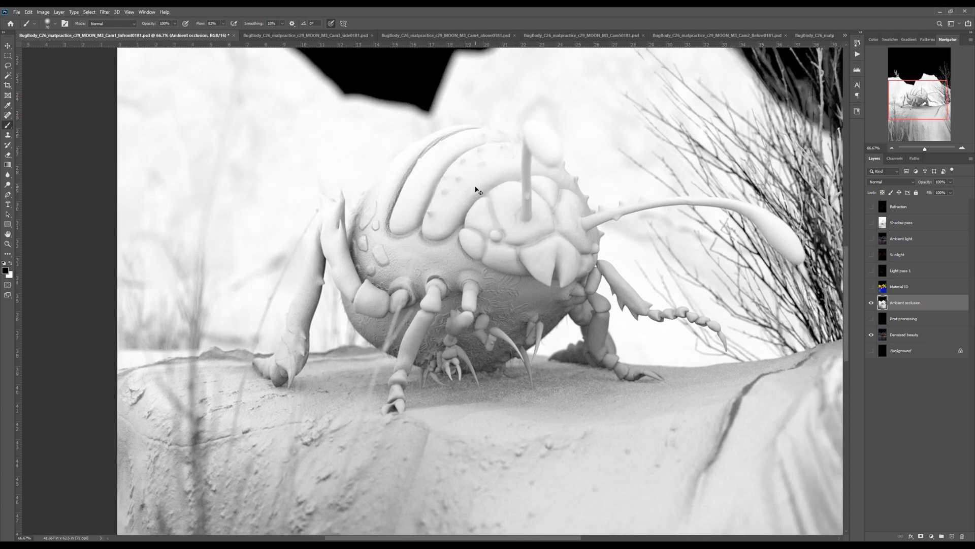
{"action": "key", "text": "ctrl+0"}
{"action": "left_click", "coordinate": [890, 182]}
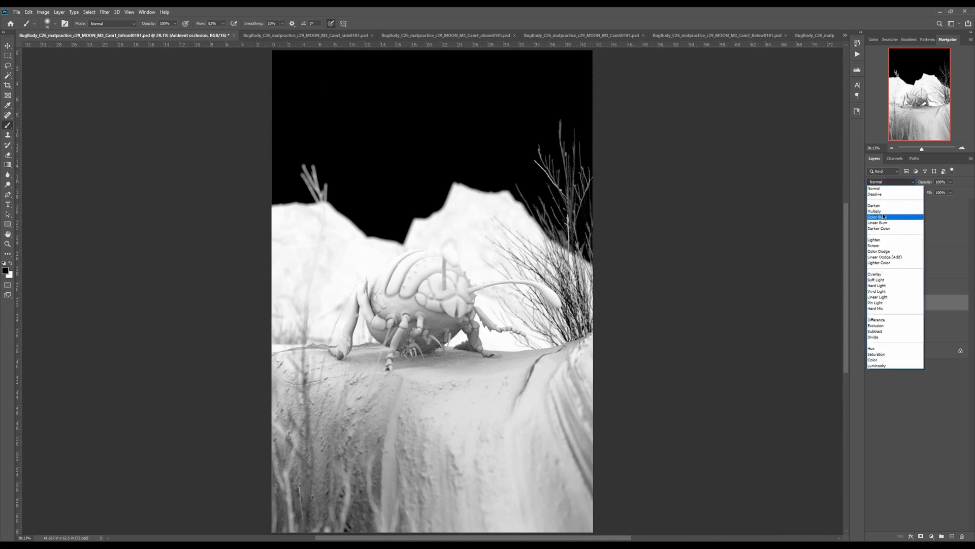
{"action": "left_click", "coordinate": [882, 211]}
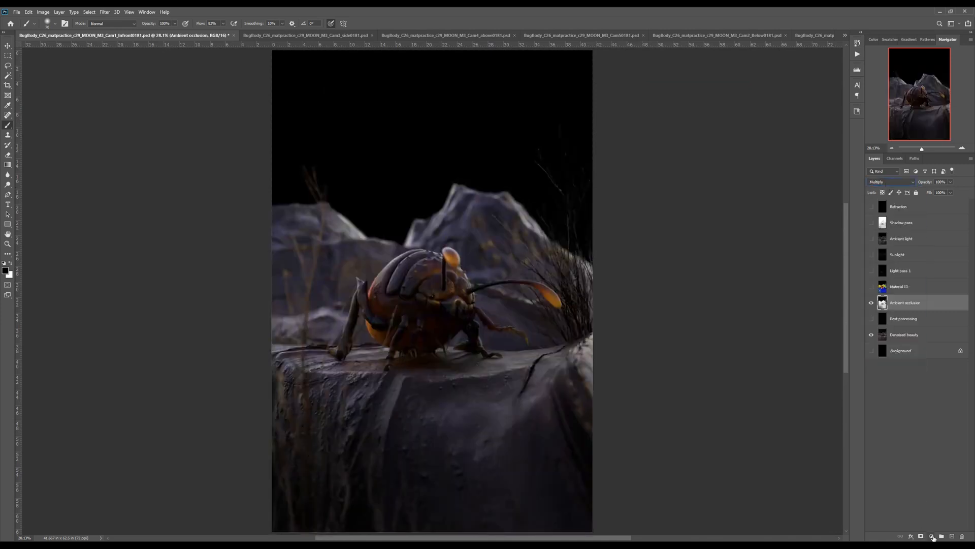
Step: Add a Curves adjustment clipped to the Ambient occlusion layer and raise its midtones to soften the shading
{"action": "left_click", "coordinate": [932, 536]}
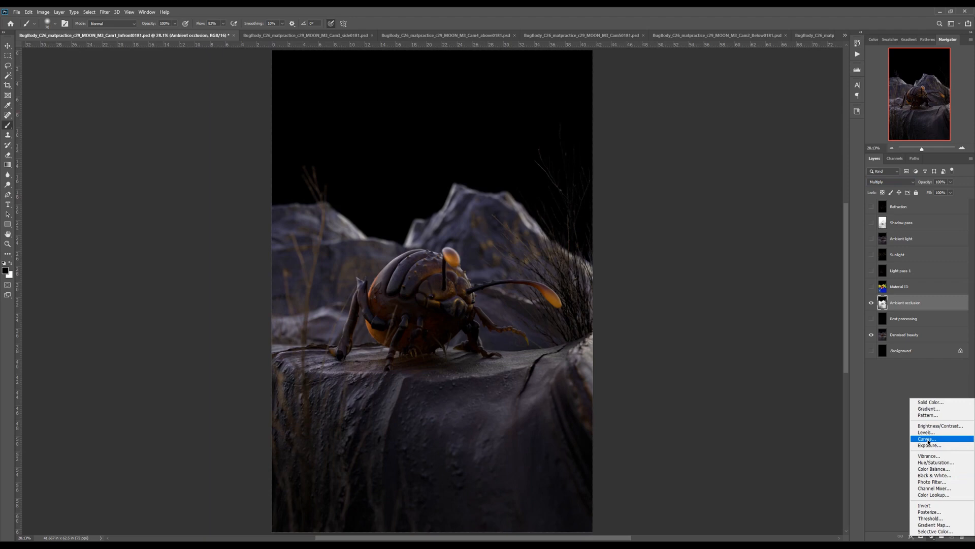
{"action": "left_click", "coordinate": [931, 439]}
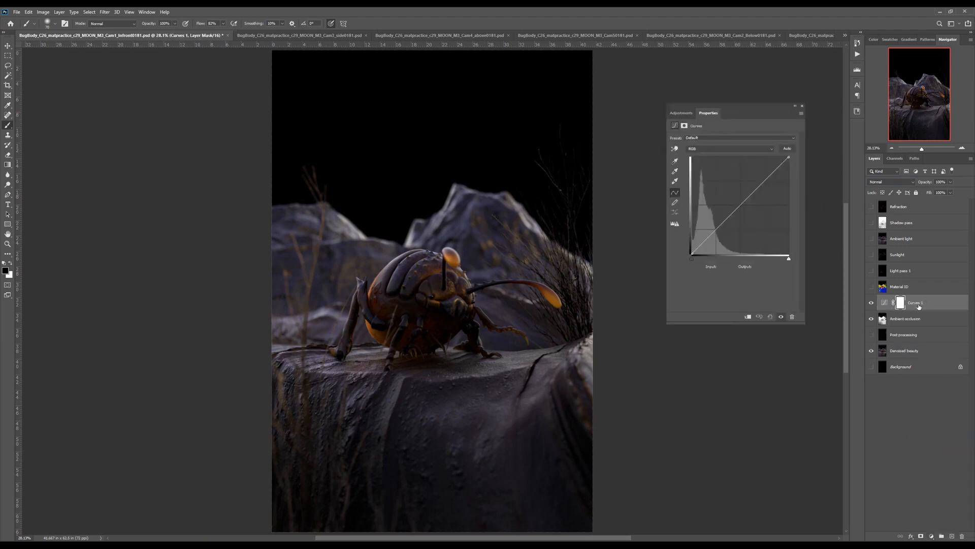
{"action": "left_click", "coordinate": [910, 310], "text": "alt"}
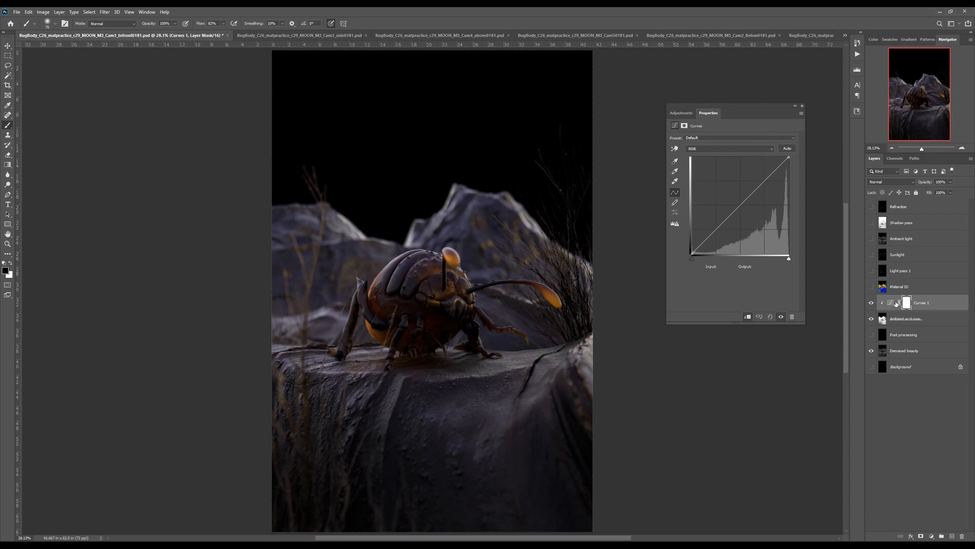
{"action": "left_click_drag", "start_coordinate": [735, 209], "coordinate": [725, 184]}
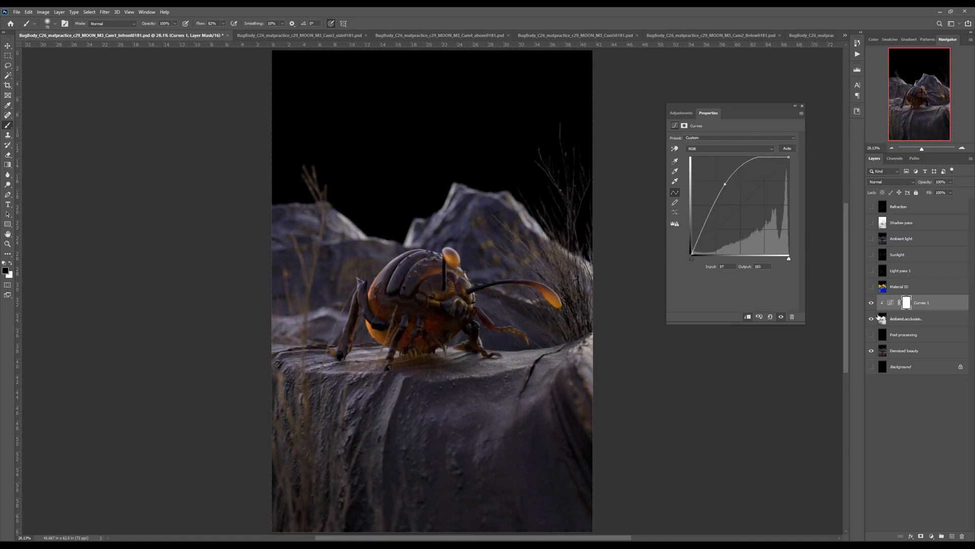
Step: Compare the image repeatedly with and without the lightened Ambient occlusion layer
{"action": "left_click", "coordinate": [872, 321]}
{"action": "left_click", "coordinate": [871, 322]}
{"action": "left_click", "coordinate": [872, 322]}
{"action": "left_click", "coordinate": [871, 322]}
{"action": "left_click", "coordinate": [870, 322]}
{"action": "left_click", "coordinate": [871, 322]}
{"action": "left_click", "coordinate": [872, 322]}
{"action": "left_click", "coordinate": [872, 322]}
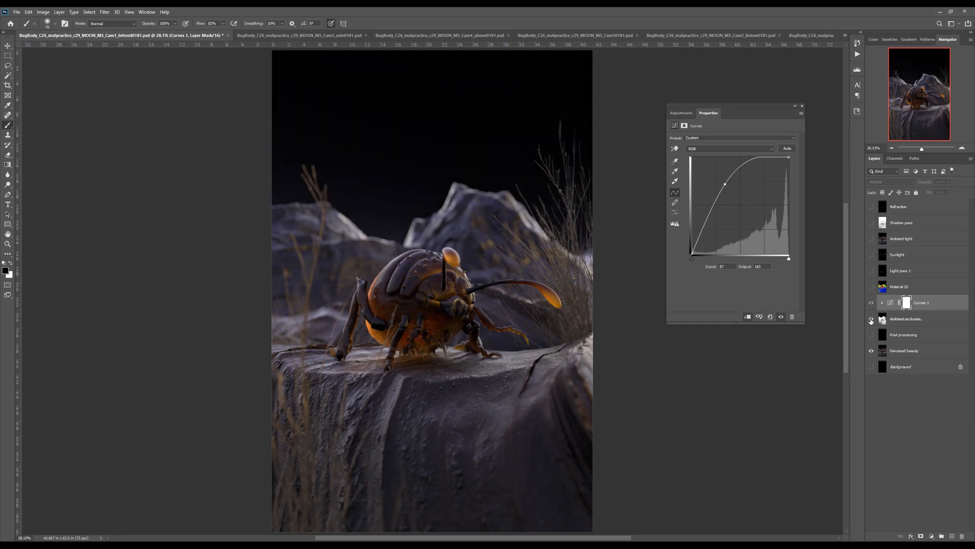
{"action": "left_click", "coordinate": [872, 322]}
{"action": "left_click", "coordinate": [872, 322]}
{"action": "left_click", "coordinate": [872, 322]}
{"action": "left_click", "coordinate": [872, 322]}
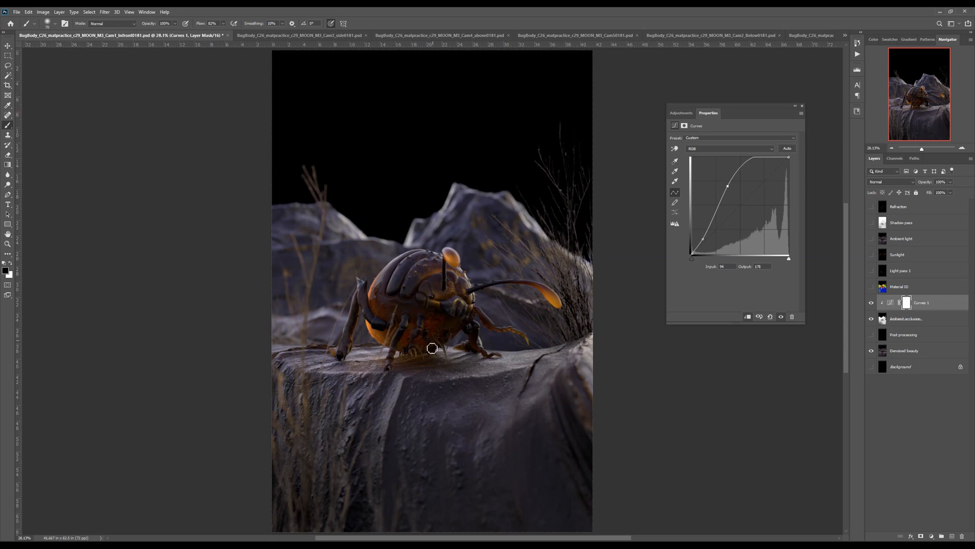
Step: Mask the Ambient occlusion out of the sky, the bug's belly and legs and the grass, and clean stray spots in the mask
{"action": "left_click", "coordinate": [914, 320]}
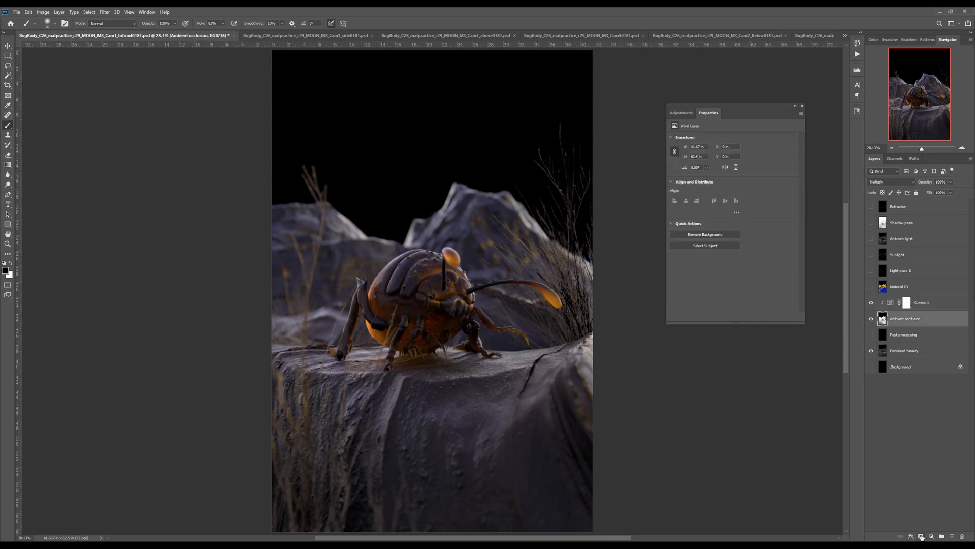
{"action": "left_click", "coordinate": [921, 536]}
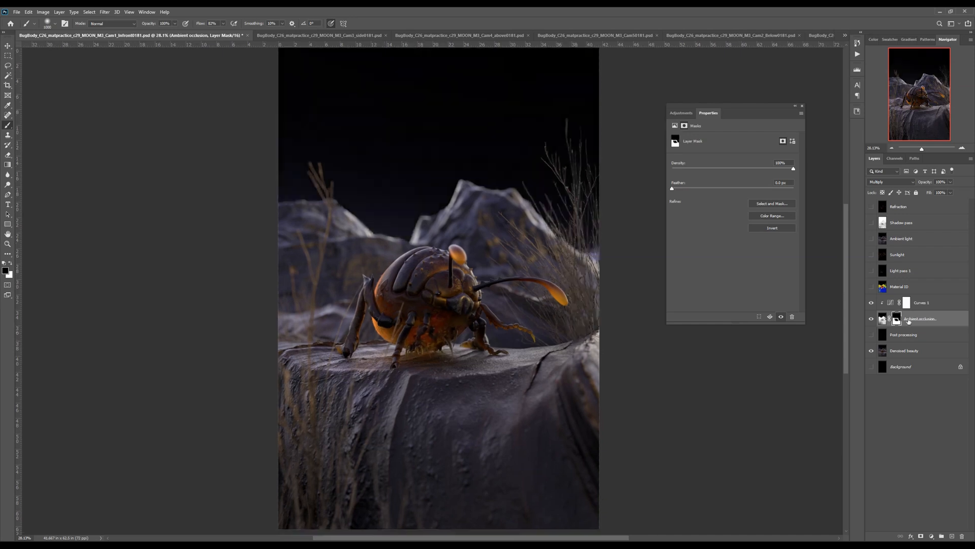
{"action": "left_click", "coordinate": [897, 319], "text": "alt"}
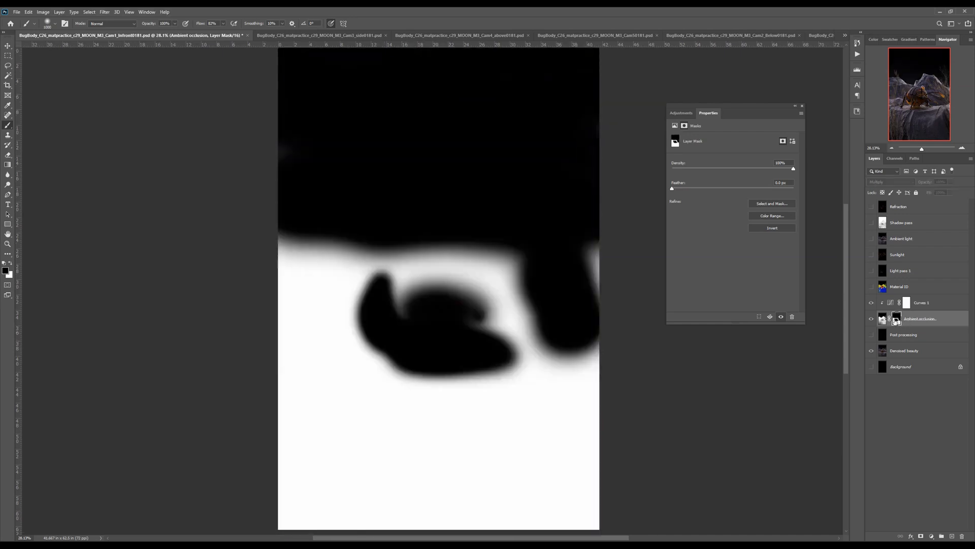
{"action": "left_click_drag", "start_coordinate": [292, 120], "coordinate": [285, 151]}
{"action": "left_click", "coordinate": [594, 245]}
Step: Show the Light pass 1 layer, examine its glow around the bug, and blend it over the image with Screen
{"action": "left_click", "coordinate": [900, 271]}
{"action": "left_click", "coordinate": [872, 271]}
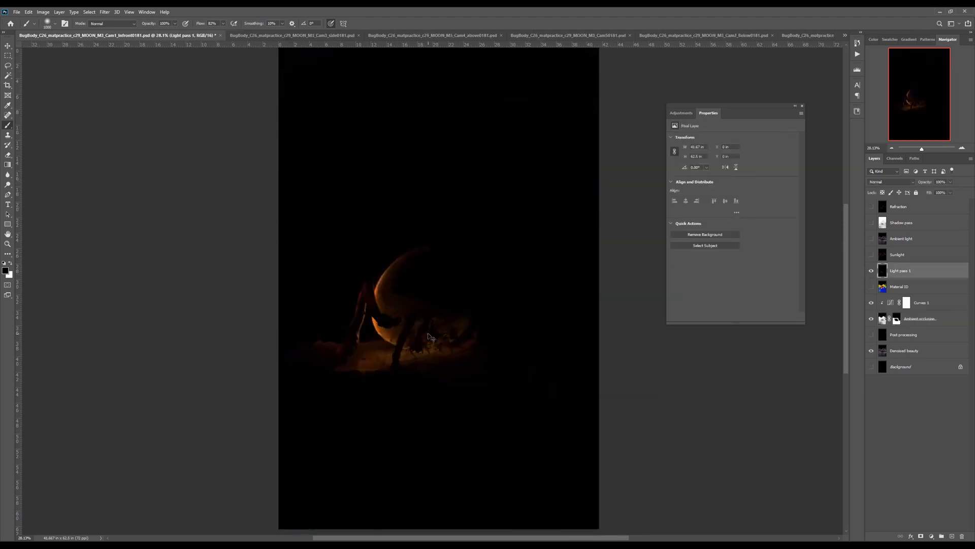
{"action": "scroll", "coordinate": [432, 337], "scroll_direction": "up", "scroll_amount": 2}
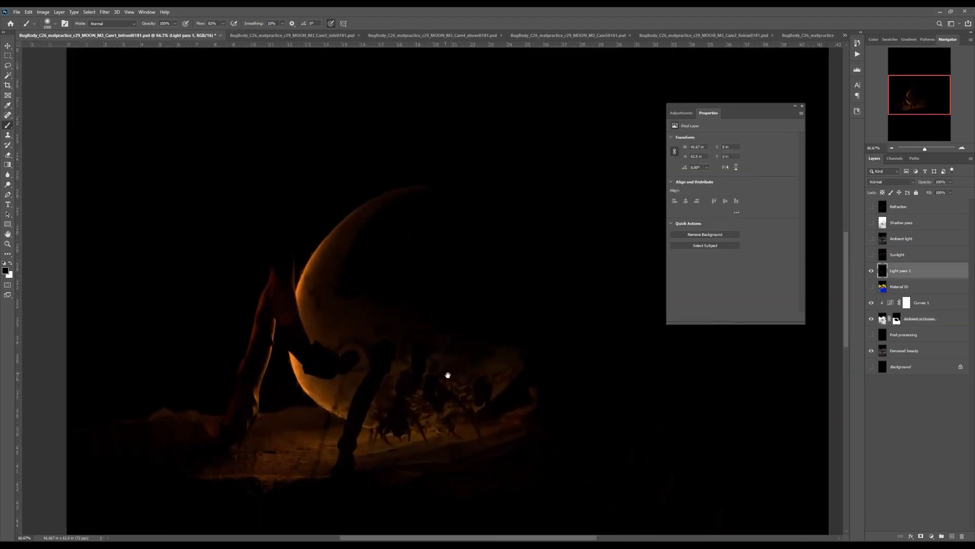
{"action": "scroll", "coordinate": [447, 375], "scroll_direction": "up", "scroll_amount": 1}
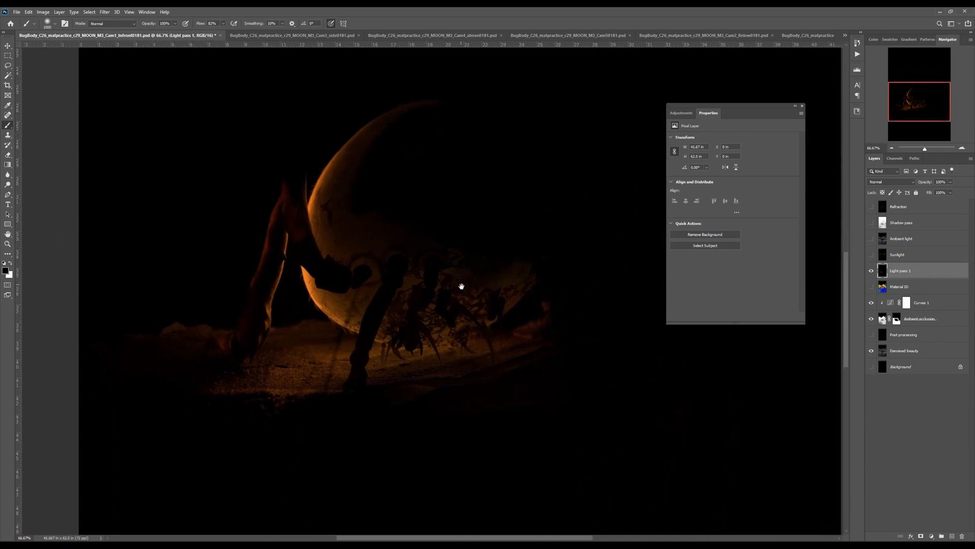
{"action": "left_click", "coordinate": [802, 108]}
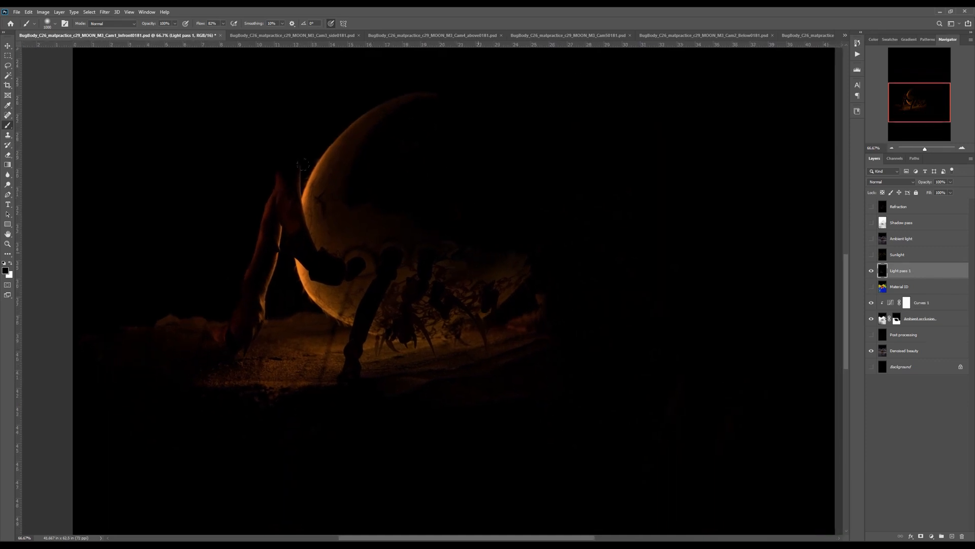
{"action": "left_click", "coordinate": [881, 184]}
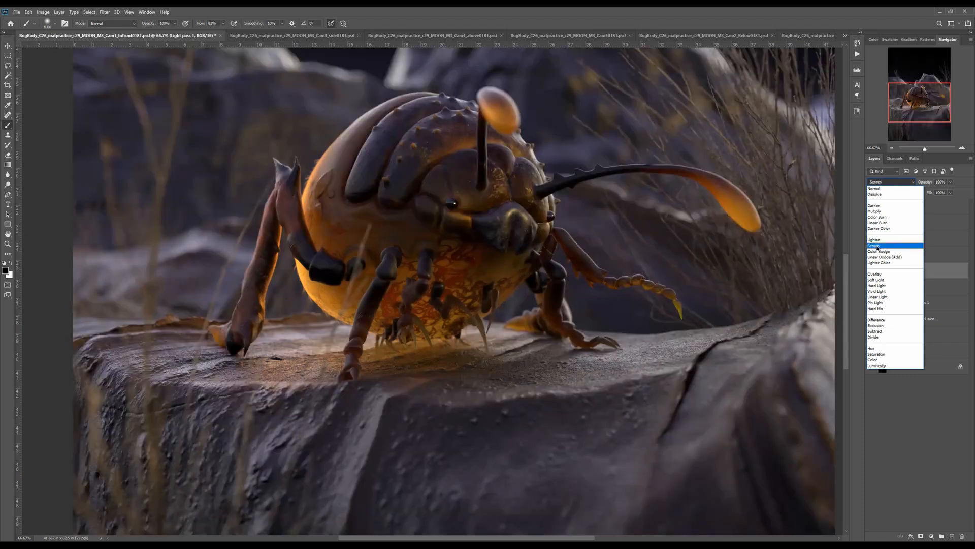
{"action": "left_click", "coordinate": [878, 248]}
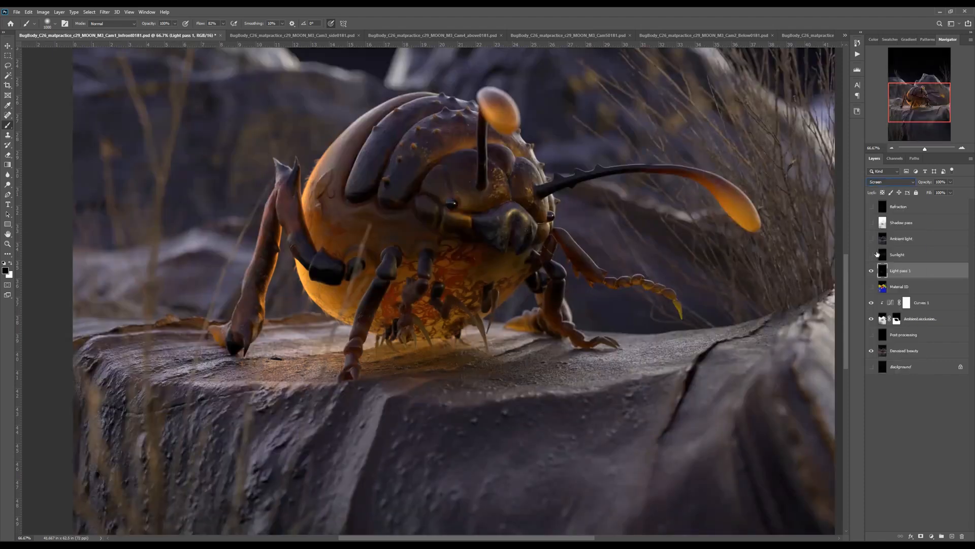
Step: Compare the image with and without Light pass 1, view the pass alone in Normal mode, and return it to Screen
{"action": "left_click", "coordinate": [872, 272]}
{"action": "left_click", "coordinate": [871, 271]}
{"action": "key", "text": "ctrl+minus"}
{"action": "key", "text": "ctrl+minus"}
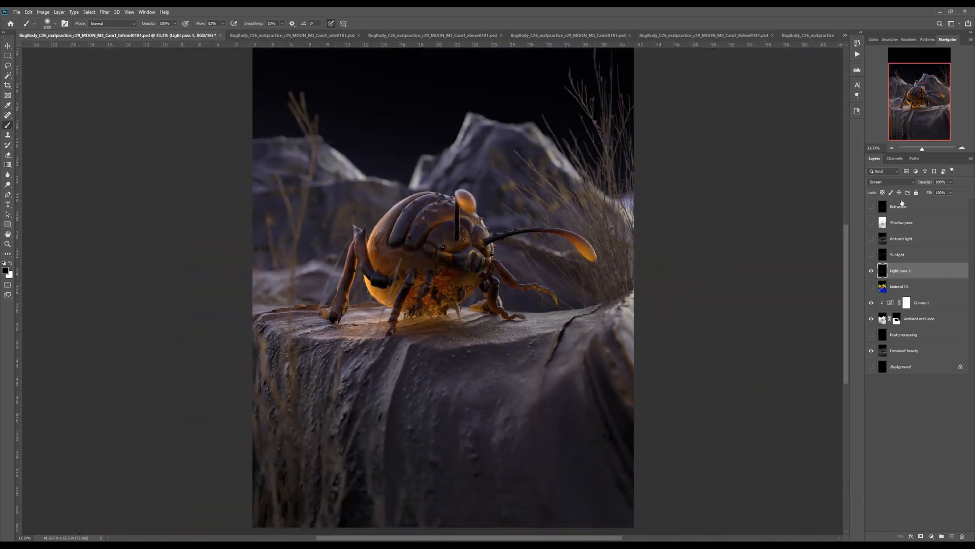
{"action": "left_click", "coordinate": [894, 184]}
{"action": "left_click", "coordinate": [879, 188]}
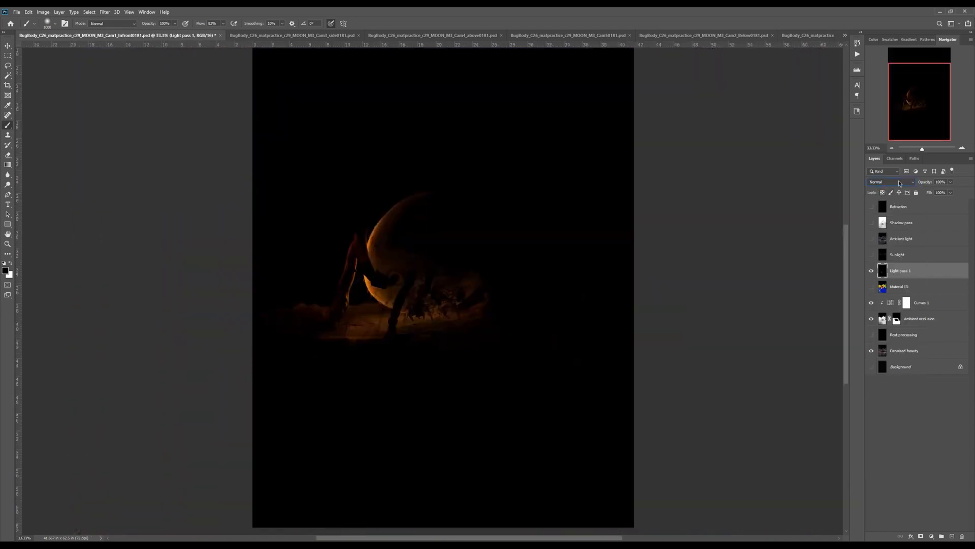
{"action": "left_click", "coordinate": [902, 186]}
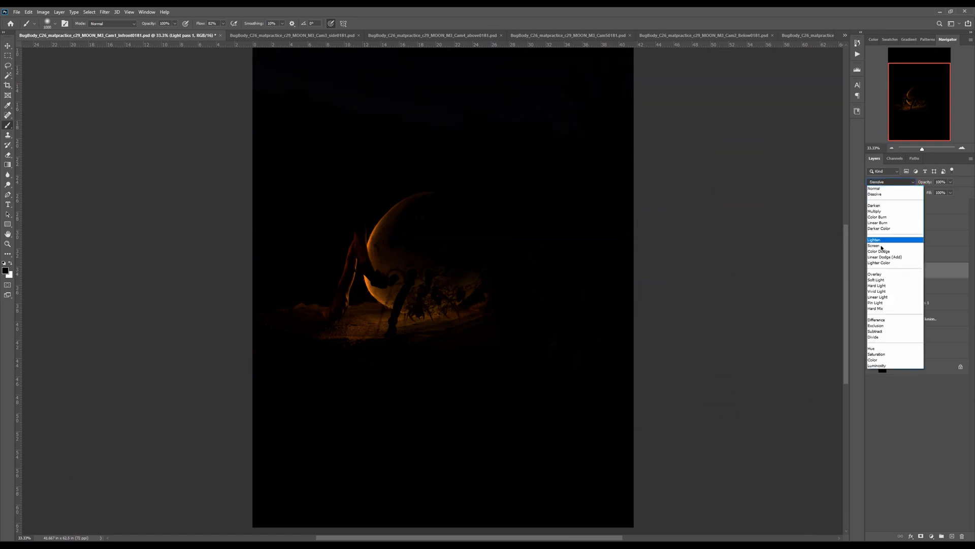
{"action": "left_click", "coordinate": [877, 246]}
{"action": "key", "text": "ctrl+minus"}
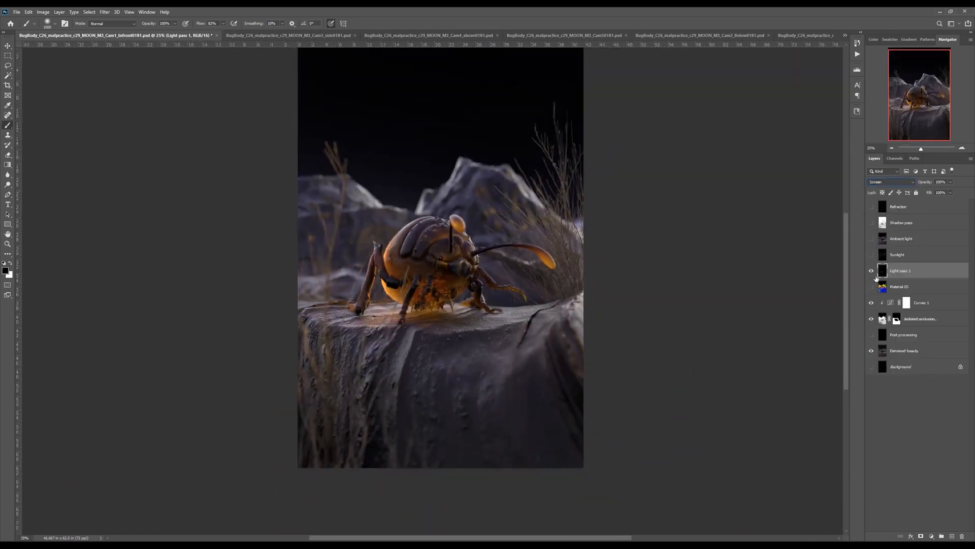
Step: Try darkening the Denoised beauty layer with a clipped Curves adjustment that pulls the midtones down
{"action": "left_click", "coordinate": [913, 358]}
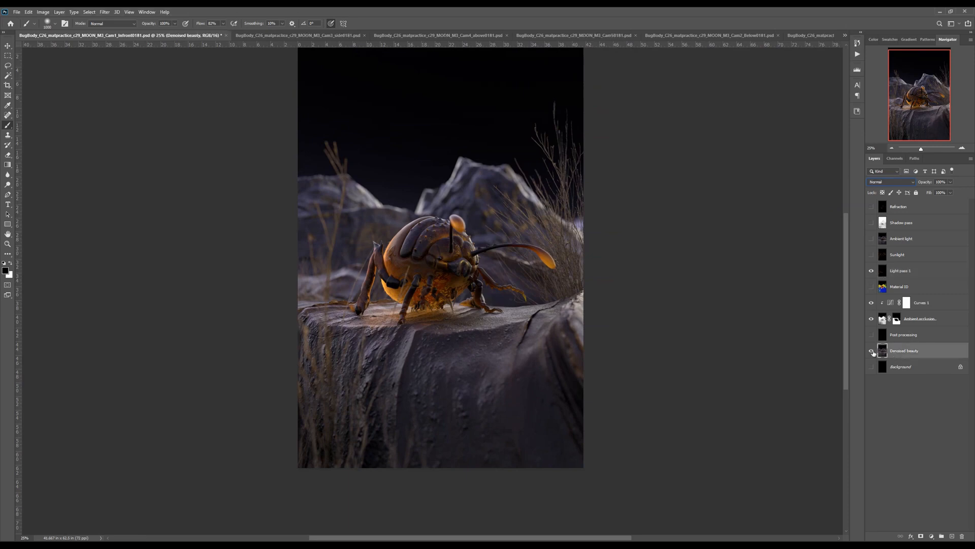
{"action": "left_click", "coordinate": [872, 352]}
{"action": "left_click", "coordinate": [871, 353]}
{"action": "left_click", "coordinate": [932, 536]}
{"action": "left_click", "coordinate": [935, 445]}
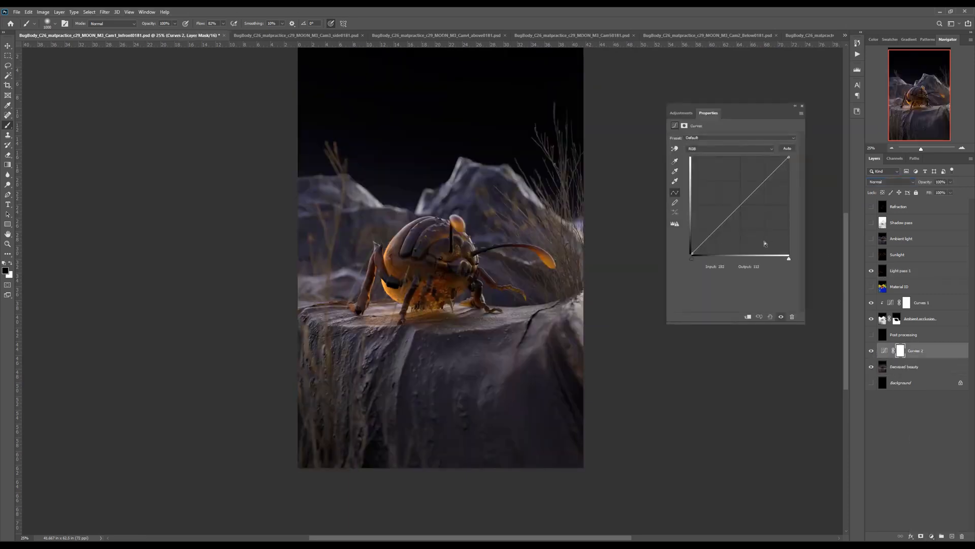
{"action": "left_click", "coordinate": [747, 317]}
{"action": "left_click_drag", "start_coordinate": [742, 204], "coordinate": [754, 207]}
{"action": "left_click_drag", "start_coordinate": [526, 258], "coordinate": [524, 274]}
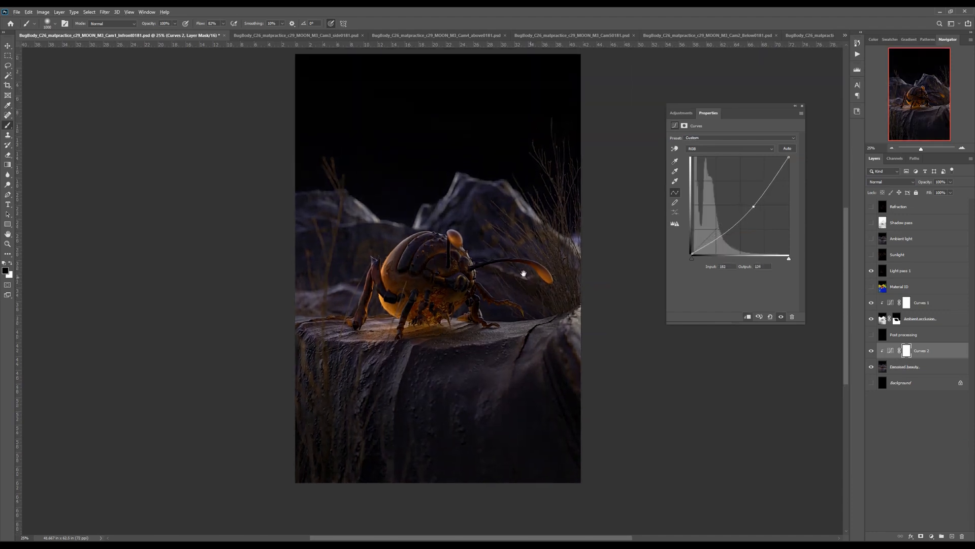
Step: Try doubling the glow by duplicating Light pass 1, and remove the copy along with the Curves adjustment above Denoised beauty
{"action": "left_click", "coordinate": [890, 273]}
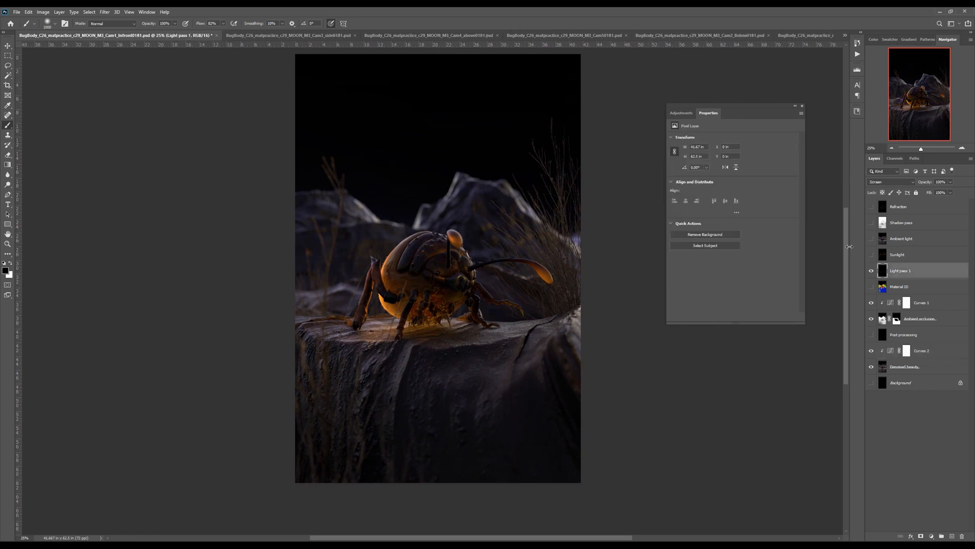
{"action": "key", "text": "ctrl+j"}
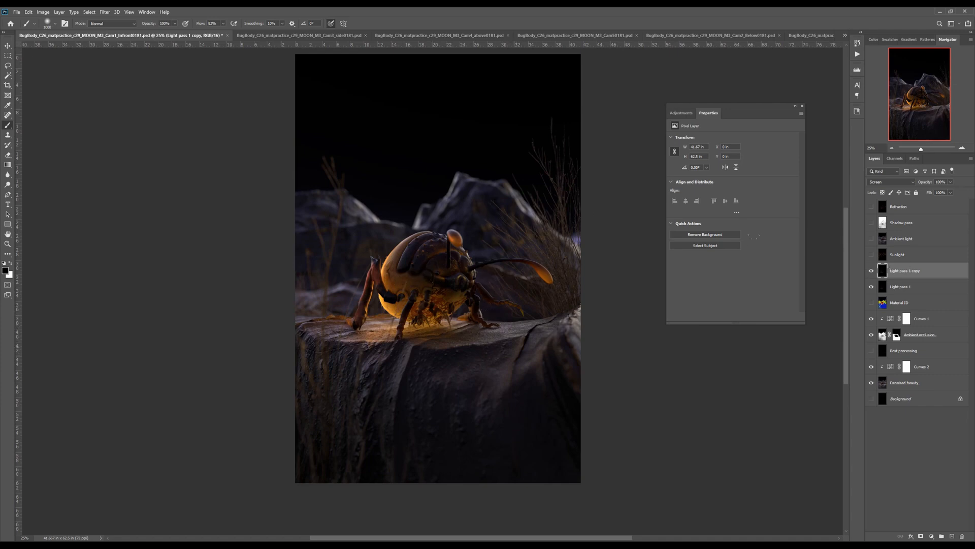
{"action": "left_click", "coordinate": [922, 372], "text": "ctrl"}
{"action": "key", "text": "Delete"}
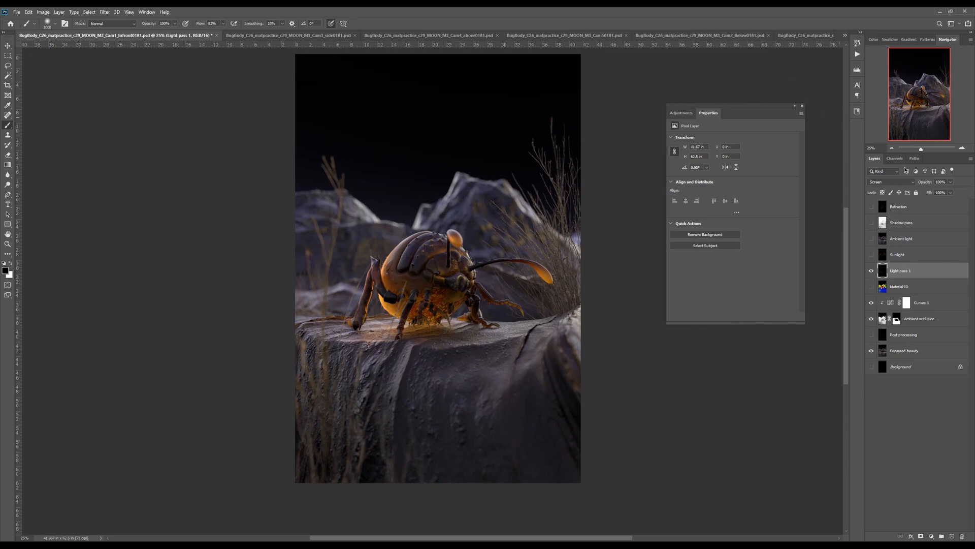
Step: Examine the bug and the rock beneath it up close with Light pass 1 shown and hidden
{"action": "left_click", "coordinate": [802, 106]}
{"action": "left_click", "coordinate": [872, 271]}
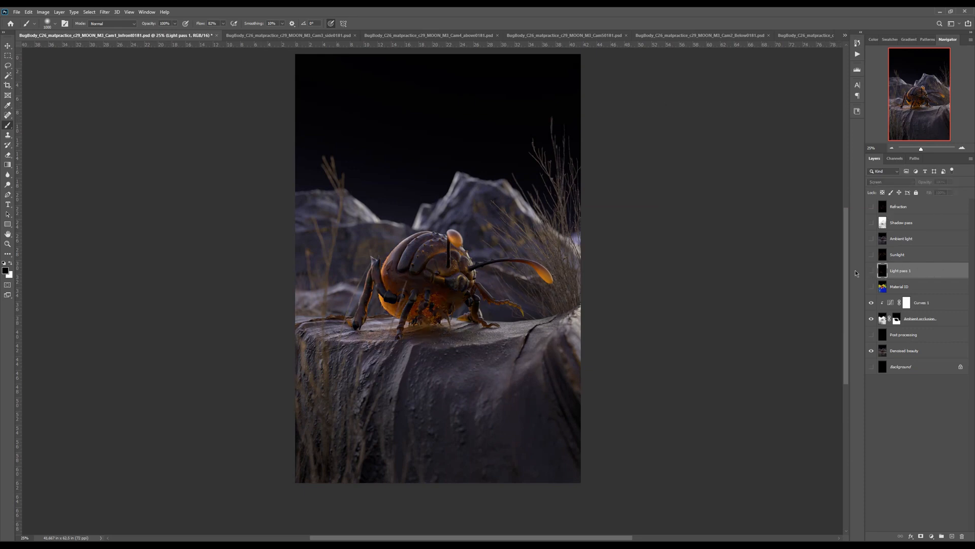
{"action": "key", "text": "ctrl+plus"}
{"action": "key", "text": "ctrl+plus"}
{"action": "left_click", "coordinate": [871, 271]}
{"action": "left_click", "coordinate": [870, 272]}
{"action": "left_click", "coordinate": [871, 272]}
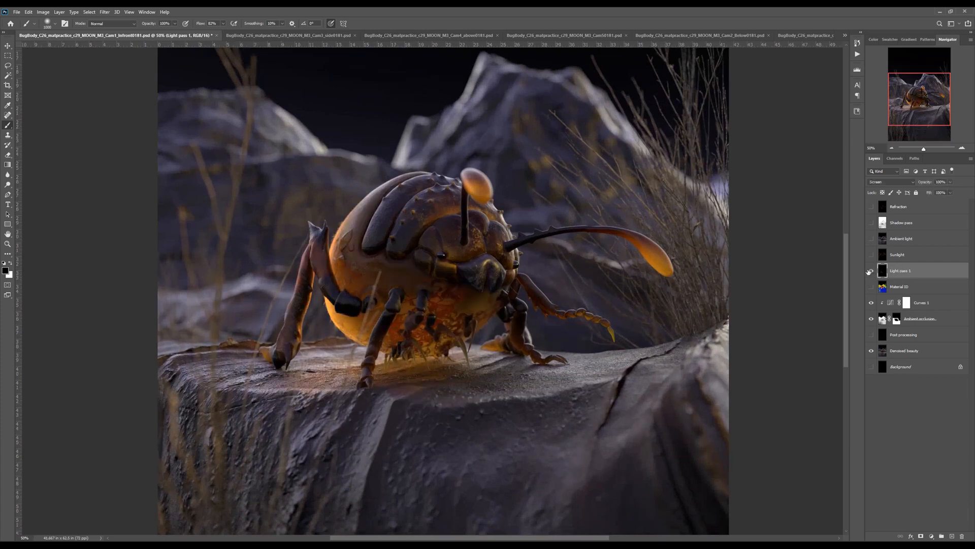
{"action": "left_click_drag", "start_coordinate": [655, 321], "coordinate": [661, 311]}
{"action": "left_click", "coordinate": [872, 271]}
{"action": "left_click", "coordinate": [872, 272]}
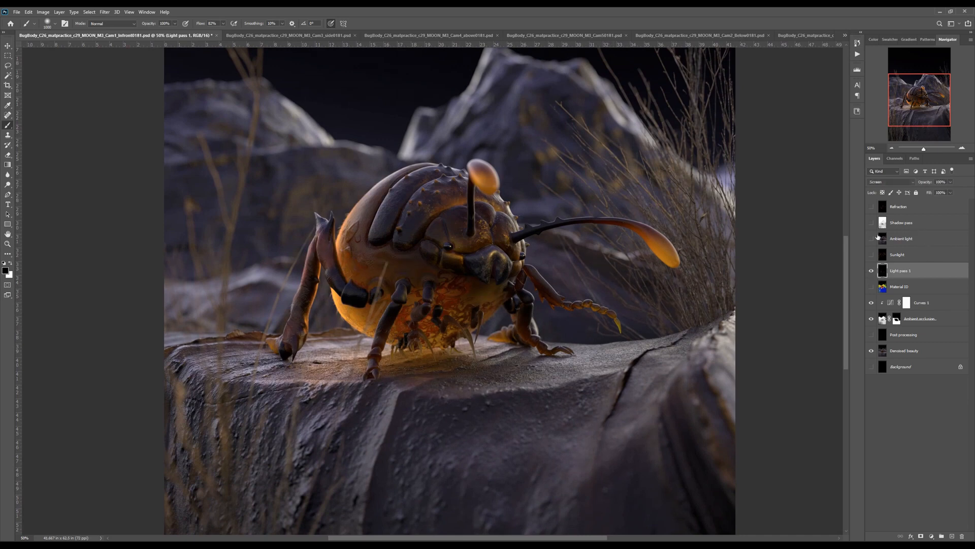
Step: Duplicate the Light pass 1 layer and rename the copy as Light pass 2
{"action": "key", "text": "ctrl+j"}
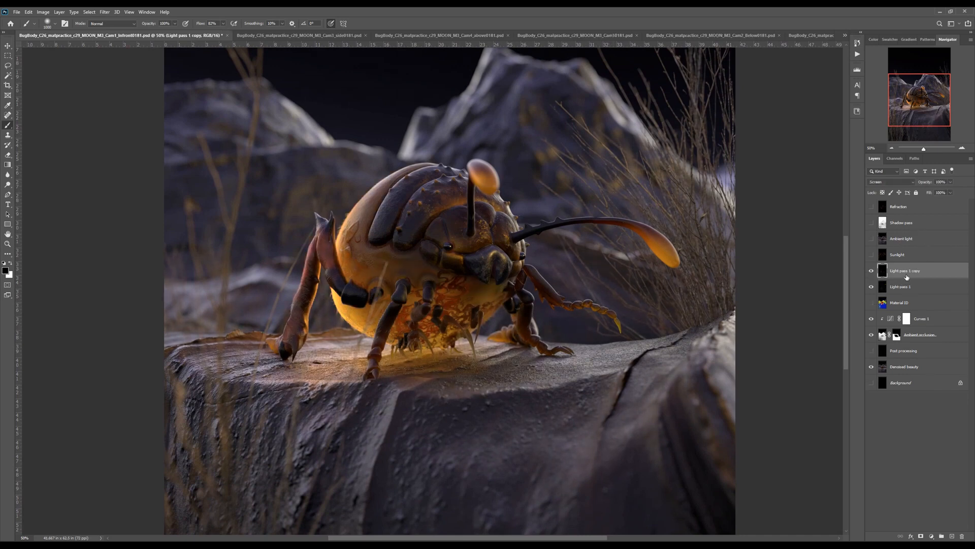
{"action": "double_click", "coordinate": [912, 273]}
{"action": "type", "text": "Light pass 2"}
{"action": "key", "text": "Return"}
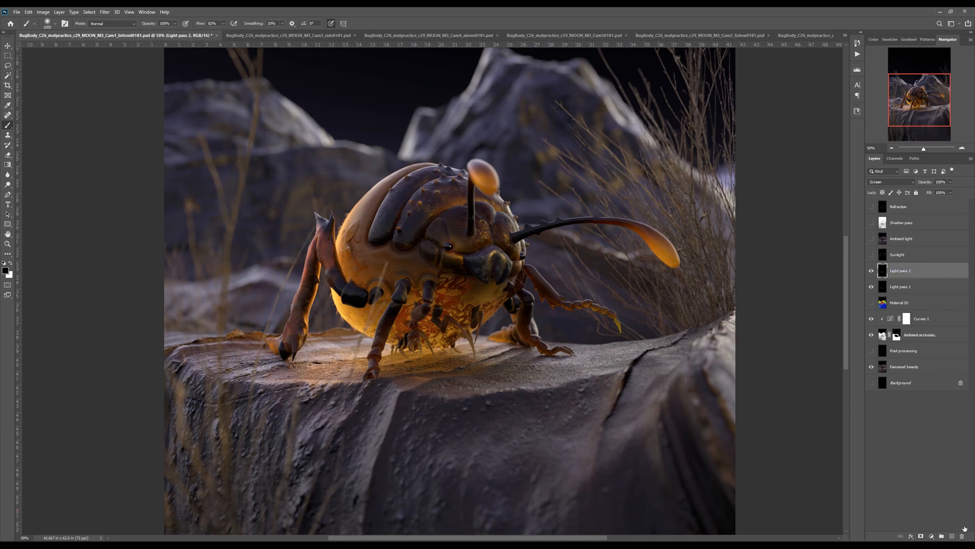
Step: Add a layer mask to Light pass 2 and paint out part of its glow over the bug's underside and the rock
{"action": "left_click", "coordinate": [921, 536]}
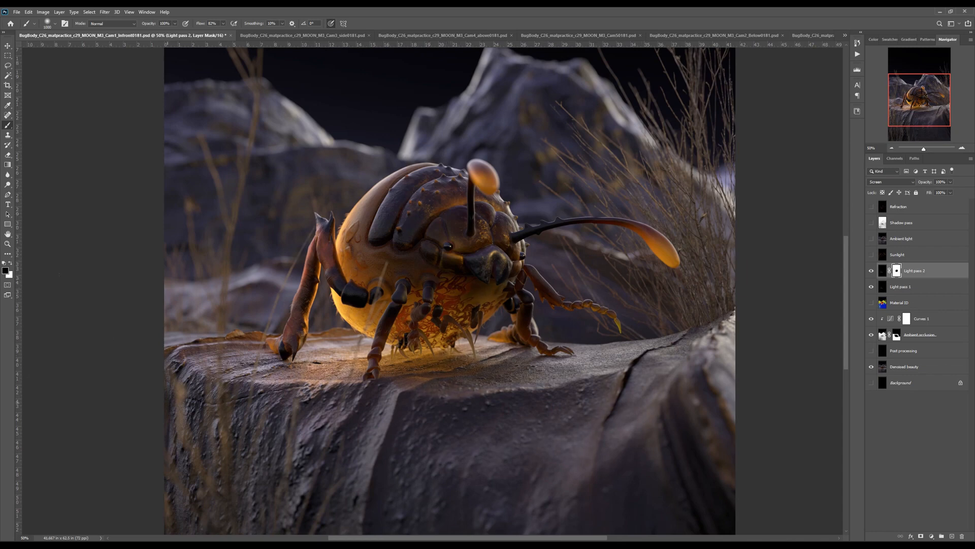
{"action": "key", "text": "ctrl+minus"}
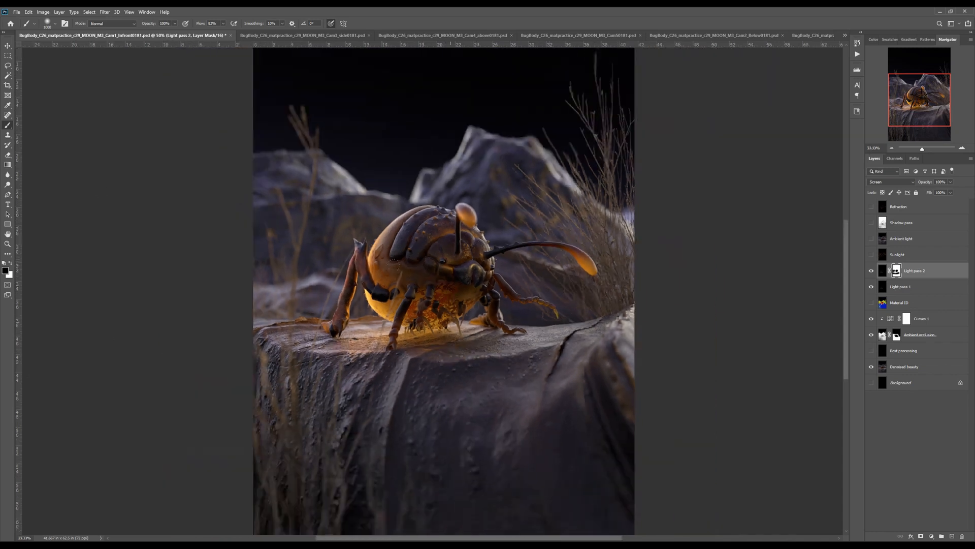
{"action": "key", "text": "ctrl+minus"}
{"action": "left_click_drag", "start_coordinate": [432, 359], "coordinate": [424, 363]}
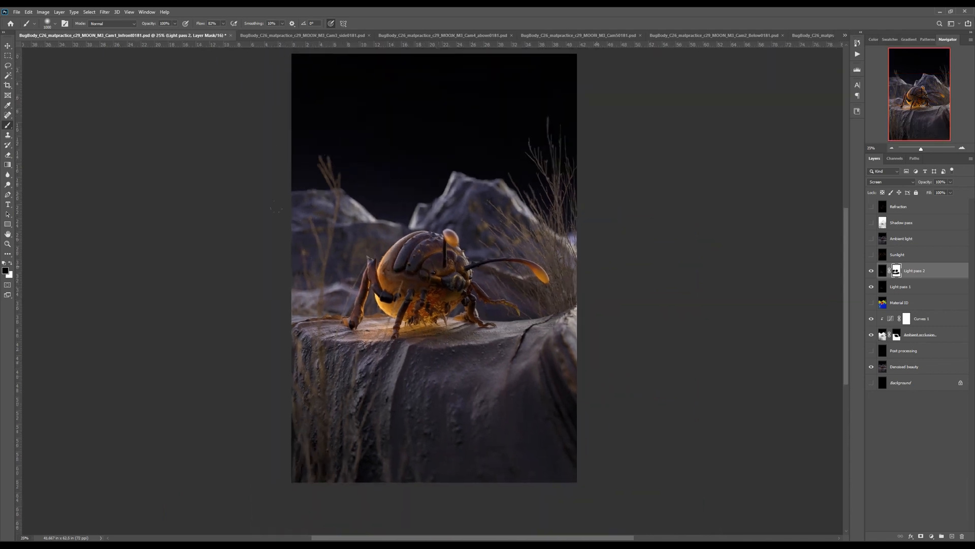
Step: Compare the whole image with and without the masked Light pass 2 layer
{"action": "left_click", "coordinate": [872, 270]}
{"action": "left_click", "coordinate": [872, 271]}
{"action": "left_click", "coordinate": [872, 271]}
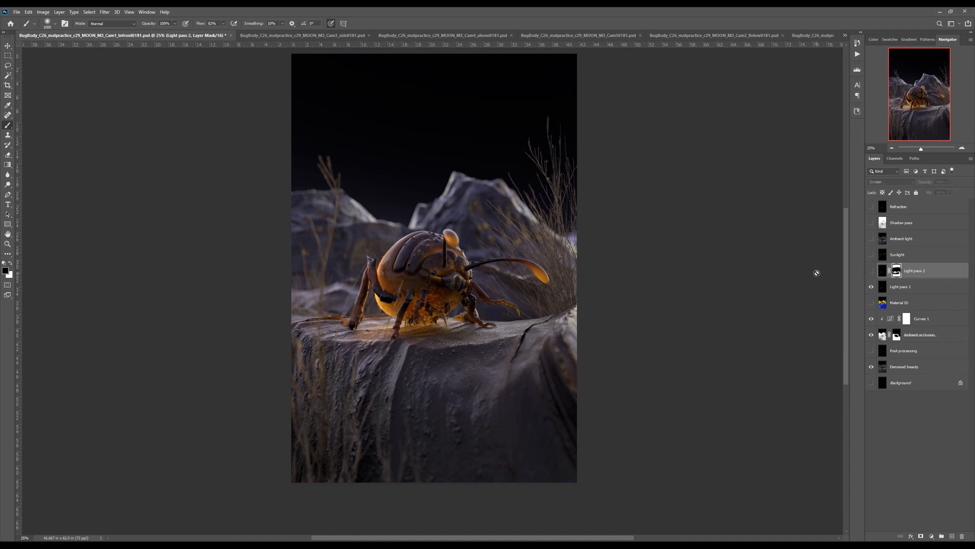
{"action": "left_click", "coordinate": [872, 271]}
Step: Show the Sunlight layer, set its blend mode to Screen, and compare the image with and without it
{"action": "left_click", "coordinate": [897, 256]}
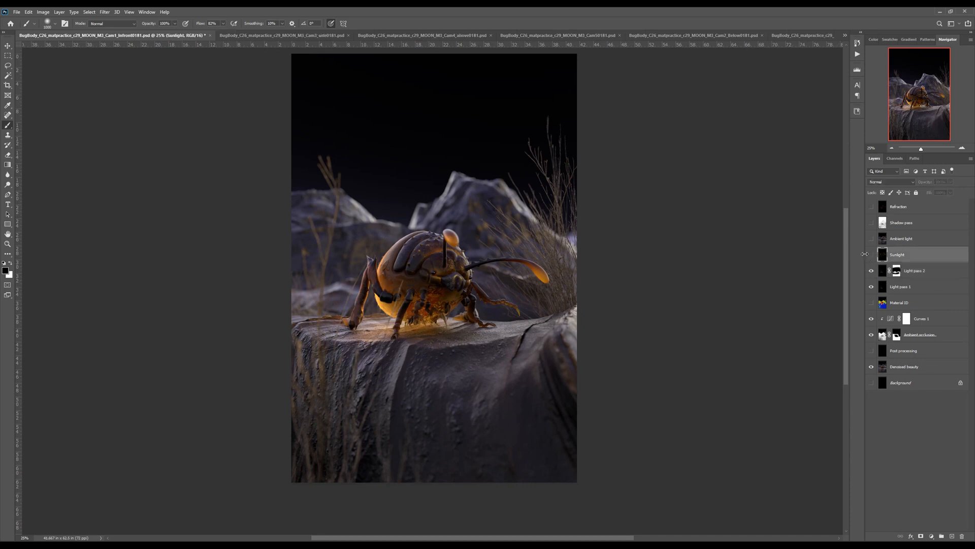
{"action": "left_click", "coordinate": [872, 256]}
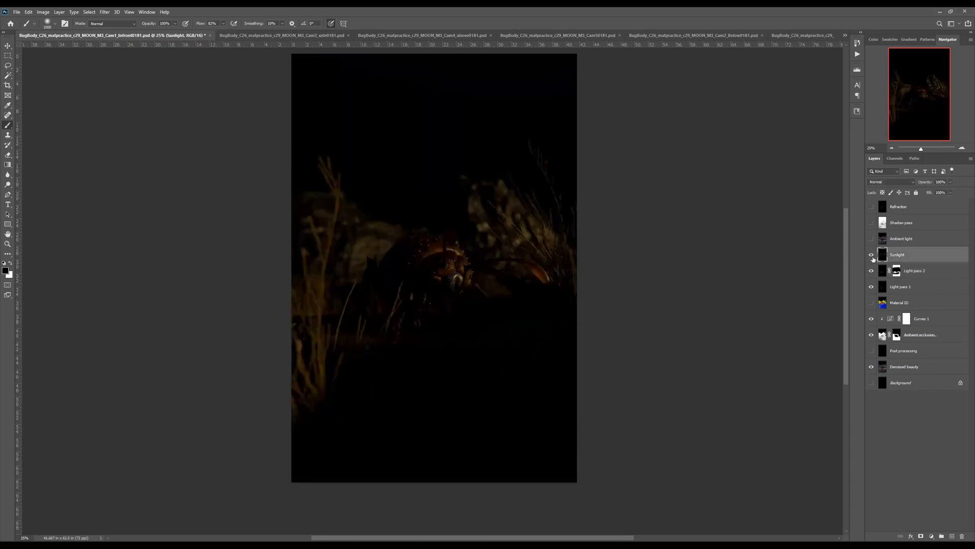
{"action": "left_click", "coordinate": [886, 183]}
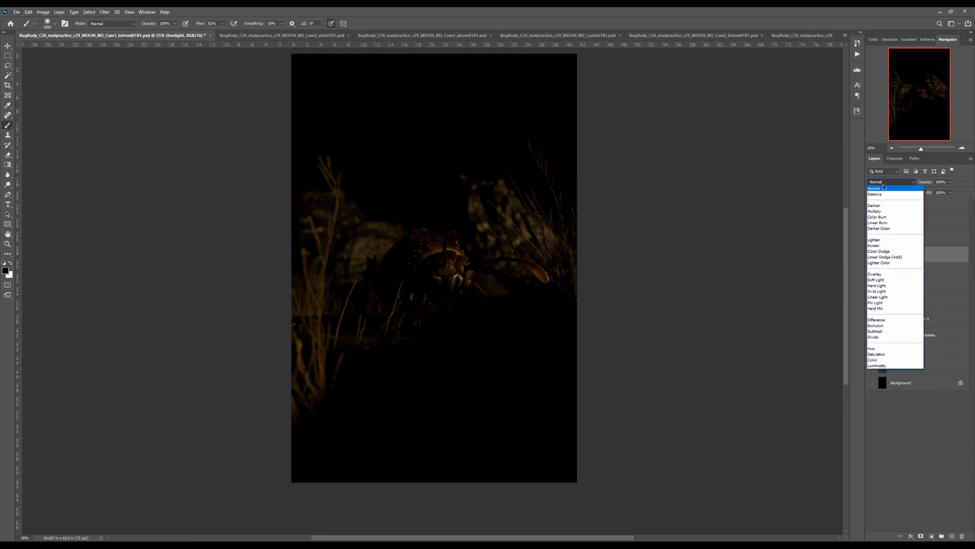
{"action": "left_click", "coordinate": [873, 248]}
{"action": "left_click", "coordinate": [871, 255]}
{"action": "left_click", "coordinate": [871, 256]}
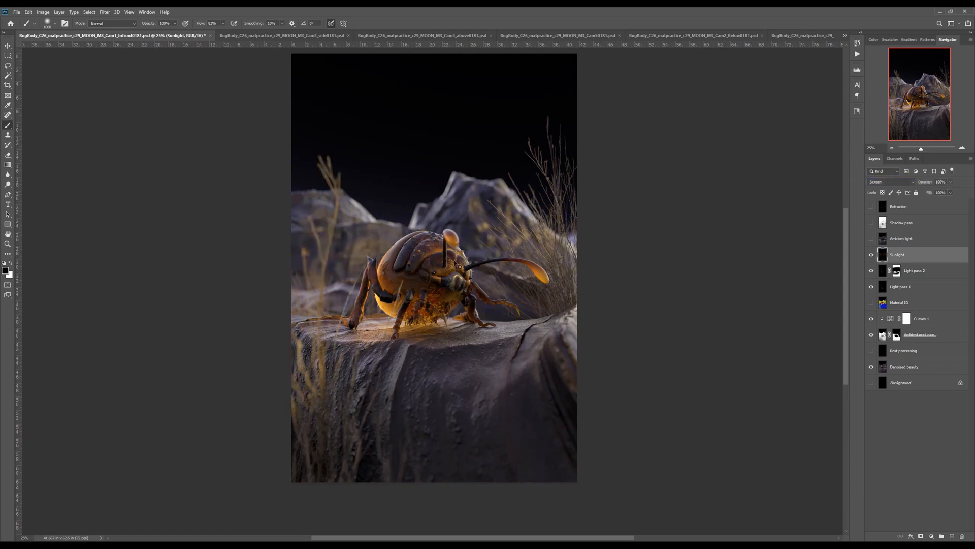
Step: Add a layer mask to the Sunlight layer and paint out some sunlight around the foreground grass and rock edge
{"action": "left_click_drag", "start_coordinate": [457, 267], "coordinate": [544, 208]}
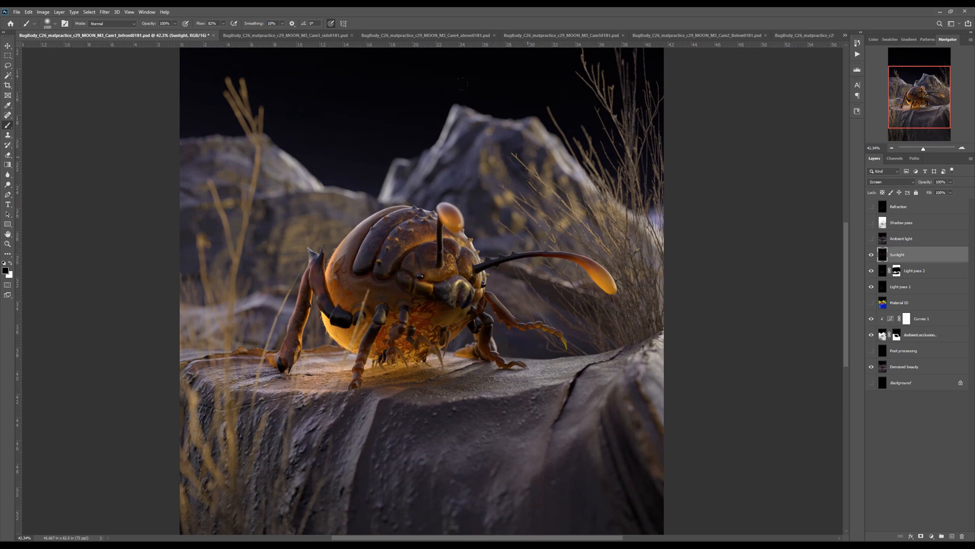
{"action": "mouse_move", "coordinate": [450, 311]}
{"action": "left_mouse_down"}
{"action": "mouse_move", "coordinate": [360, 315]}
{"action": "mouse_move", "coordinate": [452, 303]}
{"action": "left_mouse_up"}
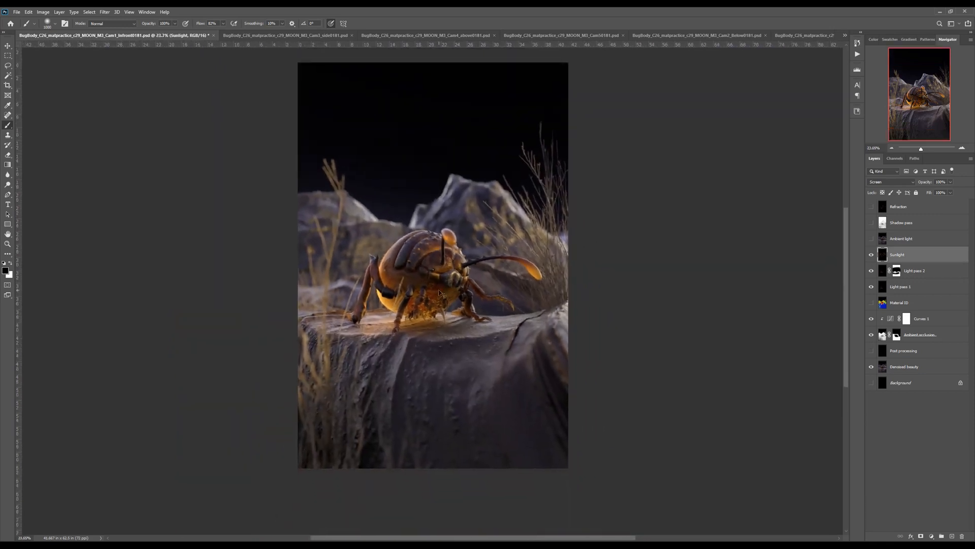
{"action": "key", "text": "ctrl+plus"}
{"action": "left_click", "coordinate": [871, 256]}
{"action": "left_click", "coordinate": [871, 256]}
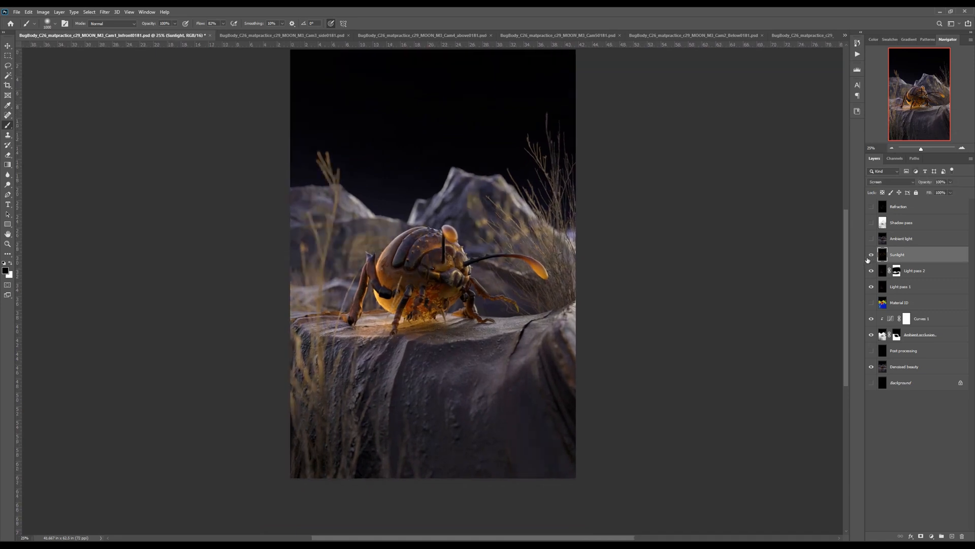
{"action": "left_click", "coordinate": [921, 537]}
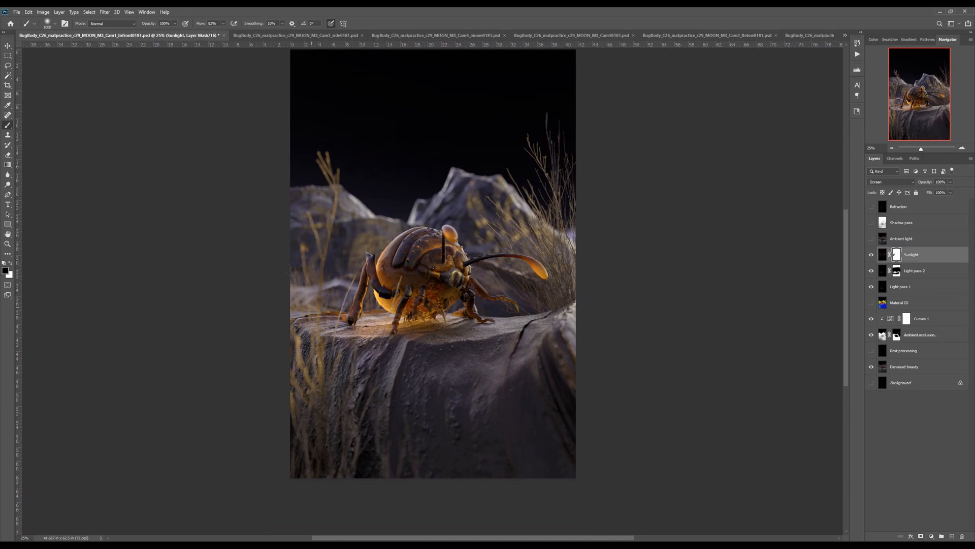
{"action": "left_click_drag", "start_coordinate": [305, 310], "coordinate": [282, 345]}
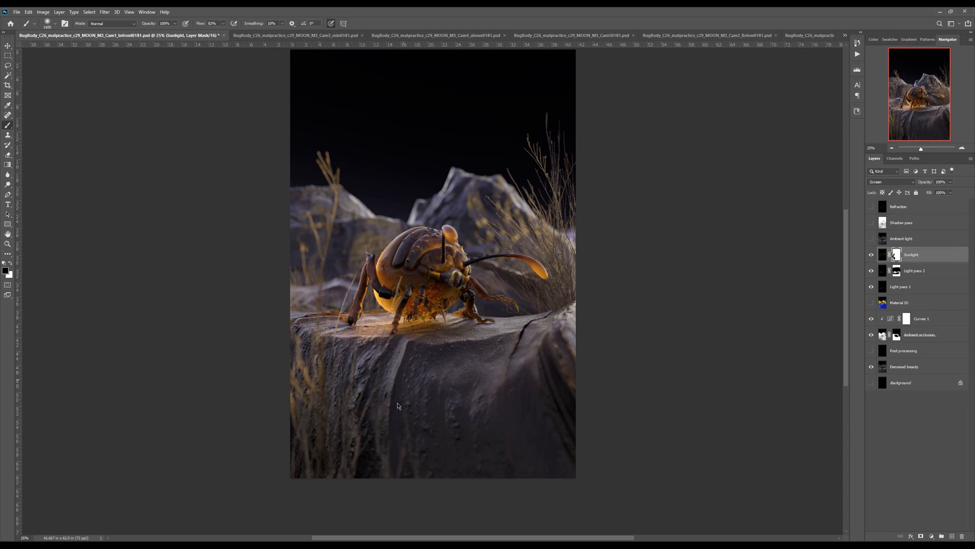
{"action": "left_click", "coordinate": [871, 256]}
{"action": "left_click", "coordinate": [871, 256]}
Step: Lower the brush opacity to 40%, paint more of the Sunlight mask, and compare the result
{"action": "left_click", "coordinate": [174, 24]}
{"action": "left_click", "coordinate": [198, 33]}
{"action": "left_click", "coordinate": [175, 25]}
{"action": "left_click", "coordinate": [175, 24]}
{"action": "left_click", "coordinate": [180, 23]}
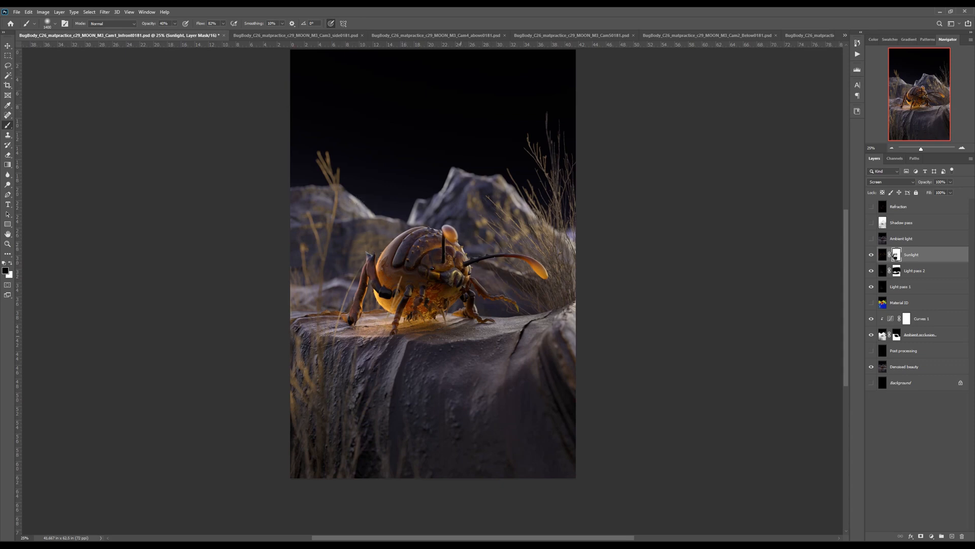
{"action": "left_click", "coordinate": [872, 255]}
{"action": "left_click", "coordinate": [871, 254]}
{"action": "left_click", "coordinate": [871, 255]}
{"action": "left_click", "coordinate": [871, 254]}
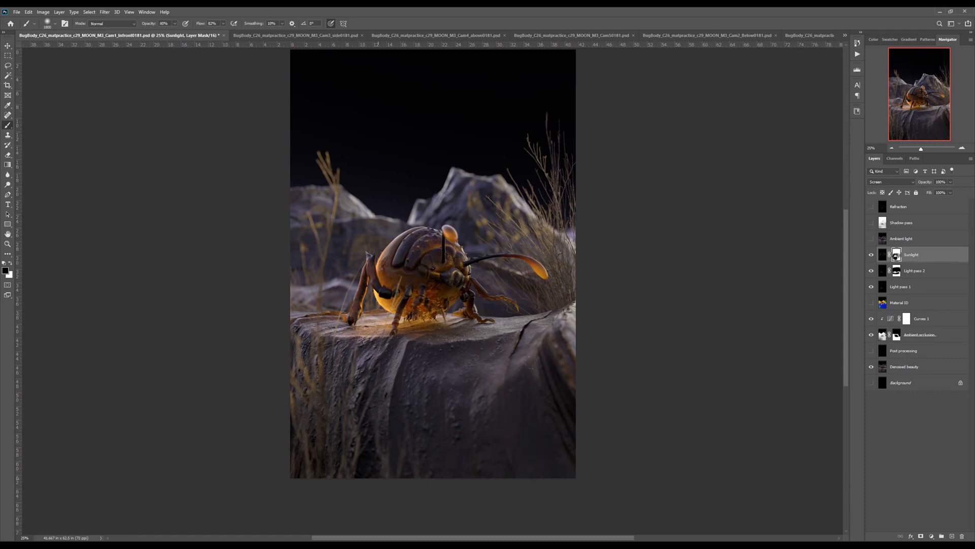
Step: Set the brush opacity to 80% and recheck the image with and without the masked Sunlight layer
{"action": "left_click", "coordinate": [871, 254]}
{"action": "left_click", "coordinate": [871, 255]}
{"action": "key", "text": "8"}
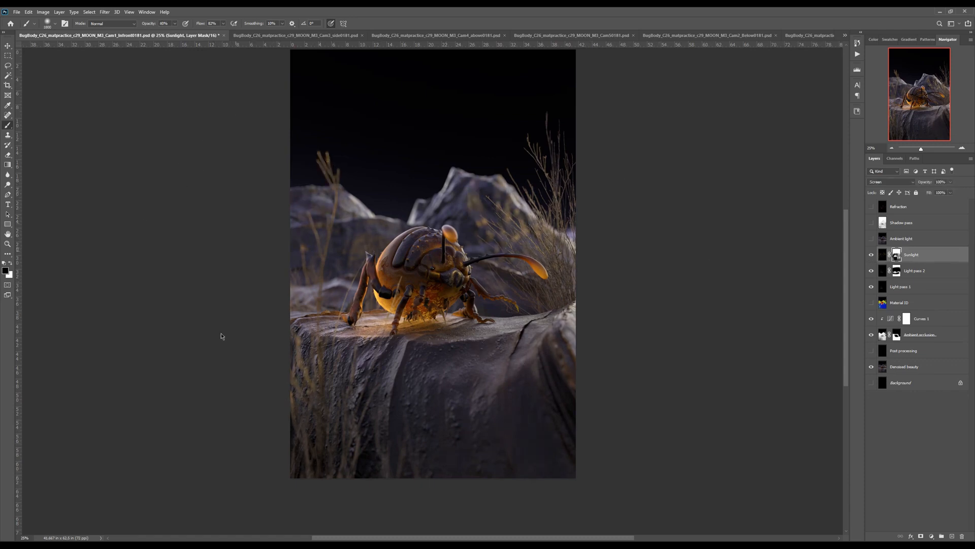
{"action": "left_click", "coordinate": [872, 255]}
{"action": "left_click", "coordinate": [871, 255]}
{"action": "left_click", "coordinate": [871, 255]}
{"action": "left_click", "coordinate": [872, 255]}
Step: Show the Ambient light layer and compare the whole image and the bug up close with and without it
{"action": "left_click", "coordinate": [897, 243]}
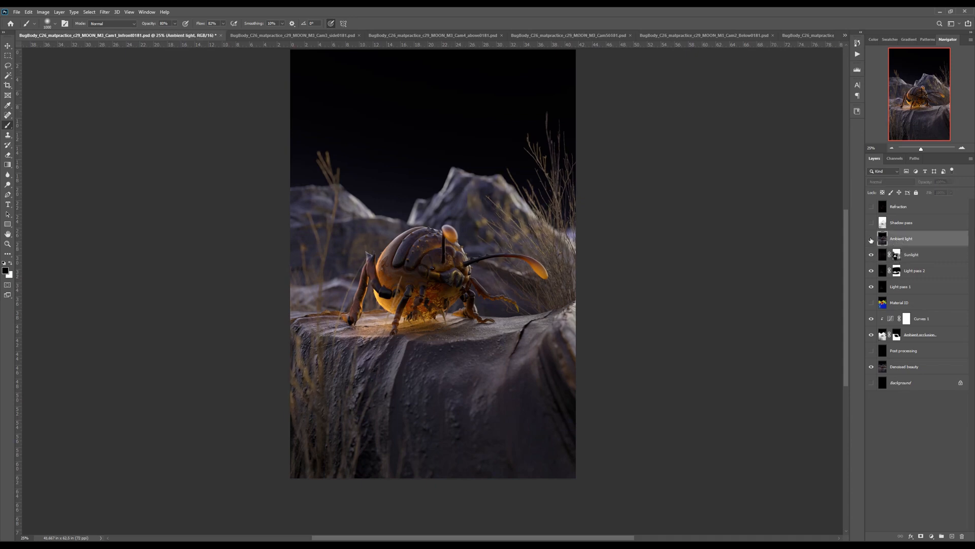
{"action": "left_click", "coordinate": [871, 239]}
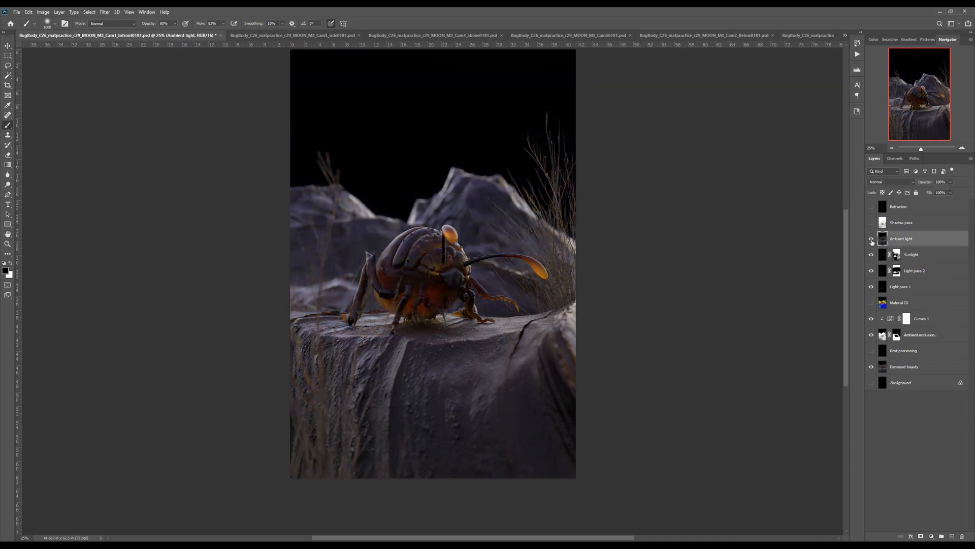
{"action": "left_click", "coordinate": [871, 239]}
{"action": "left_click", "coordinate": [871, 239]}
{"action": "left_click", "coordinate": [872, 239]}
{"action": "left_click", "coordinate": [871, 239]}
{"action": "key", "text": "ctrl+plus"}
{"action": "left_click_drag", "start_coordinate": [482, 306], "coordinate": [482, 291]}
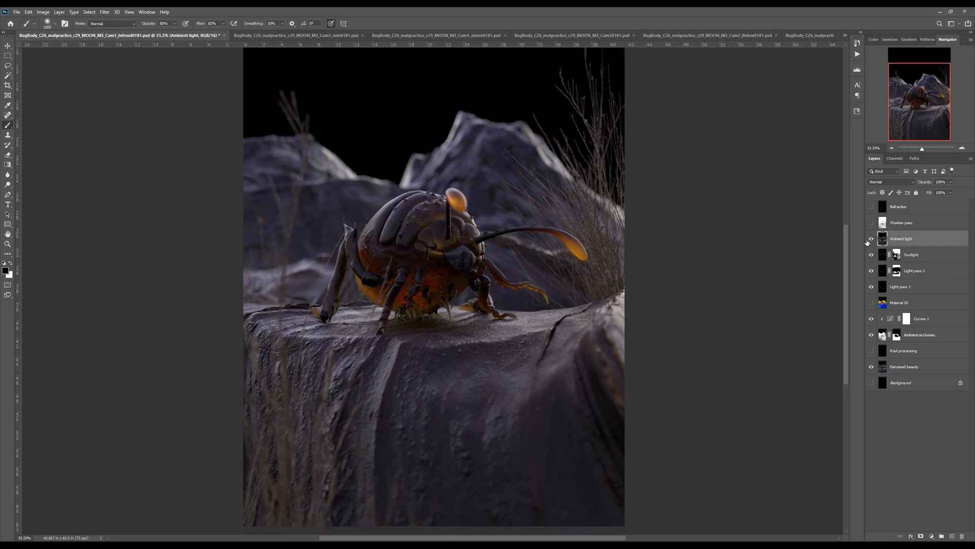
{"action": "left_click", "coordinate": [870, 239]}
{"action": "left_click", "coordinate": [871, 239]}
Step: Move the Ambient light layer below Light pass 1 and compare its effect on the whole image
{"action": "left_click_drag", "start_coordinate": [871, 239], "coordinate": [914, 289]}
{"action": "key", "text": "ctrl+minus"}
{"action": "left_click", "coordinate": [872, 289]}
{"action": "left_click", "coordinate": [872, 289]}
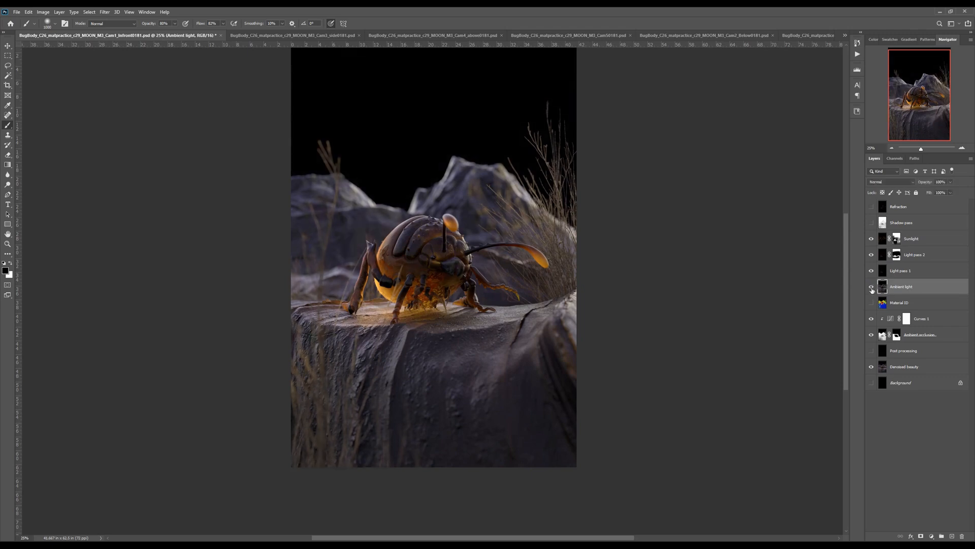
{"action": "left_click", "coordinate": [871, 287]}
Step: Add a black mask to Ambient light, paint parts of the light back in, and set the brush opacity to 100%
{"action": "left_click", "coordinate": [921, 536], "text": "alt"}
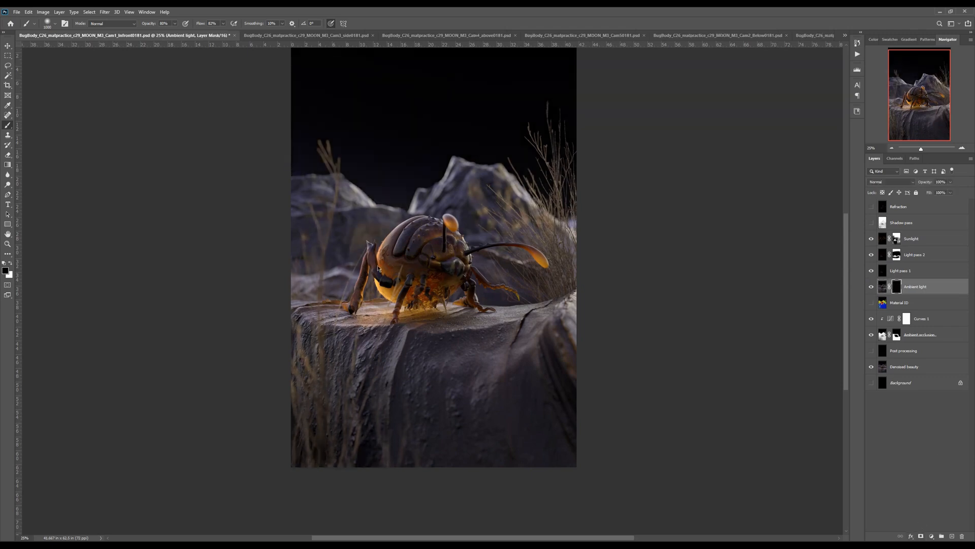
{"action": "left_click", "coordinate": [882, 224]}
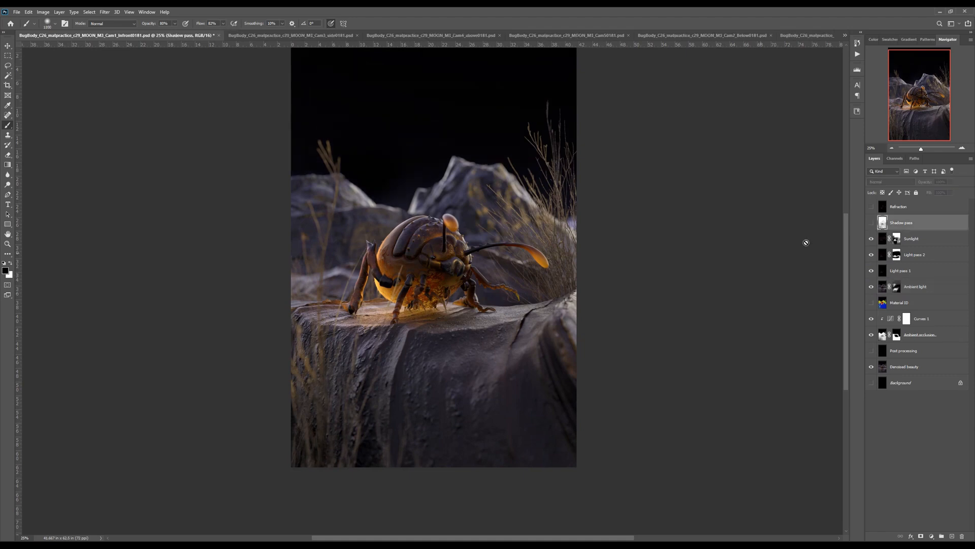
{"action": "left_click", "coordinate": [871, 288]}
{"action": "left_click", "coordinate": [872, 287]}
{"action": "left_click", "coordinate": [885, 289]}
{"action": "key", "text": "0"}
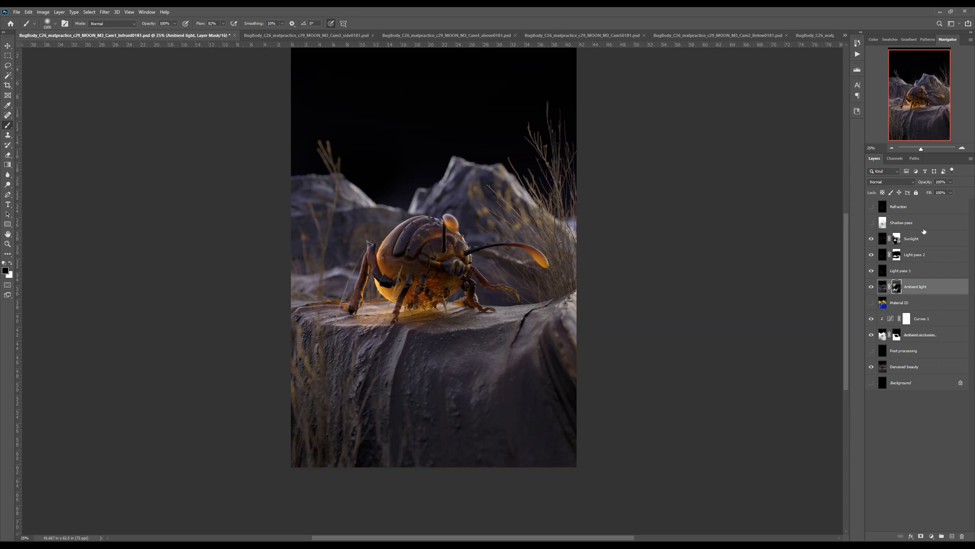
Step: Compare the Shadow pass with the unmasked Ambient occlusion pass, viewing each on its own
{"action": "left_click", "coordinate": [920, 227]}
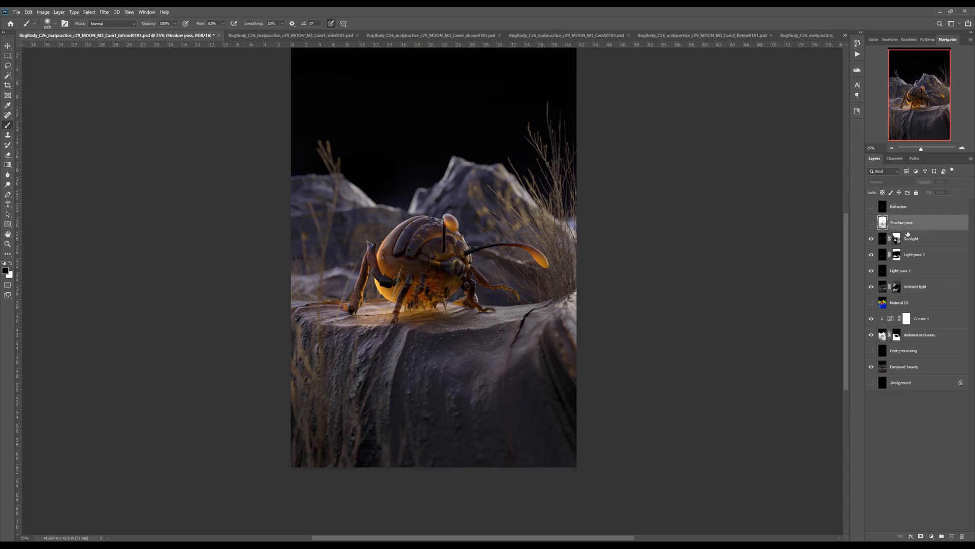
{"action": "left_click", "coordinate": [872, 223]}
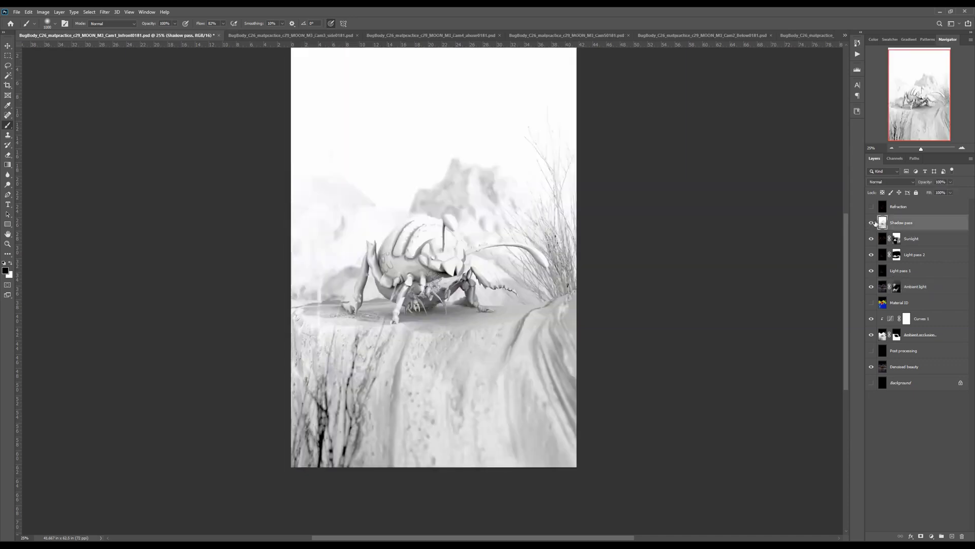
{"action": "left_click", "coordinate": [872, 334], "text": "alt"}
{"action": "left_click", "coordinate": [897, 335], "text": "shift"}
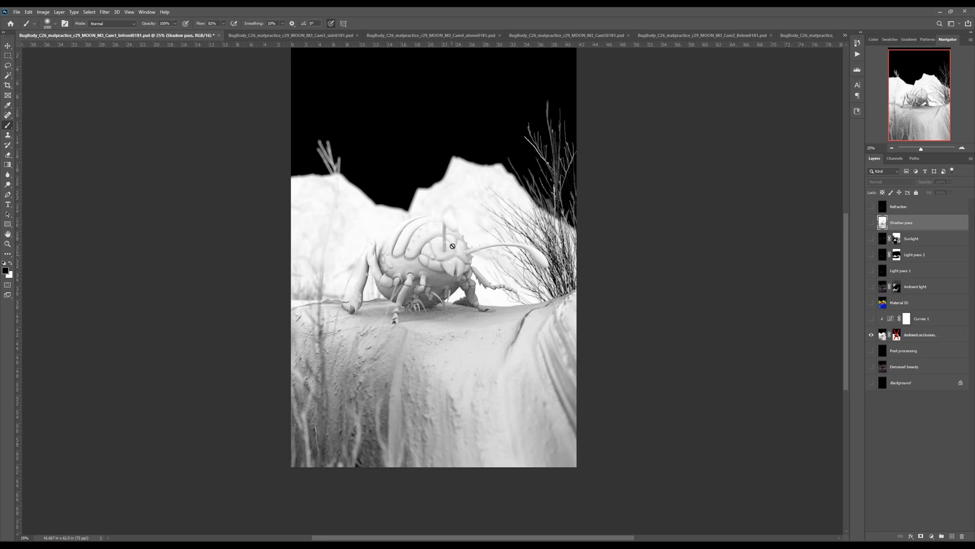
{"action": "left_click", "coordinate": [871, 334]}
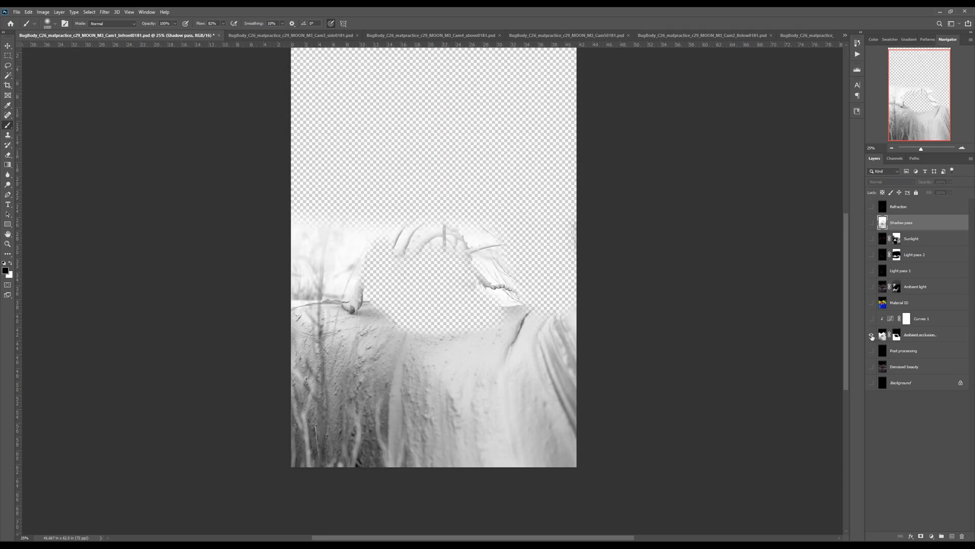
{"action": "left_click", "coordinate": [872, 223]}
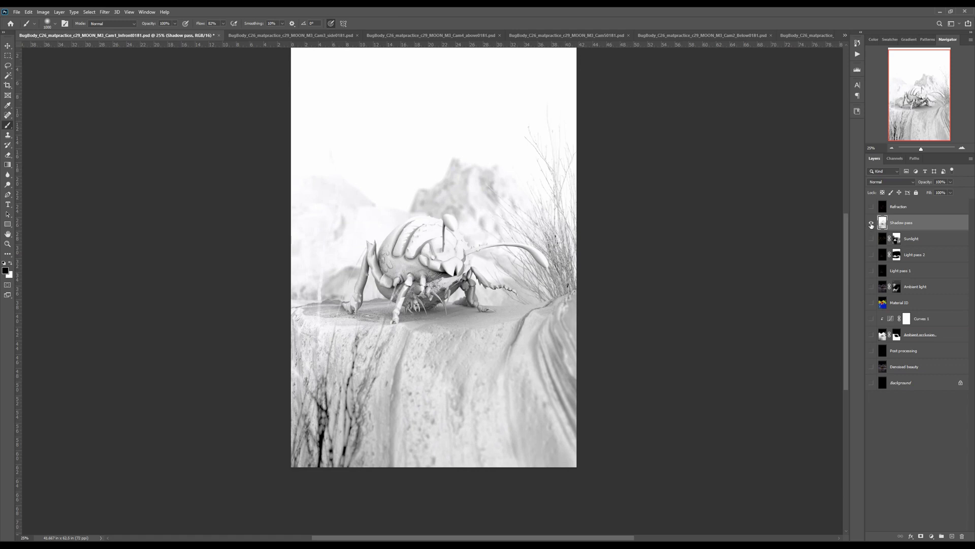
Step: Set the Shadow pass layer's blend mode to Multiply and compare the image with and without it
{"action": "left_click", "coordinate": [895, 183]}
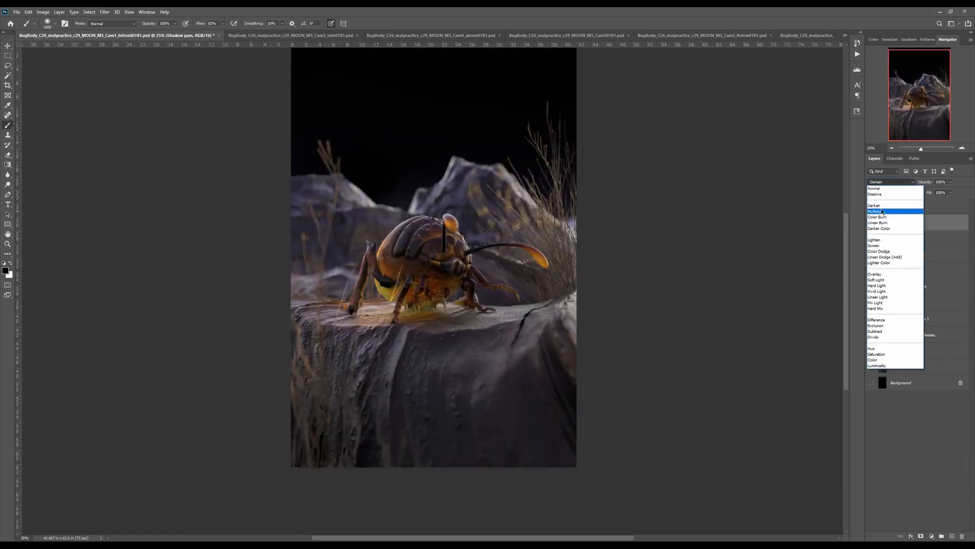
{"action": "left_click", "coordinate": [885, 212]}
{"action": "left_click", "coordinate": [871, 222]}
{"action": "left_click", "coordinate": [872, 222]}
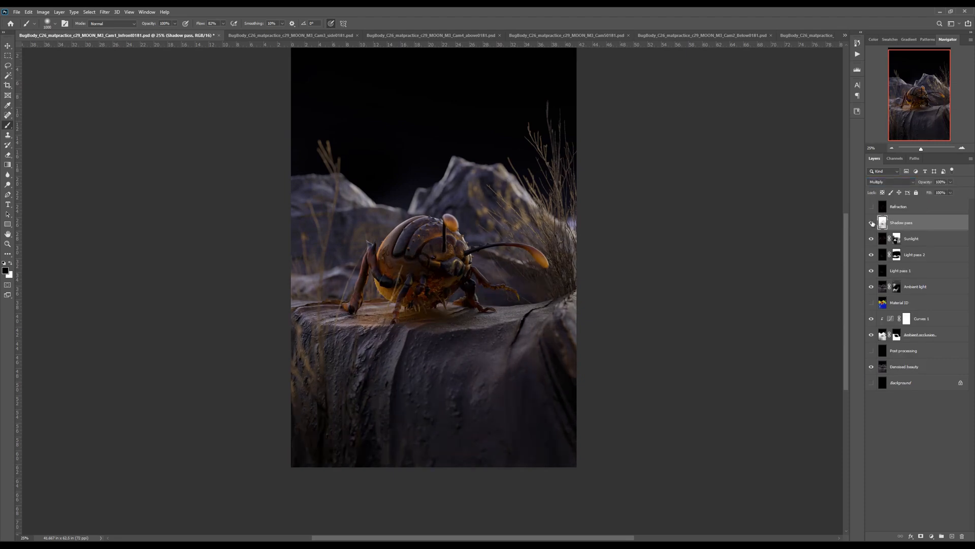
{"action": "left_click", "coordinate": [872, 222]}
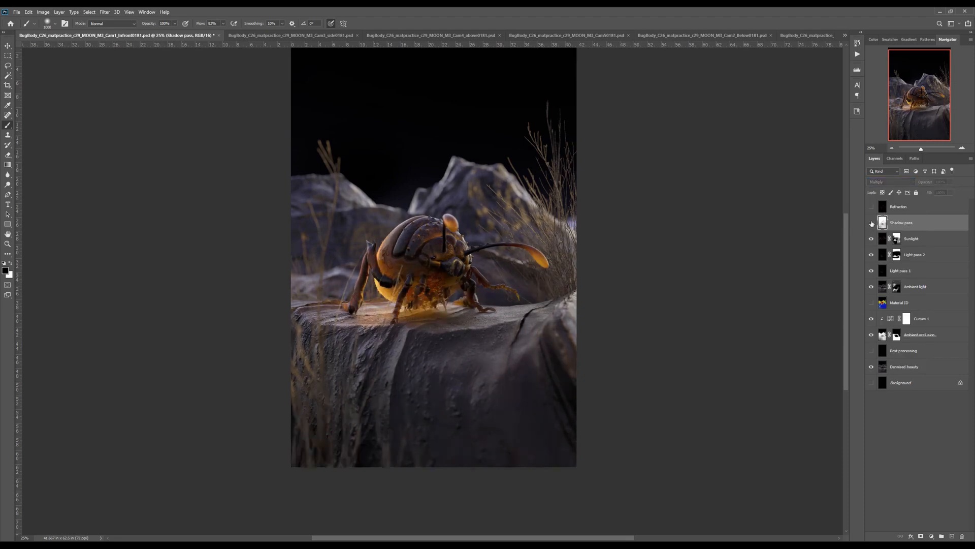
{"action": "left_click", "coordinate": [872, 223]}
Step: Add a Curves adjustment clipped to the Shadow pass and lift its midtones to about input 121, output 172
{"action": "left_click", "coordinate": [932, 536]}
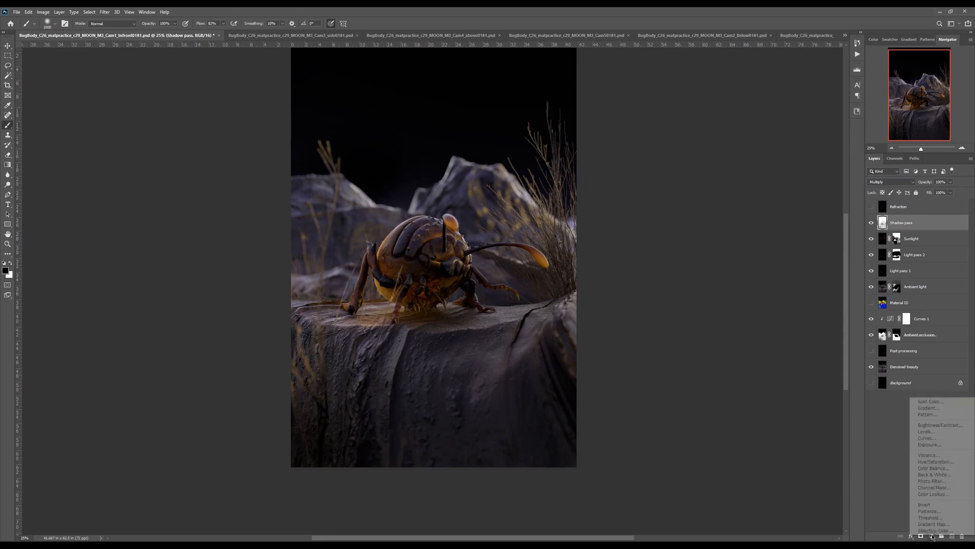
{"action": "left_click", "coordinate": [927, 438]}
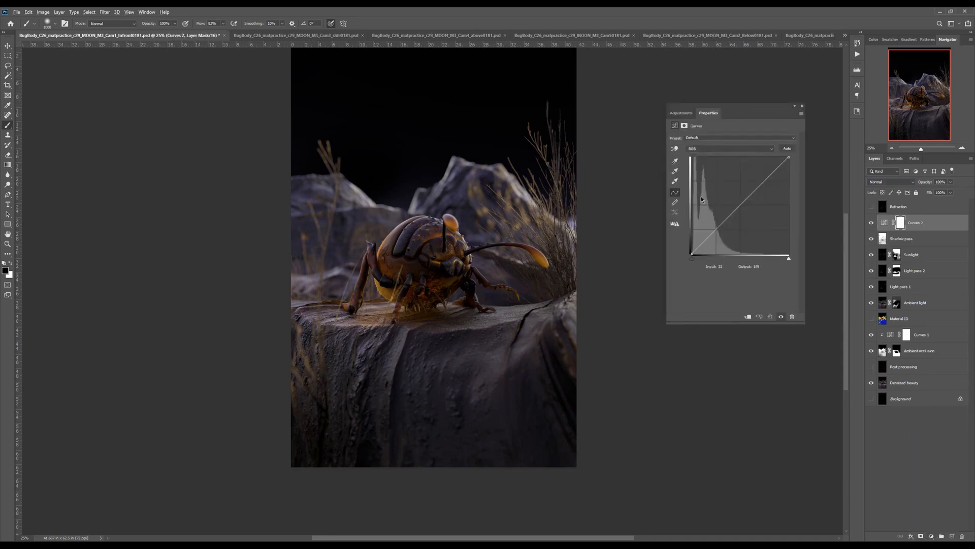
{"action": "key", "text": "ctrl+alt+g"}
{"action": "left_click_drag", "start_coordinate": [733, 211], "coordinate": [731, 194]}
{"action": "left_click", "coordinate": [870, 238]}
{"action": "left_click", "coordinate": [871, 238]}
{"action": "left_click_drag", "start_coordinate": [731, 194], "coordinate": [738, 188]}
{"action": "left_click", "coordinate": [871, 239]}
{"action": "left_click", "coordinate": [871, 239]}
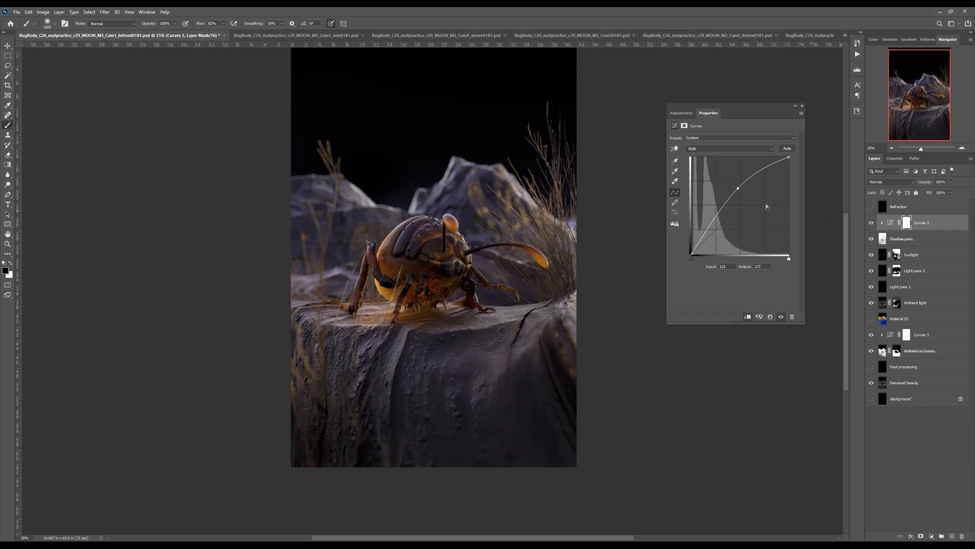
Step: Lift the Shadow pass curve's midtones further, comparing the image with and without the shadows
{"action": "left_click_drag", "start_coordinate": [738, 189], "coordinate": [733, 185]}
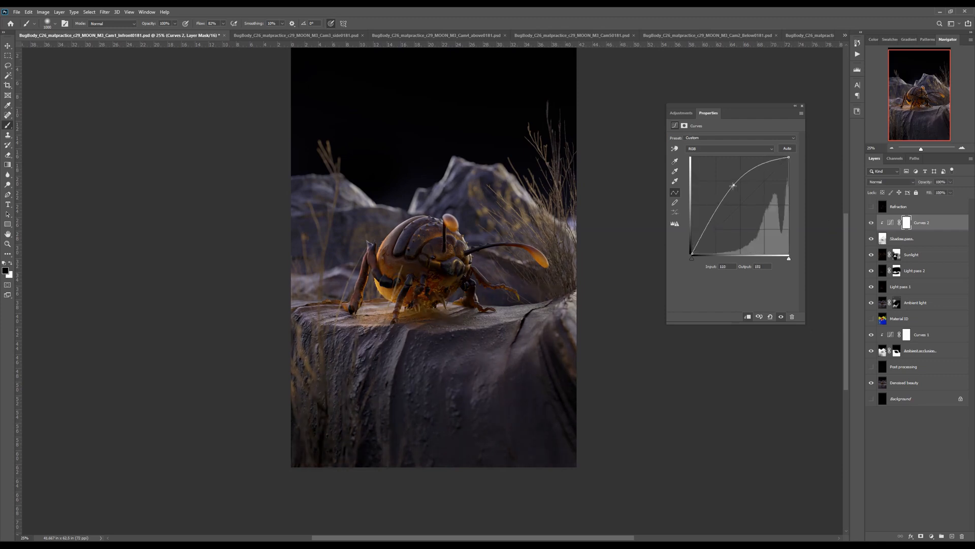
{"action": "left_click", "coordinate": [871, 239]}
{"action": "left_click", "coordinate": [871, 239]}
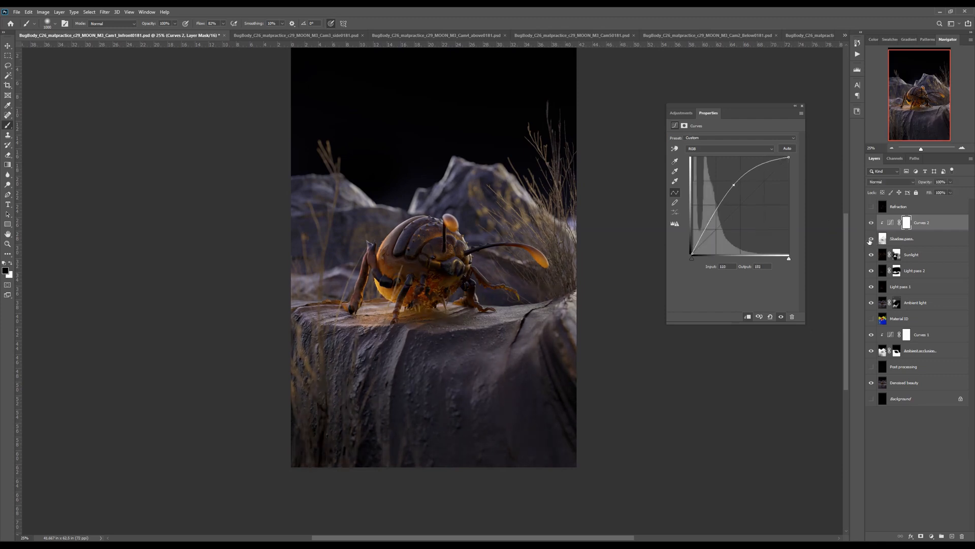
{"action": "left_click_drag", "start_coordinate": [734, 184], "coordinate": [733, 182]}
{"action": "left_click", "coordinate": [871, 239]}
{"action": "left_click", "coordinate": [872, 240]}
Step: Add a layer mask to the Shadow pass and paint out the shadows over the bug's glowing body and underside
{"action": "left_click", "coordinate": [881, 238]}
{"action": "left_click", "coordinate": [921, 536]}
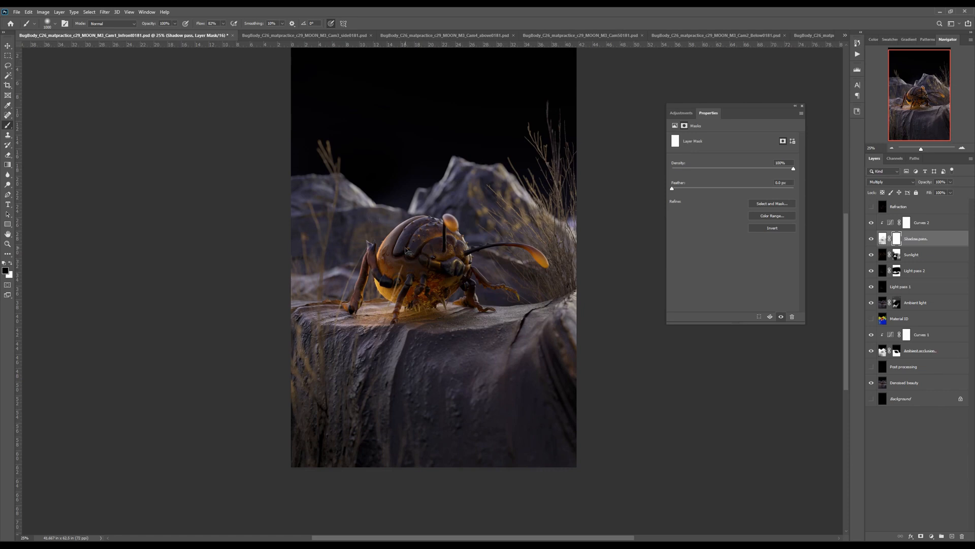
{"action": "key", "text": "ctrl+plus"}
{"action": "mouse_move", "coordinate": [384, 278]}
{"action": "left_mouse_down"}
{"action": "mouse_move", "coordinate": [414, 310]}
{"action": "mouse_move", "coordinate": [354, 273]}
{"action": "left_mouse_up"}
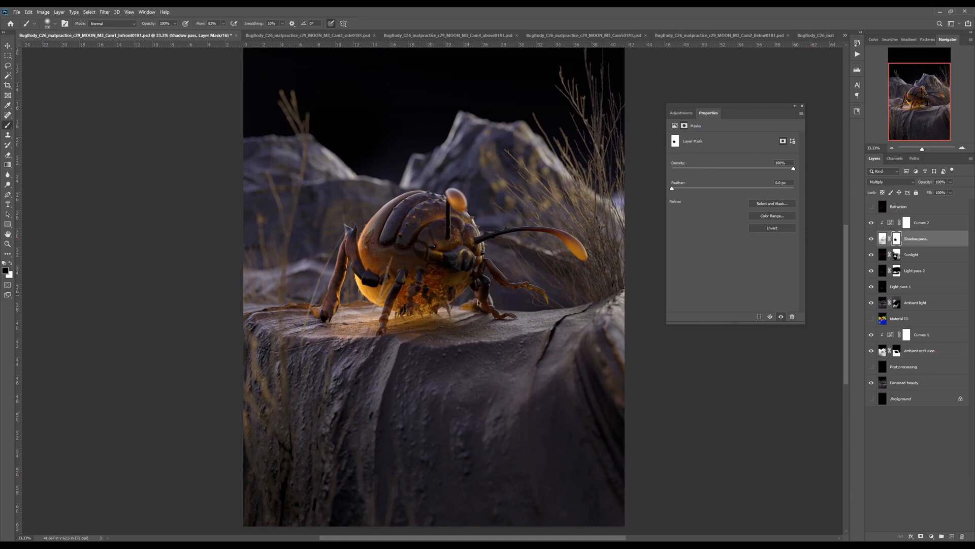
Step: Show the Refraction pass layer, set its blend mode to Screen and compare the image with and without it
{"action": "left_click", "coordinate": [871, 207]}
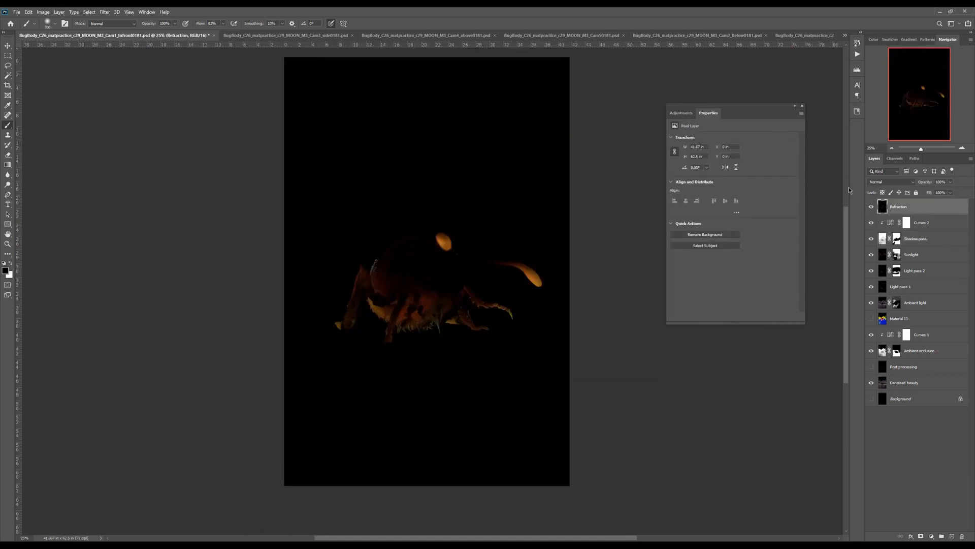
{"action": "key", "text": "ctrl+plus"}
{"action": "key", "text": "ctrl+plus"}
{"action": "key", "text": "ctrl+plus"}
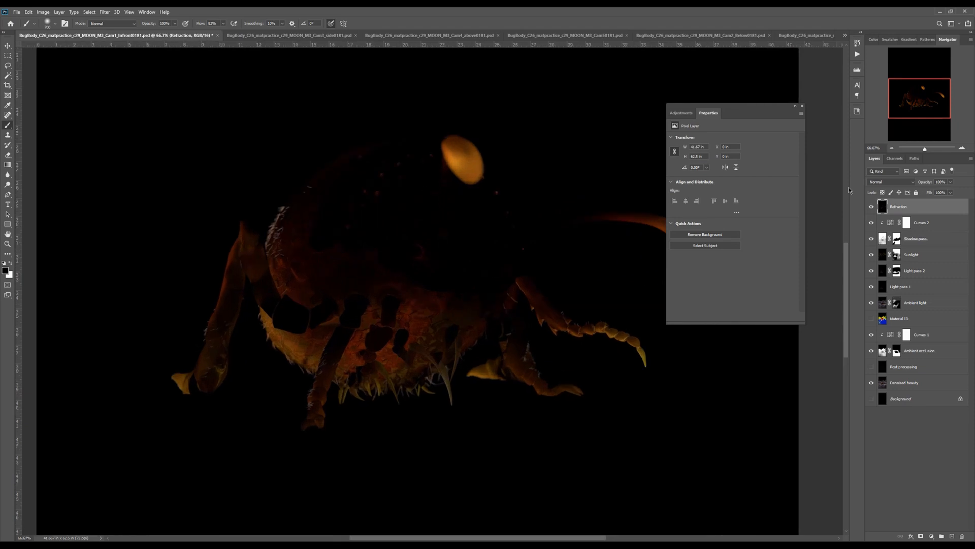
{"action": "key", "text": "ctrl+minus"}
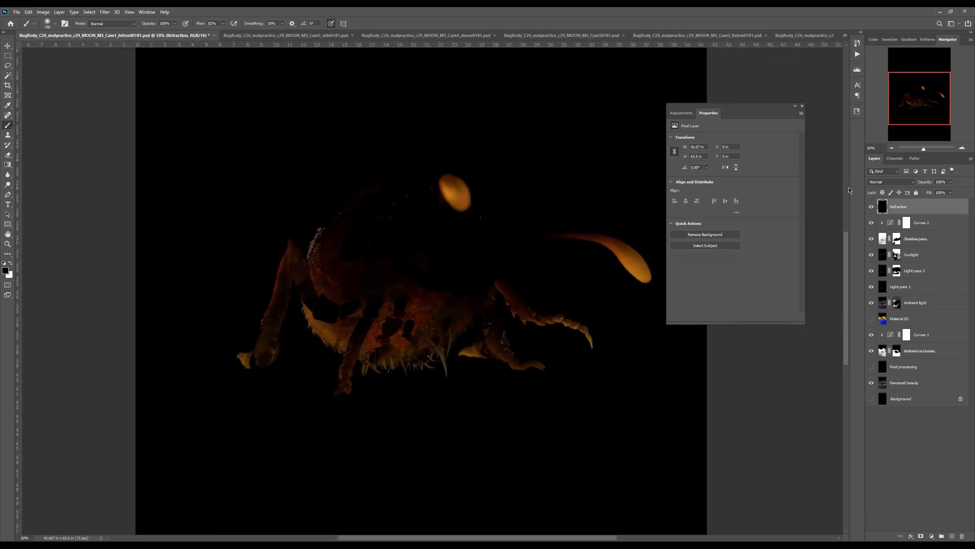
{"action": "left_click", "coordinate": [890, 182]}
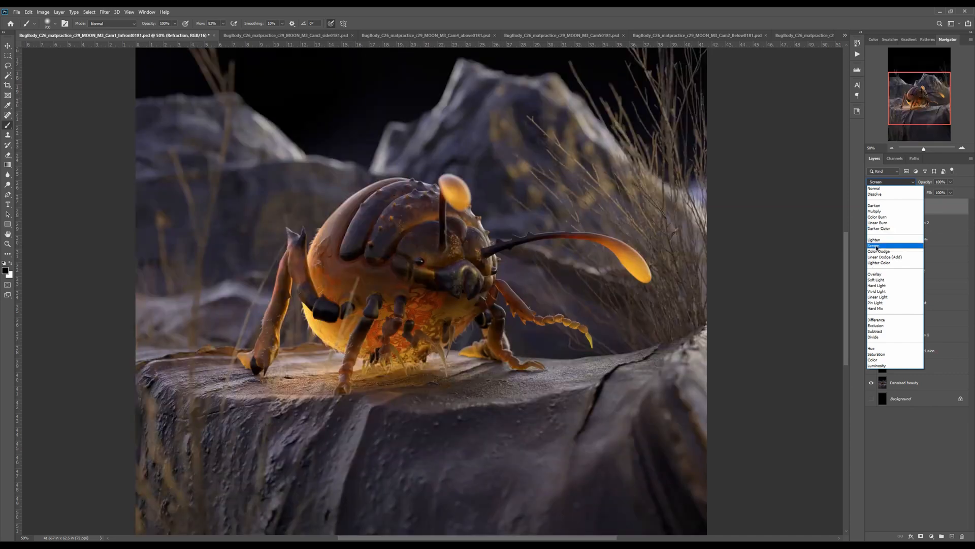
{"action": "left_click", "coordinate": [874, 245]}
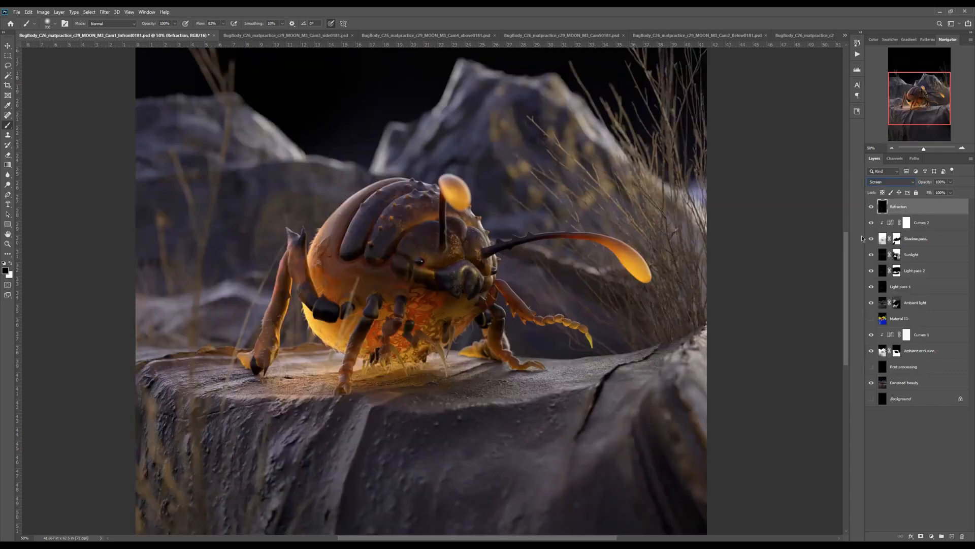
{"action": "key", "text": "ctrl+minus"}
{"action": "left_click", "coordinate": [872, 210]}
{"action": "left_click", "coordinate": [872, 212]}
Step: Add a layer mask to the Refraction pass and paint out the refraction over part of the bug's body
{"action": "left_click", "coordinate": [920, 534]}
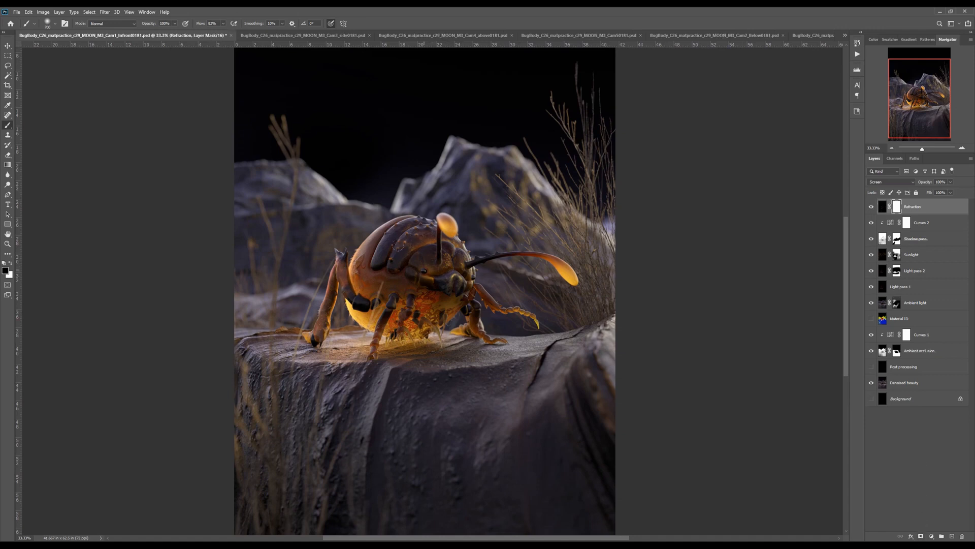
{"action": "left_click_drag", "start_coordinate": [407, 269], "coordinate": [432, 287]}
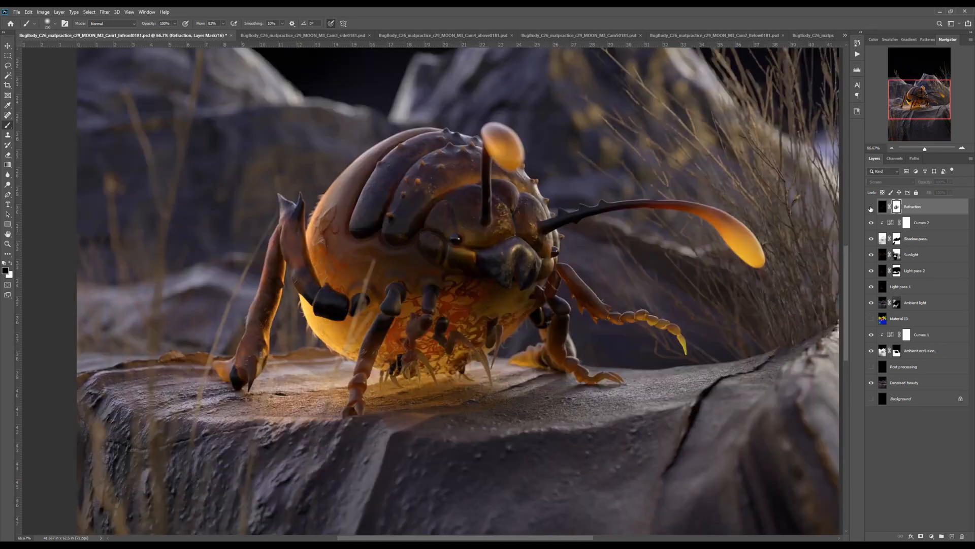
{"action": "left_click", "coordinate": [871, 207]}
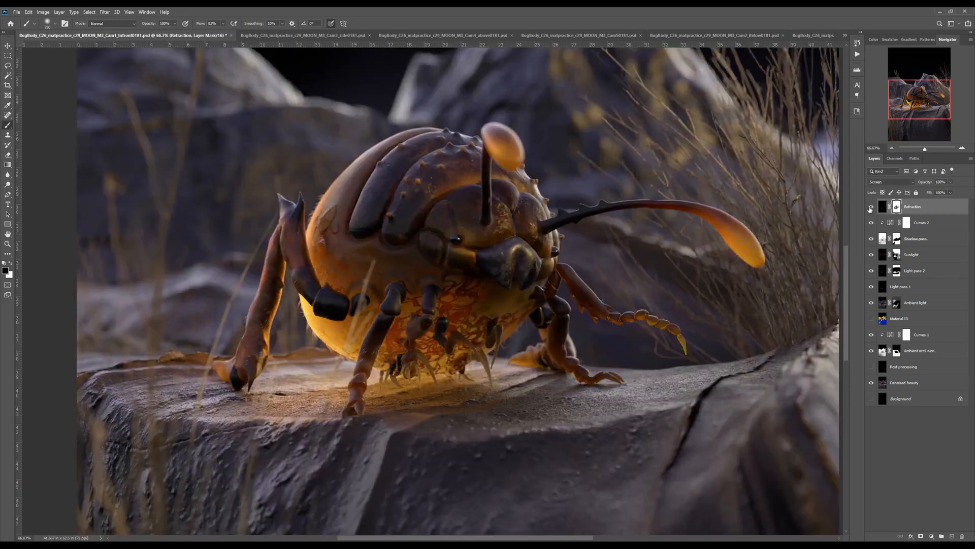
Step: Compare the image with and without Light pass 1 and Light pass 2
{"action": "left_click", "coordinate": [870, 288]}
{"action": "left_click", "coordinate": [871, 289]}
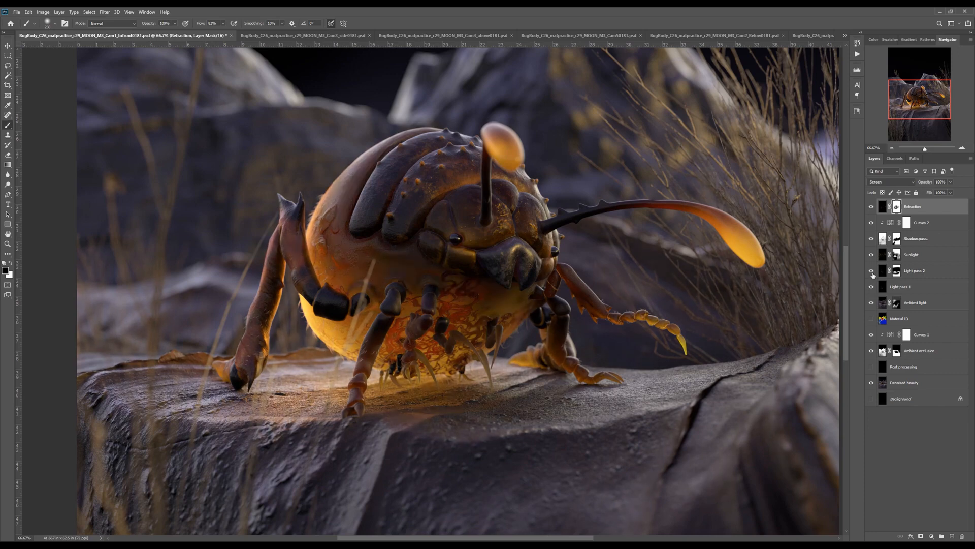
{"action": "left_click", "coordinate": [871, 271]}
{"action": "left_click", "coordinate": [871, 271]}
{"action": "left_click", "coordinate": [898, 272]}
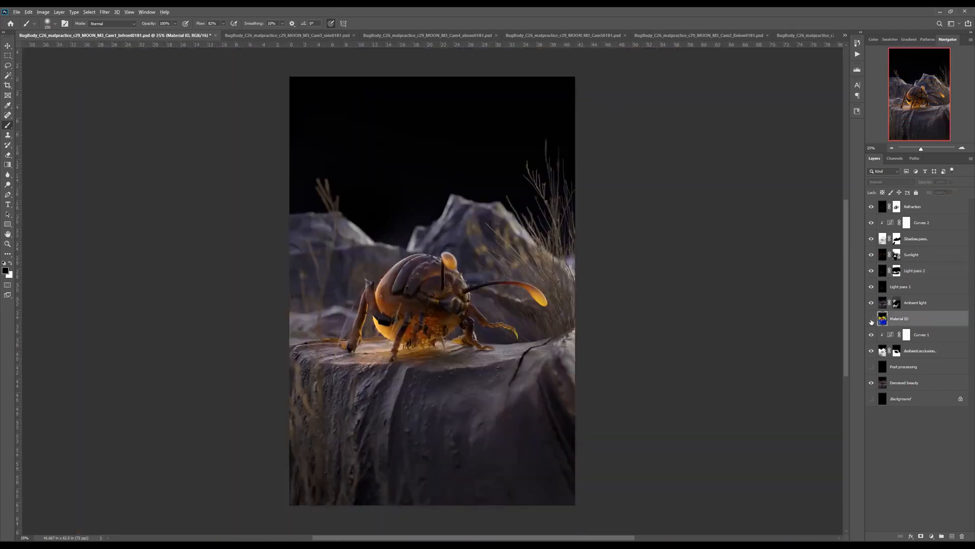
Step: Isolate the Material ID pass and select the bug's dark brown shell by color with the Magic Wand
{"action": "left_click", "coordinate": [872, 320], "text": "alt"}
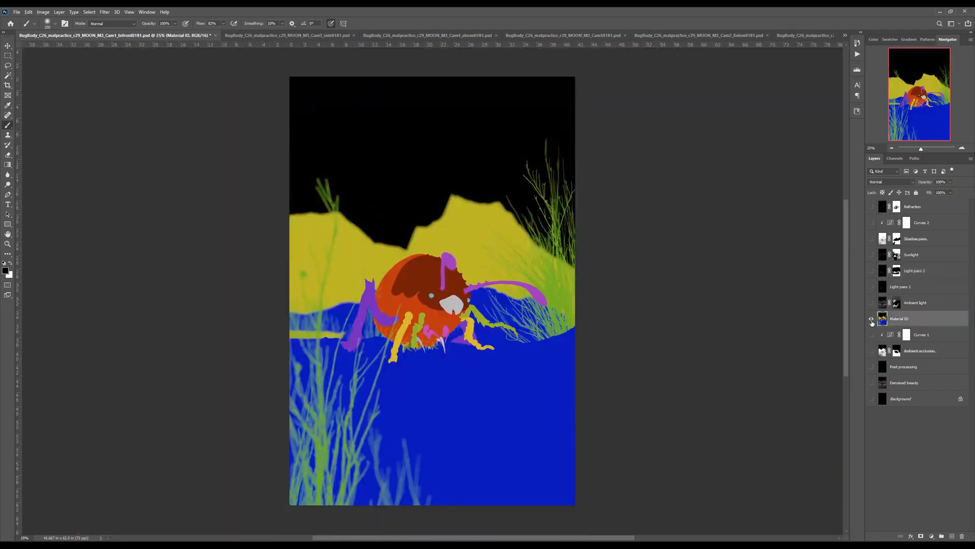
{"action": "key", "text": "ctrl+plus"}
{"action": "key", "text": "ctrl+plus"}
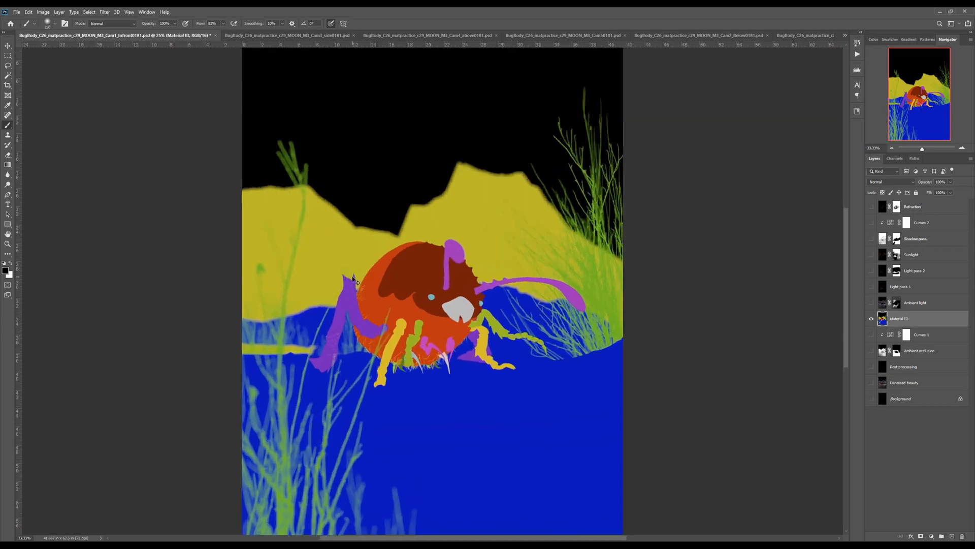
{"action": "key", "text": "w"}
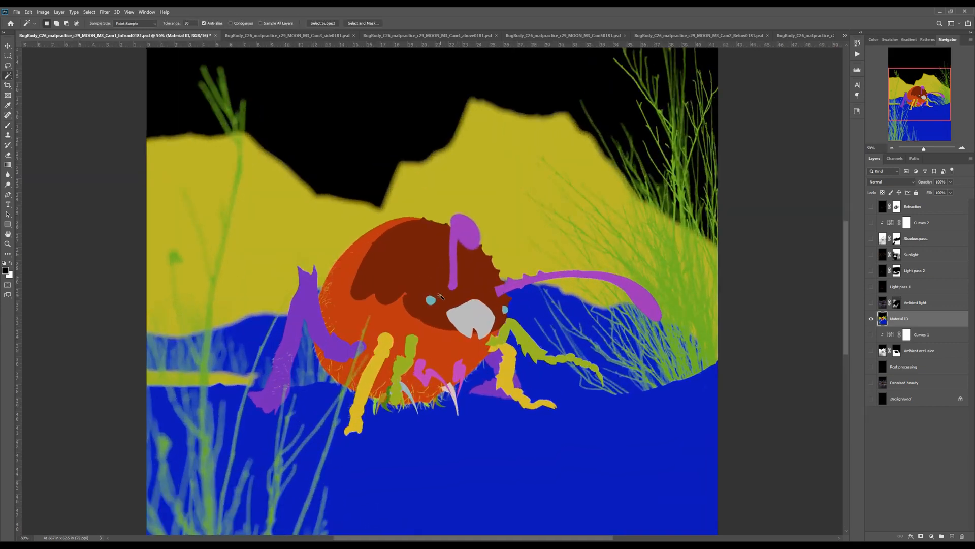
{"action": "left_click_drag", "start_coordinate": [546, 325], "coordinate": [581, 312]}
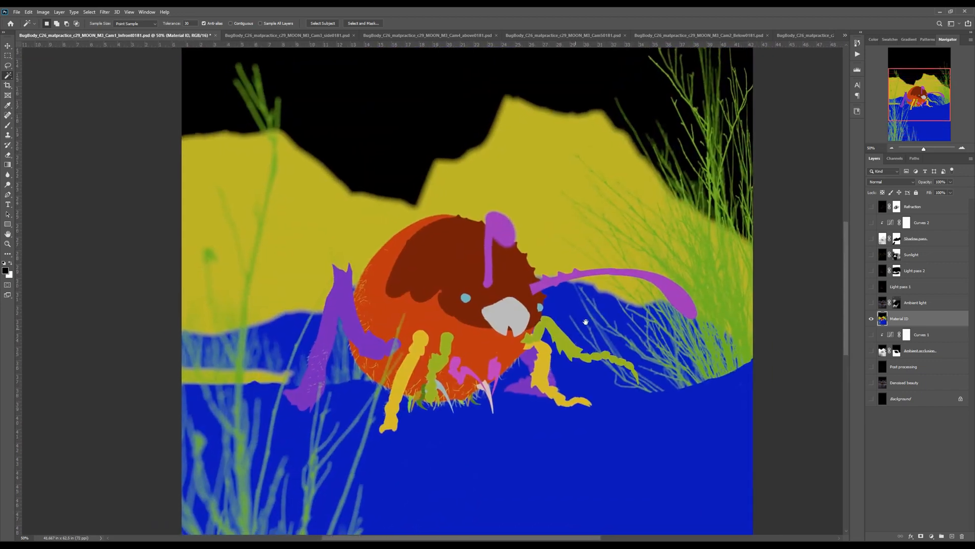
{"action": "scroll", "coordinate": [433, 284], "scroll_direction": "down", "scroll_amount": 1}
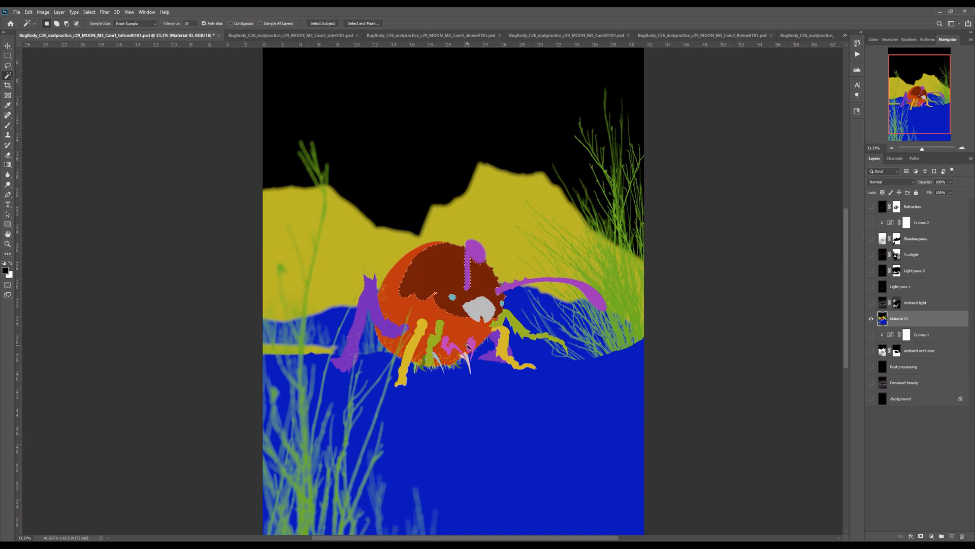
{"action": "scroll", "coordinate": [462, 337], "scroll_direction": "down", "scroll_amount": 1}
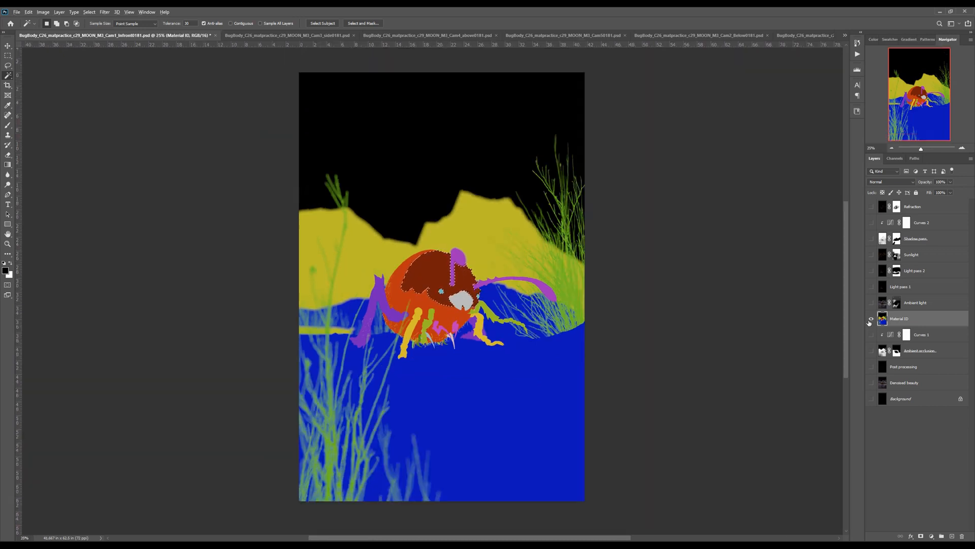
Step: Switch between the Material ID pass and the full composite to check the shell selection, and deselect it
{"action": "left_click", "coordinate": [871, 320], "text": "alt"}
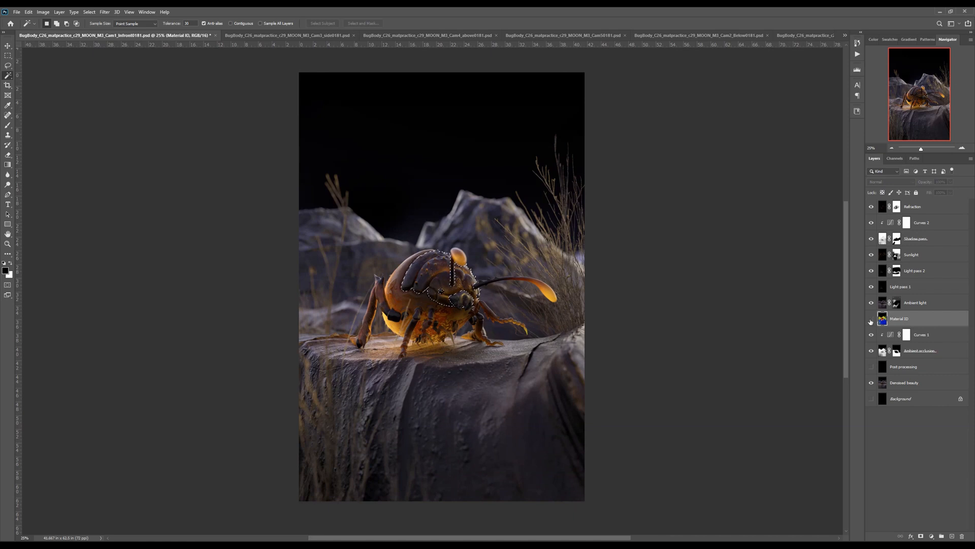
{"action": "left_click", "coordinate": [871, 320], "text": "alt"}
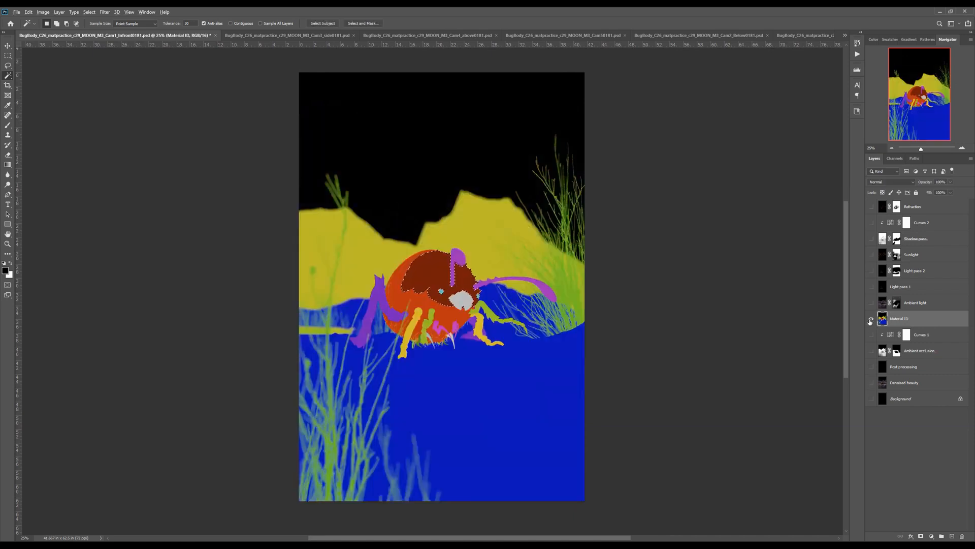
{"action": "left_click", "coordinate": [871, 320], "text": "alt"}
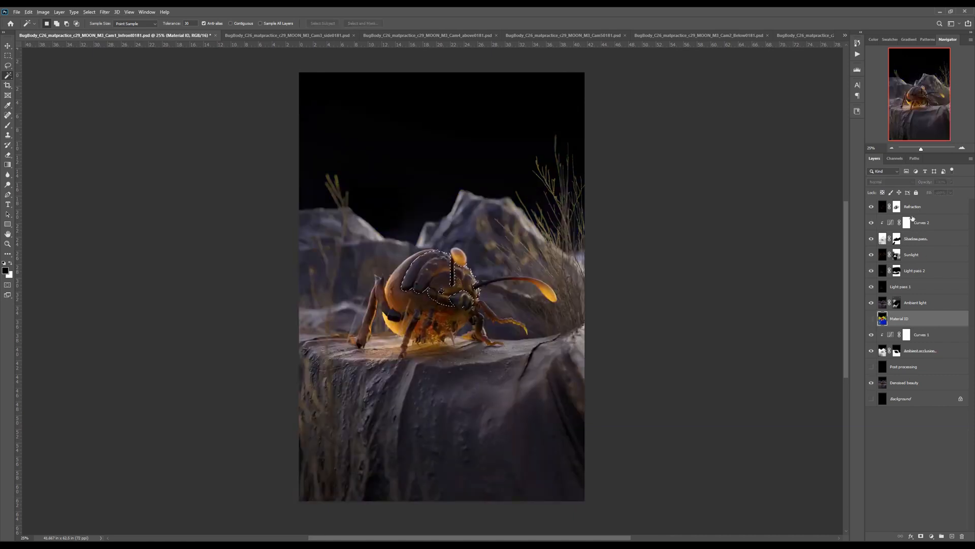
{"action": "left_click", "coordinate": [870, 320], "text": "alt"}
{"action": "left_click", "coordinate": [870, 320], "text": "alt"}
{"action": "left_click", "coordinate": [924, 211]}
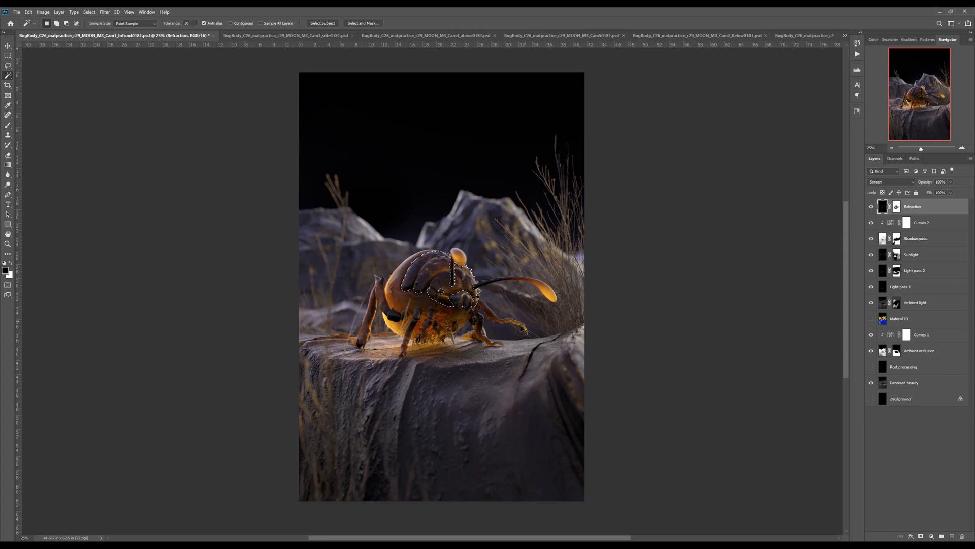
{"action": "key", "text": "ctrl+d"}
Step: Unlock the Background layer and put all layers, from it up to Refraction, into a group named Multipass
{"action": "left_click", "coordinate": [961, 399]}
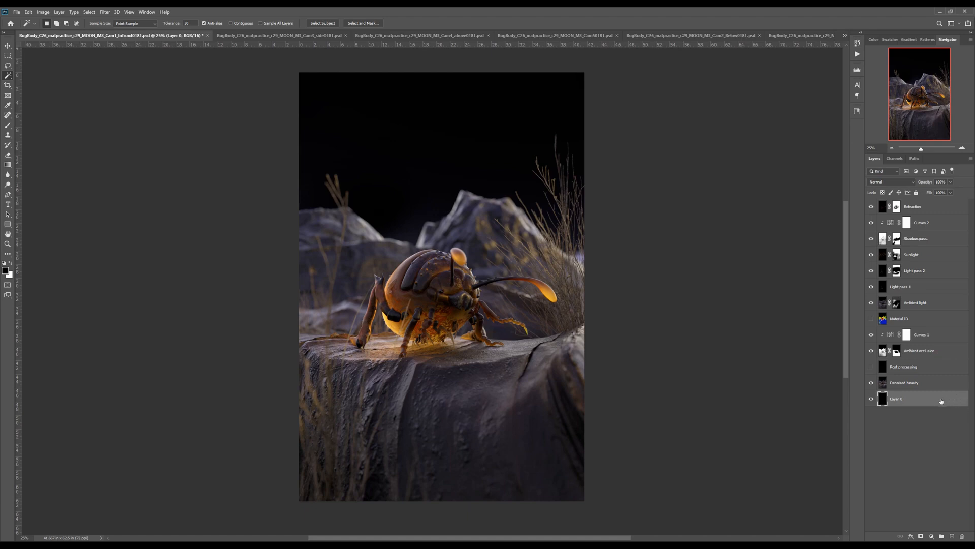
{"action": "left_click", "coordinate": [934, 208], "text": "shift"}
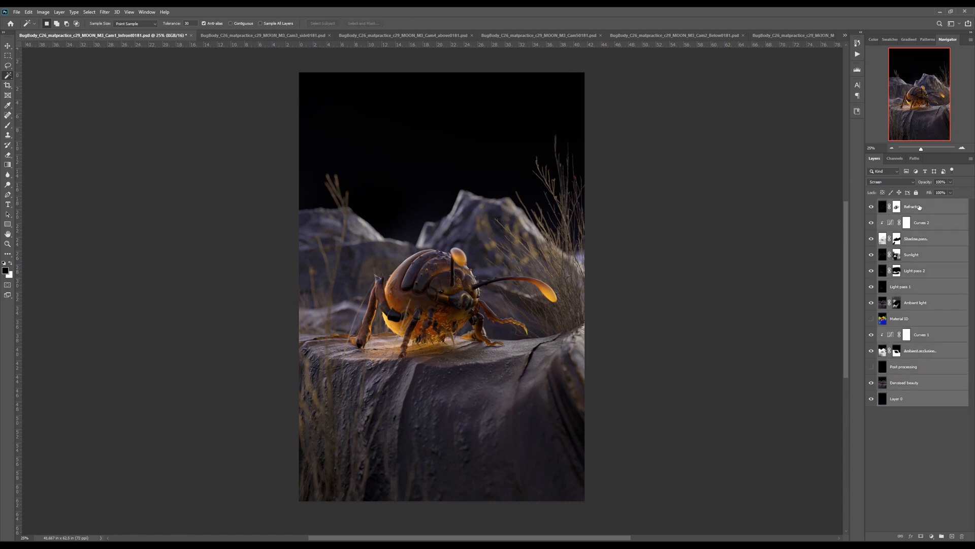
{"action": "key", "text": "ctrl+g"}
{"action": "double_click", "coordinate": [899, 203]}
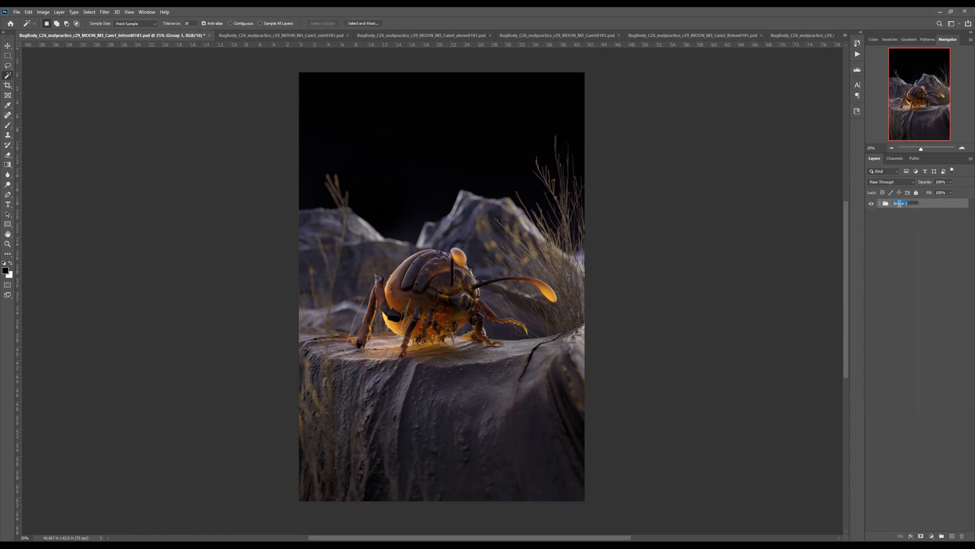
{"action": "type", "text": "Multipass"}
{"action": "key", "text": "Return"}
Step: Expand the Multipass group and compare the image with and without it
{"action": "left_click", "coordinate": [880, 204]}
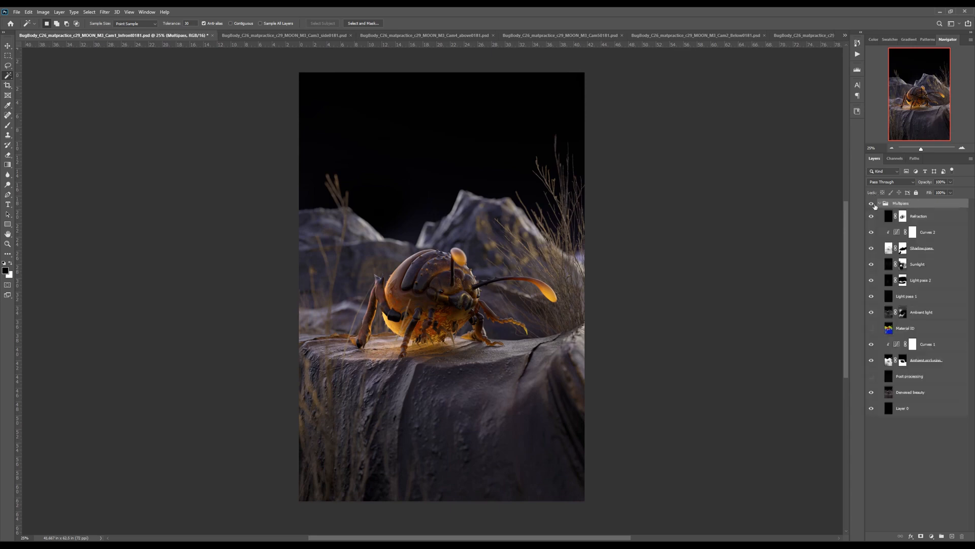
{"action": "left_click", "coordinate": [872, 204]}
{"action": "left_click", "coordinate": [873, 204]}
{"action": "left_click", "coordinate": [872, 204]}
{"action": "left_click", "coordinate": [871, 204]}
Step: Create a new layer group above Multipass and name it ADJ
{"action": "left_click", "coordinate": [941, 536]}
{"action": "double_click", "coordinate": [901, 204]}
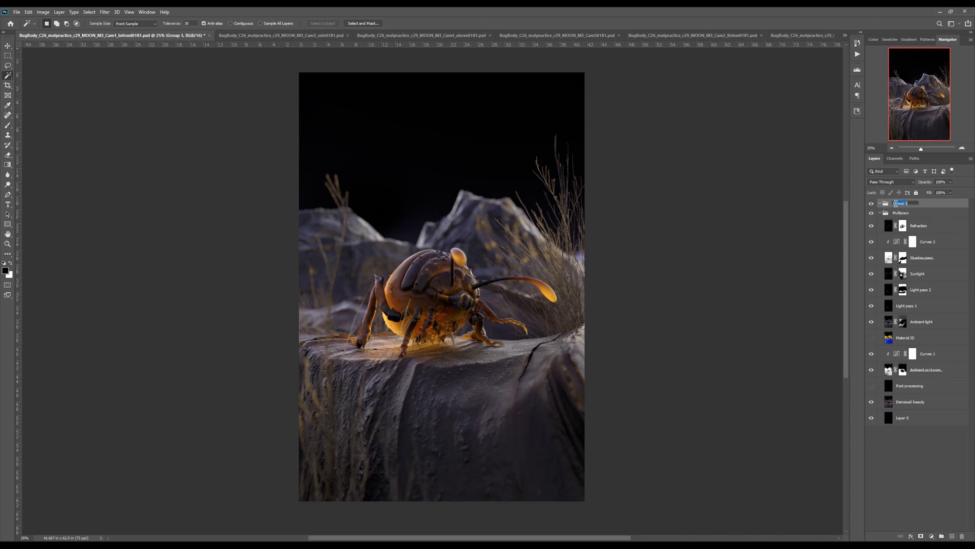
{"action": "type", "text": "A"}
{"action": "key", "text": "Return"}
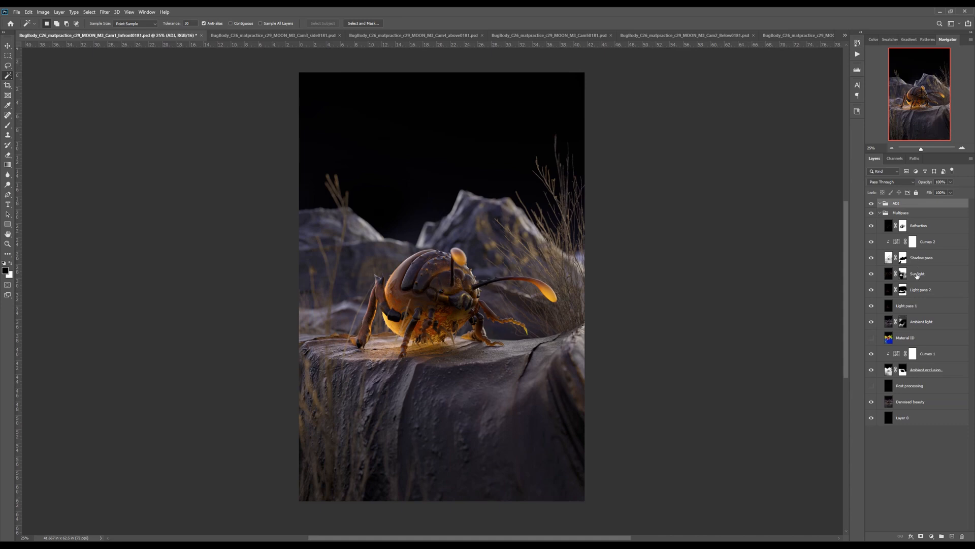
Step: Color-label the Multipass group orange and the ADJ group red, and collapse Multipass
{"action": "left_click", "coordinate": [875, 216]}
{"action": "right_click", "coordinate": [874, 217]}
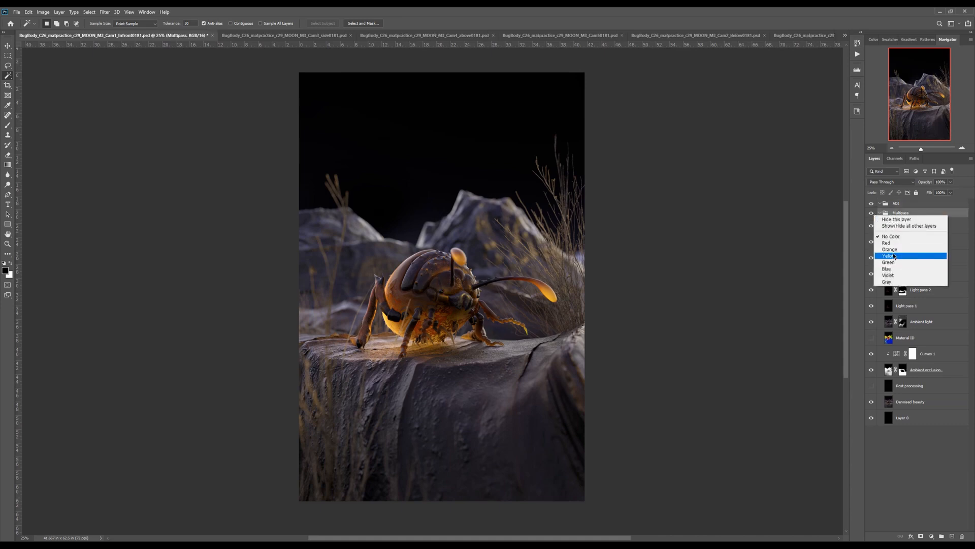
{"action": "left_click", "coordinate": [893, 249]}
{"action": "left_click", "coordinate": [880, 202]}
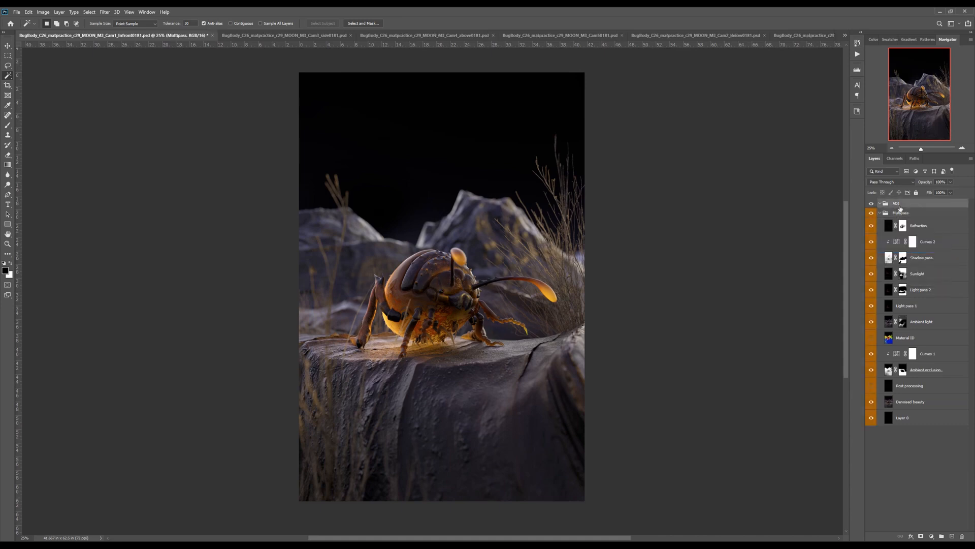
{"action": "right_click", "coordinate": [872, 206]}
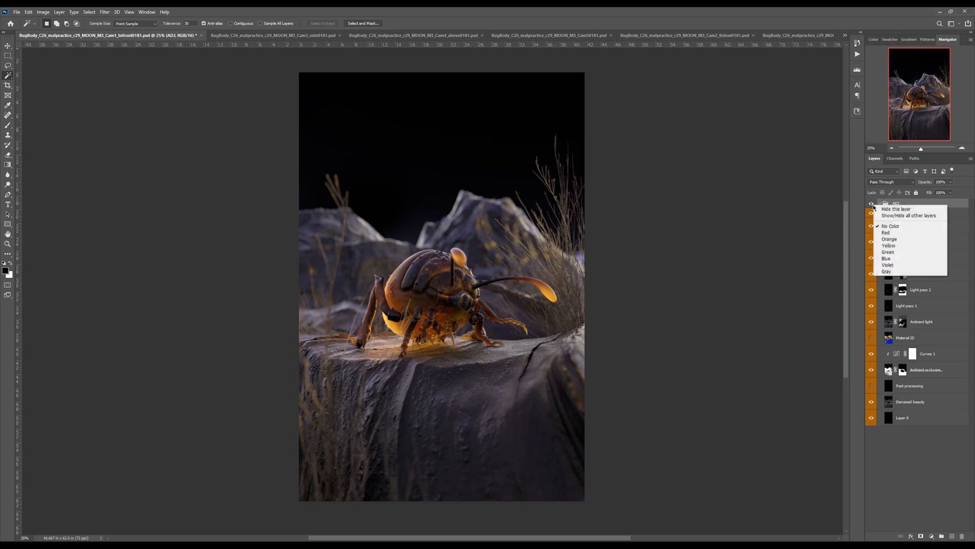
{"action": "left_click", "coordinate": [892, 234]}
{"action": "left_click", "coordinate": [880, 213]}
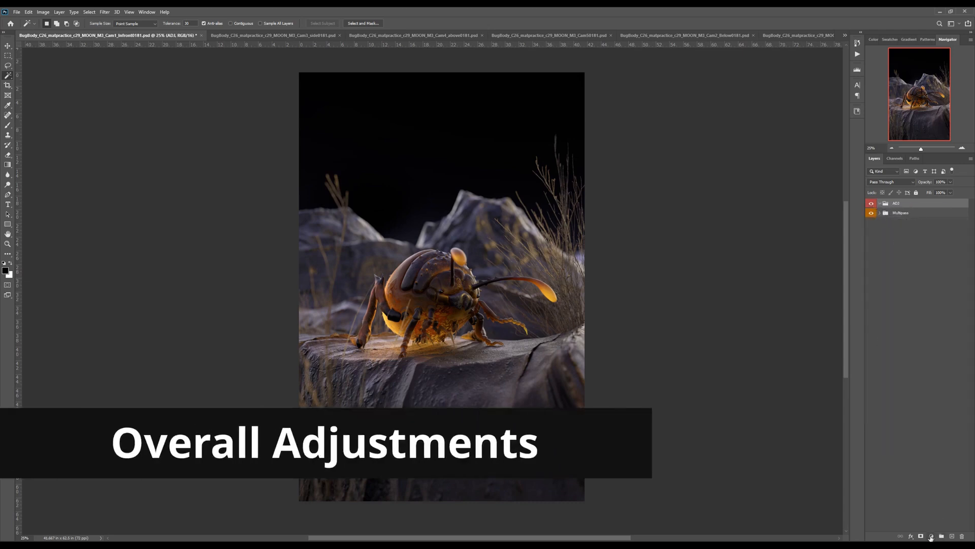
Step: Select the bug's dark brown shell from the isolated Material ID pass in Multipass and show the full composite again
{"action": "left_click", "coordinate": [880, 213]}
{"action": "left_click", "coordinate": [871, 337], "text": "alt"}
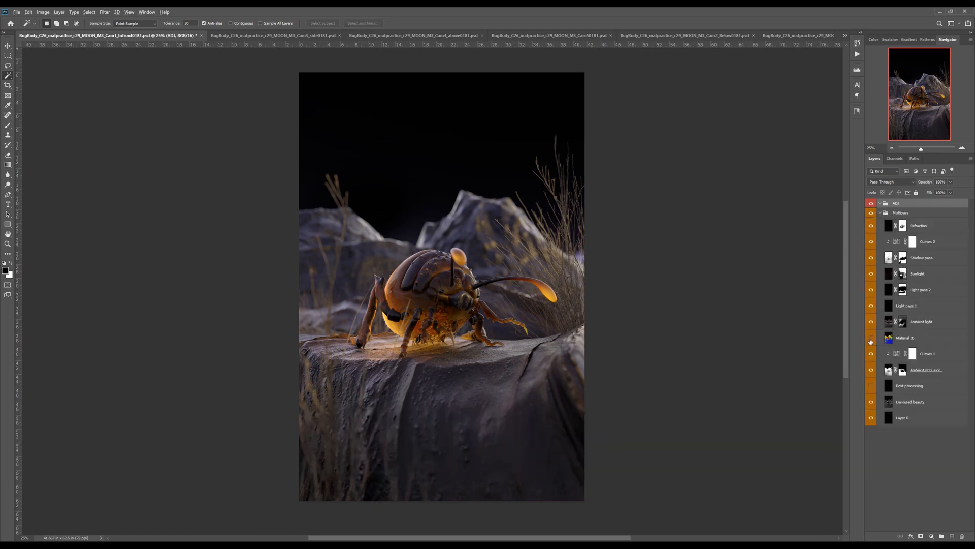
{"action": "left_click", "coordinate": [890, 342]}
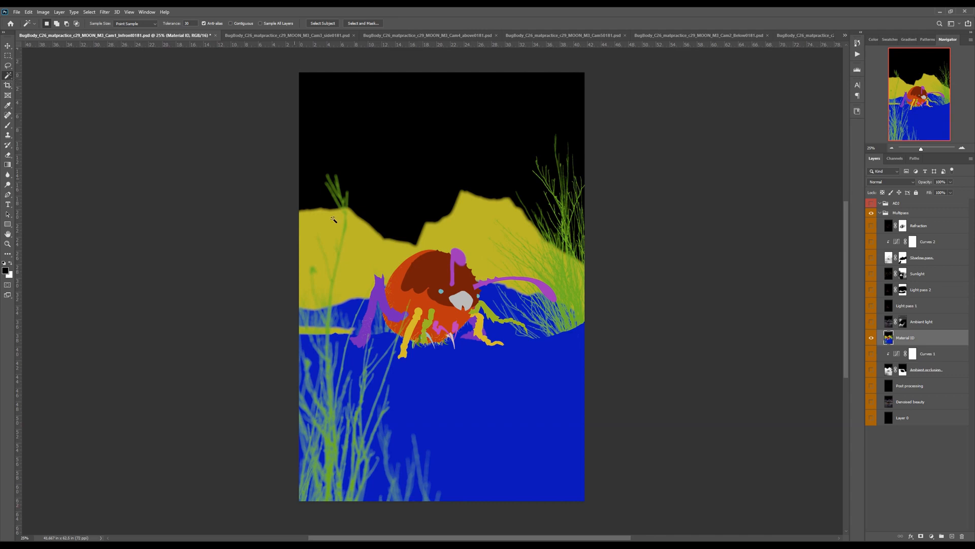
{"action": "left_click", "coordinate": [439, 290]}
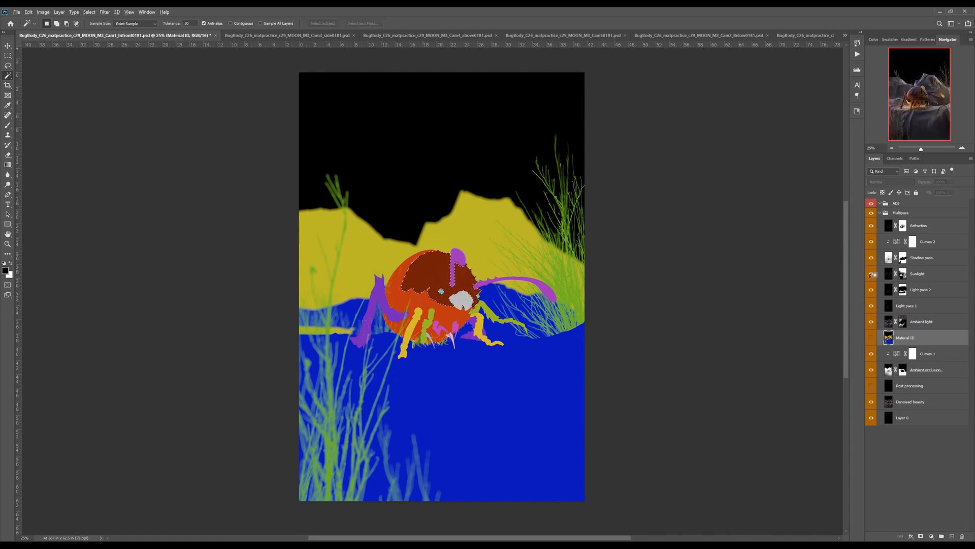
{"action": "left_click", "coordinate": [871, 339], "text": "alt"}
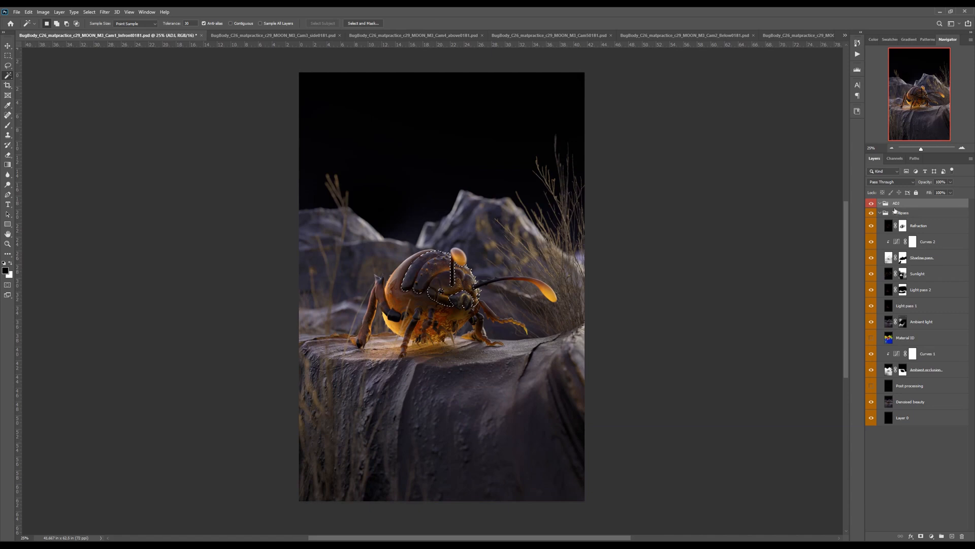
Step: Create a layer group named TopBody inside ADJ, mask it with the shell selection, and inspect its mask
{"action": "left_click", "coordinate": [942, 536]}
{"action": "double_click", "coordinate": [900, 203]}
{"action": "type", "text": "Top"}
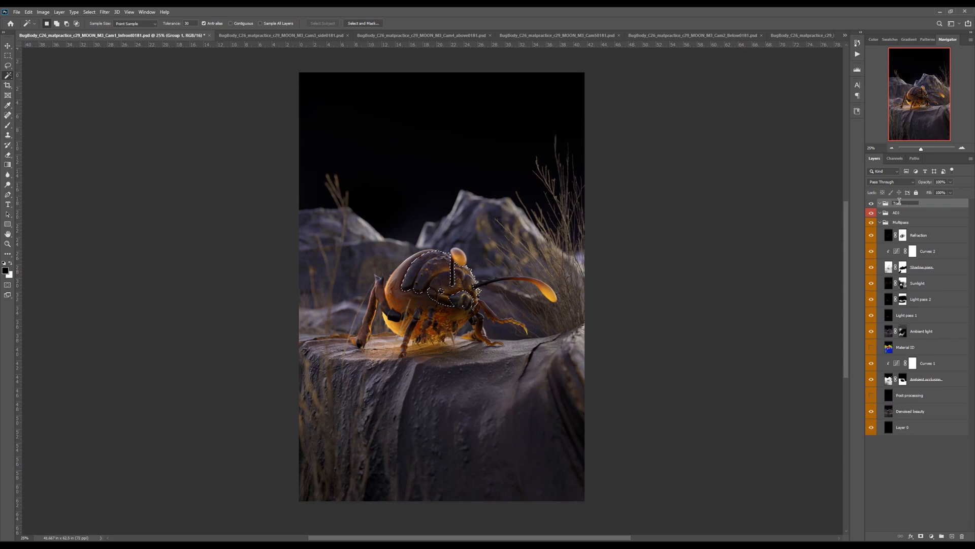
{"action": "key", "text": "Return"}
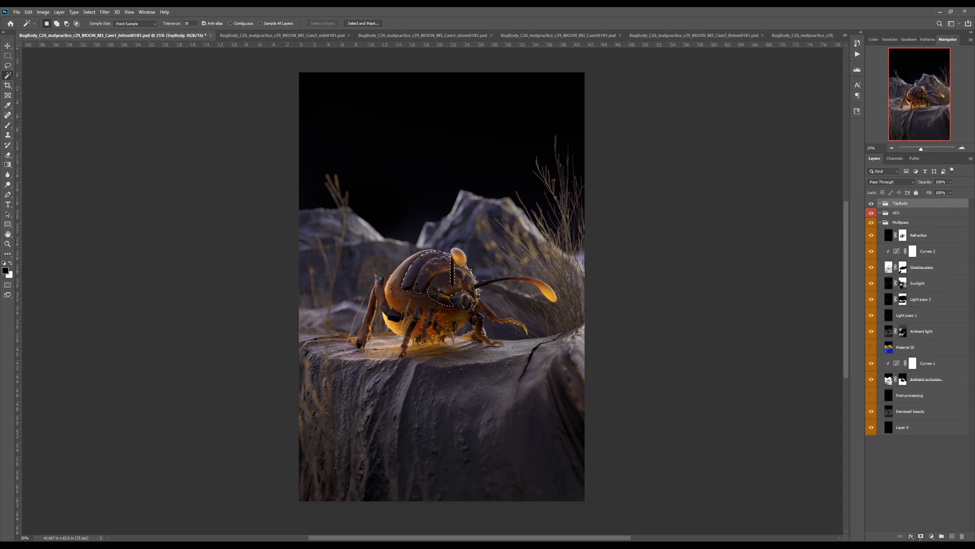
{"action": "left_click", "coordinate": [920, 536]}
{"action": "left_click_drag", "start_coordinate": [915, 212], "coordinate": [905, 219]}
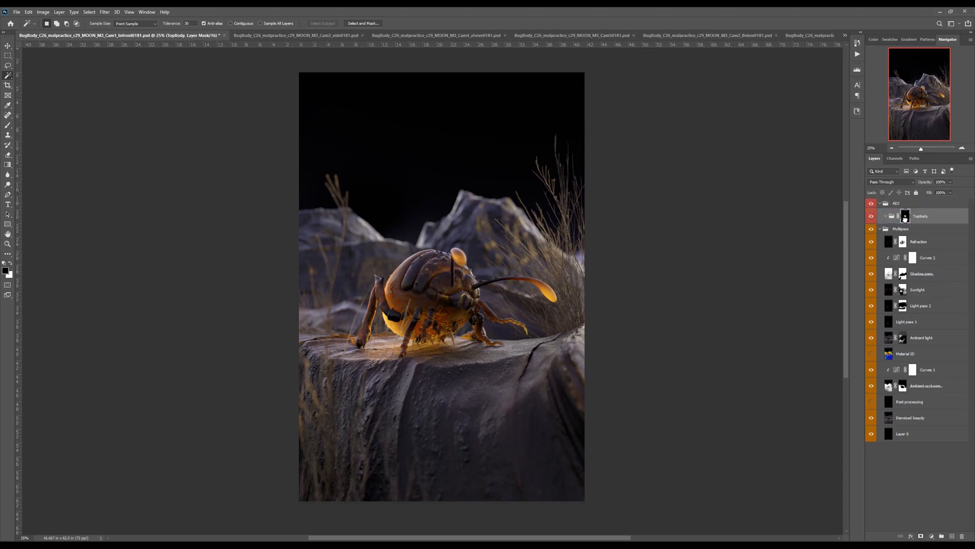
{"action": "left_click", "coordinate": [905, 218], "text": "alt"}
{"action": "left_click", "coordinate": [905, 218], "text": "alt"}
{"action": "left_click", "coordinate": [931, 536]}
{"action": "left_click", "coordinate": [933, 443]}
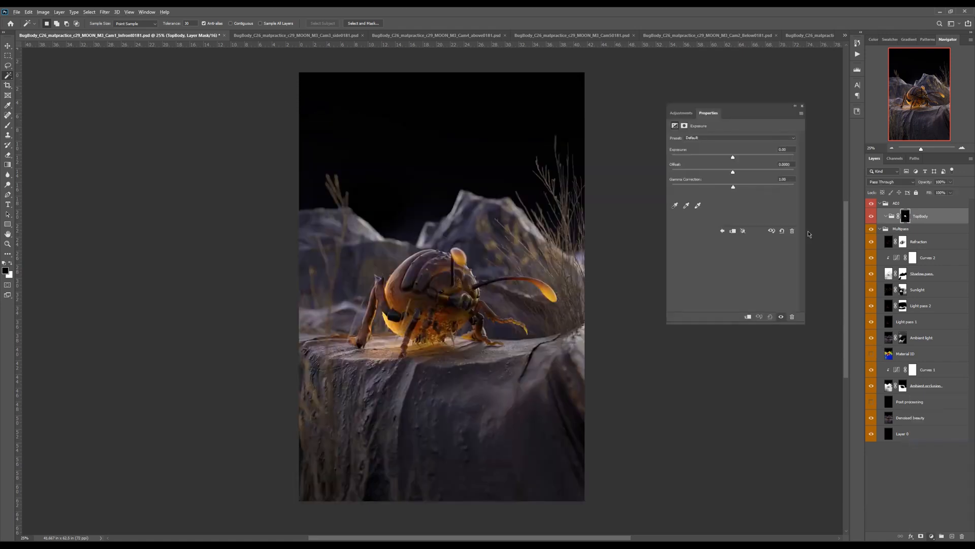
{"action": "mouse_move", "coordinate": [733, 157]}
{"action": "left_mouse_down"}
{"action": "mouse_move", "coordinate": [753, 157]}
{"action": "mouse_move", "coordinate": [712, 157]}
{"action": "mouse_move", "coordinate": [747, 165]}
{"action": "mouse_move", "coordinate": [712, 158]}
{"action": "mouse_move", "coordinate": [722, 157]}
{"action": "left_mouse_up"}
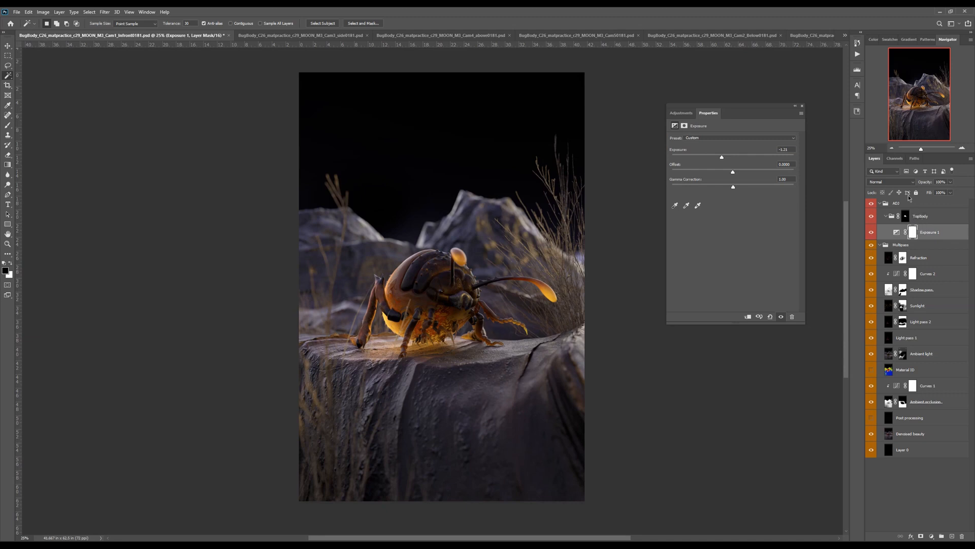
{"action": "left_click", "coordinate": [802, 105]}
{"action": "left_click", "coordinate": [946, 232]}
{"action": "key", "text": "Delete"}
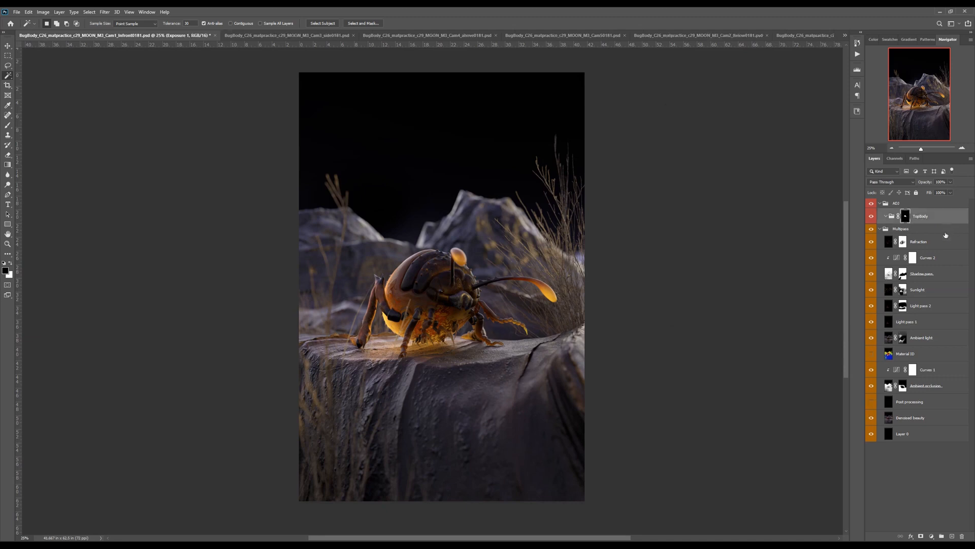
Step: Check the TopBody mask, then add a Curves adjustment inside TopBody that raises the RGB highlights while holding the shadows
{"action": "left_click", "coordinate": [906, 219]}
{"action": "left_click", "coordinate": [906, 219], "text": "alt"}
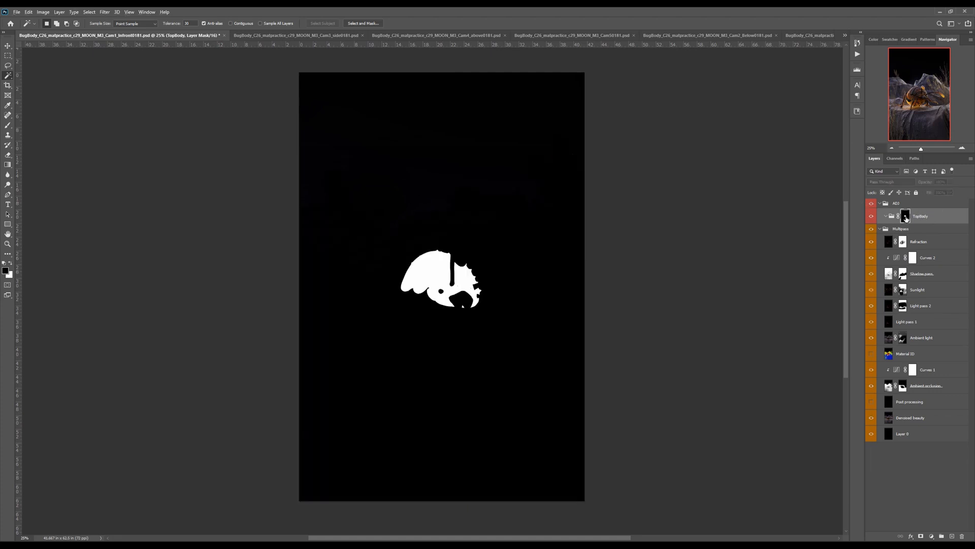
{"action": "left_click", "coordinate": [905, 218], "text": "alt"}
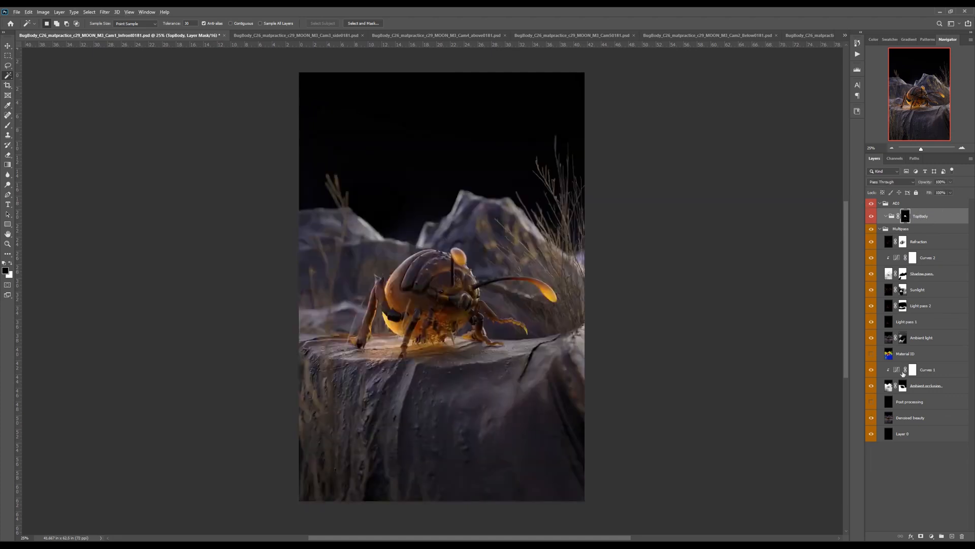
{"action": "left_click", "coordinate": [932, 536]}
{"action": "left_click", "coordinate": [928, 437]}
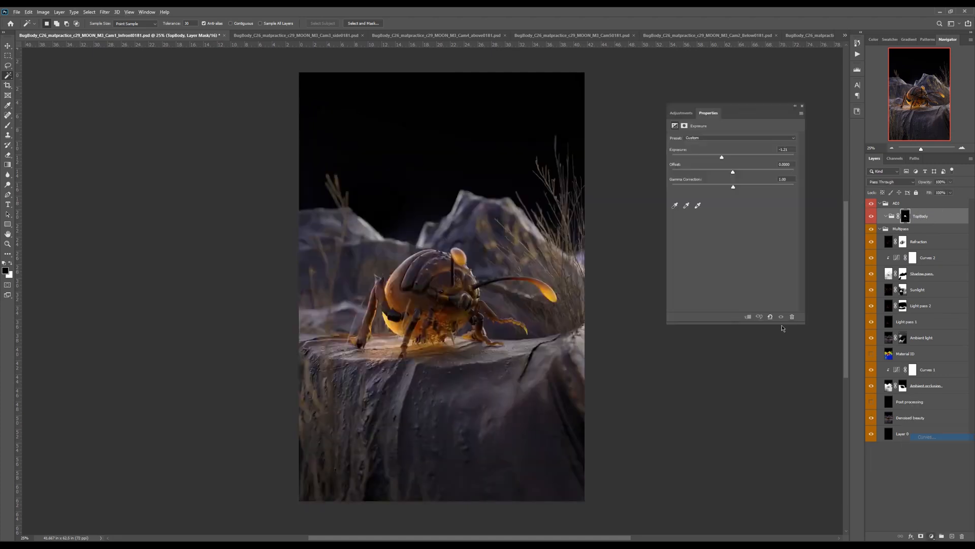
{"action": "mouse_move", "coordinate": [754, 186]}
{"action": "left_mouse_down"}
{"action": "mouse_move", "coordinate": [752, 168]}
{"action": "mouse_move", "coordinate": [752, 182]}
{"action": "left_mouse_up"}
{"action": "left_click_drag", "start_coordinate": [703, 243], "coordinate": [703, 242]}
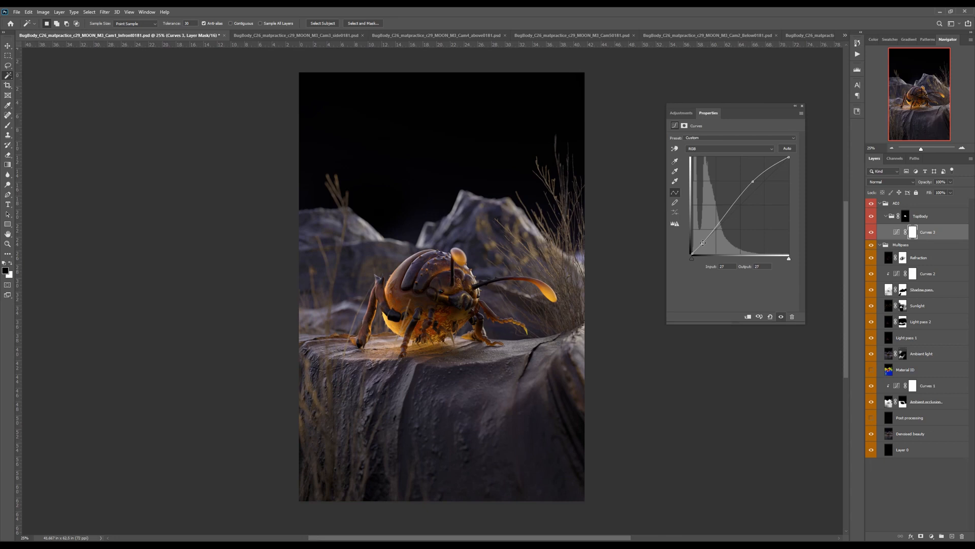
{"action": "left_click_drag", "start_coordinate": [752, 181], "coordinate": [753, 176]}
Step: Reshape the Red channel of the TopBody Curves adjustment at its highlights, midtones and black point
{"action": "left_click", "coordinate": [711, 148]}
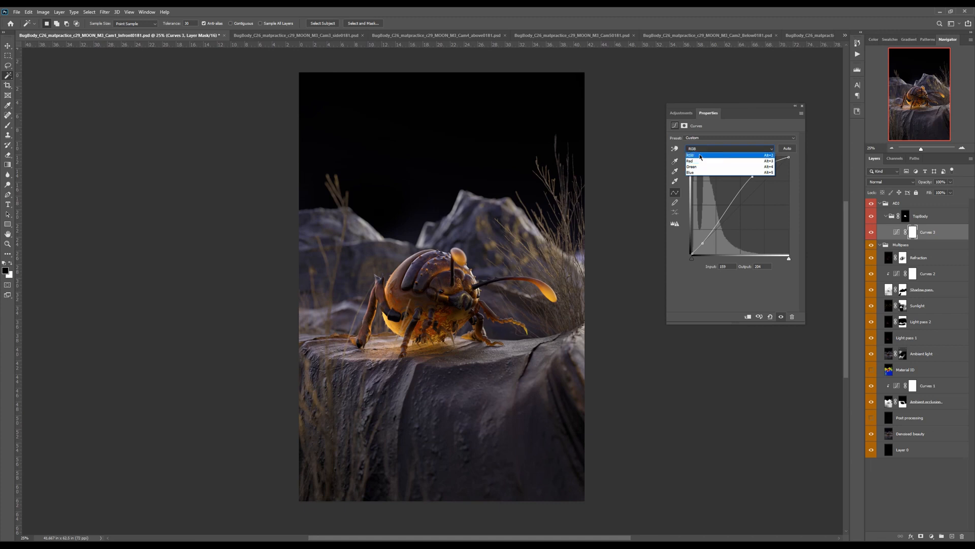
{"action": "left_click", "coordinate": [695, 161]}
{"action": "mouse_move", "coordinate": [789, 157]}
{"action": "left_mouse_down"}
{"action": "mouse_move", "coordinate": [742, 154]}
{"action": "mouse_move", "coordinate": [777, 153]}
{"action": "mouse_move", "coordinate": [807, 180]}
{"action": "mouse_move", "coordinate": [807, 162]}
{"action": "left_mouse_up"}
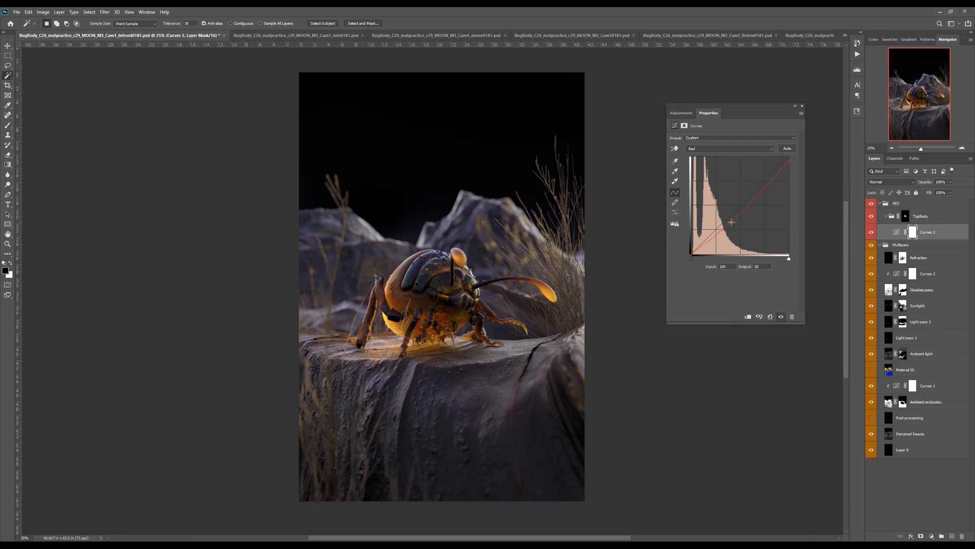
{"action": "left_click_drag", "start_coordinate": [732, 223], "coordinate": [728, 216]}
{"action": "key", "text": "ctrl+plus"}
{"action": "key", "text": "ctrl+plus"}
{"action": "key", "text": "ctrl+plus"}
{"action": "left_click_drag", "start_coordinate": [690, 253], "coordinate": [686, 247]}
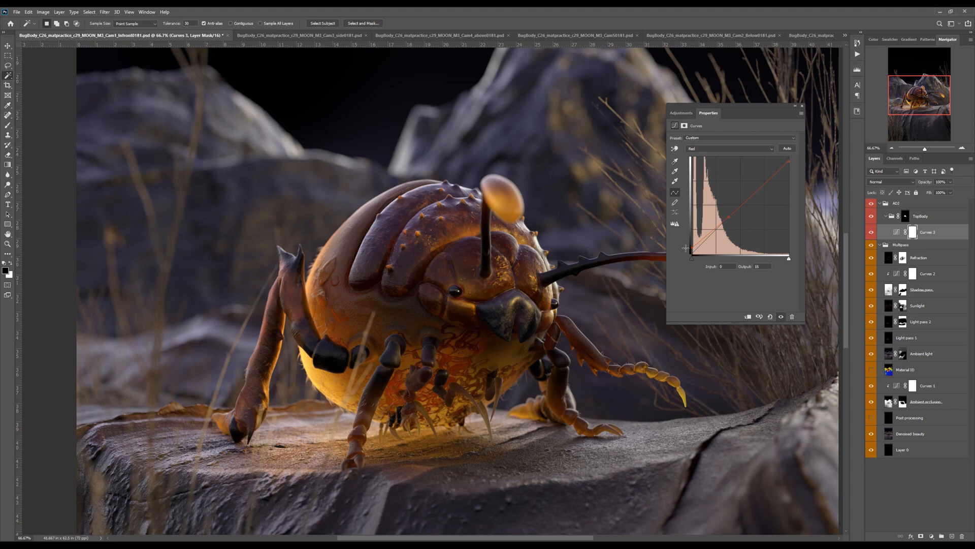
{"action": "left_click_drag", "start_coordinate": [685, 249], "coordinate": [693, 254]}
{"action": "left_click", "coordinate": [730, 213]}
{"action": "mouse_move", "coordinate": [793, 168]}
{"action": "left_mouse_down"}
{"action": "mouse_move", "coordinate": [780, 150]}
{"action": "mouse_move", "coordinate": [793, 149]}
{"action": "left_mouse_up"}
Step: Slightly lower the highlights of the TopBody Curves adjustment's Green channel and fine-tune its midtones
{"action": "left_click", "coordinate": [772, 149]}
{"action": "left_click", "coordinate": [750, 157]}
{"action": "mouse_move", "coordinate": [788, 159]}
{"action": "left_mouse_down"}
{"action": "mouse_move", "coordinate": [777, 153]}
{"action": "mouse_move", "coordinate": [800, 162]}
{"action": "left_mouse_up"}
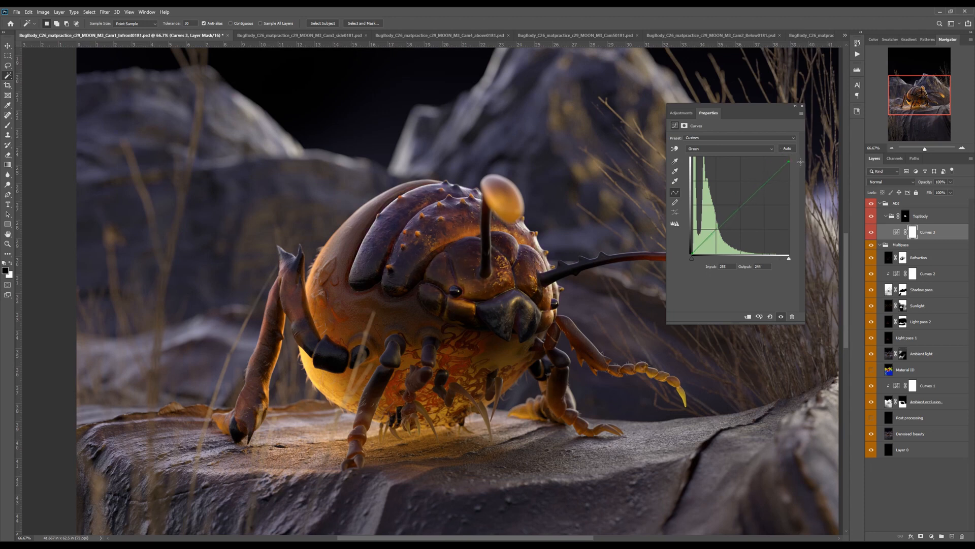
{"action": "left_click", "coordinate": [724, 221]}
{"action": "left_click_drag", "start_coordinate": [725, 221], "coordinate": [725, 222]}
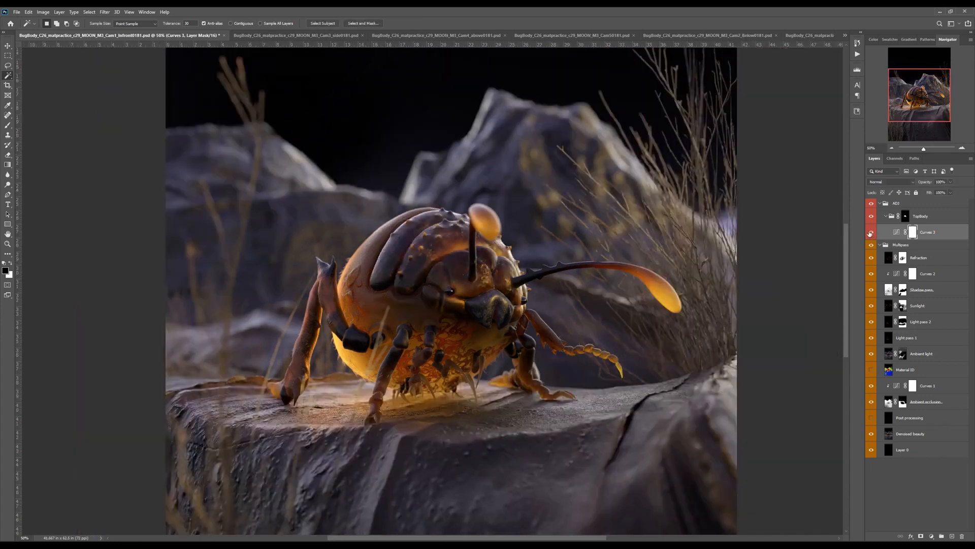
Step: Isolate the Material ID pass, select the bug's orange back body, and show the full composite again
{"action": "left_click", "coordinate": [870, 374]}
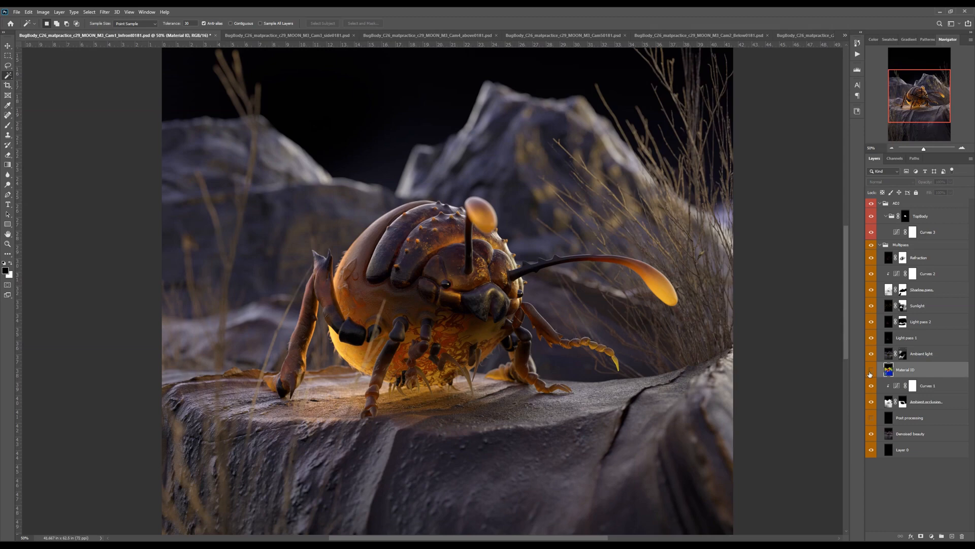
{"action": "left_click", "coordinate": [871, 371], "text": "alt"}
{"action": "left_click", "coordinate": [380, 301]}
{"action": "left_click", "coordinate": [872, 371], "text": "alt"}
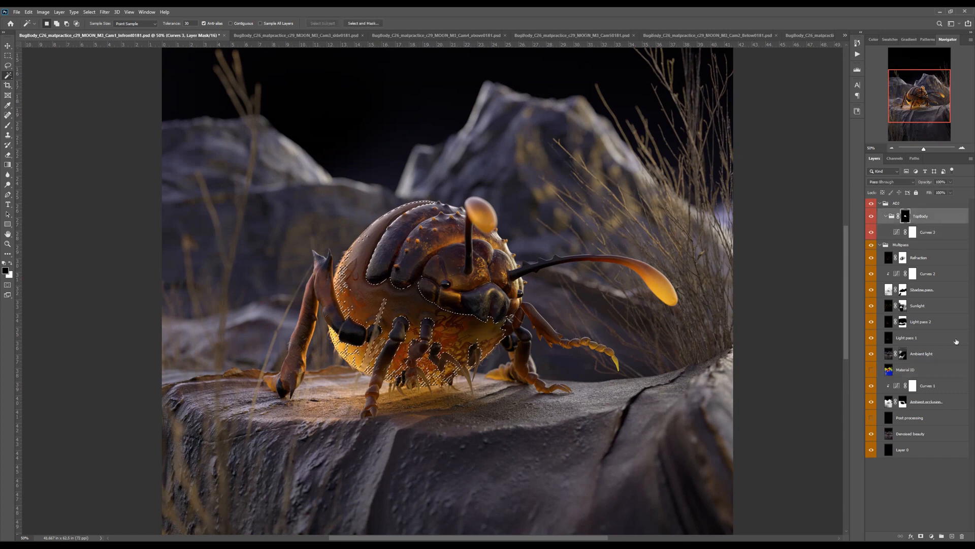
Step: Create a group named BackBody in ADJ, mask it with the body selection, and inspect the mask
{"action": "key", "text": "ctrl+g"}
{"action": "double_click", "coordinate": [907, 212]}
{"action": "type", "text": "BackBody"}
{"action": "key", "text": "Return"}
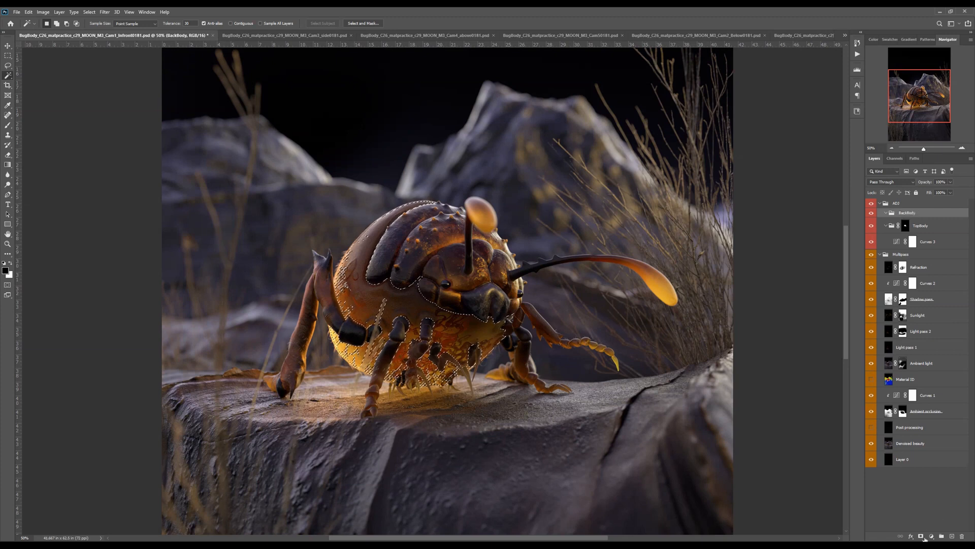
{"action": "left_click", "coordinate": [922, 537]}
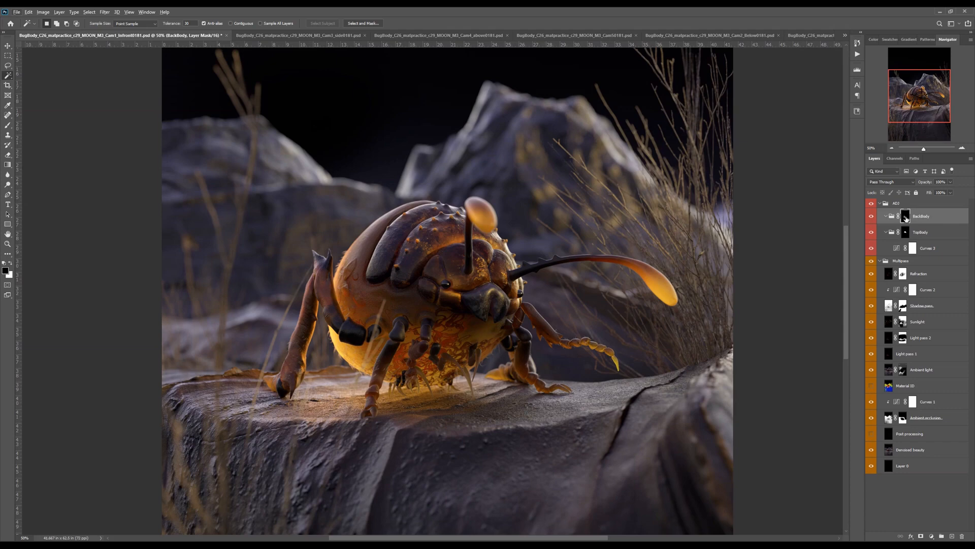
{"action": "left_click", "coordinate": [906, 218], "text": "alt"}
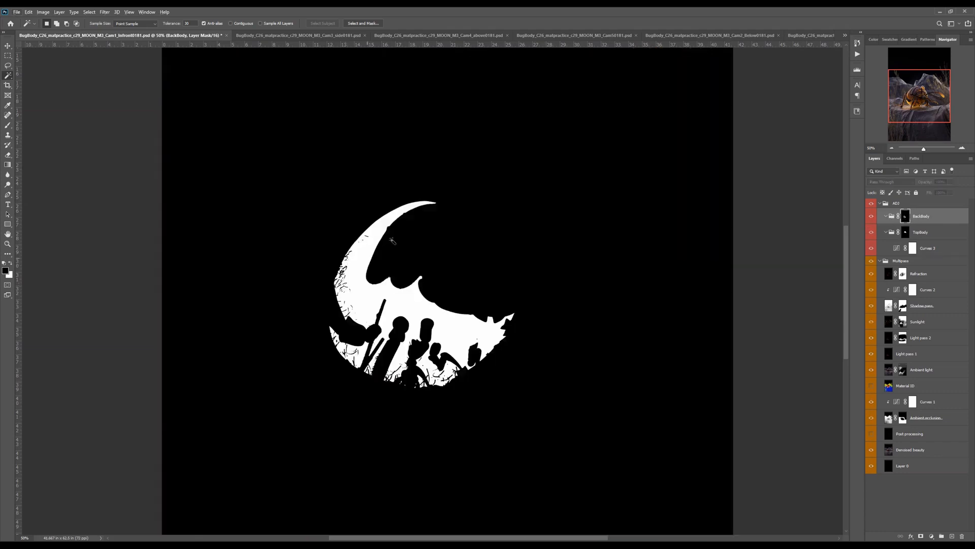
{"action": "left_click", "coordinate": [904, 220], "text": "alt"}
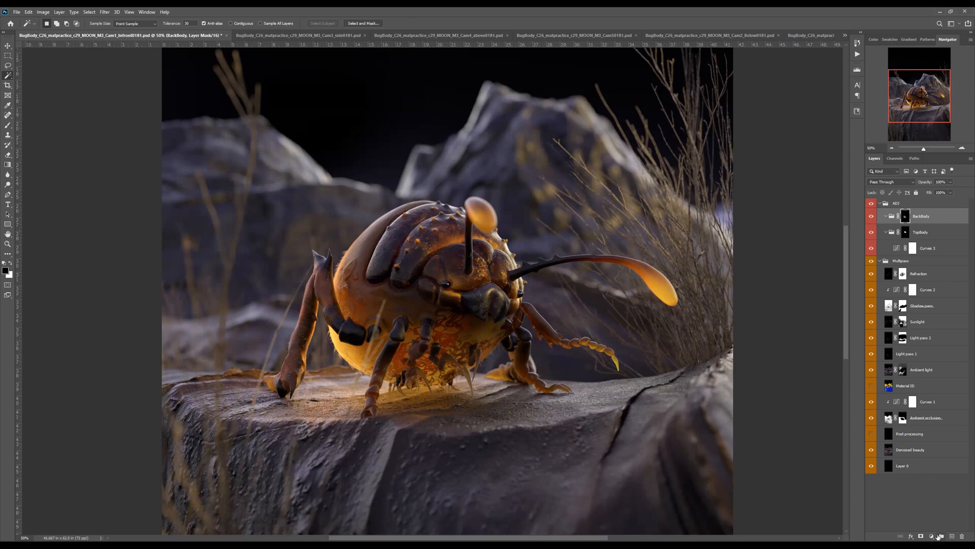
Step: Add a Curves adjustment inside BackBody and gently raise the RGB highlights with an anchor point in the shadows
{"action": "left_click", "coordinate": [932, 536]}
{"action": "left_click", "coordinate": [933, 440]}
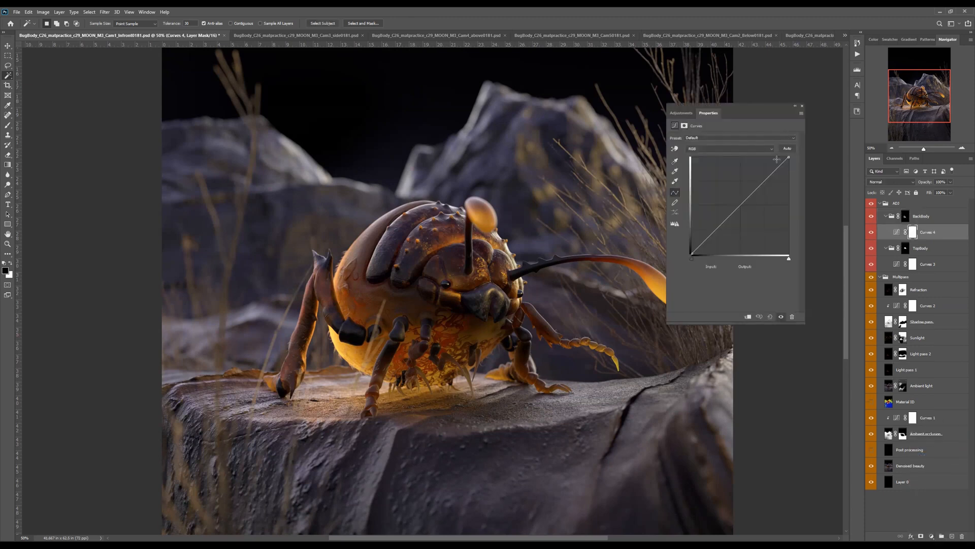
{"action": "left_click_drag", "start_coordinate": [754, 187], "coordinate": [754, 184]}
{"action": "left_click_drag", "start_coordinate": [709, 234], "coordinate": [710, 237]}
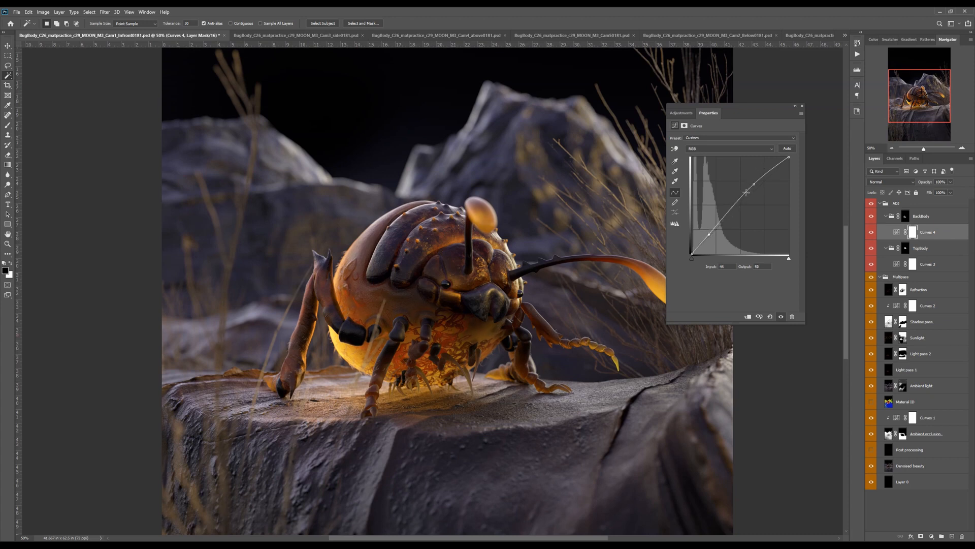
{"action": "mouse_move", "coordinate": [754, 184]}
{"action": "left_mouse_down"}
{"action": "mouse_move", "coordinate": [759, 191]}
{"action": "mouse_move", "coordinate": [753, 185]}
{"action": "left_mouse_up"}
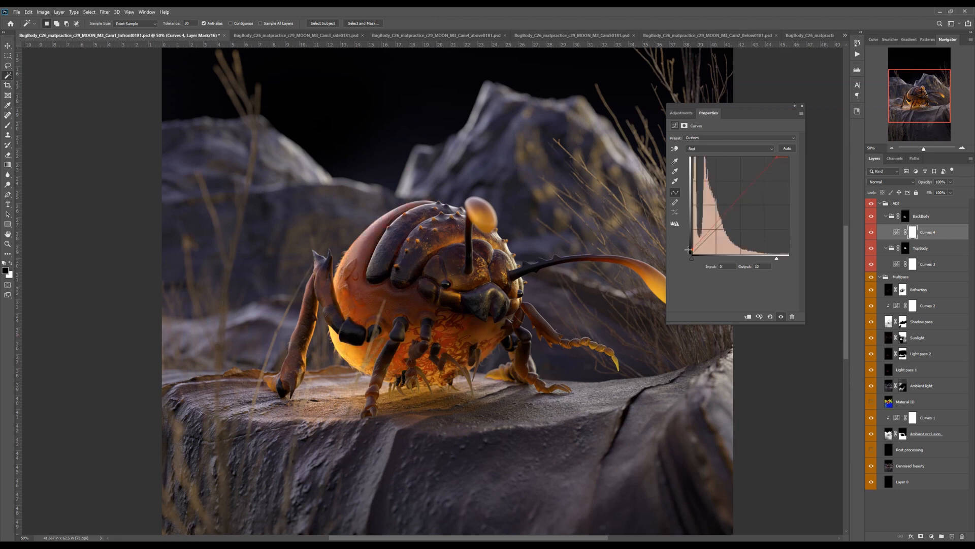
Step: Fine-tune the black point of the Red channel in the BackBody Curves adjustment
{"action": "left_click_drag", "start_coordinate": [687, 250], "coordinate": [688, 246]}
{"action": "left_click_drag", "start_coordinate": [691, 247], "coordinate": [692, 249]}
{"action": "left_click_drag", "start_coordinate": [692, 252], "coordinate": [696, 254]}
Step: Reshape the Green channel of the BackBody Curves adjustment at its black point, midtones and highlights
{"action": "key", "text": "alt+4"}
{"action": "left_click_drag", "start_coordinate": [720, 224], "coordinate": [722, 225]}
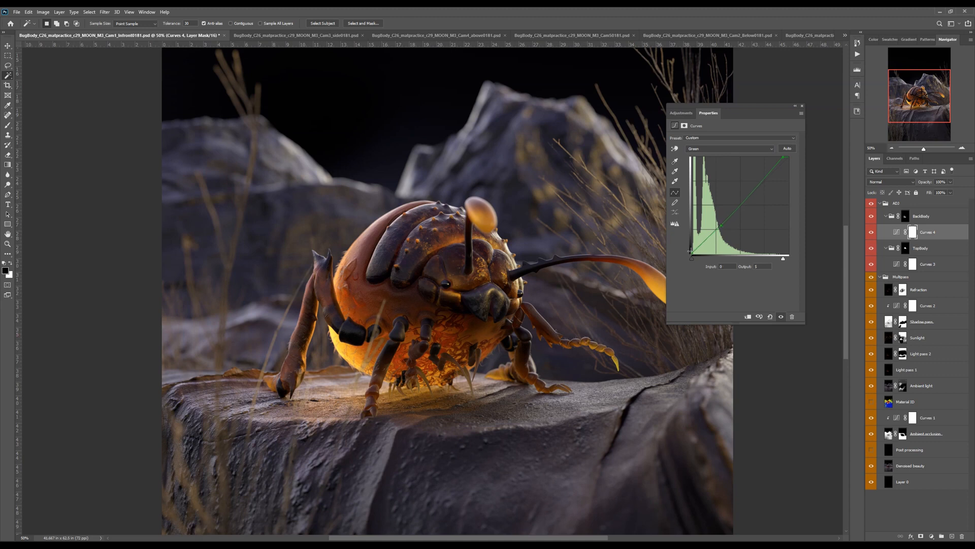
{"action": "left_click_drag", "start_coordinate": [692, 253], "coordinate": [693, 258]}
{"action": "left_click", "coordinate": [721, 225]}
{"action": "left_click_drag", "start_coordinate": [720, 223], "coordinate": [721, 225]}
{"action": "left_click", "coordinate": [755, 184]}
{"action": "left_click_drag", "start_coordinate": [755, 184], "coordinate": [759, 183]}
Step: Adjust the Blue channel of the BackBody Curves adjustment in the shadows and highlights, then close the adjustment's settings
{"action": "left_click", "coordinate": [729, 148]}
{"action": "left_click", "coordinate": [730, 171]}
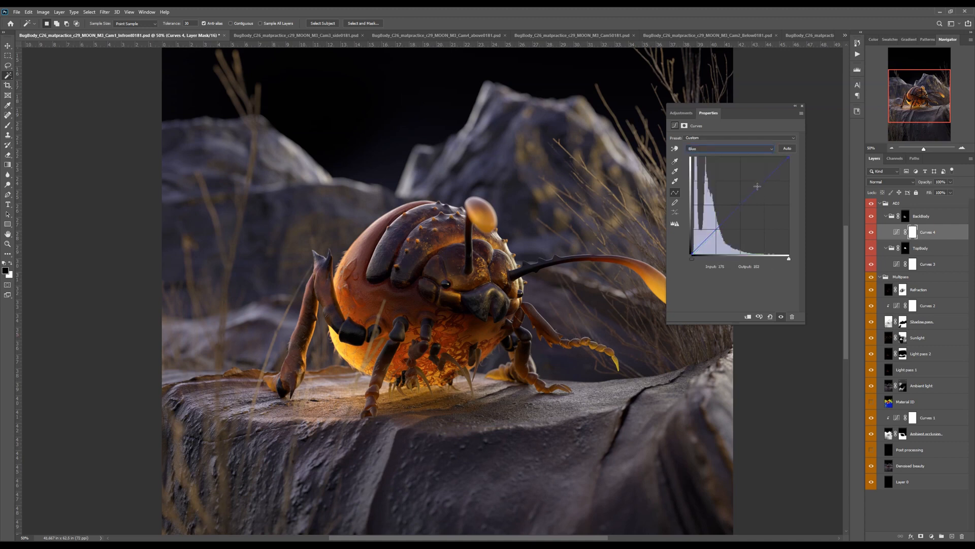
{"action": "left_click_drag", "start_coordinate": [757, 186], "coordinate": [761, 191]}
{"action": "left_click_drag", "start_coordinate": [706, 242], "coordinate": [705, 241]}
{"action": "left_click", "coordinate": [692, 254]}
{"action": "left_click_drag", "start_coordinate": [789, 157], "coordinate": [790, 156]}
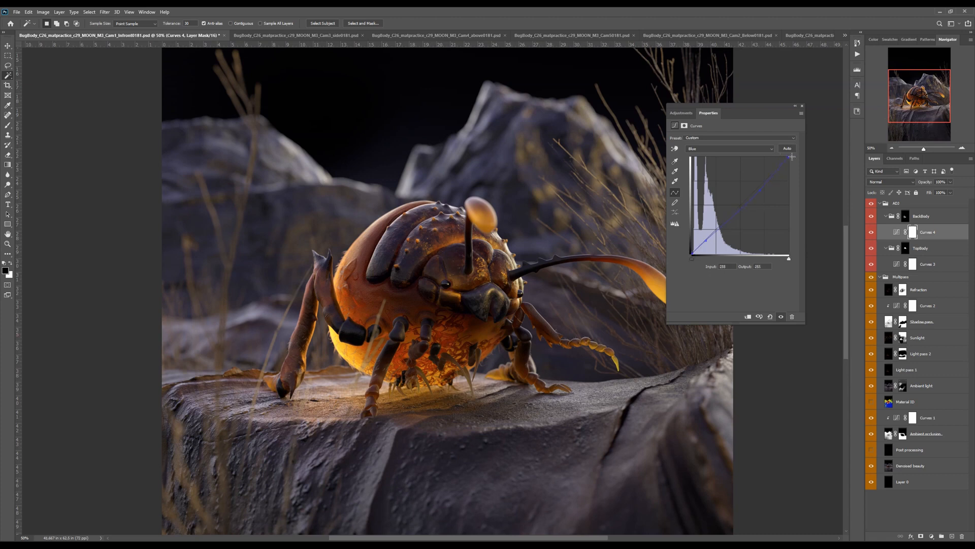
{"action": "left_click", "coordinate": [800, 108]}
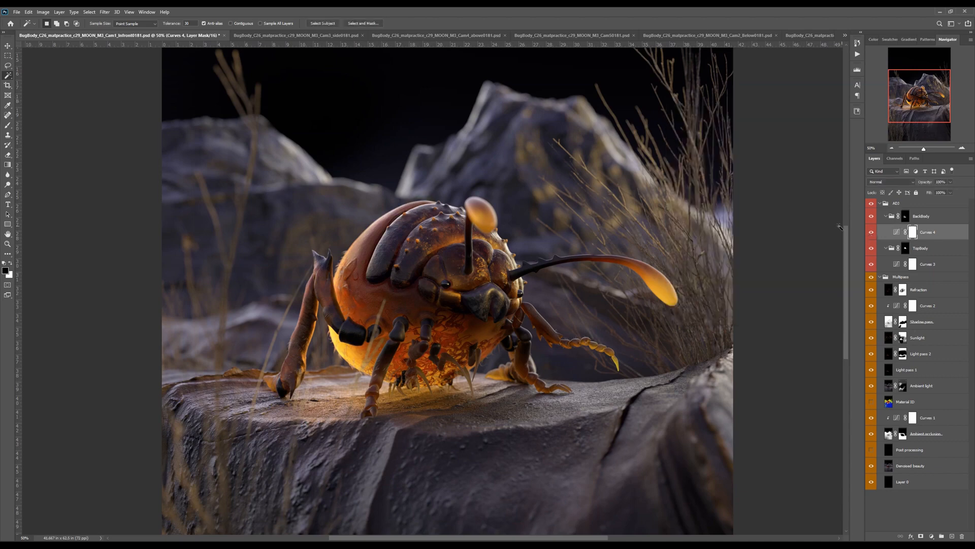
Step: Compare the bug with and without the BackBody Curves adjustment
{"action": "key", "text": "ctrl+minus"}
{"action": "left_click", "coordinate": [872, 234]}
{"action": "left_click", "coordinate": [872, 233]}
{"action": "left_click_drag", "start_coordinate": [532, 284], "coordinate": [523, 278]}
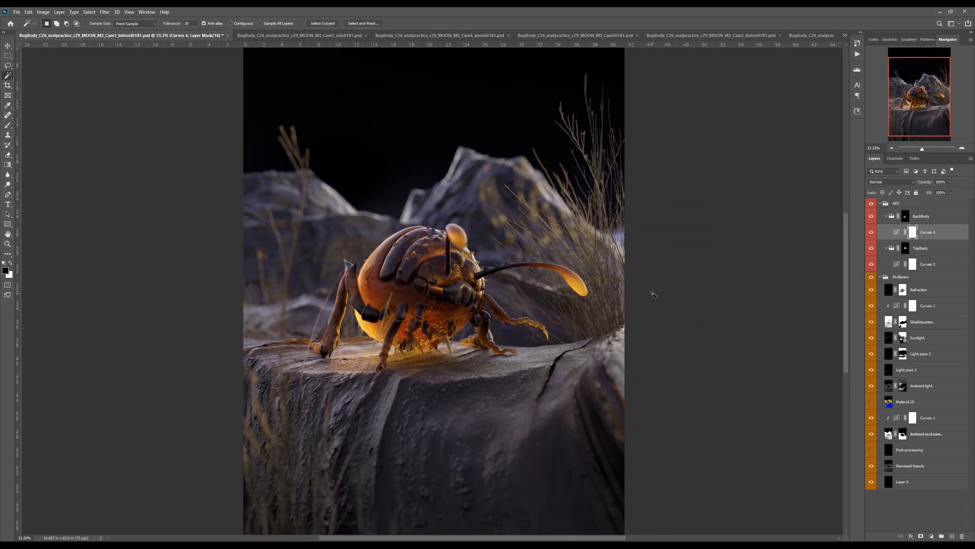
{"action": "left_click_drag", "start_coordinate": [578, 331], "coordinate": [568, 324]}
Step: Isolate the Material ID pass and select the bug's purple antennae
{"action": "key", "text": "ctrl+minus"}
{"action": "left_click", "coordinate": [872, 402], "text": "alt"}
{"action": "left_click", "coordinate": [889, 402]}
{"action": "left_click", "coordinate": [514, 272]}
{"action": "key", "text": "ctrl+plus"}
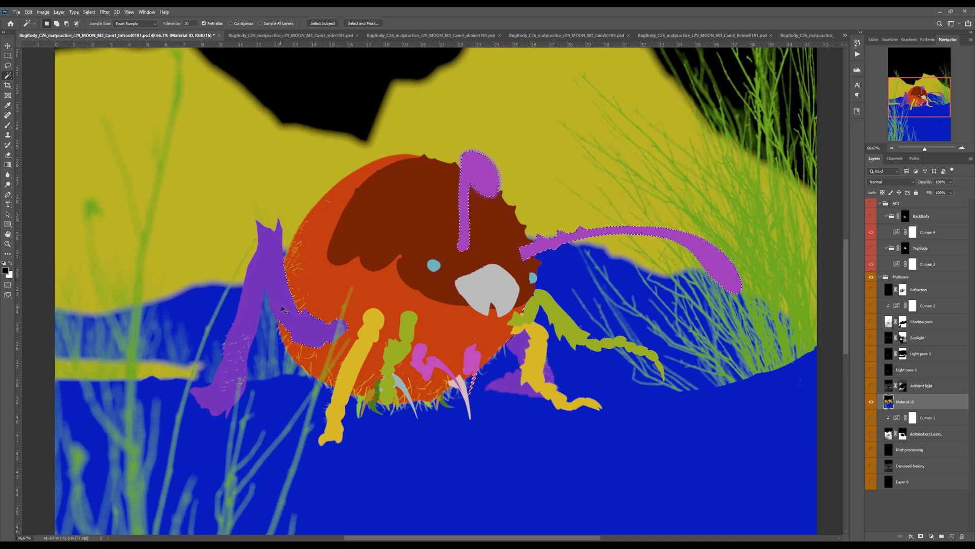
Step: Clear the selection and reselect the purple antennae with a lower Magic Wand tolerance, trying 20
{"action": "key", "text": "ctrl+d"}
{"action": "key", "text": "ctrl+f"}
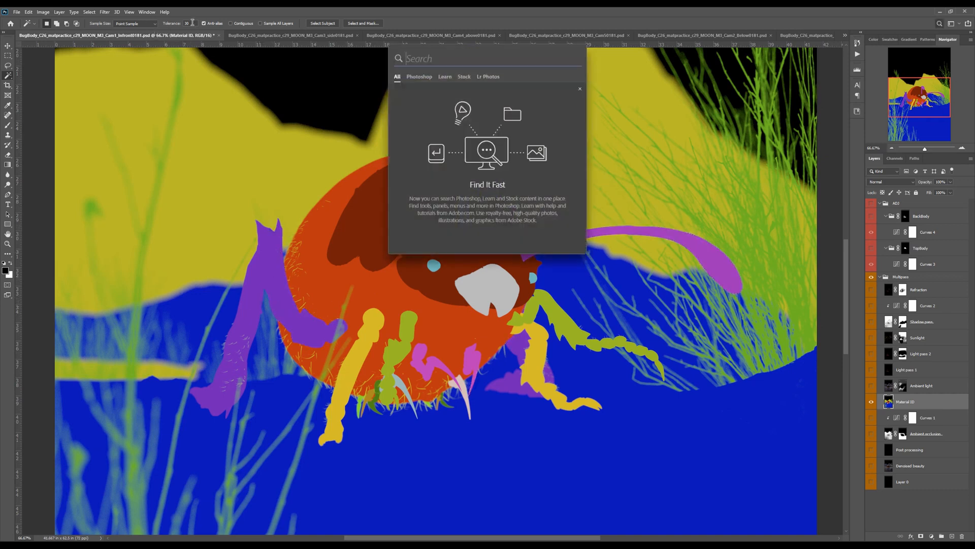
{"action": "left_click", "coordinate": [452, 23]}
{"action": "left_click", "coordinate": [189, 24]}
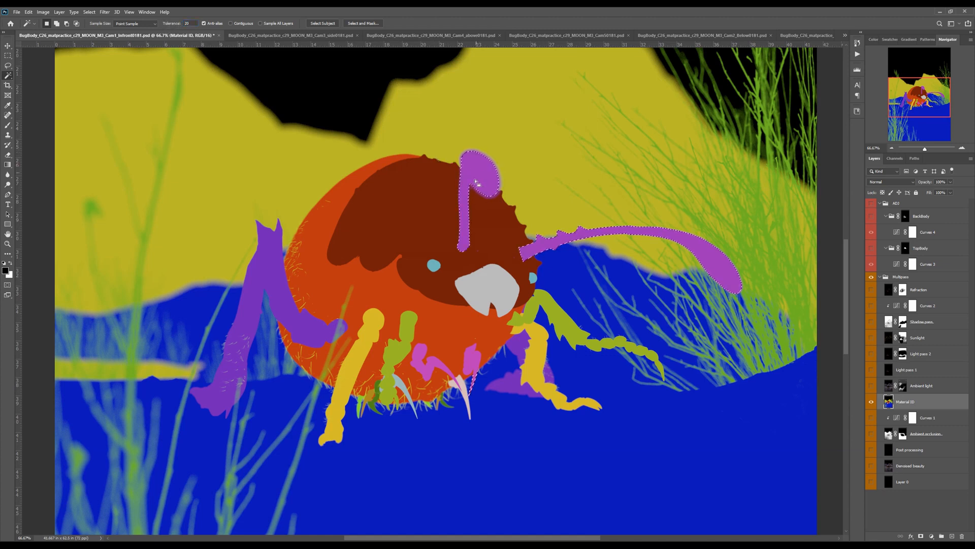
{"action": "key", "text": "ctrl+d"}
{"action": "left_click", "coordinate": [174, 24]}
{"action": "key", "text": "Return"}
{"action": "left_click", "coordinate": [477, 172]}
Step: Subtract the small stray area near the mouthparts from the antennae selection with the Lasso and show the full composite again
{"action": "key", "text": "l"}
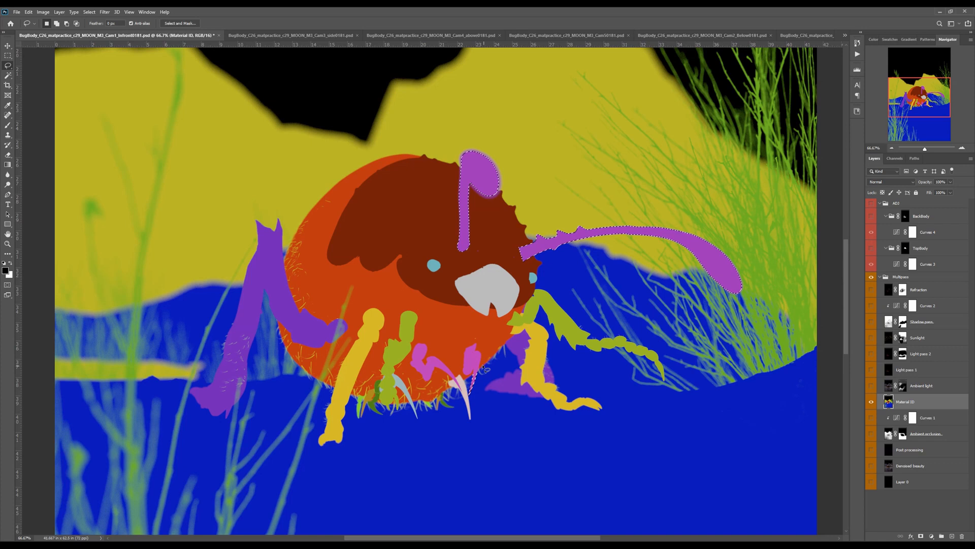
{"action": "key", "text": "alt"}
{"action": "mouse_move", "coordinate": [463, 365]}
{"action": "left_mouse_down"}
{"action": "mouse_move", "coordinate": [500, 389]}
{"action": "mouse_move", "coordinate": [490, 362]}
{"action": "mouse_move", "coordinate": [475, 358]}
{"action": "mouse_move", "coordinate": [474, 373]}
{"action": "left_mouse_up"}
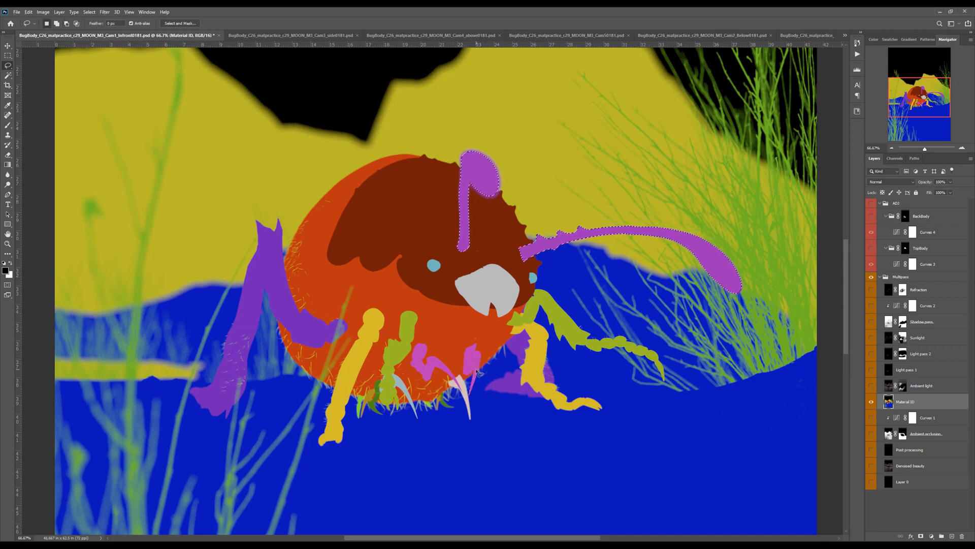
{"action": "key", "text": "alt"}
{"action": "mouse_move", "coordinate": [491, 345]}
{"action": "left_mouse_down"}
{"action": "mouse_move", "coordinate": [445, 413]}
{"action": "mouse_move", "coordinate": [468, 339]}
{"action": "mouse_move", "coordinate": [500, 369]}
{"action": "mouse_move", "coordinate": [454, 341]}
{"action": "left_mouse_up"}
{"action": "left_click", "coordinate": [872, 403], "text": "alt"}
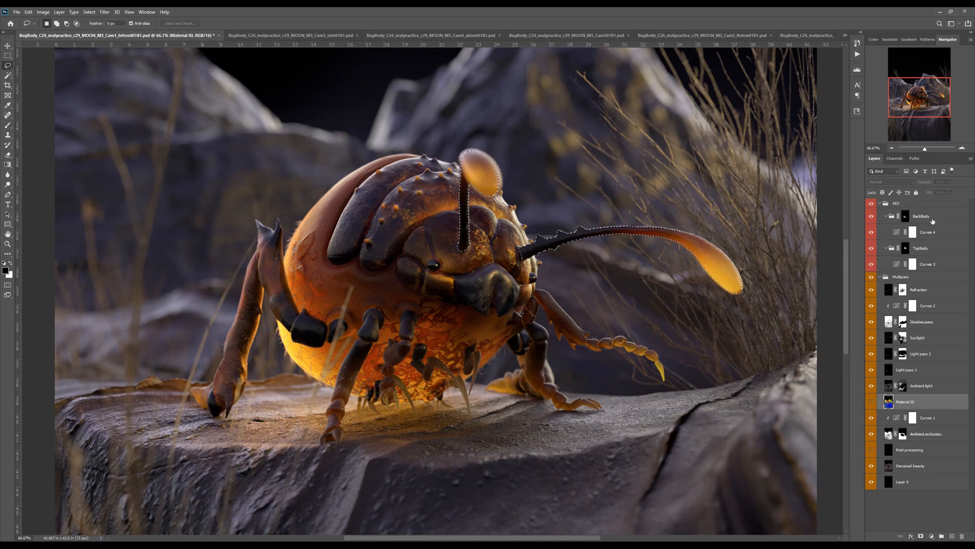
Step: Create a group named Antenna above the BackBody group and mask it with the antennae selection
{"action": "left_click", "coordinate": [925, 219]}
{"action": "left_click", "coordinate": [943, 536]}
{"action": "double_click", "coordinate": [907, 214]}
{"action": "type", "text": "Antenna"}
{"action": "key", "text": "Return"}
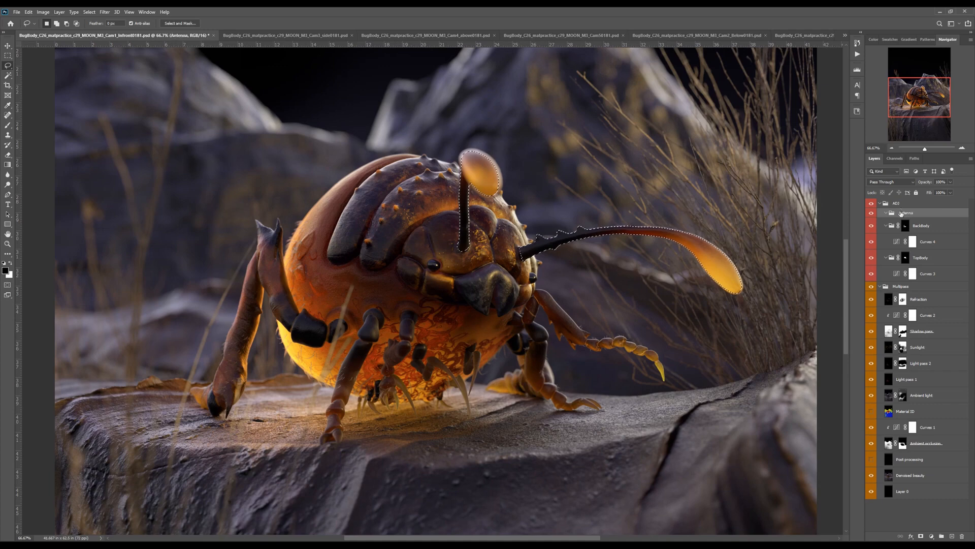
{"action": "left_click", "coordinate": [921, 536]}
Step: Inspect the Antenna group's mask at 100% and compare it with the antennae in the composite
{"action": "left_click", "coordinate": [907, 217], "text": "alt"}
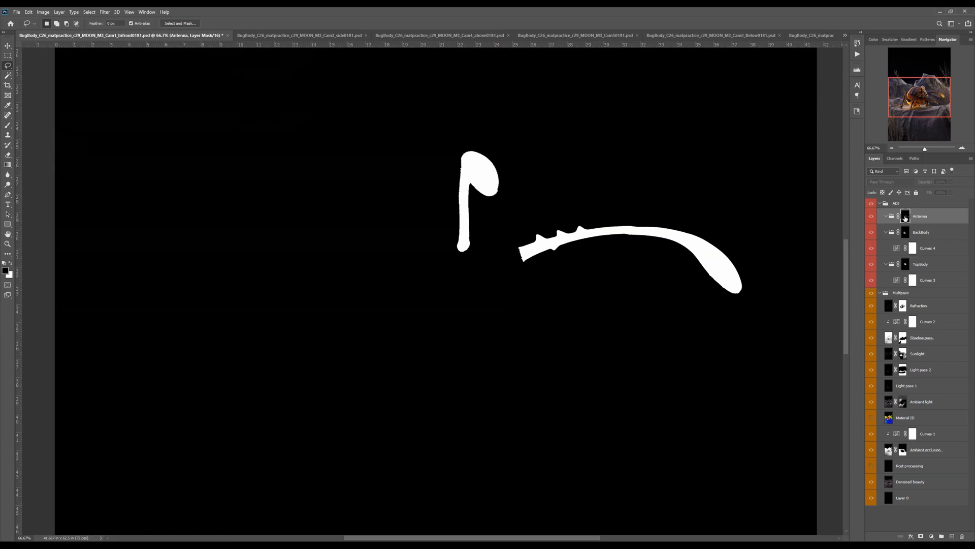
{"action": "key", "text": "ctrl+1"}
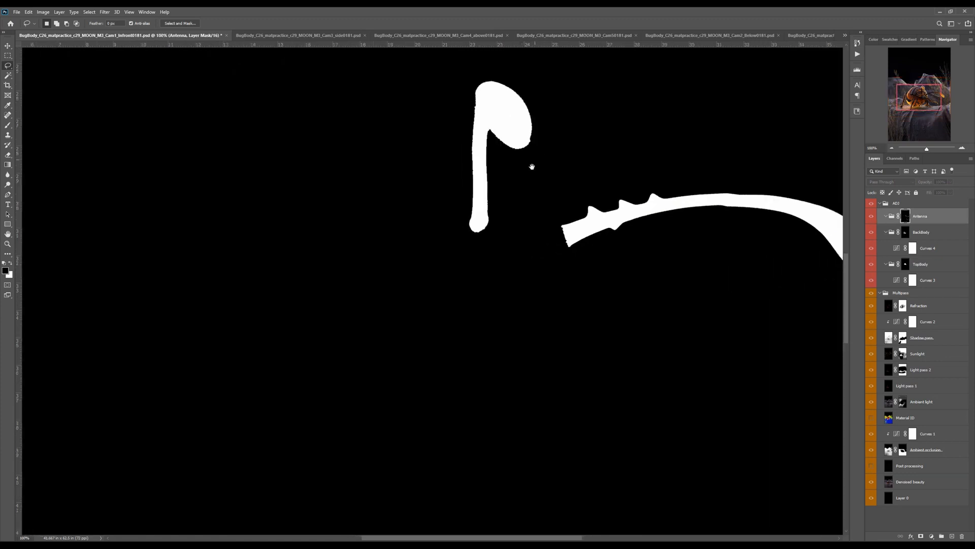
{"action": "left_click_drag", "start_coordinate": [529, 157], "coordinate": [464, 211]}
{"action": "left_click", "coordinate": [904, 217], "text": "alt"}
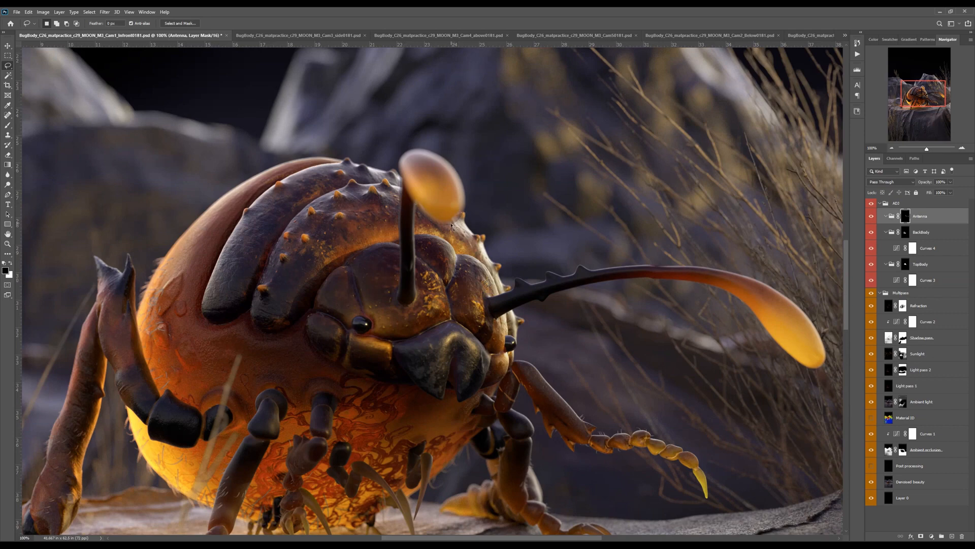
{"action": "mouse_move", "coordinate": [456, 223]}
{"action": "left_mouse_down"}
{"action": "mouse_move", "coordinate": [481, 231]}
{"action": "mouse_move", "coordinate": [446, 232]}
{"action": "left_mouse_up"}
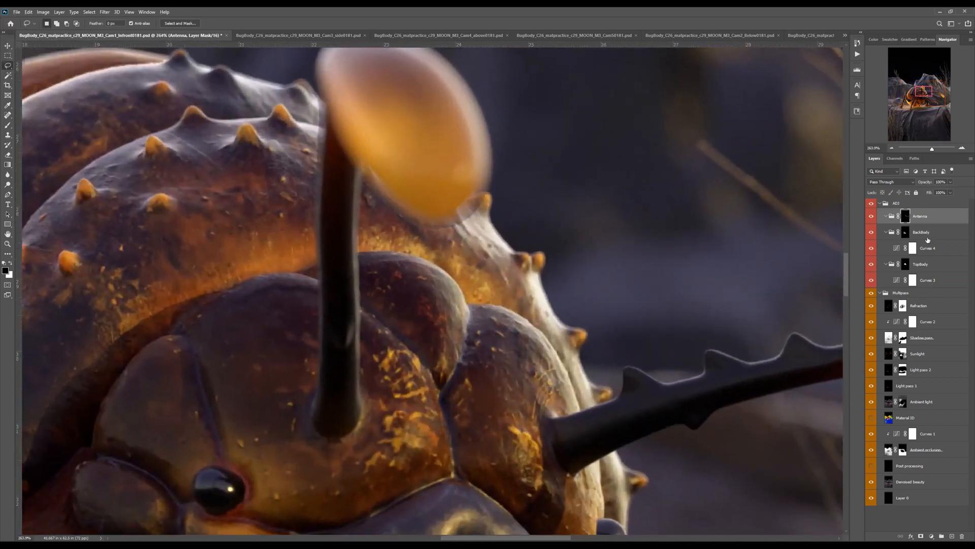
Step: Examine the TopBody group's mask edges around the antenna, comparing the mask view with the composite
{"action": "left_click", "coordinate": [905, 232], "text": "alt"}
{"action": "left_click", "coordinate": [905, 265]}
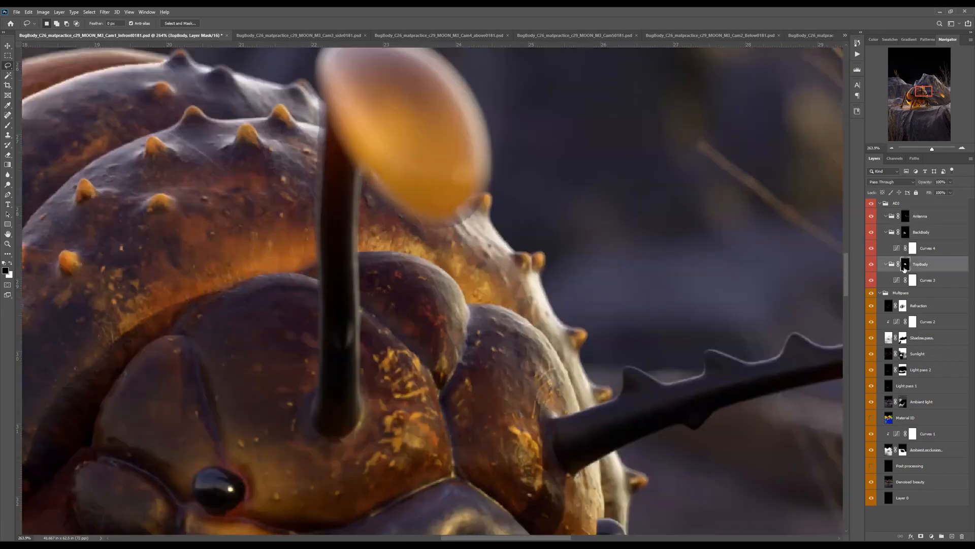
{"action": "left_click", "coordinate": [905, 264], "text": "alt"}
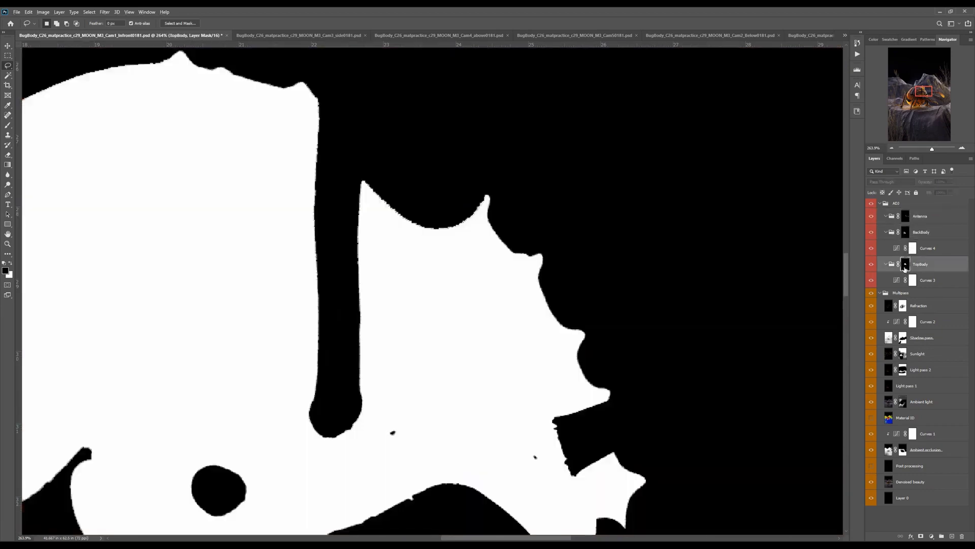
{"action": "left_click", "coordinate": [905, 267], "text": "alt"}
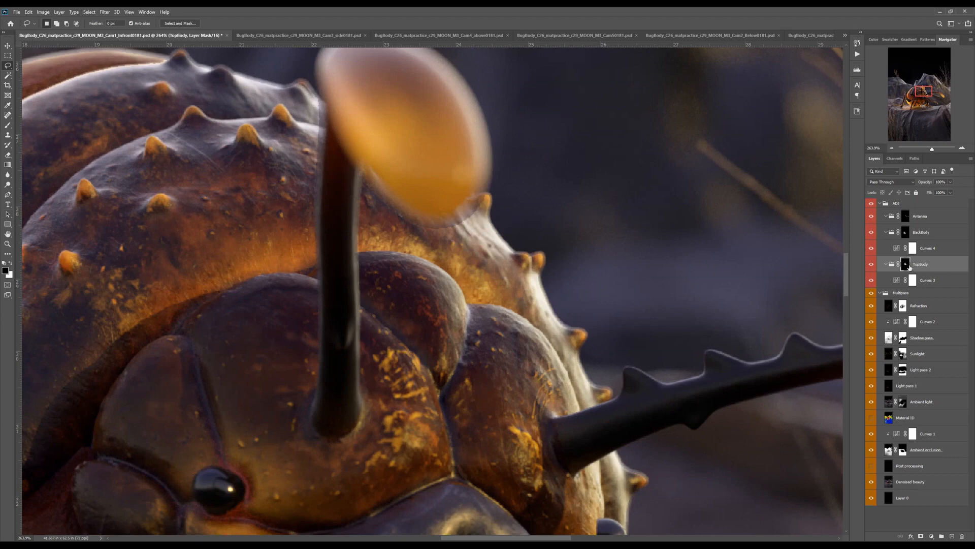
{"action": "left_click", "coordinate": [906, 265], "text": "alt"}
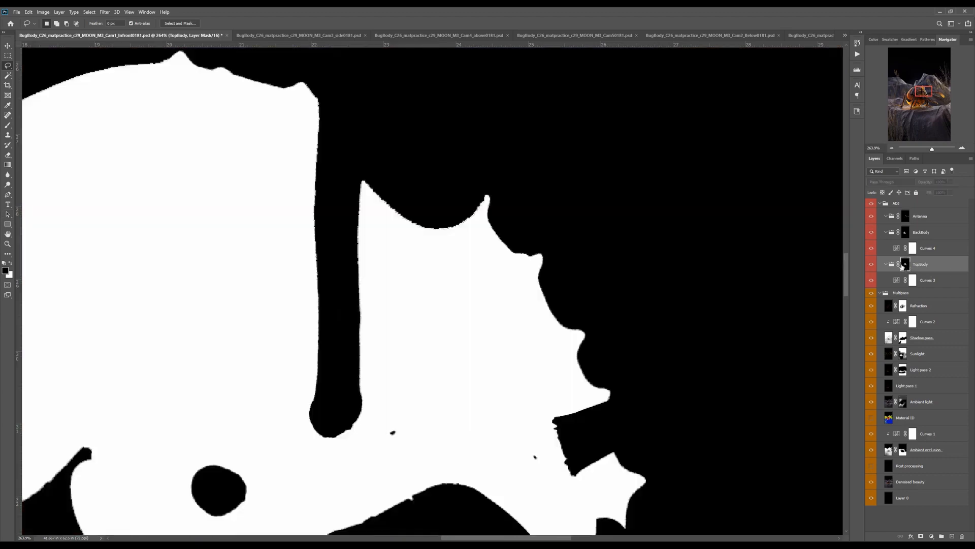
{"action": "left_click", "coordinate": [905, 266], "text": "alt"}
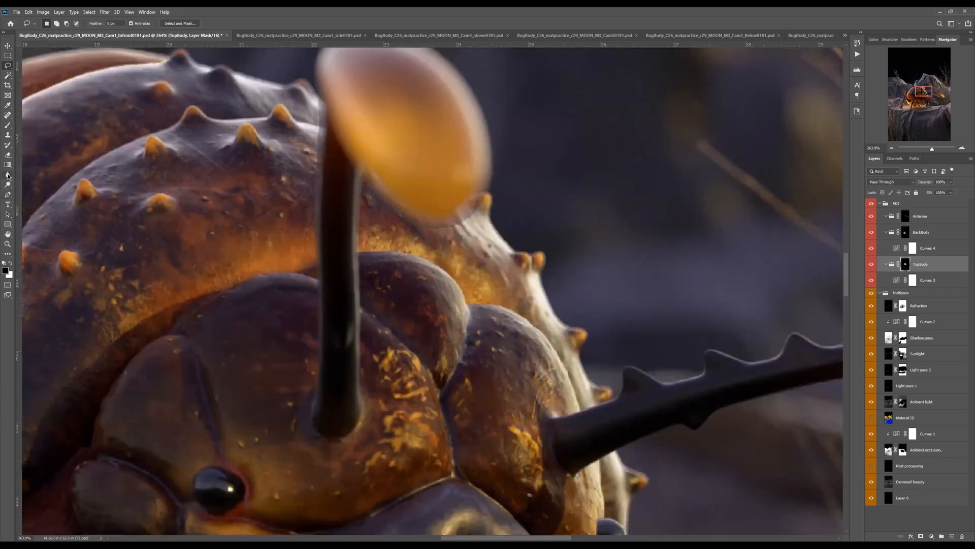
Step: Soften the TopBody mask's edges around the out-of-focus antenna with the Blur tool at 50% strength and return to the full composite
{"action": "left_click", "coordinate": [7, 176]}
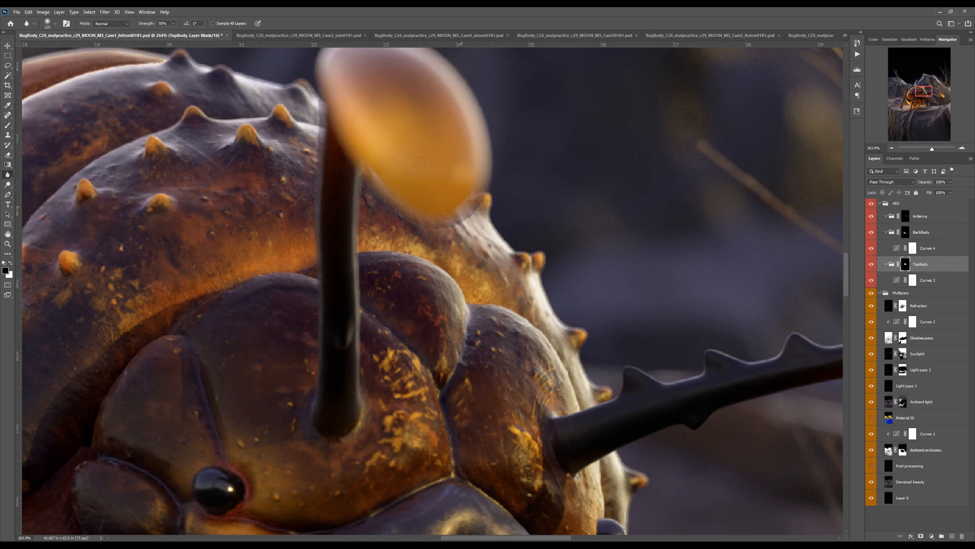
{"action": "left_click", "coordinate": [906, 266], "text": "alt"}
{"action": "left_click", "coordinate": [905, 266], "text": "alt"}
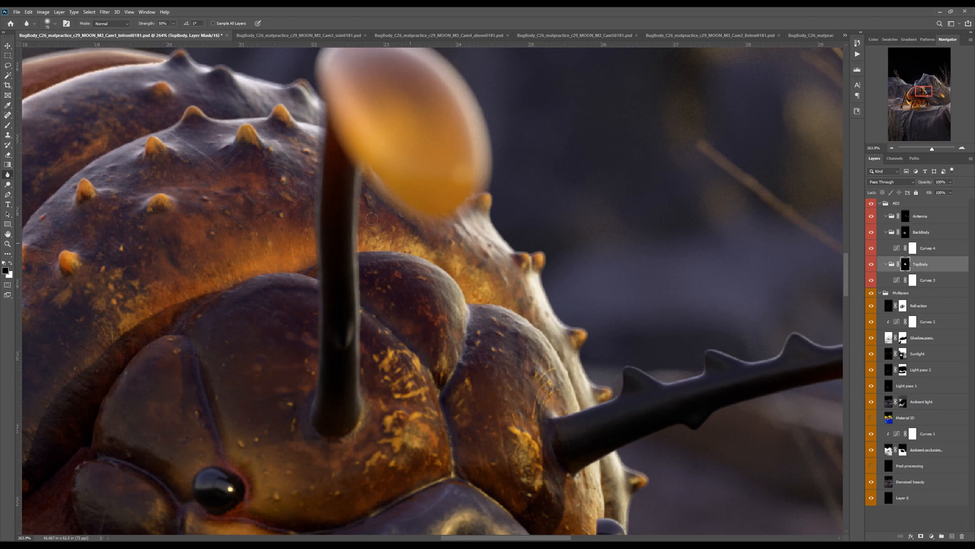
{"action": "left_click", "coordinate": [906, 265], "text": "alt"}
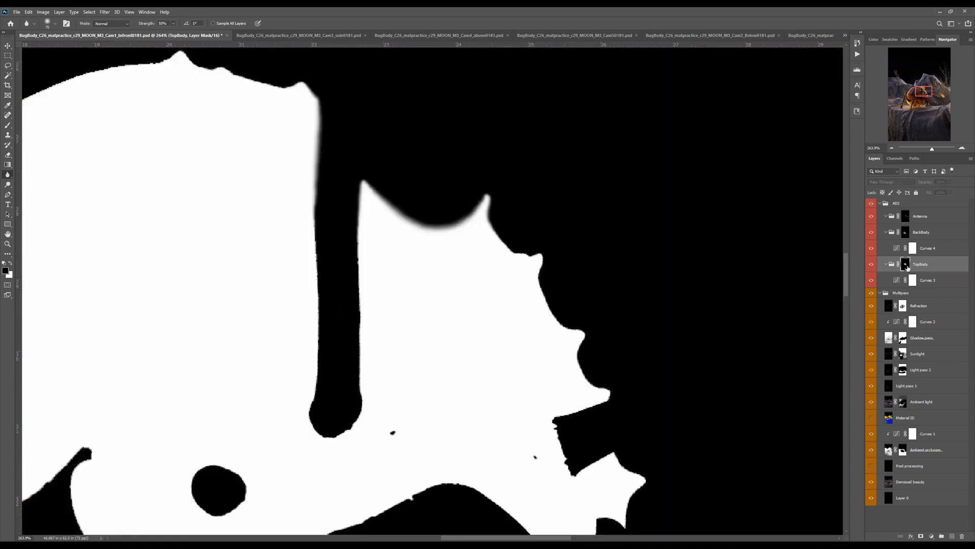
{"action": "left_click", "coordinate": [895, 269]}
{"action": "key", "text": "ctrl+minus"}
{"action": "key", "text": "ctrl+minus"}
{"action": "key", "text": "ctrl+minus"}
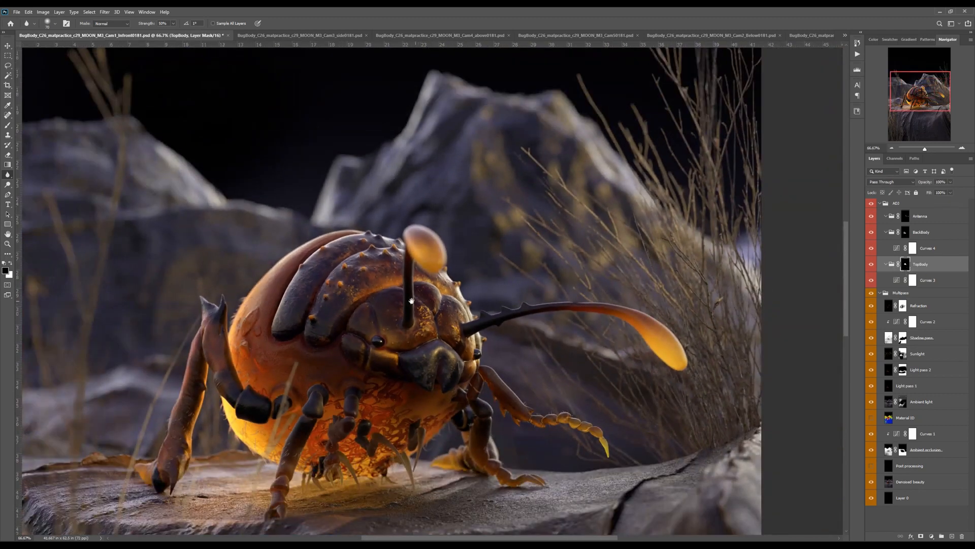
{"action": "left_click_drag", "start_coordinate": [424, 314], "coordinate": [426, 276]}
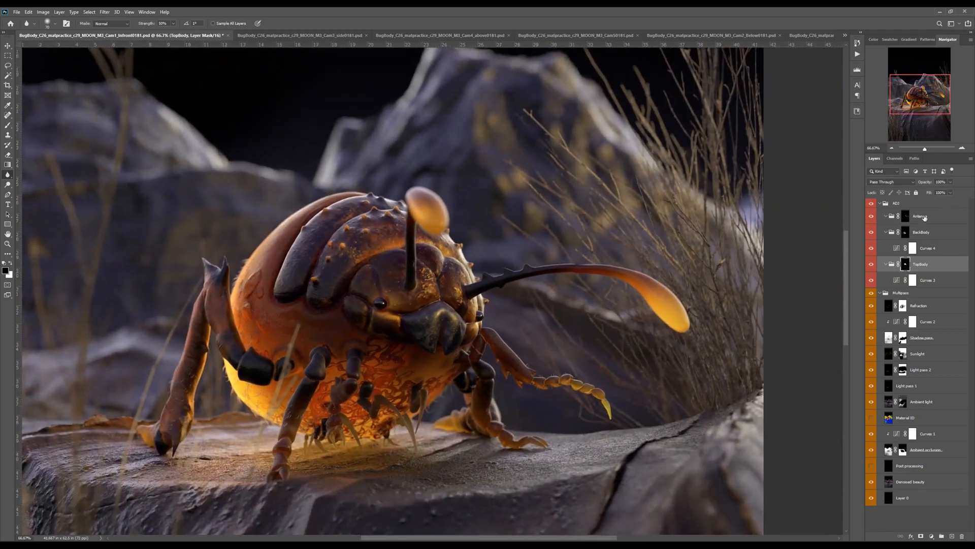
Step: View the Antenna group's mask and try strong feathering on it, up to 20 px
{"action": "left_click", "coordinate": [906, 217], "text": "alt"}
{"action": "left_click", "coordinate": [905, 219], "text": "alt"}
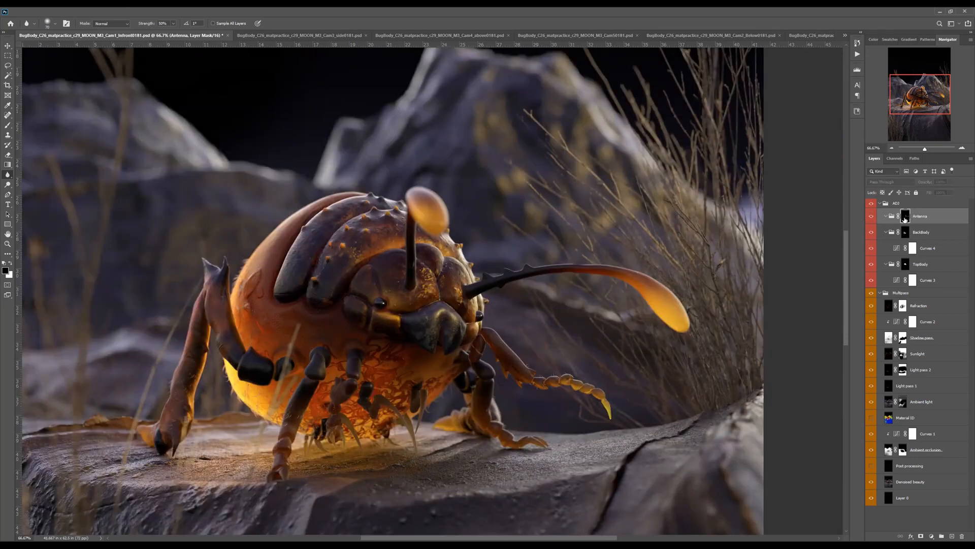
{"action": "left_click", "coordinate": [905, 220], "text": "alt"}
{"action": "left_click", "coordinate": [907, 221], "text": "alt"}
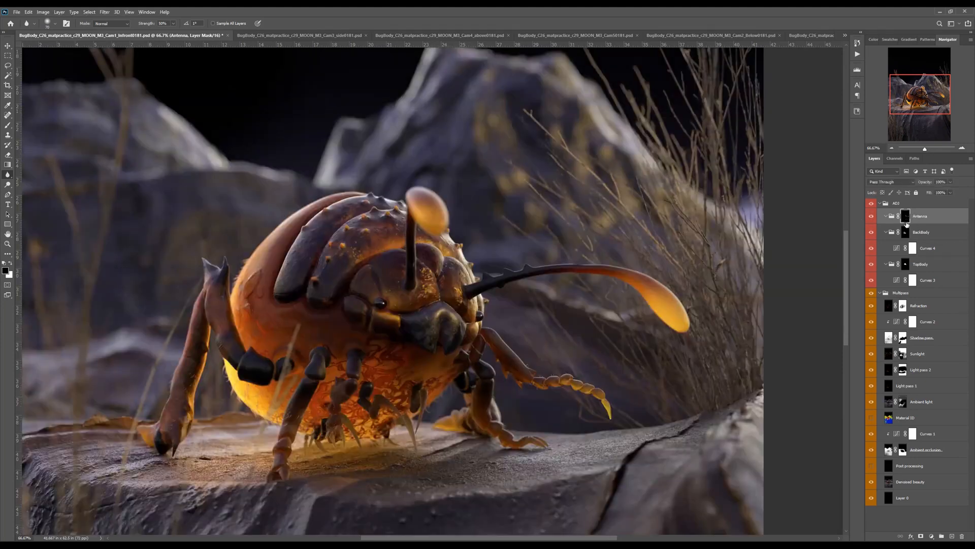
{"action": "double_click", "coordinate": [907, 218]}
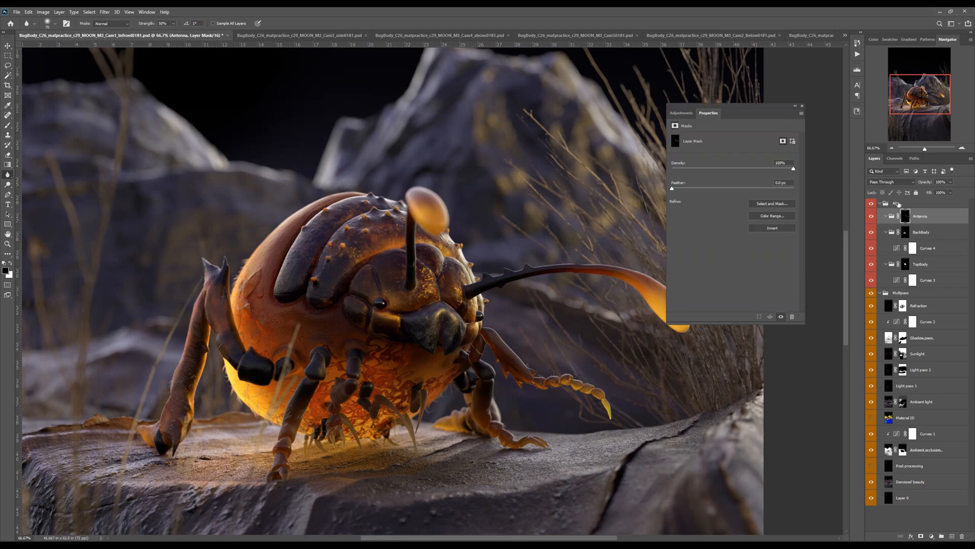
{"action": "left_click", "coordinate": [787, 182]}
{"action": "type", "text": ".5"}
{"action": "left_click", "coordinate": [905, 216], "text": "alt"}
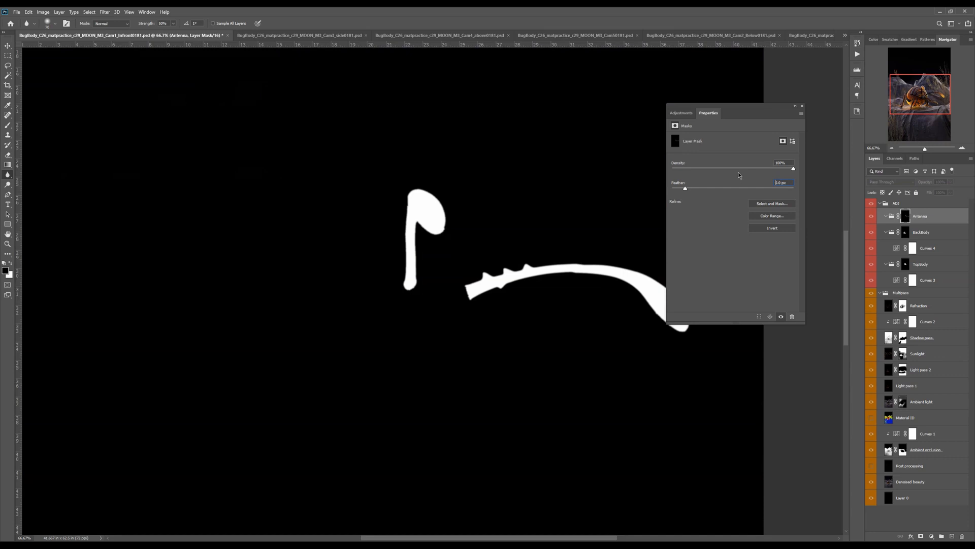
{"action": "left_click_drag", "start_coordinate": [793, 182], "coordinate": [731, 172]}
{"action": "type", "text": "20"}
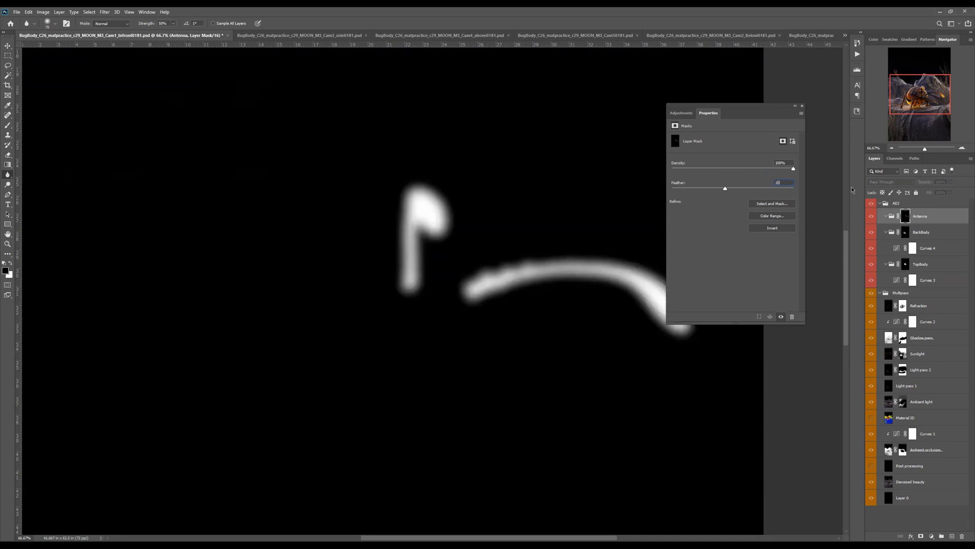
Step: Reduce the Antenna mask's feather to a slight softening, trying 0.5, 1 and 2 px, and show the composite again
{"action": "left_click_drag", "start_coordinate": [765, 104], "coordinate": [824, 91]}
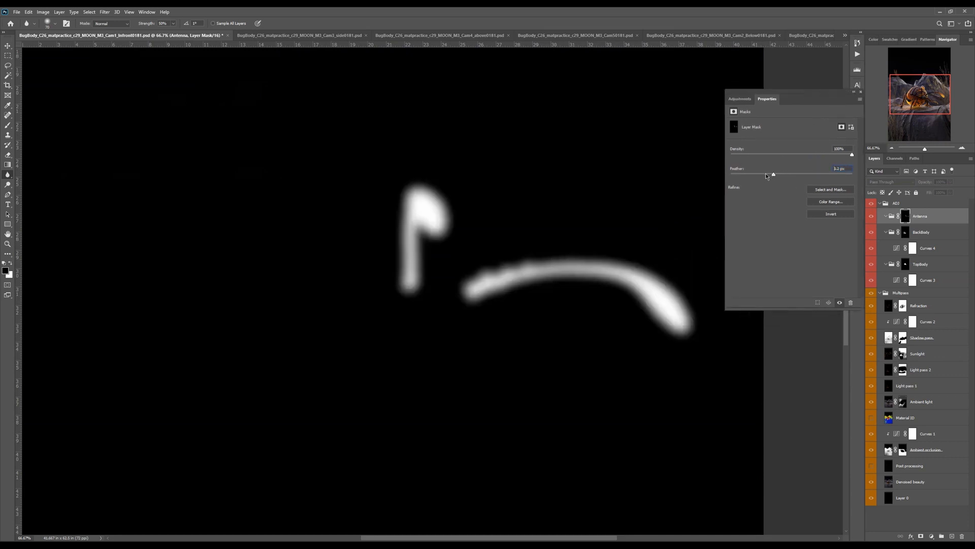
{"action": "left_click_drag", "start_coordinate": [748, 176], "coordinate": [740, 176]}
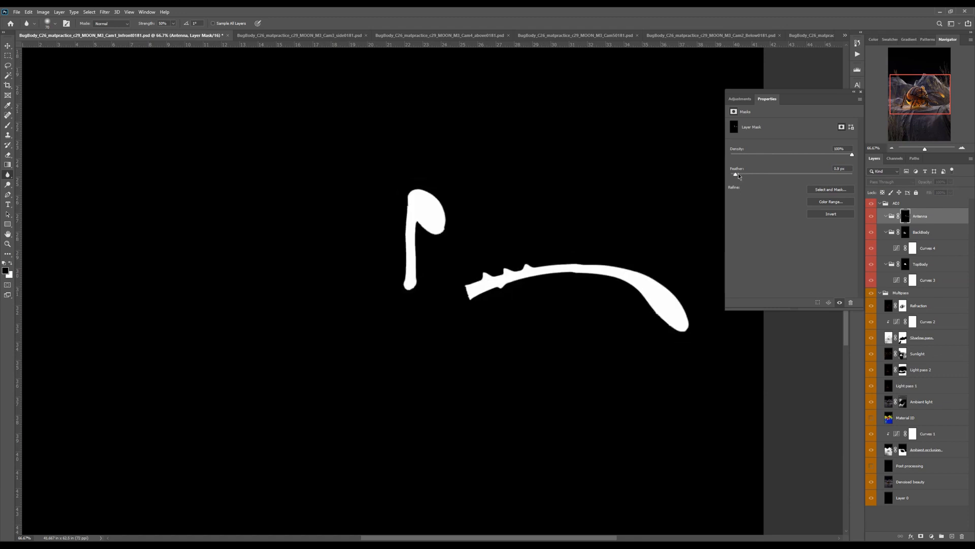
{"action": "left_click", "coordinate": [841, 169]}
{"action": "type", "text": ".5"}
{"action": "left_click_drag", "start_coordinate": [843, 168], "coordinate": [829, 142]}
{"action": "type", "text": "1"}
{"action": "key", "text": "Return"}
{"action": "type", "text": "2"}
{"action": "left_click", "coordinate": [861, 93]}
{"action": "left_click", "coordinate": [906, 217], "text": "alt"}
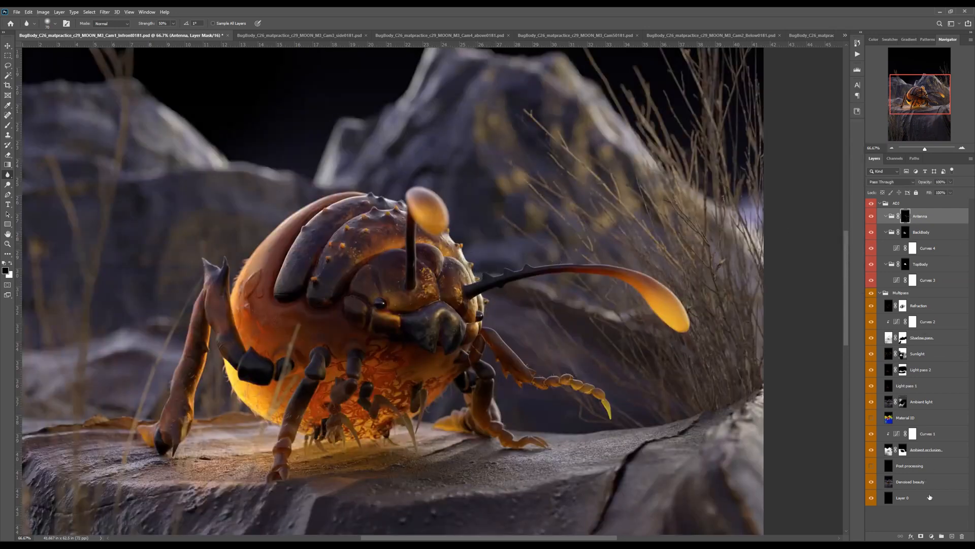
Step: Add a Curves adjustment inside the Antenna group and raise the upper midtones to brighten the antennae
{"action": "left_click", "coordinate": [931, 537]}
{"action": "left_click", "coordinate": [929, 440]}
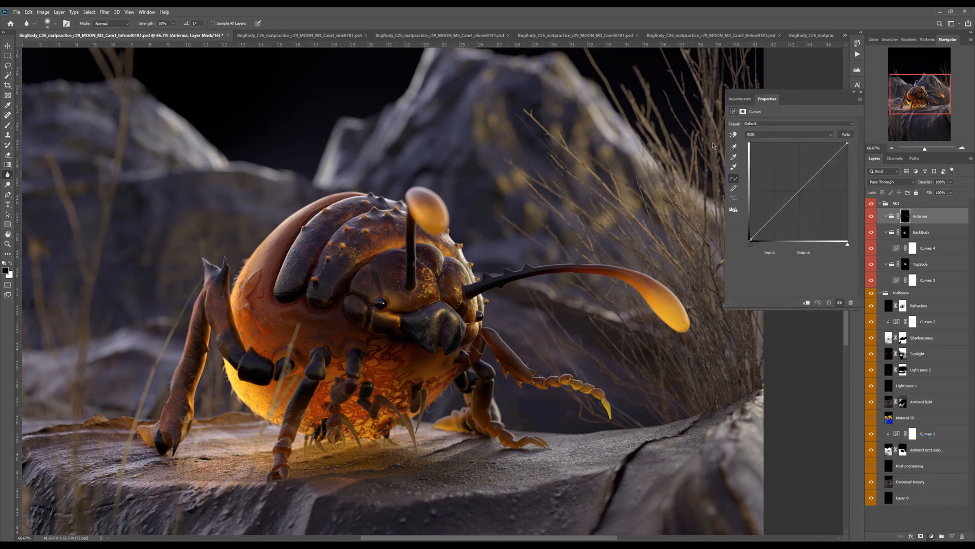
{"action": "left_click_drag", "start_coordinate": [804, 178], "coordinate": [807, 168]}
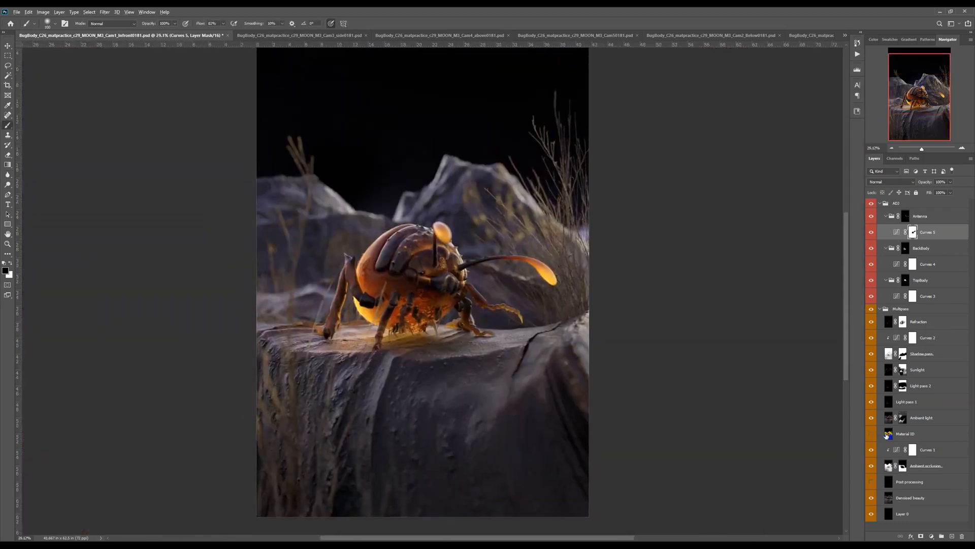
Step: Isolate the Material ID pass, test a Magic Wand selection of the blue ground and clear the selection
{"action": "left_click", "coordinate": [872, 434], "text": "alt"}
{"action": "left_click", "coordinate": [889, 437]}
{"action": "key", "text": "w"}
{"action": "left_click", "coordinate": [501, 381]}
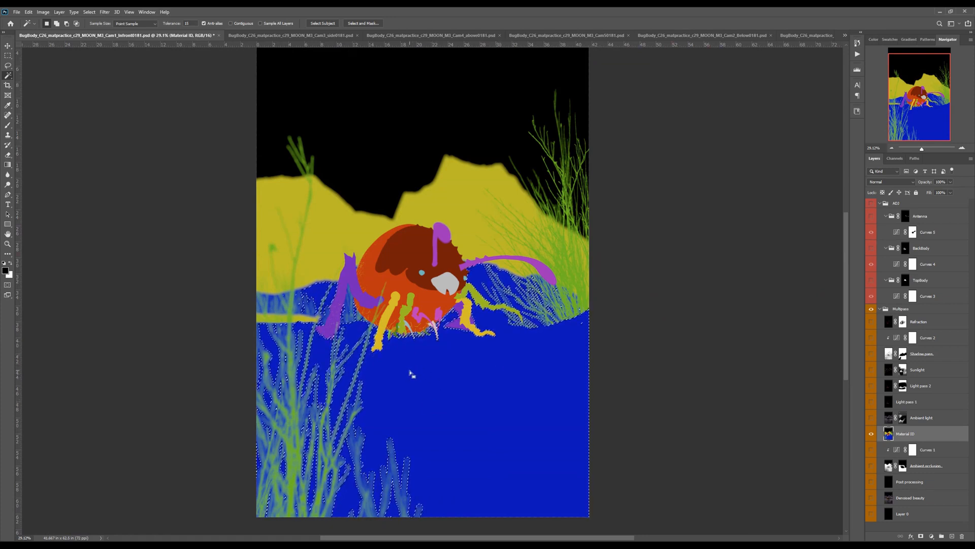
{"action": "key", "text": "ctrl+d"}
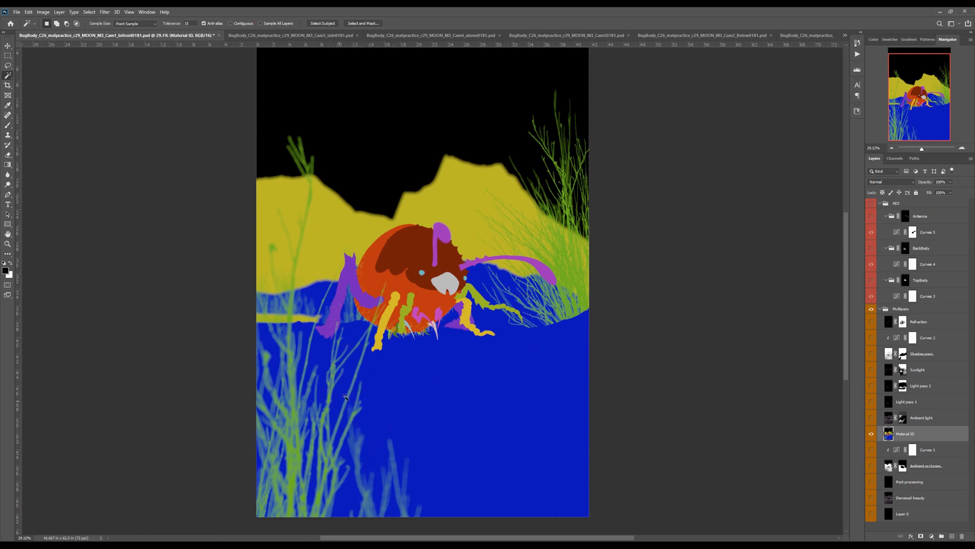
Step: Try the Magic Wand on the blue ground again, check its edges around the blurred grass and deselect
{"action": "left_click", "coordinate": [390, 392]}
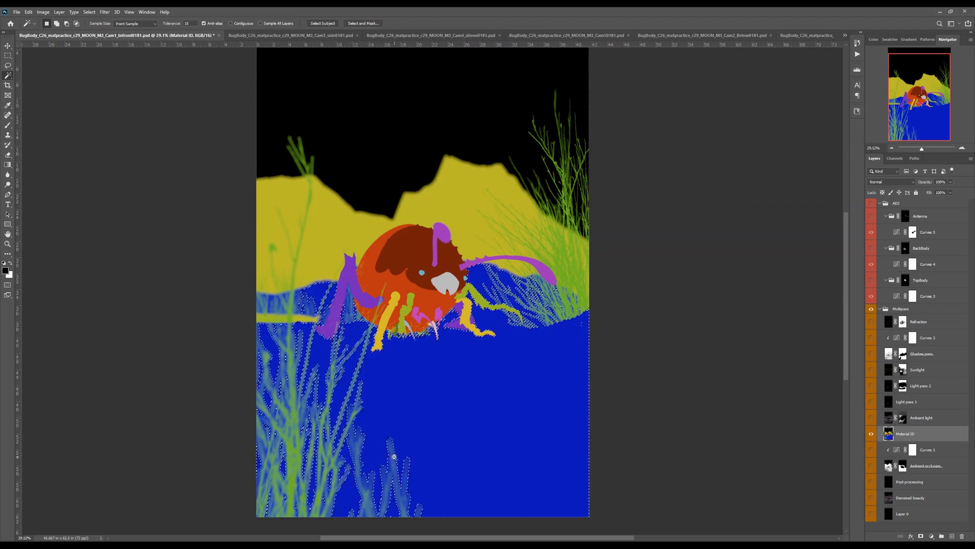
{"action": "scroll", "coordinate": [409, 459], "scroll_direction": "up", "scroll_amount": 5}
{"action": "scroll", "coordinate": [443, 461], "scroll_direction": "up", "scroll_amount": 3}
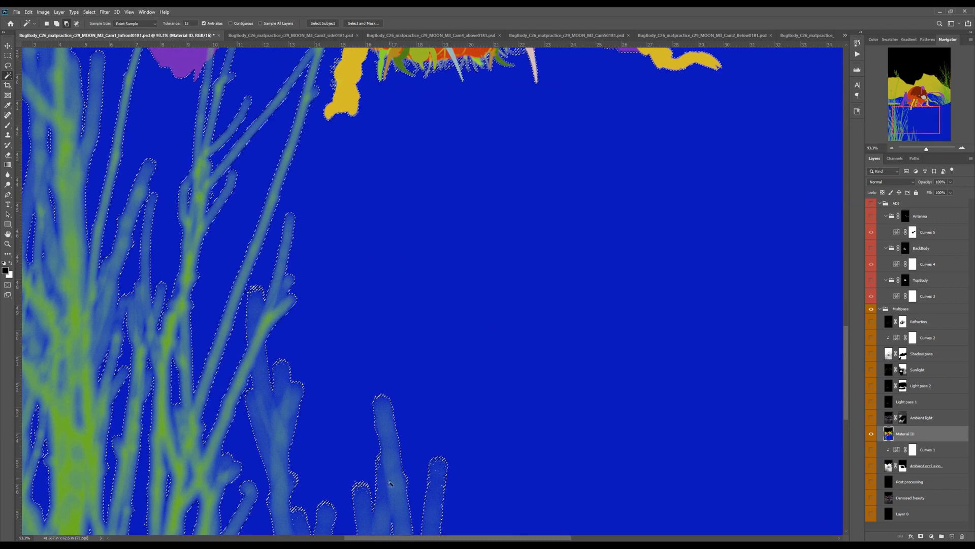
{"action": "key", "text": "ctrl+0"}
{"action": "key", "text": "ctrl+d"}
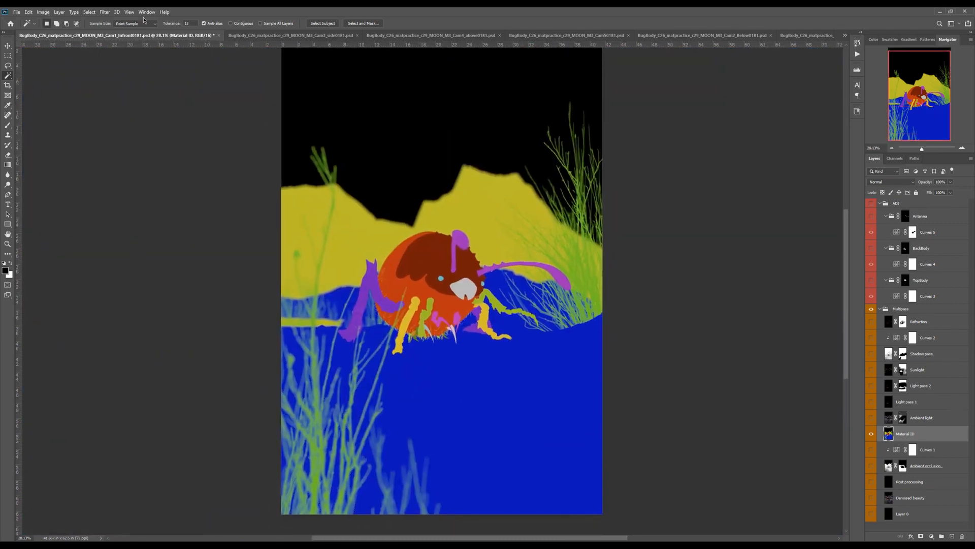
Step: Select the blue ground with Color Range, sampling its blue from the Material ID pass and increasing the fuzziness above 112
{"action": "left_click", "coordinate": [89, 12]}
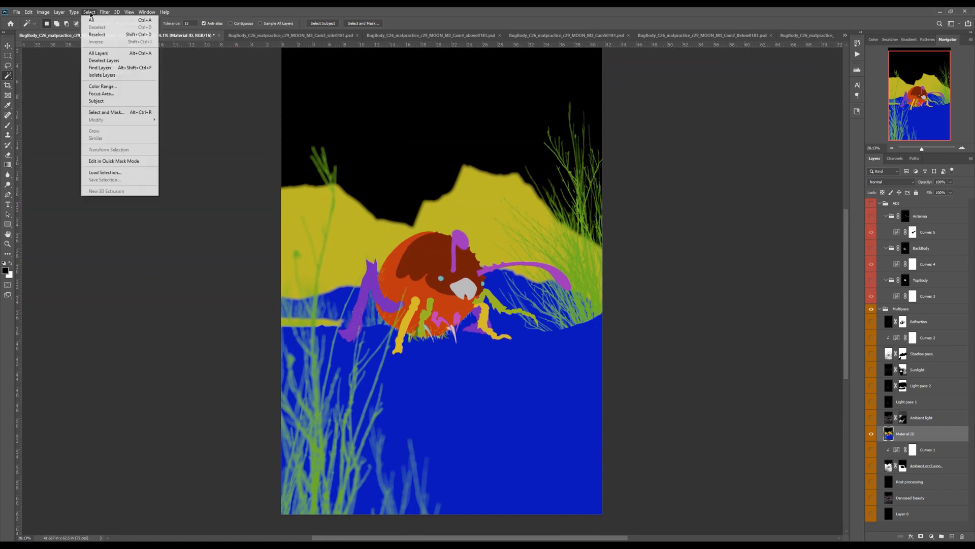
{"action": "left_click", "coordinate": [147, 87]}
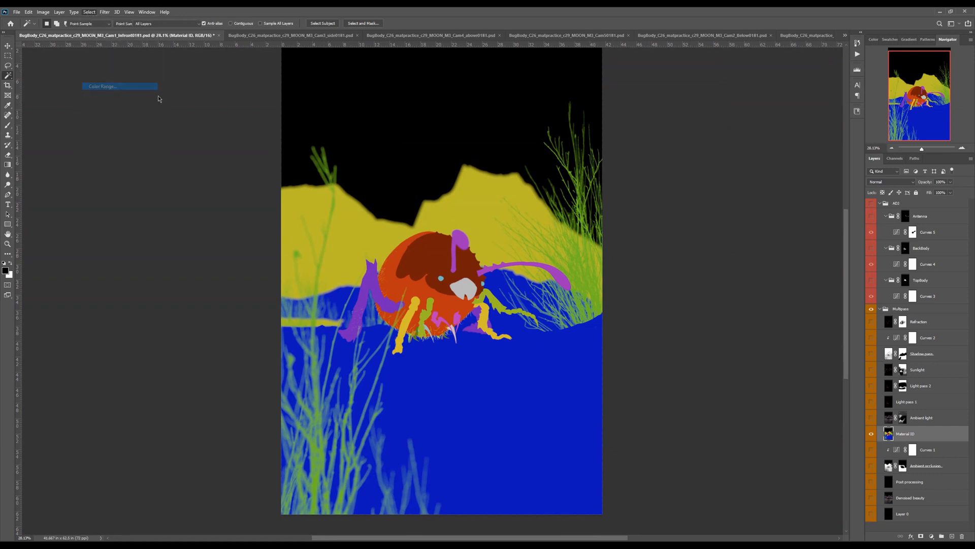
{"action": "left_click", "coordinate": [452, 362]}
{"action": "left_click_drag", "start_coordinate": [497, 111], "coordinate": [670, 111]}
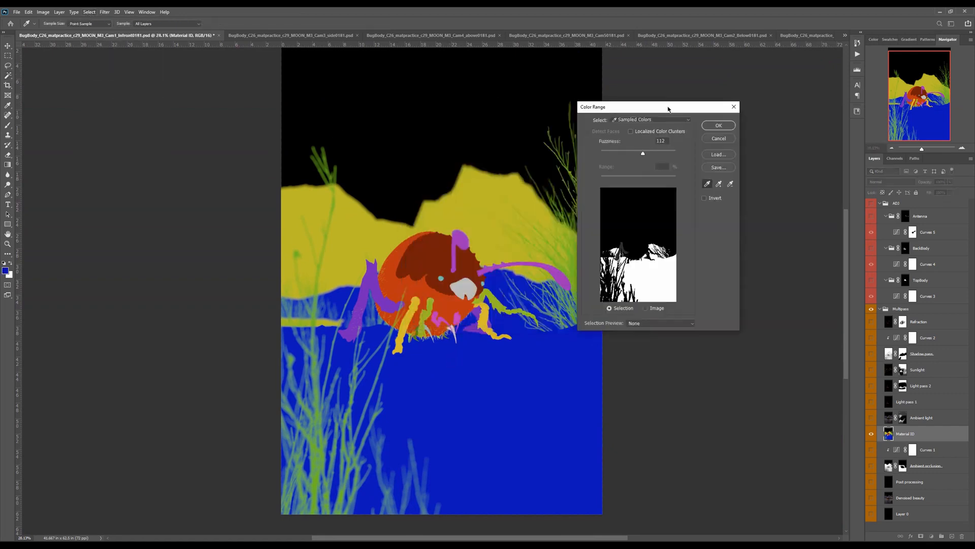
{"action": "left_click_drag", "start_coordinate": [644, 154], "coordinate": [675, 154]}
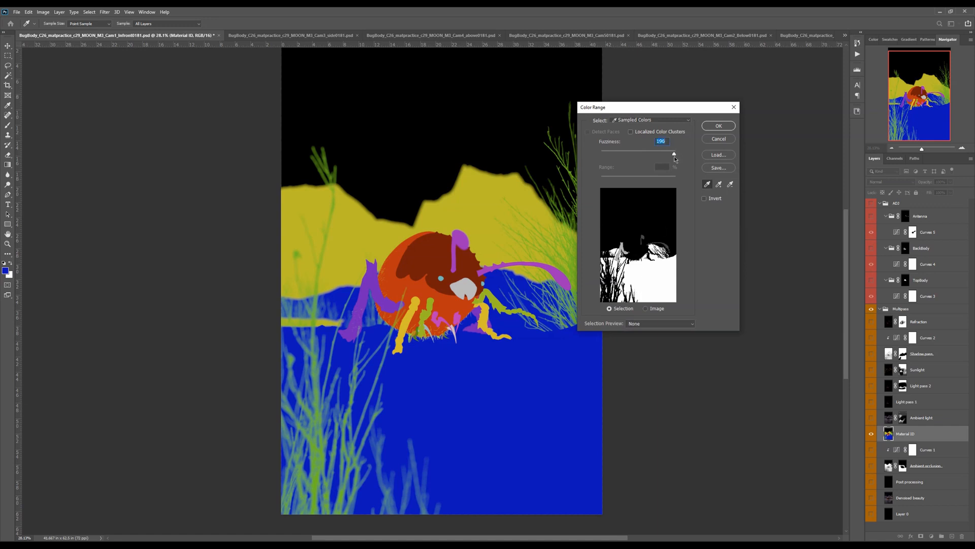
{"action": "left_click_drag", "start_coordinate": [674, 154], "coordinate": [660, 154]}
{"action": "left_click", "coordinate": [717, 126]}
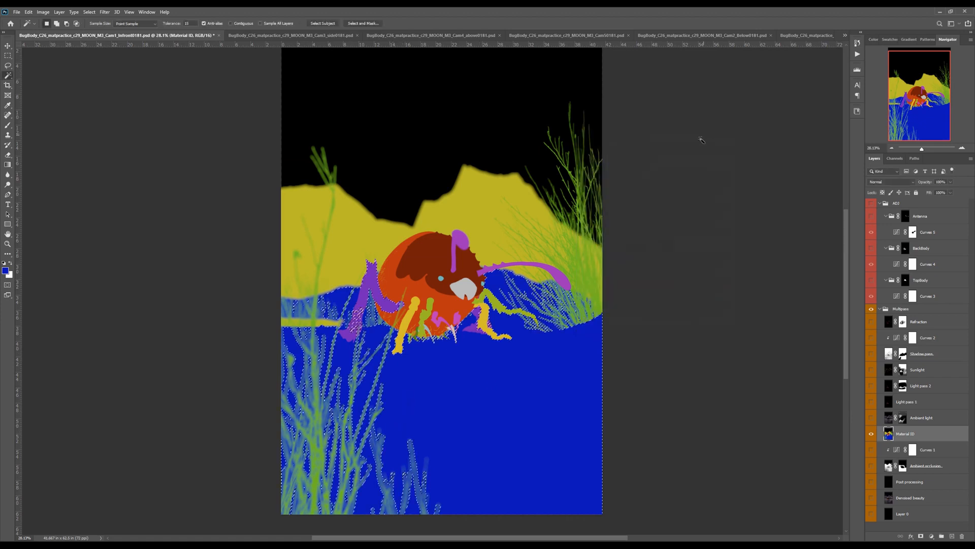
Step: Show all the layers again and create a group named "ground" above the Antenna group, masked with the current ground selection
{"action": "left_click", "coordinate": [871, 434], "text": "alt"}
{"action": "left_click", "coordinate": [906, 215]}
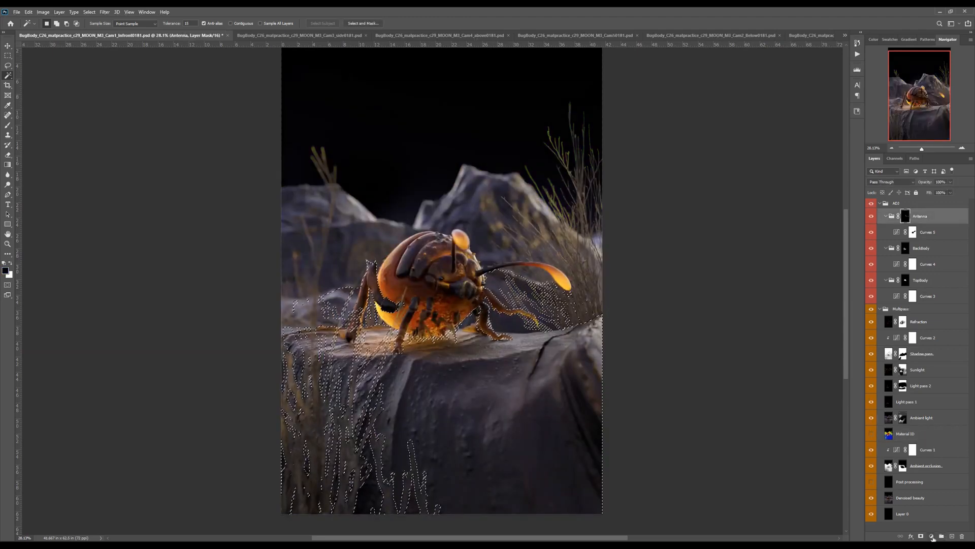
{"action": "left_click", "coordinate": [941, 536]}
{"action": "double_click", "coordinate": [905, 213]}
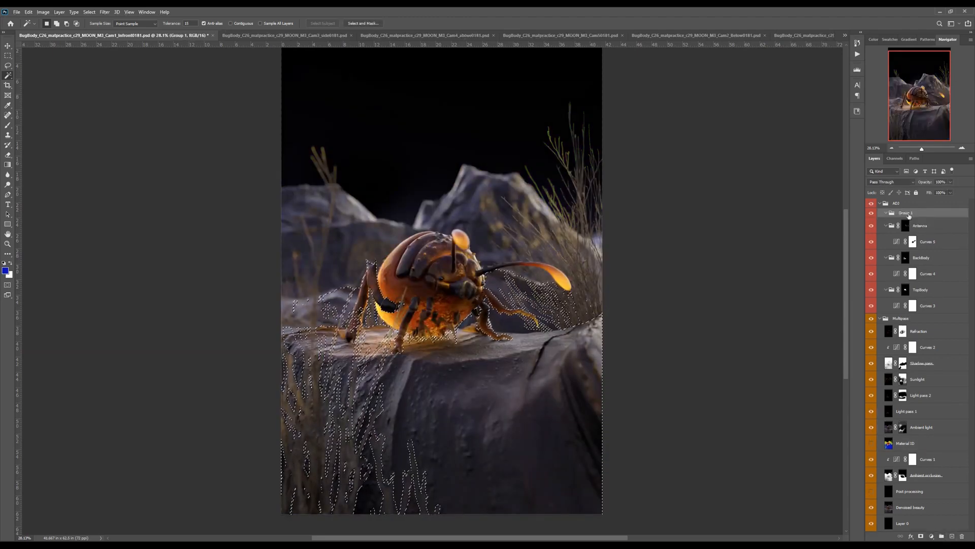
{"action": "type", "text": "ground"}
{"action": "key", "text": "Return"}
{"action": "left_click", "coordinate": [921, 537]}
Step: Add a Curves adjustment inside the ground group, pull its RGB white point inward to brighten the ground, and check the grass edges
{"action": "left_click", "coordinate": [932, 536]}
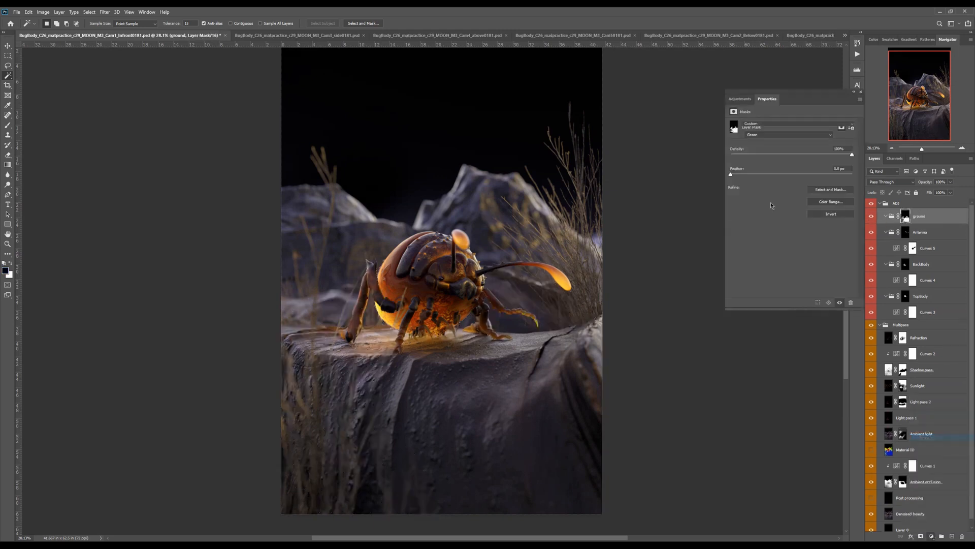
{"action": "left_click", "coordinate": [927, 438]}
{"action": "left_click_drag", "start_coordinate": [847, 143], "coordinate": [806, 143]}
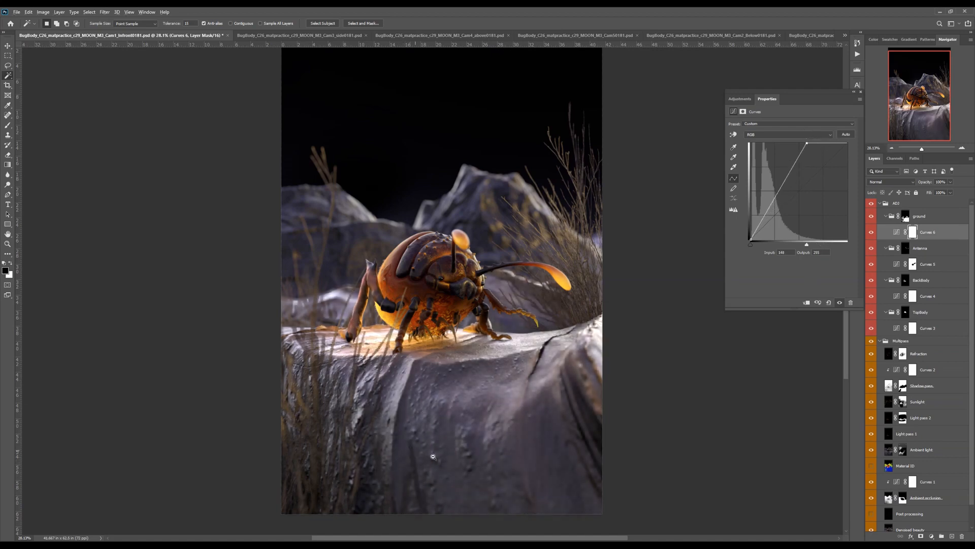
{"action": "scroll", "coordinate": [409, 451], "scroll_direction": "up", "scroll_amount": 5}
{"action": "left_click_drag", "start_coordinate": [435, 485], "coordinate": [471, 326]}
{"action": "left_click_drag", "start_coordinate": [258, 275], "coordinate": [349, 320]}
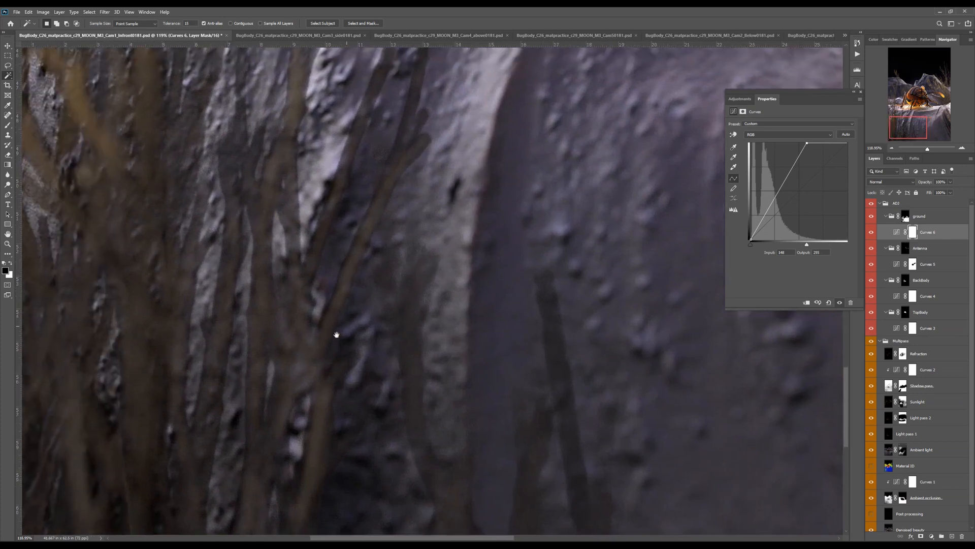
{"action": "key", "text": "ctrl+0"}
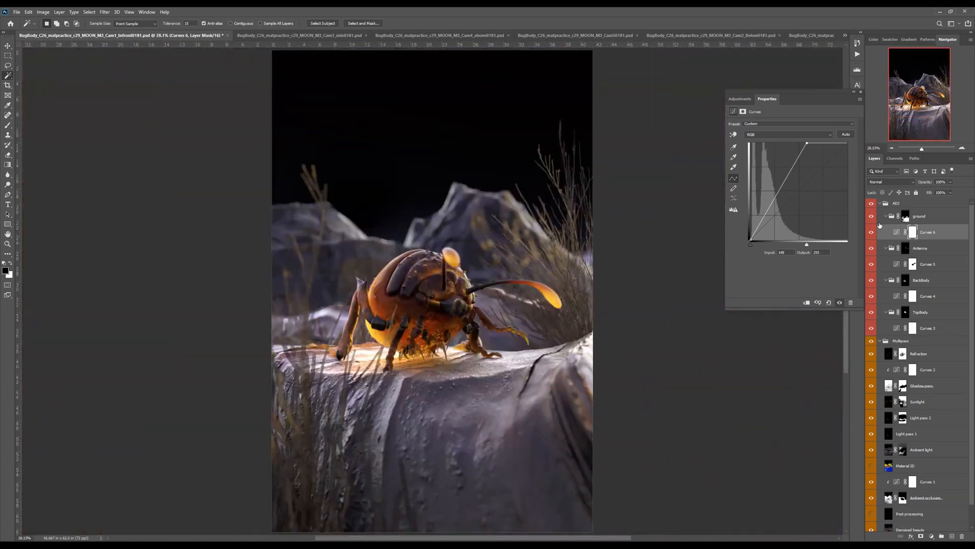
Step: View the ground group's mask on its own and examine its edges around the bug's legs and the grass stems
{"action": "left_click", "coordinate": [905, 218], "text": "alt"}
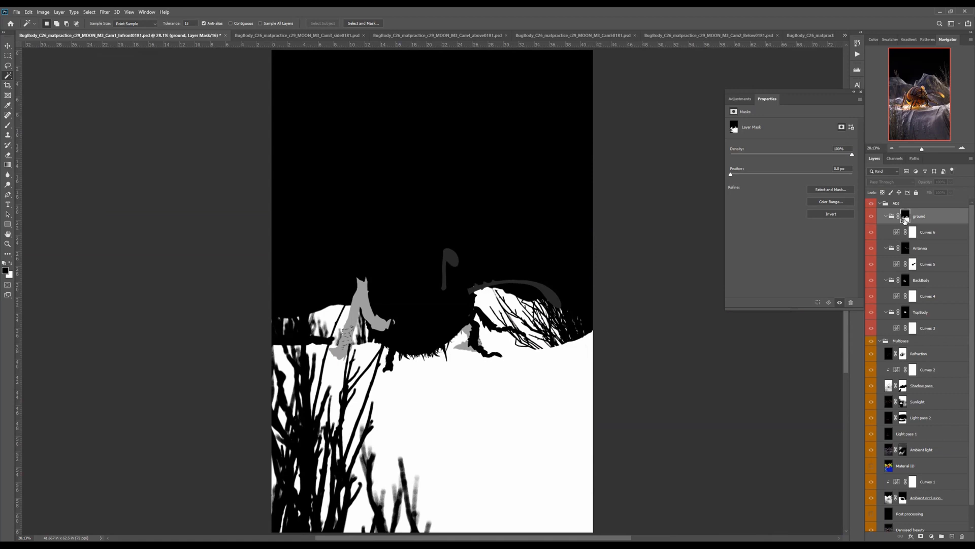
{"action": "left_click_drag", "start_coordinate": [482, 388], "coordinate": [520, 298]}
{"action": "key", "text": "ctrl+plus"}
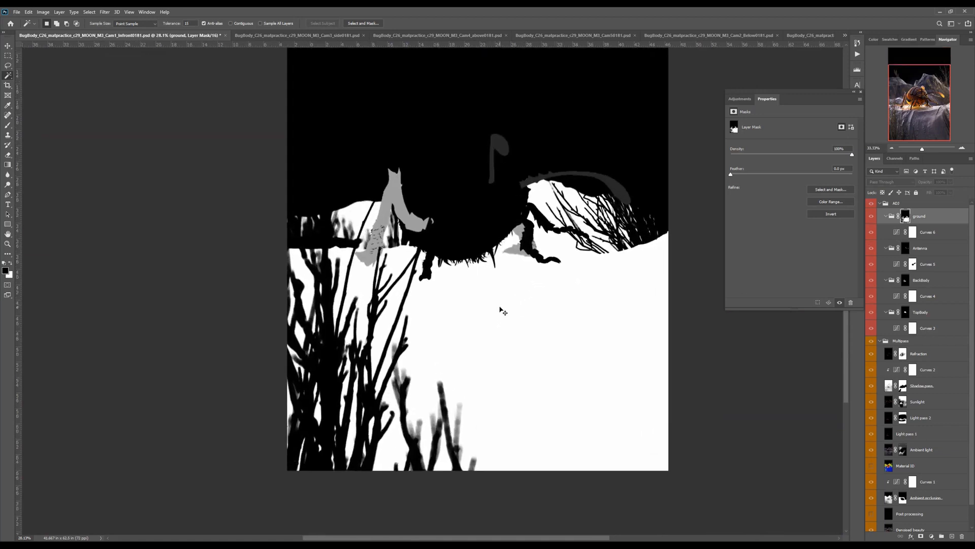
{"action": "key", "text": "ctrl+plus"}
{"action": "key", "text": "ctrl+plus"}
{"action": "left_click_drag", "start_coordinate": [503, 311], "coordinate": [439, 301]}
{"action": "key", "text": "ctrl+plus"}
{"action": "left_click_drag", "start_coordinate": [380, 288], "coordinate": [342, 330]}
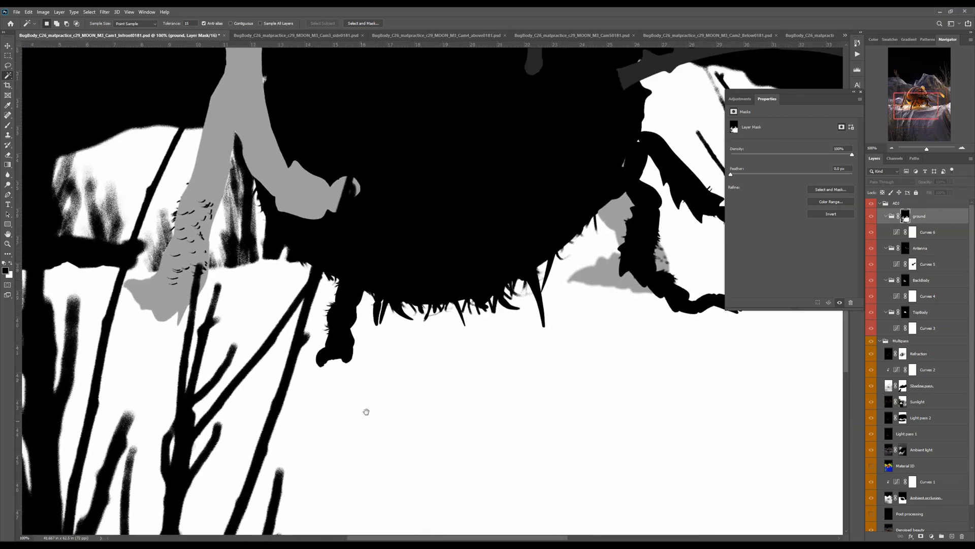
{"action": "left_click_drag", "start_coordinate": [366, 411], "coordinate": [467, 279]}
{"action": "mouse_move", "coordinate": [421, 339]}
{"action": "left_mouse_down"}
{"action": "mouse_move", "coordinate": [420, 193]}
{"action": "mouse_move", "coordinate": [432, 266]}
{"action": "left_mouse_up"}
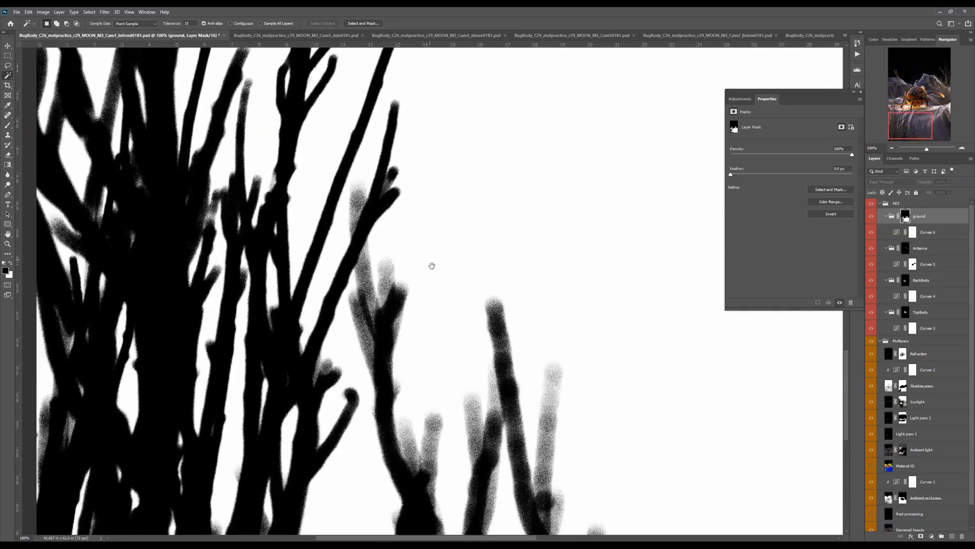
{"action": "left_click_drag", "start_coordinate": [533, 473], "coordinate": [530, 403]}
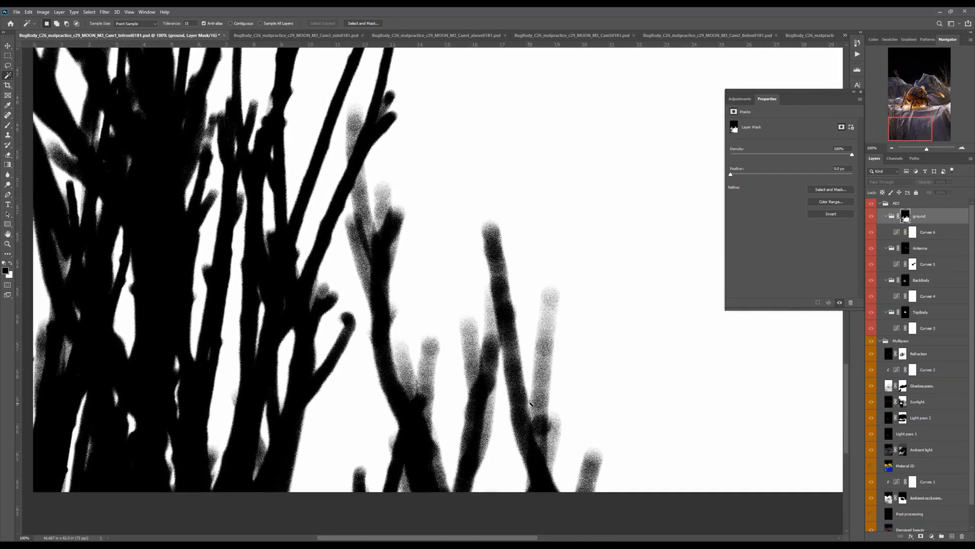
{"action": "scroll", "coordinate": [457, 277], "scroll_direction": "down", "scroll_amount": 4}
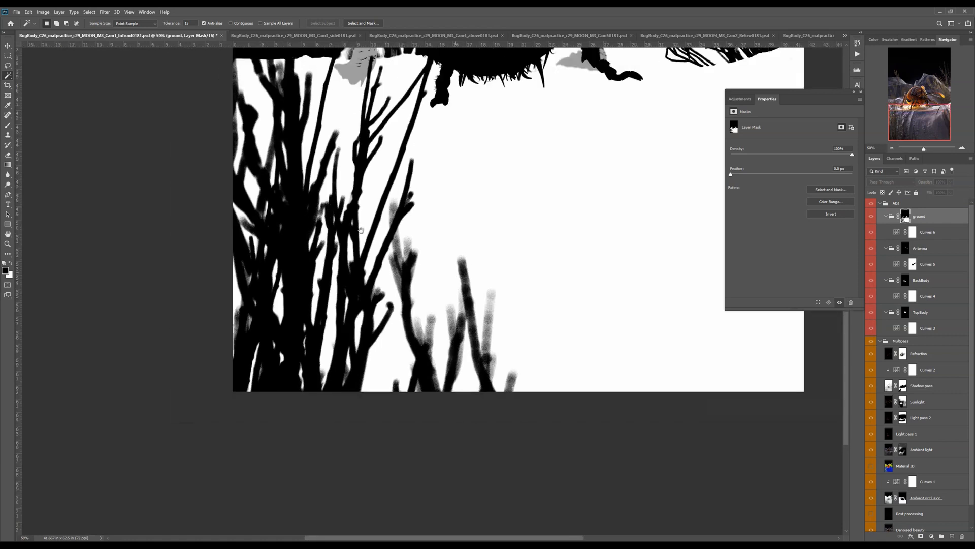
{"action": "left_click_drag", "start_coordinate": [361, 230], "coordinate": [353, 290]}
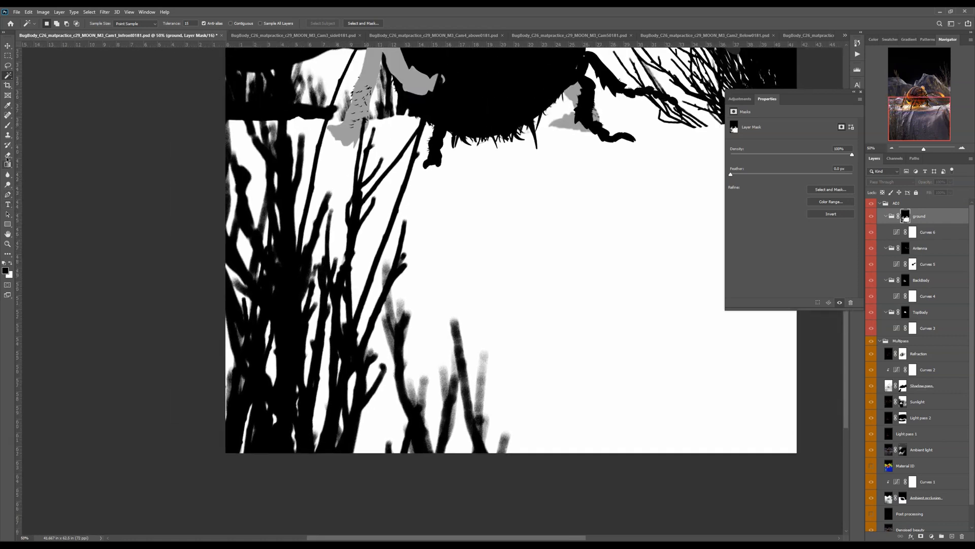
Step: Soften the grass stems in the ground mask with the Blur tool, using a progressively enlarged brush
{"action": "left_click", "coordinate": [7, 175]}
{"action": "key", "text": "bracketright"}
{"action": "key", "text": "bracketright"}
{"action": "key", "text": "bracketright"}
{"action": "left_click_drag", "start_coordinate": [330, 253], "coordinate": [331, 269]}
{"action": "key", "text": "bracketright"}
{"action": "key", "text": "bracketright"}
{"action": "key", "text": "bracketright"}
{"action": "key", "text": "bracketright"}
{"action": "key", "text": "bracketright"}
{"action": "key", "text": "bracketright"}
{"action": "key", "text": "bracketright"}
{"action": "key", "text": "bracketright"}
{"action": "key", "text": "bracketright"}
{"action": "key", "text": "bracketright"}
{"action": "key", "text": "bracketright"}
{"action": "key", "text": "bracketright"}
{"action": "key", "text": "bracketright"}
{"action": "key", "text": "bracketright"}
{"action": "key", "text": "bracketright"}
{"action": "key", "text": "bracketright"}
Step: Return from the mask view to the image, raise the Blur tool strength to 100% and keep softening the ground mask
{"action": "left_click", "coordinate": [906, 217], "text": "alt"}
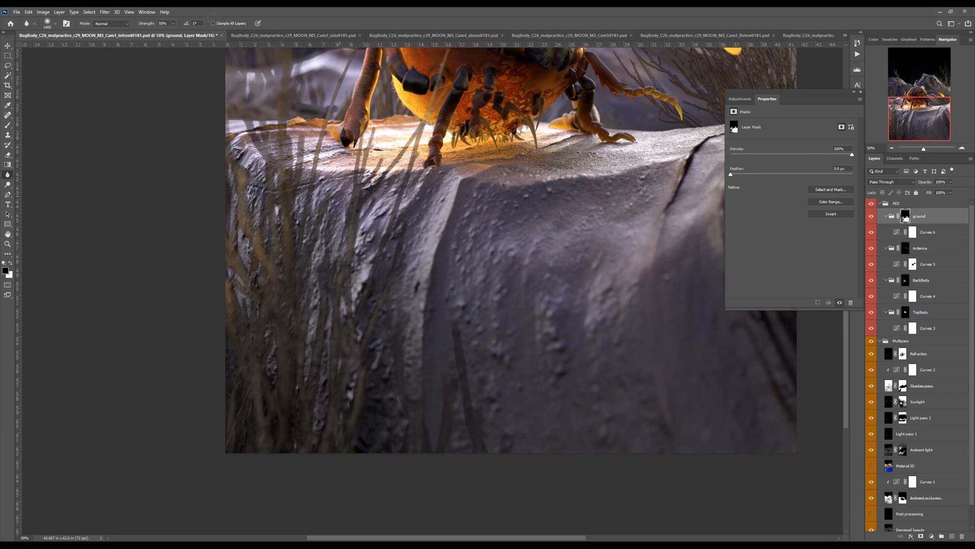
{"action": "left_click_drag", "start_coordinate": [173, 24], "coordinate": [223, 35]}
{"action": "left_click_drag", "start_coordinate": [392, 263], "coordinate": [333, 367]}
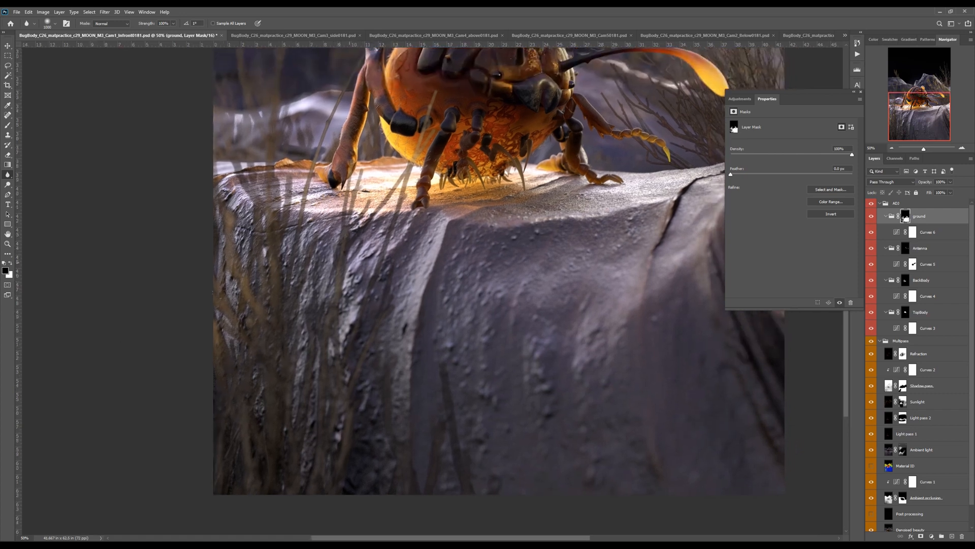
{"action": "left_click_drag", "start_coordinate": [395, 276], "coordinate": [382, 301]}
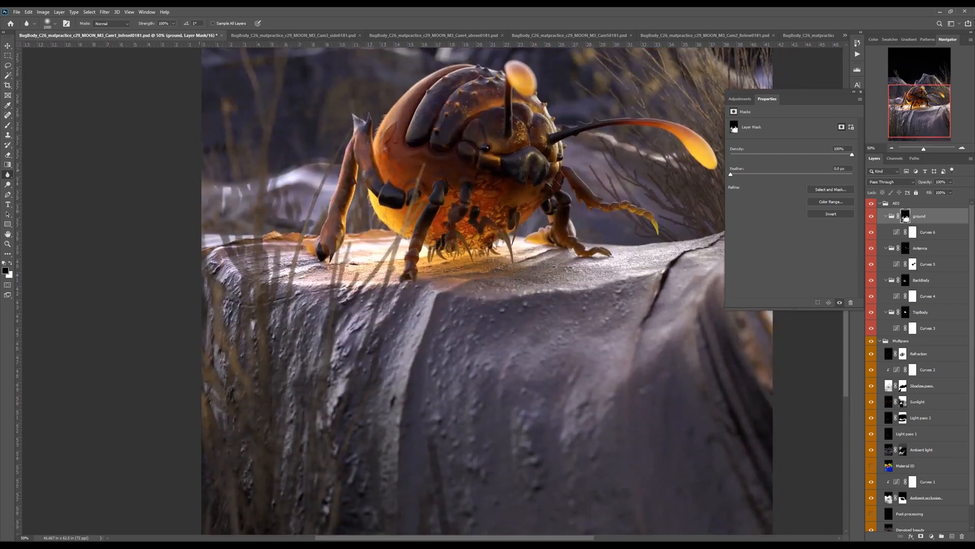
{"action": "left_click_drag", "start_coordinate": [340, 291], "coordinate": [335, 310]}
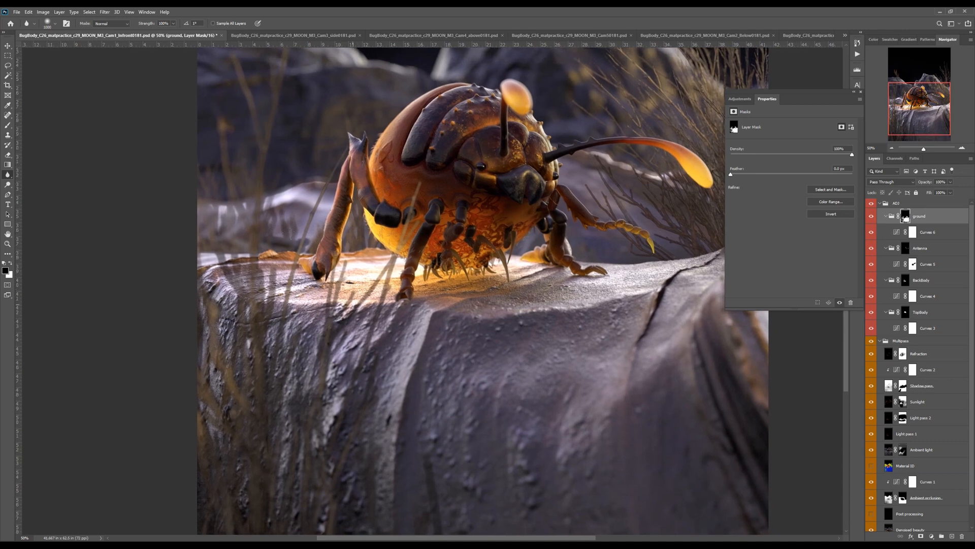
{"action": "left_click_drag", "start_coordinate": [309, 224], "coordinate": [304, 255]}
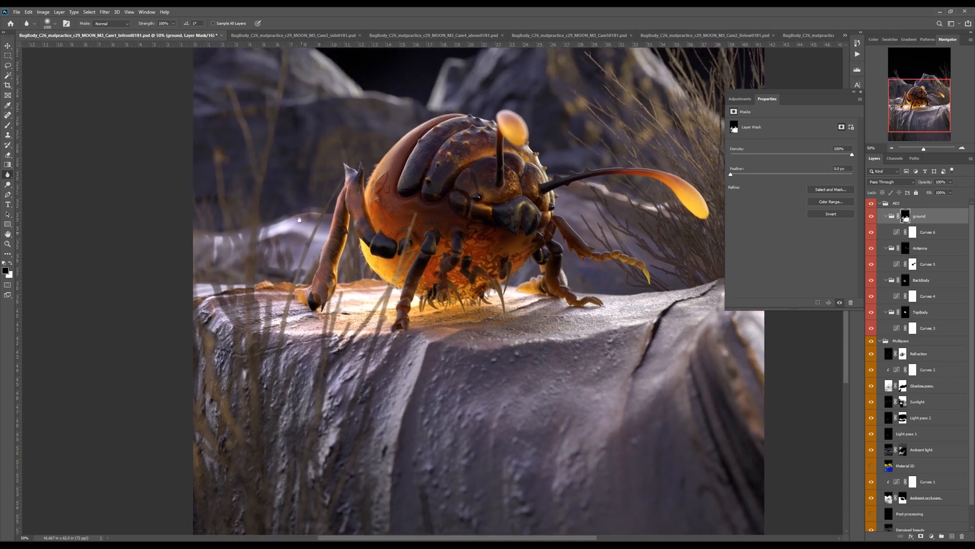
{"action": "left_click_drag", "start_coordinate": [423, 417], "coordinate": [333, 390]}
{"action": "left_click_drag", "start_coordinate": [547, 292], "coordinate": [546, 194]}
{"action": "left_click_drag", "start_coordinate": [409, 348], "coordinate": [427, 337]}
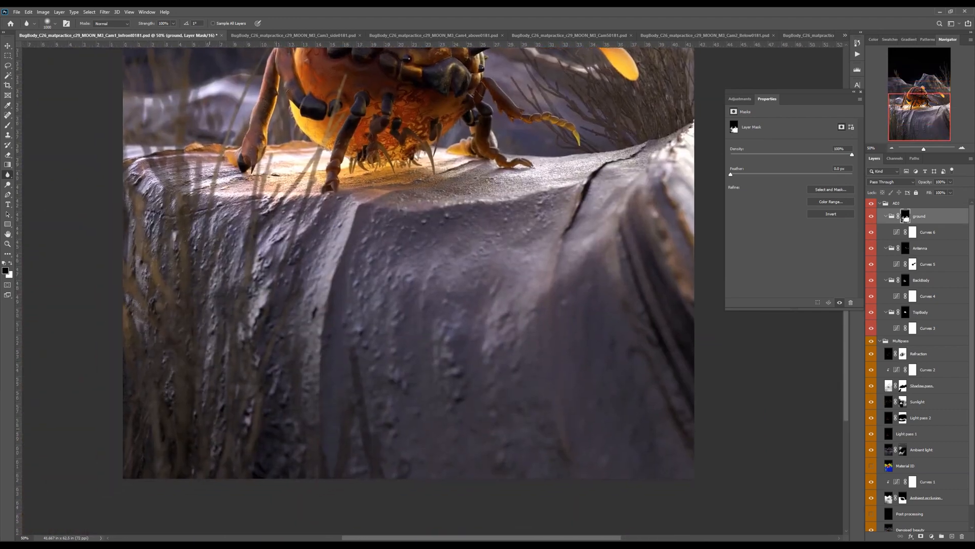
{"action": "left_click", "coordinate": [861, 93]}
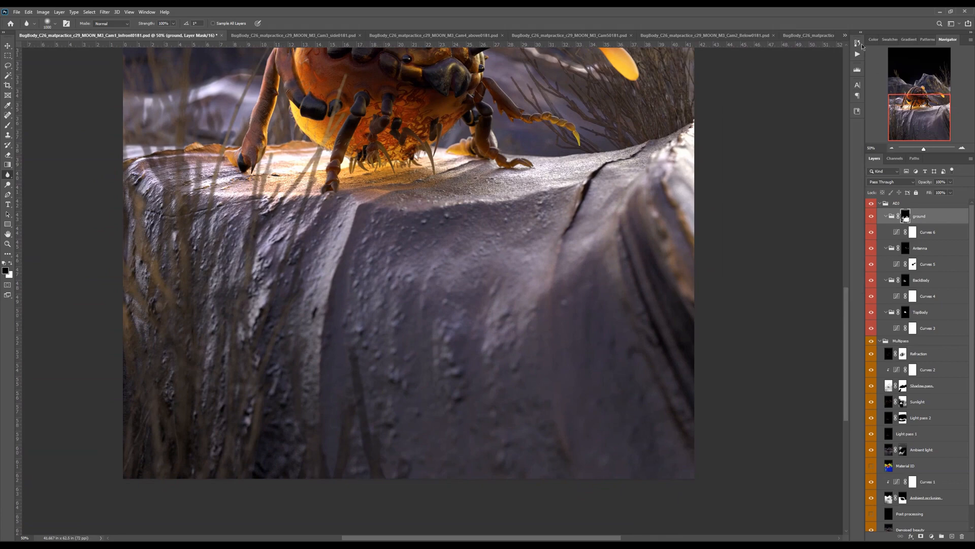
Step: Compare the history state before the ground mask was blurred with the latest Blur Tool state
{"action": "left_click", "coordinate": [147, 13]}
{"action": "left_click", "coordinate": [162, 153]}
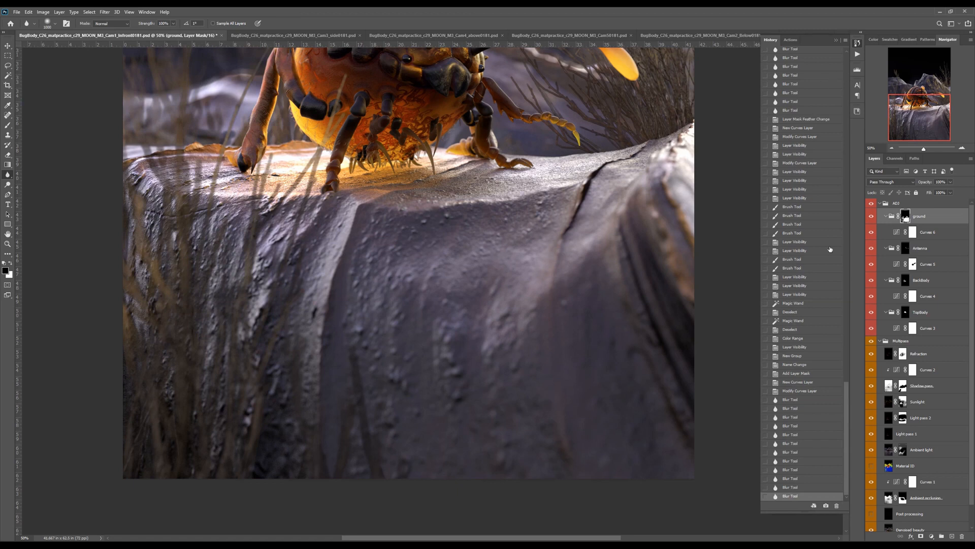
{"action": "left_click", "coordinate": [800, 391]}
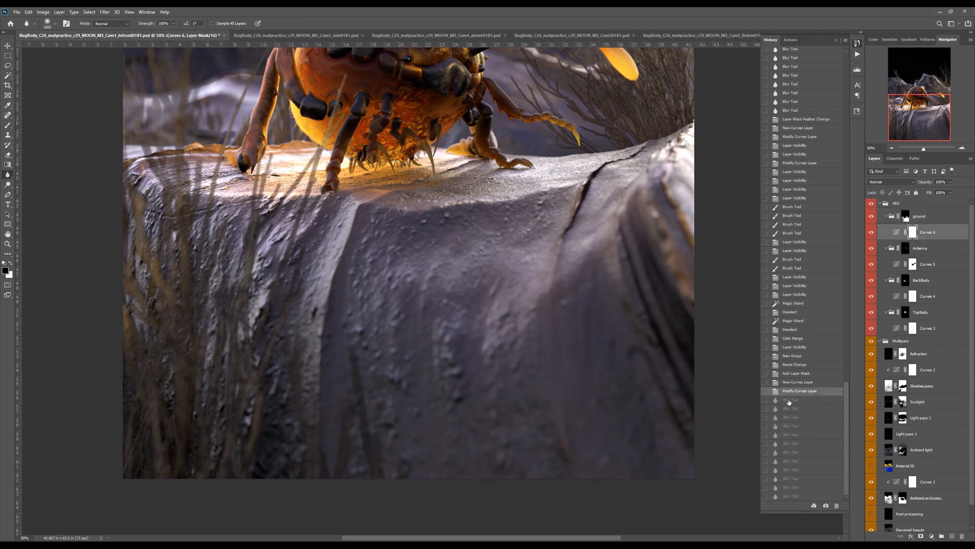
{"action": "left_click", "coordinate": [791, 496]}
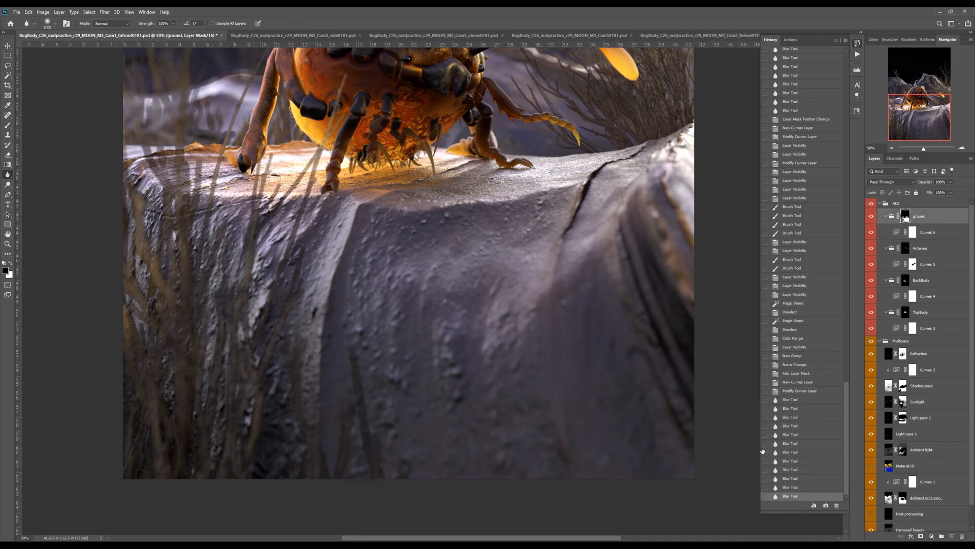
Step: Blur the ground mask further around the grass with a smaller brush and check the mask on its own
{"action": "left_click_drag", "start_coordinate": [259, 370], "coordinate": [305, 356]}
{"action": "left_click_drag", "start_coordinate": [469, 289], "coordinate": [450, 379]}
{"action": "left_click_drag", "start_coordinate": [560, 190], "coordinate": [552, 231]}
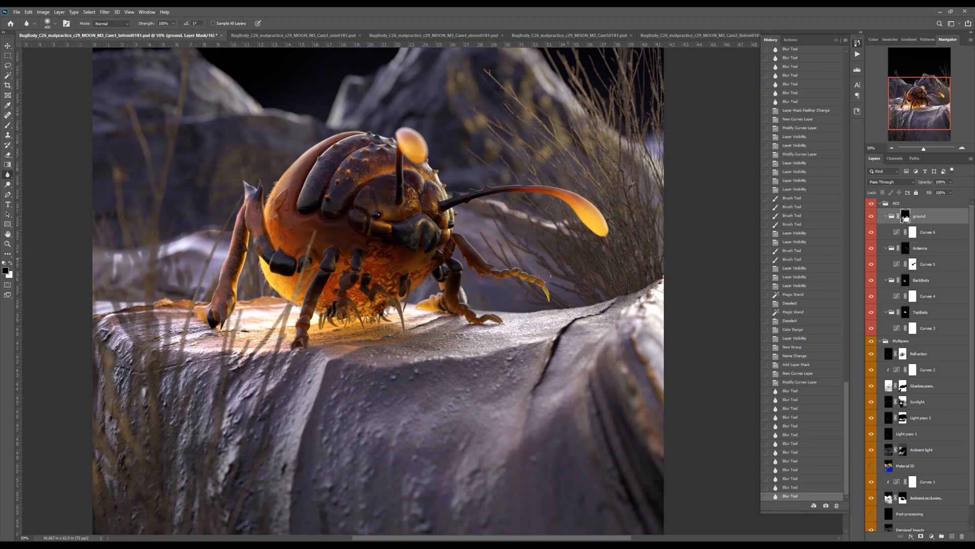
{"action": "left_click_drag", "start_coordinate": [622, 162], "coordinate": [631, 218]}
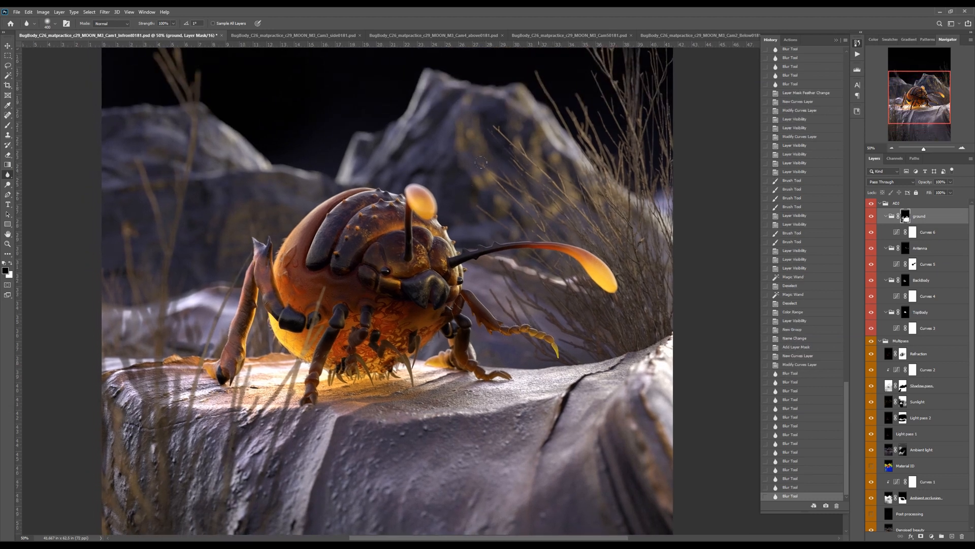
{"action": "mouse_move", "coordinate": [566, 186]}
{"action": "left_mouse_down"}
{"action": "mouse_move", "coordinate": [502, 148]}
{"action": "mouse_move", "coordinate": [245, 134]}
{"action": "left_mouse_up"}
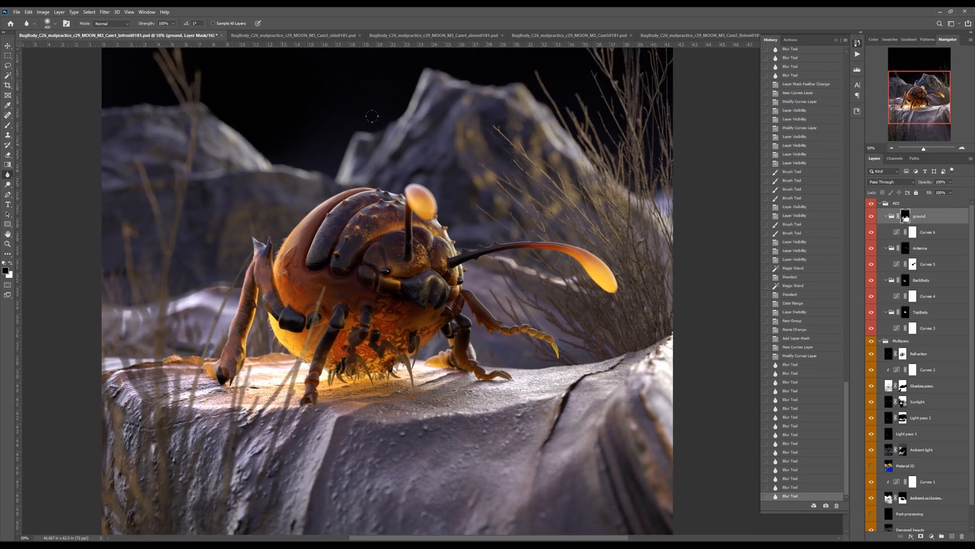
{"action": "left_click", "coordinate": [904, 217], "text": "alt"}
{"action": "left_click_drag", "start_coordinate": [445, 308], "coordinate": [473, 249]}
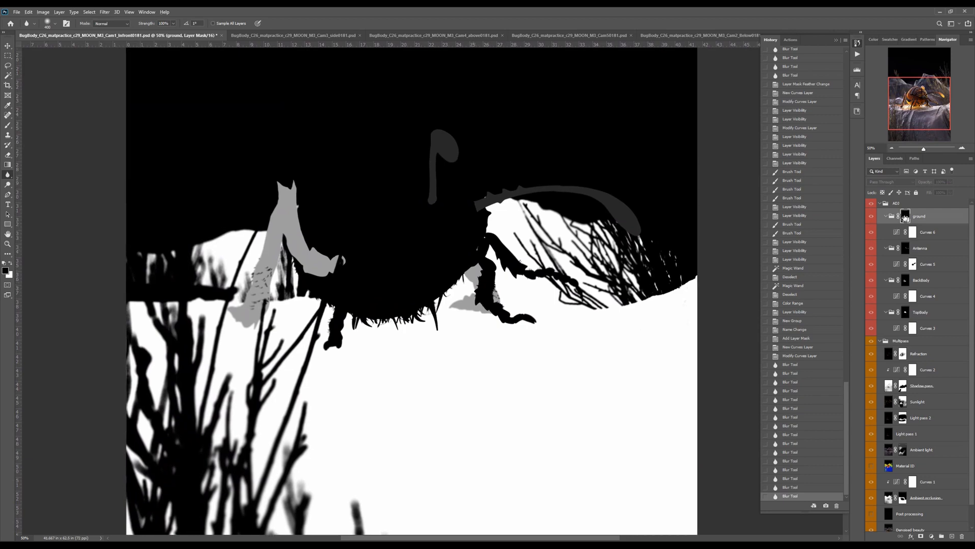
{"action": "left_click", "coordinate": [906, 218], "text": "alt"}
{"action": "left_click", "coordinate": [645, 214]}
Step: Reopen the ground group's Curves adjustment, move the white point back to the corner and lower the RGB midtones to darken the ground
{"action": "key", "text": "ctrl+minus"}
{"action": "key", "text": "ctrl+plus"}
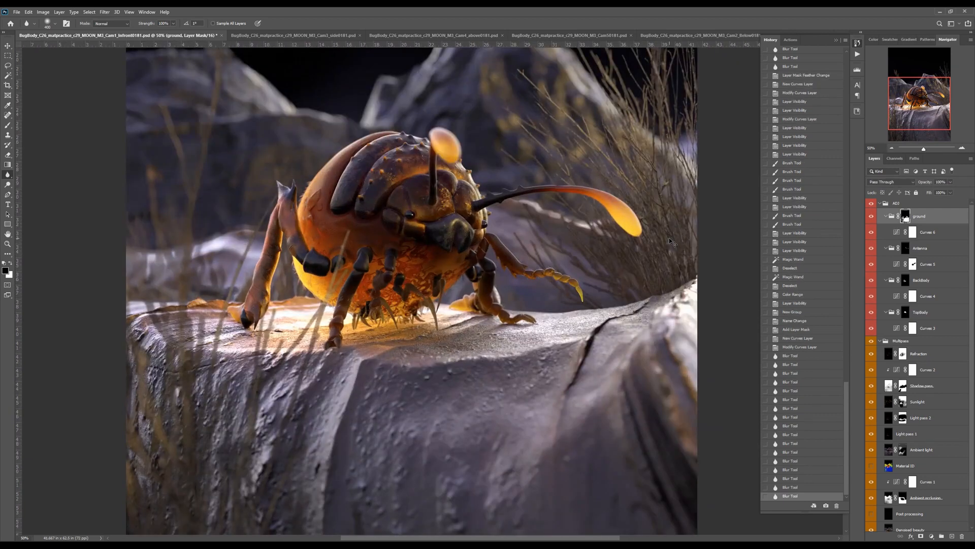
{"action": "key", "text": "ctrl+minus"}
{"action": "key", "text": "ctrl+minus"}
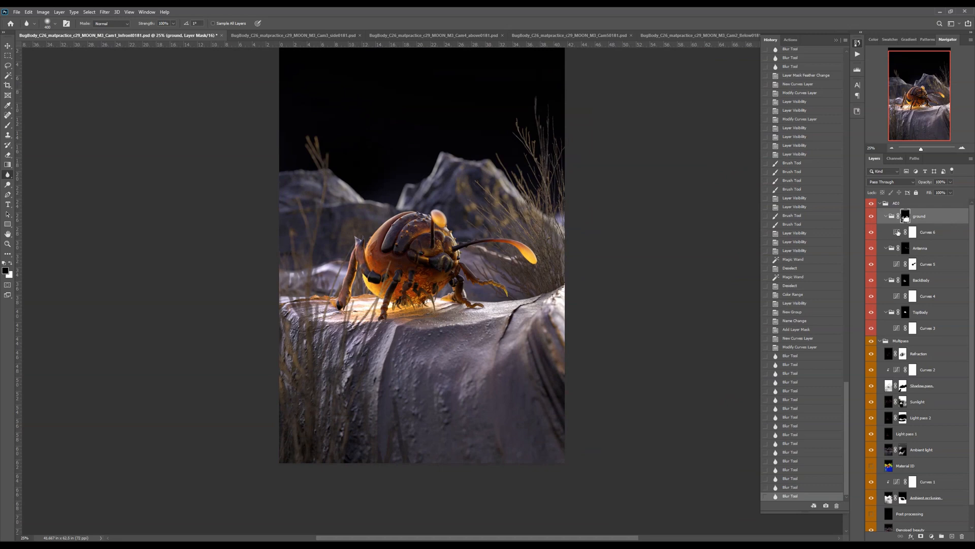
{"action": "double_click", "coordinate": [897, 232]}
{"action": "left_click", "coordinate": [836, 40]}
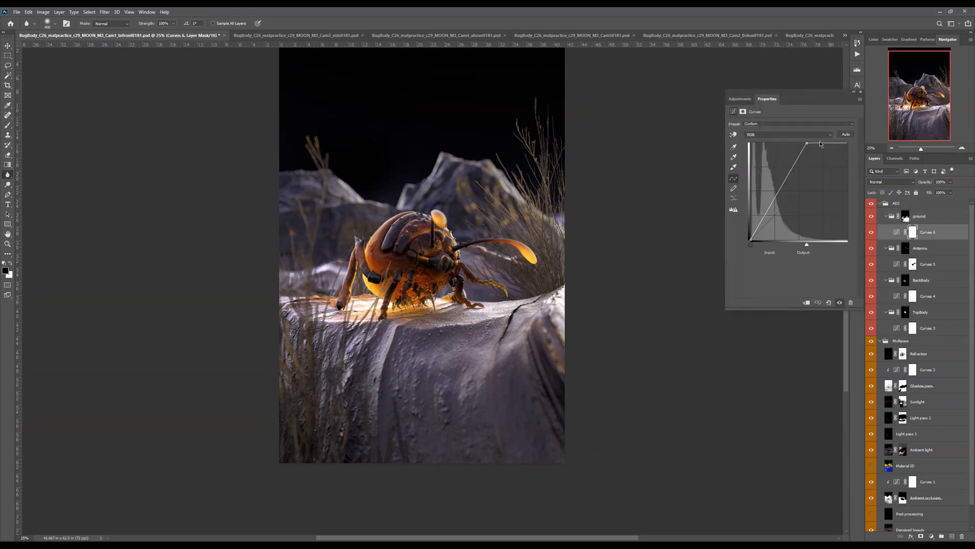
{"action": "left_click_drag", "start_coordinate": [806, 145], "coordinate": [847, 143]}
{"action": "mouse_move", "coordinate": [804, 186]}
{"action": "left_mouse_down"}
{"action": "mouse_move", "coordinate": [827, 166]}
{"action": "mouse_move", "coordinate": [807, 192]}
{"action": "left_mouse_up"}
Step: Tint the ground blue in Curves by lowering the red and green highlights and raising the blue channel at input 87 to output 112
{"action": "left_click", "coordinate": [808, 134]}
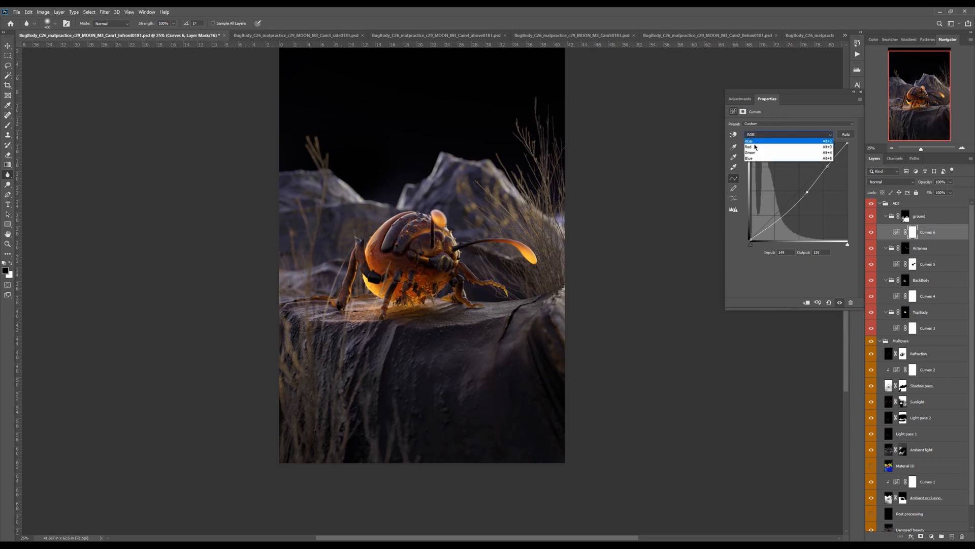
{"action": "left_click", "coordinate": [808, 146]}
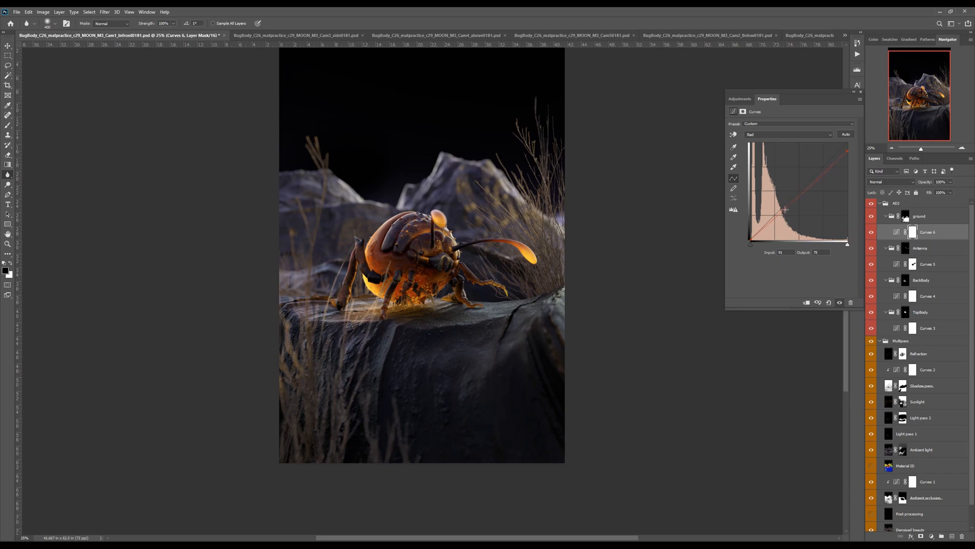
{"action": "left_click", "coordinate": [768, 136]}
{"action": "left_click", "coordinate": [825, 151]}
{"action": "left_click_drag", "start_coordinate": [847, 143], "coordinate": [850, 147]}
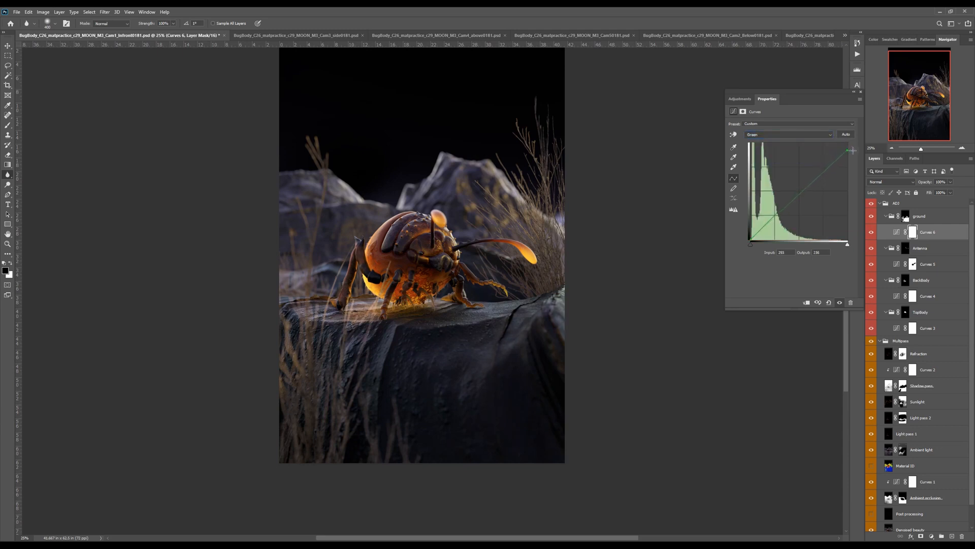
{"action": "left_click", "coordinate": [791, 206]}
{"action": "key", "text": "alt+5"}
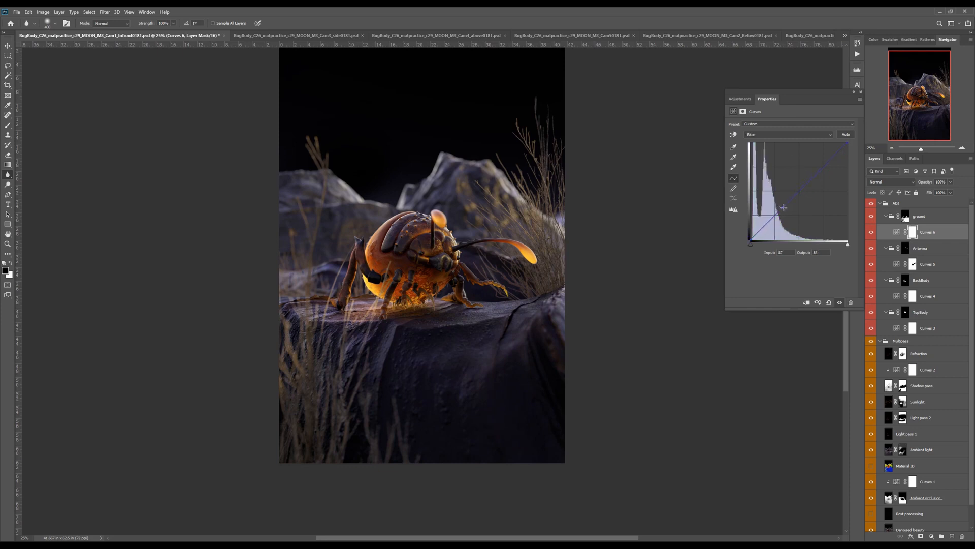
{"action": "left_click_drag", "start_coordinate": [784, 208], "coordinate": [784, 197]}
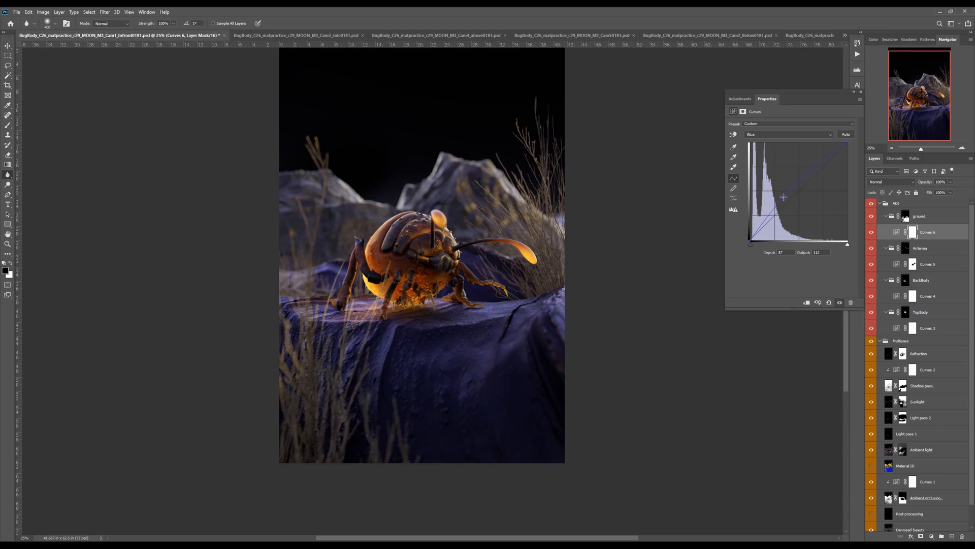
Step: Reduce the ground's blue tint in Curves and brush the Curves 6 mask to vary its strength around the bug
{"action": "left_click_drag", "start_coordinate": [783, 198], "coordinate": [787, 204]}
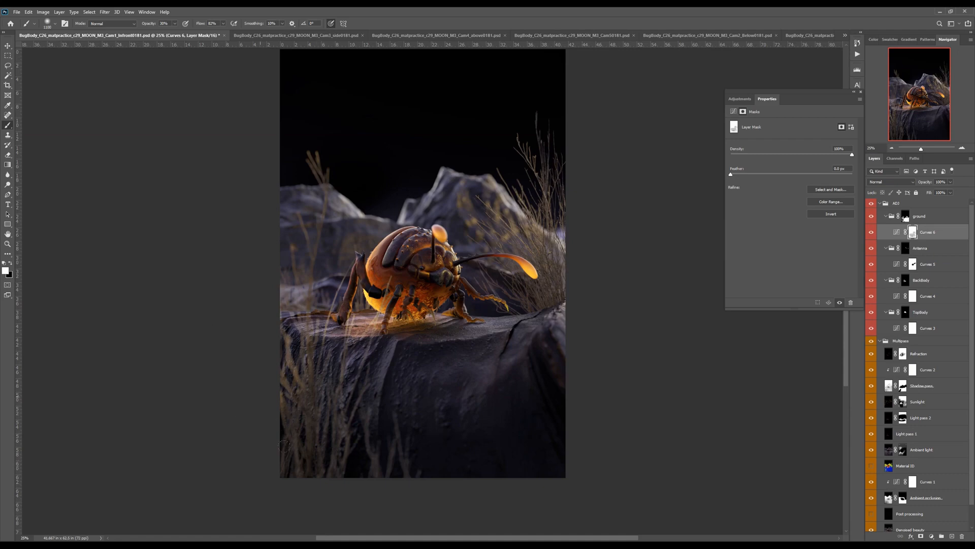
{"action": "key", "text": "x"}
{"action": "key", "text": "x"}
{"action": "left_click_drag", "start_coordinate": [336, 282], "coordinate": [381, 267]}
{"action": "key", "text": "ctrl+0"}
Step: Check the ground group's mask on its own and soften its edge with the Blur Tool
{"action": "left_click", "coordinate": [906, 217], "text": "alt"}
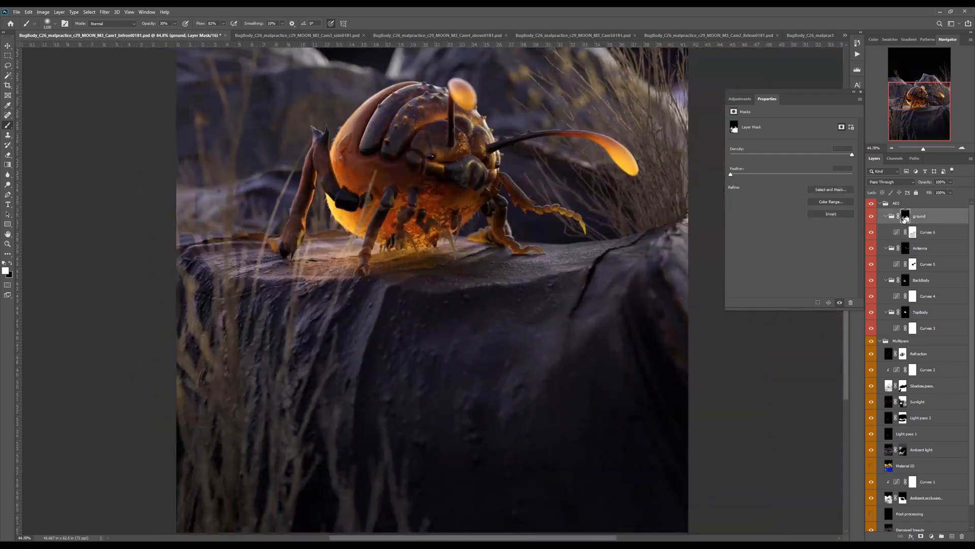
{"action": "left_click", "coordinate": [905, 217], "text": "alt"}
{"action": "key", "text": "ctrl+minus"}
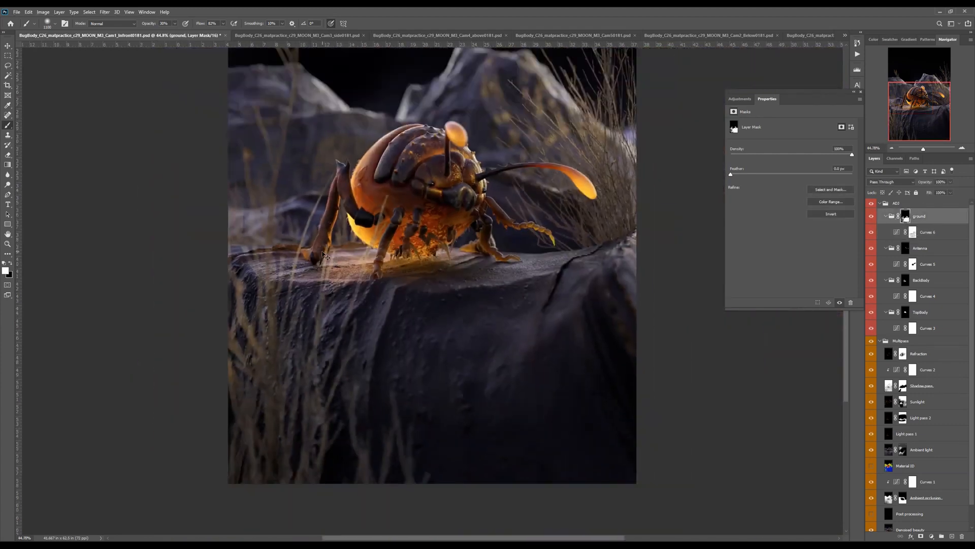
{"action": "left_click_drag", "start_coordinate": [404, 291], "coordinate": [414, 320]}
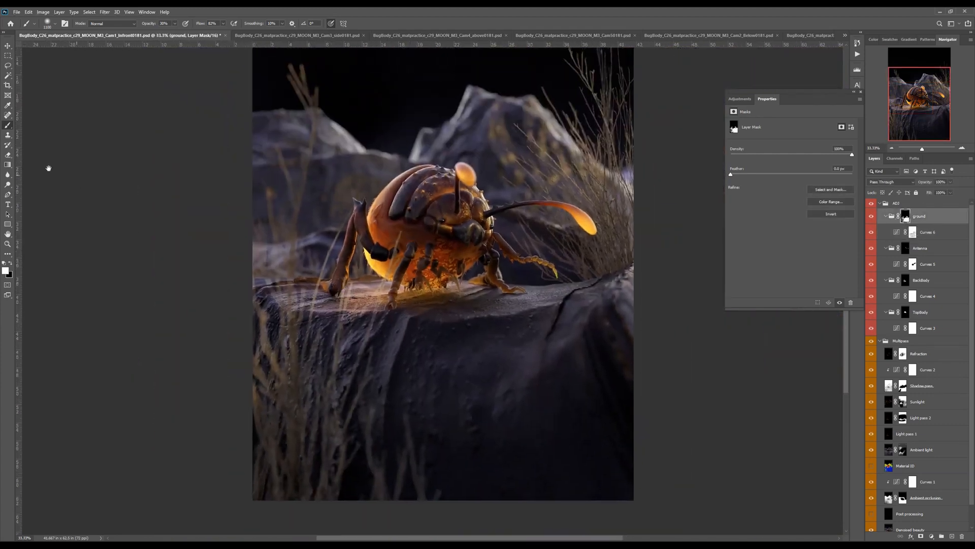
{"action": "left_click", "coordinate": [8, 175]}
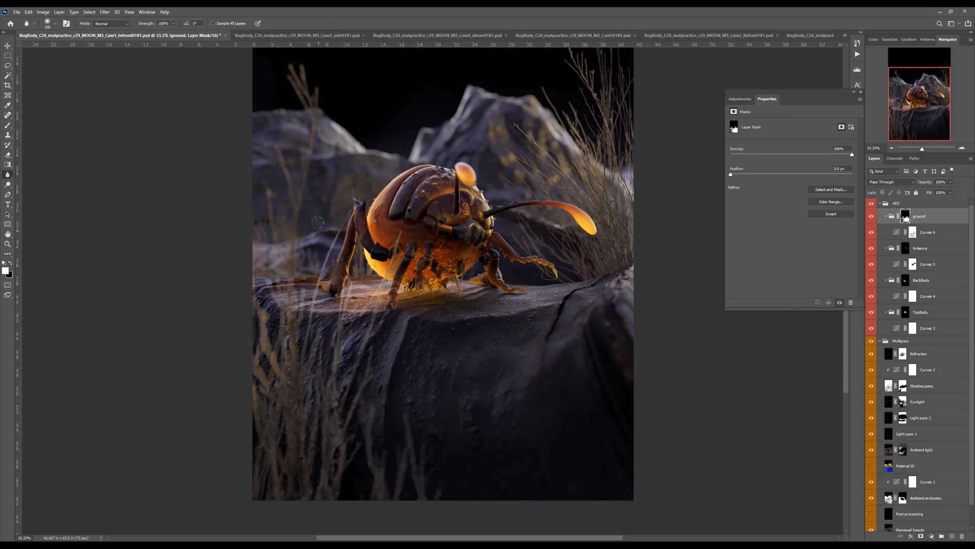
Step: Paint black on the Curves 6 mask behind the bug to hold back the ground grading there
{"action": "left_click", "coordinate": [911, 232]}
{"action": "key", "text": "b"}
{"action": "key", "text": "x"}
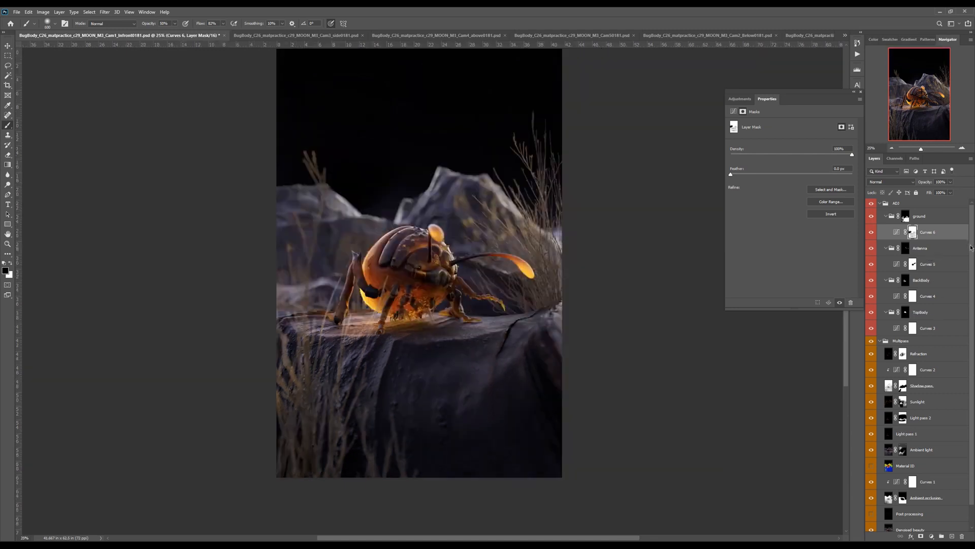
Step: Isolate the Material ID pass and try selecting the yellow mountains with the Magic Wand
{"action": "scroll", "coordinate": [972, 246], "scroll_direction": "down", "scroll_amount": 1}
{"action": "left_click", "coordinate": [871, 443], "text": "alt"}
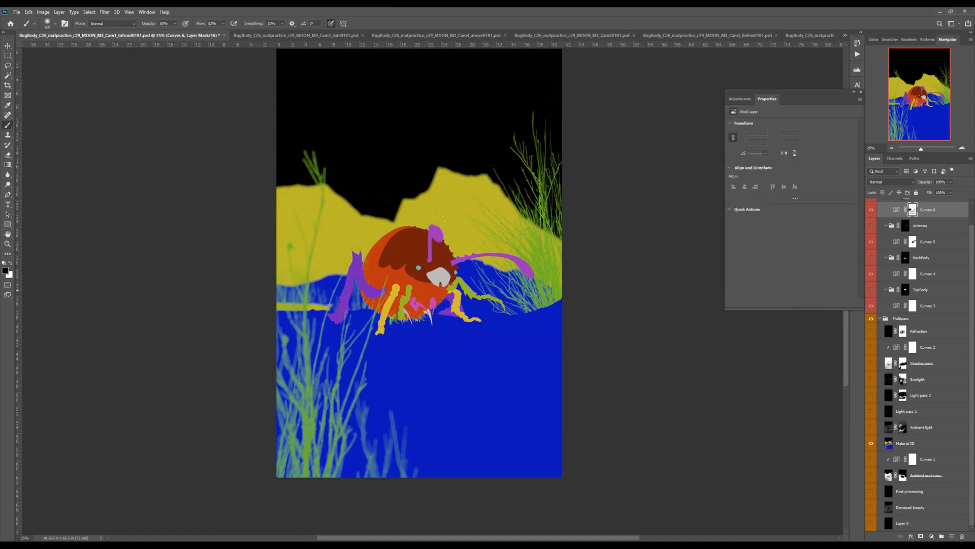
{"action": "left_click", "coordinate": [490, 273], "text": "ctrl"}
{"action": "key", "text": "w"}
{"action": "left_click", "coordinate": [445, 217]}
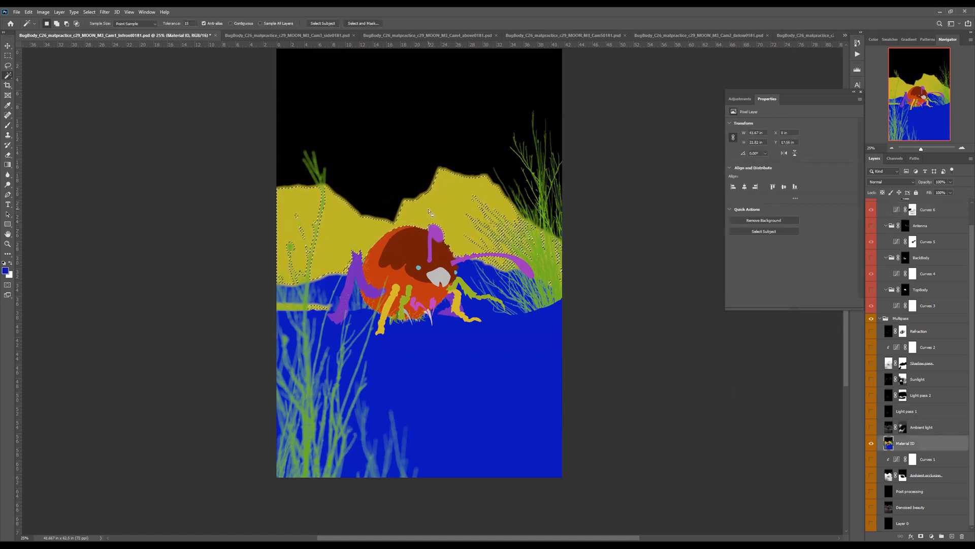
{"action": "key", "text": "ctrl+d"}
Step: Select the yellow mountains on the Material ID pass with Color Range, using a raised fuzziness
{"action": "left_click", "coordinate": [90, 11]}
{"action": "left_click", "coordinate": [107, 89]}
{"action": "left_click", "coordinate": [349, 233]}
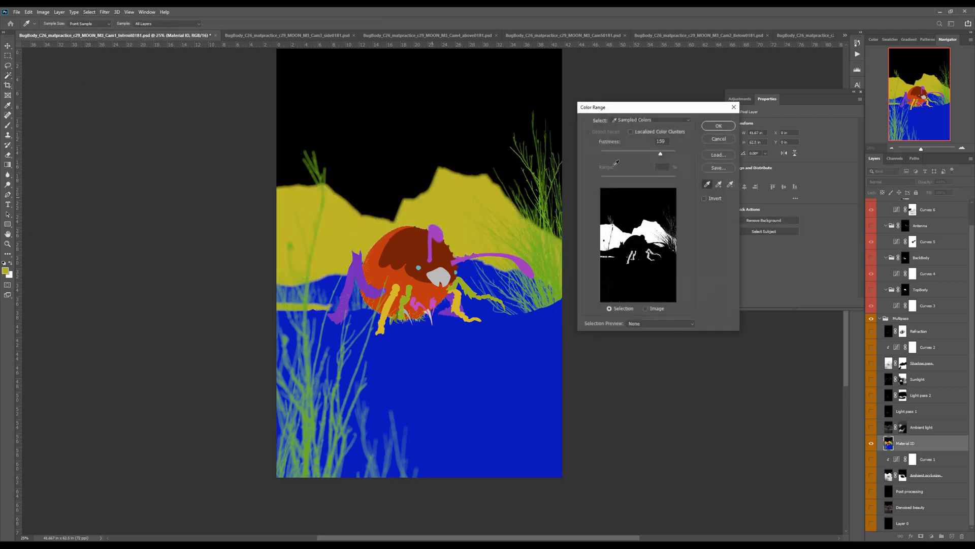
{"action": "left_click_drag", "start_coordinate": [661, 153], "coordinate": [665, 155]}
{"action": "left_click", "coordinate": [720, 127]}
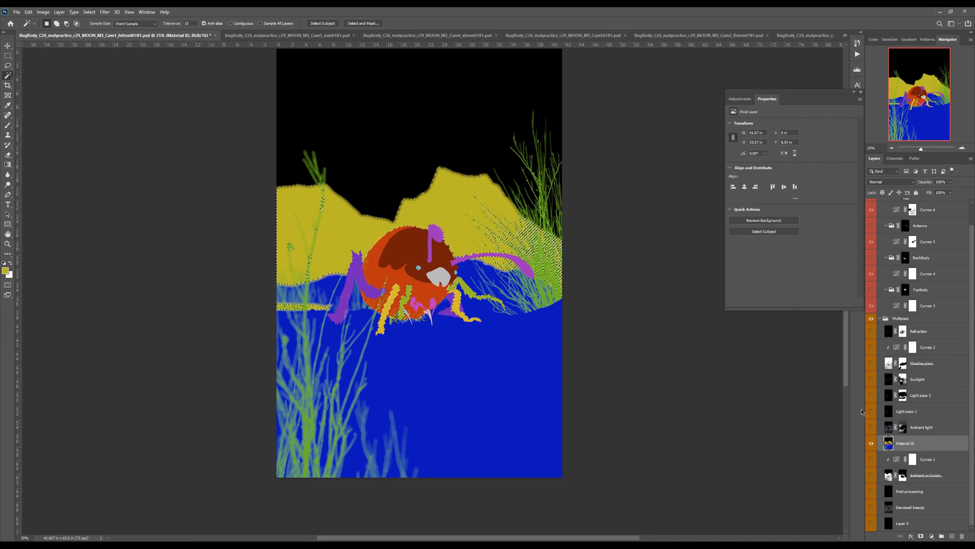
Step: Remove the bug from the mountain selection with the Lasso and use it as the mask of a new group named mountains
{"action": "key", "text": "l"}
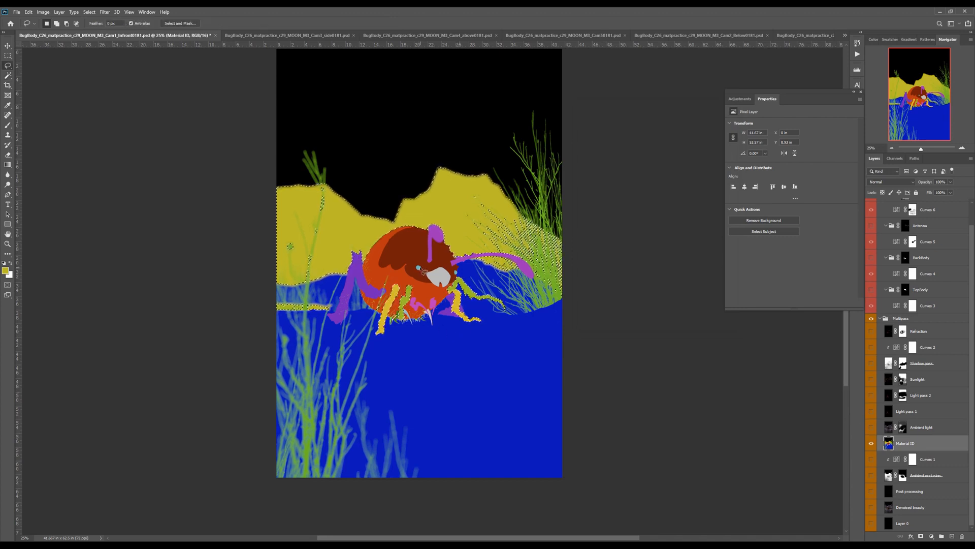
{"action": "mouse_move", "coordinate": [418, 267]}
{"action": "left_mouse_down"}
{"action": "mouse_move", "coordinate": [383, 263]}
{"action": "mouse_move", "coordinate": [365, 282]}
{"action": "mouse_move", "coordinate": [346, 312]}
{"action": "mouse_move", "coordinate": [350, 336]}
{"action": "mouse_move", "coordinate": [416, 357]}
{"action": "mouse_move", "coordinate": [490, 352]}
{"action": "mouse_move", "coordinate": [518, 322]}
{"action": "mouse_move", "coordinate": [500, 292]}
{"action": "mouse_move", "coordinate": [442, 267]}
{"action": "left_mouse_up"}
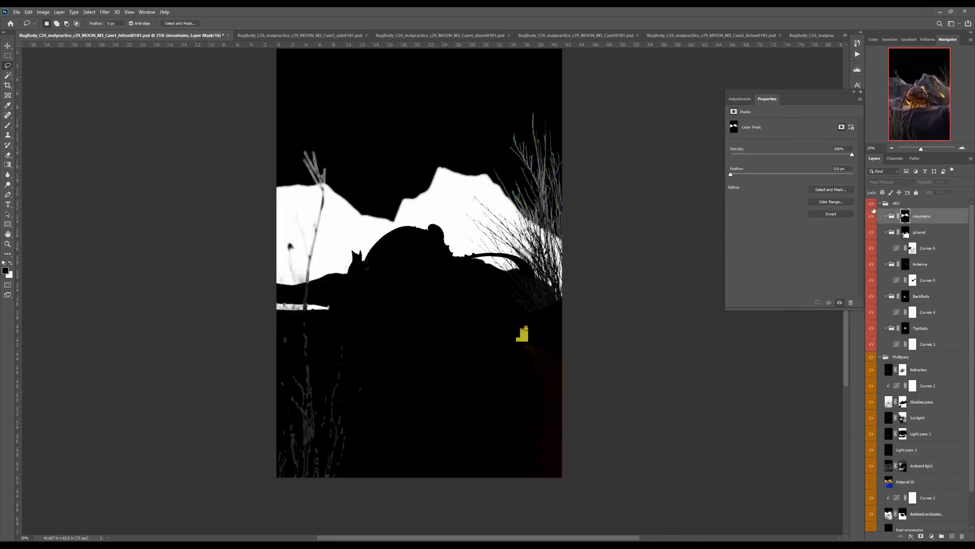
{"action": "key", "text": "ctrl+plus"}
{"action": "key", "text": "ctrl+minus"}
Step: Remove the stray grass from the mountains mask by filling a lassoed foreground area with black and brushing the grass base black
{"action": "mouse_move", "coordinate": [335, 325]}
{"action": "left_mouse_down"}
{"action": "mouse_move", "coordinate": [298, 318]}
{"action": "mouse_move", "coordinate": [258, 346]}
{"action": "mouse_move", "coordinate": [237, 399]}
{"action": "mouse_move", "coordinate": [239, 480]}
{"action": "mouse_move", "coordinate": [309, 503]}
{"action": "mouse_move", "coordinate": [429, 390]}
{"action": "mouse_move", "coordinate": [386, 337]}
{"action": "mouse_move", "coordinate": [337, 325]}
{"action": "left_mouse_up"}
{"action": "key", "text": "x"}
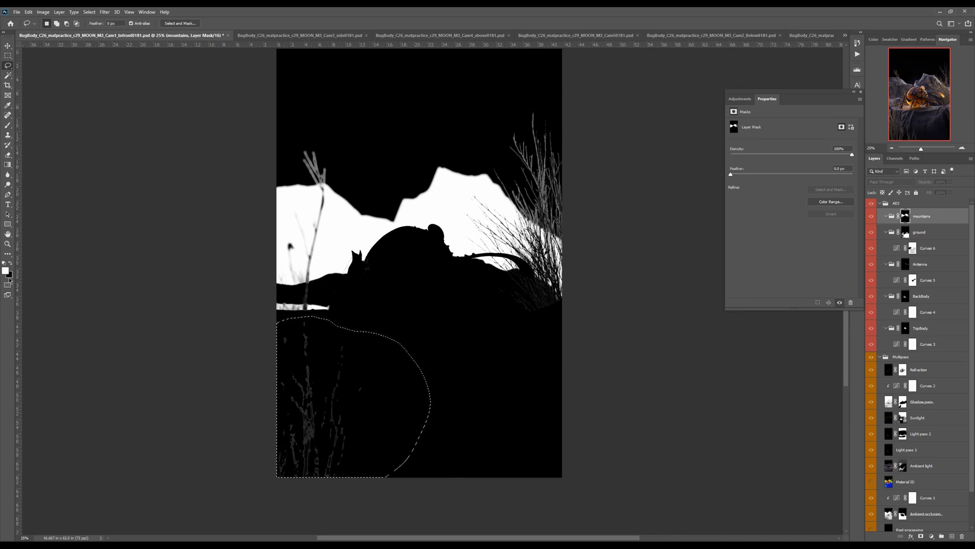
{"action": "key", "text": "ctrl+BackSpace"}
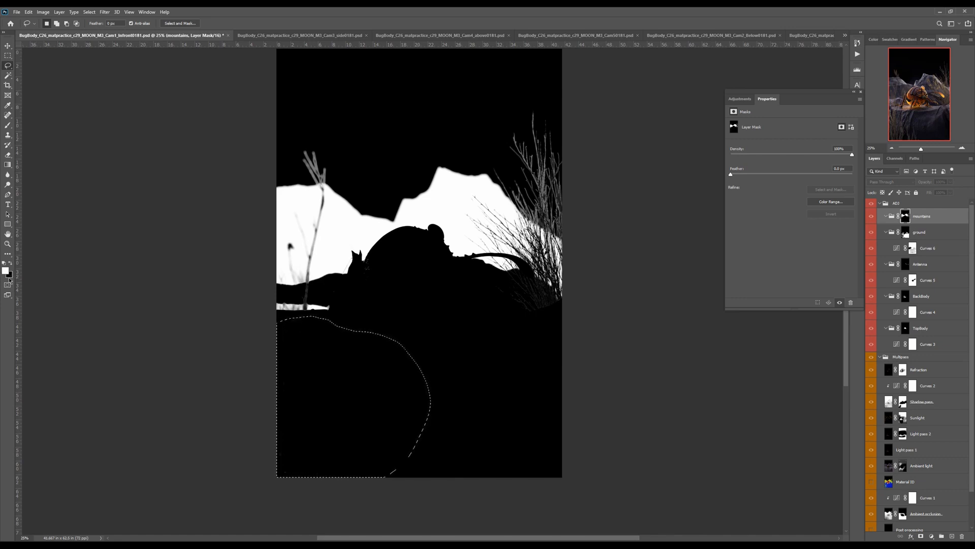
{"action": "key", "text": "ctrl+d"}
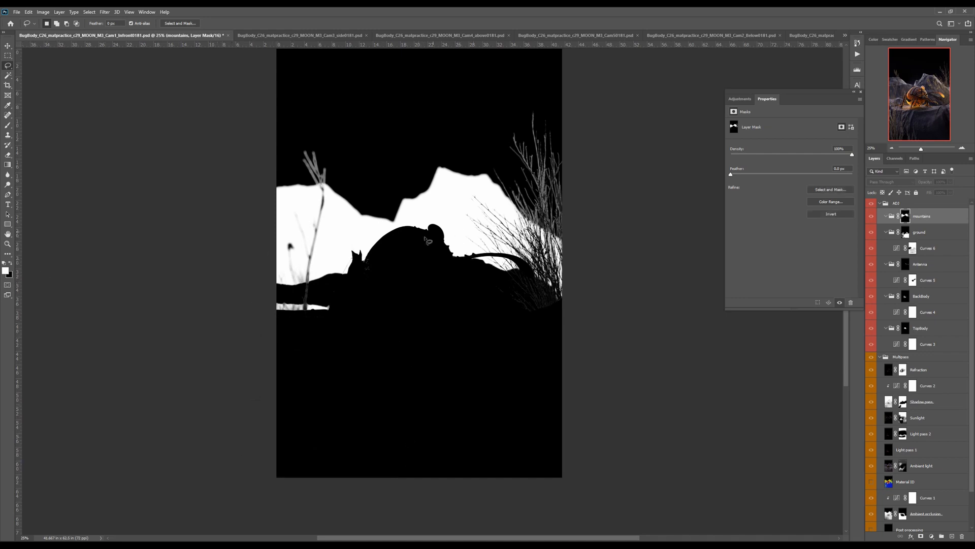
{"action": "key", "text": "b"}
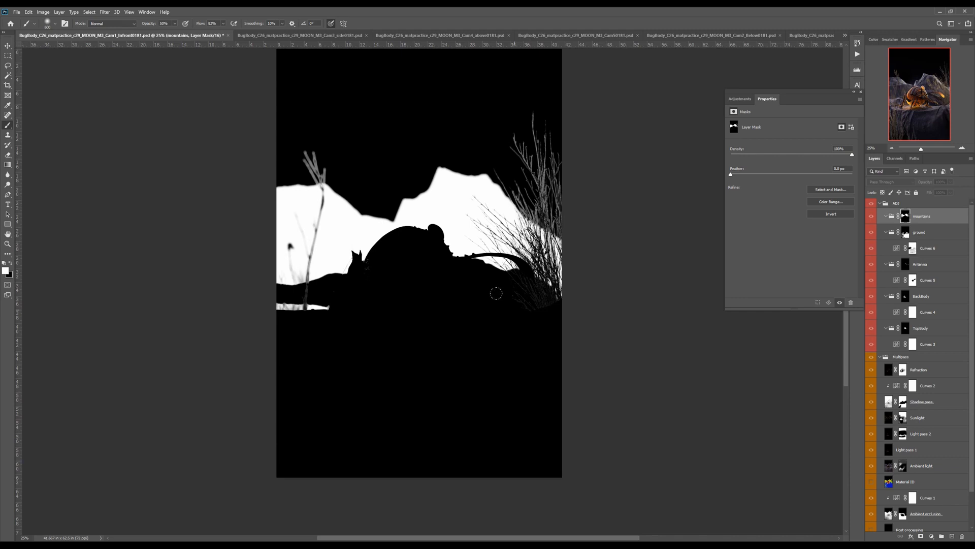
{"action": "key", "text": "x"}
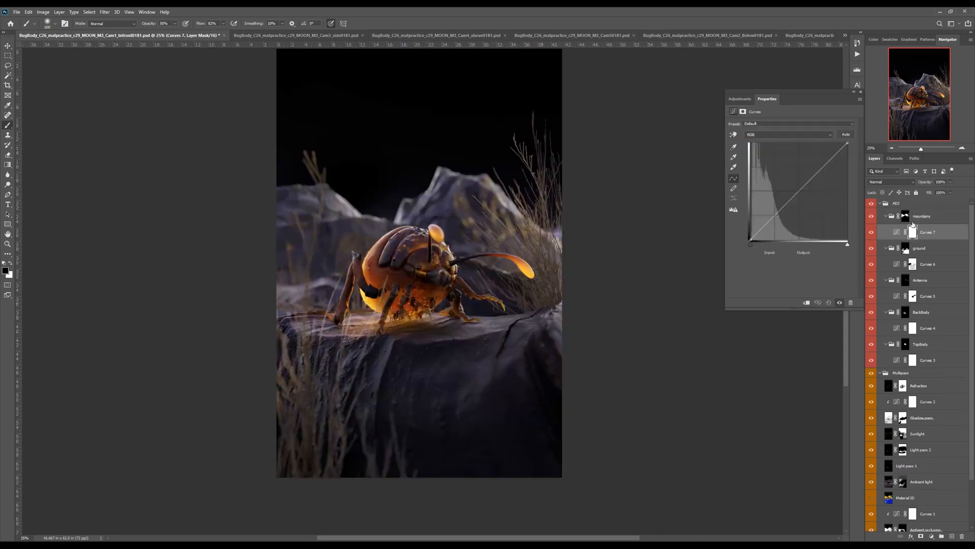
Step: Darken the mountains strongly in the new Curves 7 adjustment and compare the result with the group's mask
{"action": "left_click_drag", "start_coordinate": [806, 186], "coordinate": [823, 206]}
{"action": "left_click", "coordinate": [905, 219], "text": "alt"}
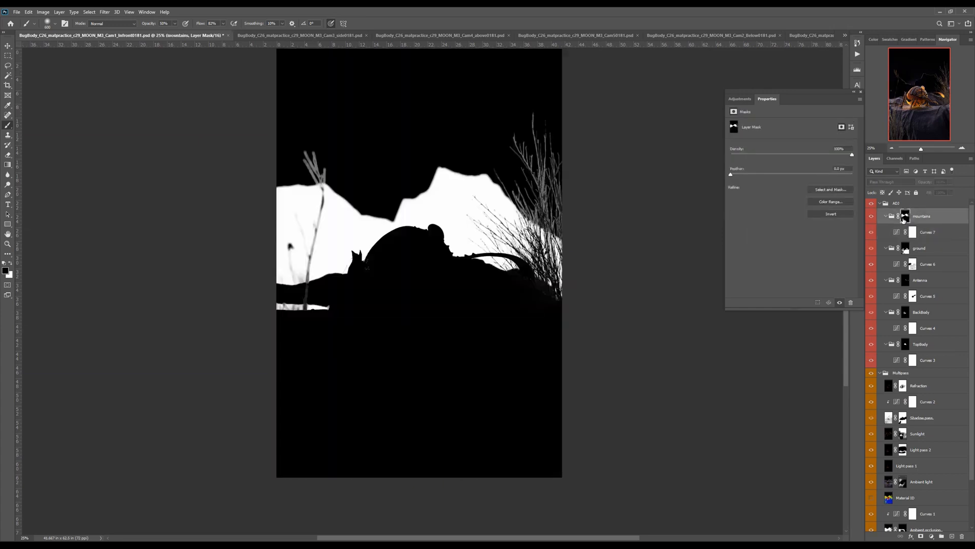
{"action": "left_click", "coordinate": [905, 219], "text": "alt"}
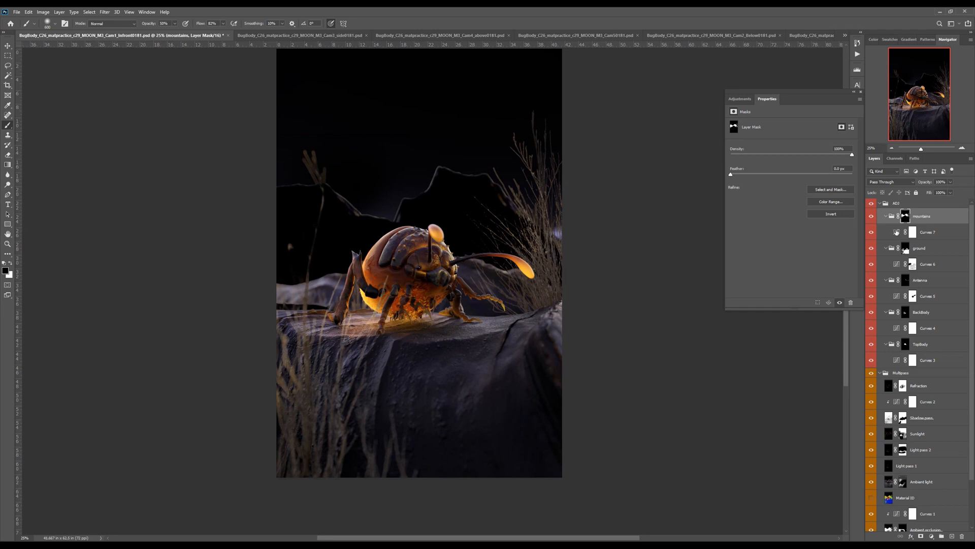
{"action": "left_click", "coordinate": [913, 232]}
{"action": "mouse_move", "coordinate": [823, 206]}
{"action": "left_mouse_down"}
{"action": "mouse_move", "coordinate": [816, 184]}
{"action": "mouse_move", "coordinate": [827, 197]}
{"action": "left_mouse_up"}
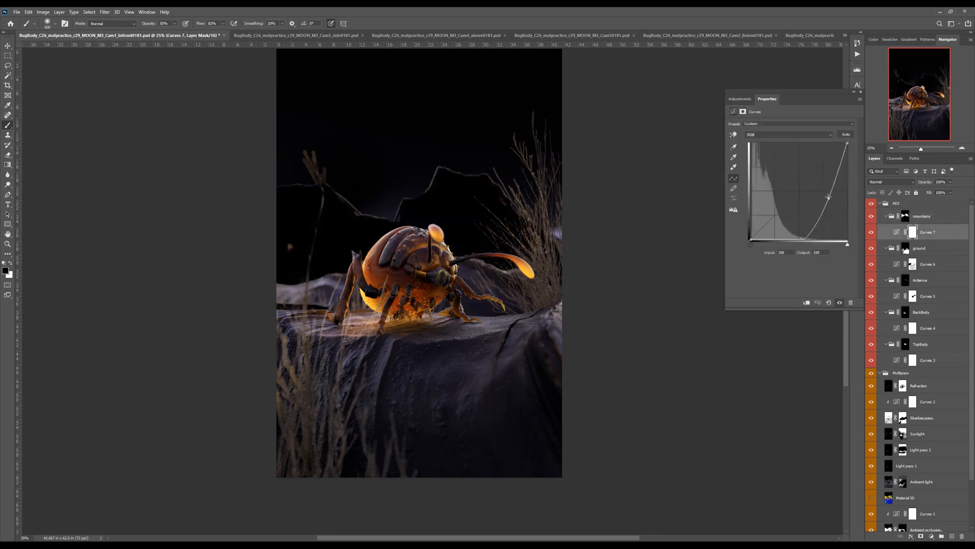
{"action": "left_click", "coordinate": [904, 218], "text": "alt"}
{"action": "left_click", "coordinate": [905, 219], "text": "alt"}
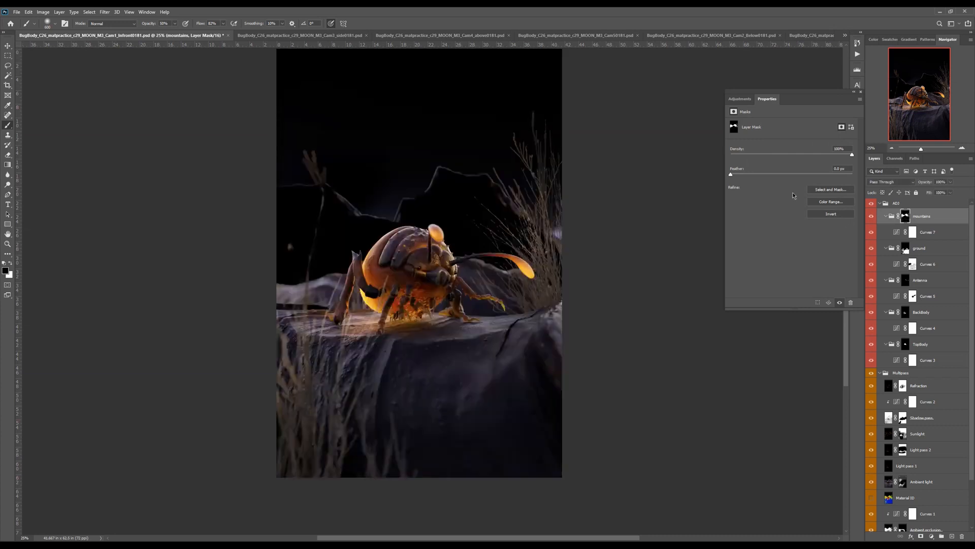
Step: Soften the mountains group's mask along the ridge line with the Blur Tool
{"action": "key", "text": "ctrl+plus"}
{"action": "key", "text": "ctrl+BackSpace"}
{"action": "key", "text": "ctrl+plus"}
{"action": "key", "text": "ctrl+z"}
{"action": "left_click_drag", "start_coordinate": [412, 230], "coordinate": [440, 337]}
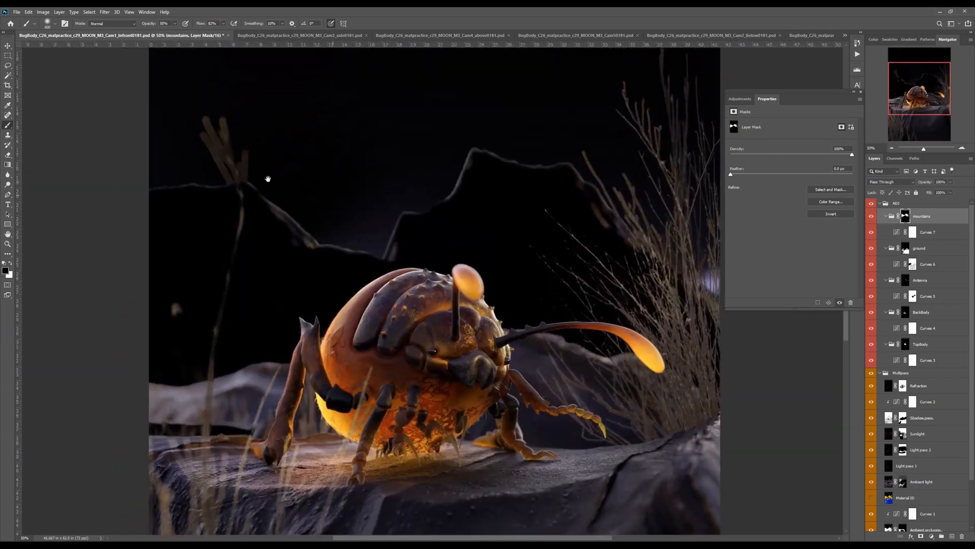
{"action": "left_click", "coordinate": [8, 174]}
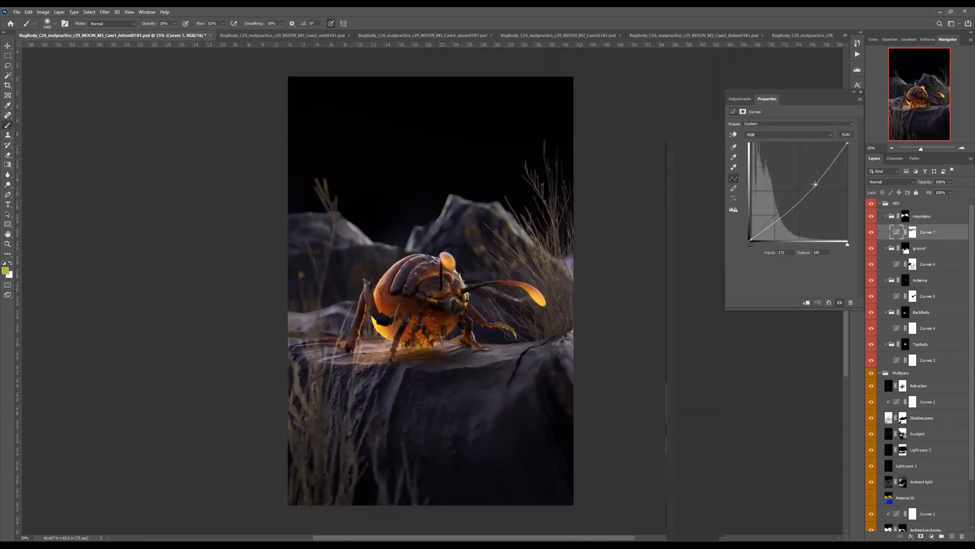
Step: Lower the RGB curve of Curves 7 to output 129 at input 171 to darken the mountains and close its properties
{"action": "left_click_drag", "start_coordinate": [815, 185], "coordinate": [815, 188]}
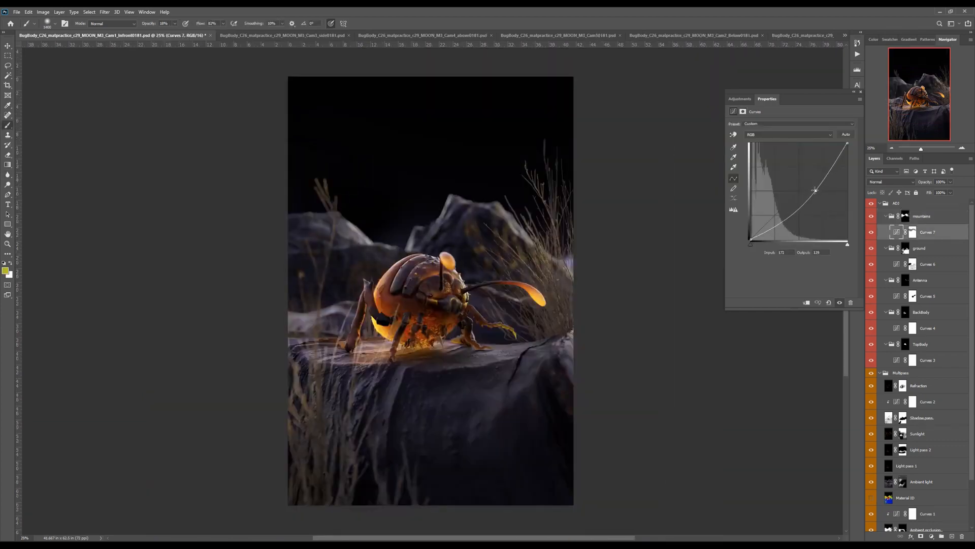
{"action": "left_click", "coordinate": [787, 134]}
{"action": "left_click", "coordinate": [762, 142]}
{"action": "left_click", "coordinate": [861, 92]}
Step: Compare the original Denoised beauty render with the full graded composite several times
{"action": "left_click_drag", "start_coordinate": [973, 252], "coordinate": [970, 337]}
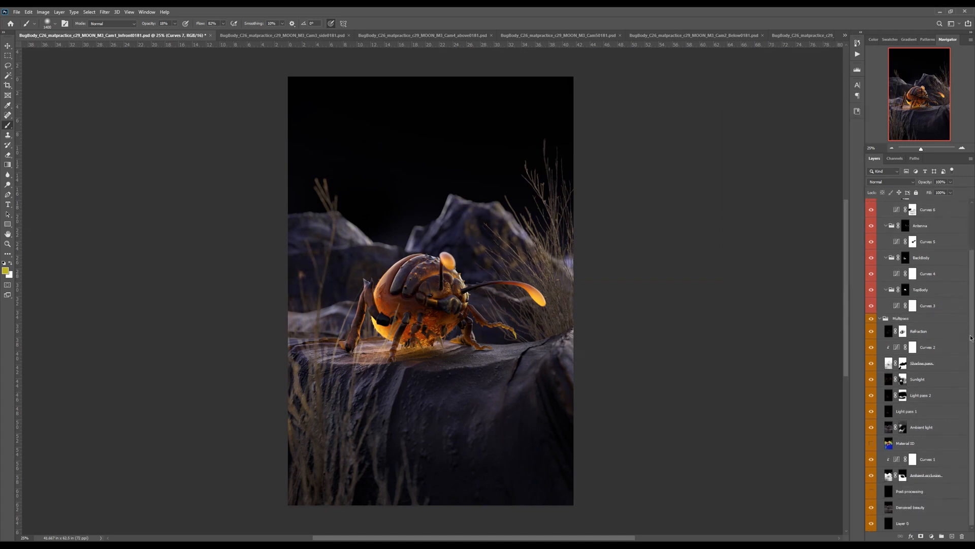
{"action": "left_click", "coordinate": [871, 508], "text": "alt"}
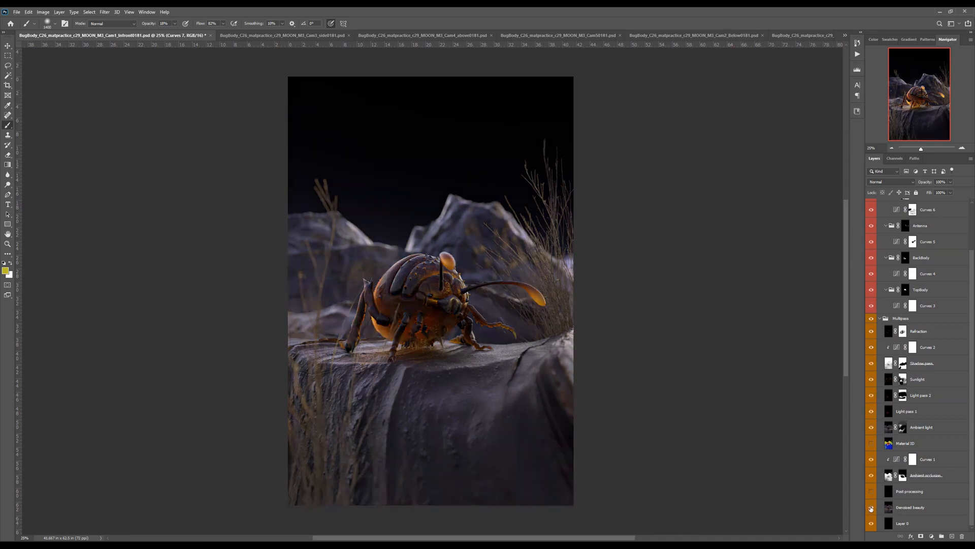
{"action": "left_click", "coordinate": [871, 508], "text": "alt"}
{"action": "left_click", "coordinate": [871, 508], "text": "alt"}
{"action": "left_click", "coordinate": [871, 508], "text": "alt"}
{"action": "left_click", "coordinate": [872, 509], "text": "alt"}
{"action": "left_click", "coordinate": [872, 509], "text": "alt"}
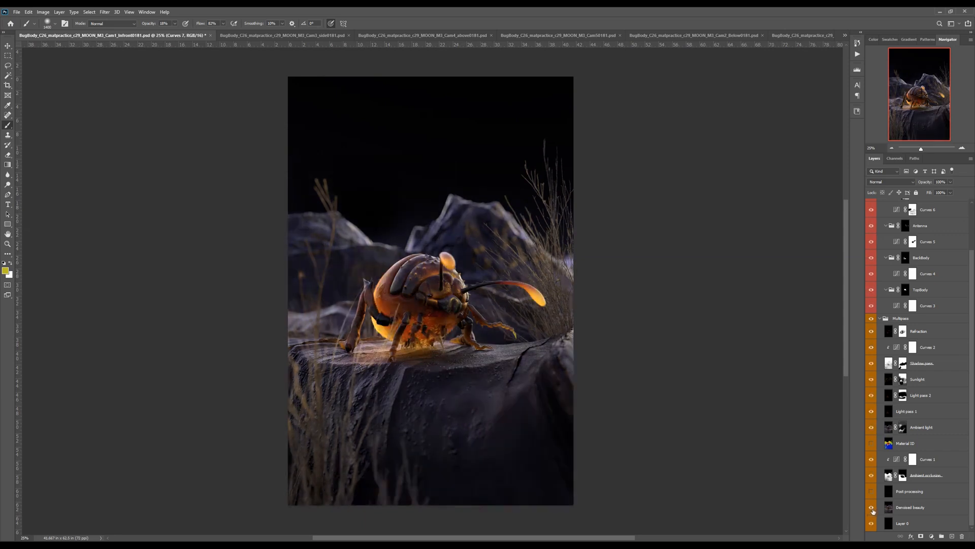
{"action": "left_click", "coordinate": [872, 508], "text": "alt"}
{"action": "left_click", "coordinate": [872, 509], "text": "alt"}
{"action": "left_click", "coordinate": [872, 508], "text": "alt"}
{"action": "left_click", "coordinate": [871, 509], "text": "alt"}
Step: Compare the image with the mountains and ground adjustment groups switched off and on
{"action": "scroll", "coordinate": [961, 216], "scroll_direction": "up", "scroll_amount": 3}
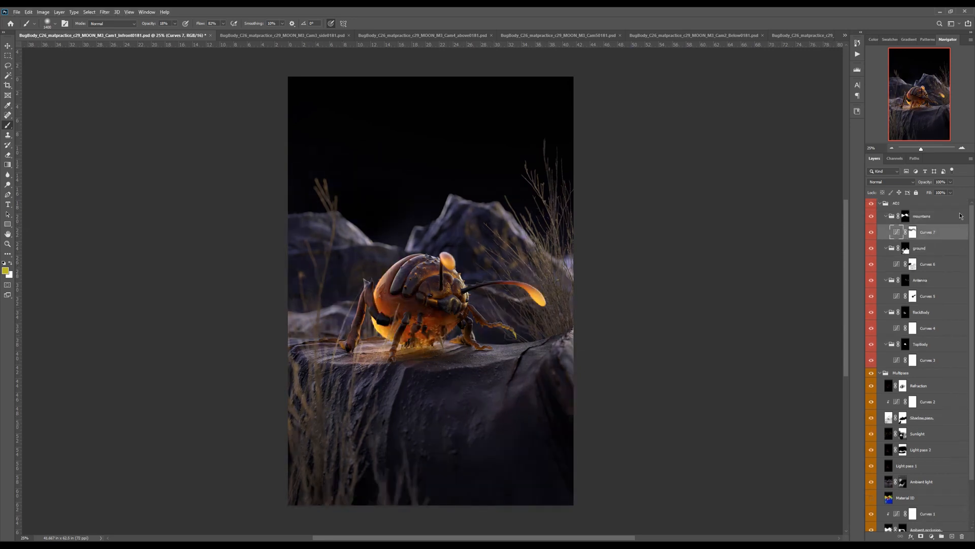
{"action": "left_click", "coordinate": [905, 216]}
{"action": "left_click", "coordinate": [872, 218]}
{"action": "left_click", "coordinate": [873, 218]}
{"action": "left_click", "coordinate": [872, 248]}
{"action": "left_click", "coordinate": [871, 248]}
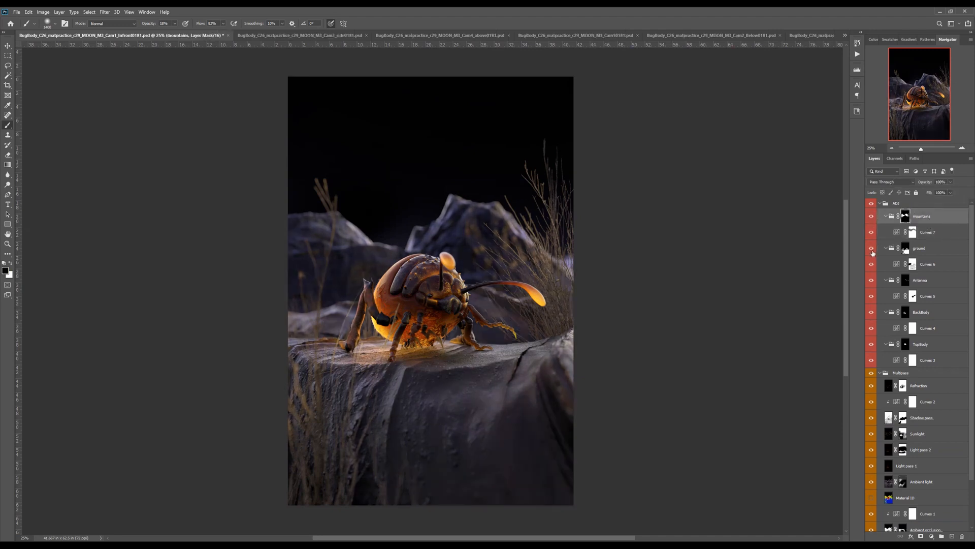
Step: Select the bug's purple legs on the isolated Material ID pass with the Magic Wand and show the full composite again
{"action": "left_click_drag", "start_coordinate": [972, 388], "coordinate": [971, 438]}
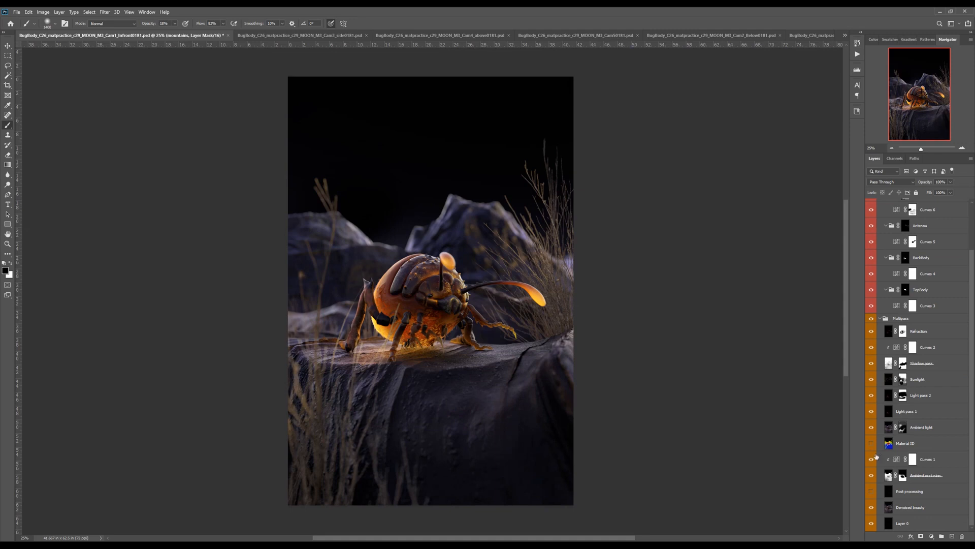
{"action": "left_click", "coordinate": [872, 444], "text": "alt"}
{"action": "left_click", "coordinate": [903, 444]}
{"action": "key", "text": "w"}
{"action": "left_click", "coordinate": [364, 303]}
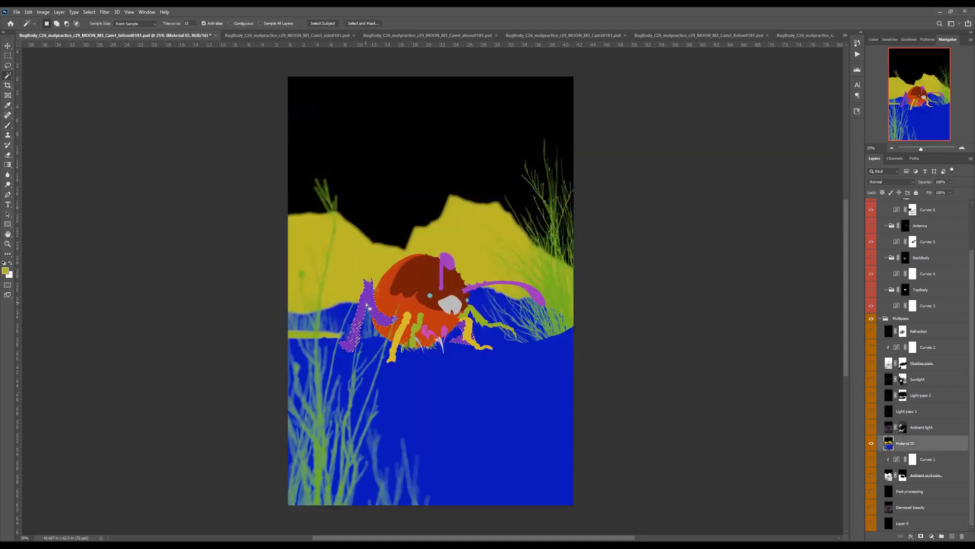
{"action": "left_click", "coordinate": [871, 443], "text": "alt"}
{"action": "scroll", "coordinate": [939, 356], "scroll_direction": "up", "scroll_amount": 3}
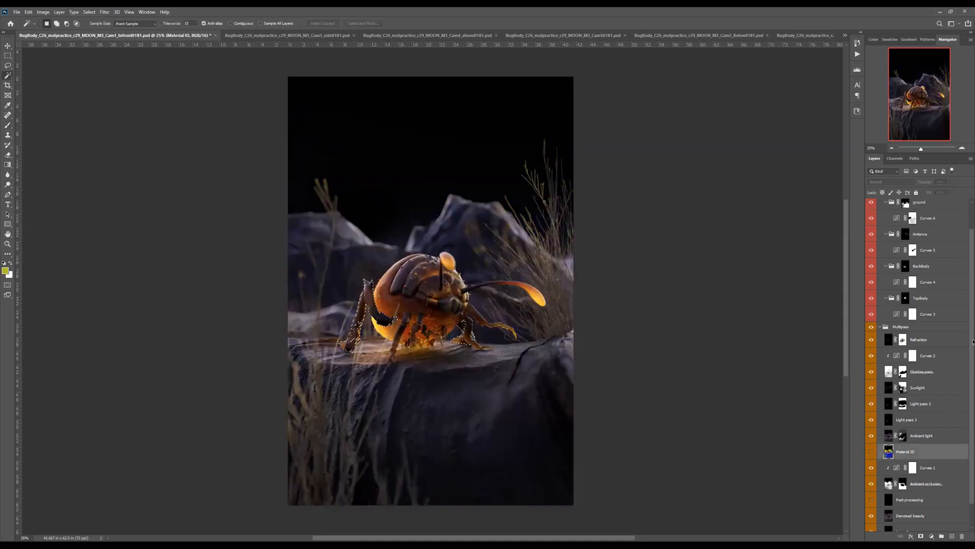
Step: Create a BackLeg group above the mountains group, masked by the leg selection, and add a Curves adjustment inside it
{"action": "left_click", "coordinate": [906, 217]}
{"action": "left_click", "coordinate": [932, 536]}
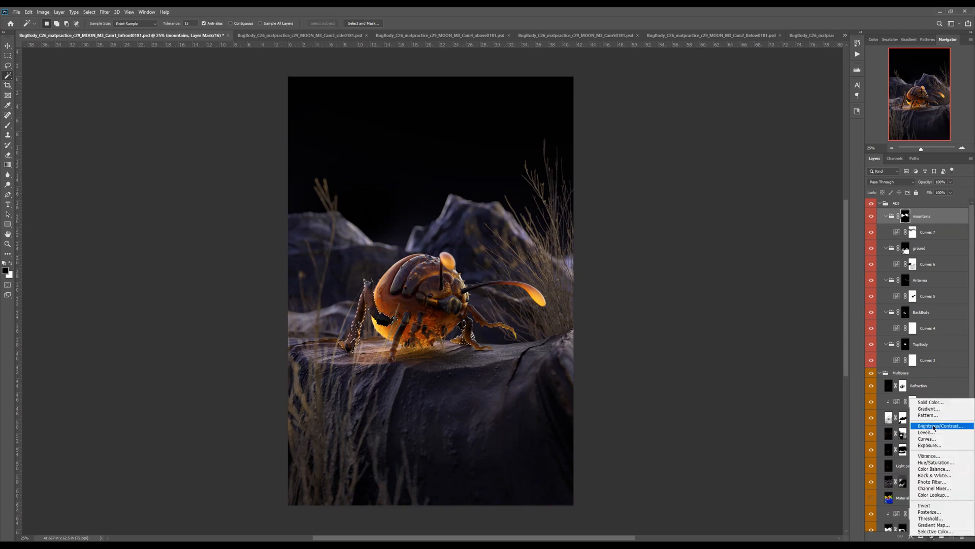
Step: Tune the back leg's Curves adjustment in the red, green and blue channels
{"action": "left_click", "coordinate": [777, 135]}
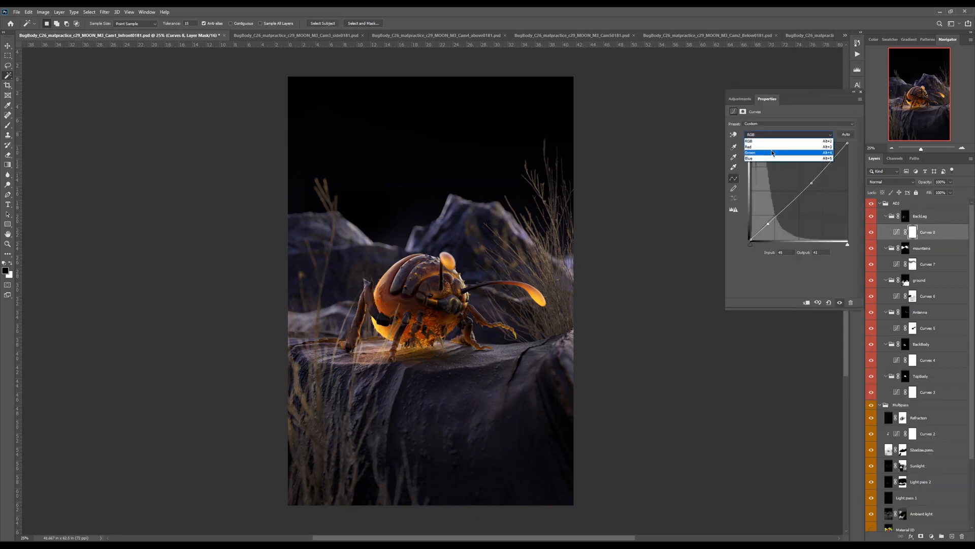
{"action": "left_click", "coordinate": [774, 148]}
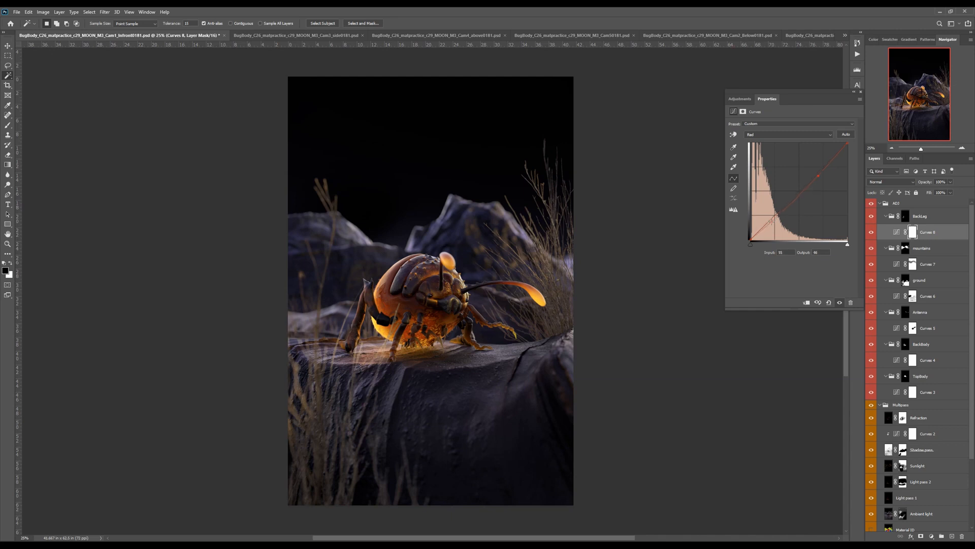
{"action": "left_click", "coordinate": [765, 135]}
{"action": "left_click", "coordinate": [767, 156]}
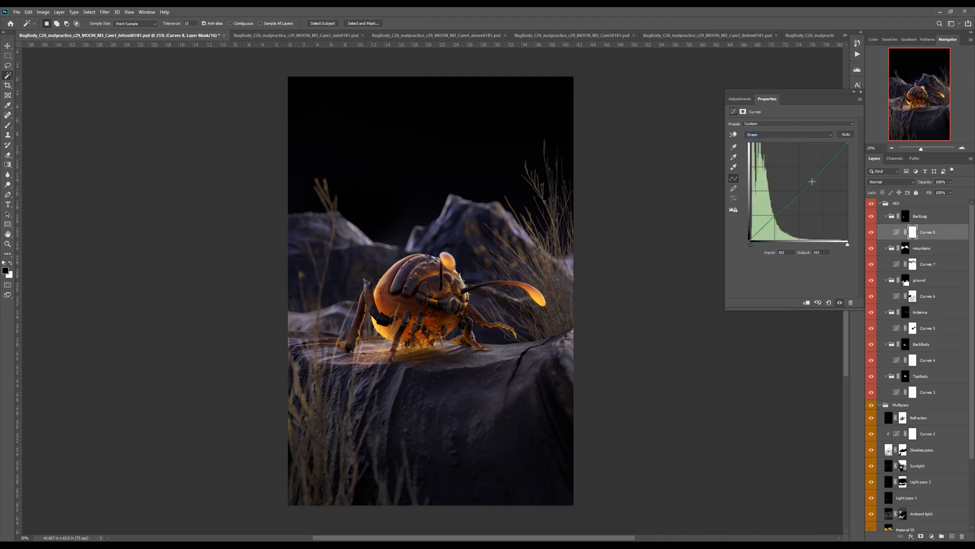
{"action": "left_click", "coordinate": [782, 135]}
{"action": "left_click", "coordinate": [782, 162]}
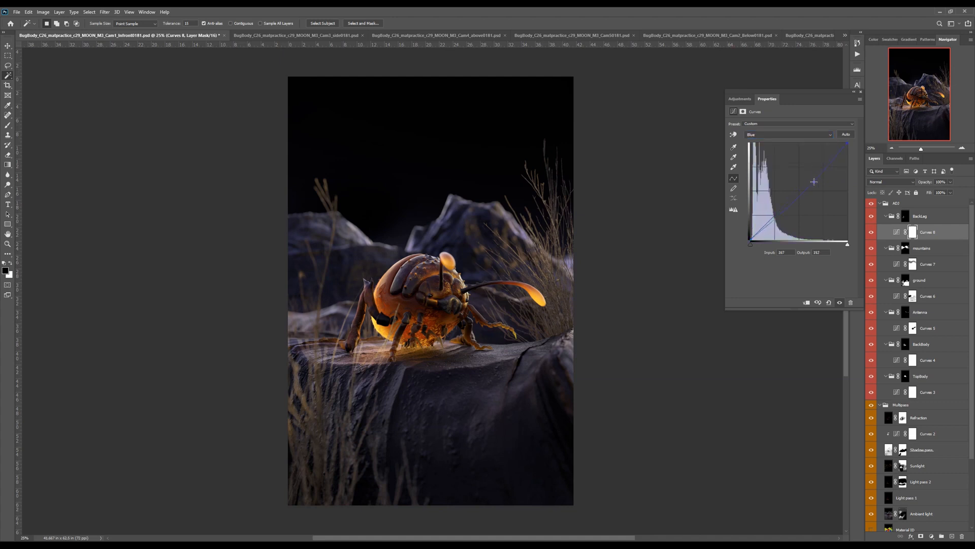
Step: Lower the highlights of the red channel curve in the back leg's Curves adjustment and close its properties
{"action": "left_click", "coordinate": [785, 134]}
{"action": "left_click", "coordinate": [782, 148]}
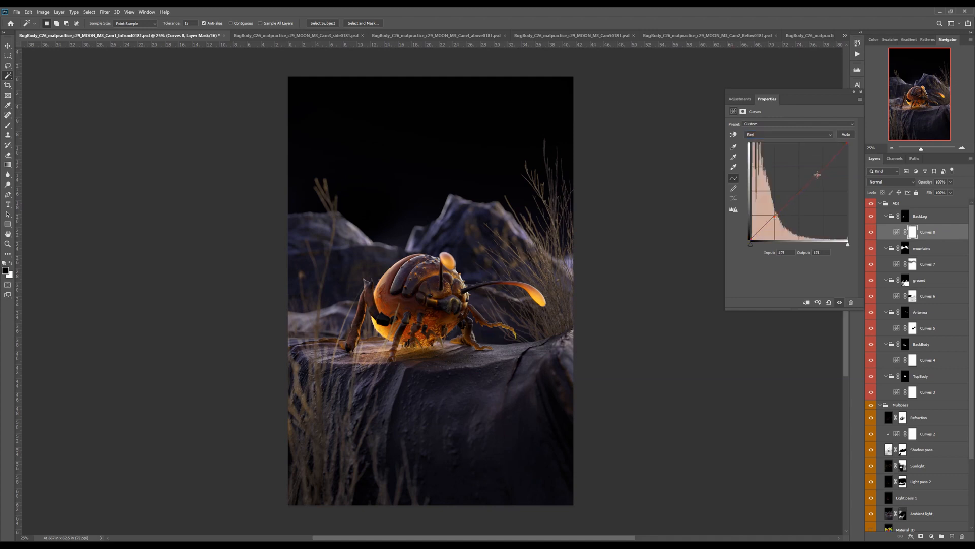
{"action": "left_click", "coordinate": [932, 536]}
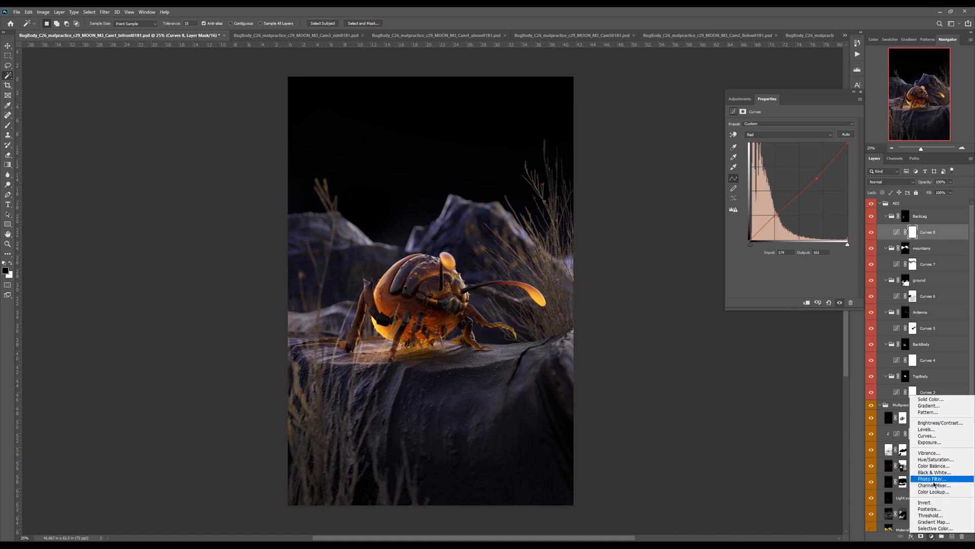
{"action": "left_click", "coordinate": [813, 177]}
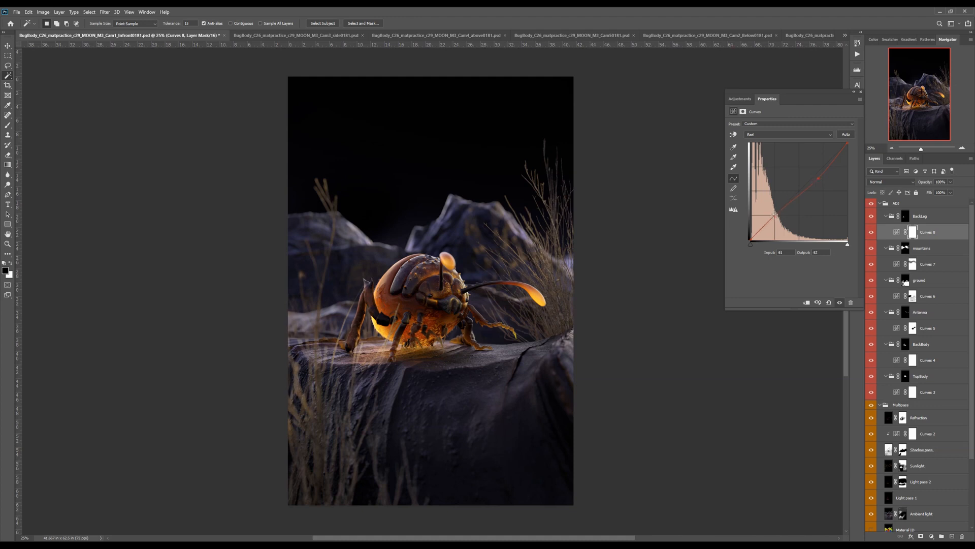
{"action": "left_click", "coordinate": [860, 92]}
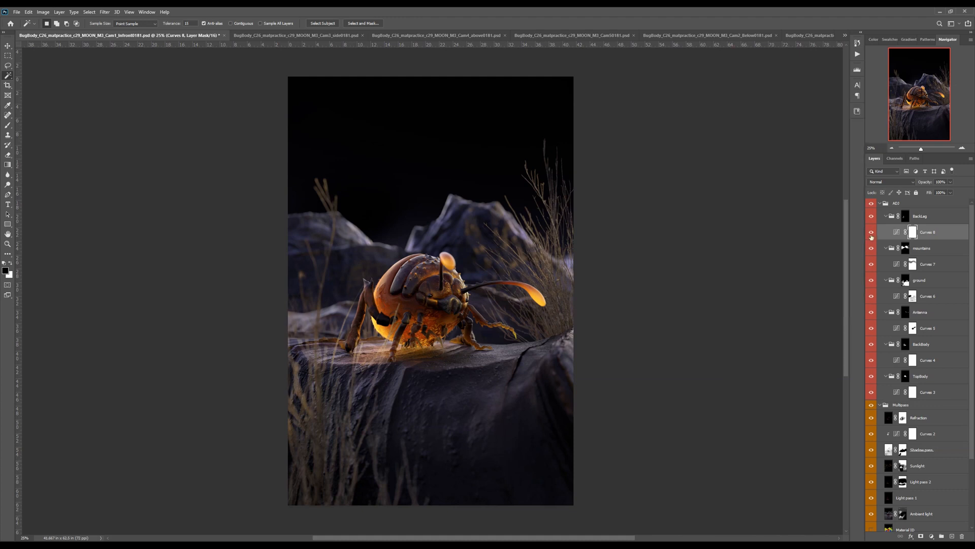
Step: Compare the image with and without the back leg's Curves adjustment, ending with the BackLeg group selected
{"action": "left_click", "coordinate": [872, 232]}
{"action": "left_click", "coordinate": [871, 234]}
{"action": "left_click", "coordinate": [918, 219]}
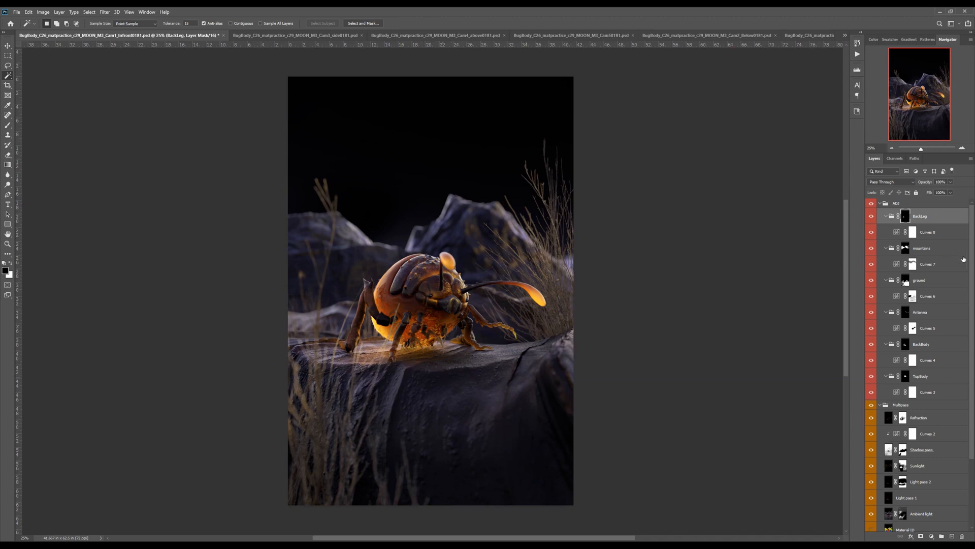
Step: Isolate the Material ID layer and select the bug's body, legs and antennae by colour with the Magic Wand
{"action": "left_click_drag", "start_coordinate": [968, 385], "coordinate": [972, 478]}
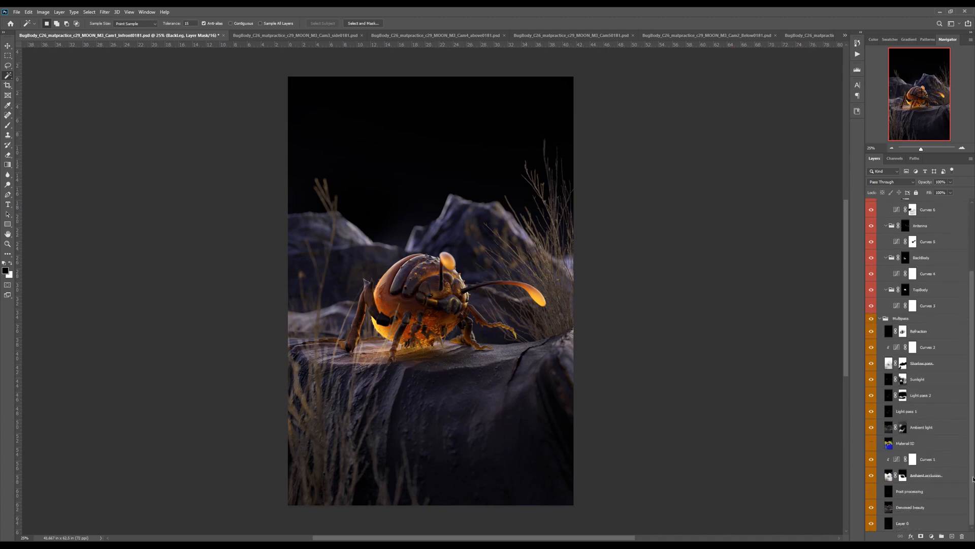
{"action": "left_click", "coordinate": [871, 446], "text": "alt"}
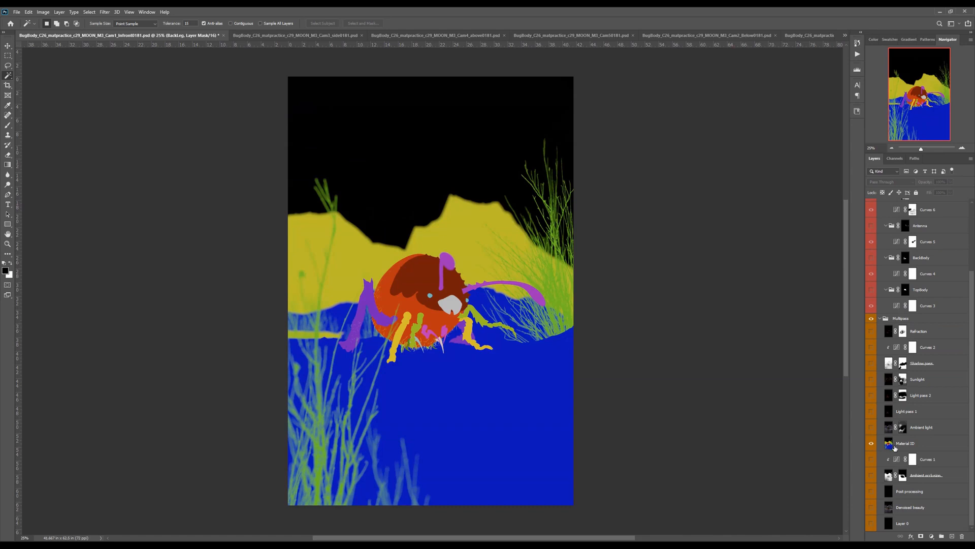
{"action": "left_click", "coordinate": [914, 443]}
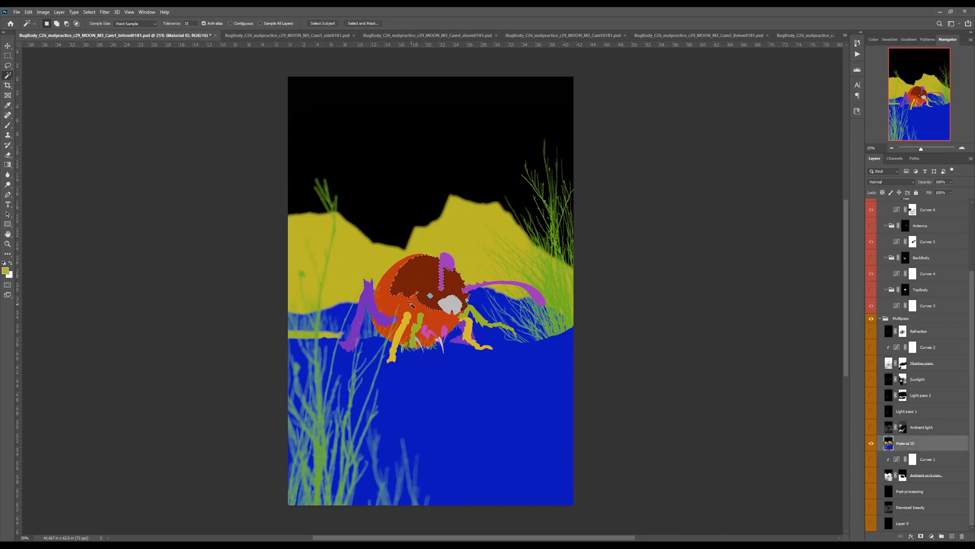
{"action": "left_click", "coordinate": [407, 308], "text": "shift"}
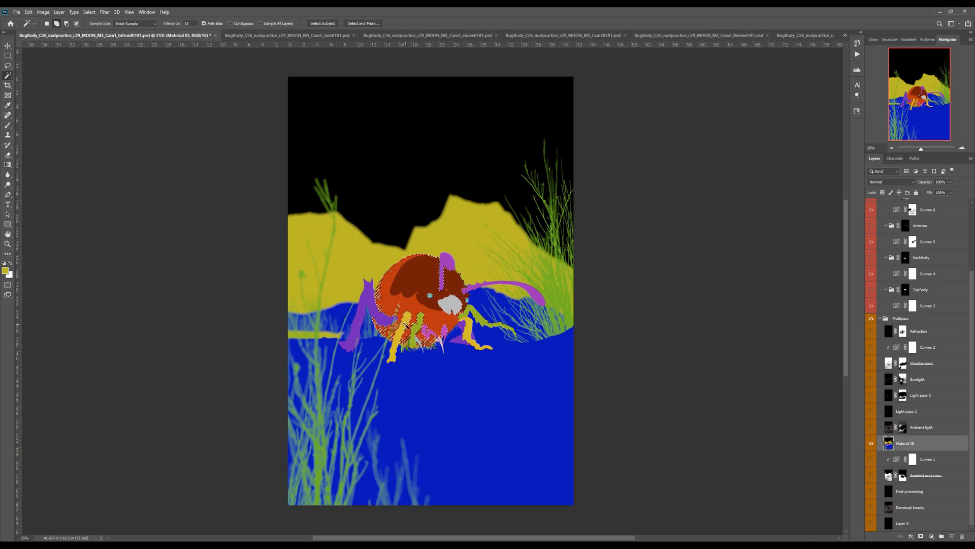
{"action": "left_click", "coordinate": [521, 292], "text": "shift"}
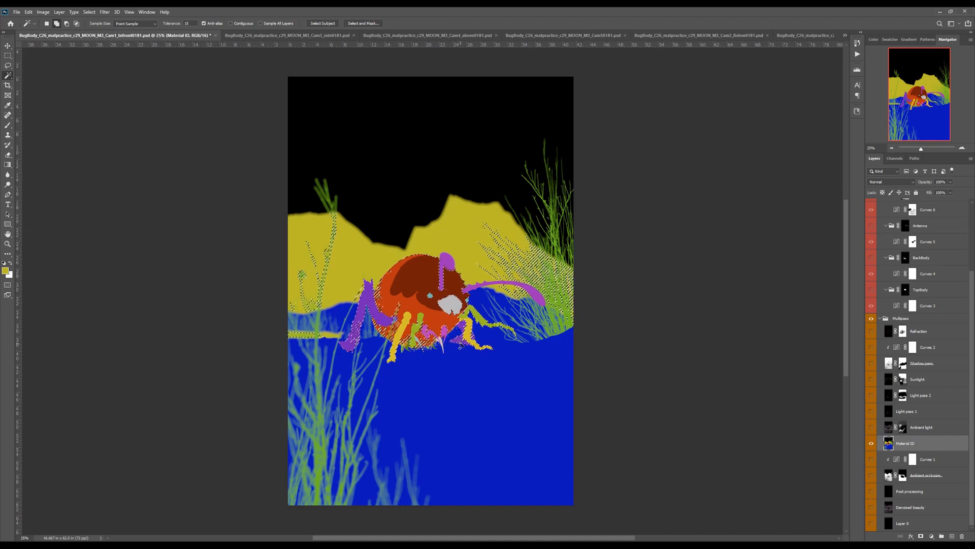
Step: Add the unselected seams between the mouth, body and far front legs to the selection with the Lasso
{"action": "left_click_drag", "start_coordinate": [429, 350], "coordinate": [468, 365]}
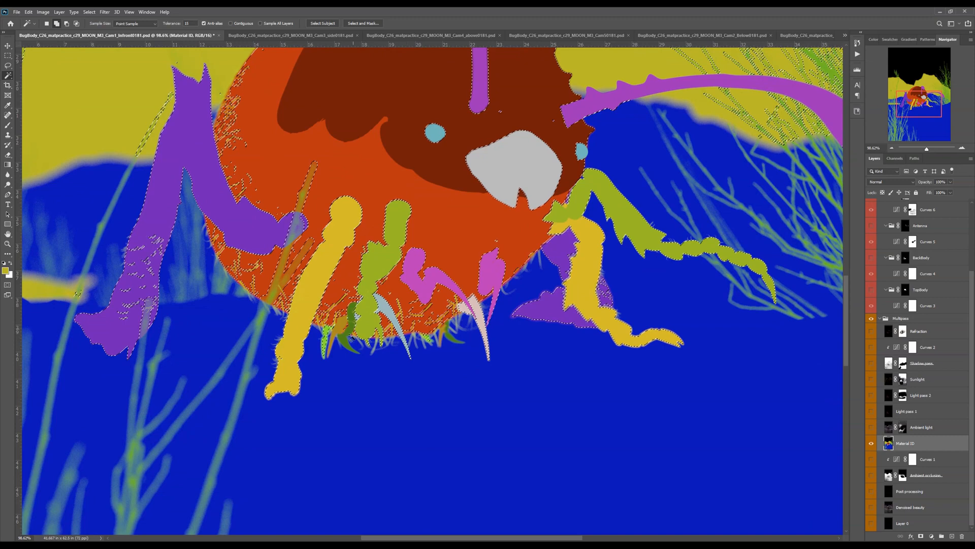
{"action": "key", "text": "l"}
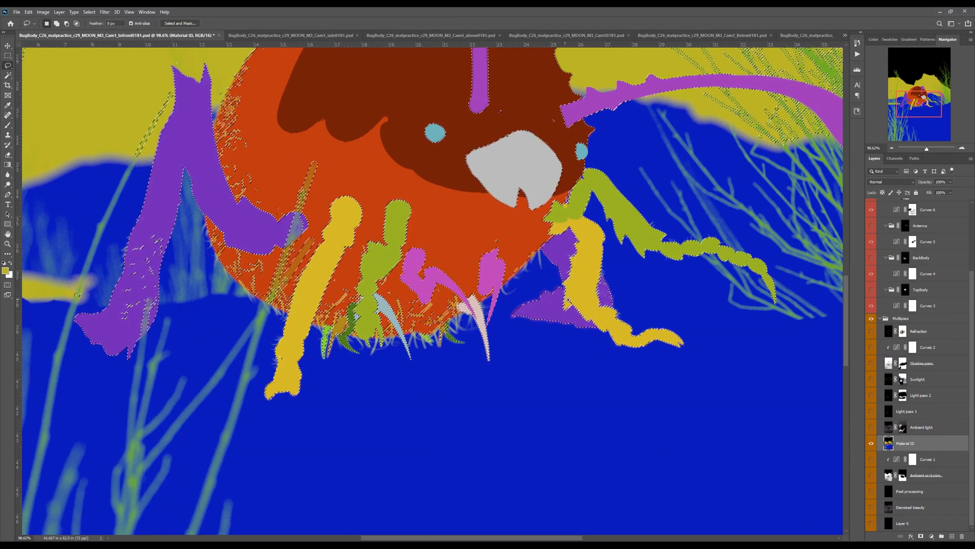
{"action": "scroll", "coordinate": [565, 300], "scroll_direction": "up", "scroll_amount": 5}
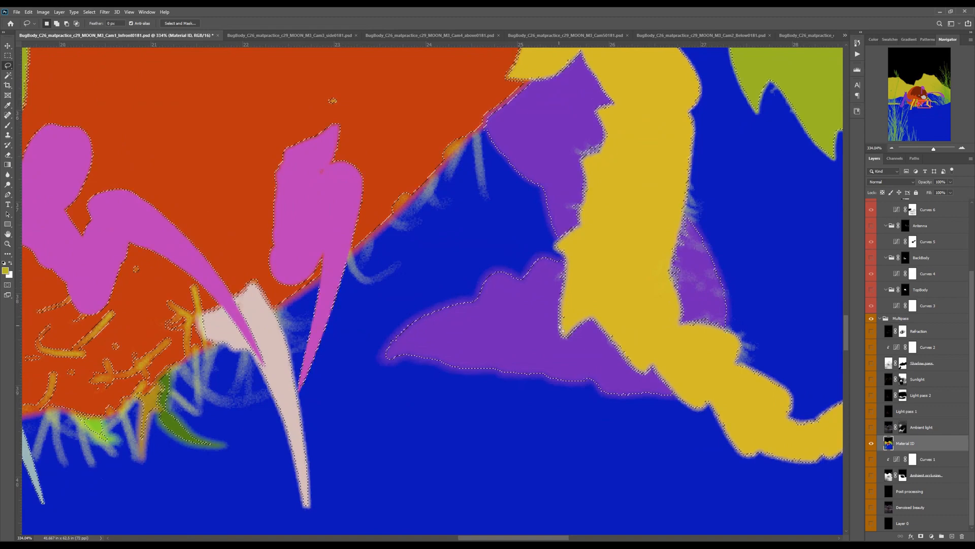
{"action": "scroll", "coordinate": [571, 267], "scroll_direction": "down", "scroll_amount": 3}
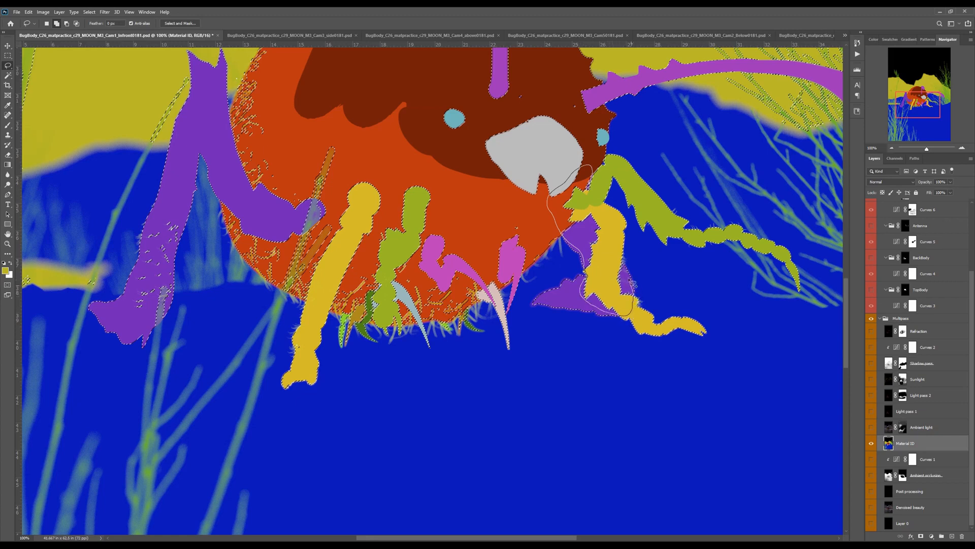
{"action": "mouse_move", "coordinate": [616, 245]}
{"action": "left_mouse_down"}
{"action": "mouse_move", "coordinate": [602, 191]}
{"action": "mouse_move", "coordinate": [564, 190]}
{"action": "left_mouse_up"}
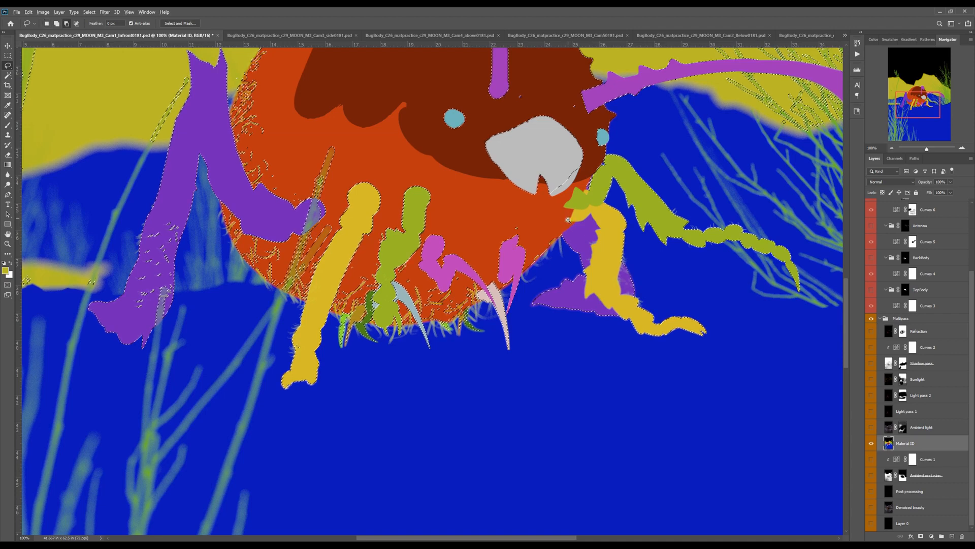
Step: Add the gaps around the upright antenna on the head to the bug selection with the Lasso
{"action": "scroll", "coordinate": [568, 219], "scroll_direction": "down", "scroll_amount": 1}
{"action": "mouse_move", "coordinate": [579, 118]}
{"action": "left_mouse_down"}
{"action": "mouse_move", "coordinate": [543, 92]}
{"action": "mouse_move", "coordinate": [488, 193]}
{"action": "mouse_move", "coordinate": [581, 189]}
{"action": "mouse_move", "coordinate": [606, 124]}
{"action": "mouse_move", "coordinate": [581, 118]}
{"action": "mouse_move", "coordinate": [580, 217]}
{"action": "left_mouse_up"}
{"action": "key", "text": "w"}
{"action": "left_click_drag", "start_coordinate": [508, 81], "coordinate": [509, 168]}
{"action": "key", "text": "l"}
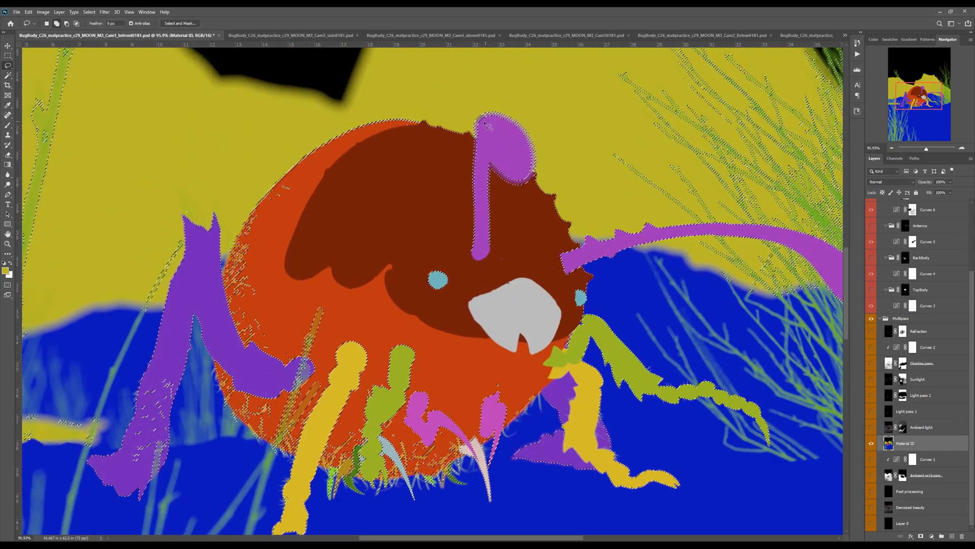
{"action": "mouse_move", "coordinate": [480, 136]}
{"action": "left_mouse_down"}
{"action": "mouse_move", "coordinate": [462, 160]}
{"action": "mouse_move", "coordinate": [423, 293]}
{"action": "mouse_move", "coordinate": [507, 256]}
{"action": "mouse_move", "coordinate": [537, 188]}
{"action": "mouse_move", "coordinate": [527, 159]}
{"action": "mouse_move", "coordinate": [498, 139]}
{"action": "mouse_move", "coordinate": [471, 147]}
{"action": "left_mouse_up"}
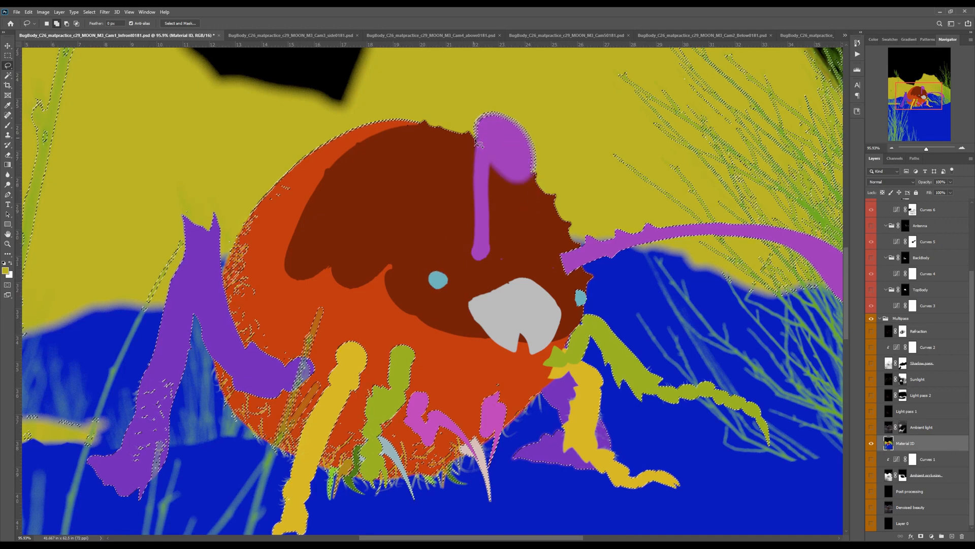
Step: Lasso the leftover gaps on the lower belly and around the outer eye and antenna base into the bug selection
{"action": "left_click_drag", "start_coordinate": [333, 333], "coordinate": [424, 306]}
{"action": "mouse_move", "coordinate": [458, 263]}
{"action": "left_mouse_down"}
{"action": "mouse_move", "coordinate": [357, 408]}
{"action": "mouse_move", "coordinate": [448, 454]}
{"action": "left_mouse_up"}
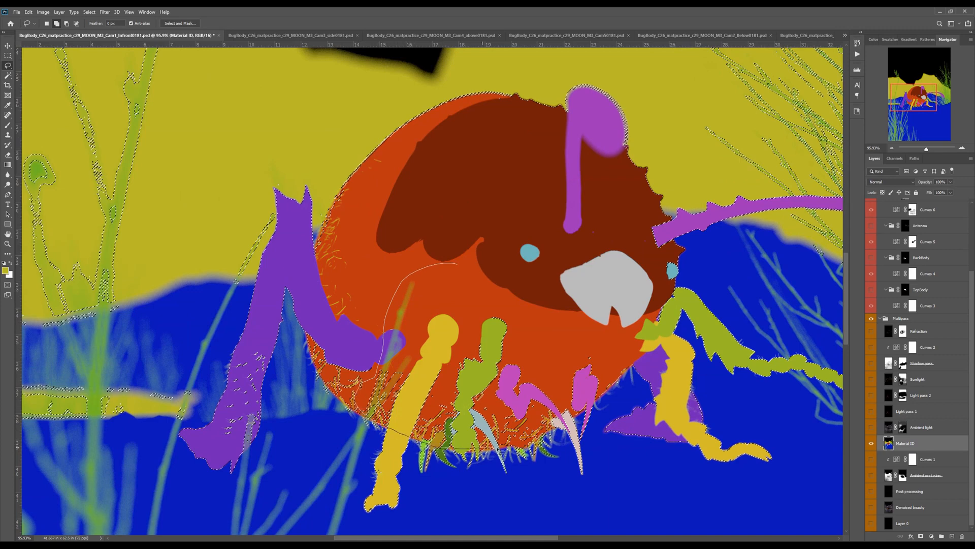
{"action": "left_click_drag", "start_coordinate": [524, 441], "coordinate": [558, 426]}
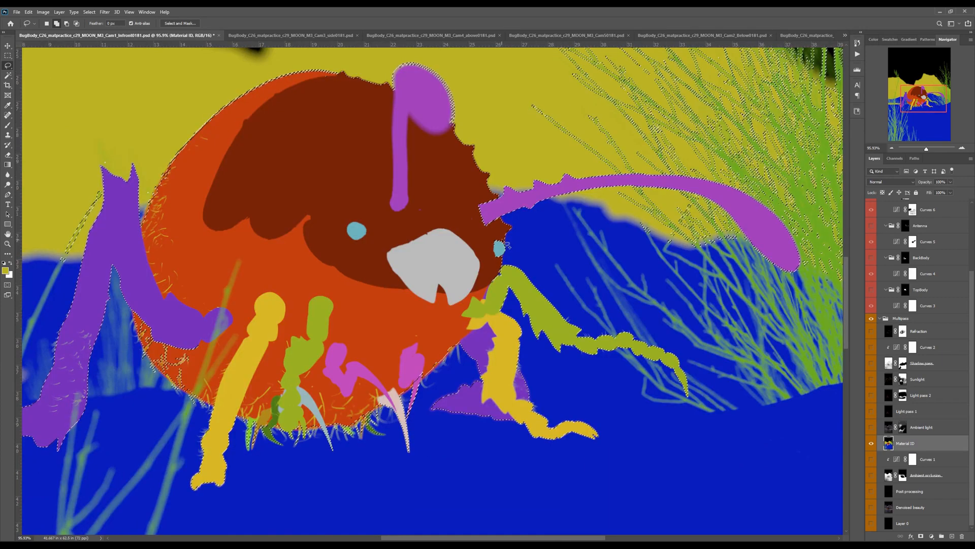
{"action": "mouse_move", "coordinate": [504, 236]}
{"action": "left_mouse_down"}
{"action": "mouse_move", "coordinate": [497, 251]}
{"action": "mouse_move", "coordinate": [509, 238]}
{"action": "left_mouse_up"}
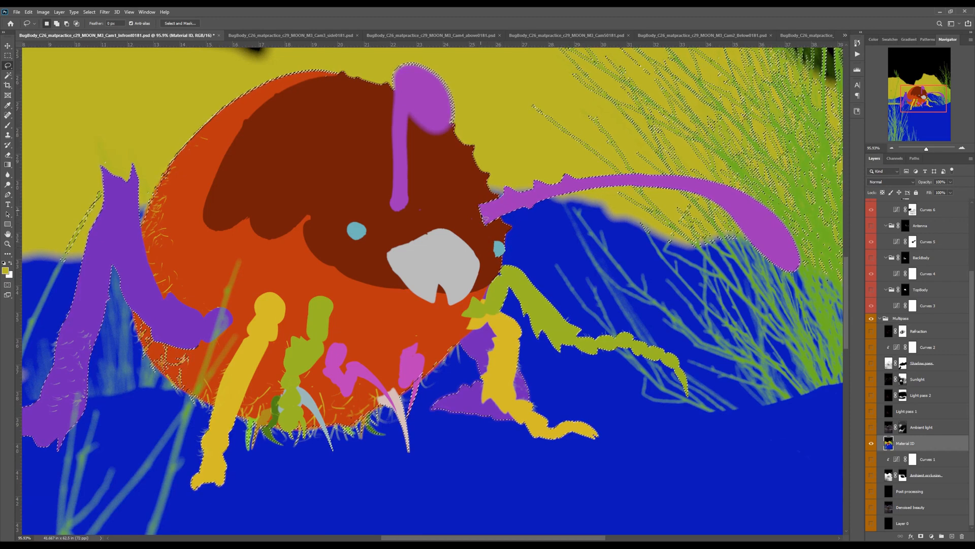
{"action": "mouse_move", "coordinate": [497, 206]}
{"action": "left_mouse_down"}
{"action": "mouse_move", "coordinate": [465, 213]}
{"action": "mouse_move", "coordinate": [497, 233]}
{"action": "mouse_move", "coordinate": [508, 218]}
{"action": "mouse_move", "coordinate": [501, 203]}
{"action": "left_mouse_up"}
Step: Add the unselected patches where the large back leg meets the body to the selection with the Lasso
{"action": "scroll", "coordinate": [413, 99], "scroll_direction": "up", "scroll_amount": 1}
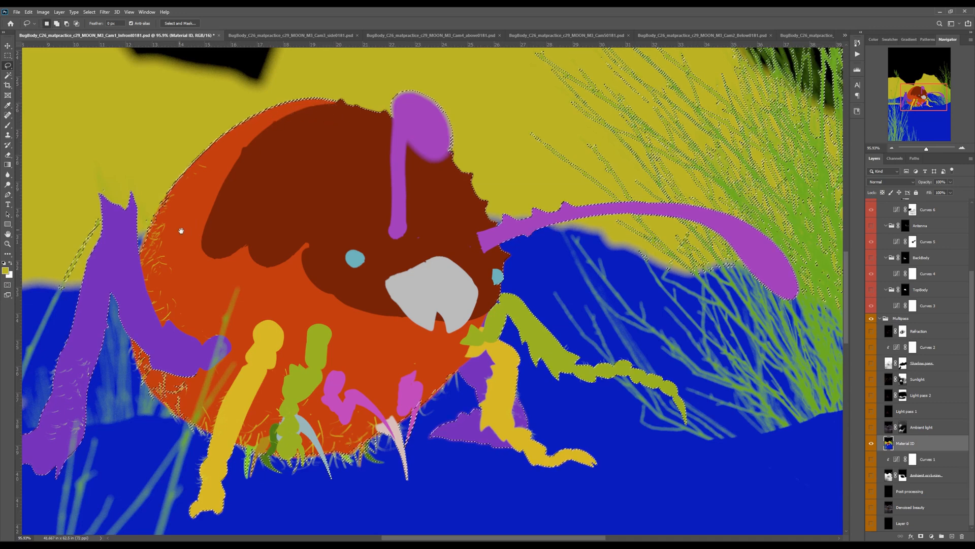
{"action": "left_click_drag", "start_coordinate": [180, 230], "coordinate": [272, 192]}
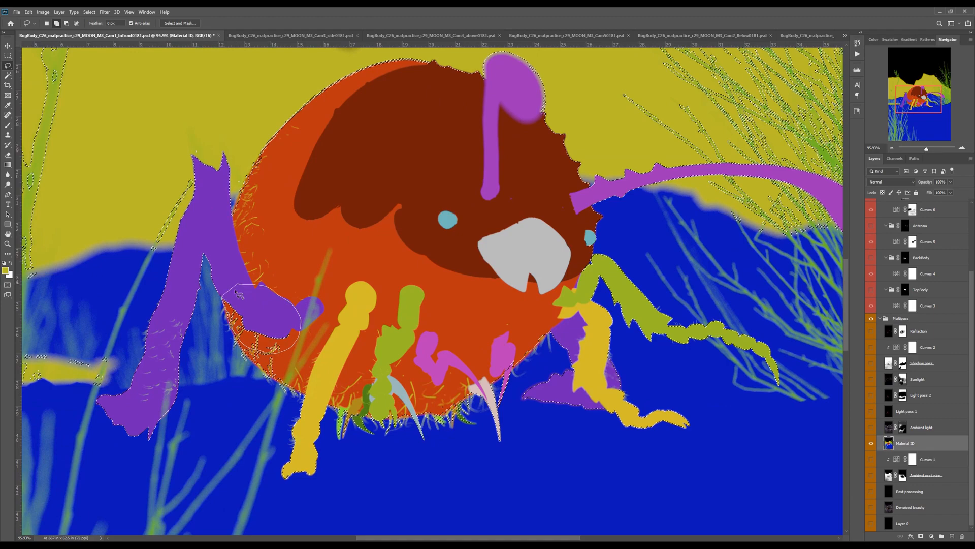
{"action": "left_click_drag", "start_coordinate": [479, 295], "coordinate": [384, 307]}
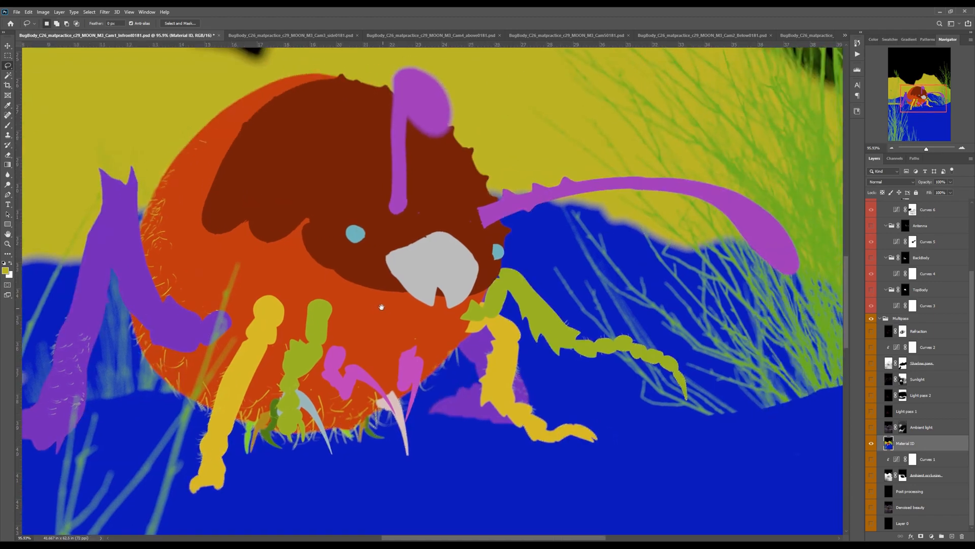
Step: Subtract the grass on both sides of the bug from the selection with the Lasso
{"action": "scroll", "coordinate": [511, 308], "scroll_direction": "down", "scroll_amount": 5}
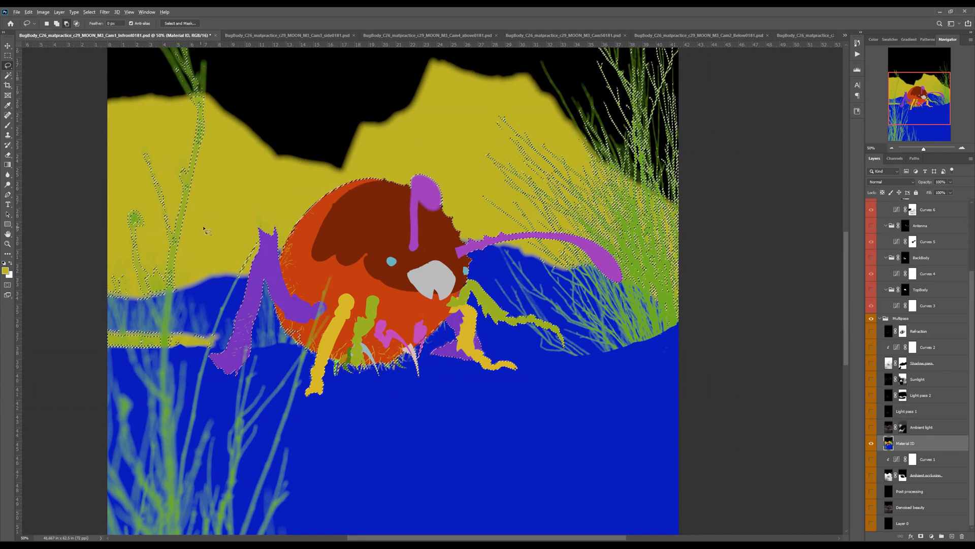
{"action": "mouse_move", "coordinate": [249, 241]}
{"action": "left_mouse_down"}
{"action": "mouse_move", "coordinate": [285, 275]}
{"action": "mouse_move", "coordinate": [287, 168]}
{"action": "mouse_move", "coordinate": [191, 45]}
{"action": "mouse_move", "coordinate": [109, 198]}
{"action": "mouse_move", "coordinate": [80, 353]}
{"action": "mouse_move", "coordinate": [124, 432]}
{"action": "mouse_move", "coordinate": [206, 413]}
{"action": "mouse_move", "coordinate": [264, 361]}
{"action": "left_mouse_up"}
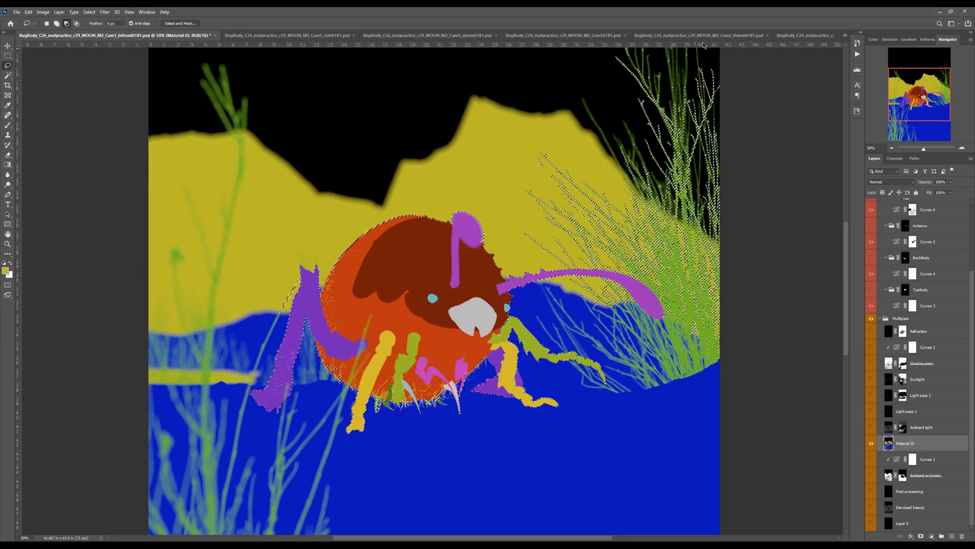
{"action": "left_click_drag", "start_coordinate": [717, 38], "coordinate": [705, 40]}
{"action": "left_click_drag", "start_coordinate": [662, 131], "coordinate": [665, 172]}
{"action": "mouse_move", "coordinate": [738, 83]}
{"action": "left_mouse_down"}
{"action": "mouse_move", "coordinate": [570, 67]}
{"action": "mouse_move", "coordinate": [516, 252]}
{"action": "mouse_move", "coordinate": [544, 304]}
{"action": "mouse_move", "coordinate": [648, 310]}
{"action": "left_mouse_up"}
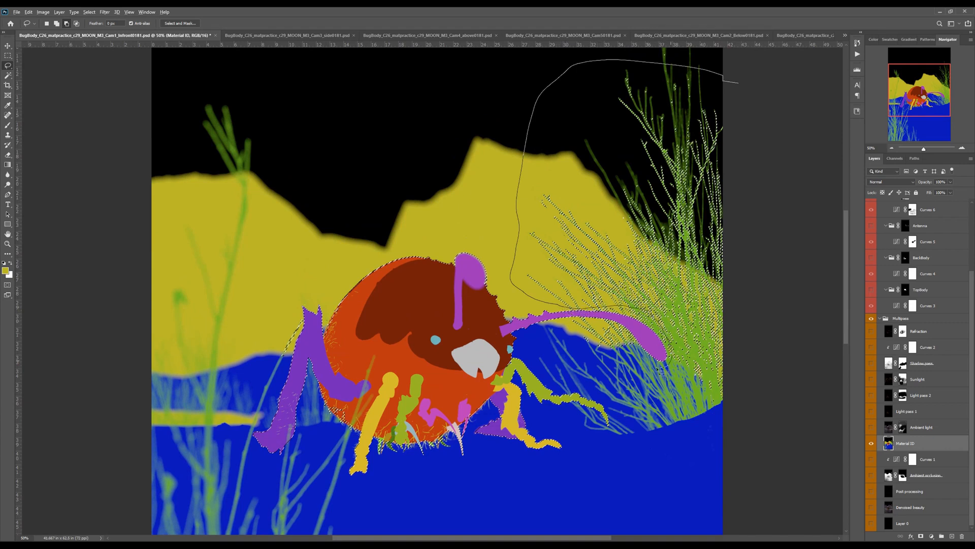
{"action": "mouse_move", "coordinate": [583, 324]}
{"action": "left_mouse_down"}
{"action": "mouse_move", "coordinate": [650, 381]}
{"action": "mouse_move", "coordinate": [703, 333]}
{"action": "mouse_move", "coordinate": [729, 335]}
{"action": "left_mouse_up"}
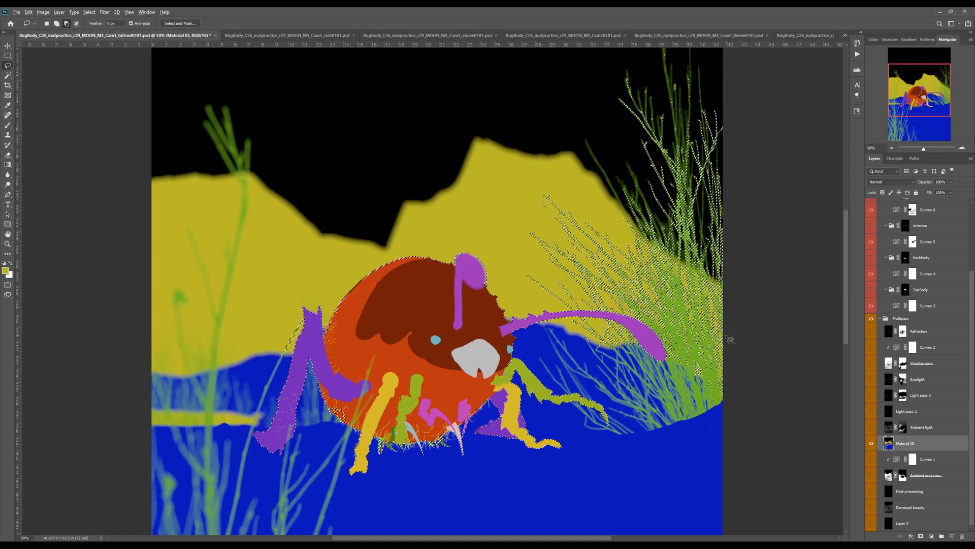
{"action": "left_click_drag", "start_coordinate": [752, 306], "coordinate": [745, 416]}
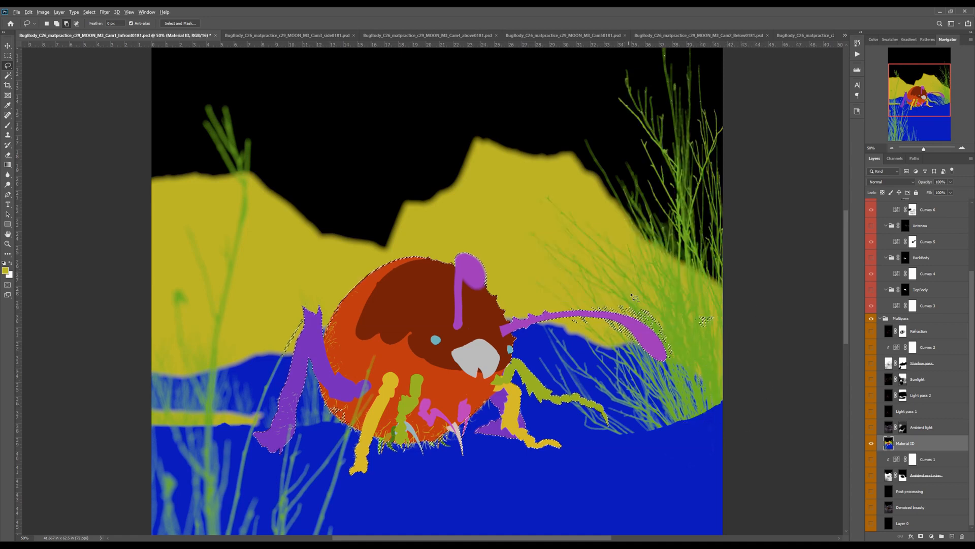
Step: Restore the visibility of the other layers and create a new group above BackLeg inside the ADJ group
{"action": "left_click", "coordinate": [871, 443], "text": "alt"}
{"action": "scroll", "coordinate": [965, 293], "scroll_direction": "up", "scroll_amount": 3}
{"action": "scroll", "coordinate": [964, 292], "scroll_direction": "up", "scroll_amount": 2}
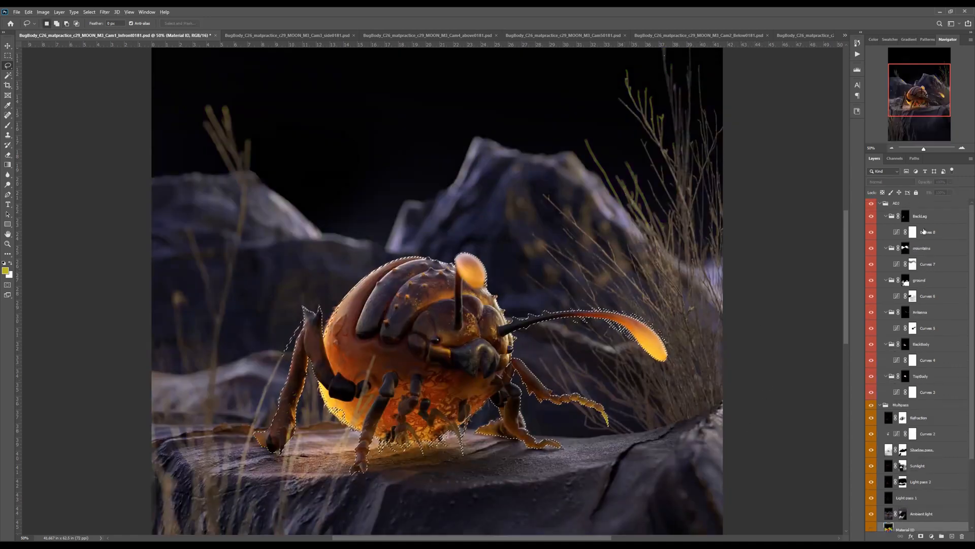
{"action": "left_click", "coordinate": [905, 216]}
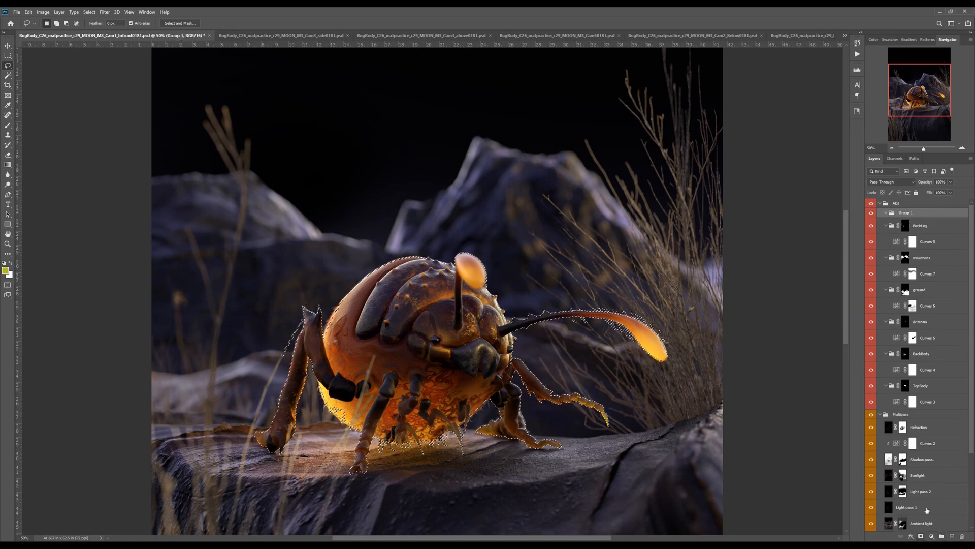
Step: Mask the new group with the bug selection and rename the group Background
{"action": "left_click", "coordinate": [921, 536]}
{"action": "double_click", "coordinate": [920, 215]}
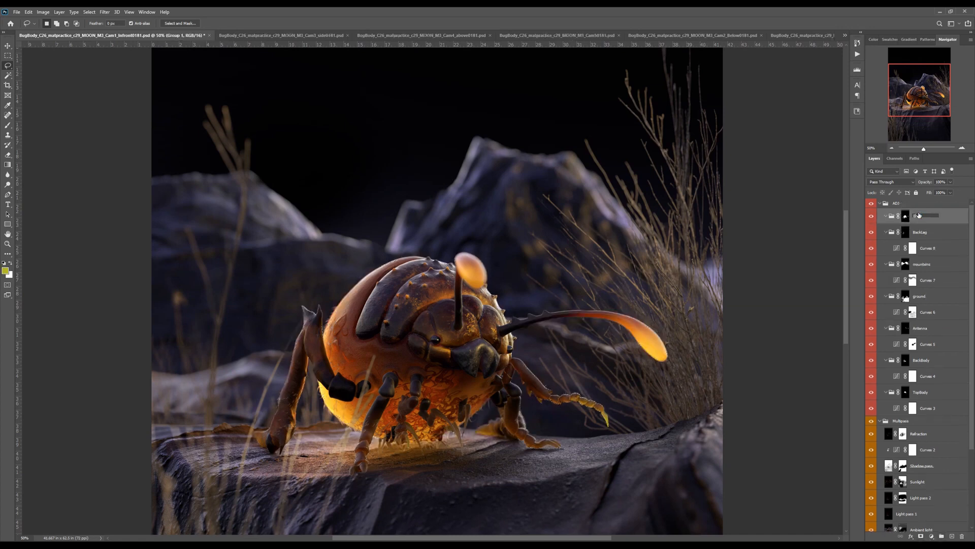
{"action": "key", "text": "Return"}
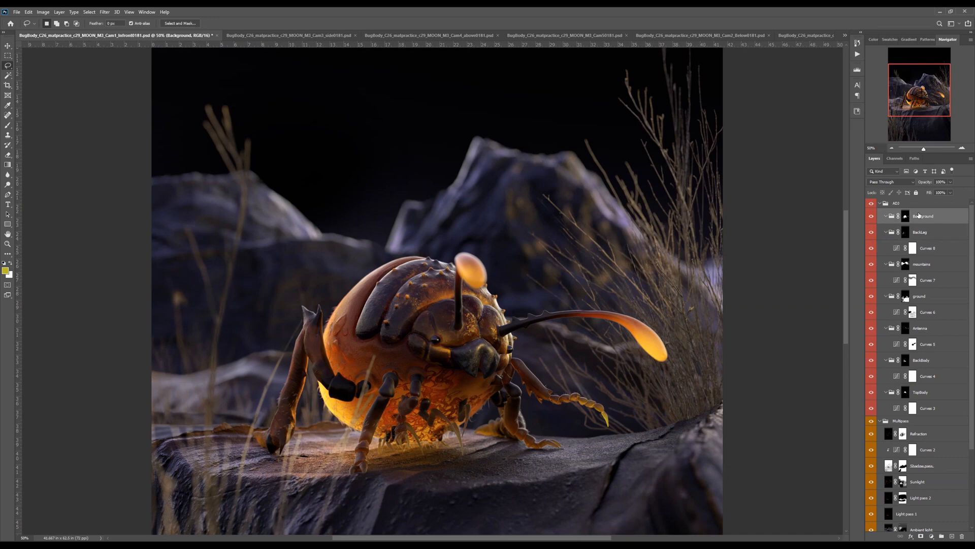
Step: Display the Background group's mask on its own and paint black with a small brush below the antenna stem
{"action": "left_click", "coordinate": [906, 218], "text": "alt"}
{"action": "left_click_drag", "start_coordinate": [693, 327], "coordinate": [620, 275]}
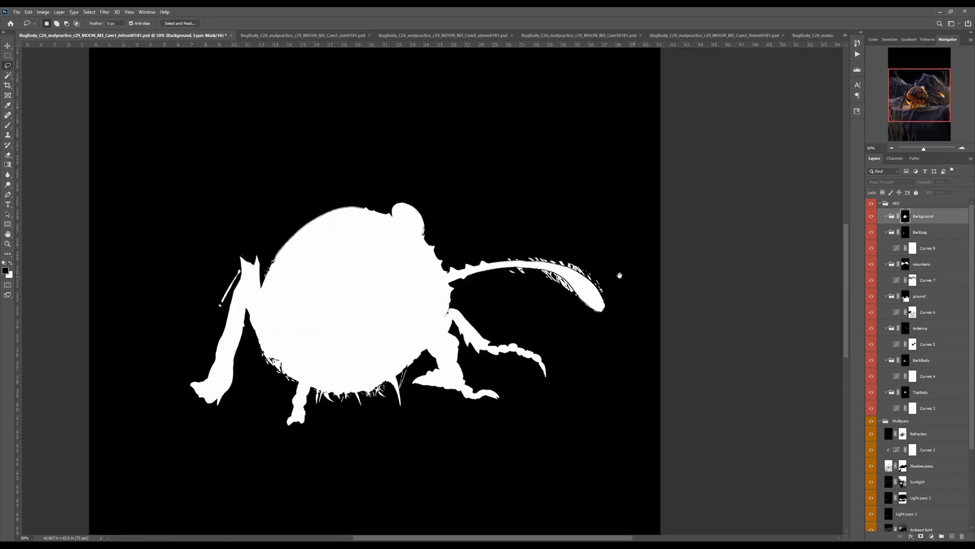
{"action": "key", "text": "ctrl+plus"}
{"action": "key", "text": "b"}
{"action": "key", "text": "bracketleft"}
{"action": "key", "text": "bracketleft"}
{"action": "key", "text": "bracketleft"}
{"action": "key", "text": "bracketleft"}
{"action": "key", "text": "bracketleft"}
{"action": "key", "text": "bracketleft"}
{"action": "key", "text": "bracketleft"}
{"action": "key", "text": "bracketleft"}
{"action": "key", "text": "bracketleft"}
{"action": "key", "text": "bracketleft"}
{"action": "key", "text": "bracketleft"}
{"action": "key", "text": "bracketleft"}
{"action": "key", "text": "bracketleft"}
{"action": "key", "text": "bracketleft"}
{"action": "mouse_move", "coordinate": [526, 270]}
{"action": "left_mouse_down"}
{"action": "mouse_move", "coordinate": [563, 269]}
{"action": "mouse_move", "coordinate": [530, 267]}
{"action": "mouse_move", "coordinate": [557, 266]}
{"action": "mouse_move", "coordinate": [532, 265]}
{"action": "left_mouse_up"}
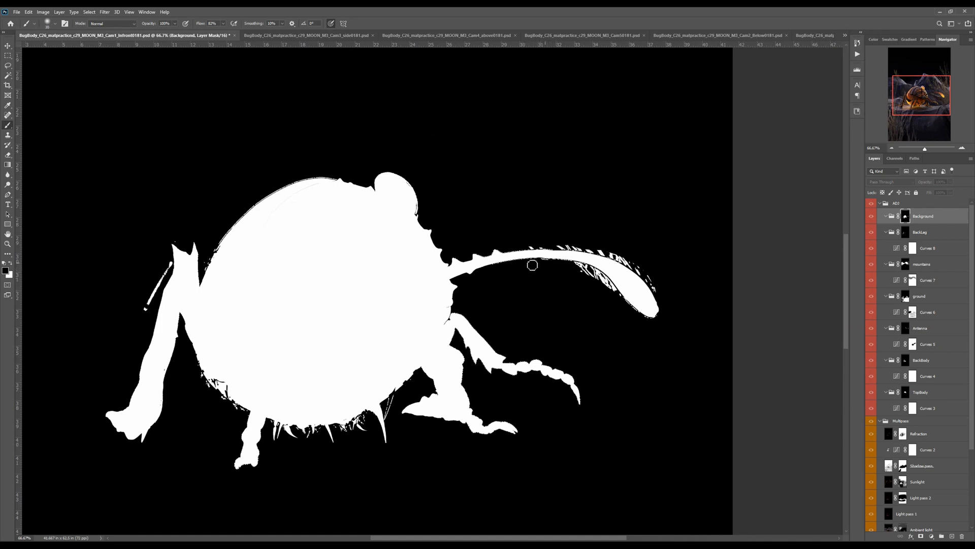
Step: Raise the brush hardness and paint out the stray marks around the antenna, beside the back leg and along the body's upper outline
{"action": "right_click", "coordinate": [571, 278]}
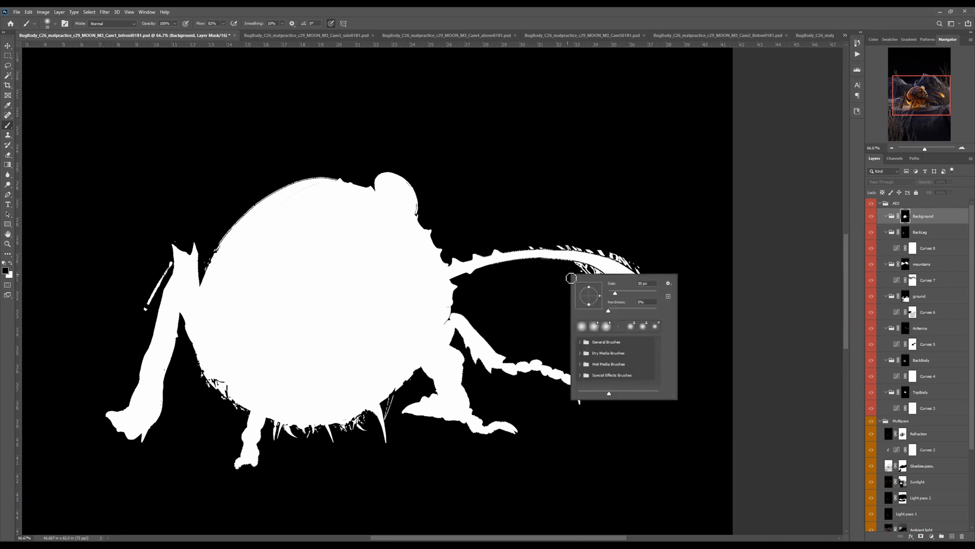
{"action": "left_click_drag", "start_coordinate": [609, 310], "coordinate": [629, 311]}
{"action": "left_click", "coordinate": [549, 294]}
{"action": "mouse_move", "coordinate": [575, 271]}
{"action": "left_mouse_down"}
{"action": "mouse_move", "coordinate": [612, 287]}
{"action": "mouse_move", "coordinate": [635, 257]}
{"action": "left_mouse_up"}
{"action": "mouse_move", "coordinate": [158, 275]}
{"action": "left_mouse_down"}
{"action": "mouse_move", "coordinate": [149, 302]}
{"action": "mouse_move", "coordinate": [173, 268]}
{"action": "left_mouse_up"}
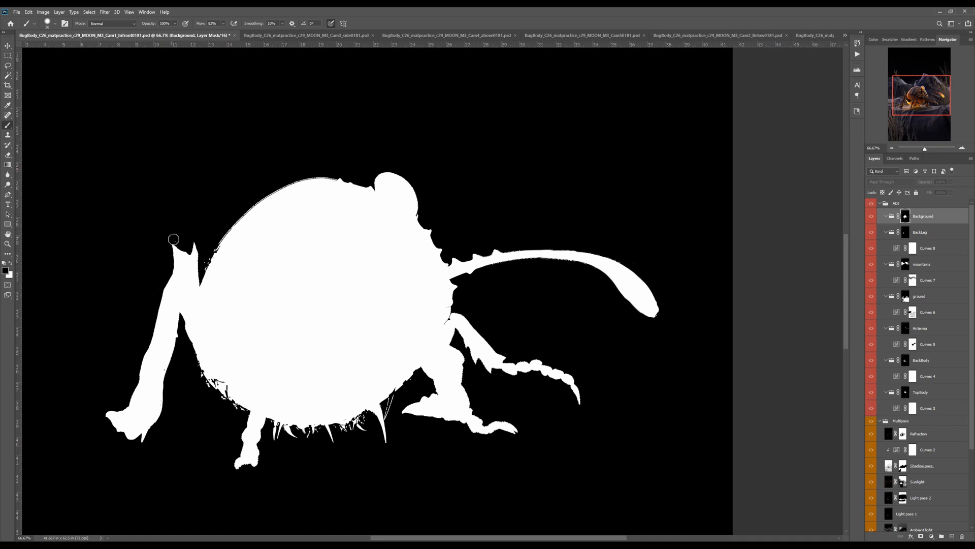
{"action": "left_click_drag", "start_coordinate": [211, 253], "coordinate": [204, 270]}
{"action": "left_click_drag", "start_coordinate": [314, 179], "coordinate": [277, 190]}
Step: Check the Background mask's outline around the bug using the red mask overlay, and hide the overlay again
{"action": "key", "text": "x"}
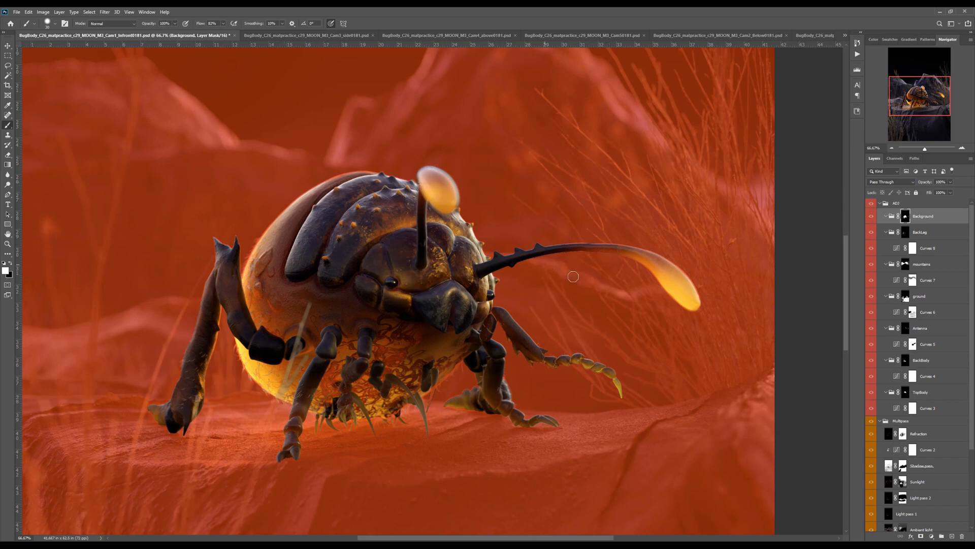
{"action": "left_click_drag", "start_coordinate": [393, 305], "coordinate": [426, 283]}
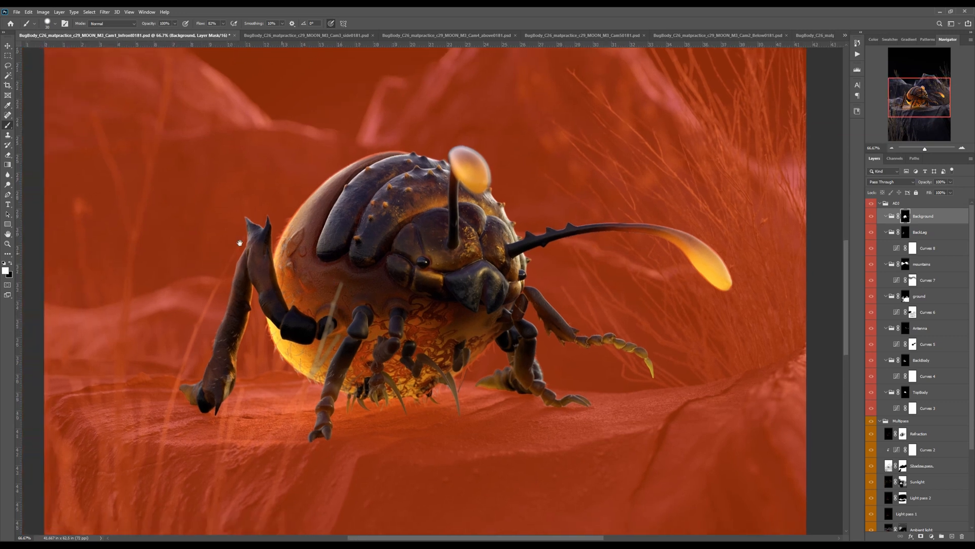
{"action": "left_click", "coordinate": [8, 174]}
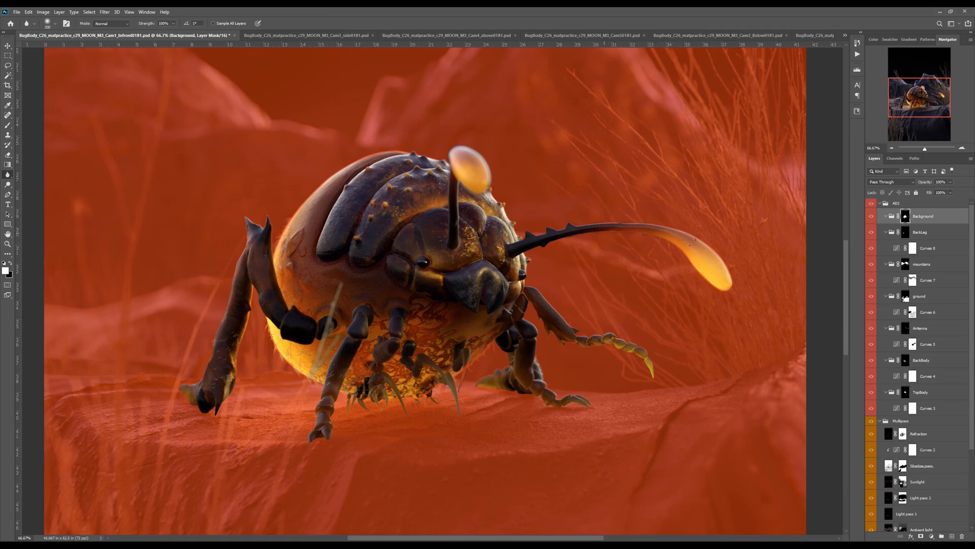
{"action": "key", "text": "backslash"}
{"action": "key", "text": "b"}
{"action": "key", "text": "ctrl+minus"}
{"action": "key", "text": "ctrl+minus"}
{"action": "key", "text": "ctrl+minus"}
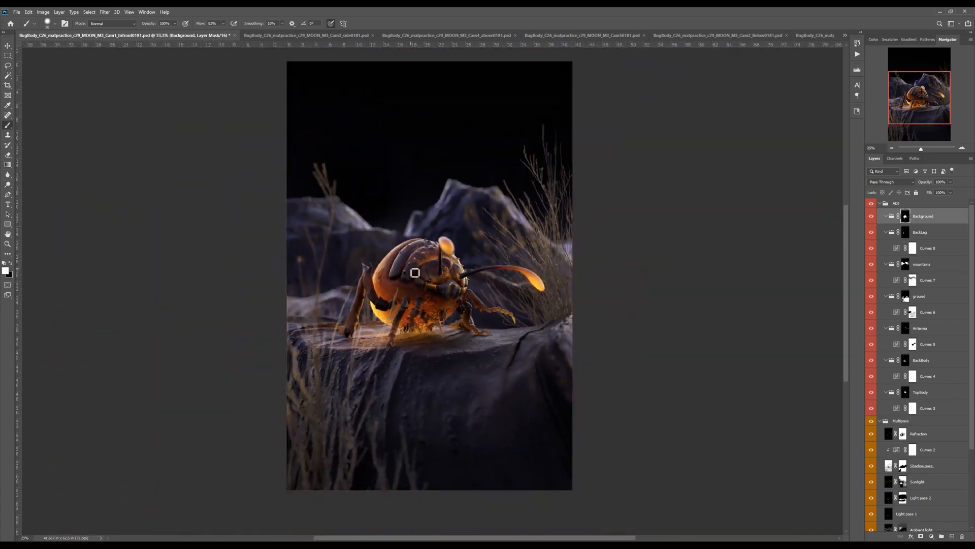
Step: Add a Color Balance adjustment inside the Background group and shift its midtones toward cyan
{"action": "left_click", "coordinate": [932, 537]}
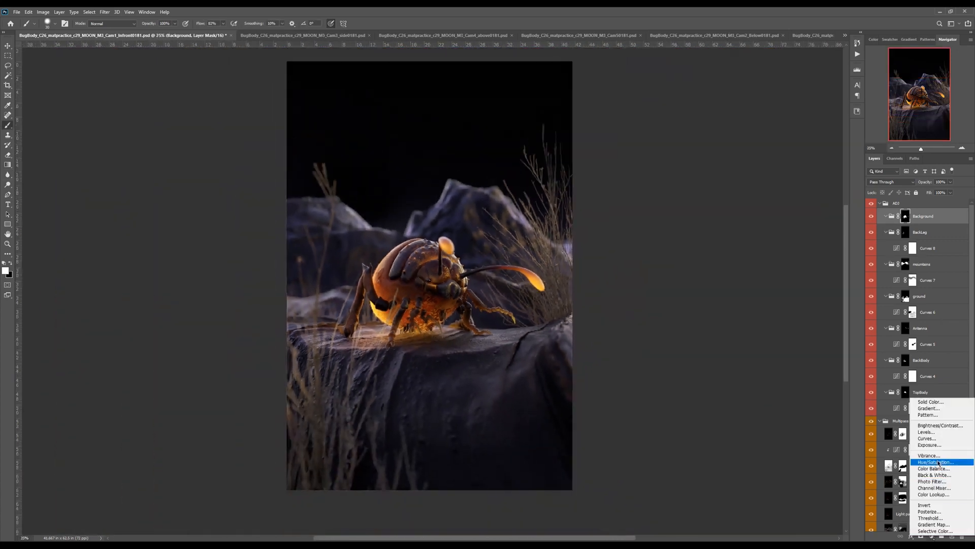
{"action": "left_click", "coordinate": [933, 468]}
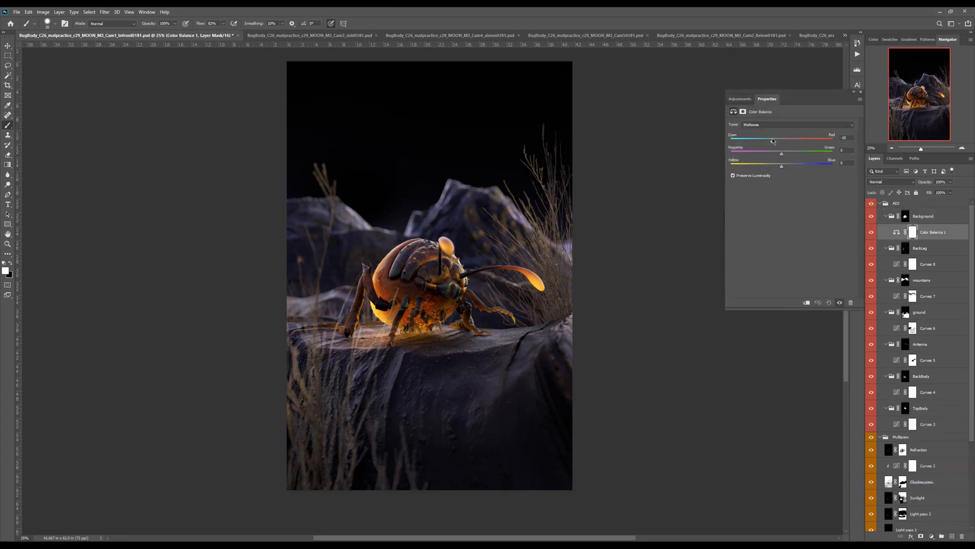
{"action": "left_click_drag", "start_coordinate": [768, 140], "coordinate": [771, 141]}
Step: Invert the Background group's mask so the adjustment affects the surroundings instead of the bug
{"action": "left_click", "coordinate": [906, 218], "text": "alt"}
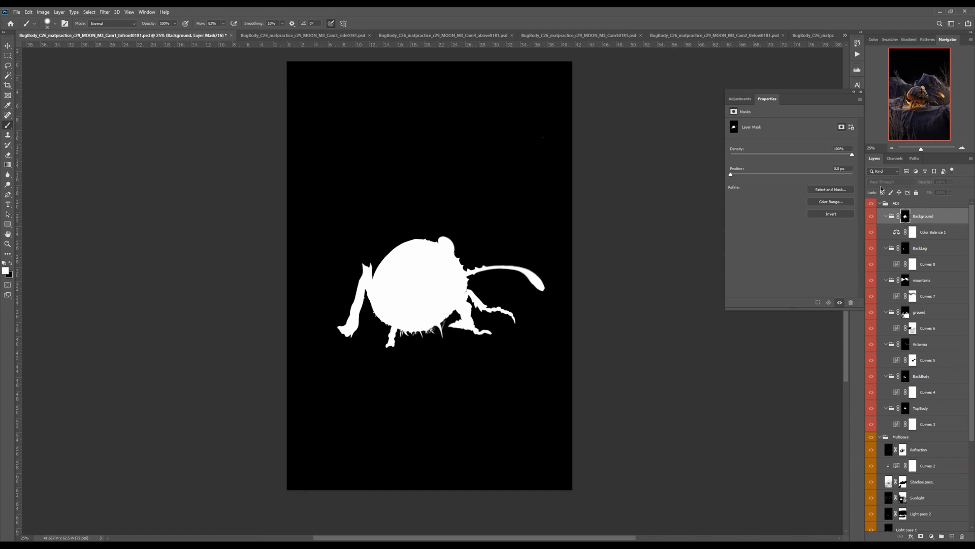
{"action": "key", "text": "ctrl+i"}
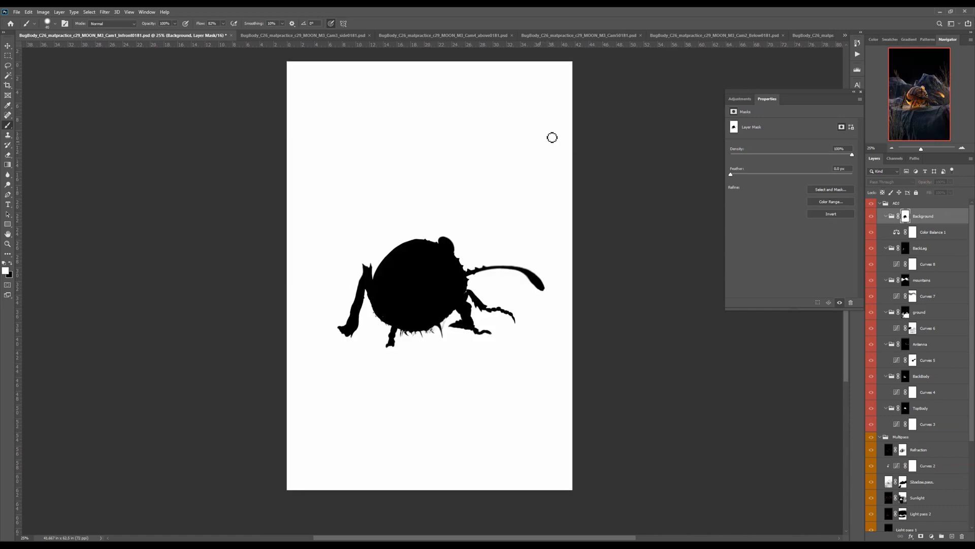
{"action": "left_click", "coordinate": [905, 216], "text": "alt"}
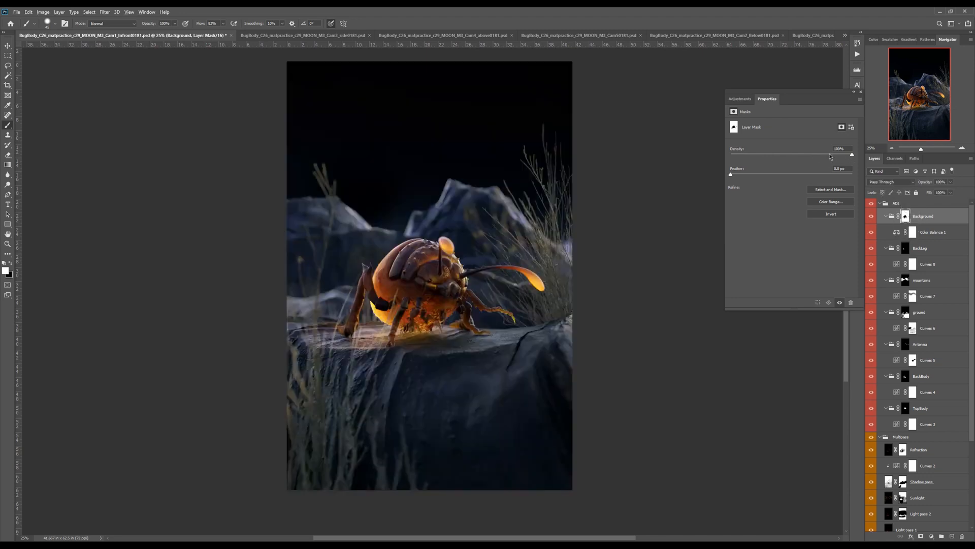
Step: Set the Color Balance midtones to Cyan–Red -24 and shift them slightly toward magenta and yellow
{"action": "left_click", "coordinate": [900, 236]}
{"action": "left_click_drag", "start_coordinate": [769, 143], "coordinate": [770, 142]}
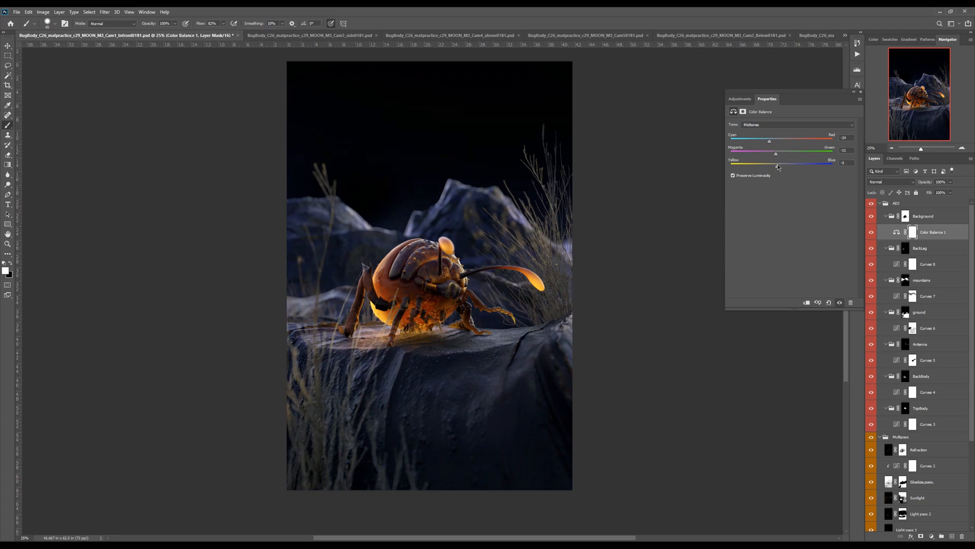
{"action": "left_click_drag", "start_coordinate": [775, 154], "coordinate": [776, 153]}
Step: Set the Color Balance shadows to Cyan–Red +1, Magenta–Green -3 and Yellow–Blue -3
{"action": "left_click", "coordinate": [773, 125]}
{"action": "left_click", "coordinate": [778, 132]}
{"action": "left_click_drag", "start_coordinate": [780, 142], "coordinate": [784, 142]}
{"action": "left_click", "coordinate": [932, 536]}
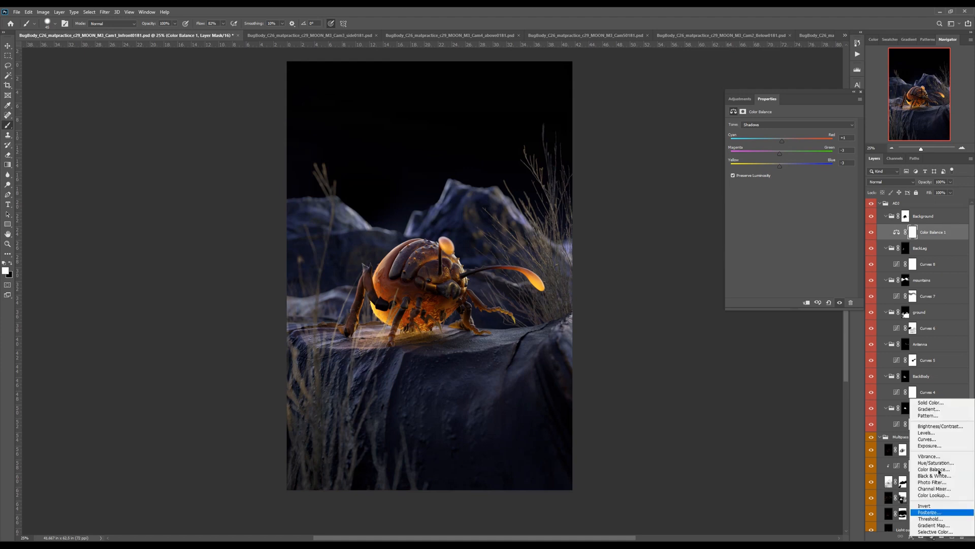
{"action": "key", "text": "Escape"}
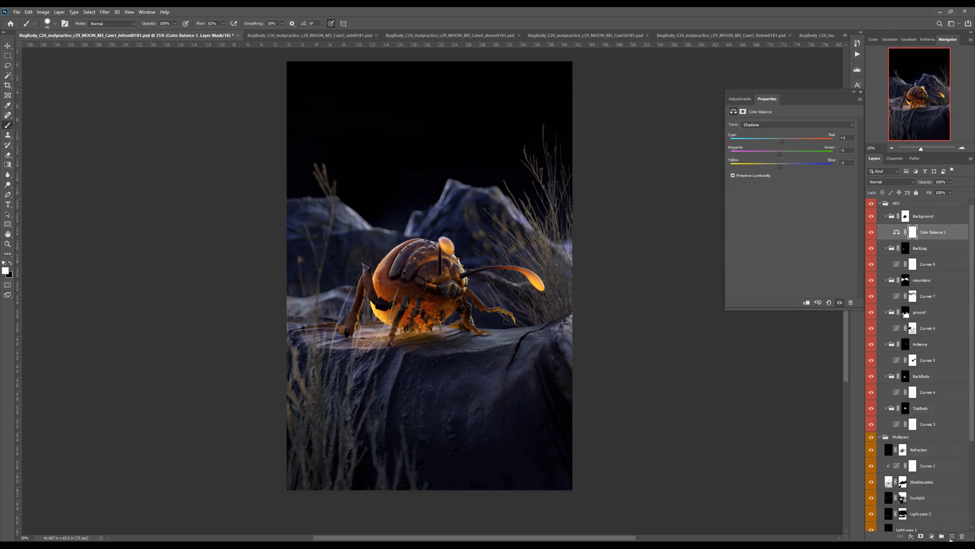
Step: Add an empty layer above the Color Balance adjustment in the Background group and set its blend mode to Soft Light
{"action": "left_click", "coordinate": [952, 536]}
{"action": "left_click", "coordinate": [884, 182]}
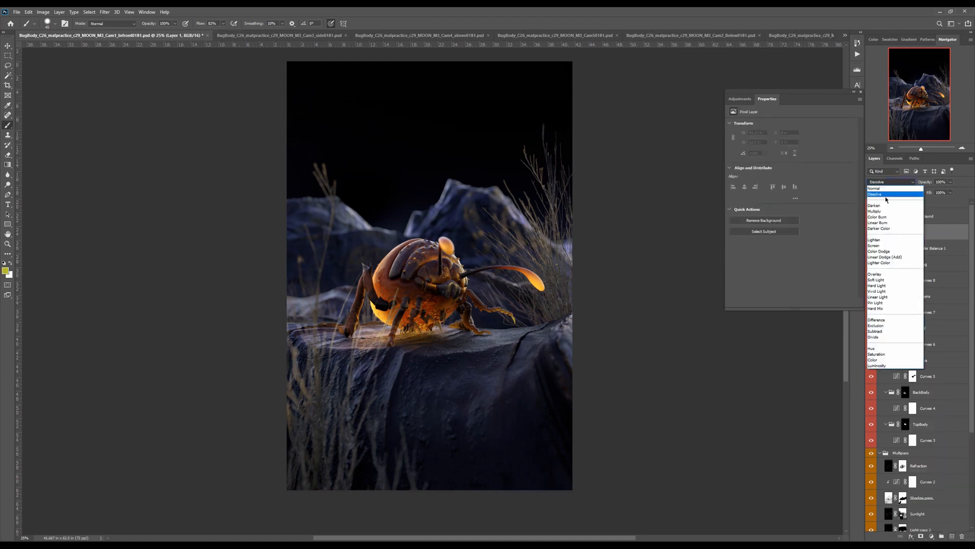
{"action": "left_click", "coordinate": [942, 236]}
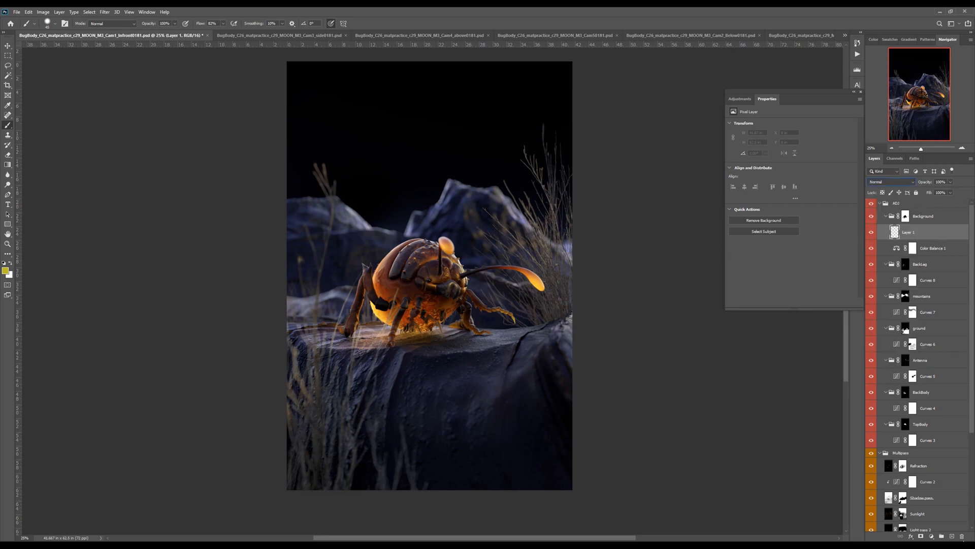
{"action": "left_click", "coordinate": [886, 182]}
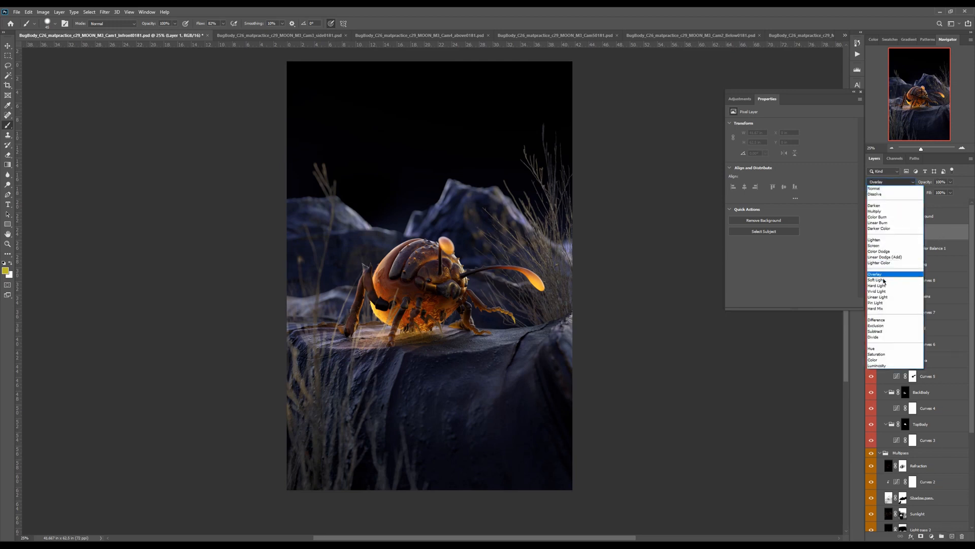
{"action": "left_click", "coordinate": [889, 275]}
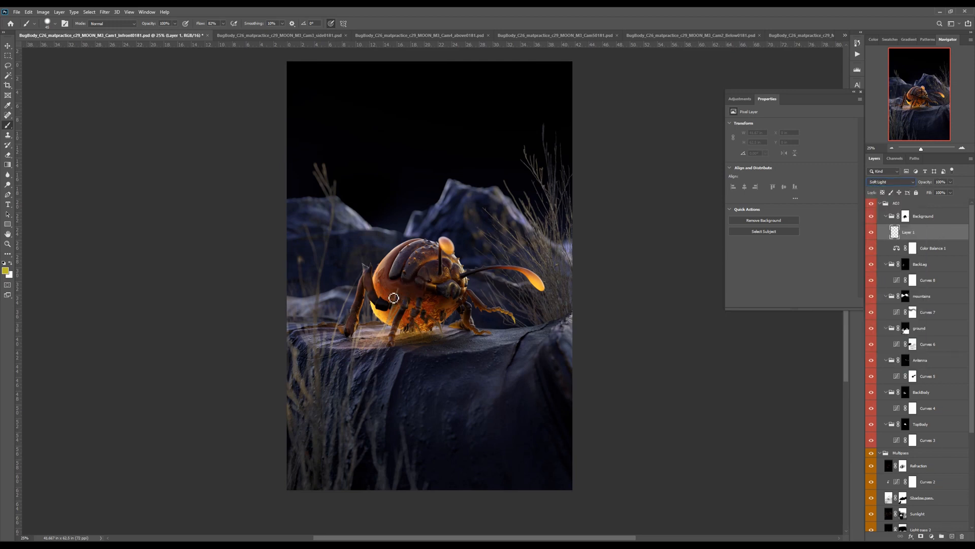
Step: Paint an orange glow sampled from the bug onto the rock beneath its belly with a large brush at reduced opacity
{"action": "left_click_drag", "start_coordinate": [391, 291], "coordinate": [388, 311]}
{"action": "right_click", "coordinate": [430, 332]}
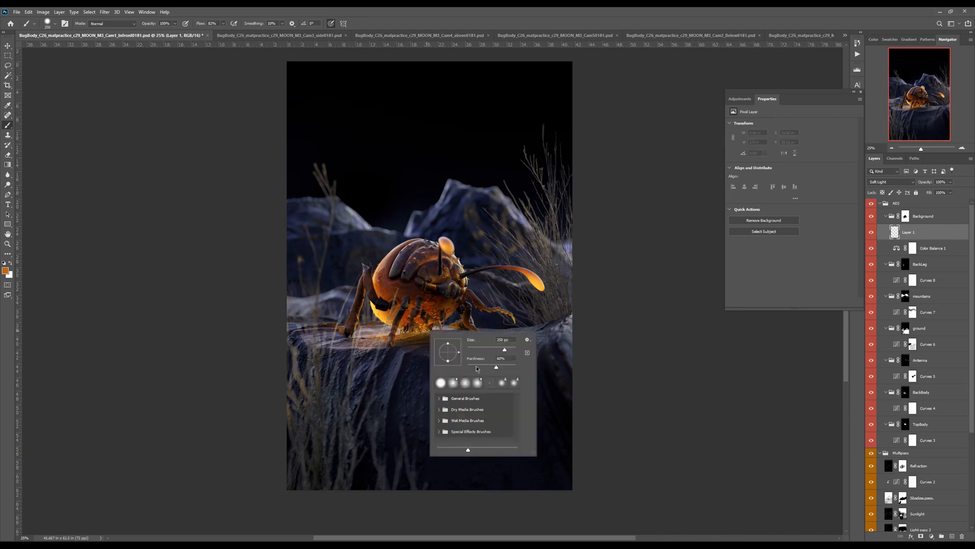
{"action": "left_click", "coordinate": [641, 333]}
{"action": "key", "text": "3"}
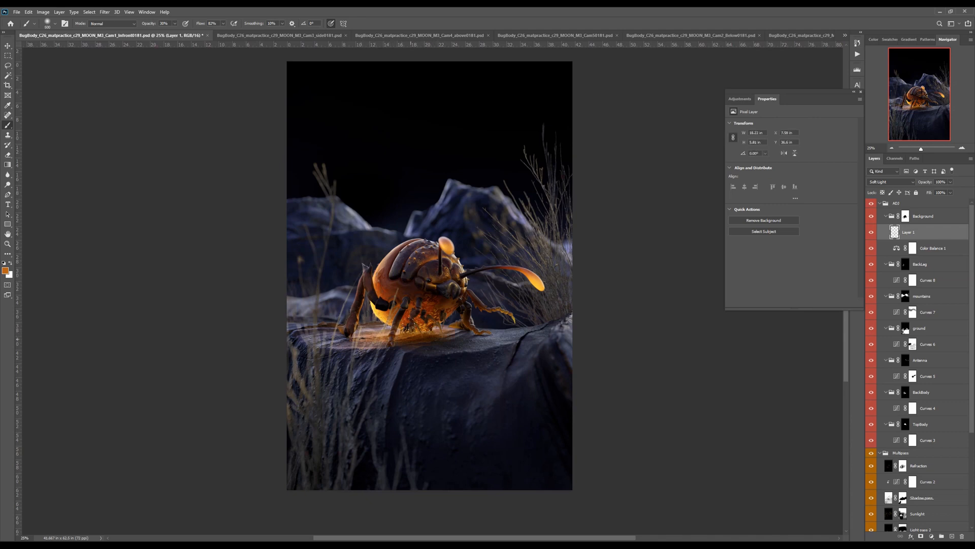
{"action": "left_click", "coordinate": [427, 300], "text": "alt"}
{"action": "left_click_drag", "start_coordinate": [427, 344], "coordinate": [450, 341]}
Step: Sample a darker reddish orange from the body and extend the glow across the rock around the bug's back and front legs
{"action": "left_click", "coordinate": [398, 292], "text": "alt"}
{"action": "left_click_drag", "start_coordinate": [380, 332], "coordinate": [422, 346]}
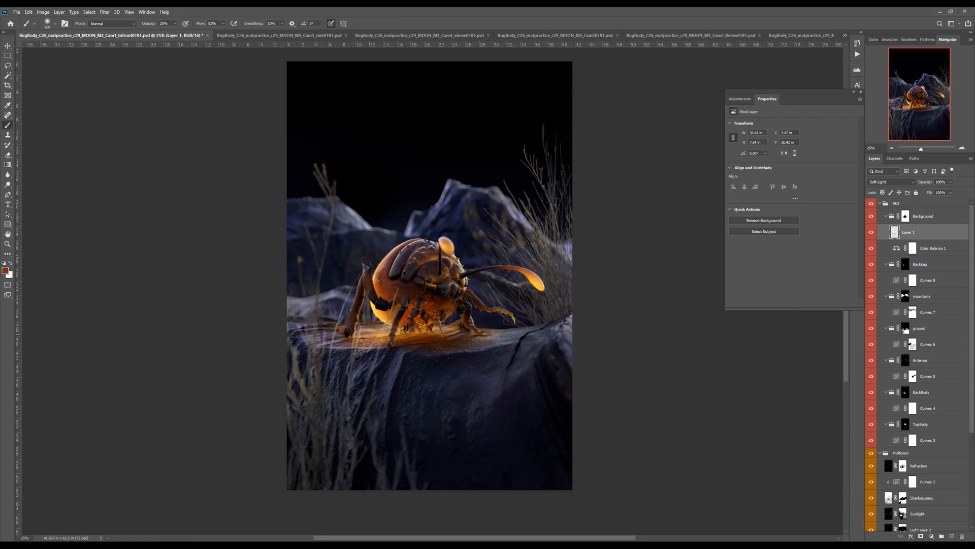
{"action": "key", "text": "ctrl+plus"}
{"action": "key", "text": "ctrl+plus"}
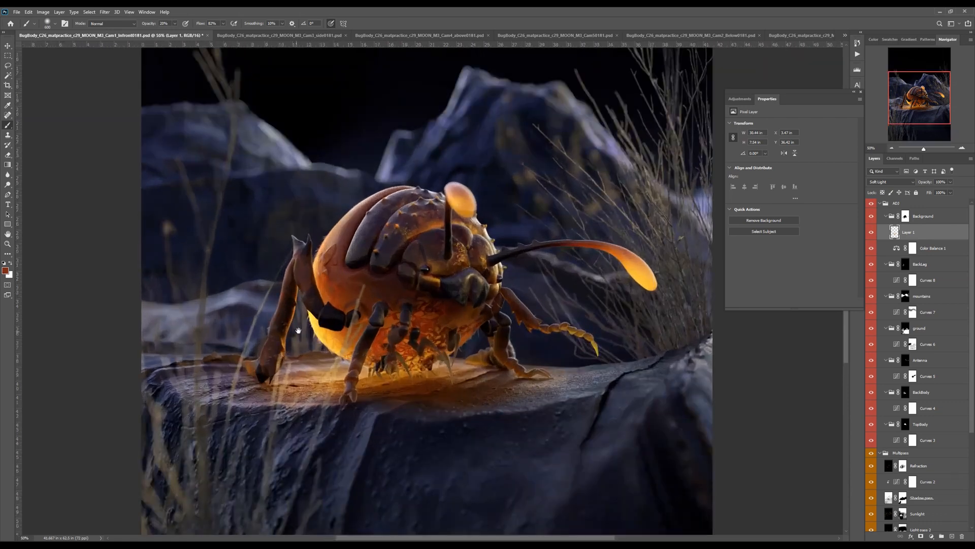
{"action": "left_click_drag", "start_coordinate": [303, 366], "coordinate": [339, 352]}
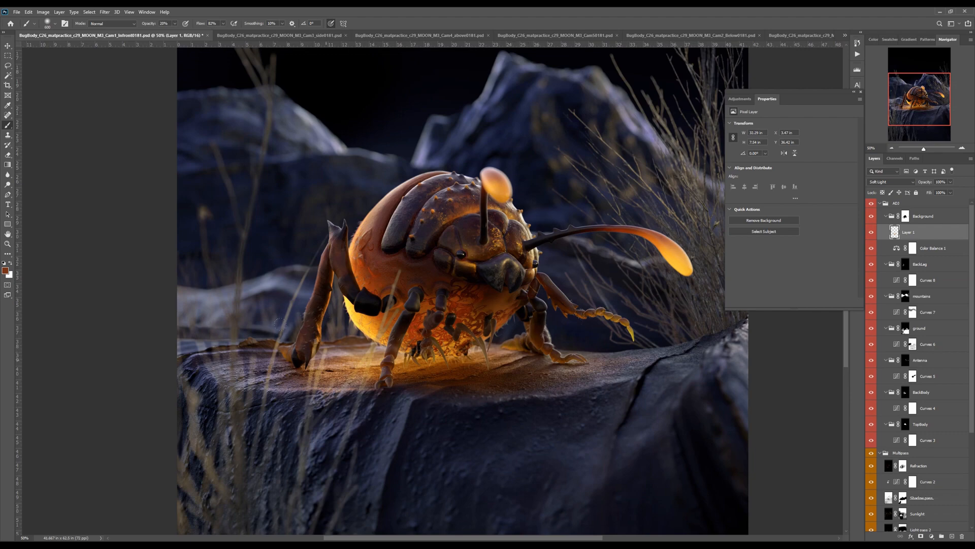
{"action": "left_click_drag", "start_coordinate": [543, 357], "coordinate": [513, 354]}
Step: Rename the painted Soft Light layer as glow
{"action": "key", "text": "ctrl+minus"}
{"action": "key", "text": "ctrl+minus"}
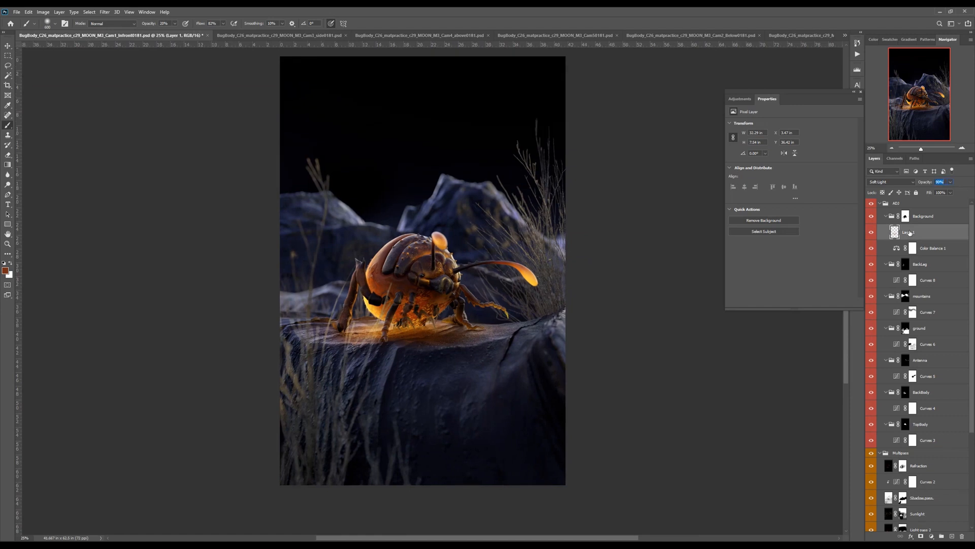
{"action": "double_click", "coordinate": [909, 232]}
{"action": "type", "text": "glow"}
{"action": "key", "text": "Return"}
Step: Load the Background group's mask as a selection and create a group named Buggy above Background
{"action": "left_click", "coordinate": [906, 217]}
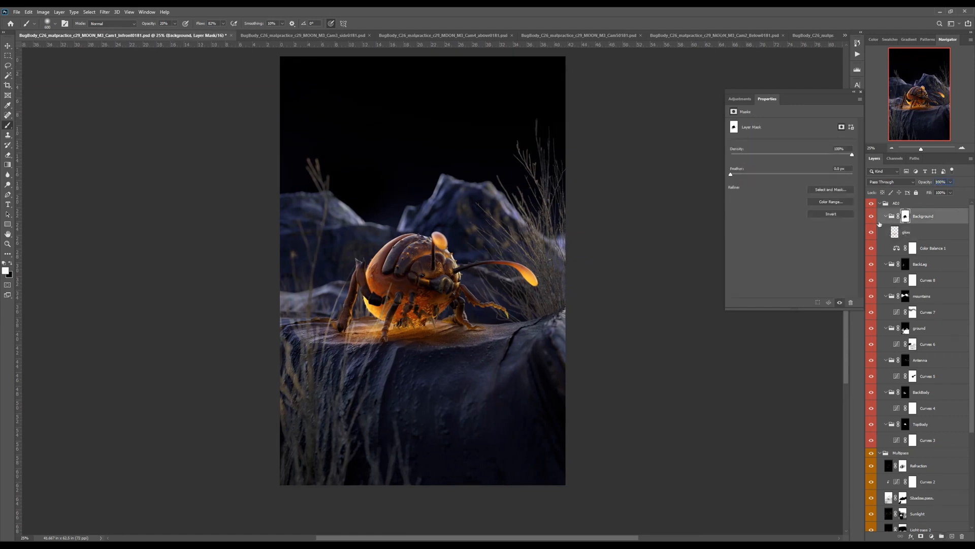
{"action": "left_click", "coordinate": [906, 217], "text": "ctrl"}
{"action": "left_click", "coordinate": [942, 536]}
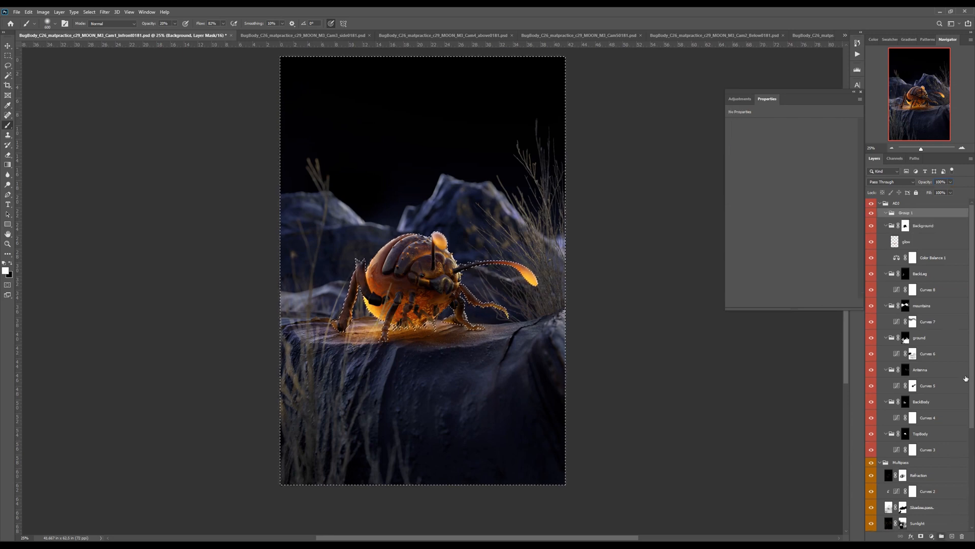
{"action": "double_click", "coordinate": [906, 212]}
{"action": "type", "text": "Buggy"}
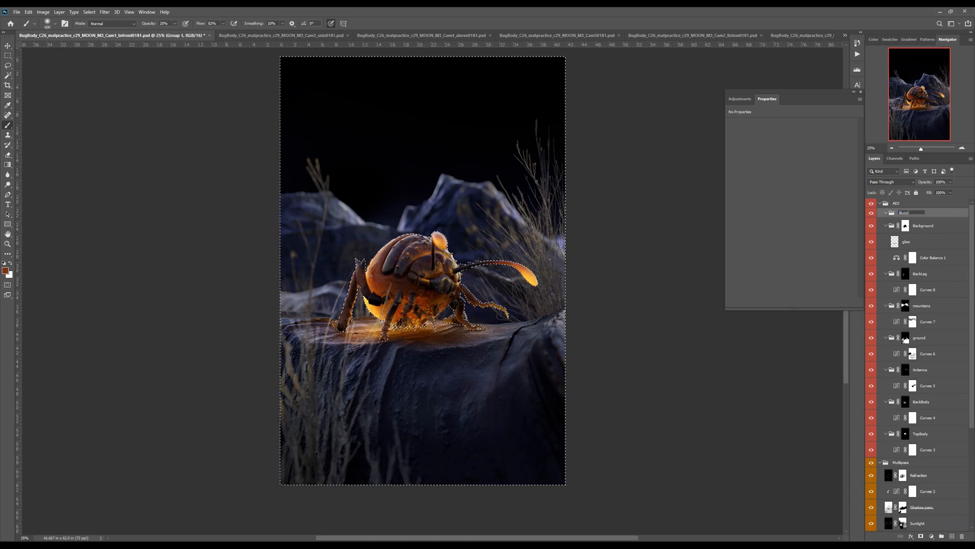
{"action": "key", "text": "Return"}
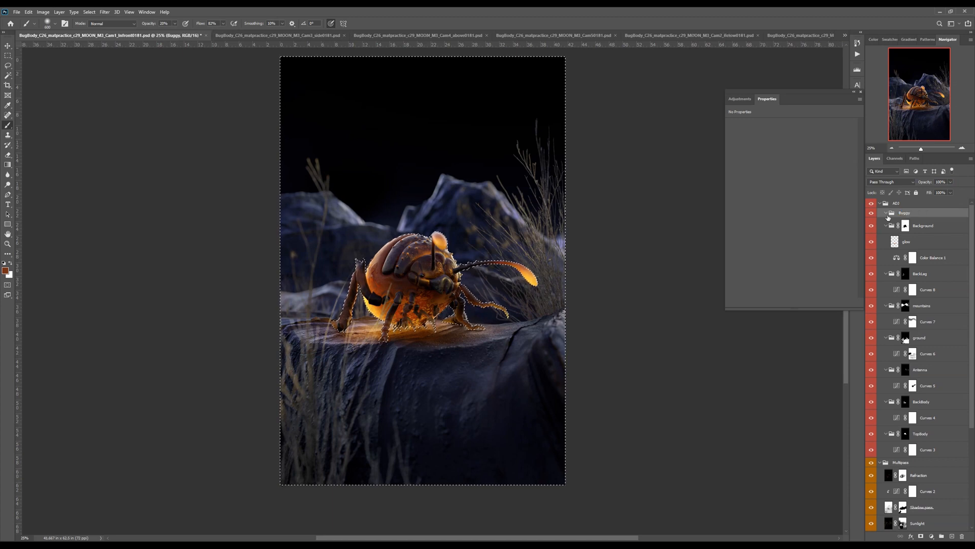
Step: Mask the Buggy group from the selection, invert the mask to isolate the bug, and check it on its own
{"action": "left_click", "coordinate": [921, 536]}
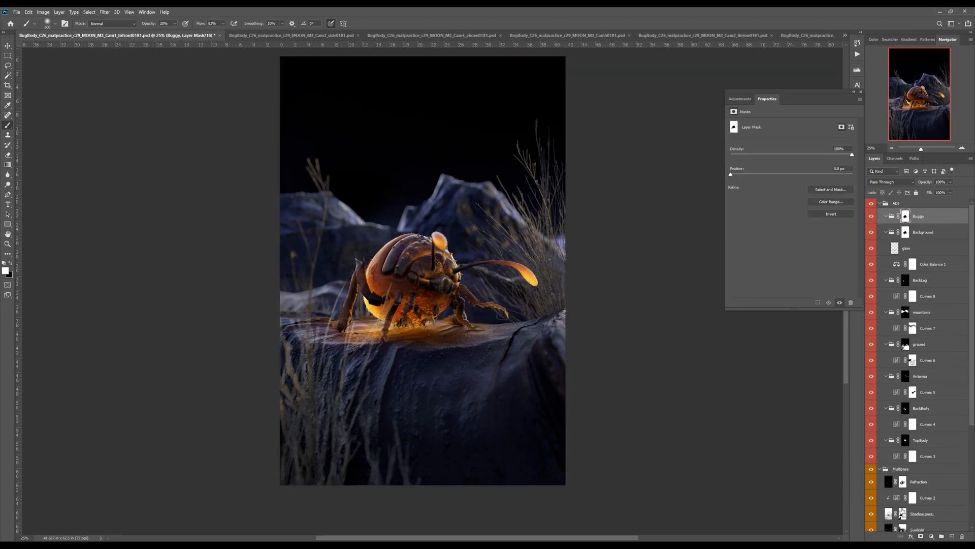
{"action": "key", "text": "ctrl+i"}
{"action": "left_click", "coordinate": [905, 219], "text": "alt"}
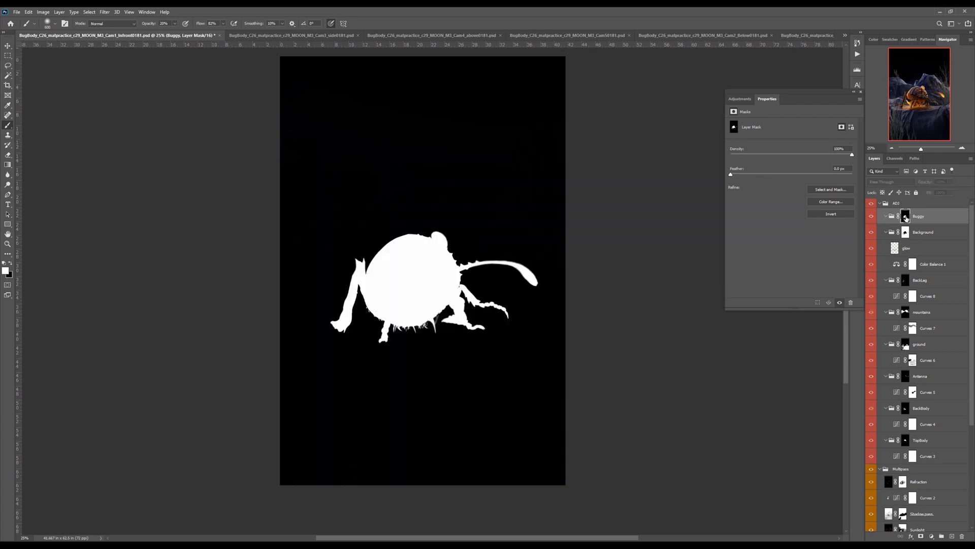
{"action": "left_click", "coordinate": [906, 218], "text": "alt"}
Step: Add a Color Balance adjustment inside the Buggy group, shift its midtones slightly toward red and green, and compare the bug before and after
{"action": "left_click", "coordinate": [932, 536]}
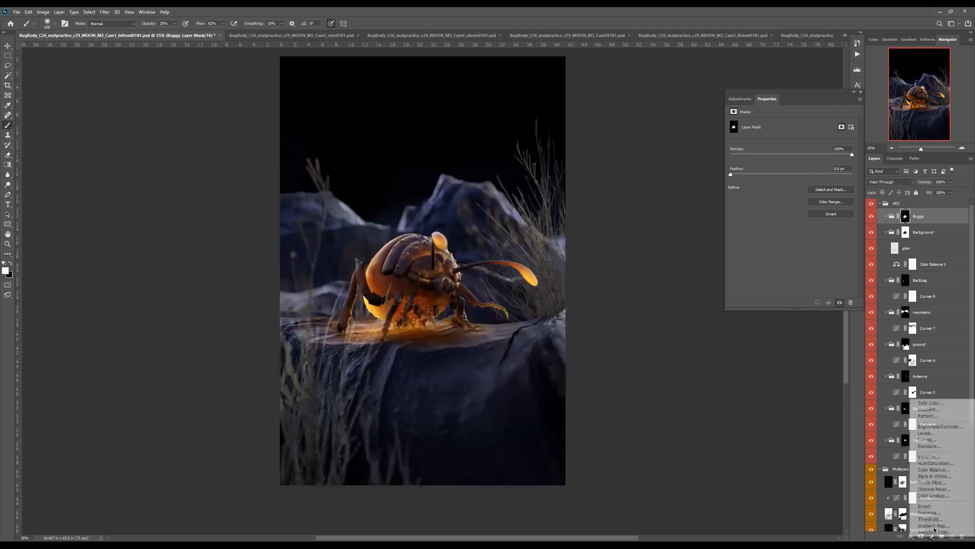
{"action": "left_click", "coordinate": [938, 468]}
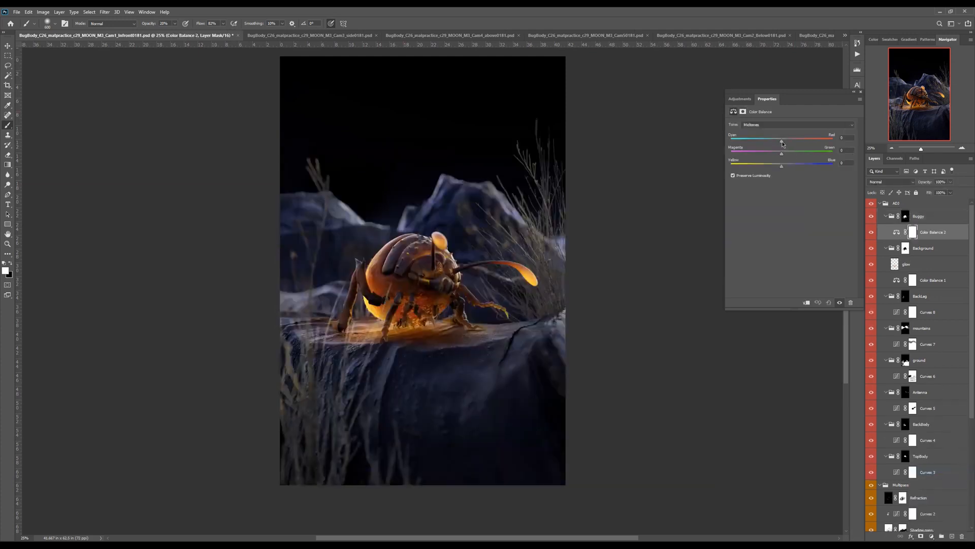
{"action": "left_click_drag", "start_coordinate": [786, 142], "coordinate": [789, 143]}
{"action": "left_click_drag", "start_coordinate": [783, 153], "coordinate": [787, 156]}
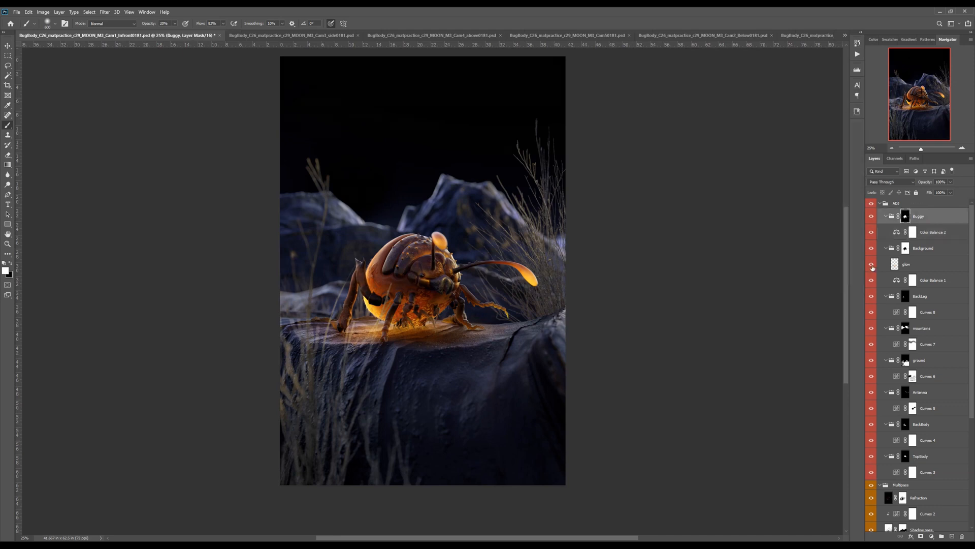
{"action": "mouse_move", "coordinate": [872, 265]}
{"action": "left_mouse_down"}
{"action": "mouse_move", "coordinate": [870, 219]}
{"action": "mouse_move", "coordinate": [872, 258]}
{"action": "left_mouse_up"}
{"action": "left_click", "coordinate": [872, 219]}
{"action": "left_click", "coordinate": [872, 216]}
Step: Isolate the Material ID layer and select its black sky area with Color Range at a fuzziness of 200
{"action": "left_click_drag", "start_coordinate": [425, 335], "coordinate": [425, 350]}
{"action": "scroll", "coordinate": [947, 417], "scroll_direction": "down", "scroll_amount": 5}
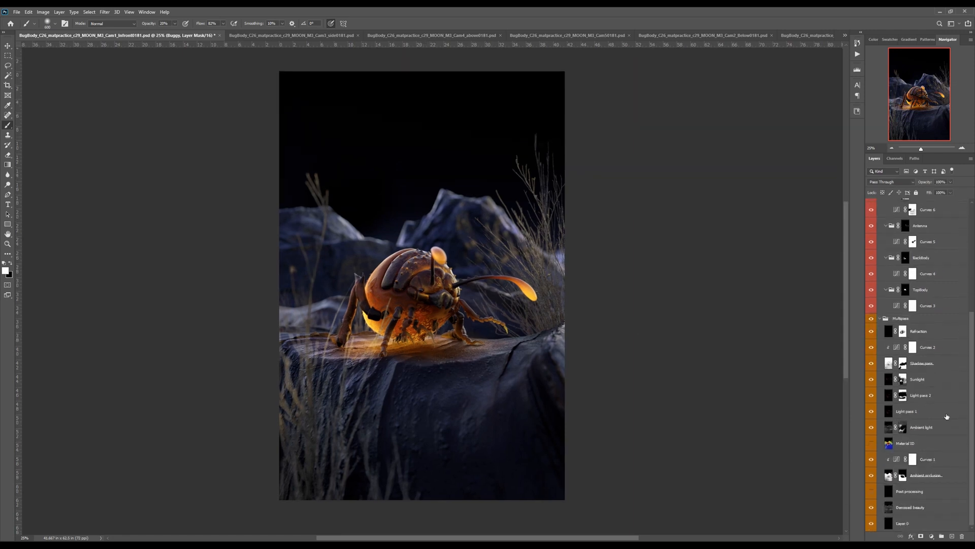
{"action": "left_click", "coordinate": [872, 444], "text": "alt"}
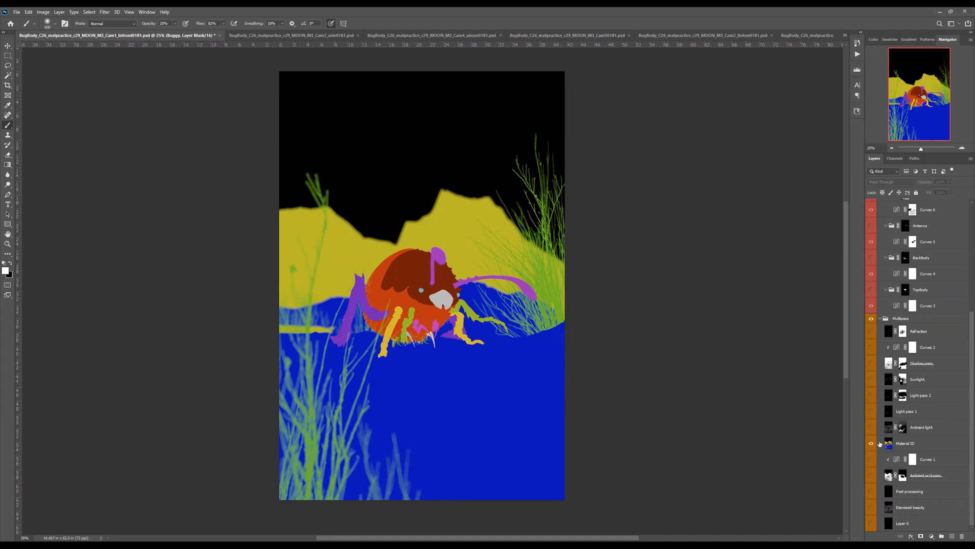
{"action": "left_click", "coordinate": [880, 443]}
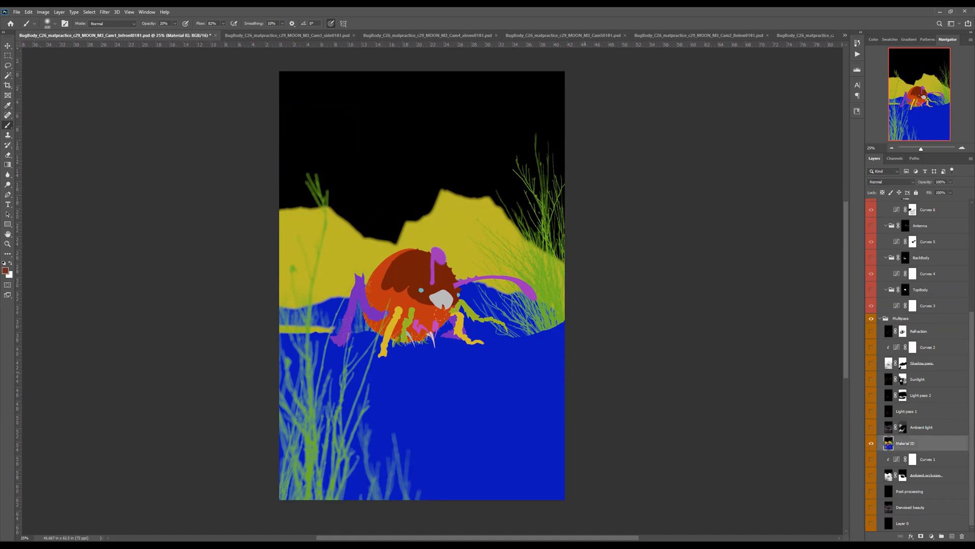
{"action": "left_click", "coordinate": [86, 12]}
{"action": "left_click", "coordinate": [87, 15]}
{"action": "left_click", "coordinate": [105, 13]}
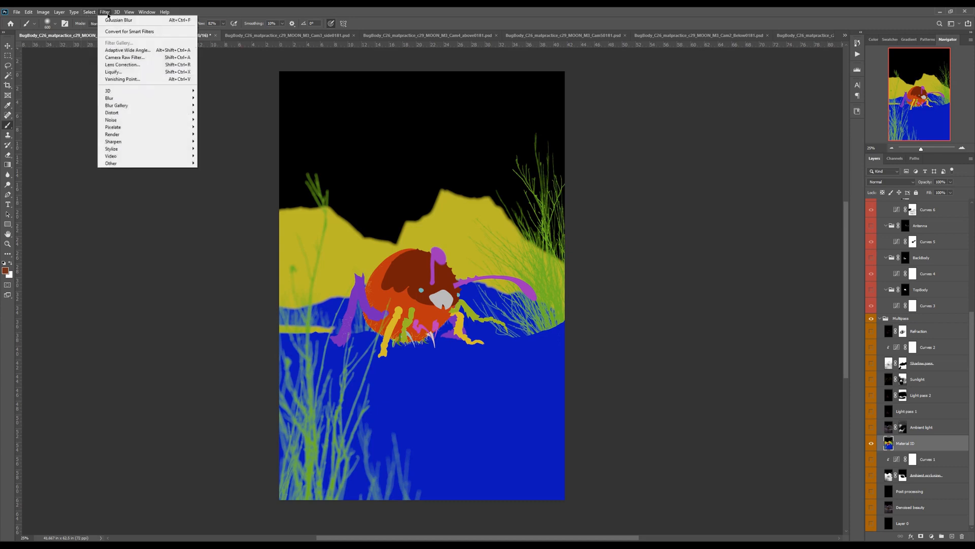
{"action": "left_click", "coordinate": [101, 87]}
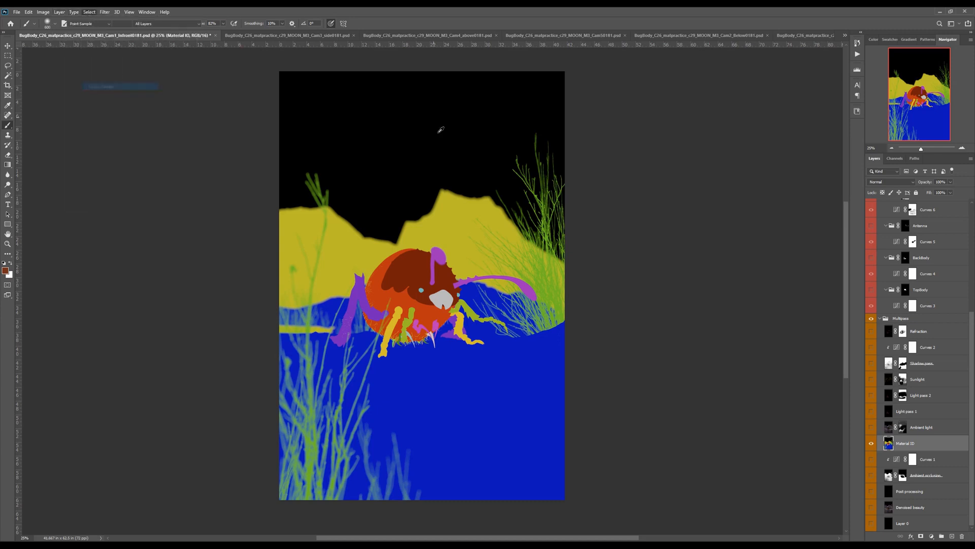
{"action": "left_click", "coordinate": [425, 160]}
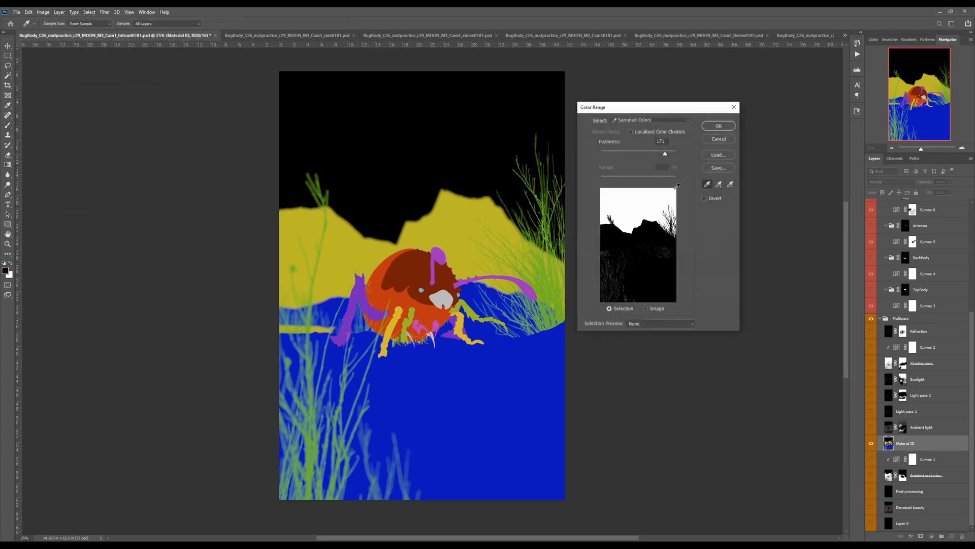
{"action": "mouse_move", "coordinate": [665, 155]}
{"action": "left_mouse_down"}
{"action": "mouse_move", "coordinate": [634, 154]}
{"action": "mouse_move", "coordinate": [684, 151]}
{"action": "left_mouse_up"}
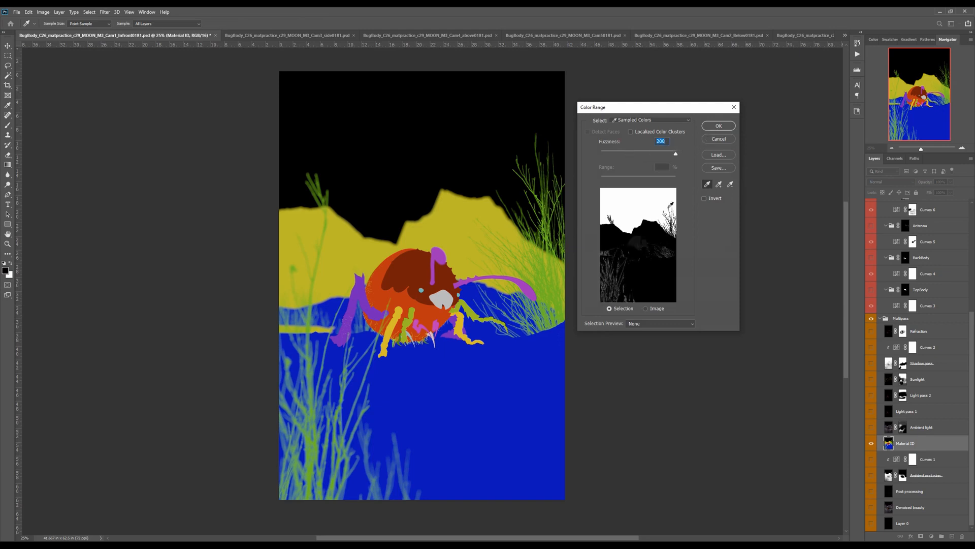
{"action": "left_click", "coordinate": [717, 127]}
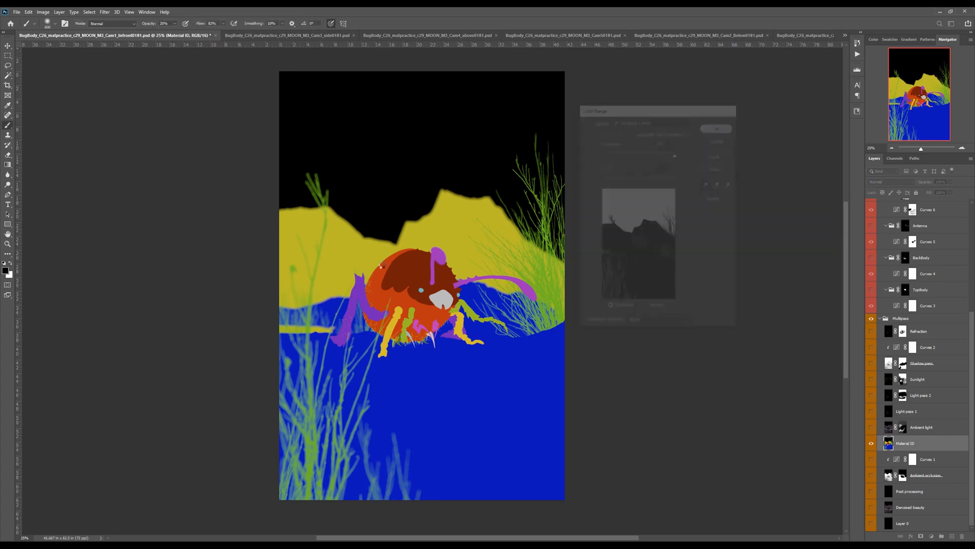
Step: Subtract the stray areas over the mountains and bug from the sky selection with the Lasso tool
{"action": "key", "text": "l"}
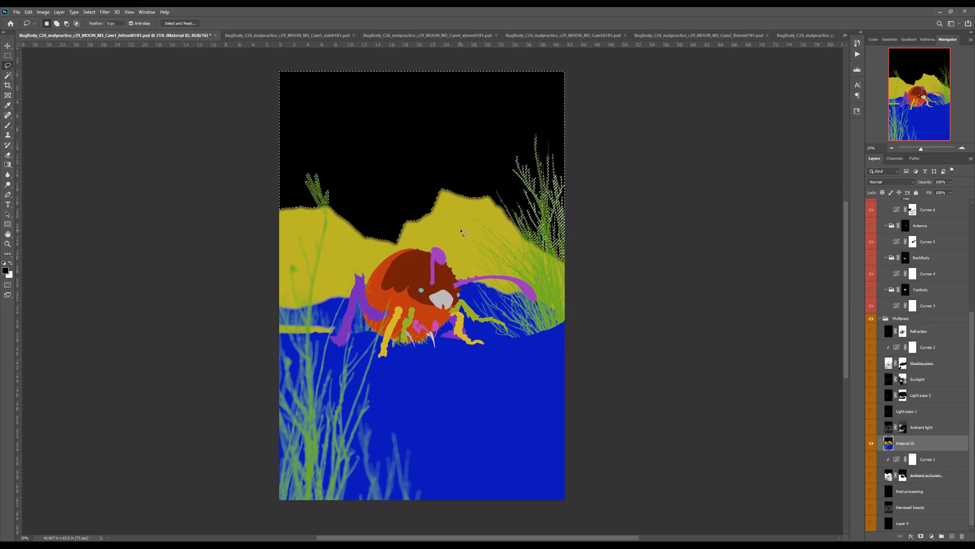
{"action": "left_click_drag", "start_coordinate": [469, 223], "coordinate": [432, 238]}
{"action": "mouse_move", "coordinate": [317, 260]}
{"action": "left_mouse_down"}
{"action": "mouse_move", "coordinate": [312, 526]}
{"action": "mouse_move", "coordinate": [562, 379]}
{"action": "mouse_move", "coordinate": [553, 300]}
{"action": "mouse_move", "coordinate": [459, 251]}
{"action": "left_mouse_up"}
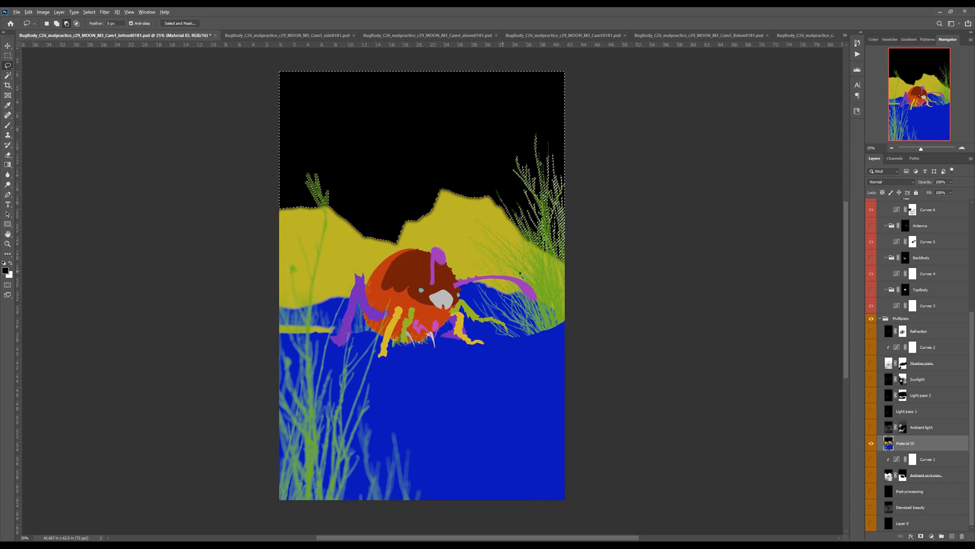
Step: Restore the other layers' visibility and create a group named sky above Buggy in the ADJ group, keeping the selection
{"action": "left_click", "coordinate": [871, 444], "text": "alt"}
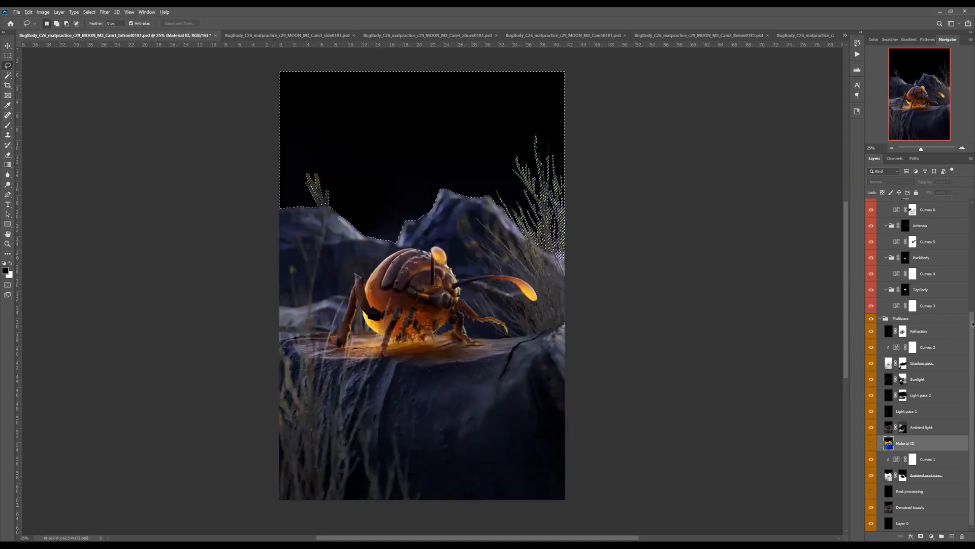
{"action": "left_click_drag", "start_coordinate": [971, 324], "coordinate": [972, 233]}
{"action": "left_click", "coordinate": [938, 212]}
{"action": "scroll", "coordinate": [938, 216], "scroll_direction": "up", "scroll_amount": 2}
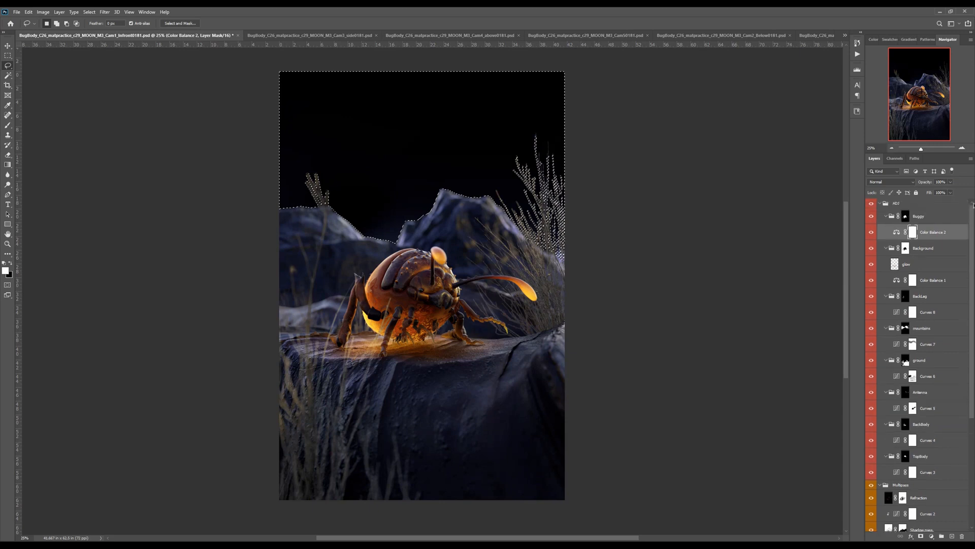
{"action": "left_click", "coordinate": [938, 216]}
{"action": "key", "text": "ctrl+g"}
{"action": "double_click", "coordinate": [908, 212]}
{"action": "type", "text": "sky"}
{"action": "key", "text": "Return"}
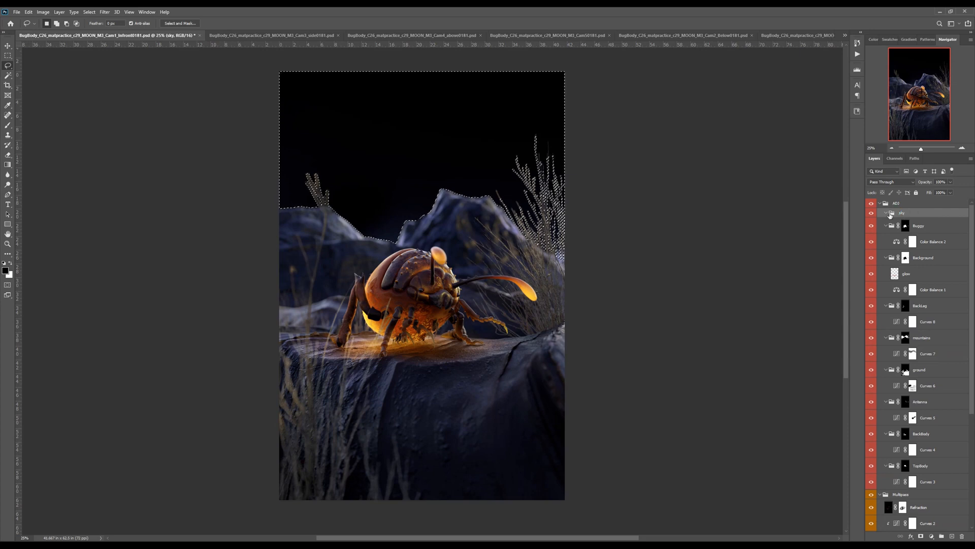
Step: Mask the sky group from the selection and check the mask on its own
{"action": "left_click", "coordinate": [921, 536]}
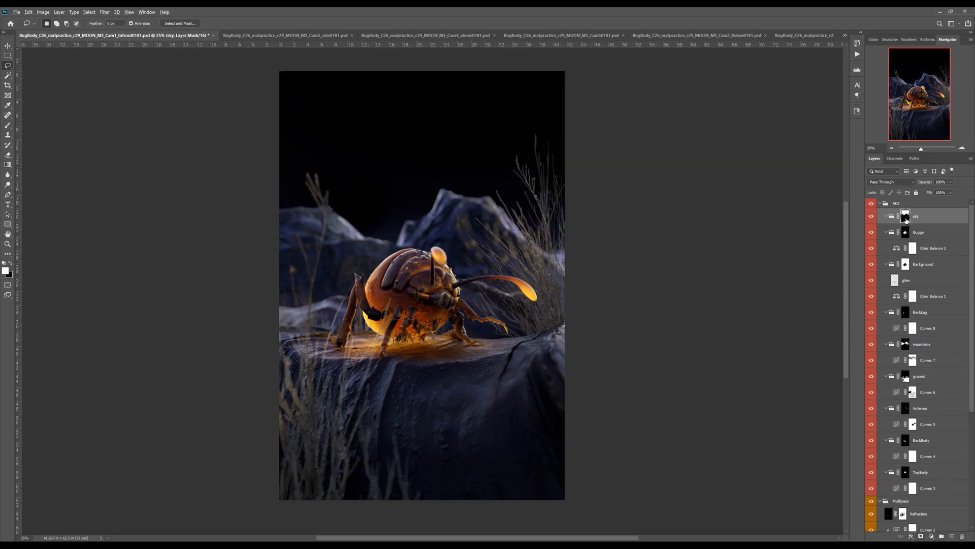
{"action": "left_click", "coordinate": [906, 220], "text": "alt"}
{"action": "key", "text": "ctrl+plus"}
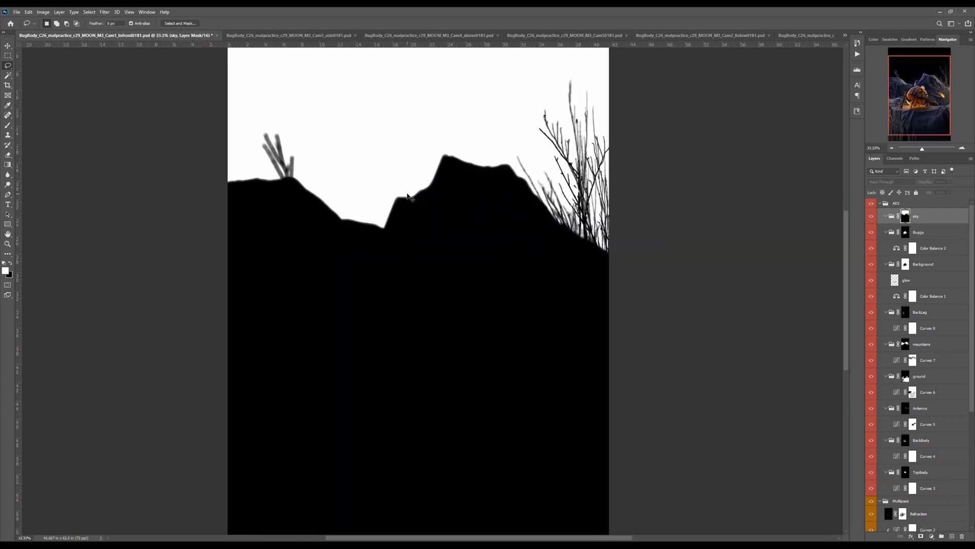
{"action": "left_click_drag", "start_coordinate": [498, 246], "coordinate": [497, 272]}
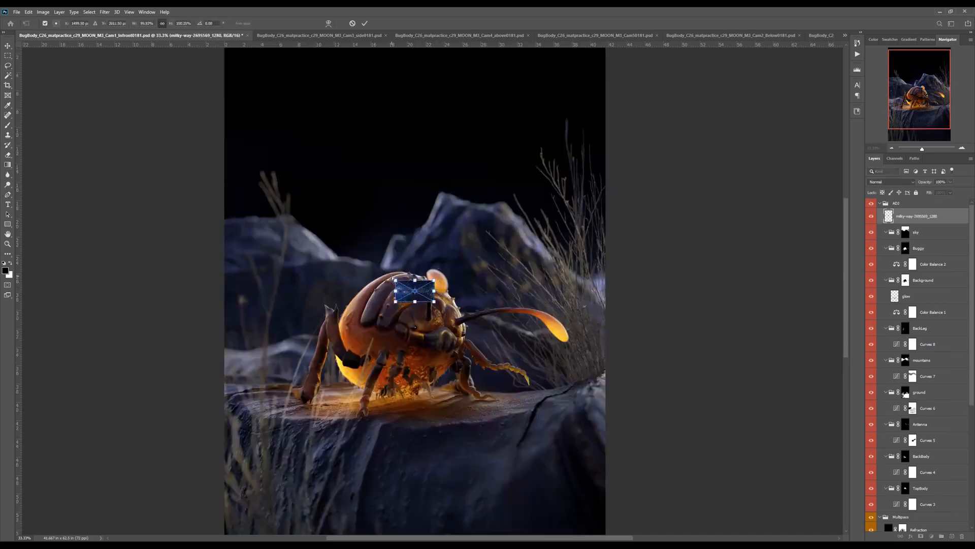
Step: Place the milky-way-2695569_1280 image across the full width of the sky and move its layer into the masked sky group
{"action": "key", "text": "ctrl+minus"}
{"action": "key", "text": "Return"}
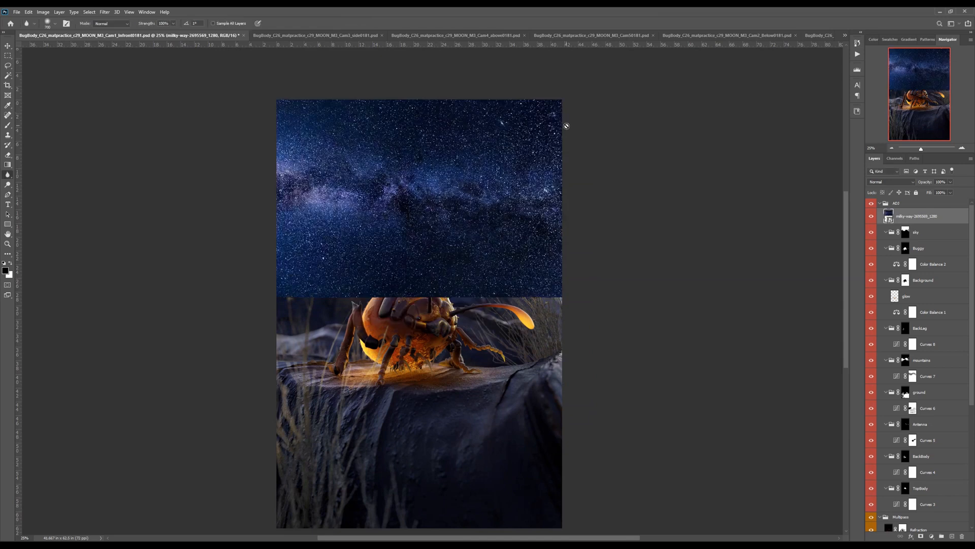
{"action": "left_click_drag", "start_coordinate": [932, 220], "coordinate": [929, 234]}
Step: Apply a Gaussian Blur with a radius of 7.5 pixels to the milky way layer to soften the stars
{"action": "key", "text": "v"}
{"action": "key", "text": "ctrl+plus"}
{"action": "key", "text": "ctrl+plus"}
{"action": "key", "text": "ctrl+plus"}
{"action": "key", "text": "ctrl+plus"}
{"action": "left_click_drag", "start_coordinate": [421, 204], "coordinate": [543, 388]}
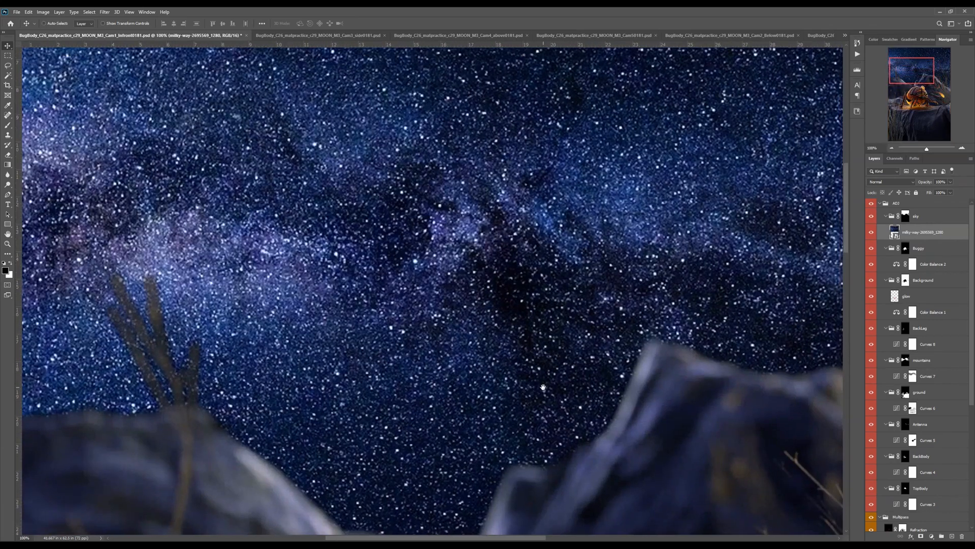
{"action": "key", "text": "ctrl+minus"}
{"action": "key", "text": "ctrl+minus"}
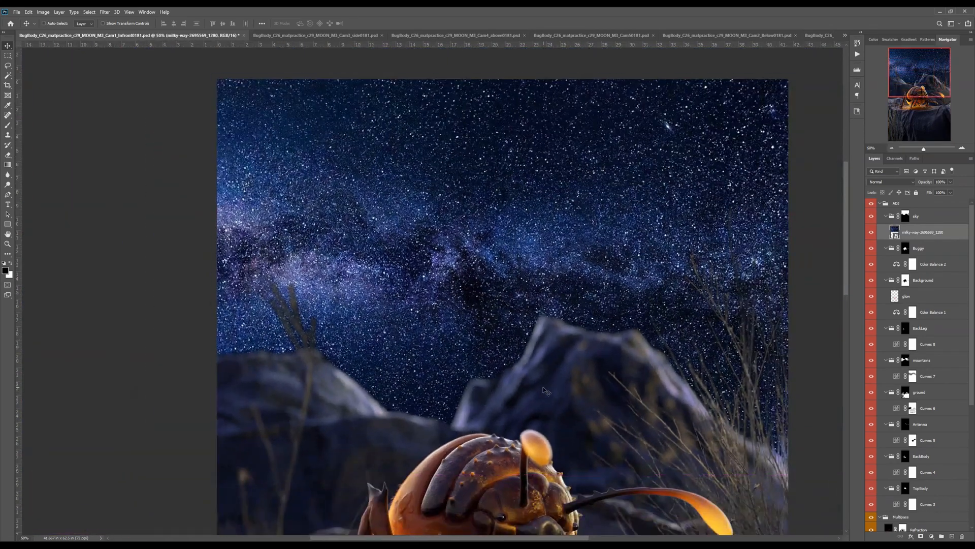
{"action": "left_click", "coordinate": [104, 12]}
{"action": "mouse_move", "coordinate": [148, 98]}
{"action": "left_click", "coordinate": [216, 126]}
{"action": "left_click_drag", "start_coordinate": [437, 282], "coordinate": [195, 264]}
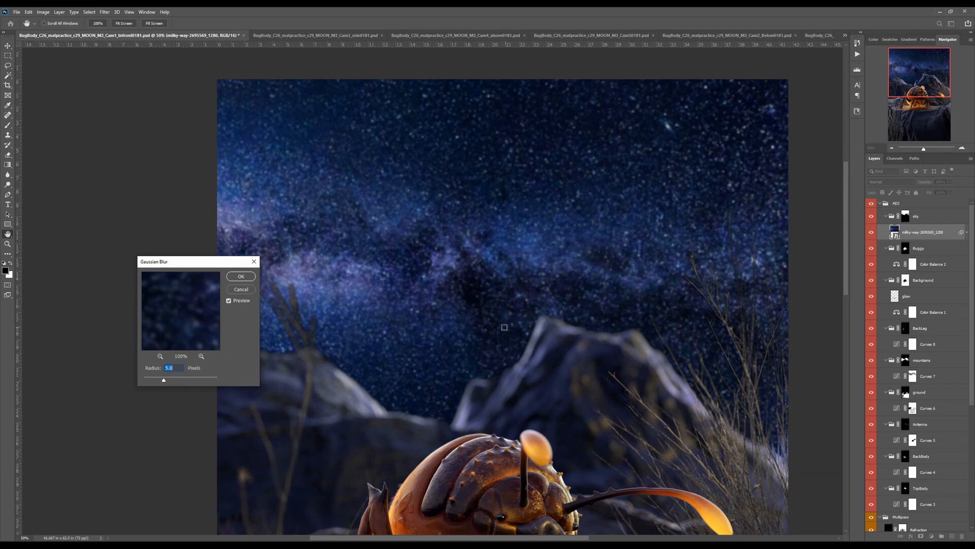
{"action": "left_click_drag", "start_coordinate": [516, 362], "coordinate": [511, 280]}
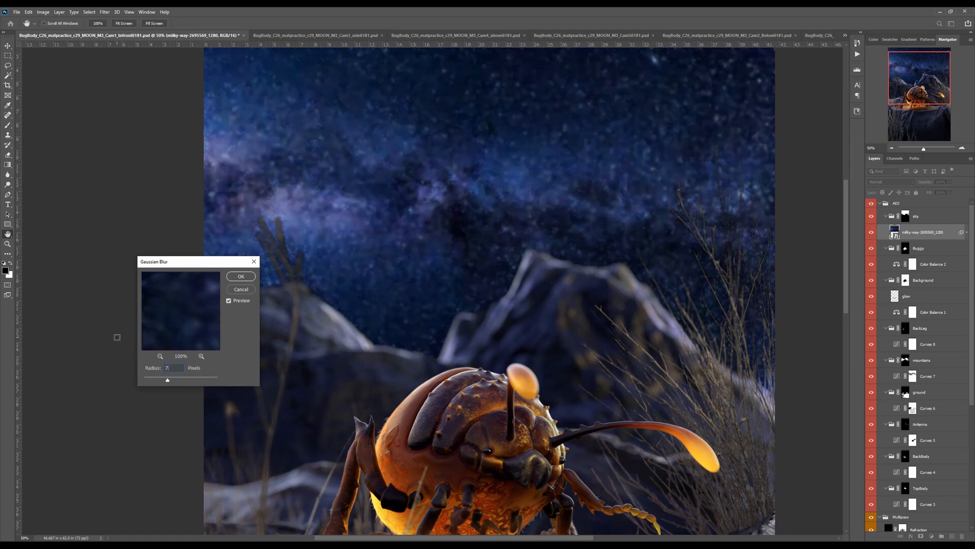
{"action": "key", "text": "Return"}
{"action": "key", "text": "ctrl+minus"}
{"action": "key", "text": "ctrl+minus"}
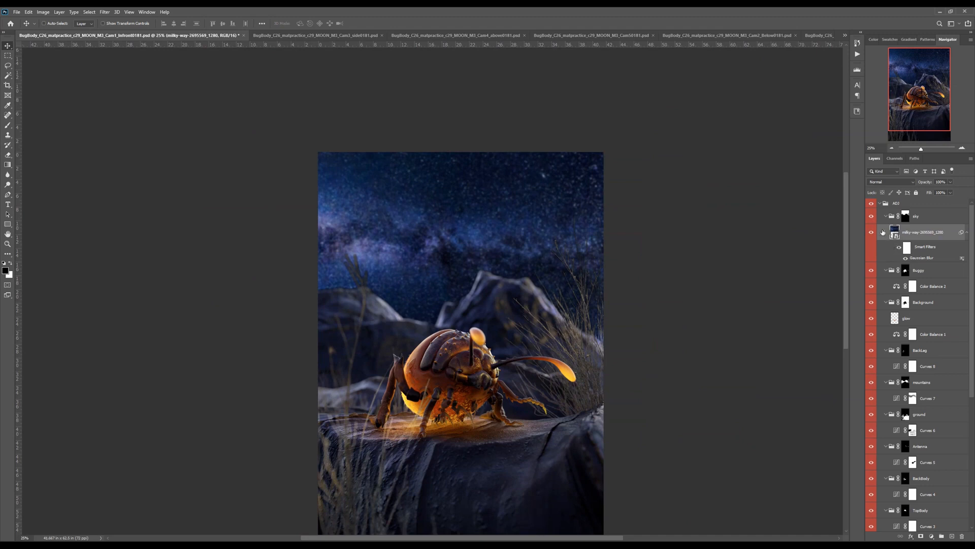
Step: Review the milky way layer's Gaussian Blur setting without changing it, and compare the composite with the starry sky hidden and shown
{"action": "double_click", "coordinate": [915, 258]}
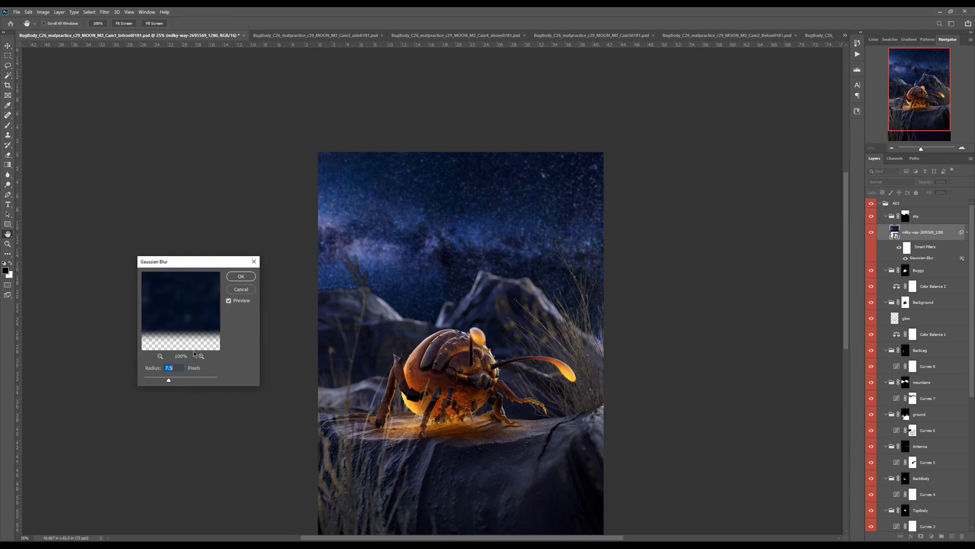
{"action": "left_click", "coordinate": [238, 292]}
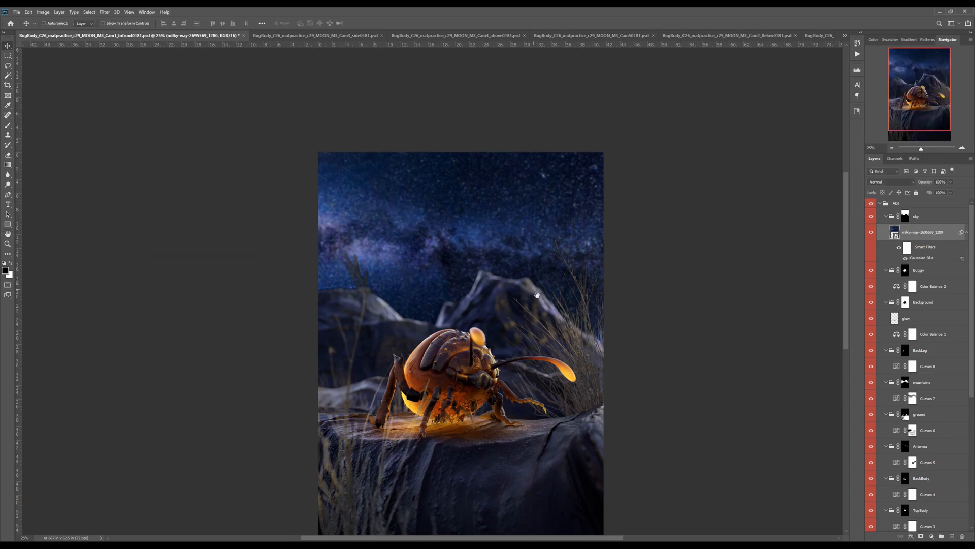
{"action": "left_click_drag", "start_coordinate": [539, 301], "coordinate": [524, 259]}
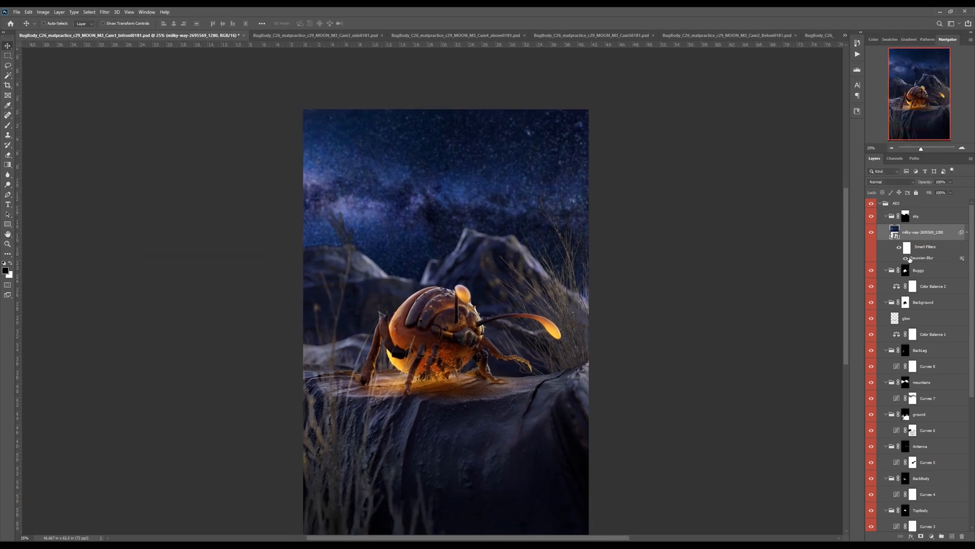
{"action": "left_click_drag", "start_coordinate": [656, 276], "coordinate": [662, 261]}
{"action": "left_click", "coordinate": [871, 235]}
{"action": "left_click", "coordinate": [872, 234]}
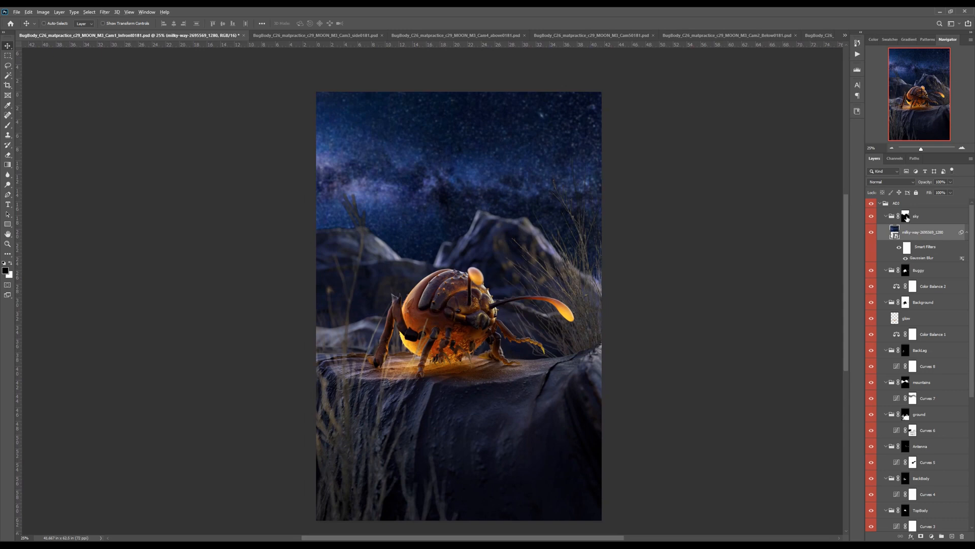
Step: Examine the sky group's mask and the edges of the mountains and dry branches against the starry sky
{"action": "left_click", "coordinate": [907, 218], "text": "alt"}
{"action": "left_click", "coordinate": [908, 218], "text": "alt"}
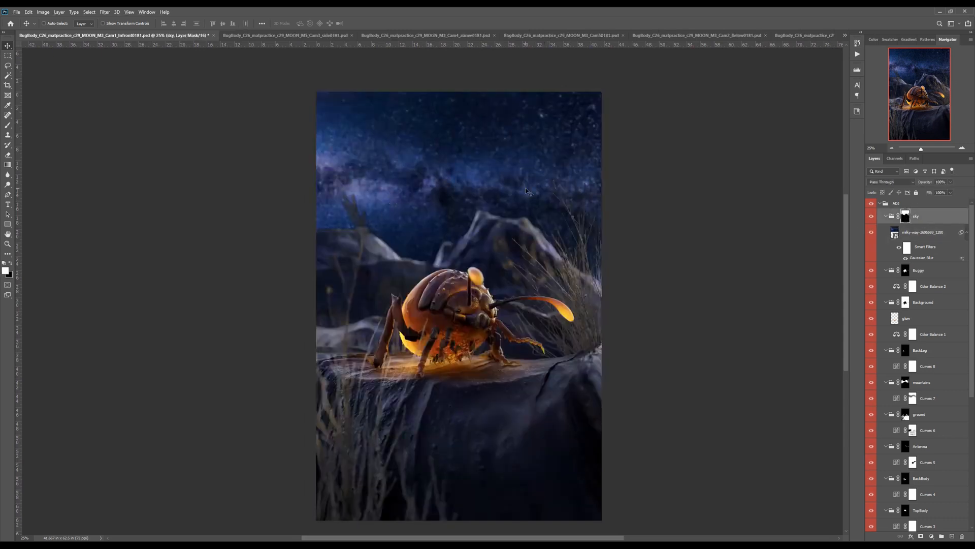
{"action": "key", "text": "ctrl+plus"}
{"action": "left_click_drag", "start_coordinate": [634, 211], "coordinate": [491, 289]}
{"action": "key", "text": "ctrl+plus"}
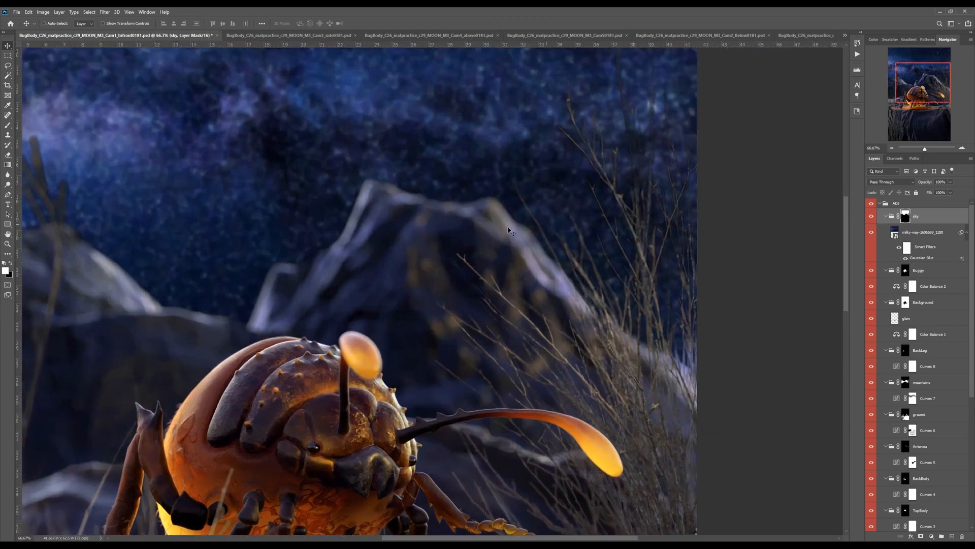
{"action": "left_click_drag", "start_coordinate": [333, 228], "coordinate": [581, 255]}
{"action": "left_click_drag", "start_coordinate": [480, 214], "coordinate": [367, 250]}
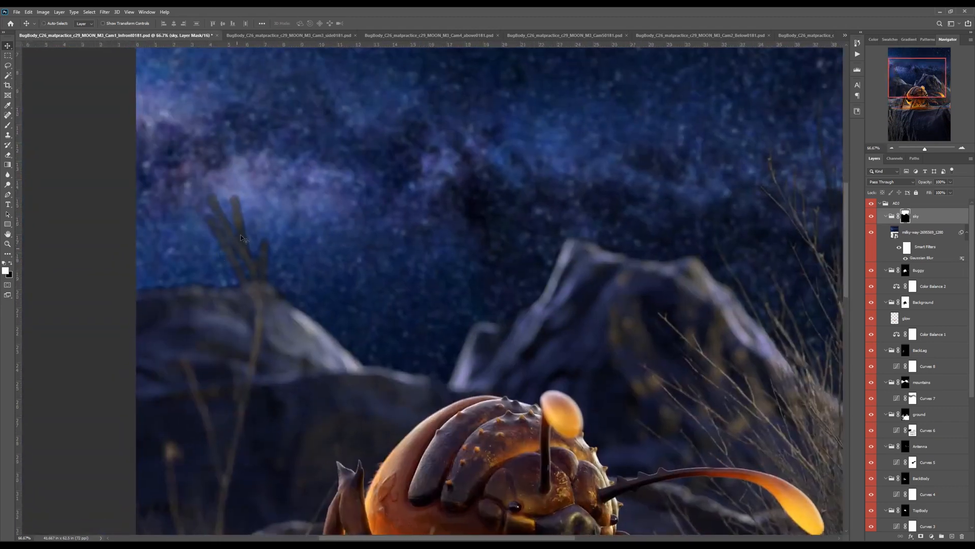
{"action": "left_click", "coordinate": [8, 175]}
{"action": "left_click", "coordinate": [905, 216], "text": "alt"}
{"action": "left_click", "coordinate": [905, 216], "text": "alt"}
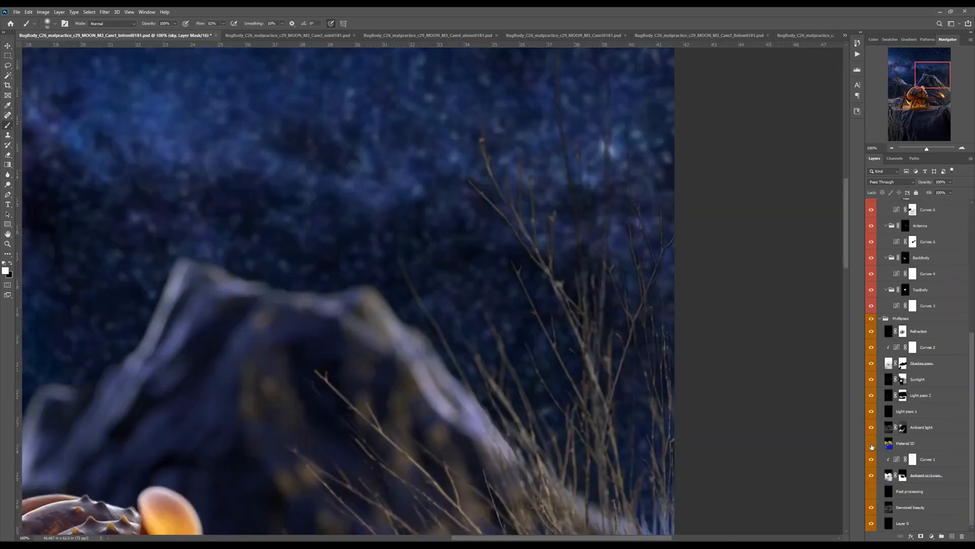
Step: Isolate the Material ID layer and select its green branches using Color Range with a fuzziness of 108
{"action": "left_click", "coordinate": [872, 447], "text": "alt"}
{"action": "left_click", "coordinate": [890, 444]}
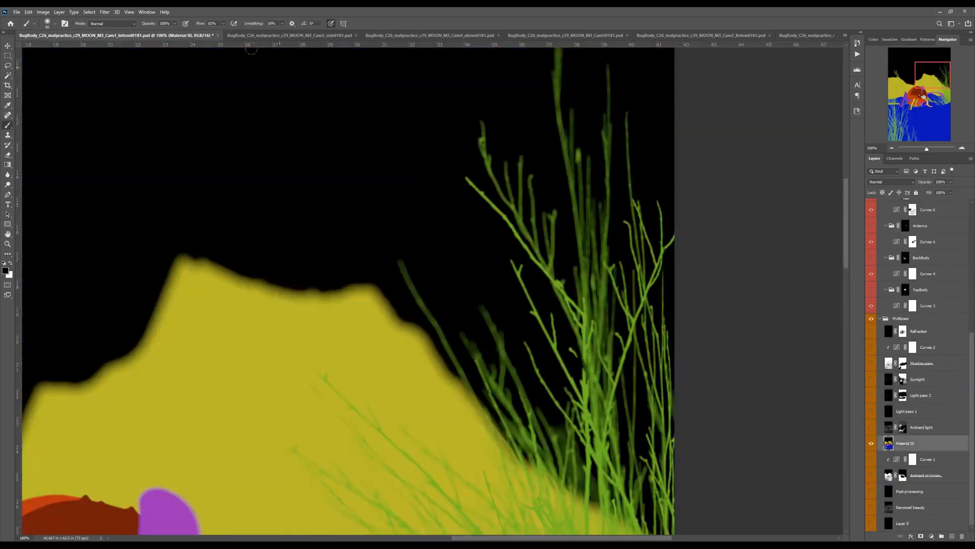
{"action": "left_click", "coordinate": [89, 12]}
{"action": "left_click", "coordinate": [104, 87]}
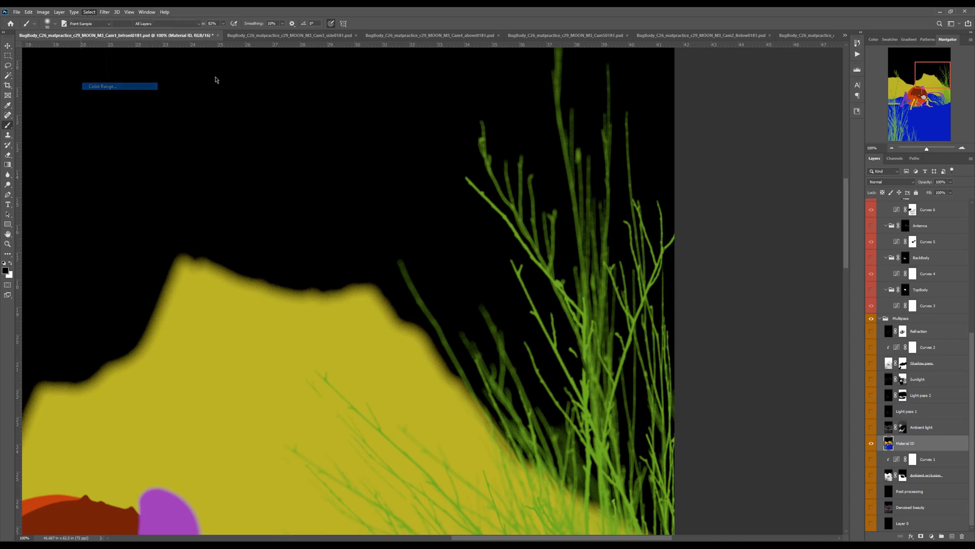
{"action": "left_click", "coordinate": [493, 173]}
{"action": "left_click_drag", "start_coordinate": [676, 154], "coordinate": [643, 154]}
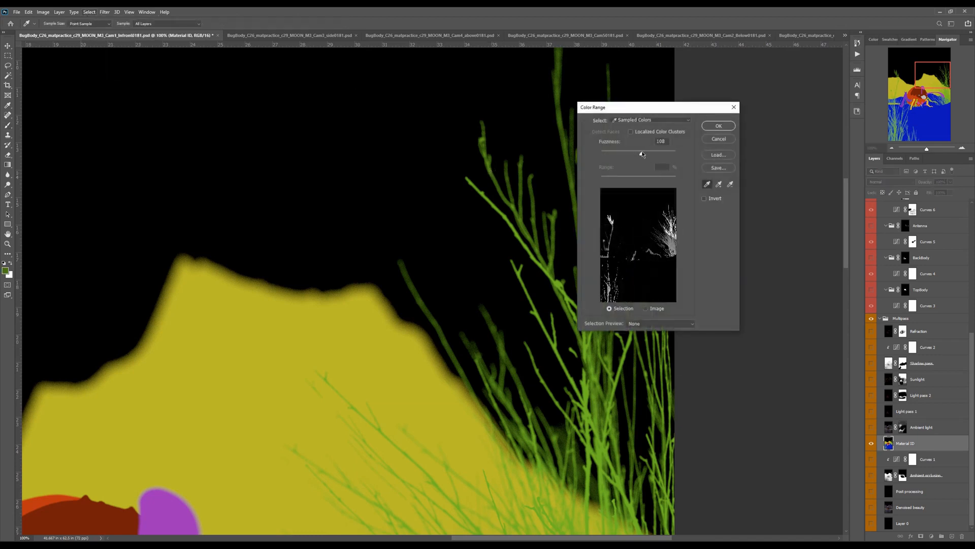
{"action": "left_click", "coordinate": [718, 126]}
{"action": "key", "text": "b"}
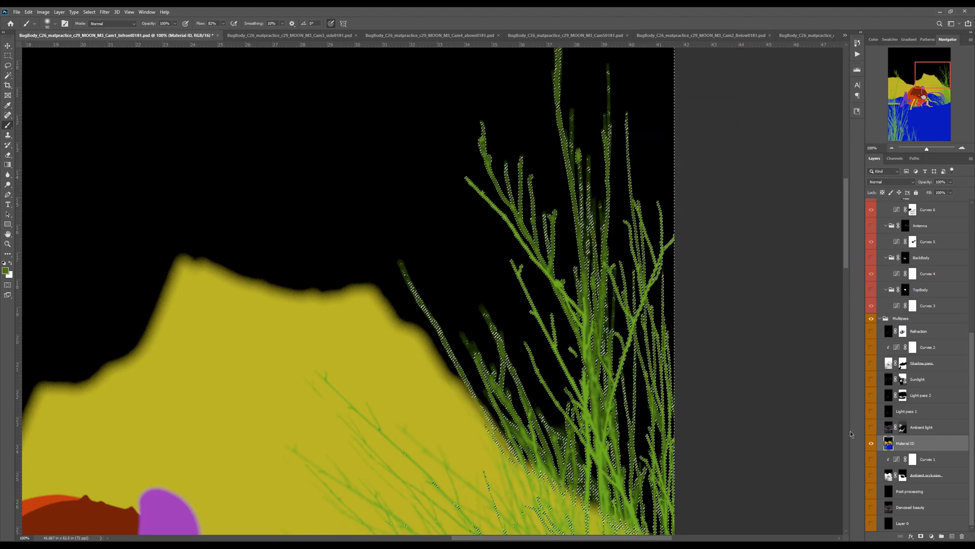
Step: Show the full composite again, make the sky group's mask active and clear the branch selection
{"action": "left_click", "coordinate": [871, 443], "text": "alt"}
{"action": "left_click_drag", "start_coordinate": [972, 389], "coordinate": [971, 256]}
{"action": "left_click", "coordinate": [906, 217]}
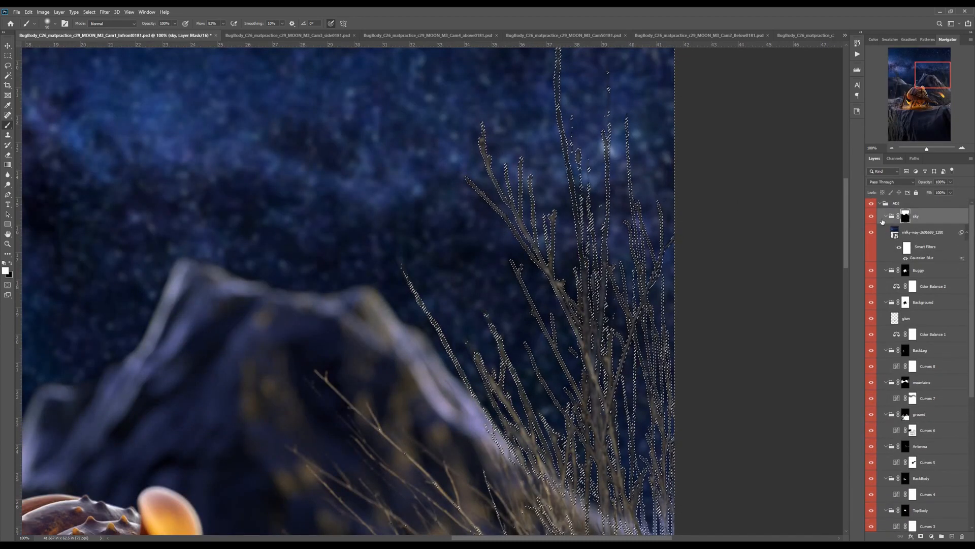
{"action": "key", "text": "ctrl+d"}
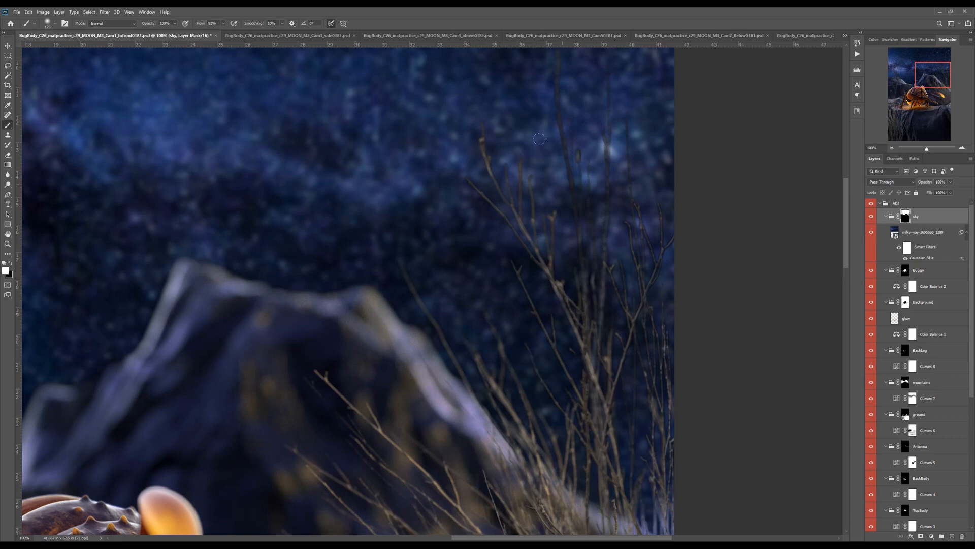
Step: Touch up the sky group's mask around the dry branches with small brush strokes, alternating black and white
{"action": "scroll", "coordinate": [584, 155], "scroll_direction": "up", "scroll_amount": 1}
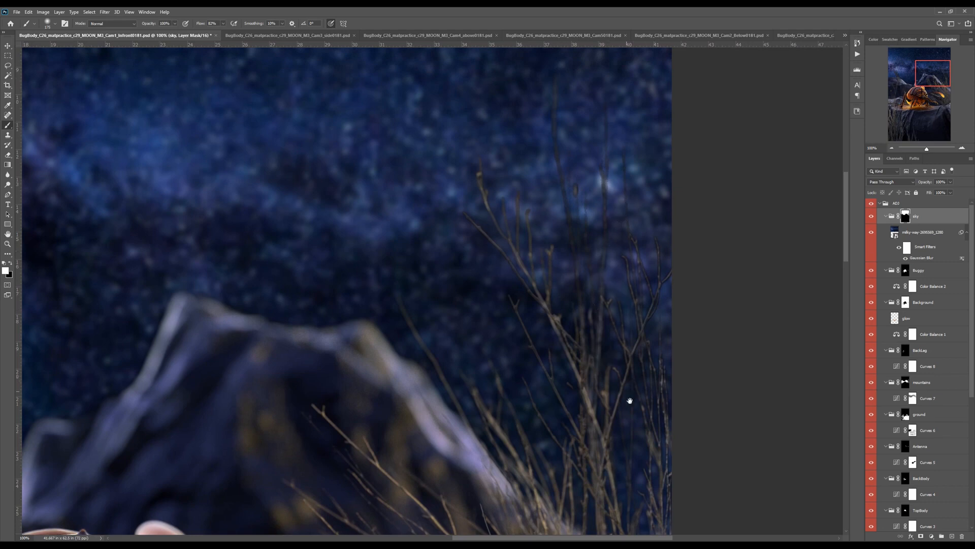
{"action": "left_click_drag", "start_coordinate": [626, 394], "coordinate": [620, 327]}
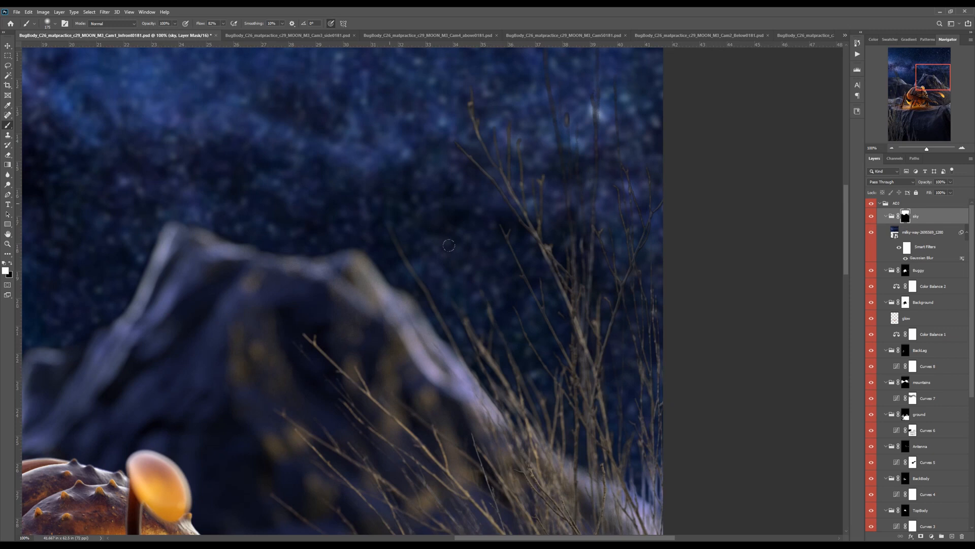
{"action": "scroll", "coordinate": [488, 273], "scroll_direction": "up", "scroll_amount": 1}
{"action": "left_click_drag", "start_coordinate": [637, 292], "coordinate": [622, 390]}
{"action": "left_click_drag", "start_coordinate": [601, 340], "coordinate": [602, 264]}
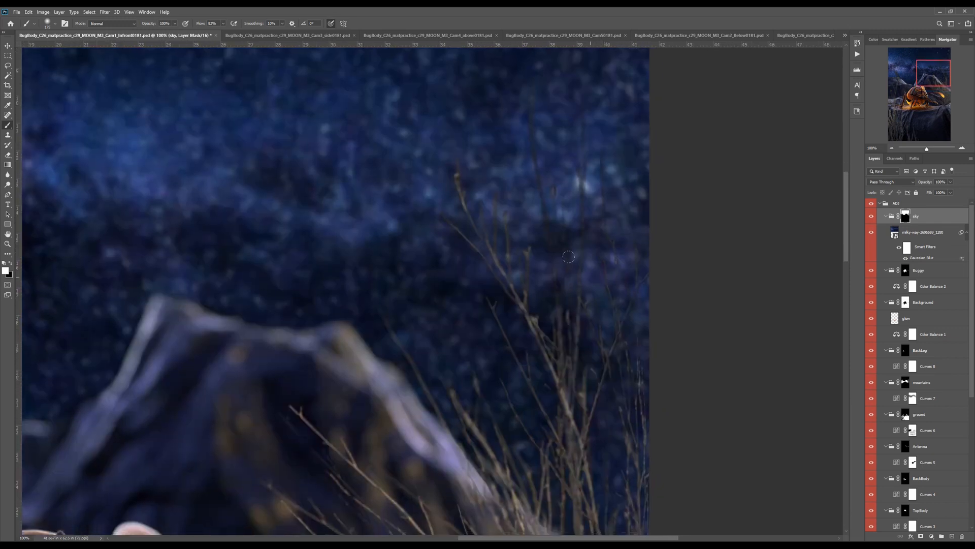
{"action": "left_click_drag", "start_coordinate": [582, 342], "coordinate": [581, 316]}
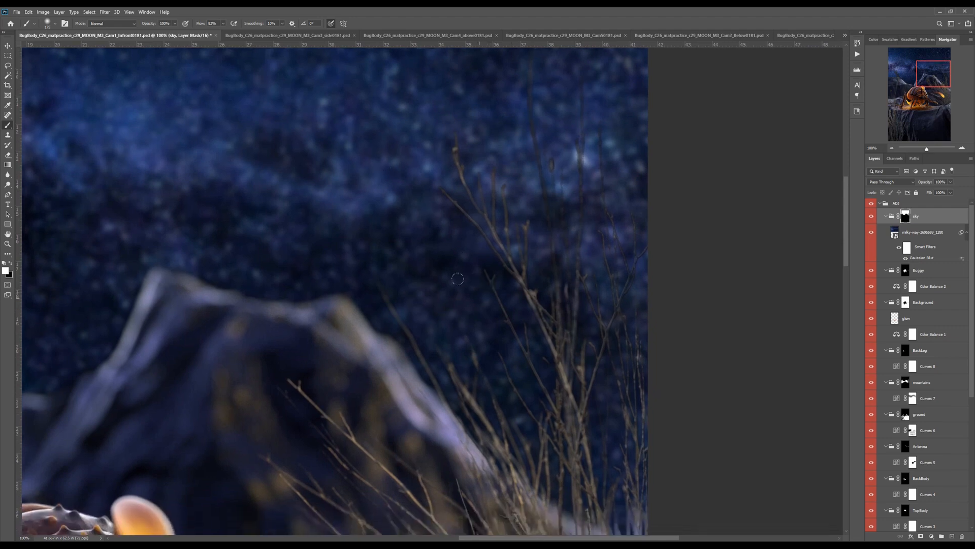
{"action": "left_click", "coordinate": [8, 174]}
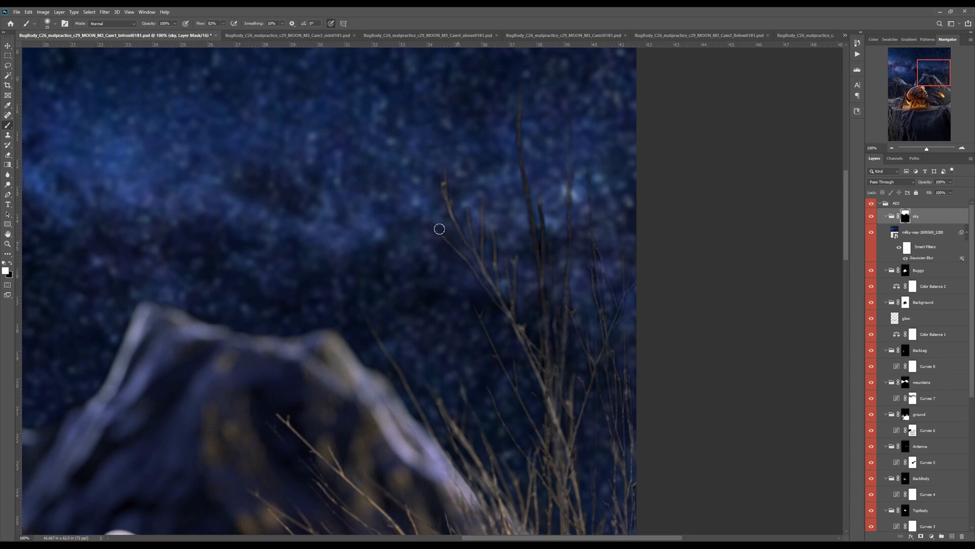
{"action": "scroll", "coordinate": [464, 265], "scroll_direction": "down", "scroll_amount": 2}
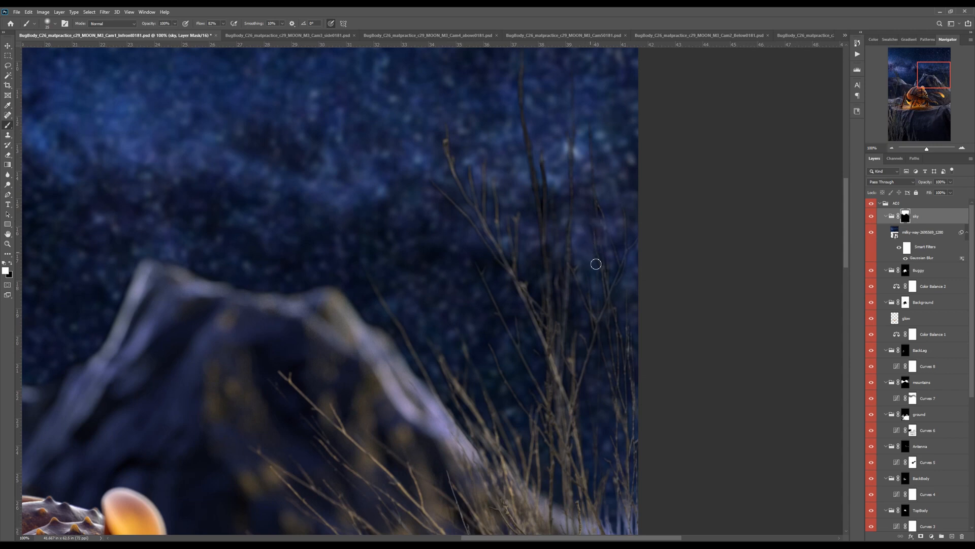
{"action": "key", "text": "x"}
{"action": "left_click_drag", "start_coordinate": [628, 246], "coordinate": [631, 278]}
{"action": "key", "text": "x"}
{"action": "key", "text": "x"}
{"action": "key", "text": "x"}
{"action": "left_click_drag", "start_coordinate": [625, 304], "coordinate": [633, 267]}
{"action": "left_click_drag", "start_coordinate": [570, 301], "coordinate": [638, 287]}
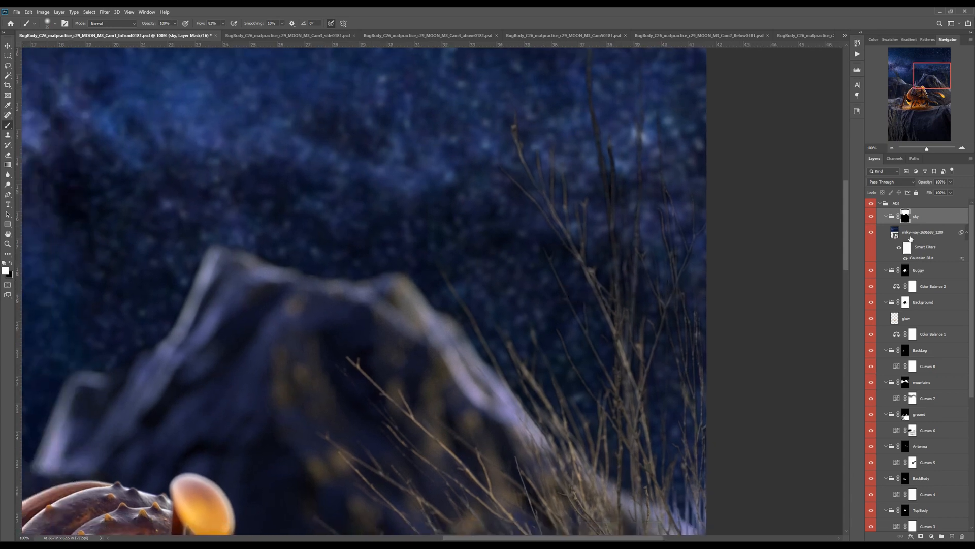
Step: Preview the sky mask's edges against a temporary magenta solid colour fill above the milky way layer, and cancel the fill
{"action": "left_click", "coordinate": [911, 237]}
{"action": "left_click", "coordinate": [932, 536]}
{"action": "left_click", "coordinate": [922, 401]}
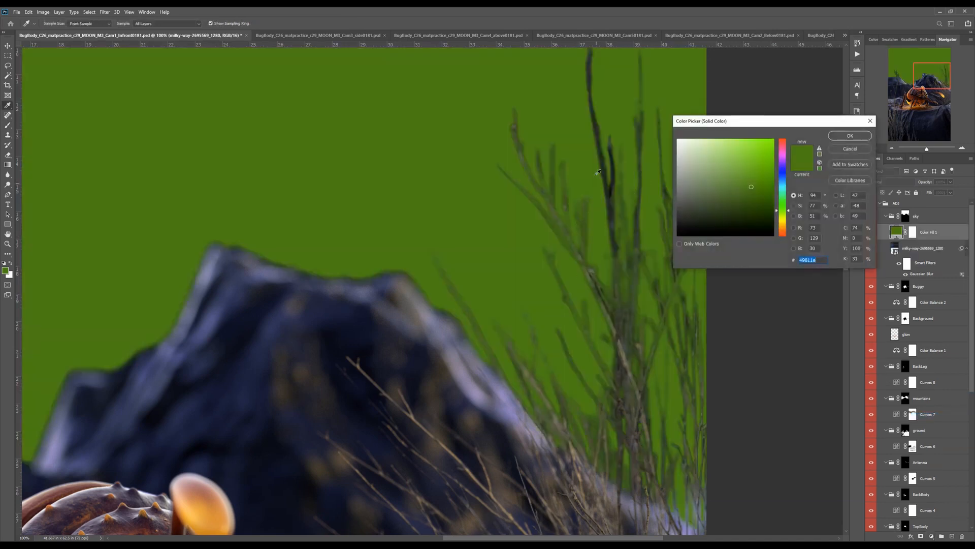
{"action": "left_click", "coordinate": [784, 151]}
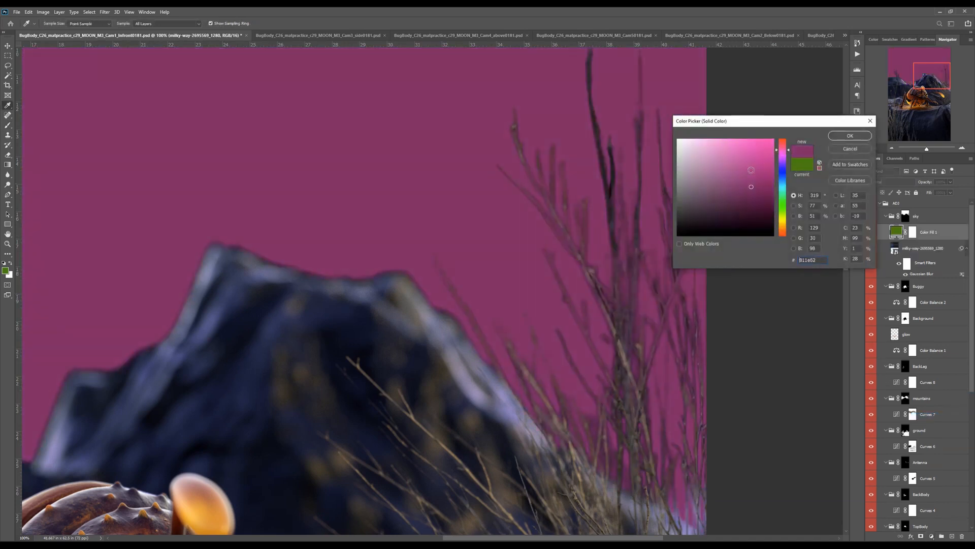
{"action": "left_click", "coordinate": [859, 151]}
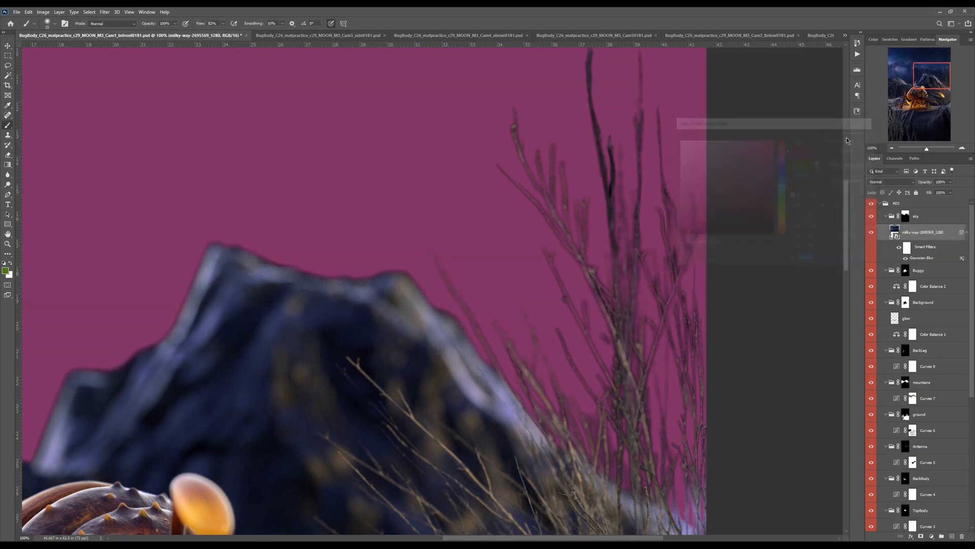
Step: Add a layer mask to the milky way layer and set the brush to 30% opacity with default colours
{"action": "key", "text": "ctrl+minus"}
{"action": "key", "text": "ctrl+minus"}
{"action": "key", "text": "b"}
{"action": "scroll", "coordinate": [521, 264], "scroll_direction": "down", "scroll_amount": 3}
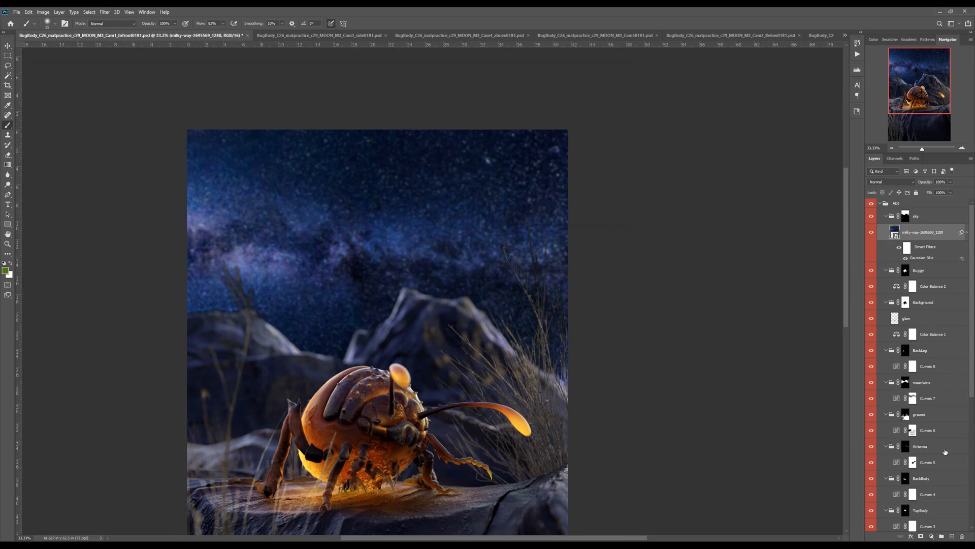
{"action": "left_click", "coordinate": [920, 536]}
{"action": "key", "text": "d"}
{"action": "key", "text": "3"}
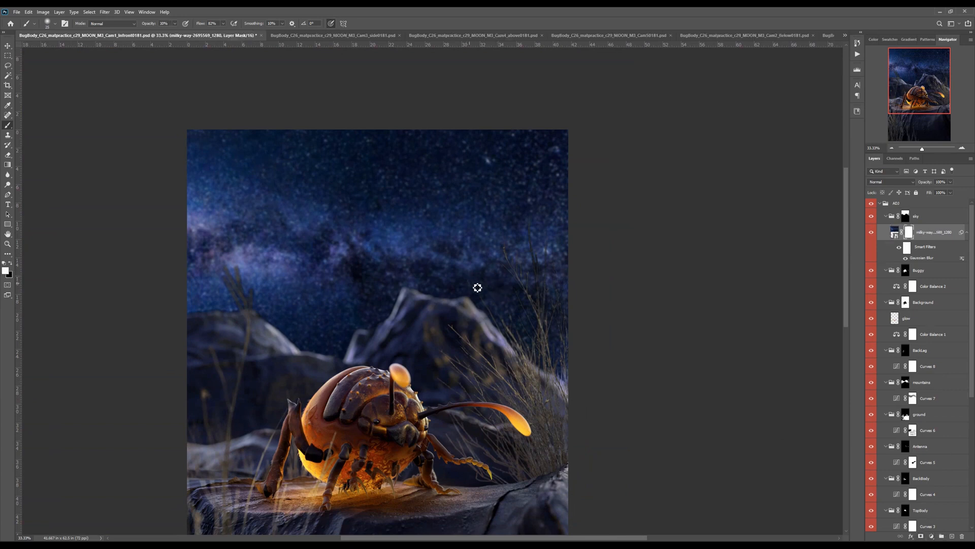
Step: Compare the sky with the milky way hidden and shown, and fade its right side by painting black on its mask with a much larger brush
{"action": "key", "text": "bracketright"}
{"action": "key", "text": "bracketright"}
{"action": "key", "text": "bracketright"}
{"action": "key", "text": "bracketright"}
{"action": "key", "text": "bracketright"}
{"action": "key", "text": "bracketright"}
{"action": "key", "text": "bracketright"}
{"action": "key", "text": "bracketright"}
{"action": "key", "text": "bracketright"}
{"action": "key", "text": "bracketright"}
{"action": "left_click_drag", "start_coordinate": [422, 218], "coordinate": [505, 150]}
{"action": "left_click", "coordinate": [871, 233]}
{"action": "left_click", "coordinate": [871, 233]}
{"action": "left_click_drag", "start_coordinate": [524, 207], "coordinate": [508, 223]}
{"action": "key", "text": "x"}
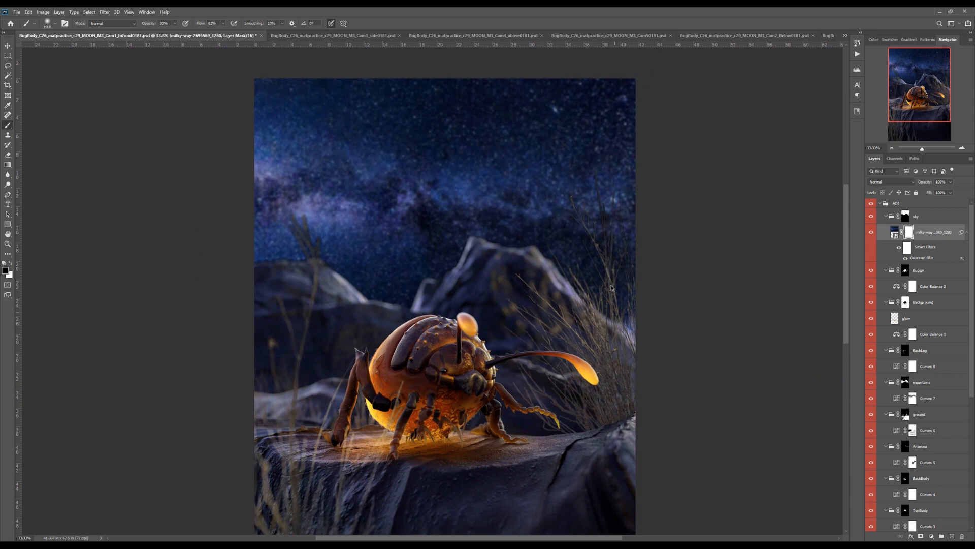
{"action": "left_click_drag", "start_coordinate": [609, 233], "coordinate": [625, 134]}
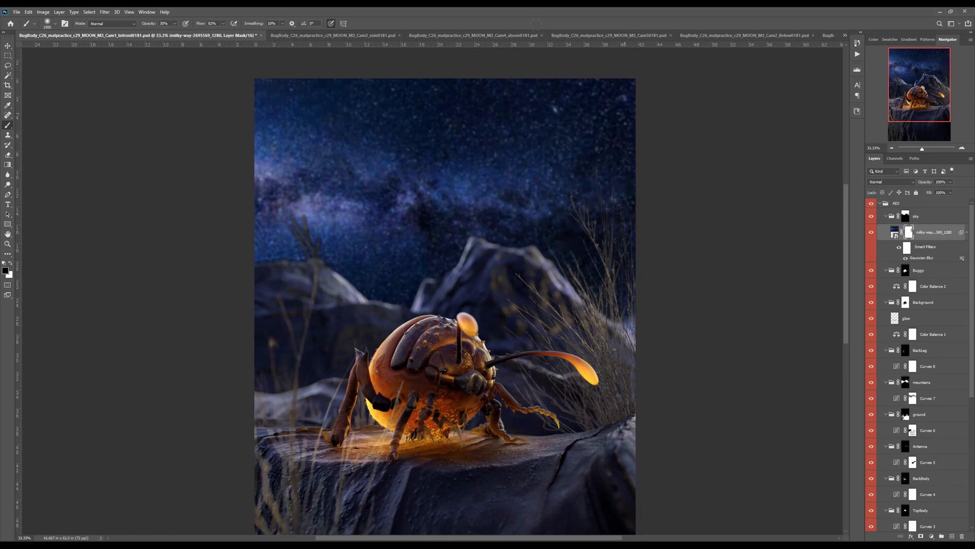
Step: Enlarge the brush further and paint black on the milky way mask to fade the stars on the left and just above the mountains
{"action": "key", "text": "ctrl+minus"}
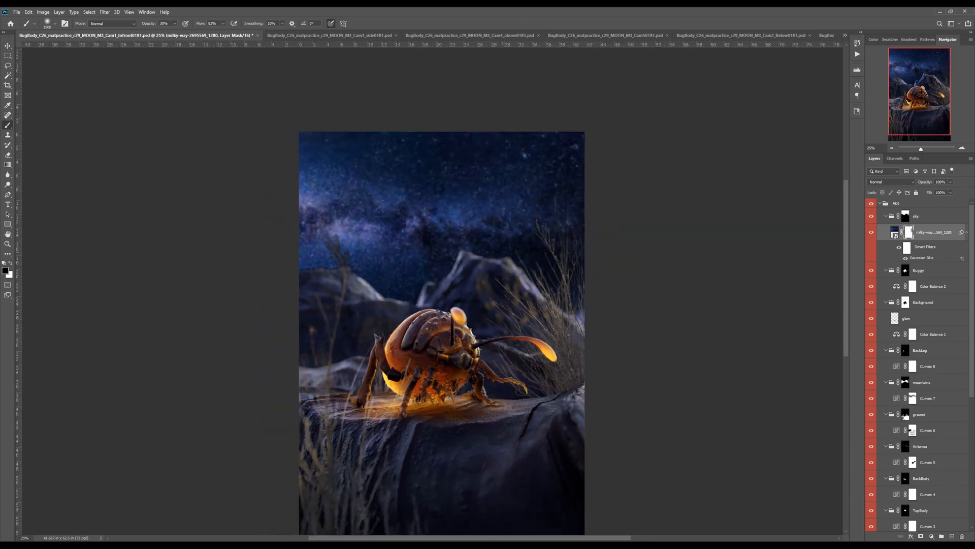
{"action": "key", "text": "bracketright"}
{"action": "key", "text": "bracketright"}
{"action": "key", "text": "bracketright"}
{"action": "key", "text": "bracketright"}
{"action": "key", "text": "bracketright"}
{"action": "key", "text": "bracketright"}
{"action": "key", "text": "bracketright"}
{"action": "key", "text": "bracketright"}
{"action": "key", "text": "bracketright"}
{"action": "key", "text": "bracketright"}
{"action": "left_click_drag", "start_coordinate": [358, 254], "coordinate": [304, 231]}
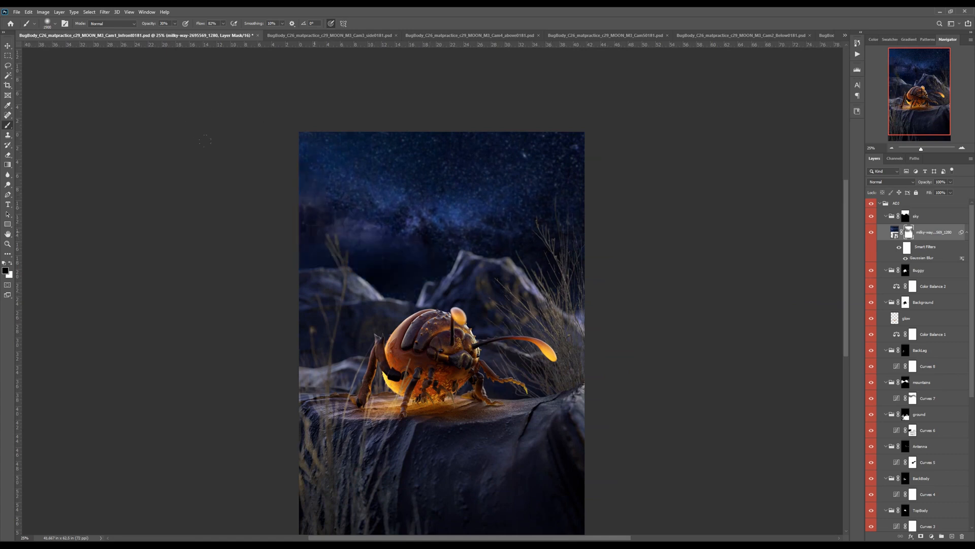
Step: Inspect the sky group's mask on its own, and compare the milky way layer with its mask disabled and enabled
{"action": "left_click", "coordinate": [907, 219], "text": "alt"}
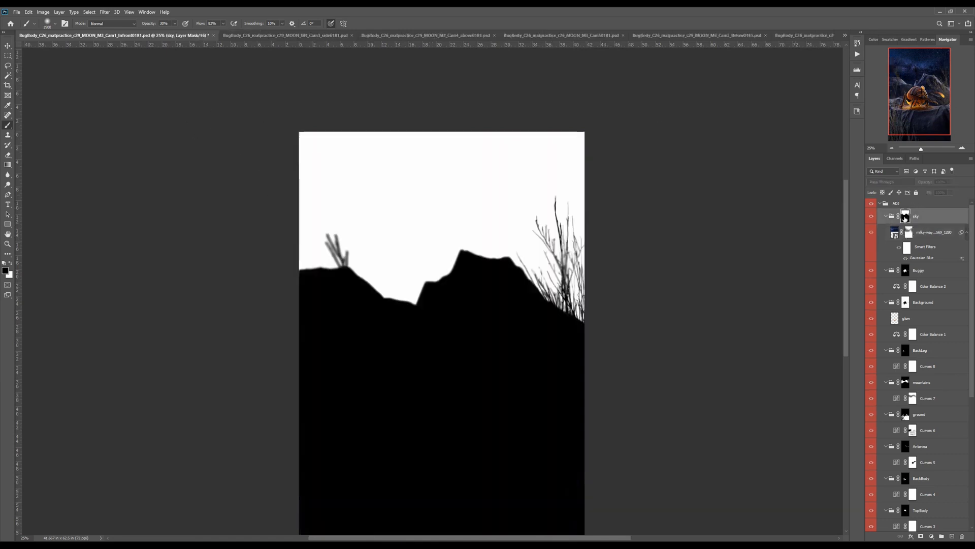
{"action": "left_click", "coordinate": [907, 221], "text": "alt"}
{"action": "left_click", "coordinate": [910, 234], "text": "shift"}
{"action": "left_click", "coordinate": [909, 234], "text": "shift"}
Step: Dim the remaining milky way band across the sky further through the milky way layer's mask
{"action": "left_click", "coordinate": [923, 233]}
{"action": "key", "text": "ctrl+minus"}
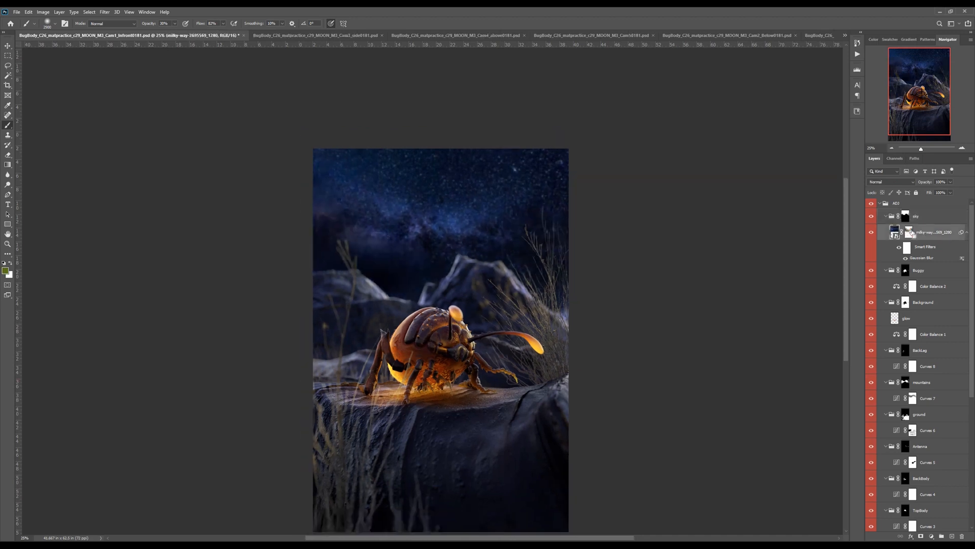
{"action": "key", "text": "ctrl+plus"}
{"action": "left_click_drag", "start_coordinate": [288, 294], "coordinate": [314, 265]}
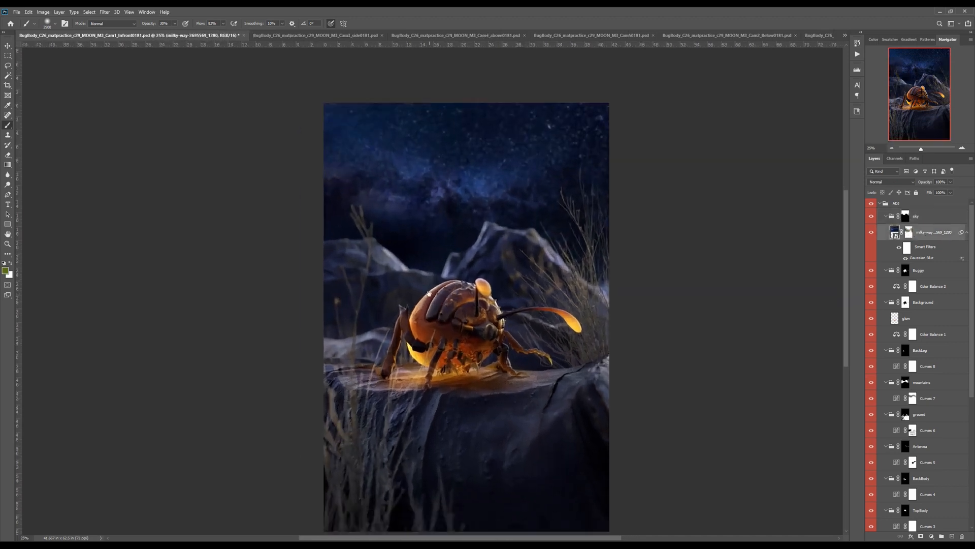
{"action": "left_click", "coordinate": [909, 232]}
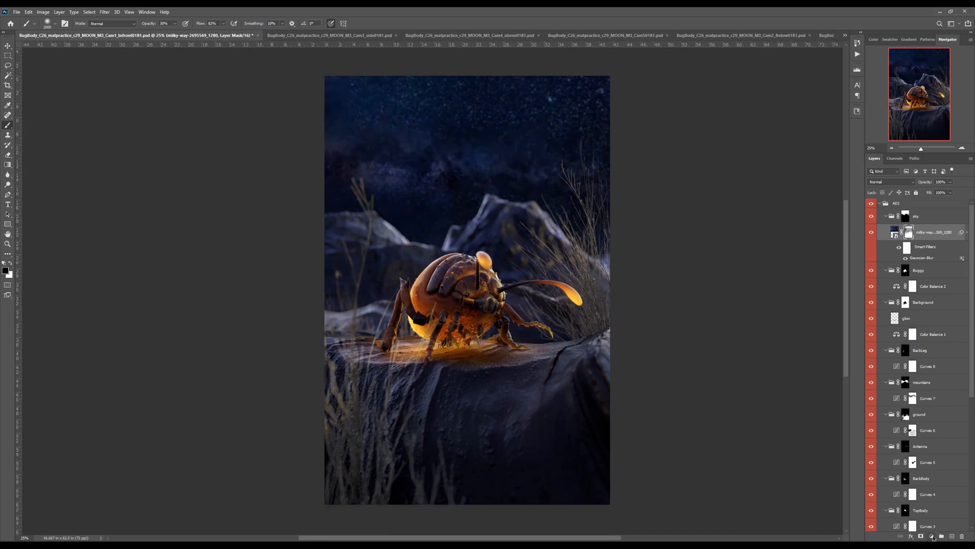
Step: Add a Hue/Saturation adjustment above the milky way layer and lower its saturation to mute the blue sky
{"action": "left_click", "coordinate": [932, 537]}
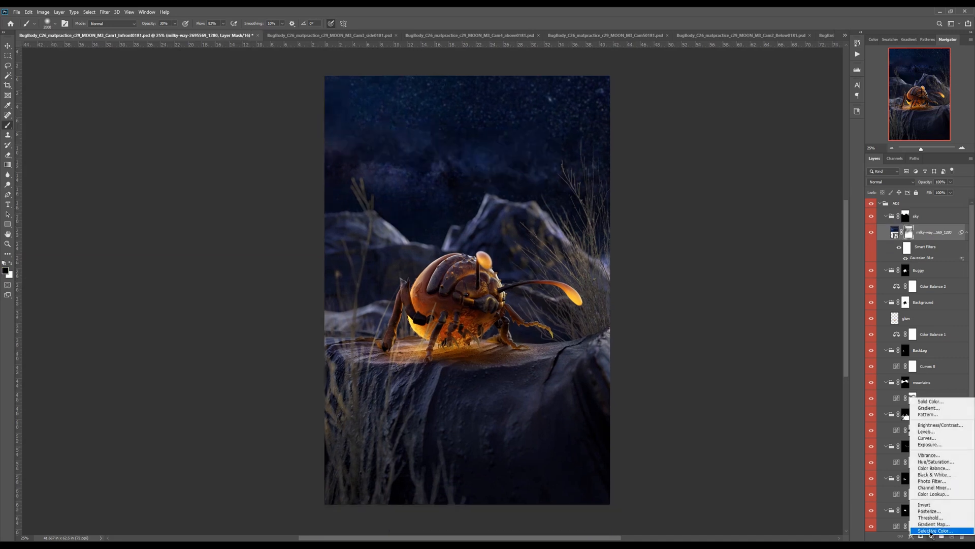
{"action": "left_click", "coordinate": [935, 462]}
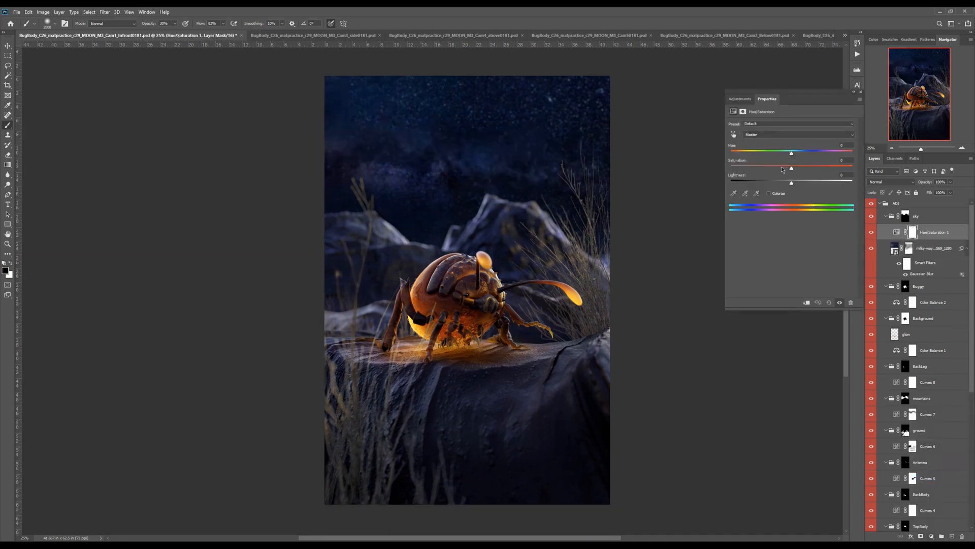
{"action": "mouse_move", "coordinate": [782, 170]}
{"action": "left_mouse_down"}
{"action": "mouse_move", "coordinate": [771, 171]}
{"action": "mouse_move", "coordinate": [823, 173]}
{"action": "mouse_move", "coordinate": [761, 170]}
{"action": "mouse_move", "coordinate": [778, 171]}
{"action": "left_mouse_up"}
{"action": "left_click", "coordinate": [860, 92]}
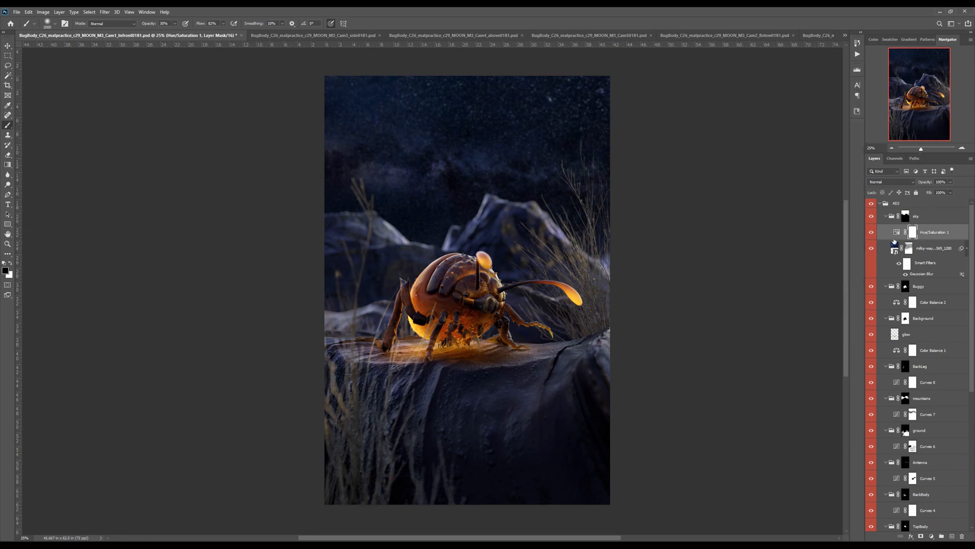
Step: Set the milky way layer's opacity to 75%, and compare the sky with the layer hidden and shown
{"action": "left_click", "coordinate": [872, 248]}
{"action": "left_click", "coordinate": [872, 250]}
{"action": "left_click", "coordinate": [928, 249]}
{"action": "left_click", "coordinate": [950, 193]}
{"action": "left_click_drag", "start_coordinate": [948, 194], "coordinate": [944, 192]}
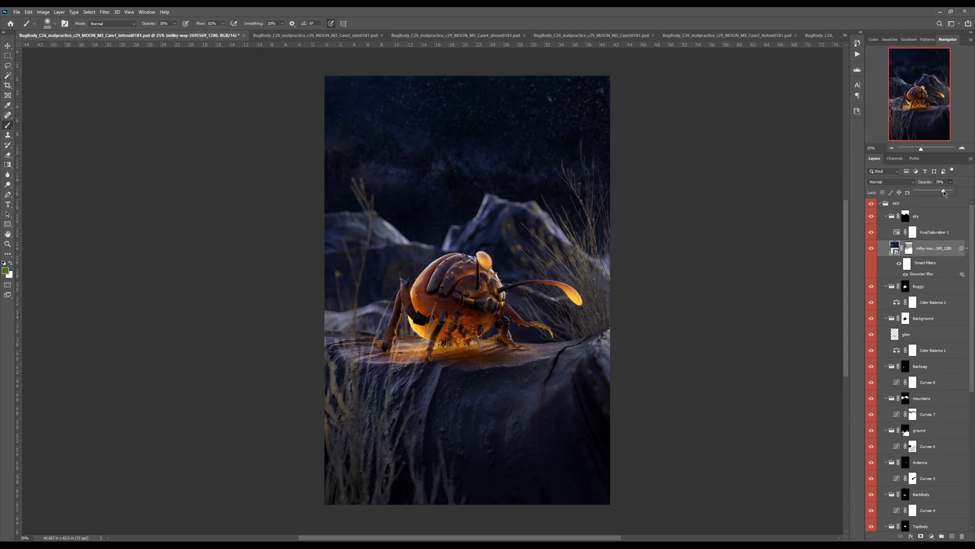
{"action": "left_click", "coordinate": [928, 181]}
{"action": "type", "text": "70"}
{"action": "left_click_drag", "start_coordinate": [942, 182], "coordinate": [931, 182]}
{"action": "type", "text": "80"}
{"action": "type", "text": "75"}
{"action": "left_click", "coordinate": [872, 247]}
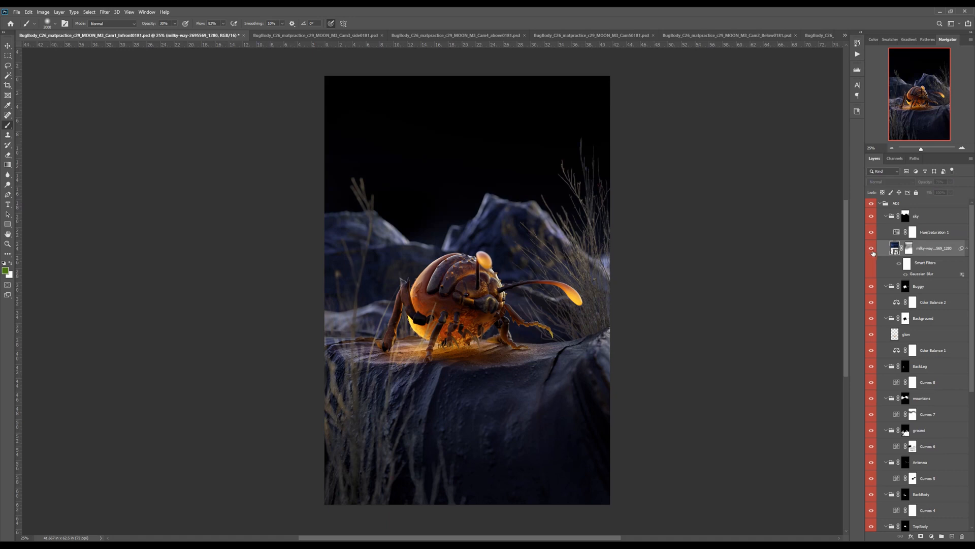
{"action": "left_click", "coordinate": [872, 248]}
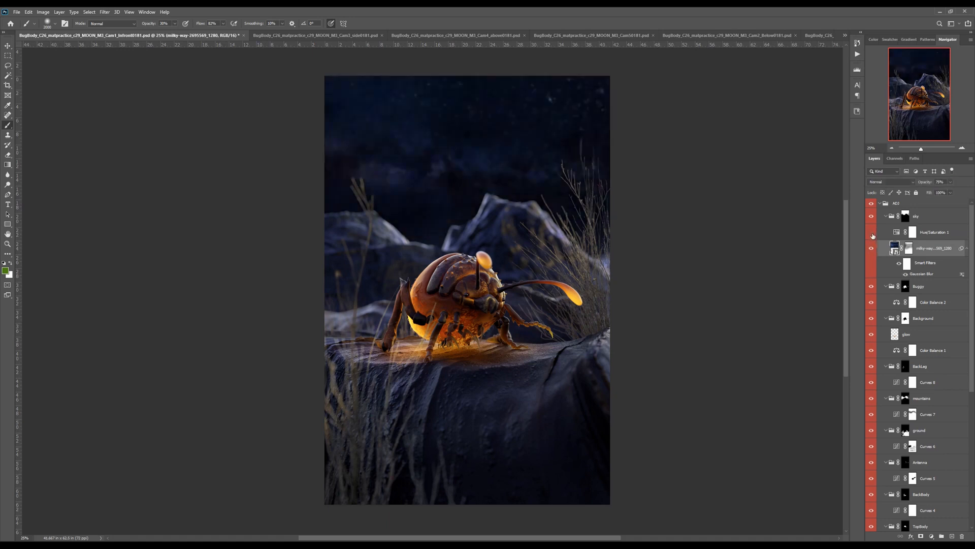
Step: Label the sky group with the blue layer colour
{"action": "left_click", "coordinate": [905, 217]}
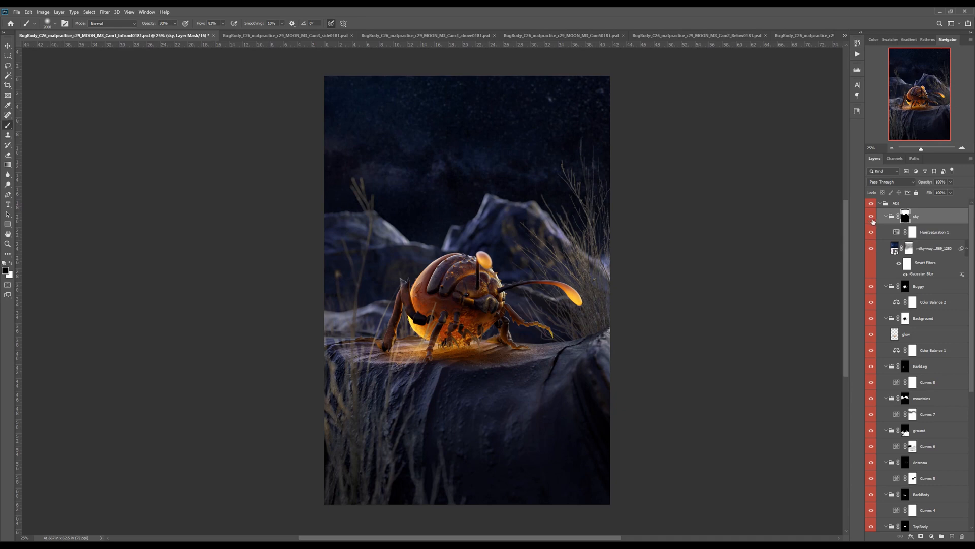
{"action": "right_click", "coordinate": [872, 222]}
{"action": "left_click", "coordinate": [873, 265]}
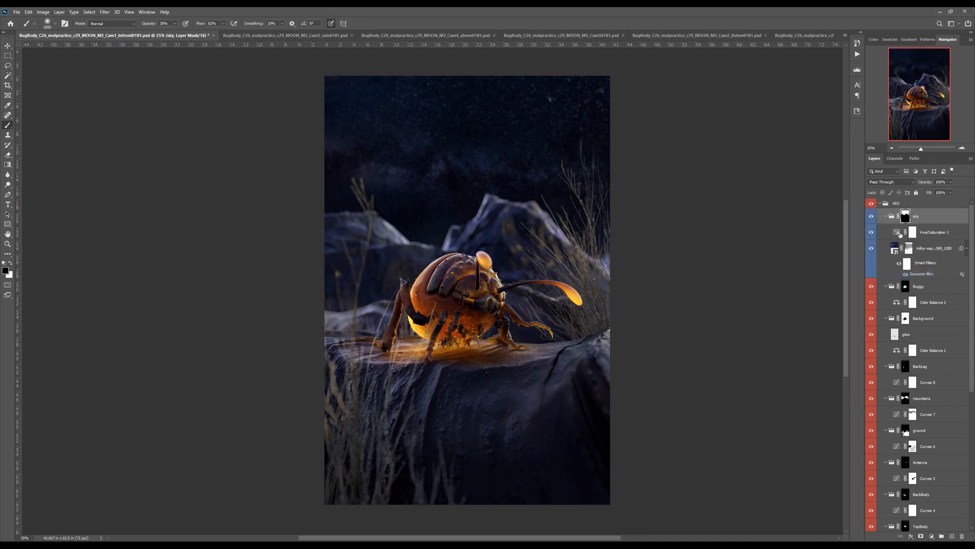
Step: Label the Buggy group with the orange layer colour and the Background group with violet
{"action": "left_click", "coordinate": [907, 287]}
{"action": "right_click", "coordinate": [872, 288]}
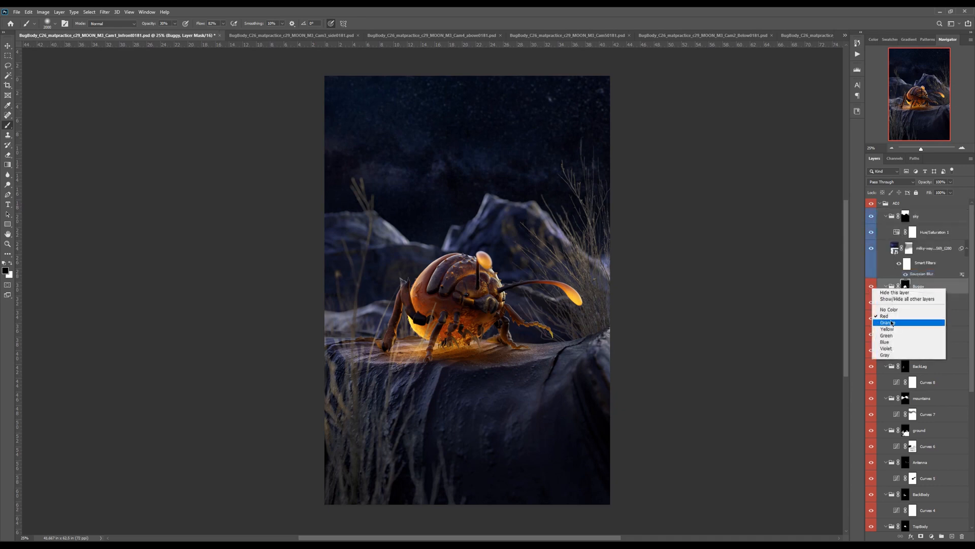
{"action": "left_click", "coordinate": [887, 323]}
{"action": "left_click", "coordinate": [905, 319]}
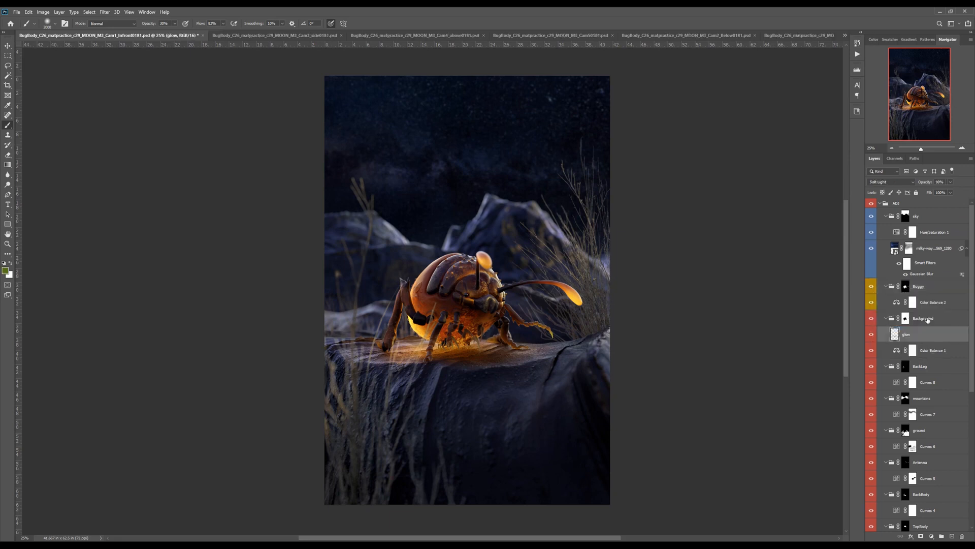
{"action": "right_click", "coordinate": [874, 320]}
{"action": "left_click", "coordinate": [886, 379]}
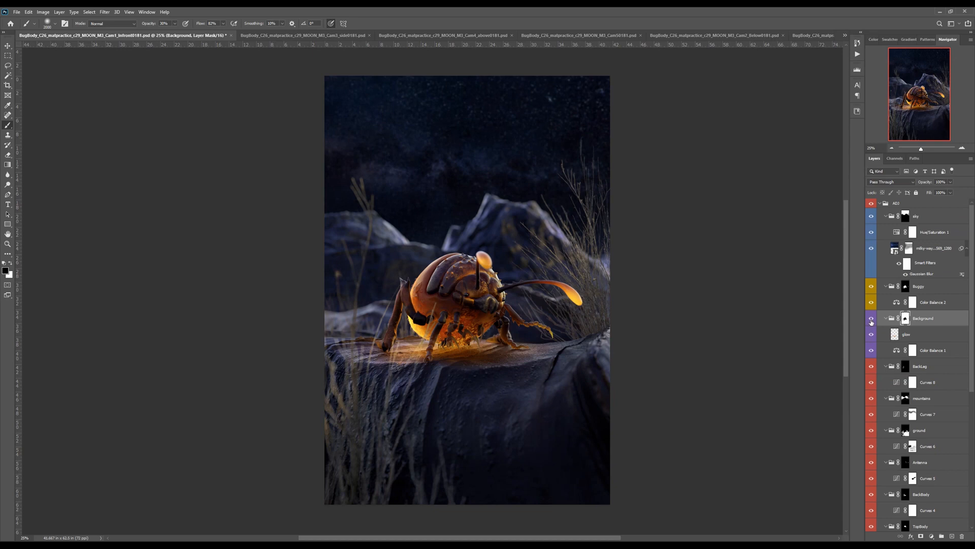
Step: Compare the image with the whole ADJ group hidden and shown
{"action": "left_click", "coordinate": [871, 203]}
{"action": "left_click", "coordinate": [872, 204]}
{"action": "left_click", "coordinate": [872, 204]}
{"action": "left_click", "coordinate": [872, 204]}
{"action": "left_click", "coordinate": [872, 204]}
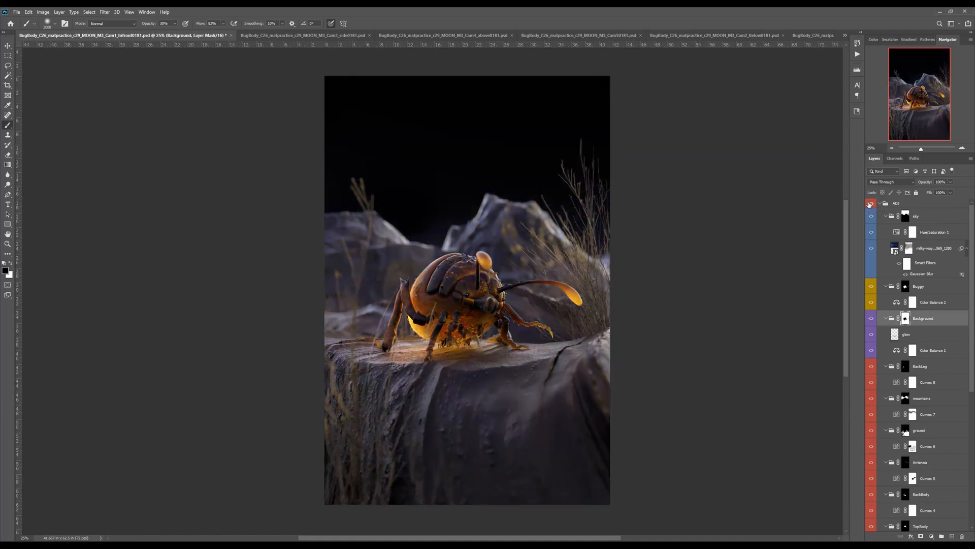
{"action": "left_click", "coordinate": [872, 204]}
Step: Add a new layer above the sky group, label it red and set its blend mode to Soft Light
{"action": "left_click", "coordinate": [922, 219]}
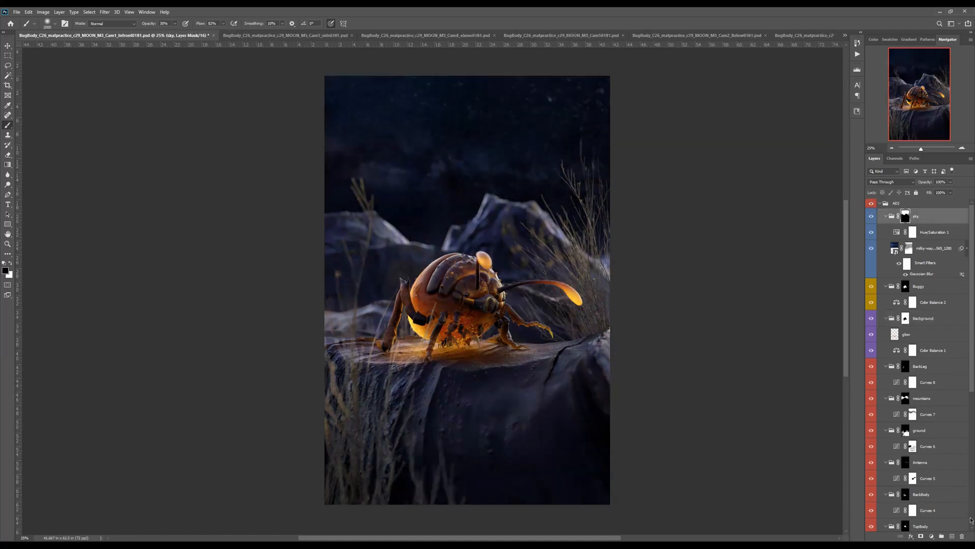
{"action": "left_click", "coordinate": [951, 536]}
{"action": "left_click_drag", "start_coordinate": [922, 241], "coordinate": [921, 209]}
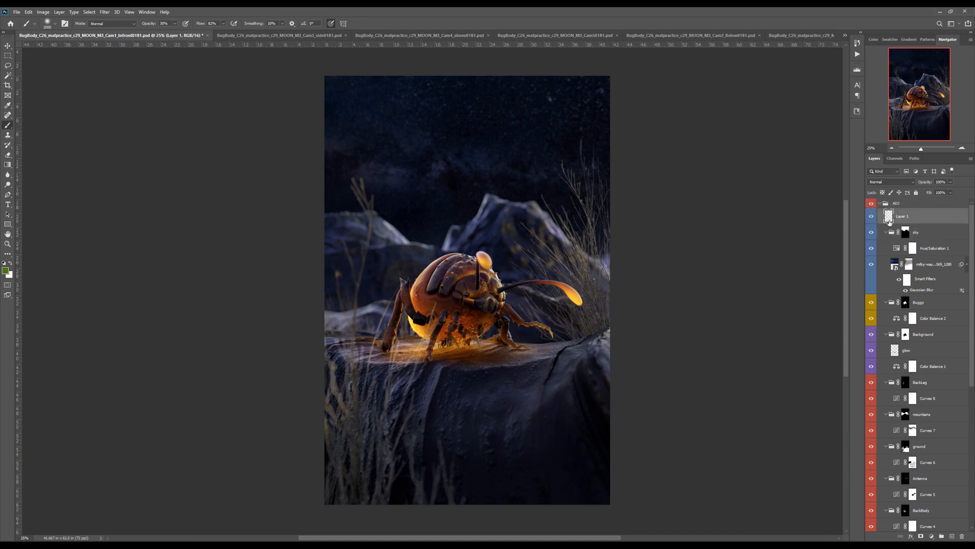
{"action": "right_click", "coordinate": [871, 217]}
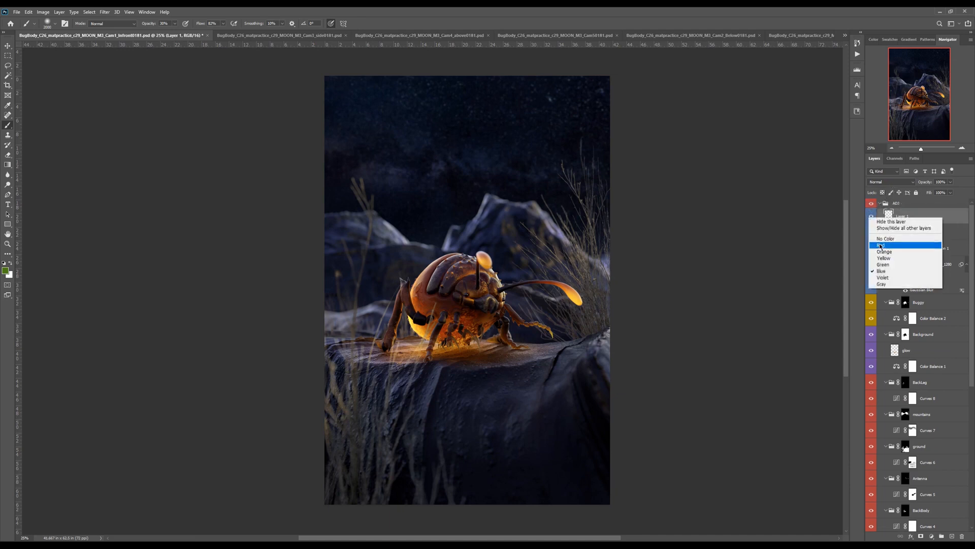
{"action": "left_click", "coordinate": [881, 245]}
{"action": "left_click", "coordinate": [891, 182]}
{"action": "left_click", "coordinate": [894, 277]}
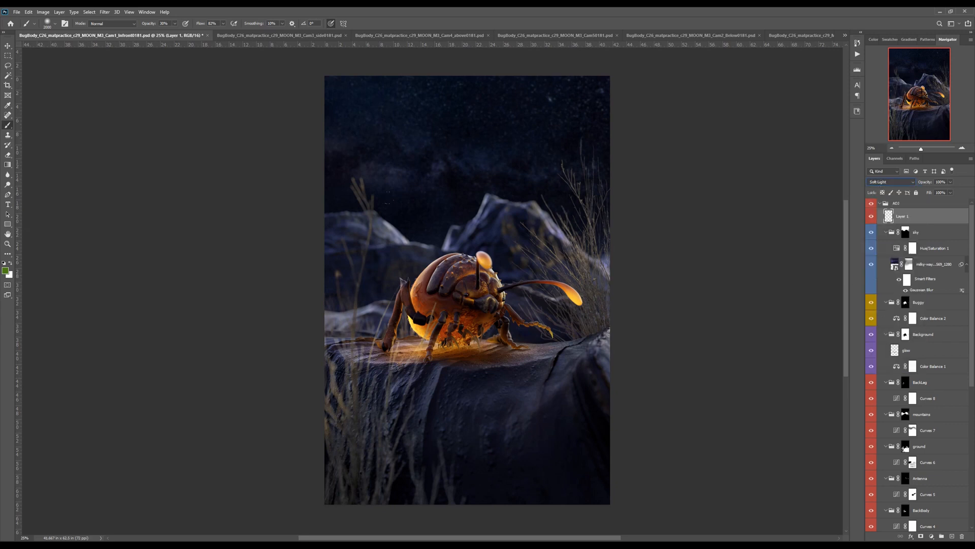
Step: Reset the brush colours to black and white, shrink the brush and paint black over the slope of the mountain behind the bug
{"action": "key", "text": "d"}
{"action": "key", "text": "["}
{"action": "key", "text": "["}
{"action": "key", "text": "["}
{"action": "key", "text": "["}
{"action": "key", "text": "["}
{"action": "key", "text": "["}
{"action": "key", "text": "["}
{"action": "key", "text": "["}
{"action": "key", "text": "["}
{"action": "key", "text": "["}
{"action": "key", "text": "["}
{"action": "key", "text": "["}
{"action": "key", "text": "["}
{"action": "key", "text": "["}
{"action": "key", "text": "["}
{"action": "mouse_move", "coordinate": [406, 238]}
{"action": "left_mouse_down"}
{"action": "mouse_move", "coordinate": [373, 216]}
{"action": "mouse_move", "coordinate": [406, 239]}
{"action": "left_mouse_up"}
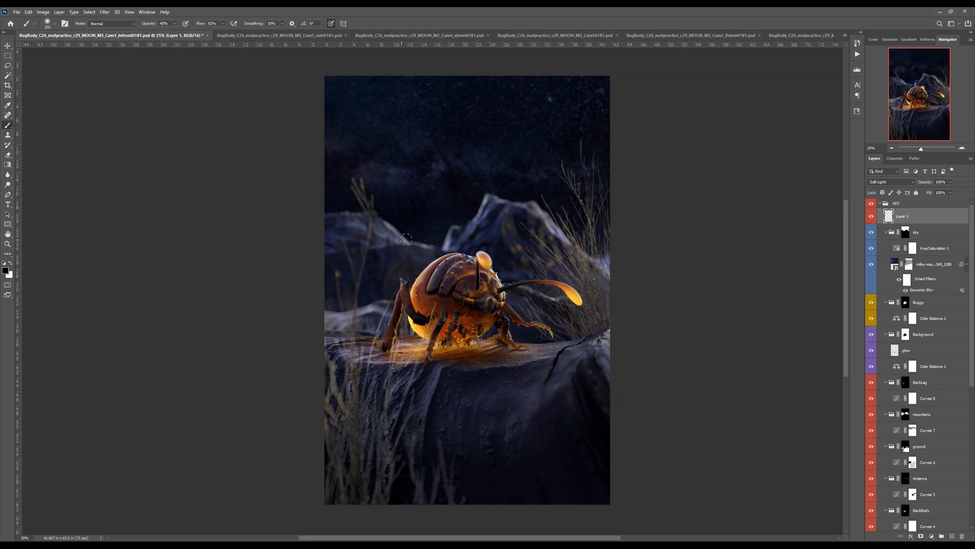
Step: Move the Soft Light layer below the sky group and darken the image's lower-left edge over the grass with black
{"action": "key", "text": "3"}
{"action": "left_click_drag", "start_coordinate": [954, 225], "coordinate": [920, 295]}
{"action": "key", "text": "5"}
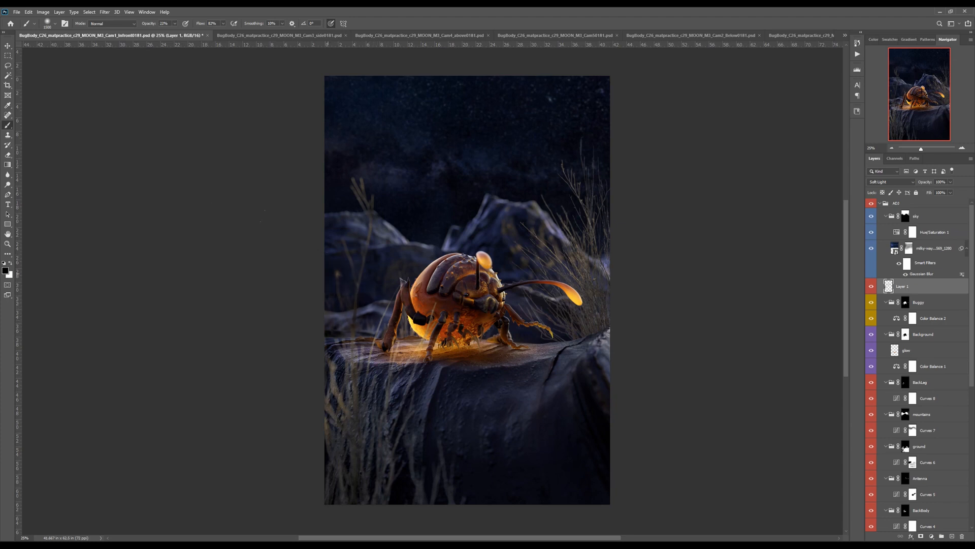
{"action": "mouse_move", "coordinate": [295, 354]}
{"action": "left_mouse_down"}
{"action": "mouse_move", "coordinate": [307, 442]}
{"action": "mouse_move", "coordinate": [341, 490]}
{"action": "left_mouse_up"}
Step: Lighten the foreground rock on the Soft Light layer with an enlarged white brush at 5% opacity, undoing the first stronger stroke
{"action": "key", "text": "x"}
{"action": "left_click_drag", "start_coordinate": [461, 450], "coordinate": [522, 434]}
{"action": "key", "text": "ctrl+z"}
{"action": "key", "text": "0"}
{"action": "key", "text": "5"}
{"action": "key", "text": "bracketright"}
{"action": "key", "text": "bracketright"}
{"action": "key", "text": "bracketright"}
{"action": "key", "text": "bracketright"}
{"action": "key", "text": "bracketright"}
{"action": "key", "text": "bracketright"}
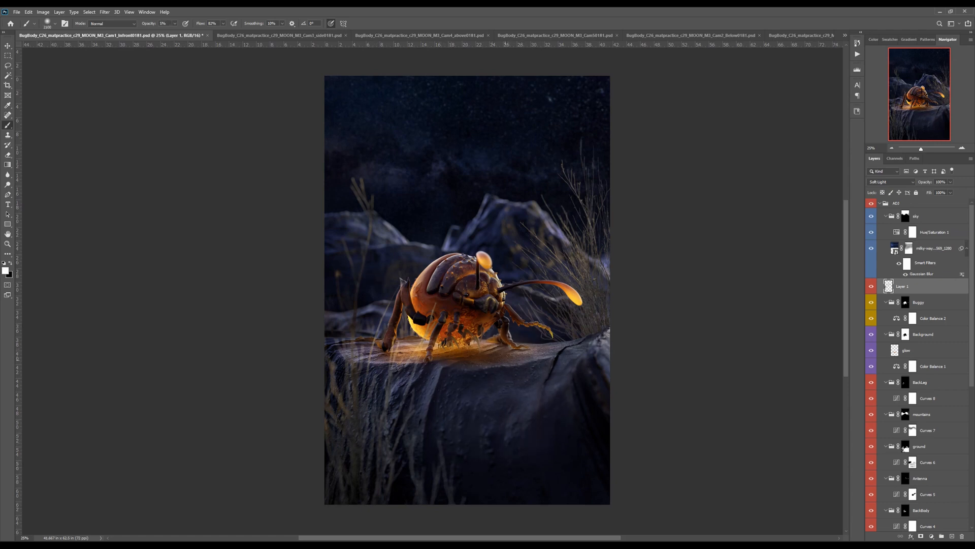
Step: Refine the Soft Light layer's shading with black and white strokes, and compare the image with the layer hidden and shown
{"action": "key", "text": "x"}
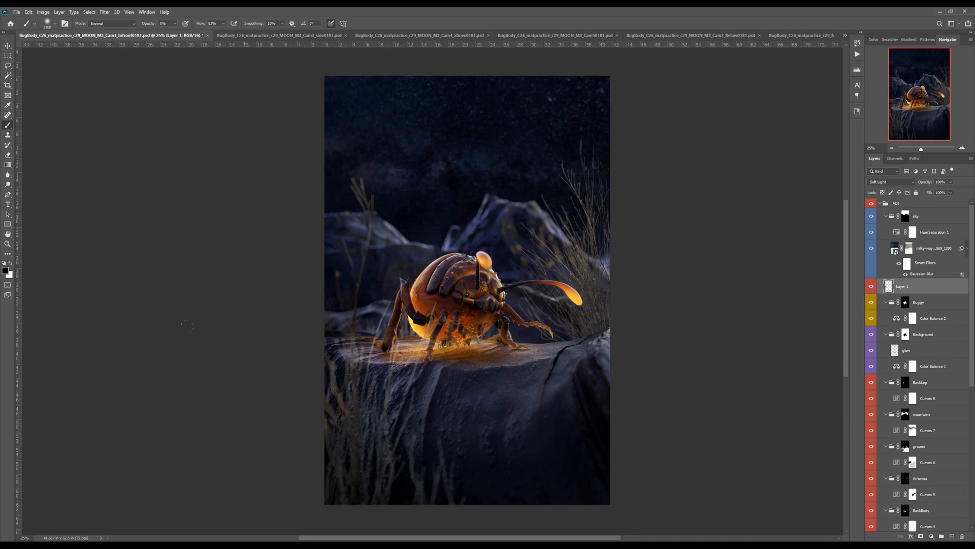
{"action": "key", "text": "x"}
{"action": "key", "text": "4"}
{"action": "left_click", "coordinate": [872, 287]}
{"action": "left_click", "coordinate": [872, 288]}
{"action": "left_click", "coordinate": [872, 289]}
{"action": "left_click", "coordinate": [872, 288]}
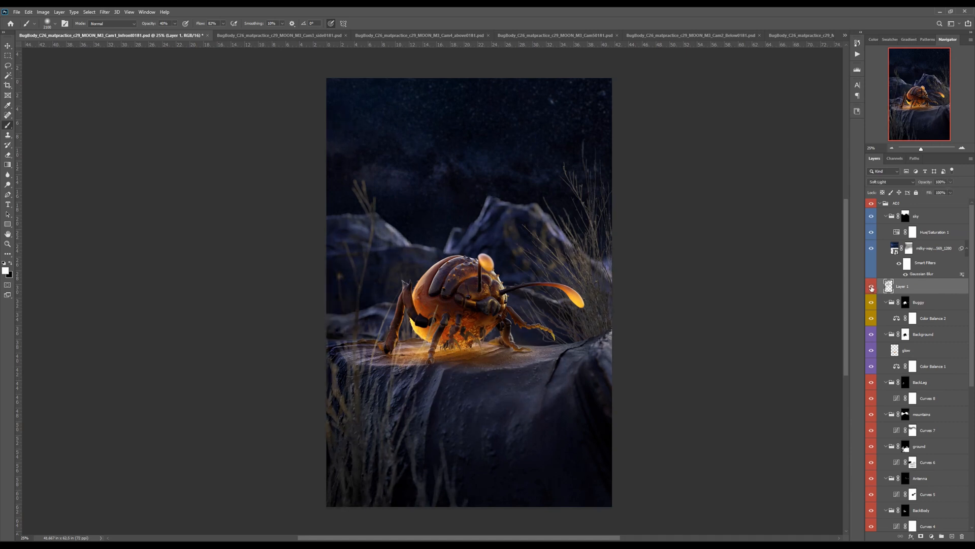
Step: Darken the rock just beneath the bug with a black brush at 30% opacity, redoing the first stroke
{"action": "left_click_drag", "start_coordinate": [663, 290], "coordinate": [663, 283]}
{"action": "key", "text": "x"}
{"action": "key", "text": "3"}
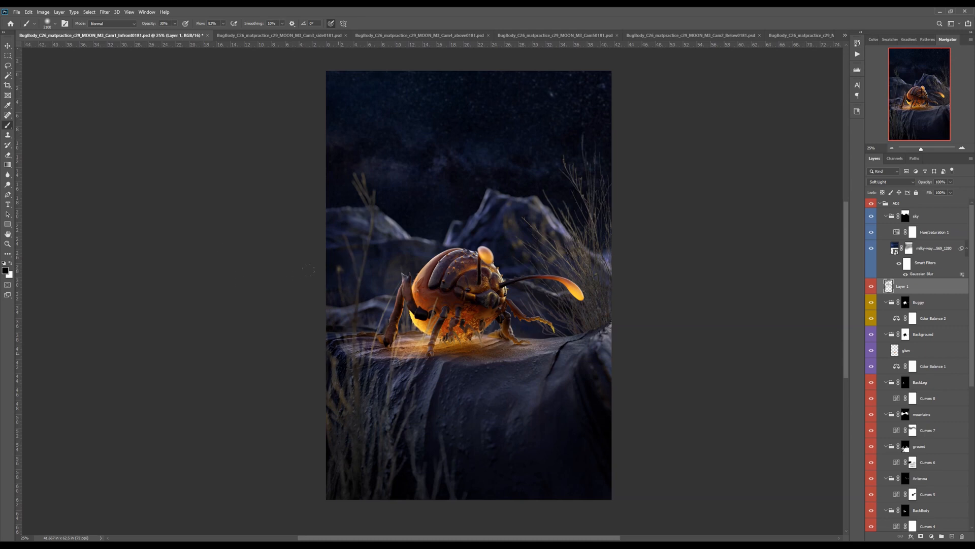
{"action": "left_click_drag", "start_coordinate": [422, 361], "coordinate": [499, 369]}
{"action": "key", "text": "ctrl+z"}
{"action": "left_click_drag", "start_coordinate": [397, 372], "coordinate": [505, 369]}
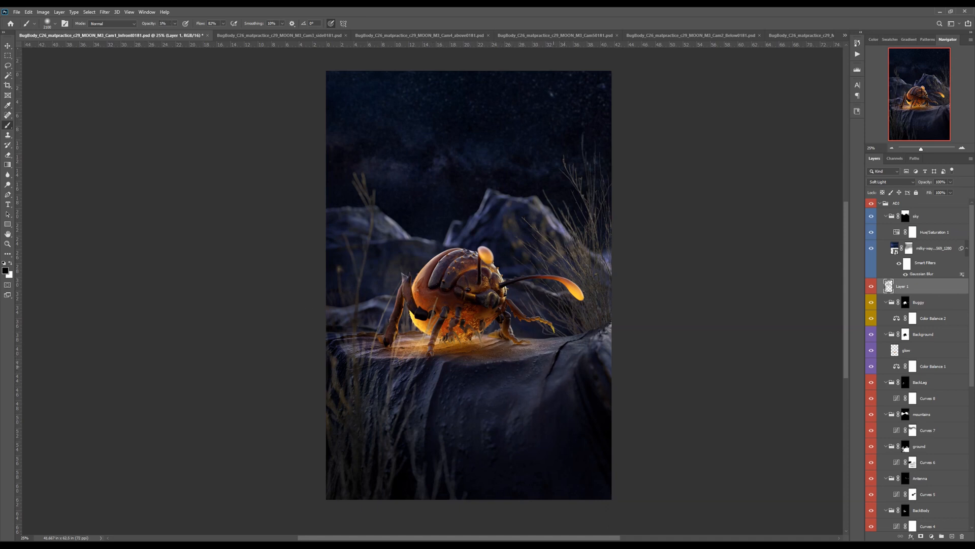
Step: Touch up the Soft Light shading at 5% brush opacity, and check the result with the layer hidden and shown
{"action": "left_click", "coordinate": [871, 286]}
{"action": "left_click", "coordinate": [871, 286]}
{"action": "key", "text": "x"}
{"action": "key", "text": "x"}
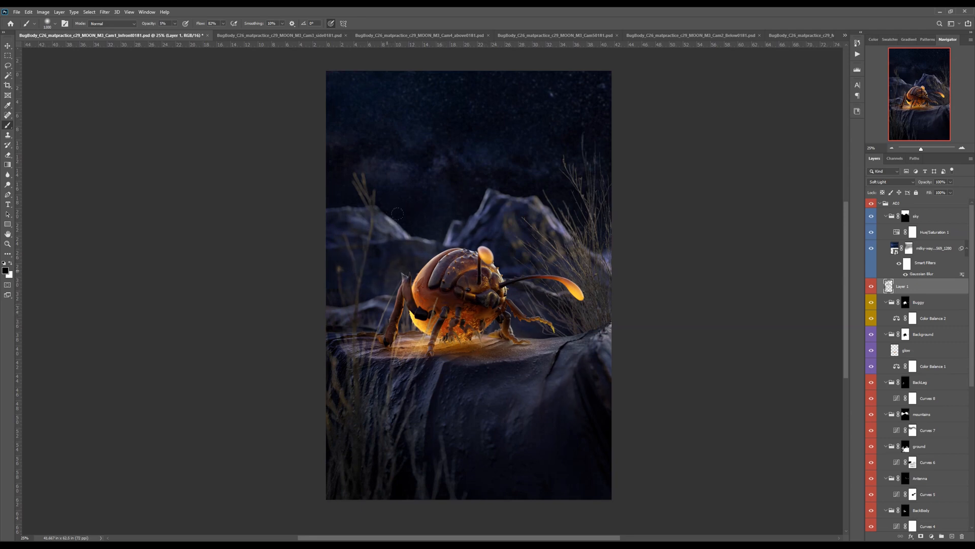
{"action": "left_click", "coordinate": [871, 288]}
{"action": "left_click", "coordinate": [871, 287]}
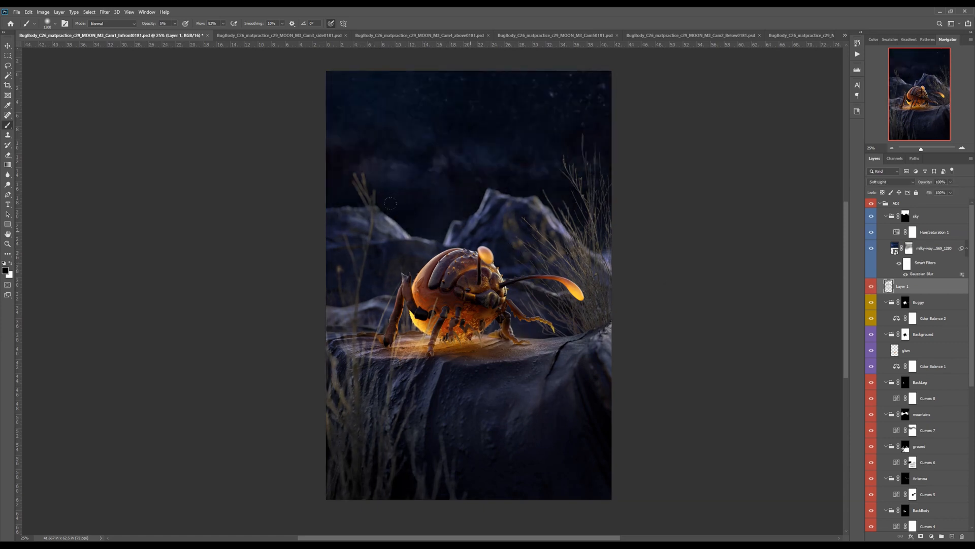
Step: Rename the Soft Light layer as SL
{"action": "double_click", "coordinate": [903, 286]}
{"action": "type", "text": "SL"}
{"action": "key", "text": "Return"}
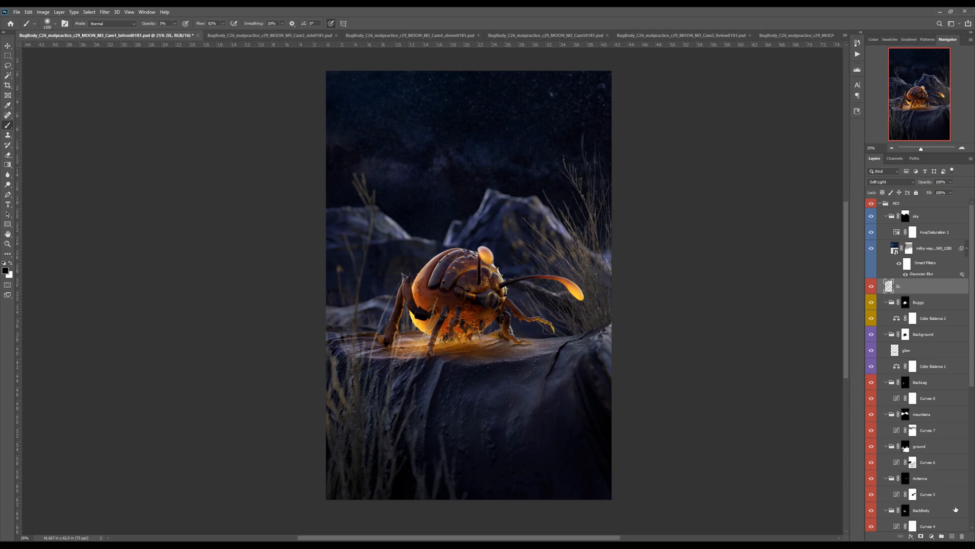
Step: Add a new layer named SL2 above SL and set its blend mode to Soft Light
{"action": "left_click", "coordinate": [952, 537]}
{"action": "double_click", "coordinate": [903, 286]}
{"action": "type", "text": "S"}
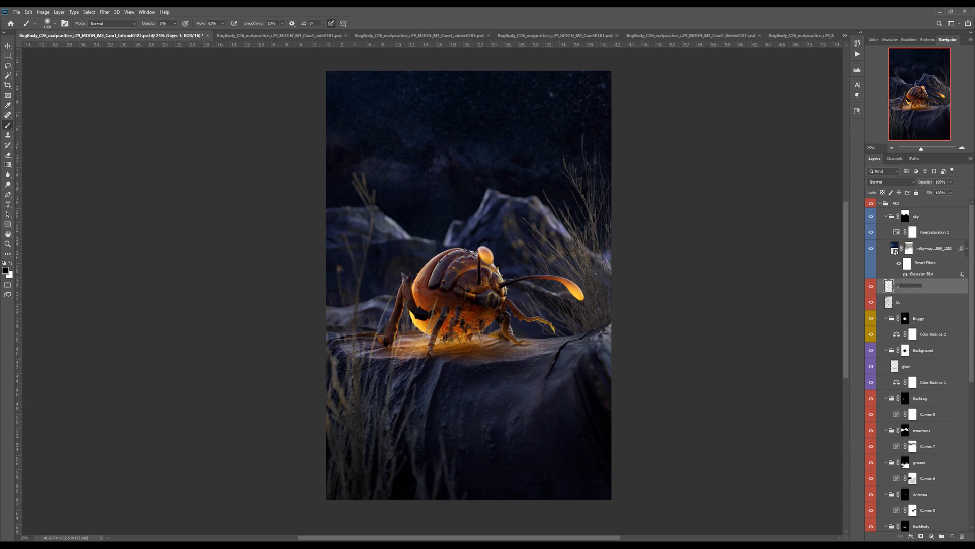
{"action": "type", "text": "L2"}
{"action": "key", "text": "Return"}
{"action": "left_click", "coordinate": [892, 182]}
{"action": "left_click", "coordinate": [869, 282]}
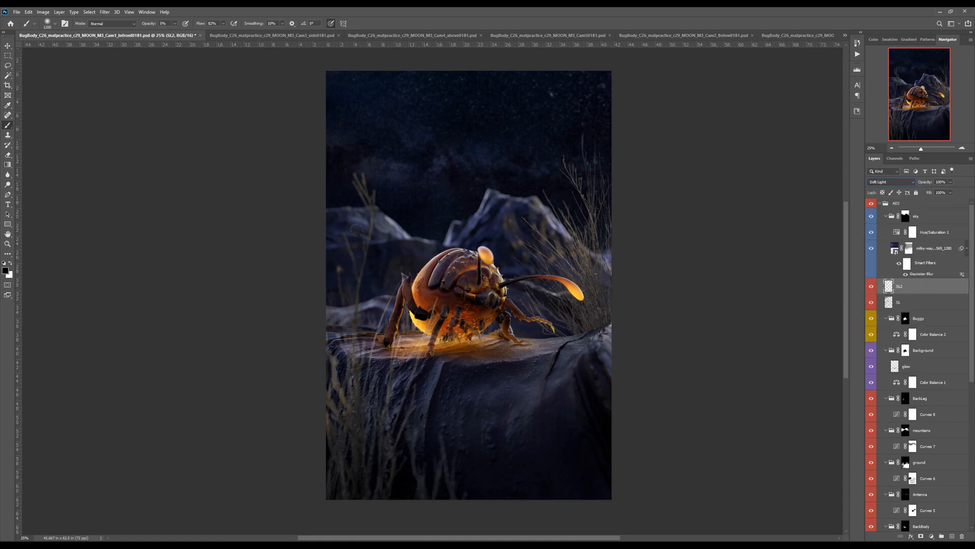
Step: Choose a saturated blue foreground colour for tinting the foreground rock on the SL2 layer
{"action": "left_click", "coordinate": [6, 270]}
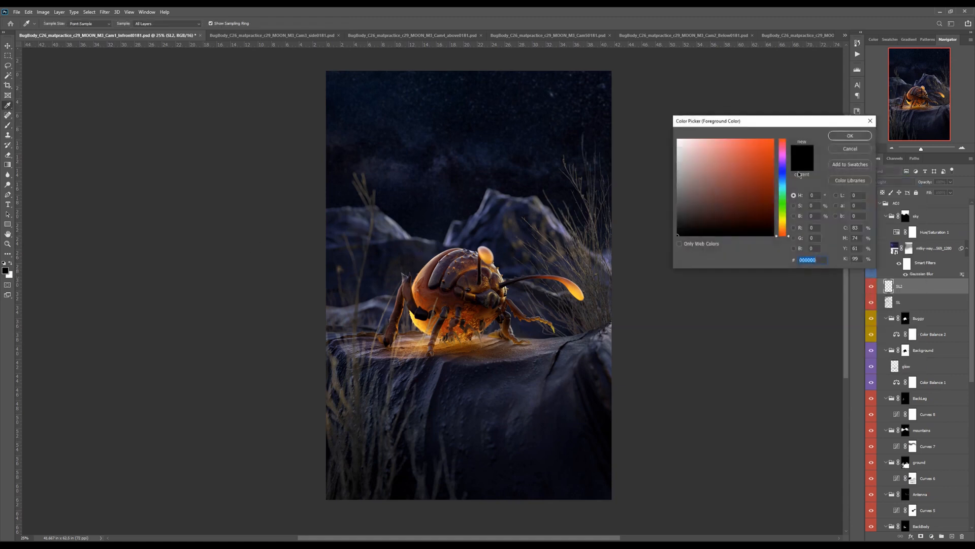
{"action": "left_click", "coordinate": [782, 172]}
{"action": "left_click", "coordinate": [747, 178]}
{"action": "left_click", "coordinate": [782, 175]}
{"action": "left_click", "coordinate": [850, 136]}
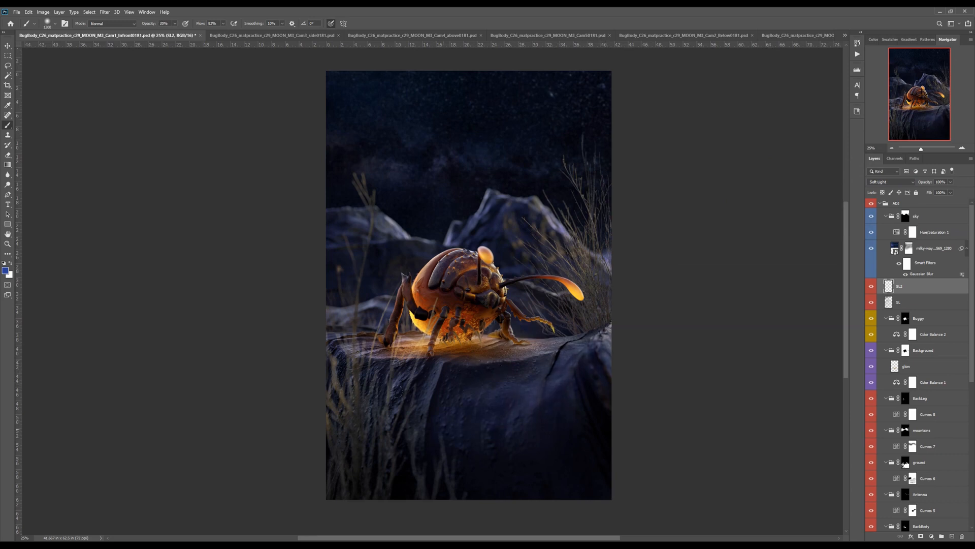
Step: Mute the foreground colour to a greyish blue with hue 227° for softer tinting on SL2
{"action": "left_click", "coordinate": [5, 274]}
{"action": "left_click", "coordinate": [851, 135]}
{"action": "left_click", "coordinate": [6, 271]}
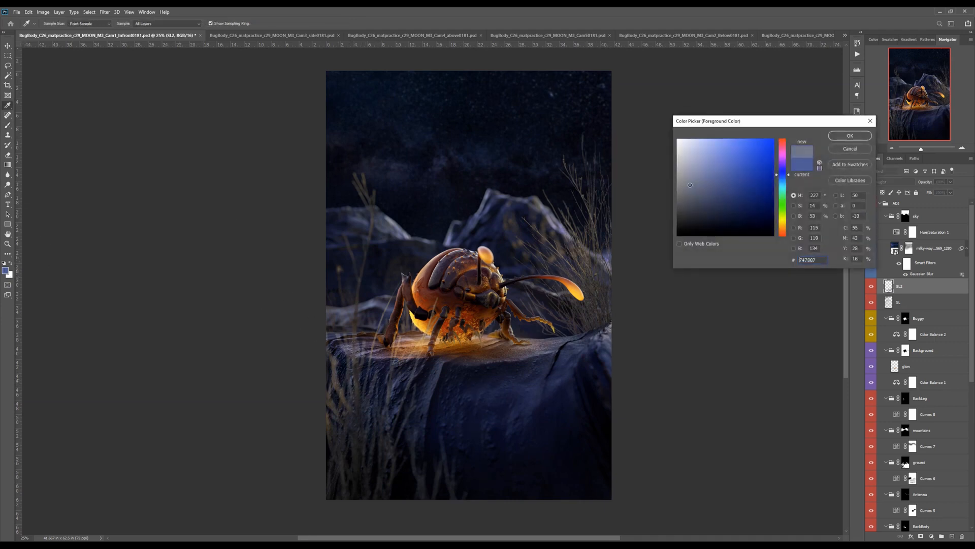
{"action": "key", "text": "Return"}
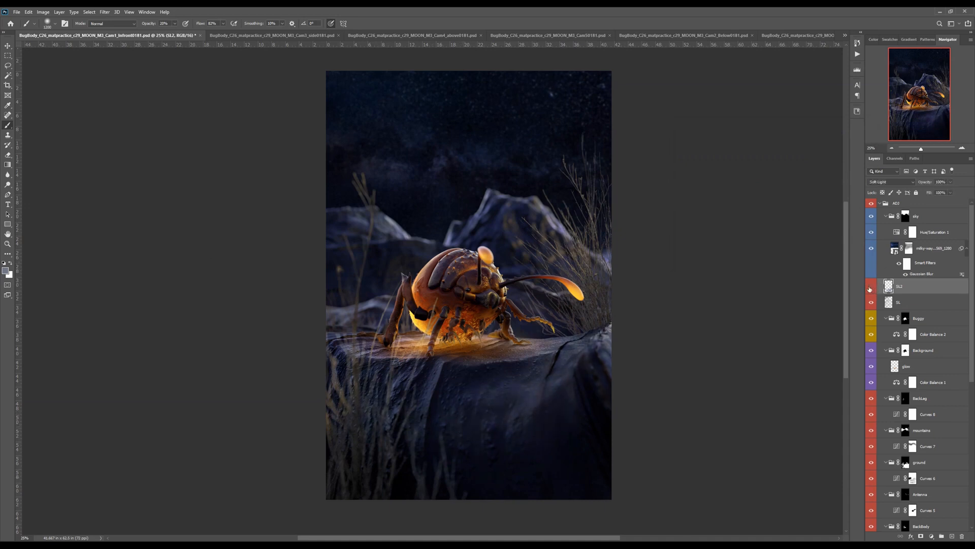
Step: Check the SL2 tint by toggling the layer, and set the brush colour to medium blue 3f5298
{"action": "left_click", "coordinate": [872, 288]}
{"action": "left_click", "coordinate": [6, 270]}
{"action": "left_click", "coordinate": [733, 178]}
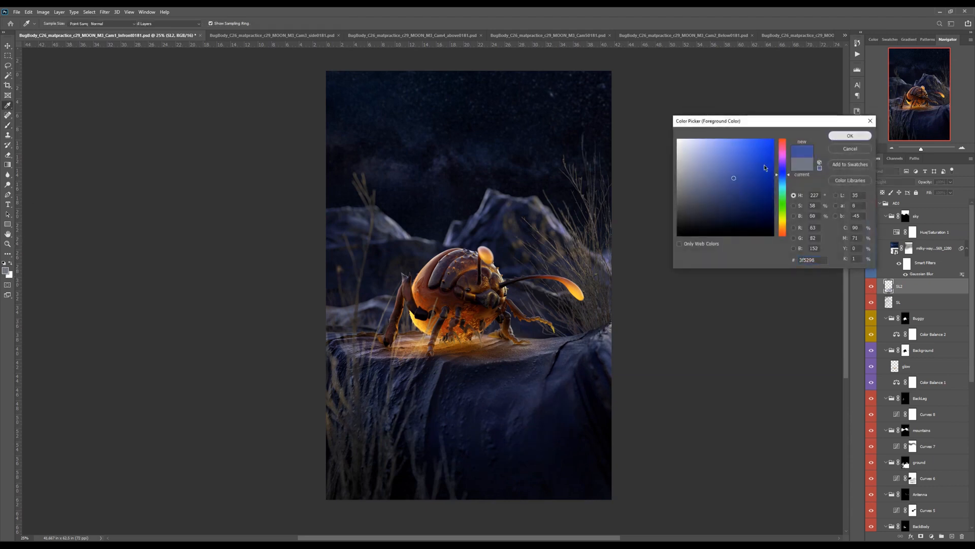
{"action": "key", "text": "Return"}
{"action": "key", "text": "b"}
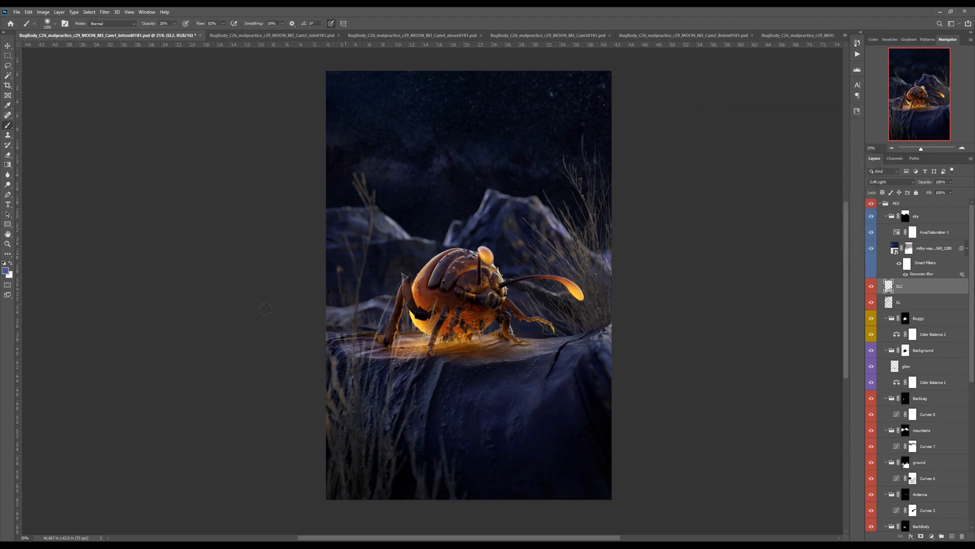
Step: Change the foreground colour to orange and tint the dry grass on the SL2 layer with the brush
{"action": "left_click", "coordinate": [7, 270]}
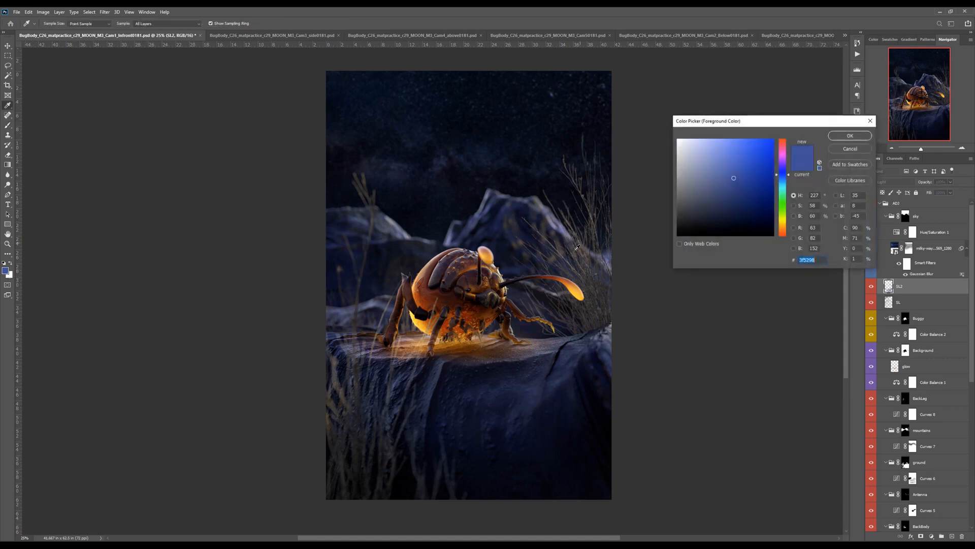
{"action": "left_click", "coordinate": [483, 271]}
{"action": "left_click", "coordinate": [759, 170]}
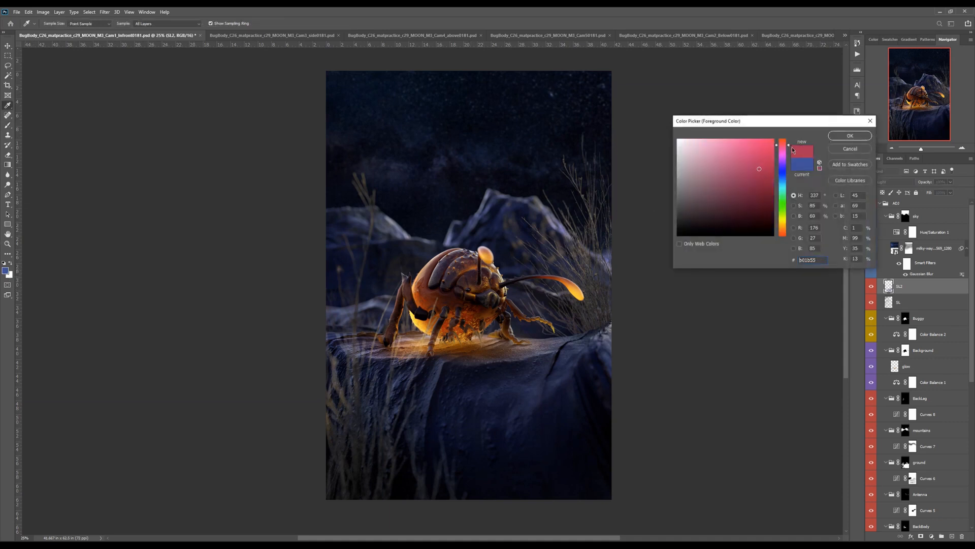
{"action": "left_click_drag", "start_coordinate": [783, 220], "coordinate": [783, 227]}
{"action": "key", "text": "Return"}
{"action": "key", "text": "b"}
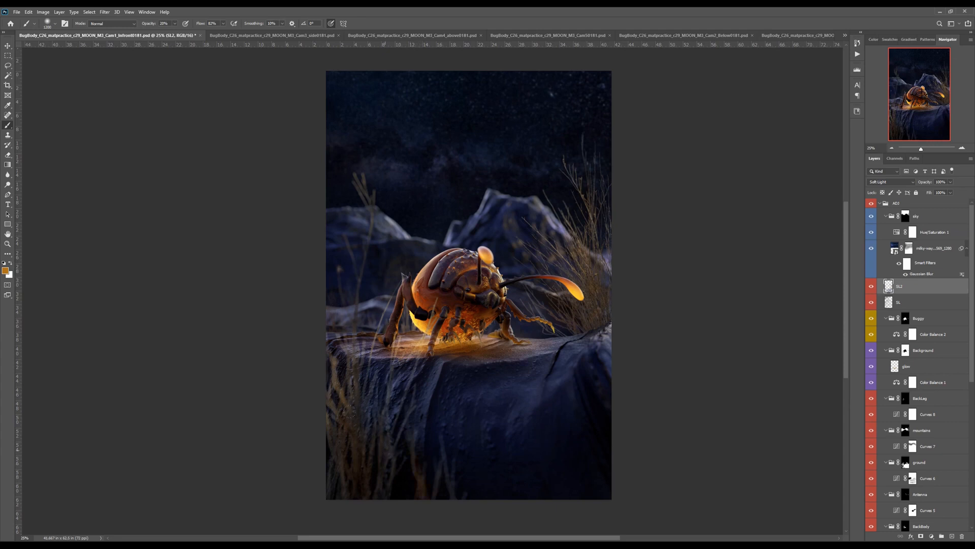
Step: Refine the orange grass tint on SL2, alternating between the Eraser and the Brush
{"action": "key", "text": "e"}
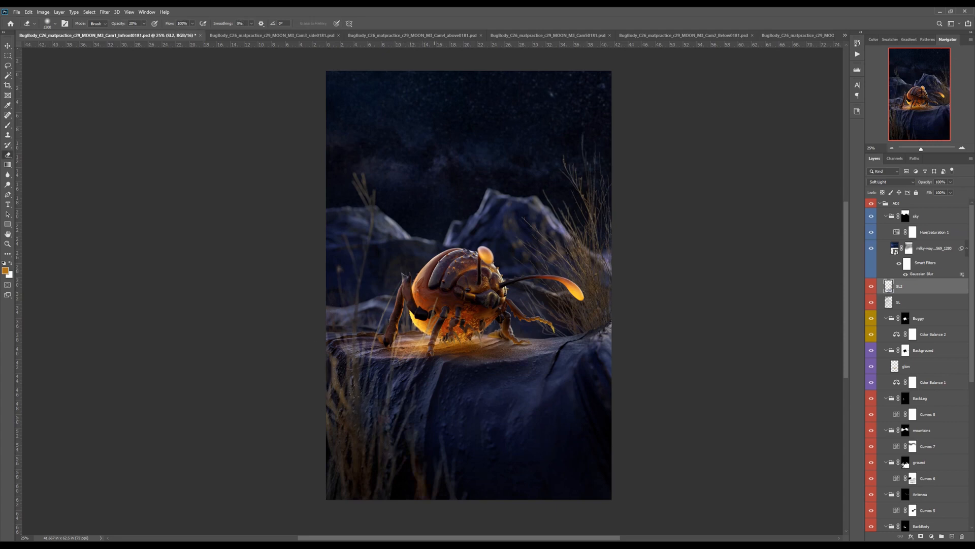
{"action": "key", "text": "b"}
{"action": "key", "text": "e"}
{"action": "key", "text": "b"}
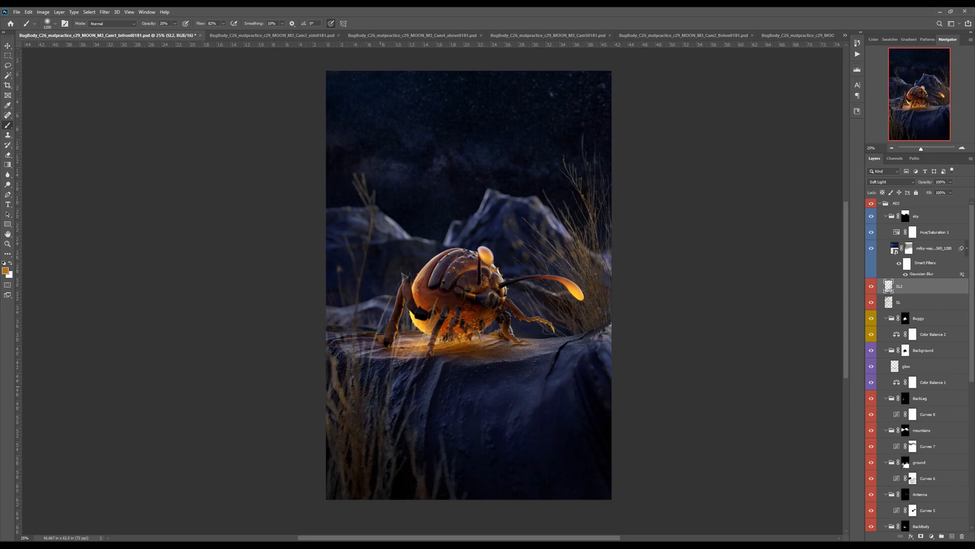
Step: Compare the image with the SL2 layer hidden and shown
{"action": "left_click", "coordinate": [872, 286]}
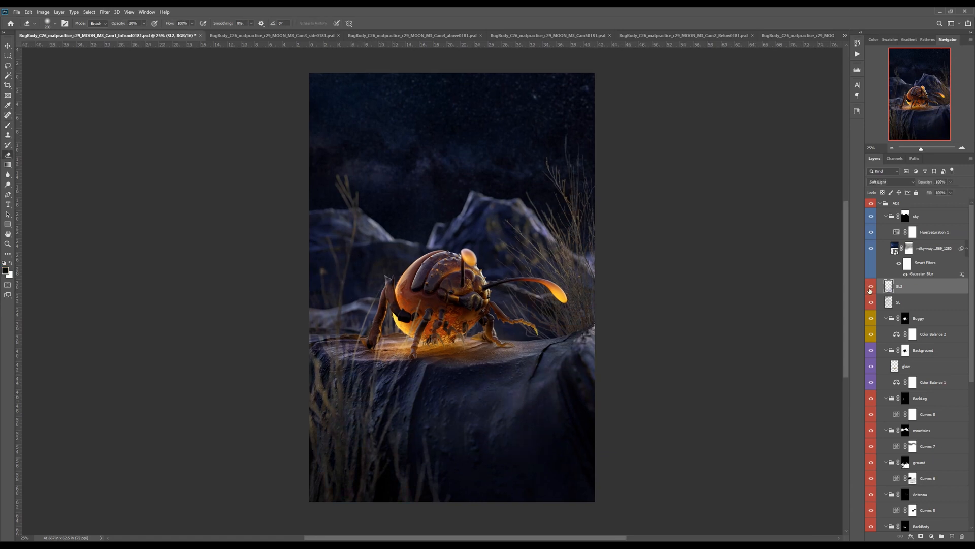
{"action": "left_click", "coordinate": [871, 287]}
{"action": "left_click", "coordinate": [871, 287]}
{"action": "left_click", "coordinate": [871, 287]}
{"action": "key", "text": "b"}
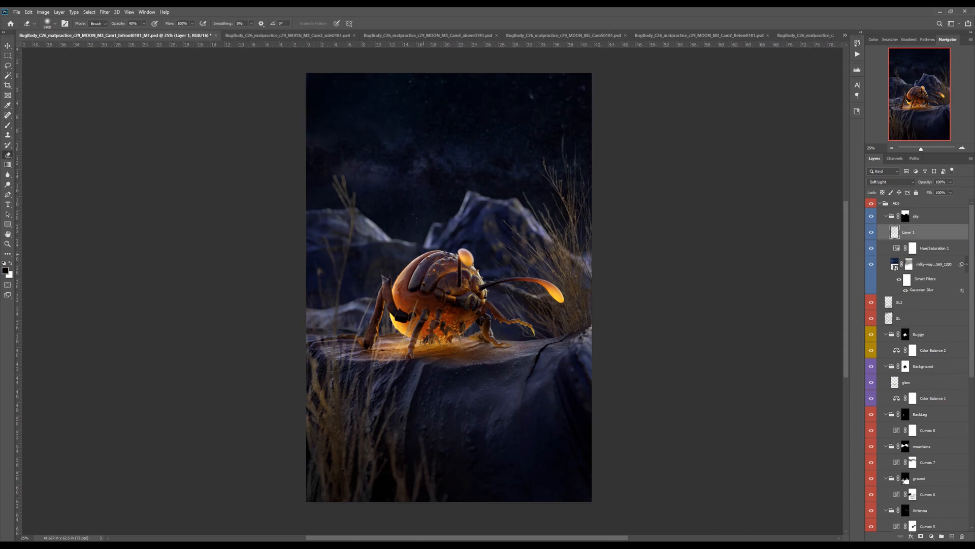
Step: Create a new group named LUTS above the sky group and colour-code it green
{"action": "left_click_drag", "start_coordinate": [506, 353], "coordinate": [504, 347]}
{"action": "left_click", "coordinate": [926, 221]}
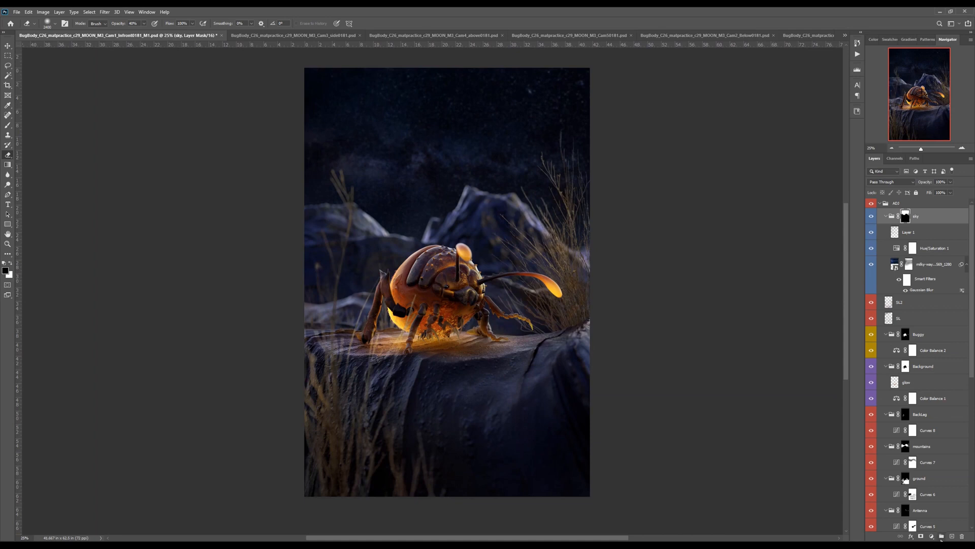
{"action": "left_click", "coordinate": [941, 536]}
{"action": "double_click", "coordinate": [907, 214]}
{"action": "type", "text": "LUTS"}
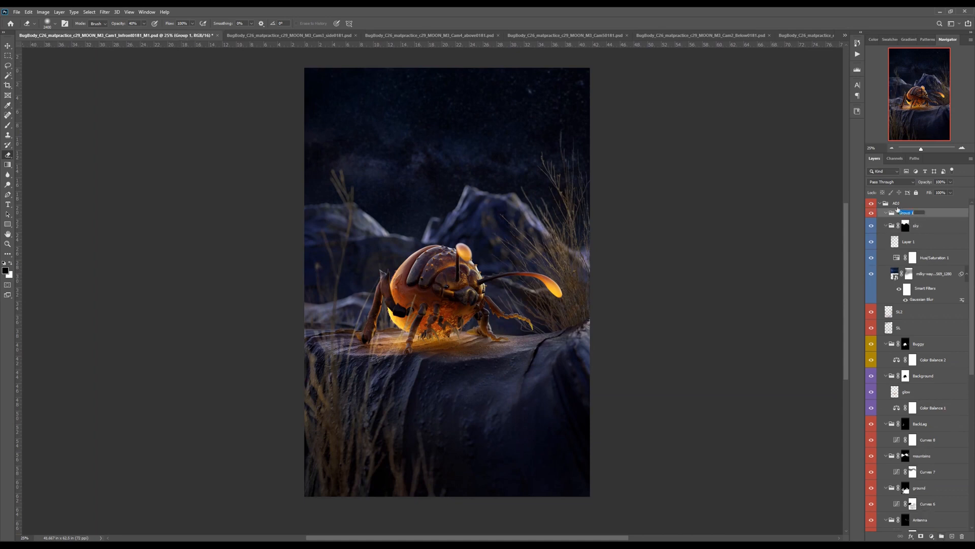
{"action": "key", "text": "Return"}
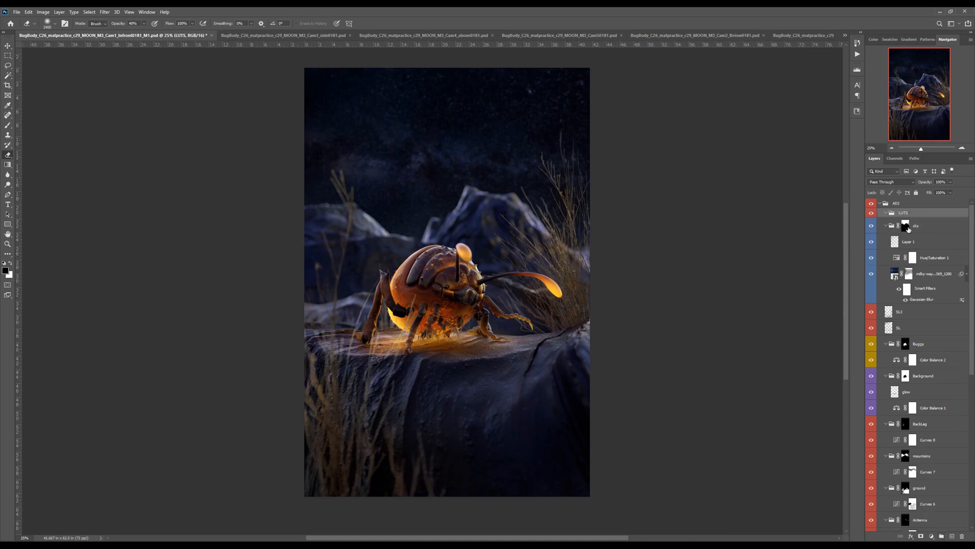
{"action": "right_click", "coordinate": [872, 214]}
{"action": "left_click", "coordinate": [885, 257]}
{"action": "right_click", "coordinate": [872, 214]}
{"action": "left_click", "coordinate": [884, 261]}
Step: Add a Color Lookup adjustment layer inside the LUTS group and load the 2Strip.look LUT
{"action": "left_click", "coordinate": [931, 535]}
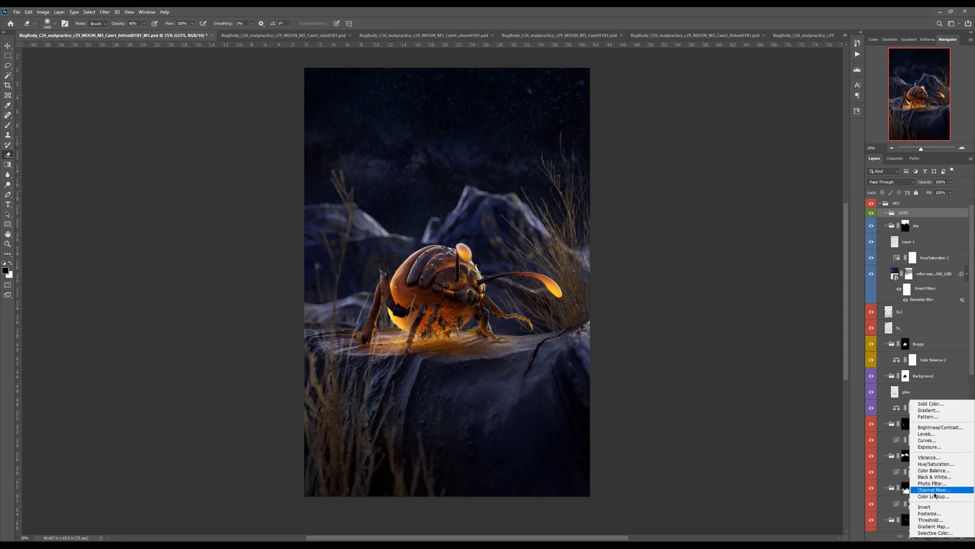
{"action": "left_click", "coordinate": [933, 497]}
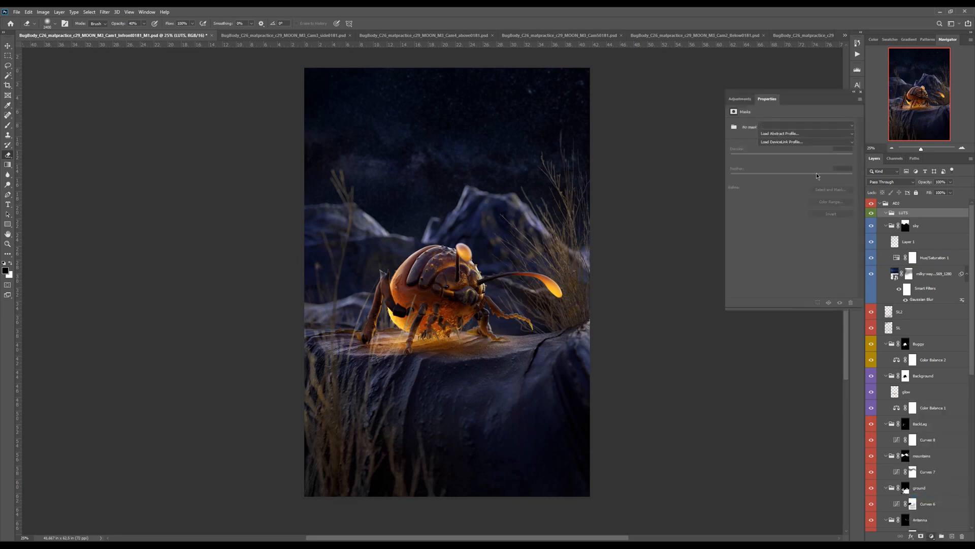
{"action": "left_click", "coordinate": [796, 127]}
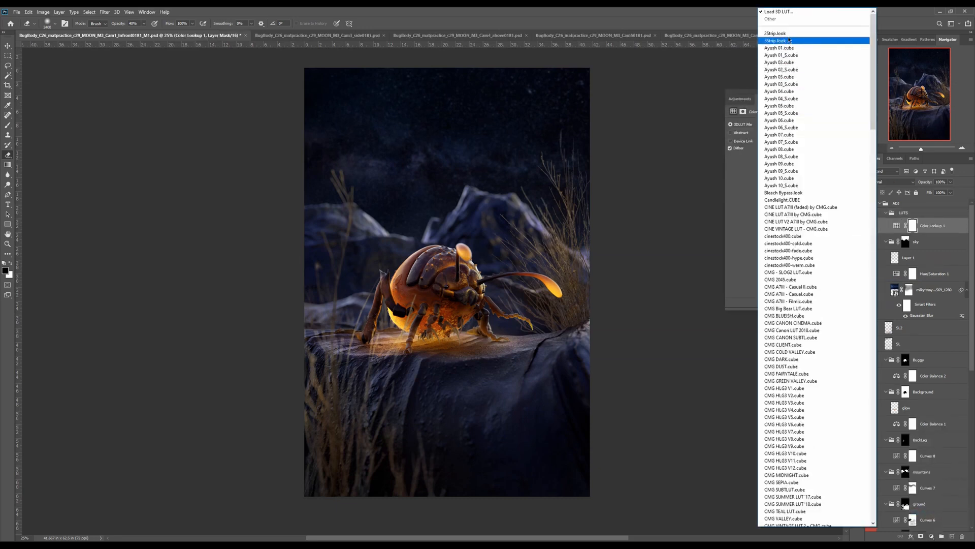
{"action": "left_click", "coordinate": [775, 33]}
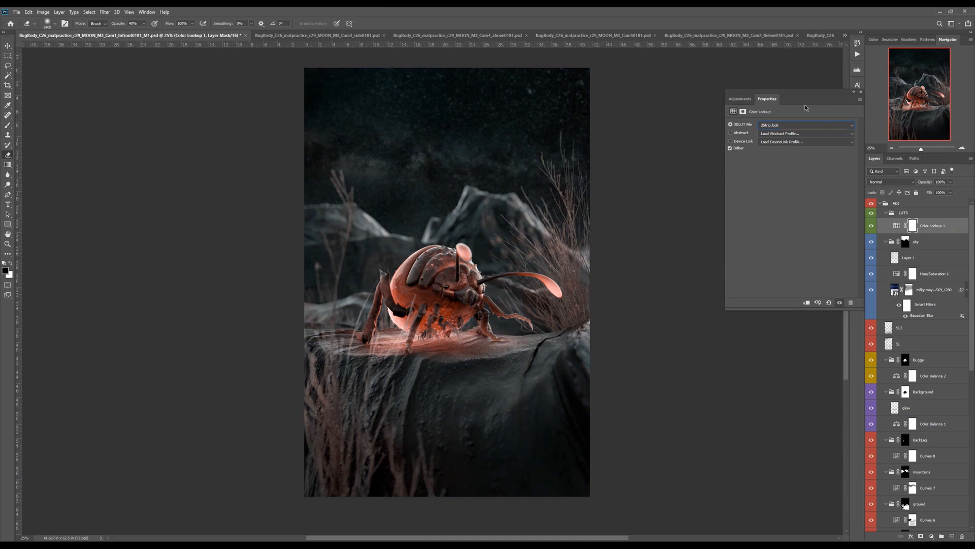
Step: Audition the available 3D LUTs on the Color Lookup layer and settle on CMG BLUEISH.cube
{"action": "key", "text": "Down"}
{"action": "key", "text": "Down"}
{"action": "key", "text": "Down"}
{"action": "key", "text": "Down"}
{"action": "key", "text": "Down"}
{"action": "key", "text": "Down"}
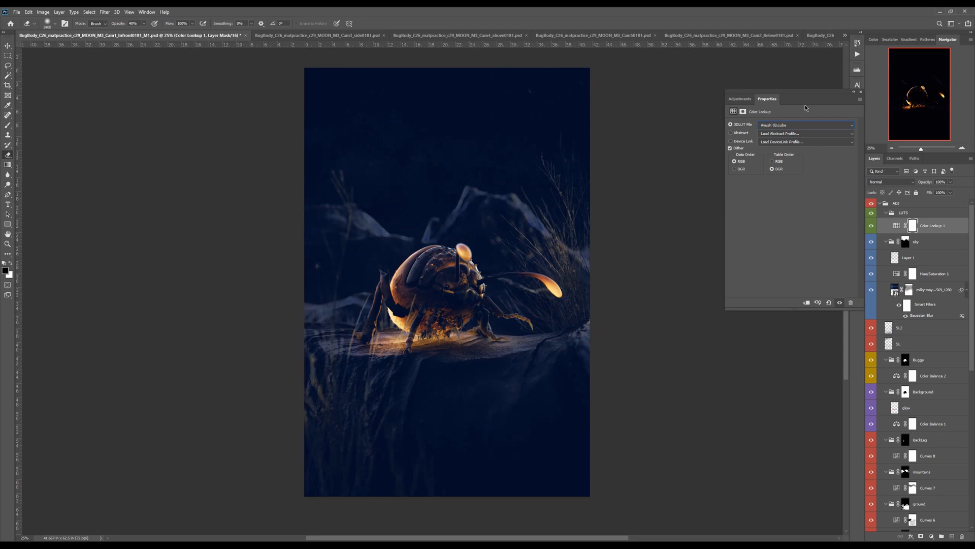
{"action": "key", "text": "Down"}
{"action": "key", "text": "Down"}
{"action": "key", "text": "Down"}
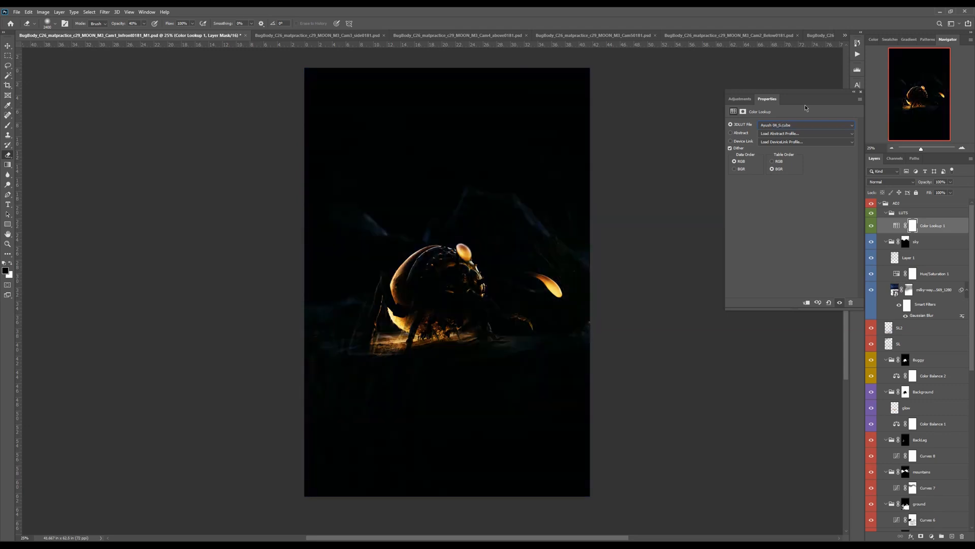
{"action": "key", "text": "Up"}
{"action": "key", "text": "Down"}
{"action": "key", "text": "Down"}
{"action": "key", "text": "Down"}
{"action": "key", "text": "Down"}
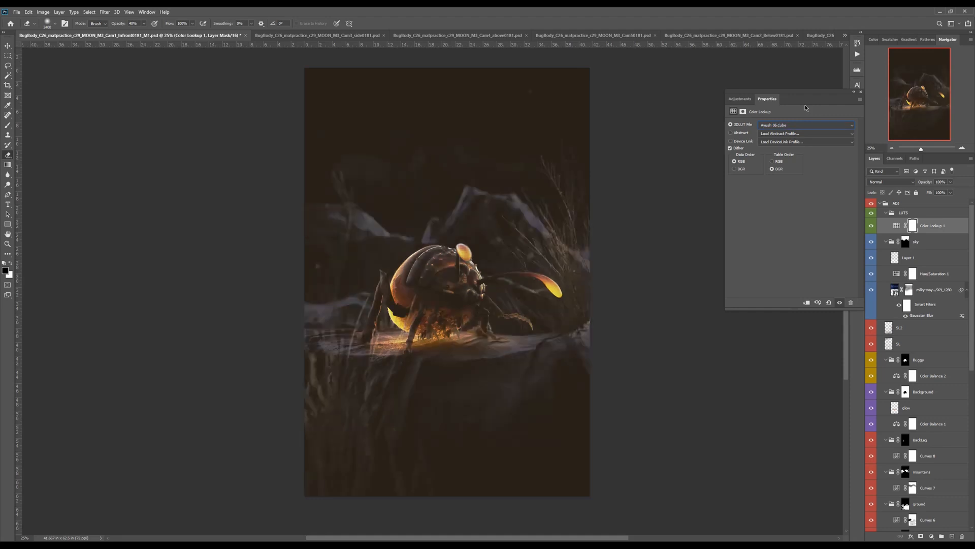
{"action": "key", "text": "Down"}
{"action": "key", "text": "Down"}
{"action": "key", "text": "Down"}
{"action": "key", "text": "Down"}
{"action": "key", "text": "Down"}
{"action": "key", "text": "Down"}
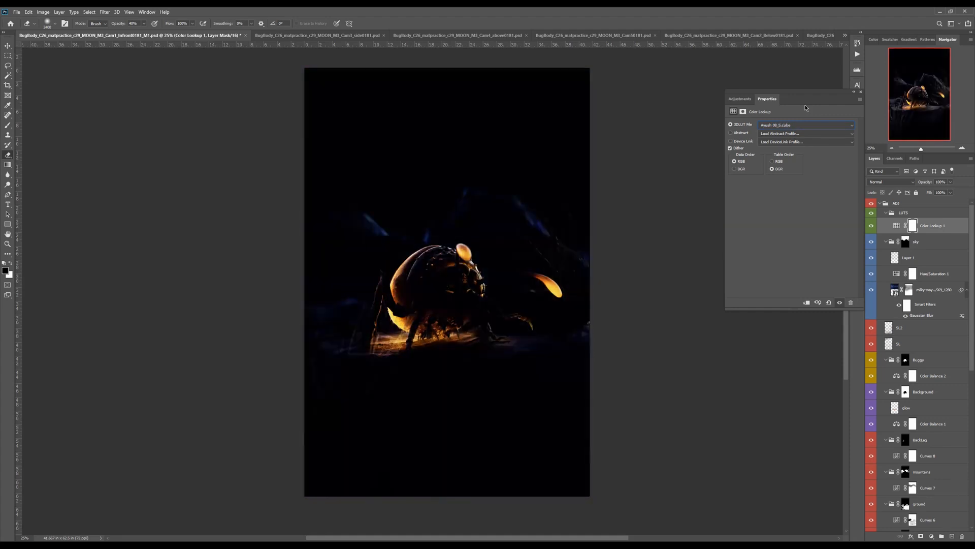
{"action": "key", "text": "Down"}
{"action": "key", "text": "Down"}
Step: Set the Color Lookup layer's opacity to 20%, raise it to 30%, and compare the image with the layer hidden and shown
{"action": "left_click", "coordinate": [940, 181]}
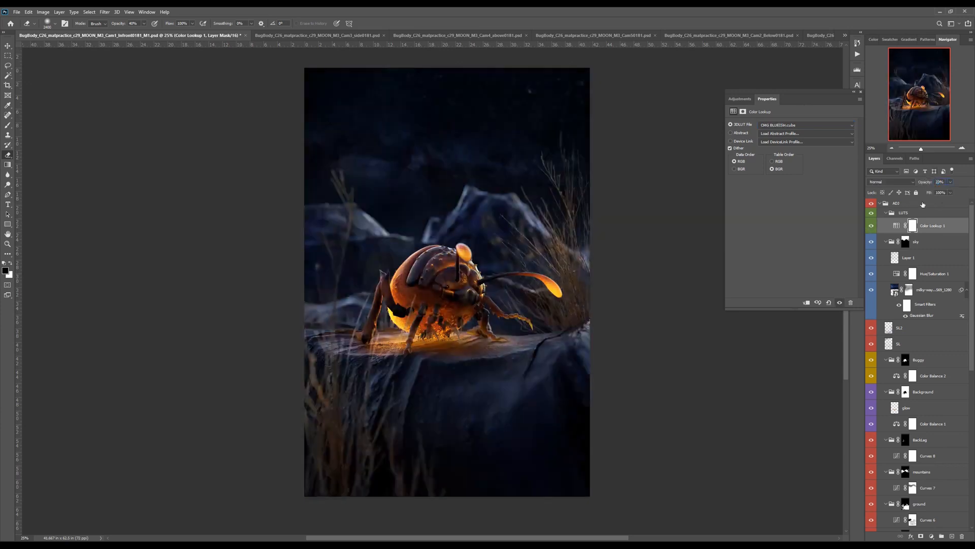
{"action": "left_click", "coordinate": [871, 227]}
{"action": "left_click", "coordinate": [871, 227]}
{"action": "type", "text": "20"}
{"action": "key", "text": "Return"}
{"action": "type", "text": "30"}
{"action": "left_click", "coordinate": [871, 227]}
{"action": "left_click", "coordinate": [871, 226]}
Step: Set the Color Lookup layer's blend mode to Color and its opacity to 40%, comparing it hidden and shown
{"action": "left_click", "coordinate": [887, 182]}
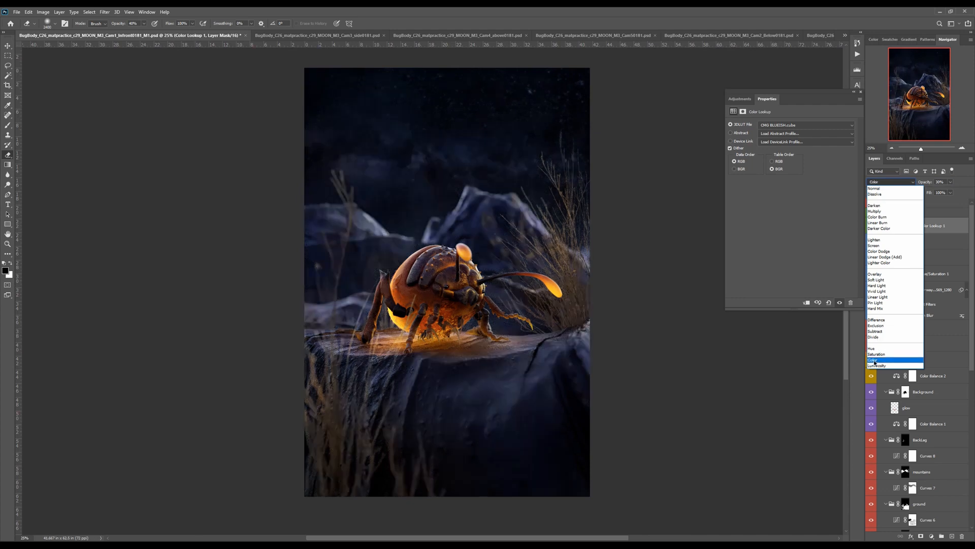
{"action": "left_click", "coordinate": [874, 360]}
{"action": "left_click", "coordinate": [870, 227]}
{"action": "left_click", "coordinate": [871, 227]}
{"action": "left_click_drag", "start_coordinate": [951, 182], "coordinate": [954, 193]}
{"action": "left_click", "coordinate": [941, 182]}
{"action": "type", "text": "40"}
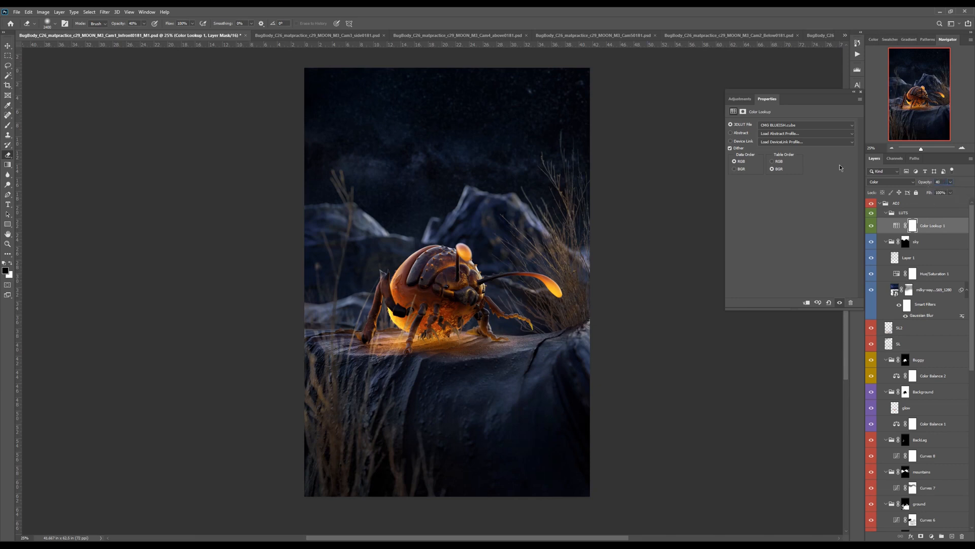
{"action": "key", "text": "Return"}
Step: Duplicate the Color Lookup layer with Normal blending at 20% opacity, and check the image with the original layer hidden
{"action": "key", "text": "ctrl+j"}
{"action": "left_click", "coordinate": [904, 181]}
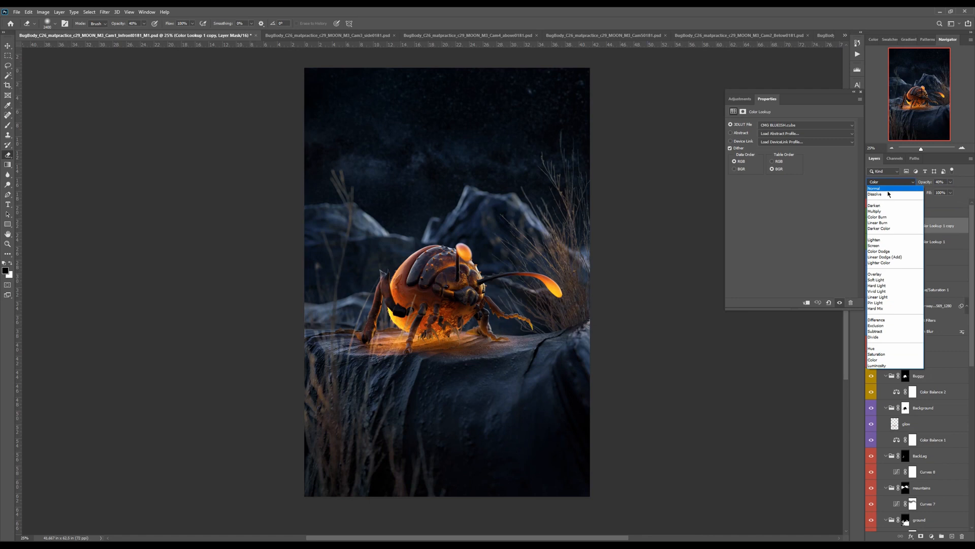
{"action": "left_click", "coordinate": [909, 188]}
{"action": "left_click", "coordinate": [927, 184]}
{"action": "type", "text": "20"}
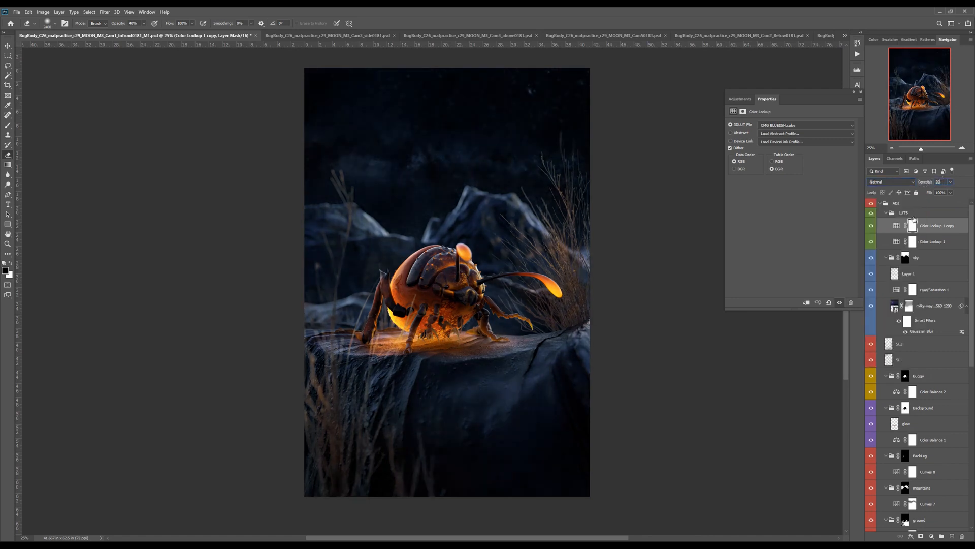
{"action": "key", "text": "Return"}
{"action": "left_click", "coordinate": [881, 239]}
{"action": "left_click", "coordinate": [871, 242]}
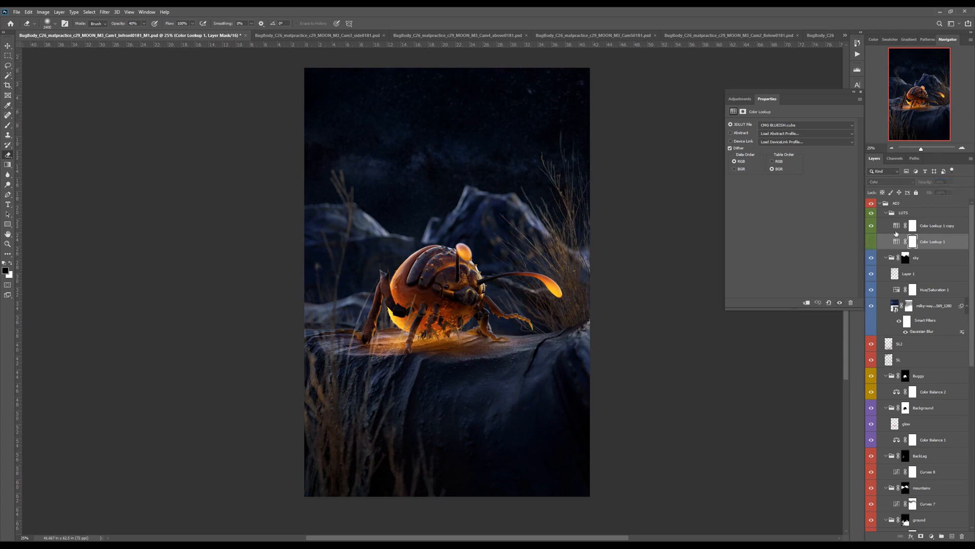
{"action": "left_click", "coordinate": [925, 226]}
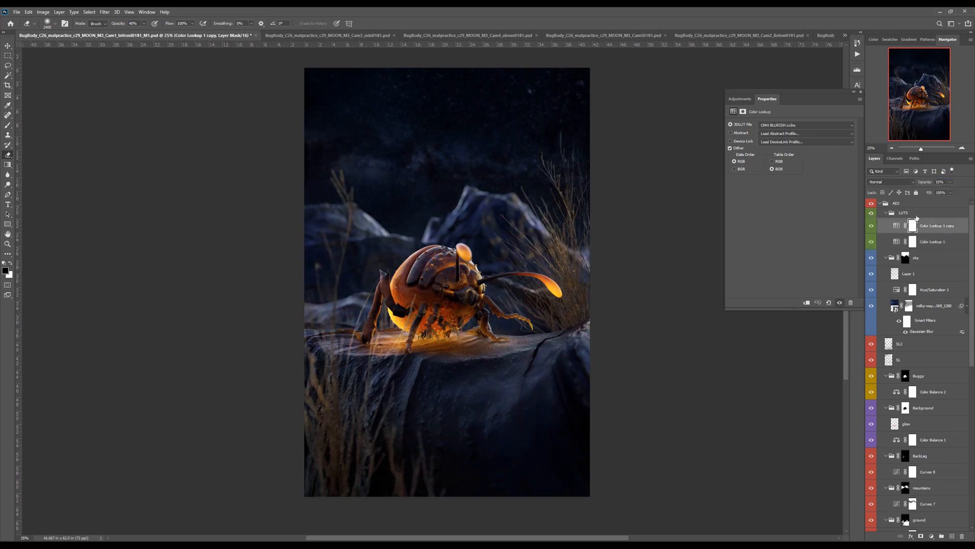
Step: Duplicate the Color Lookup copy, raise the new layer's opacity, and load the CMG-GH5 Cine-D V1.cube LUT on it
{"action": "left_click", "coordinate": [943, 182]}
{"action": "key", "text": "ctrl+j"}
{"action": "left_click", "coordinate": [950, 182]}
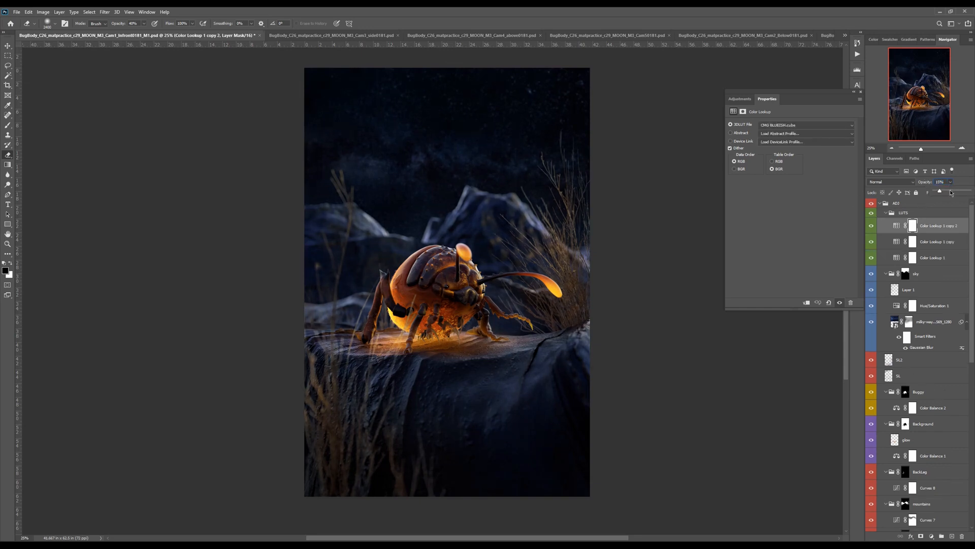
{"action": "left_click_drag", "start_coordinate": [961, 180], "coordinate": [959, 180]}
{"action": "left_click", "coordinate": [804, 126]}
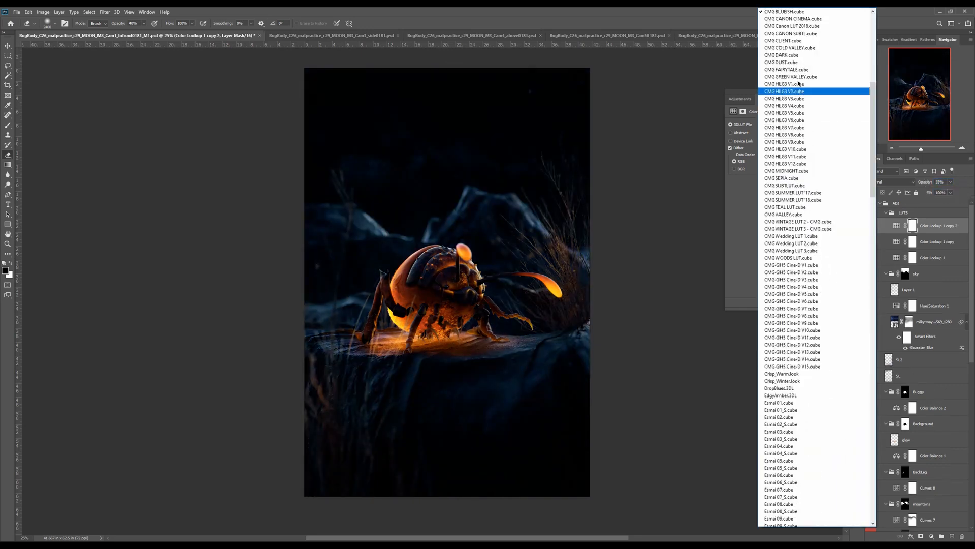
{"action": "left_click", "coordinate": [796, 19]}
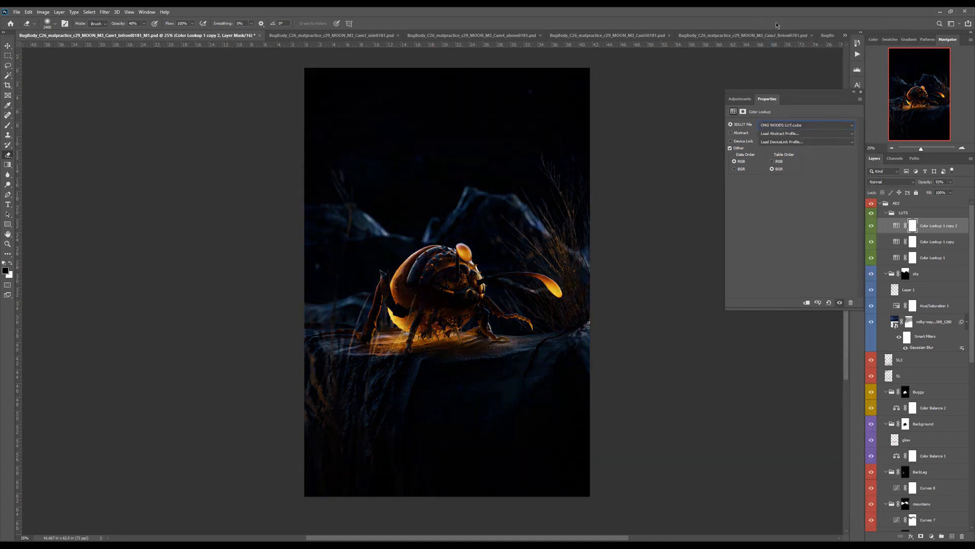
{"action": "key", "text": "Down"}
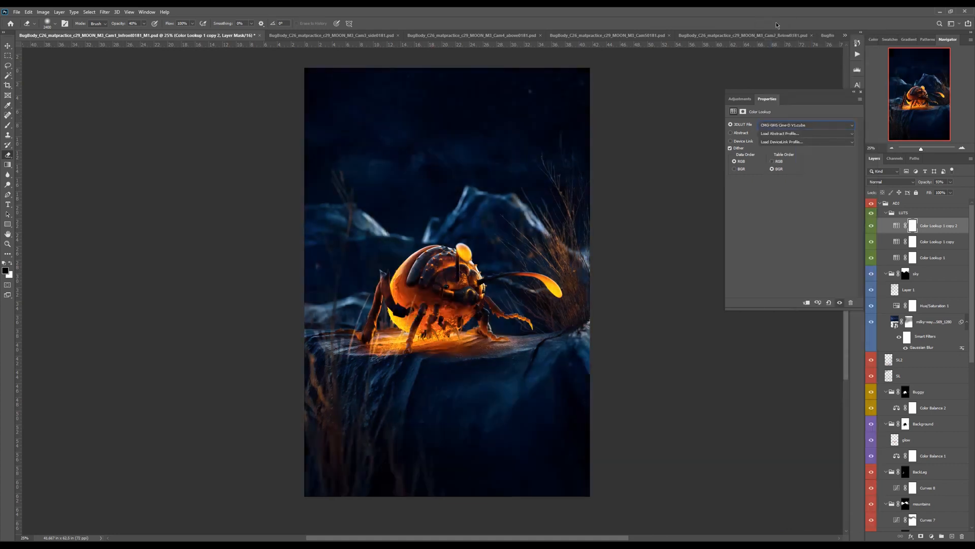
Step: Reduce the opacity of the Cine-D Color Lookup layer to 15%, comparing the image with the layer hidden and shown
{"action": "left_click_drag", "start_coordinate": [952, 184], "coordinate": [921, 195]}
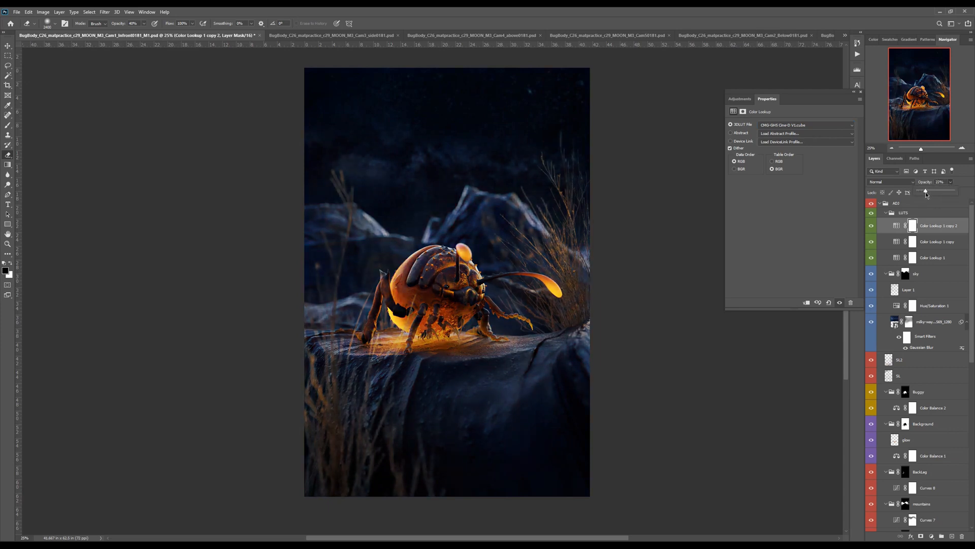
{"action": "left_click_drag", "start_coordinate": [925, 194], "coordinate": [922, 194]}
{"action": "left_click", "coordinate": [869, 230]}
{"action": "left_click", "coordinate": [869, 230]}
{"action": "left_click", "coordinate": [943, 182]}
{"action": "left_click", "coordinate": [871, 226]}
{"action": "left_click", "coordinate": [872, 228]}
{"action": "left_click", "coordinate": [939, 182]}
{"action": "type", "text": "15"}
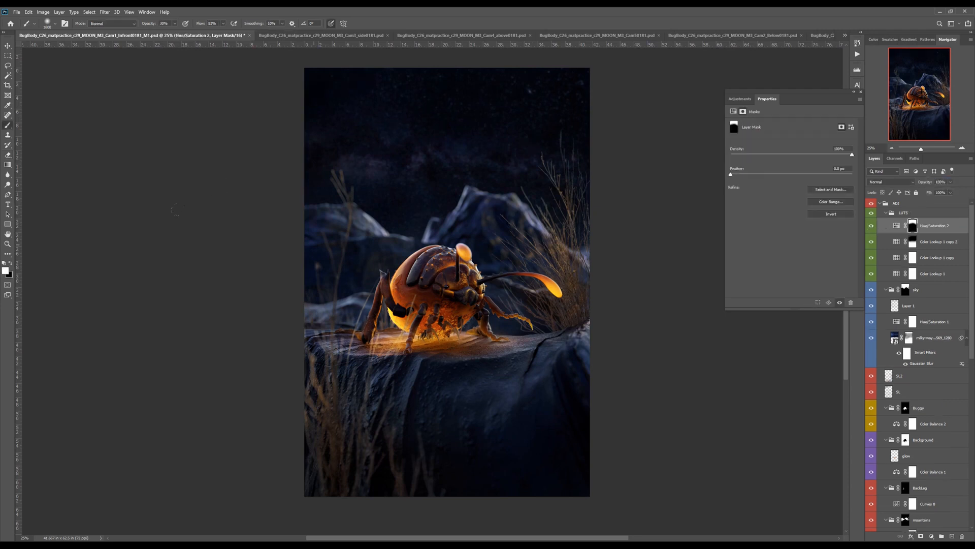
Step: Compare the image with the masked Hue/Saturation 2 adjustment hidden and shown
{"action": "left_click", "coordinate": [870, 229]}
{"action": "left_click", "coordinate": [870, 228]}
{"action": "left_click_drag", "start_coordinate": [582, 299], "coordinate": [577, 301]}
{"action": "left_click", "coordinate": [870, 228]}
{"action": "left_click", "coordinate": [869, 228]}
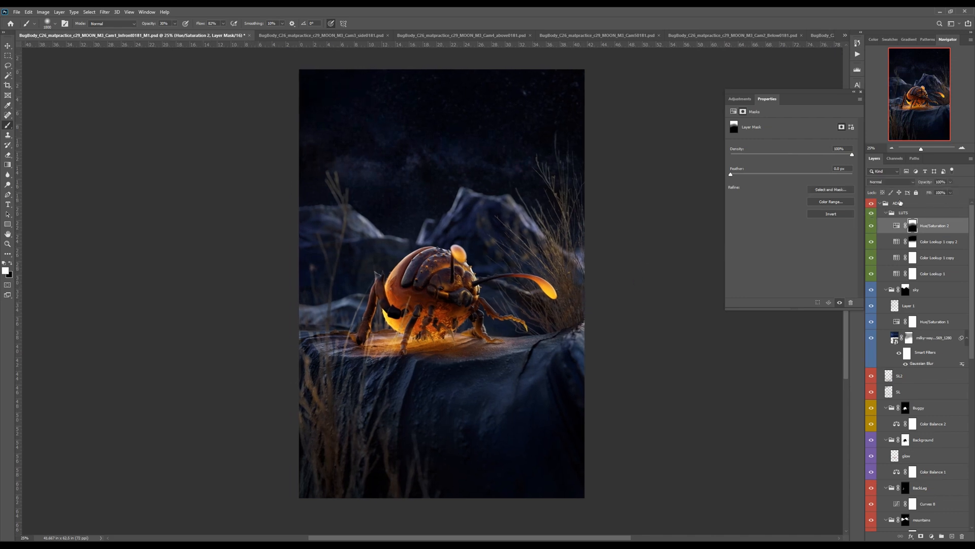
Step: Inspect the bug's details at 100% zoom, and compare the full image with the sky group hidden and shown
{"action": "key", "text": "ctrl+1"}
{"action": "left_click_drag", "start_coordinate": [685, 416], "coordinate": [654, 378]}
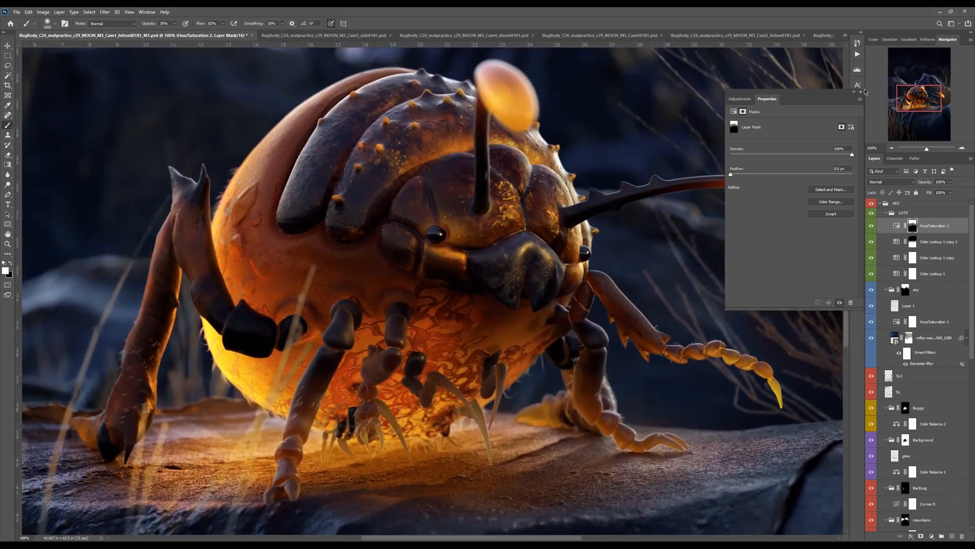
{"action": "left_click", "coordinate": [858, 96]}
{"action": "left_click_drag", "start_coordinate": [579, 457], "coordinate": [663, 236]}
{"action": "key", "text": "ctrl+0"}
{"action": "key", "text": "ctrl+minus"}
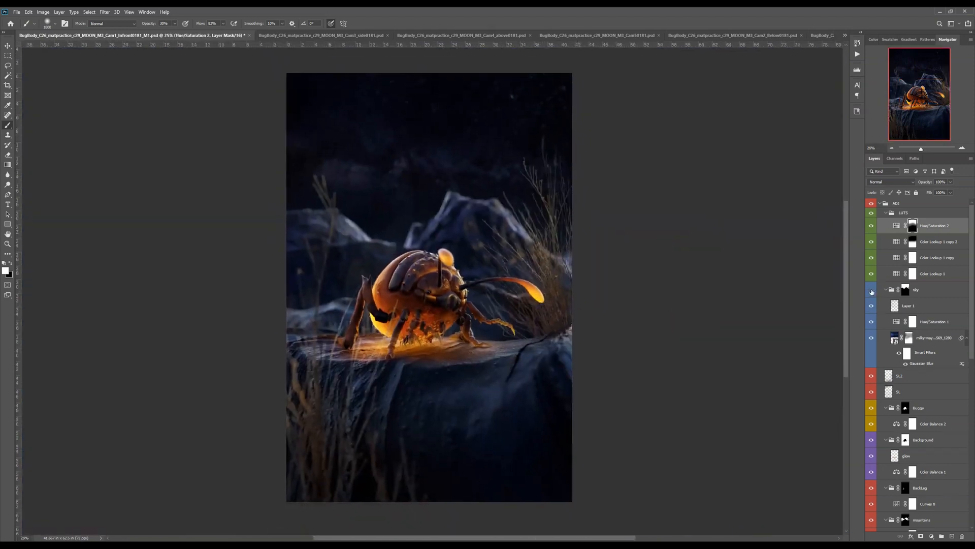
{"action": "left_click", "coordinate": [871, 290]}
{"action": "left_click", "coordinate": [871, 290]}
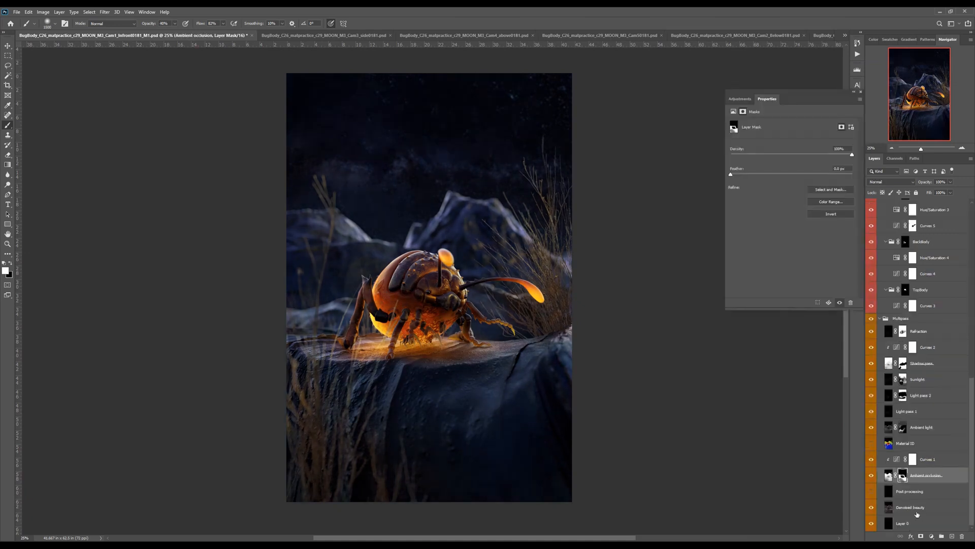
Step: Compare the Denoised beauty layer on its own with the complete composite
{"action": "left_click", "coordinate": [923, 510]}
{"action": "left_click", "coordinate": [871, 508], "text": "alt"}
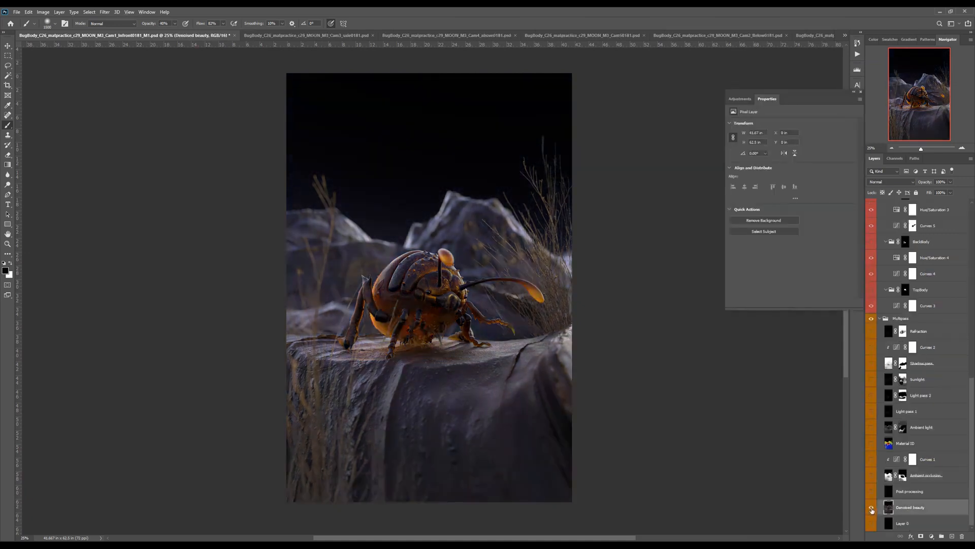
{"action": "left_click", "coordinate": [872, 508], "text": "alt"}
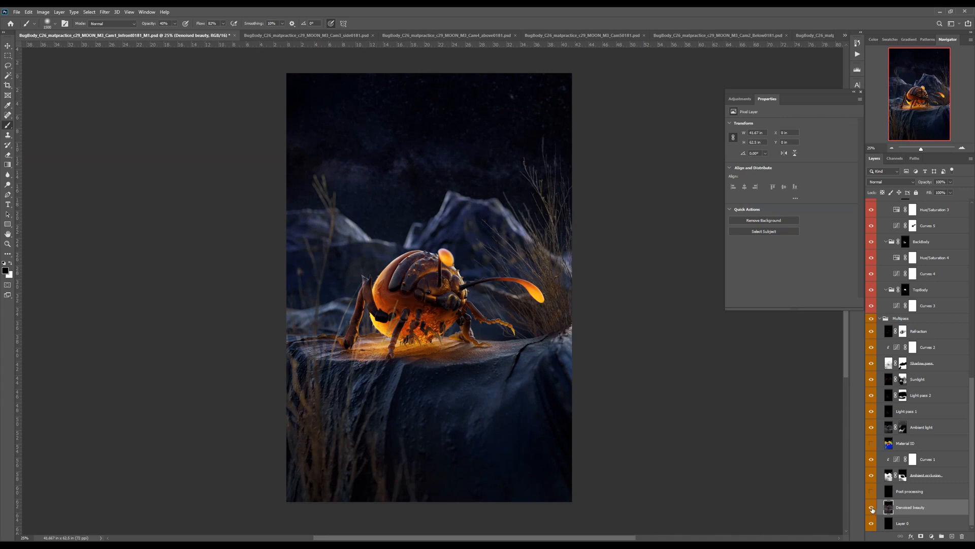
{"action": "left_click", "coordinate": [872, 508], "text": "alt"}
{"action": "left_click", "coordinate": [872, 508], "text": "alt"}
{"action": "left_click", "coordinate": [872, 508], "text": "alt"}
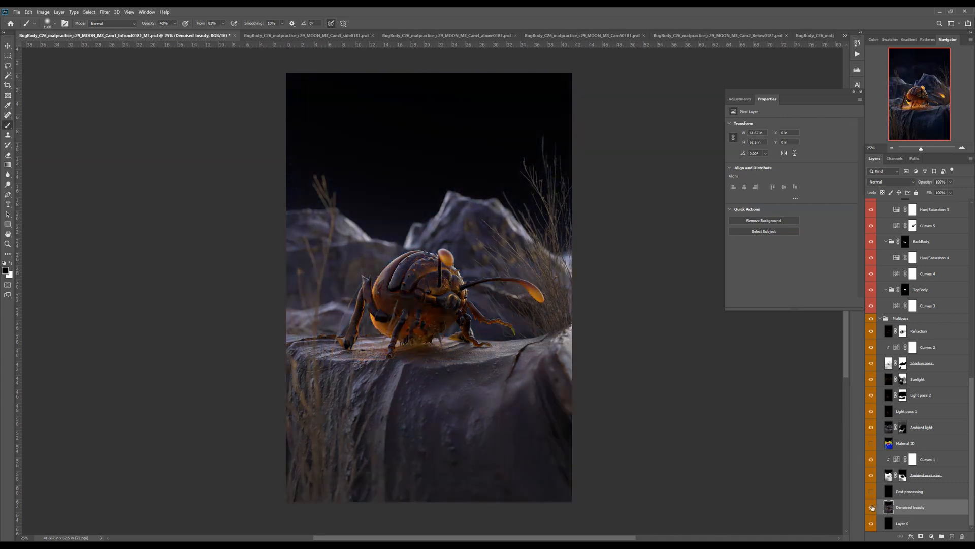
Step: Show the Post processing layer and move it to the top of the Multipass group
{"action": "left_click", "coordinate": [917, 491]}
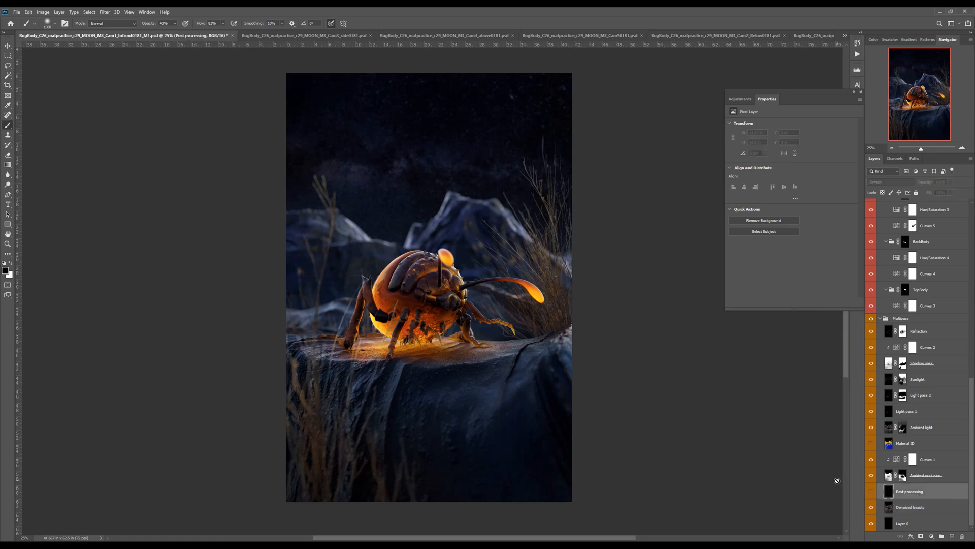
{"action": "left_click", "coordinate": [871, 491]}
{"action": "left_click_drag", "start_coordinate": [915, 491], "coordinate": [922, 325]}
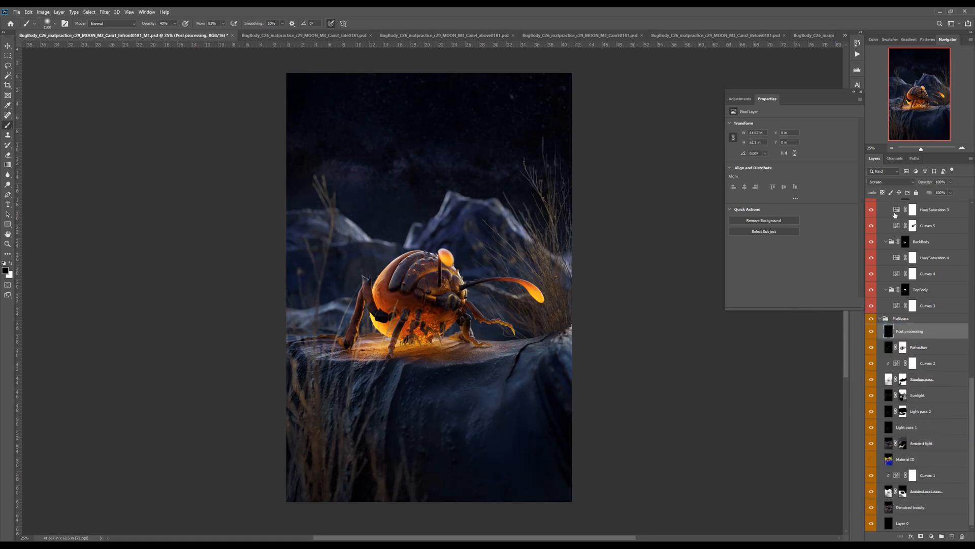
Step: Add a Curves adjustment clipped to the Post processing layer, shaping a steep S-curve with lowered shadows and strongly raised highlights
{"action": "left_click", "coordinate": [938, 536]}
{"action": "left_click", "coordinate": [937, 445]}
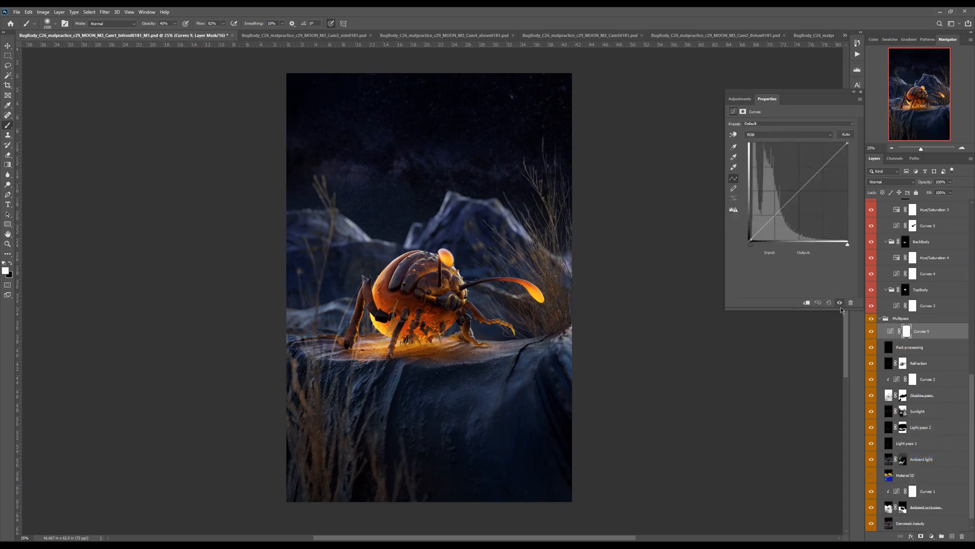
{"action": "left_click", "coordinate": [806, 302]}
{"action": "left_click_drag", "start_coordinate": [783, 205], "coordinate": [762, 228]}
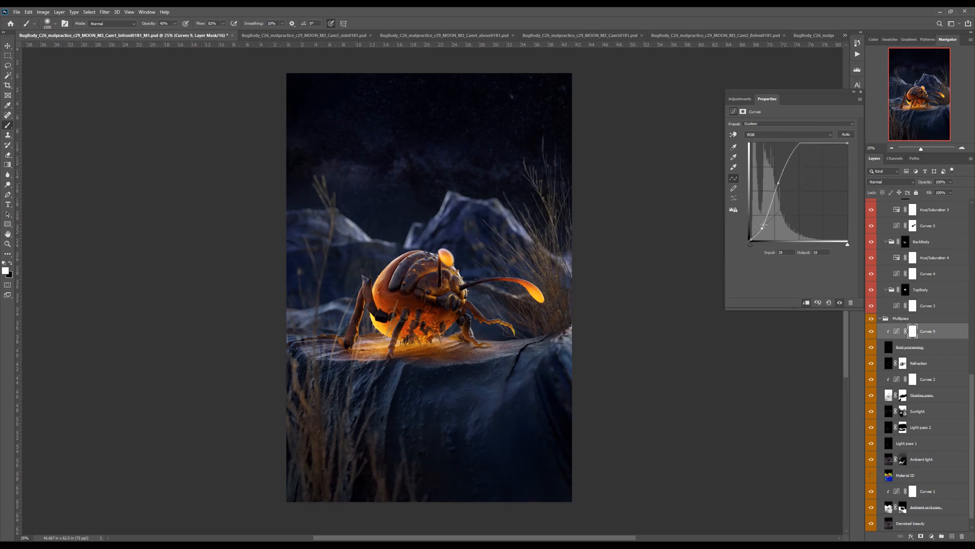
Step: Fine-tune the midtone and shadow points of the Curves adjustment clipped to the Post processing layer
{"action": "left_click_drag", "start_coordinate": [779, 183], "coordinate": [781, 185]}
{"action": "left_click_drag", "start_coordinate": [764, 229], "coordinate": [765, 230]}
{"action": "left_click", "coordinate": [898, 351]}
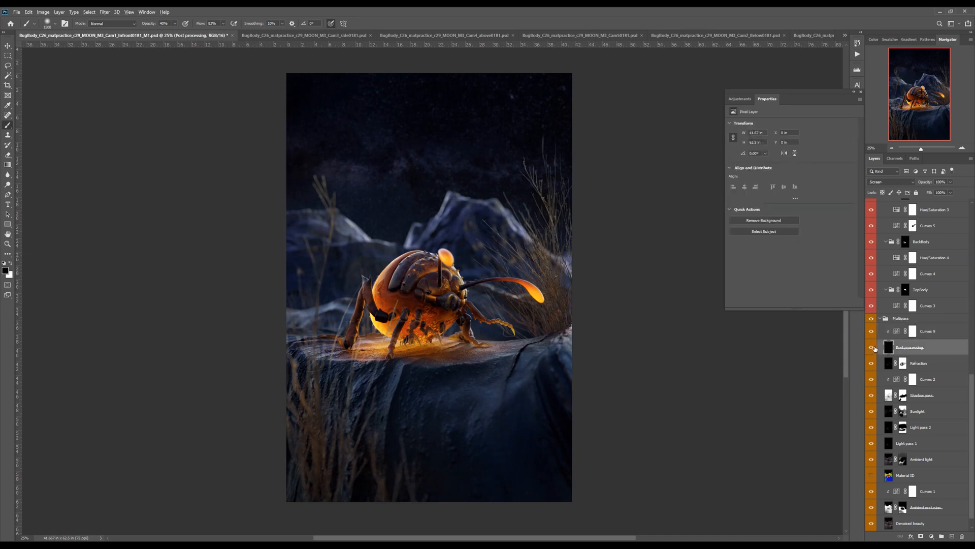
{"action": "left_click", "coordinate": [895, 334]}
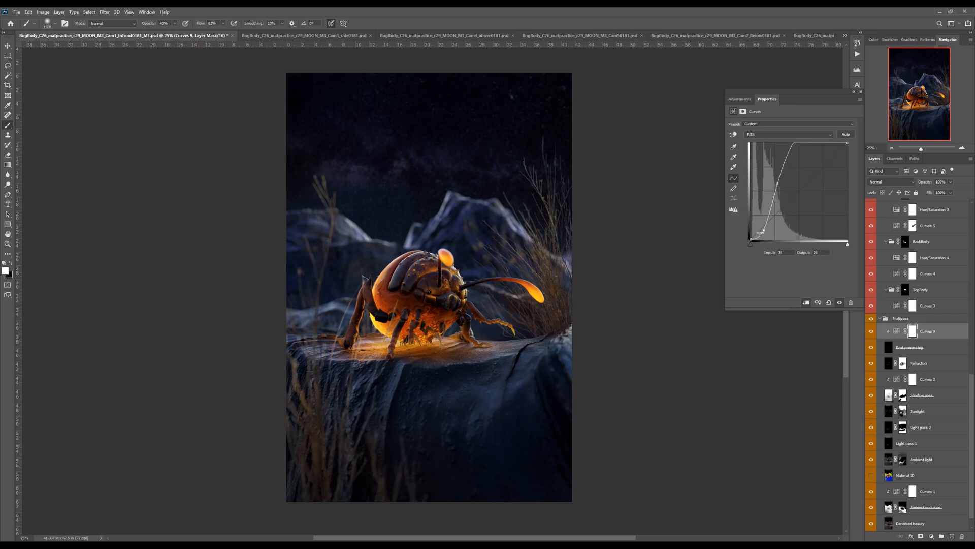
{"action": "left_click_drag", "start_coordinate": [764, 231], "coordinate": [762, 229]}
{"action": "left_click", "coordinate": [927, 348]}
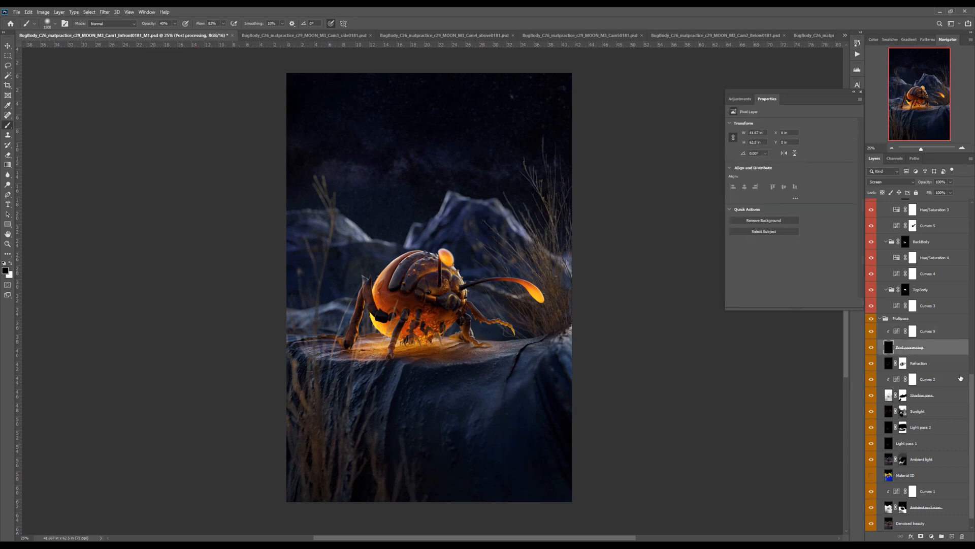
Step: Add a new layer above the Post processing Curves adjustment, and prepare a 30% opacity brush with yellow-orange sampled from the bug's glowing eye
{"action": "left_click", "coordinate": [940, 333]}
{"action": "left_click", "coordinate": [952, 537]}
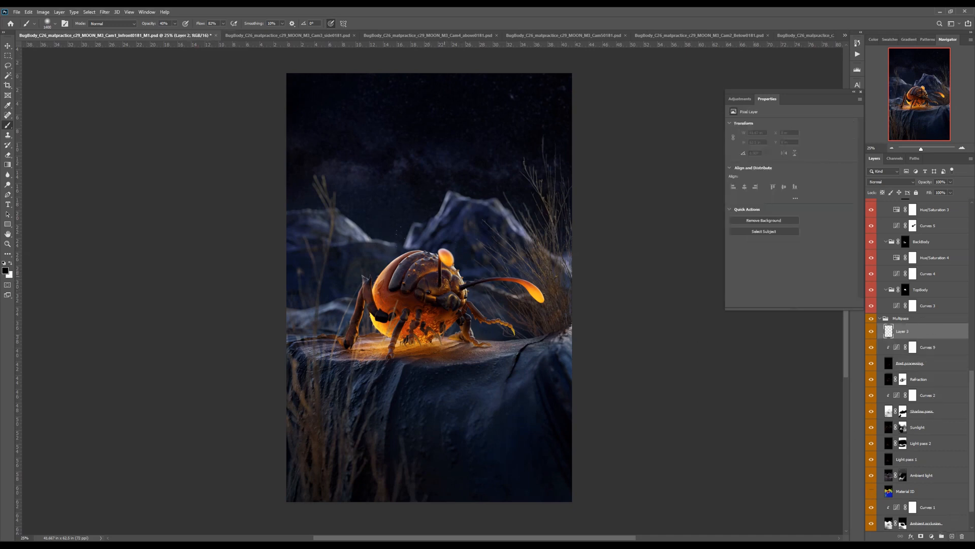
{"action": "key", "text": "x"}
{"action": "key", "text": "bracketright"}
{"action": "key", "text": "3"}
{"action": "key", "text": "bracketright"}
{"action": "key", "text": "bracketright"}
{"action": "key", "text": "bracketright"}
{"action": "left_click", "coordinate": [447, 256], "text": "alt"}
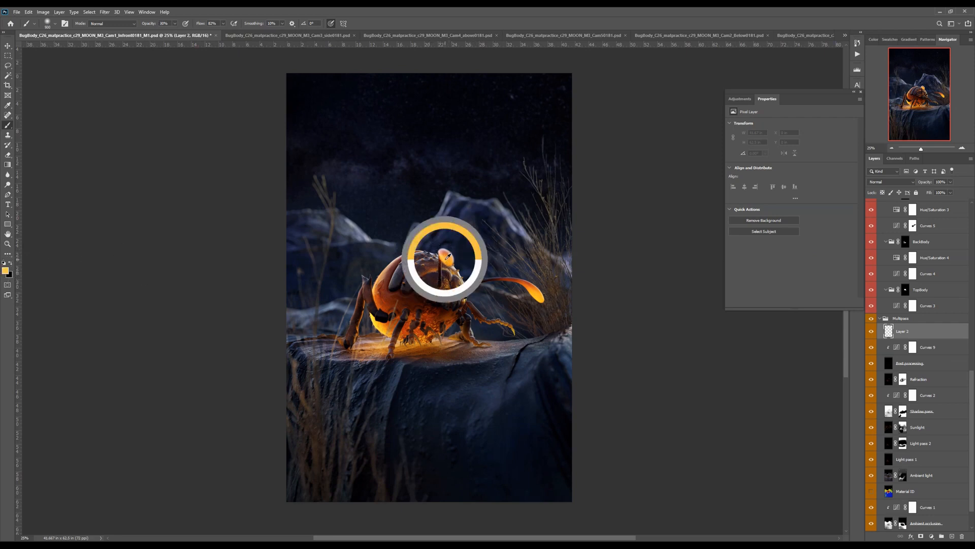
Step: Paint yellow-orange glow over the bug's eye, antenna tip and the ground beneath it, and set the layer's blend mode to Soft Light
{"action": "left_click_drag", "start_coordinate": [444, 255], "coordinate": [449, 261]}
{"action": "mouse_move", "coordinate": [531, 293]}
{"action": "left_mouse_down"}
{"action": "mouse_move", "coordinate": [538, 297]}
{"action": "mouse_move", "coordinate": [525, 281]}
{"action": "mouse_move", "coordinate": [543, 304]}
{"action": "mouse_move", "coordinate": [536, 283]}
{"action": "left_mouse_up"}
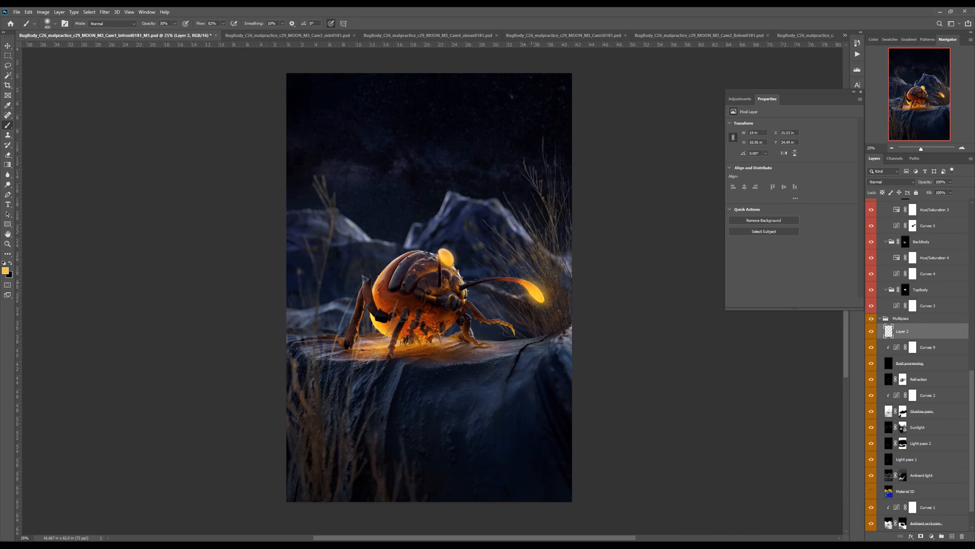
{"action": "mouse_move", "coordinate": [319, 315]}
{"action": "left_mouse_down"}
{"action": "mouse_move", "coordinate": [350, 343]}
{"action": "mouse_move", "coordinate": [388, 353]}
{"action": "mouse_move", "coordinate": [477, 345]}
{"action": "left_mouse_up"}
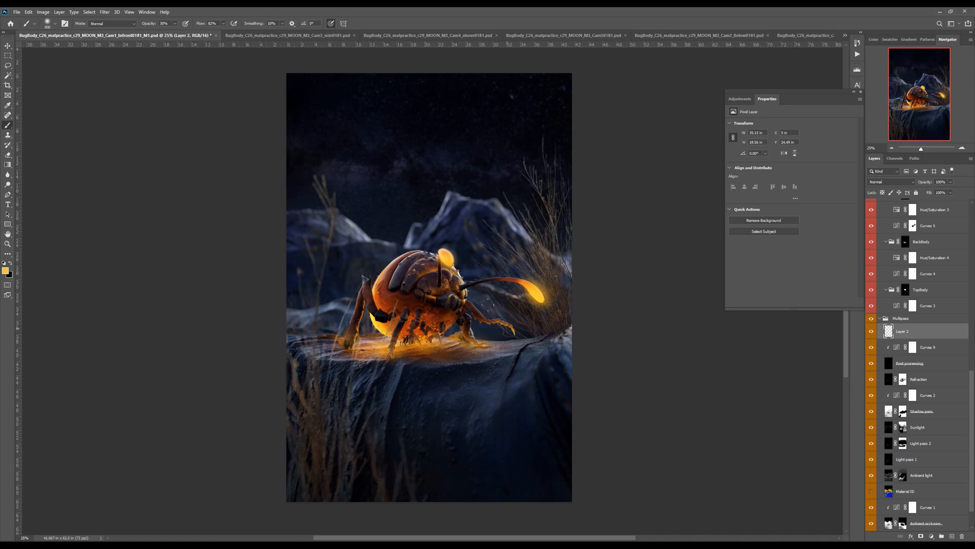
{"action": "left_click", "coordinate": [892, 181]}
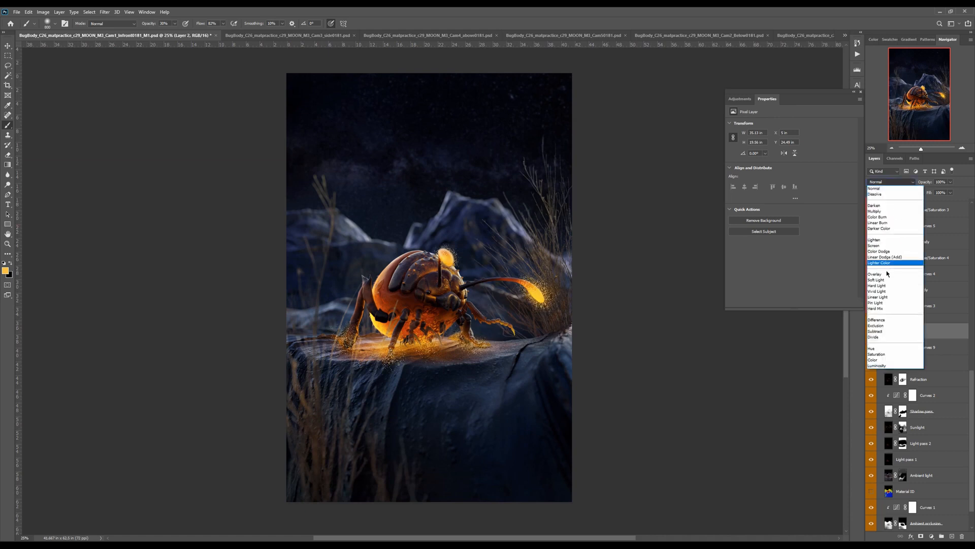
{"action": "left_click", "coordinate": [882, 280]}
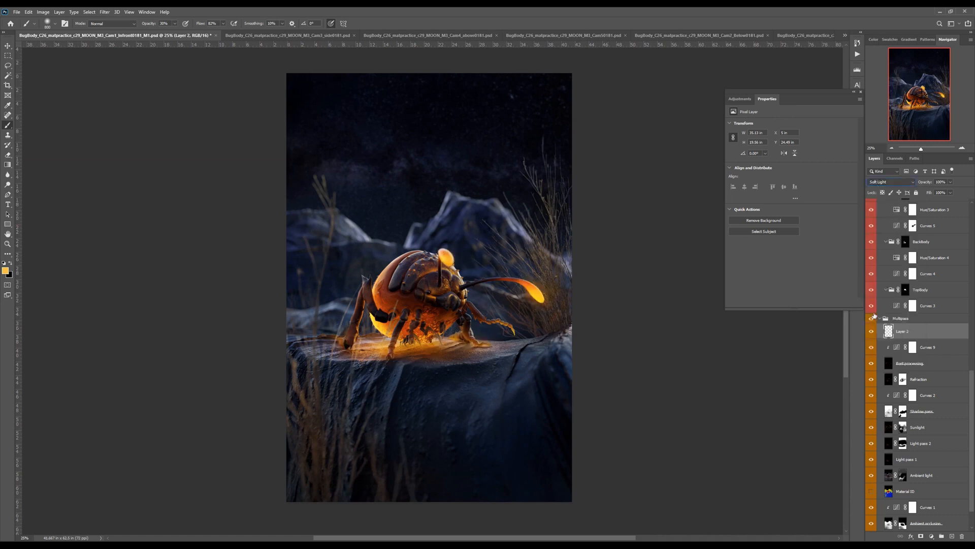
{"action": "left_click", "coordinate": [871, 333]}
{"action": "left_click", "coordinate": [872, 334]}
{"action": "left_click", "coordinate": [872, 335]}
{"action": "left_click", "coordinate": [871, 335]}
Step: Erase excess glow along the rock's front edge below the bug with a small 40% opacity eraser, and save the document
{"action": "key", "text": "alt+e"}
{"action": "left_click", "coordinate": [625, 235]}
{"action": "key", "text": "b"}
{"action": "key", "text": "e"}
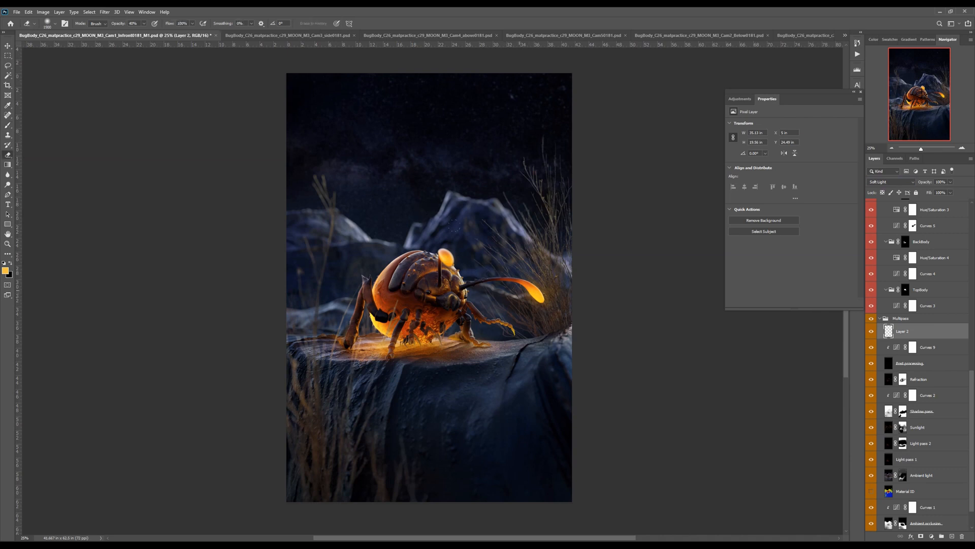
{"action": "key", "text": "["}
{"action": "key", "text": "["}
{"action": "key", "text": "["}
{"action": "key", "text": "["}
{"action": "key", "text": "["}
{"action": "key", "text": "["}
{"action": "key", "text": "["}
{"action": "key", "text": "["}
{"action": "key", "text": "["}
{"action": "left_click", "coordinate": [871, 332]}
{"action": "left_click", "coordinate": [871, 332]}
{"action": "key", "text": "ctrl+plus"}
{"action": "left_click_drag", "start_coordinate": [522, 379], "coordinate": [504, 356]}
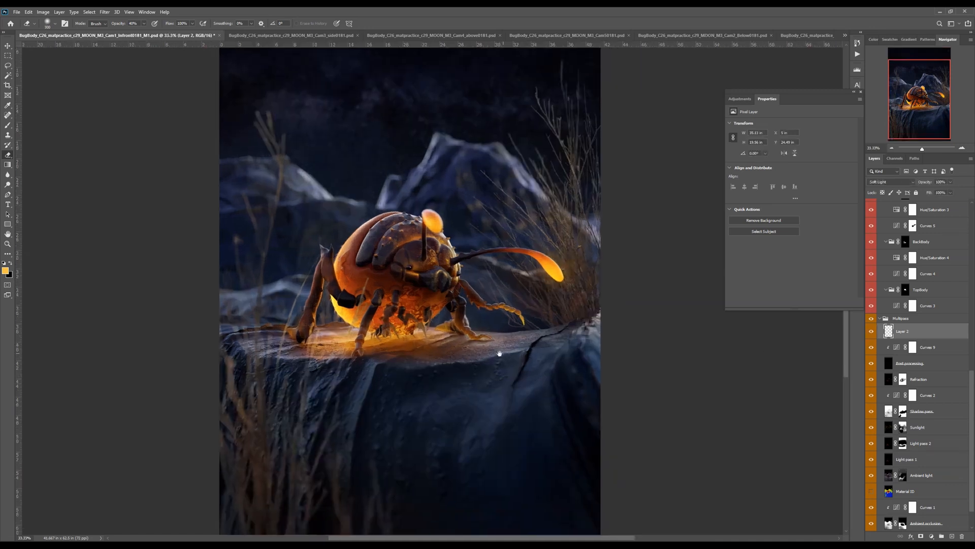
{"action": "key", "text": "bracketleft"}
{"action": "key", "text": "bracketleft"}
{"action": "key", "text": "bracketleft"}
{"action": "key", "text": "bracketleft"}
{"action": "key", "text": "bracketleft"}
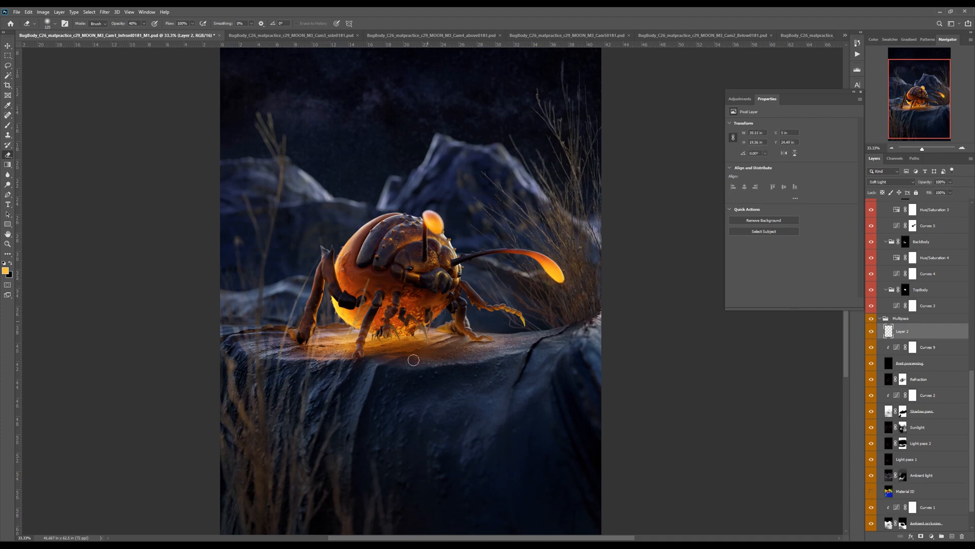
{"action": "left_click_drag", "start_coordinate": [412, 359], "coordinate": [409, 369]}
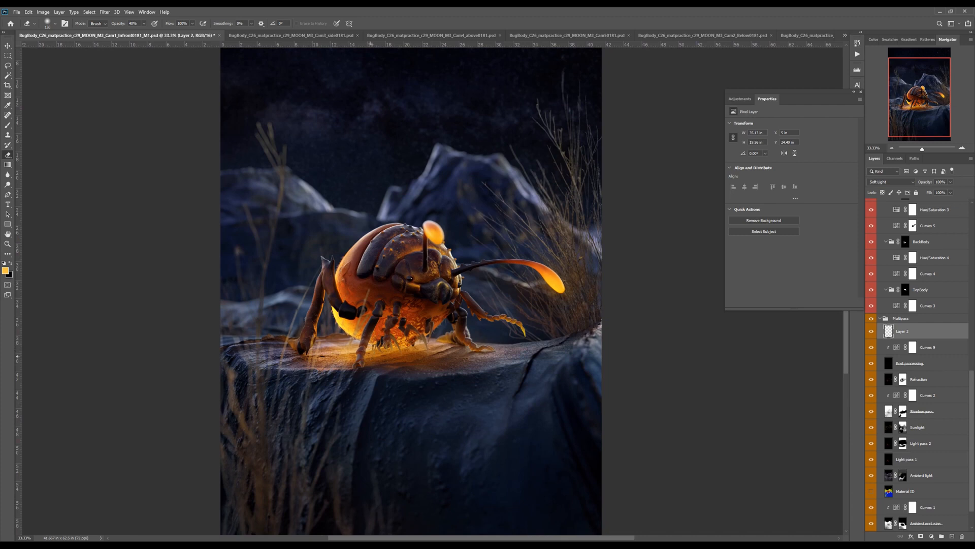
{"action": "key", "text": "ctrl+minus"}
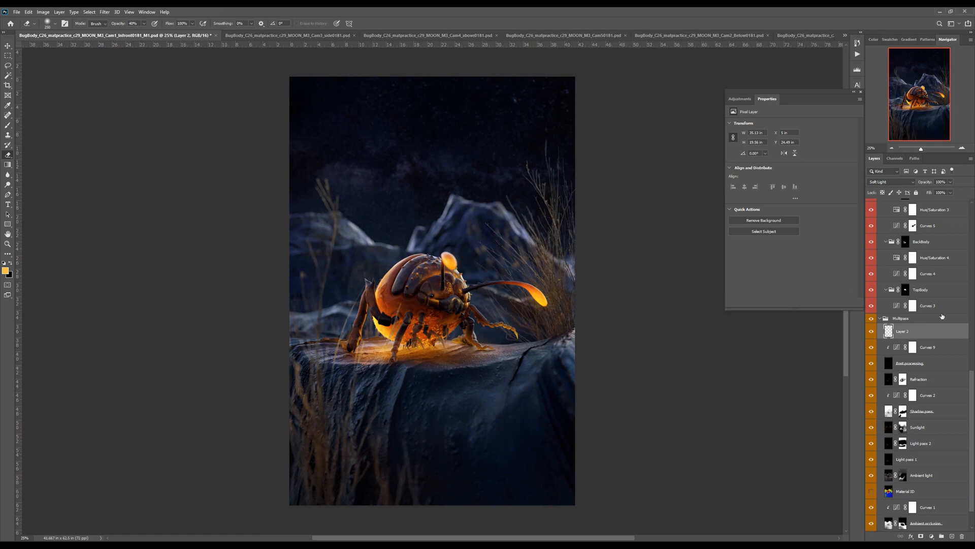
{"action": "key", "text": "ctrl+s"}
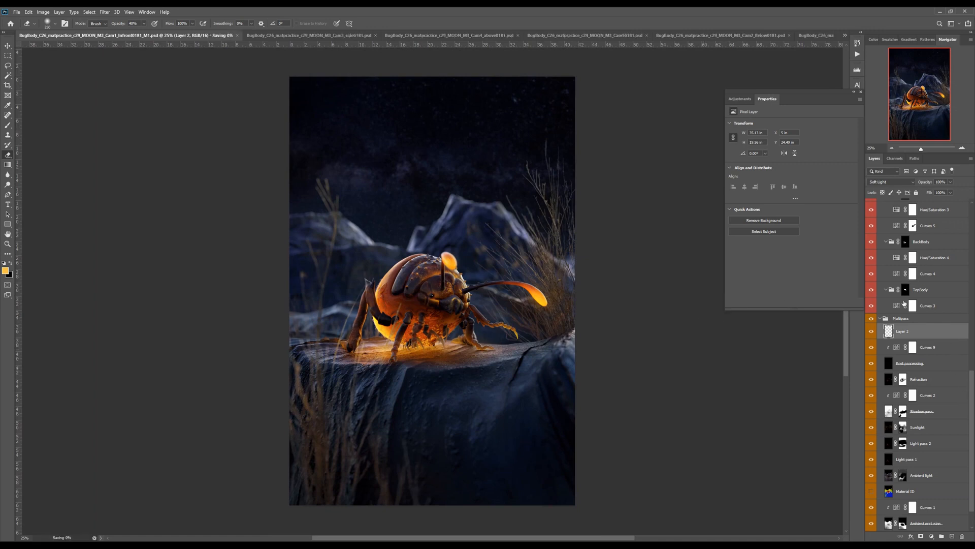
Step: Duplicate the collapsed ADJ group into the document BugBody_C26_matpractice_c29_MOON_M3_Cam3_side0181.psd
{"action": "left_click_drag", "start_coordinate": [970, 384], "coordinate": [971, 397]}
{"action": "left_click", "coordinate": [897, 204]}
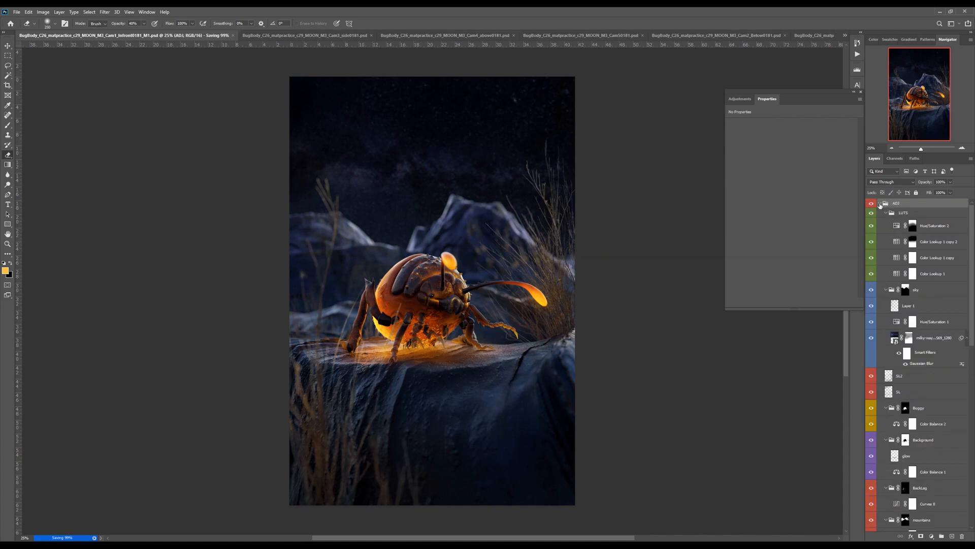
{"action": "left_click", "coordinate": [880, 204]}
{"action": "right_click", "coordinate": [897, 204]}
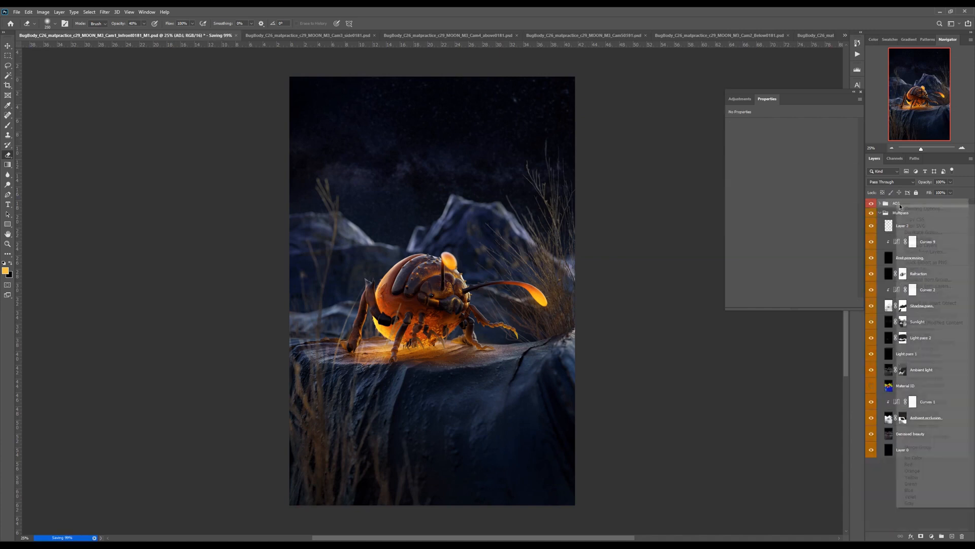
{"action": "left_click", "coordinate": [921, 233]}
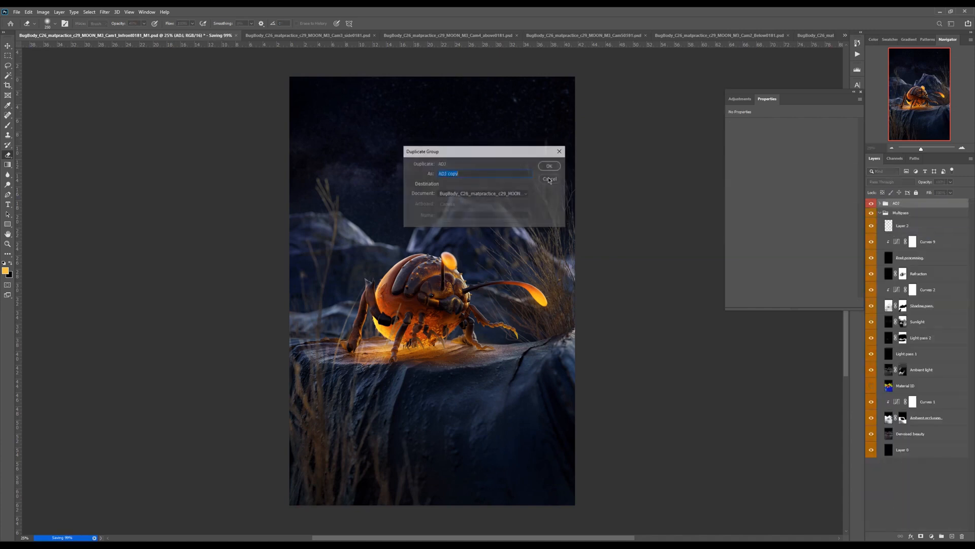
{"action": "left_click", "coordinate": [482, 193]}
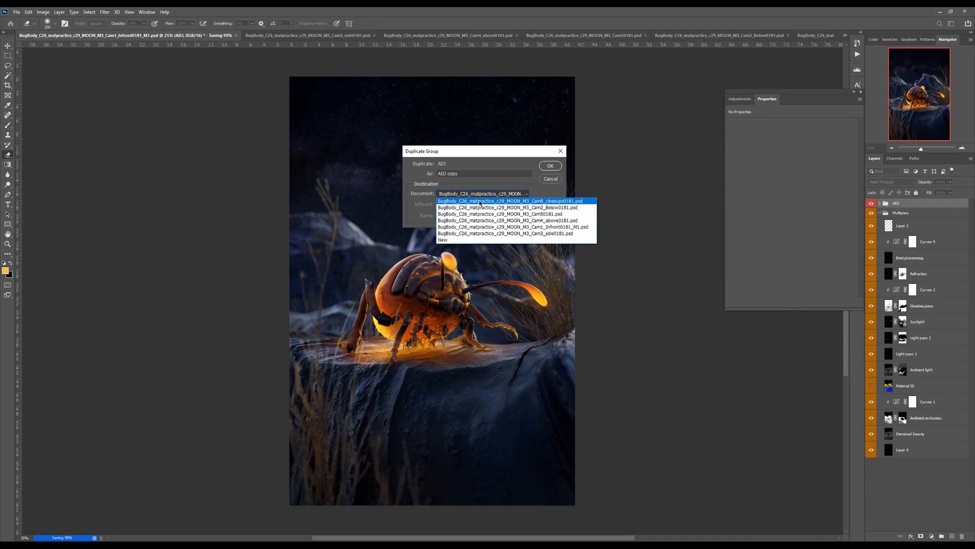
{"action": "left_click", "coordinate": [495, 234]}
{"action": "left_click", "coordinate": [550, 167]}
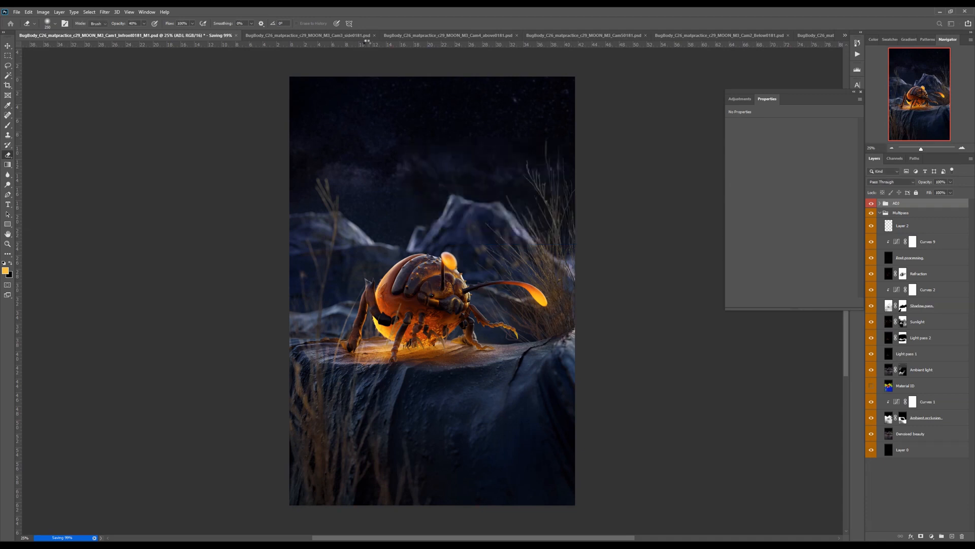
Step: Switch to the Cam3 side document and compare the image with the ADJ group hidden and shown
{"action": "left_click", "coordinate": [348, 35]}
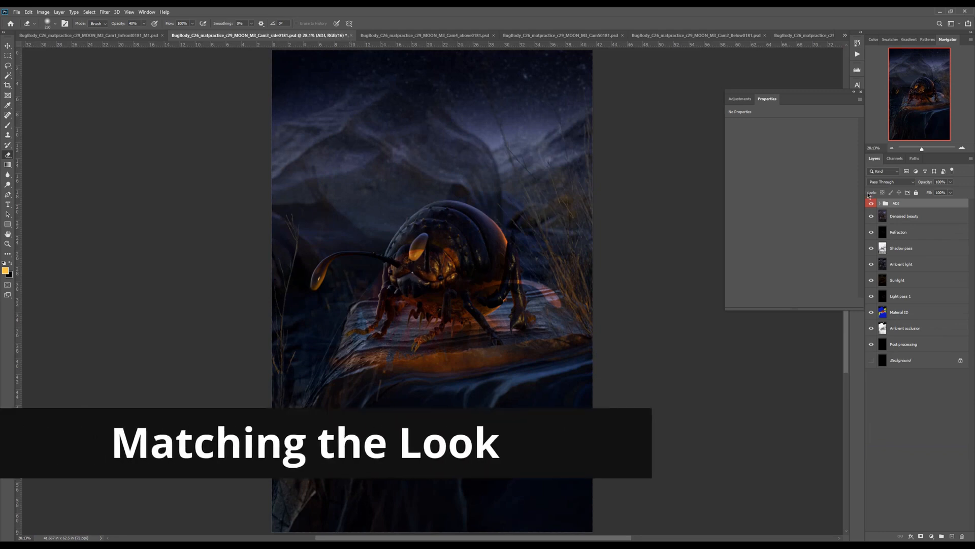
{"action": "left_click", "coordinate": [871, 204]}
{"action": "left_click", "coordinate": [871, 204]}
{"action": "key", "text": "ctrl+minus"}
Step: Check the sky group's mask, and collapse all the subgroups inside the ADJ group from LUTS to TopBody
{"action": "left_click", "coordinate": [880, 203]}
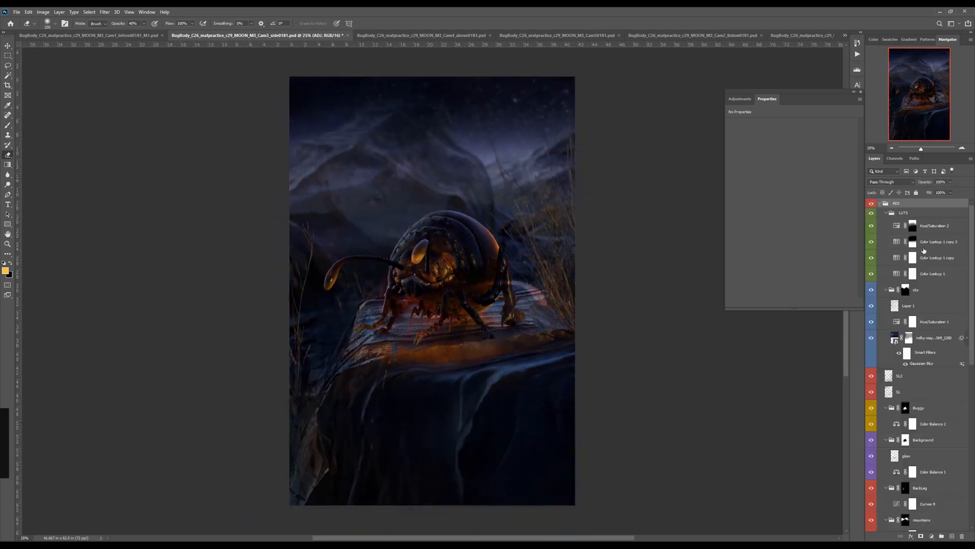
{"action": "left_click", "coordinate": [886, 214]}
{"action": "left_click", "coordinate": [906, 227], "text": "alt"}
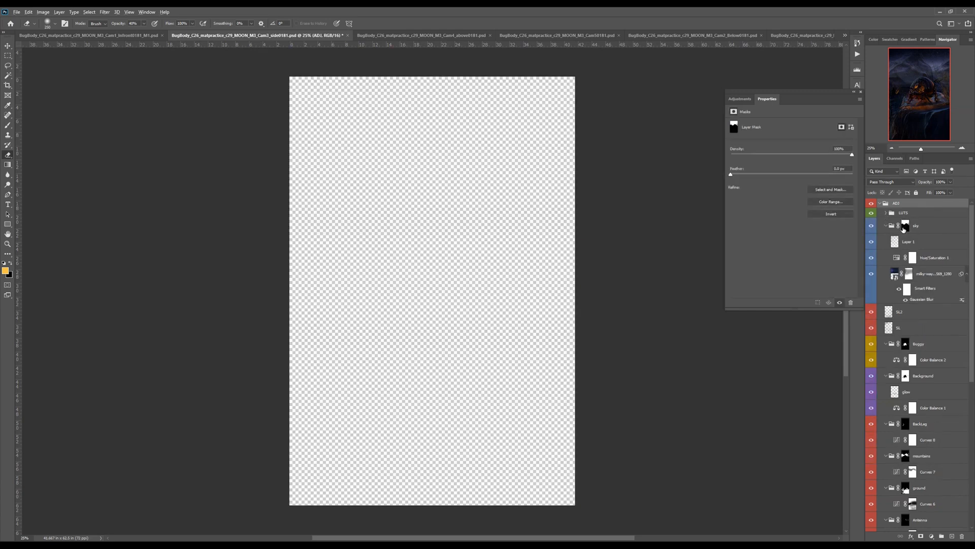
{"action": "left_click", "coordinate": [906, 226], "text": "alt"}
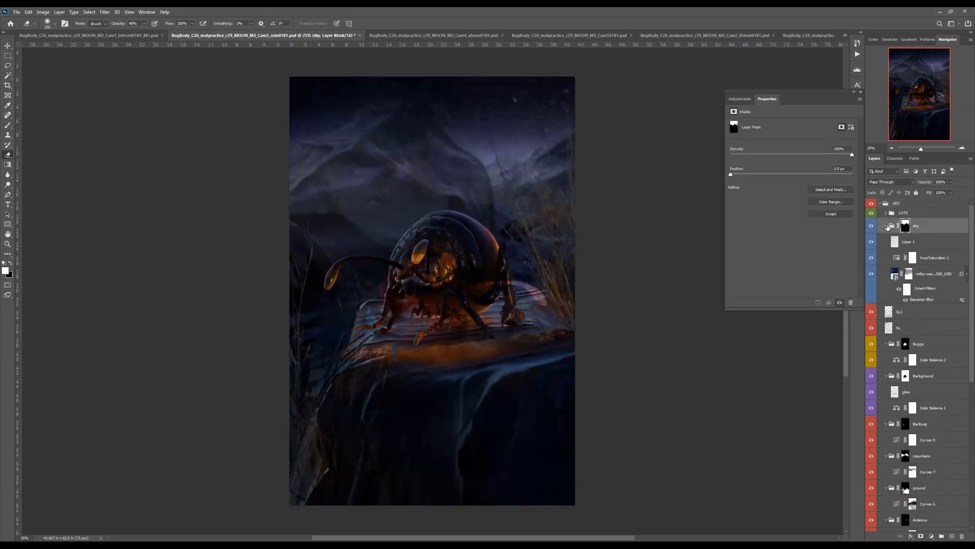
{"action": "left_click", "coordinate": [887, 226]}
{"action": "left_click", "coordinate": [886, 274]}
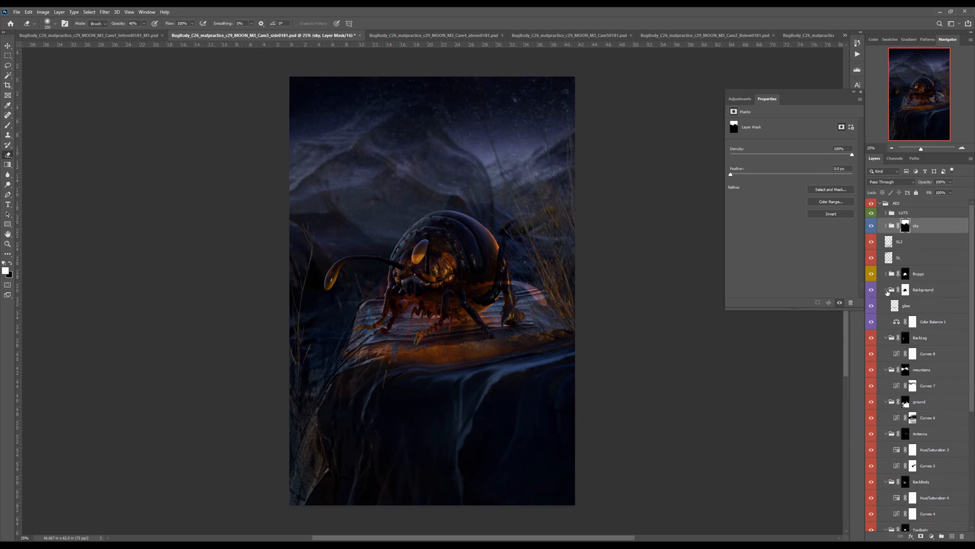
{"action": "left_click", "coordinate": [886, 290]}
{"action": "left_click", "coordinate": [887, 305]}
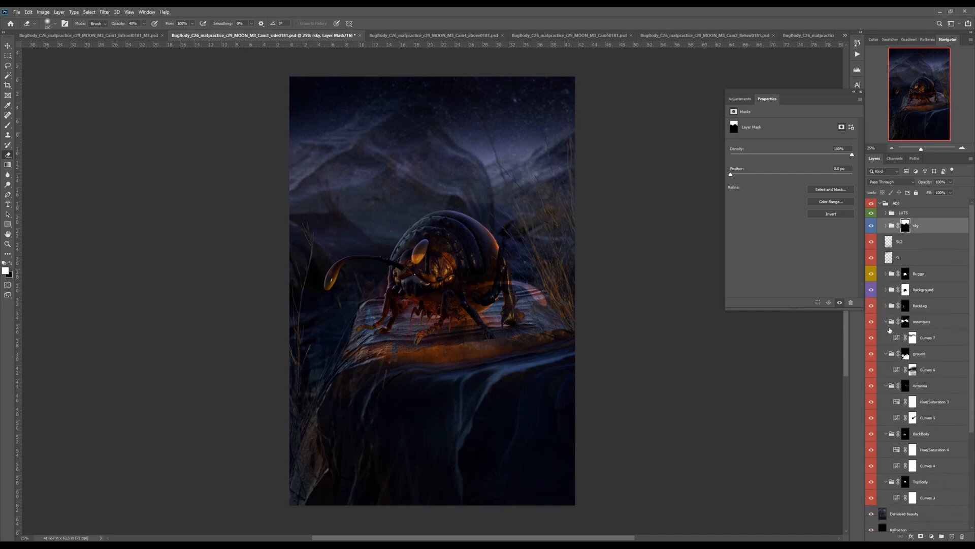
{"action": "left_click", "coordinate": [886, 322]}
{"action": "left_click", "coordinate": [886, 337]}
{"action": "left_click", "coordinate": [887, 354]}
{"action": "left_click", "coordinate": [886, 369]}
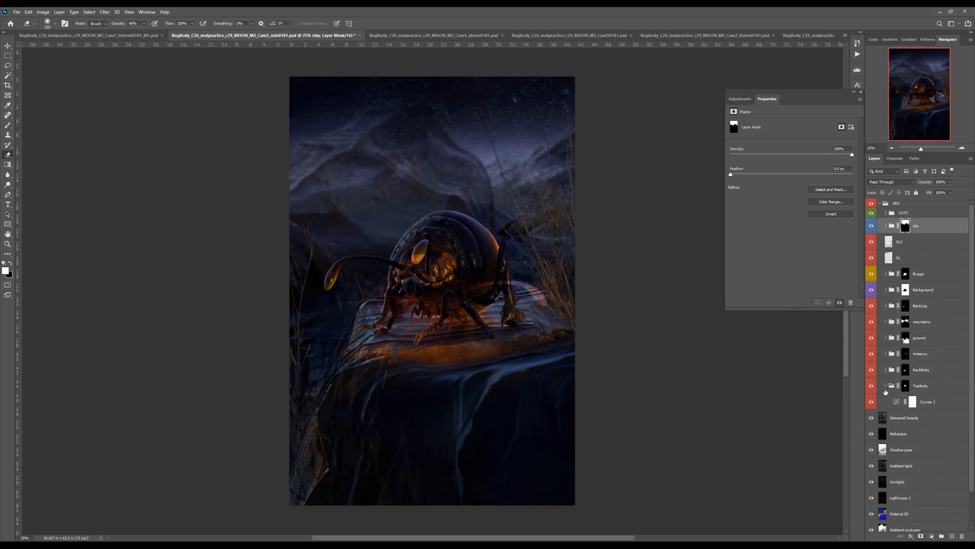
{"action": "left_click", "coordinate": [887, 386]}
Step: Hide all the subgroups and the SL and SL2 layers inside the ADJ group
{"action": "left_click_drag", "start_coordinate": [872, 305], "coordinate": [871, 382]}
{"action": "left_click", "coordinate": [872, 225]}
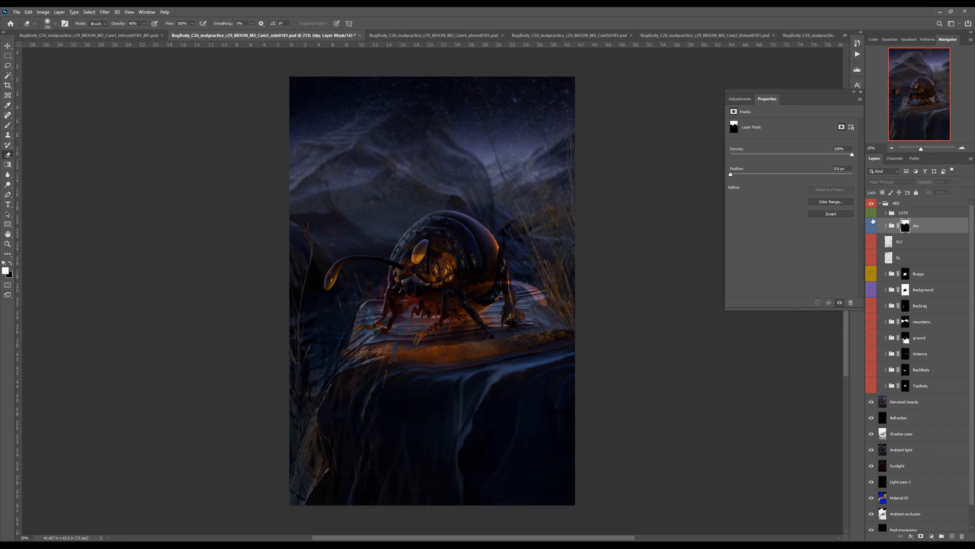
{"action": "scroll", "coordinate": [922, 373], "scroll_direction": "down", "scroll_amount": 1}
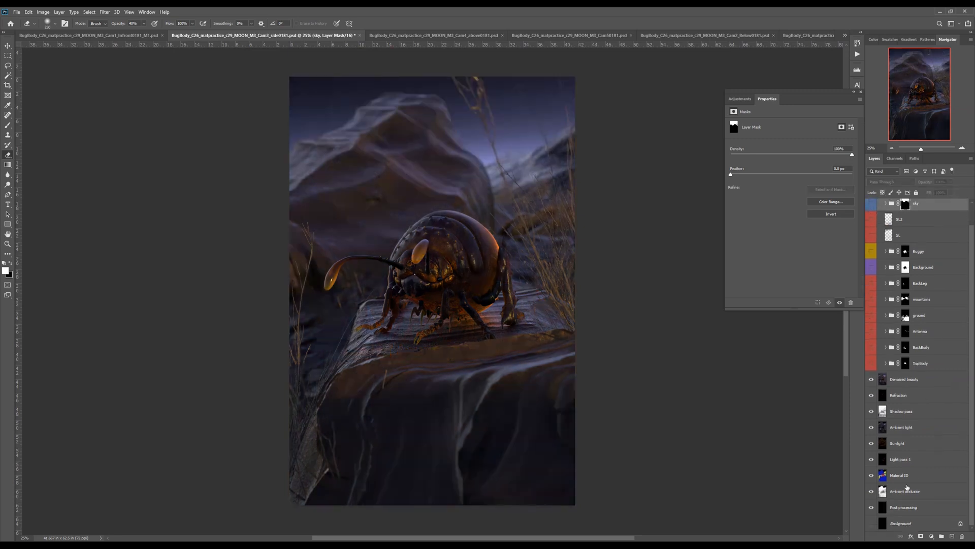
Step: Move the Denoised beauty layer below Post processing, just above Background, and hide all the other render passes
{"action": "left_click", "coordinate": [907, 488]}
{"action": "key", "text": "w"}
{"action": "mouse_move", "coordinate": [878, 382]}
{"action": "left_mouse_down"}
{"action": "mouse_move", "coordinate": [893, 510]}
{"action": "mouse_move", "coordinate": [871, 380]}
{"action": "left_mouse_up"}
Step: Examine the Ambient occlusion pass by briefly showing it over the Denoised beauty layer
{"action": "left_click", "coordinate": [880, 488]}
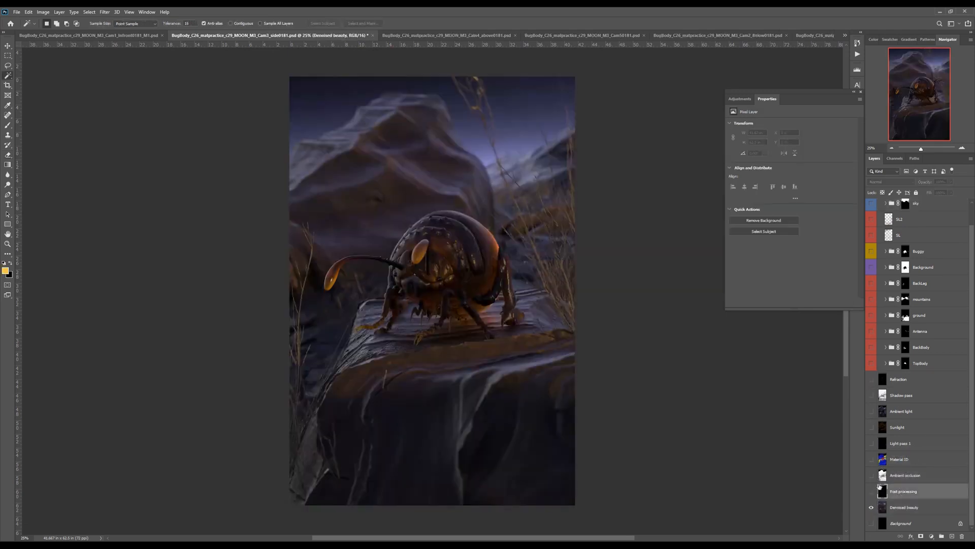
{"action": "left_click", "coordinate": [881, 475]}
{"action": "left_click", "coordinate": [872, 476]}
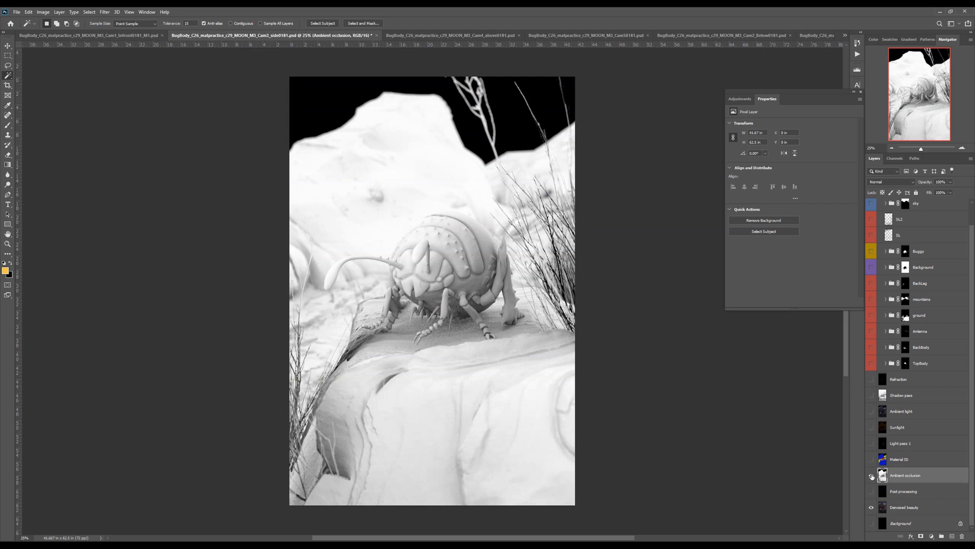
{"action": "left_click", "coordinate": [873, 476]}
Step: Show the Light pass 1 layer, set its blend mode to Screen, and duplicate it to strengthen the glow
{"action": "left_click", "coordinate": [903, 443]}
{"action": "left_click", "coordinate": [872, 443]}
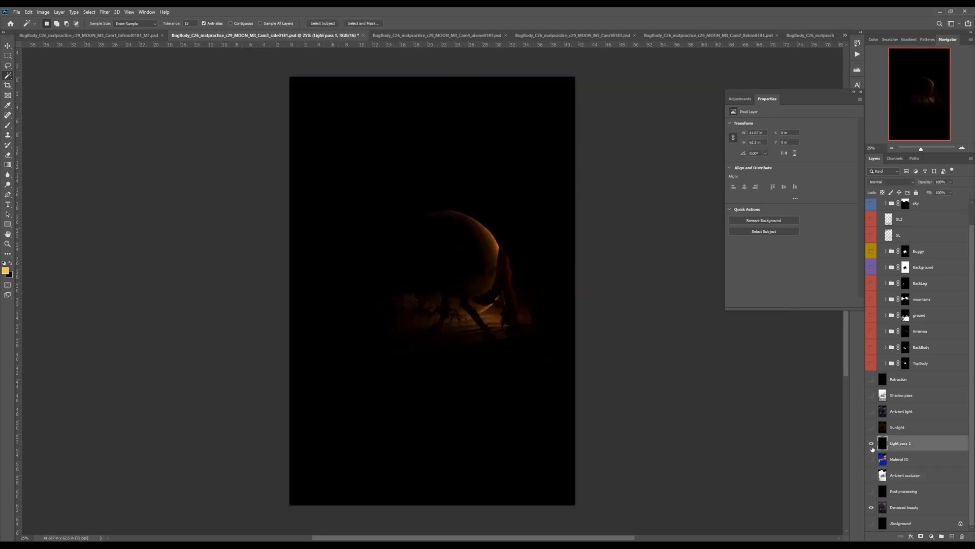
{"action": "left_click", "coordinate": [892, 182]}
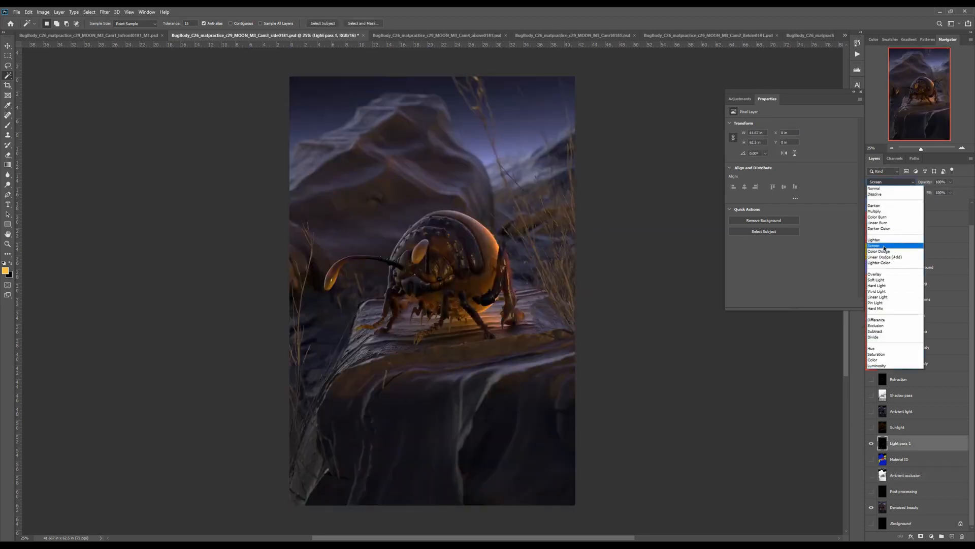
{"action": "left_click", "coordinate": [884, 250]}
{"action": "left_click", "coordinate": [872, 443]}
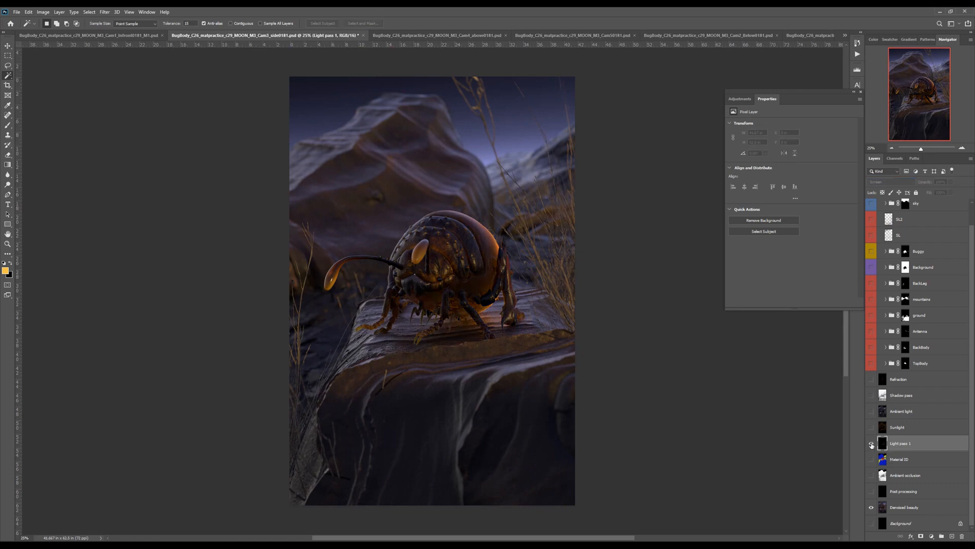
{"action": "left_click", "coordinate": [872, 443]}
{"action": "key", "text": "ctrl+j"}
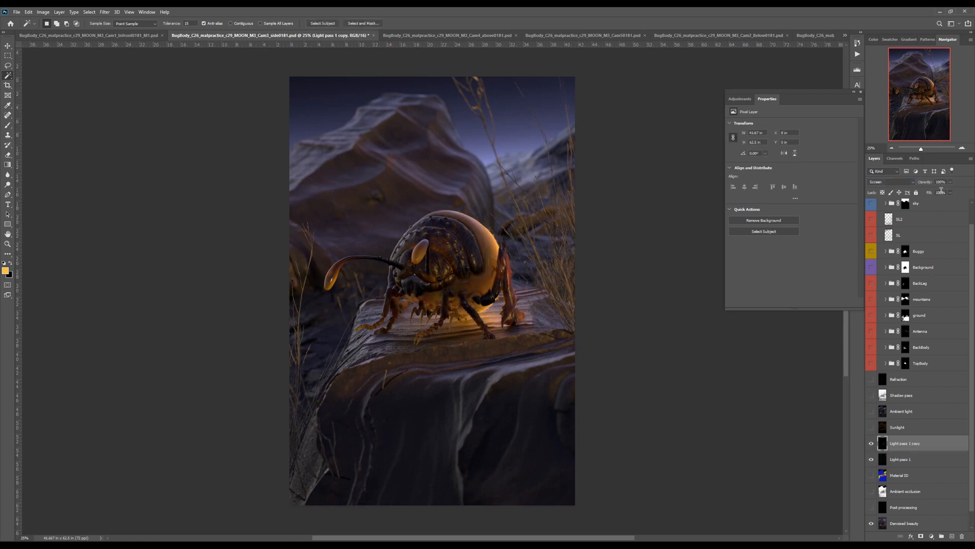
Step: Show the Sunlight layer, set its blend mode to Screen, and compare the image with and without it
{"action": "left_click", "coordinate": [898, 428]}
{"action": "left_click", "coordinate": [872, 427]}
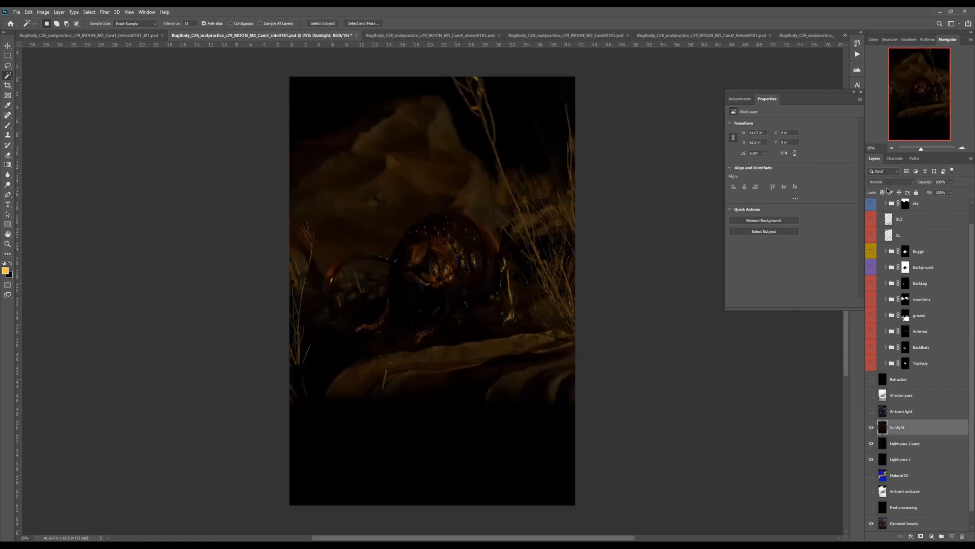
{"action": "left_click", "coordinate": [892, 181]}
{"action": "left_click", "coordinate": [878, 245]}
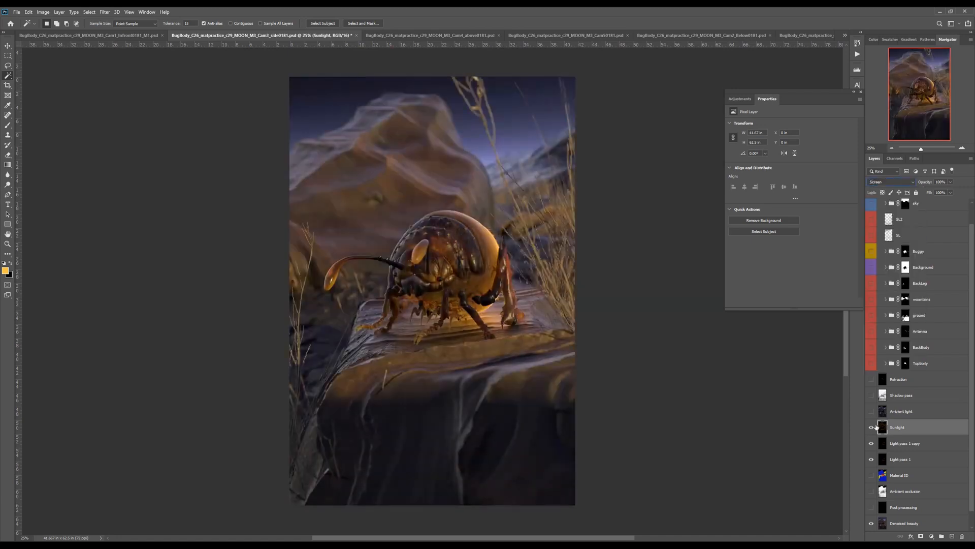
{"action": "left_click", "coordinate": [872, 428]}
{"action": "left_click", "coordinate": [871, 428]}
Step: Add a layer mask to Sunlight, brush out unwanted light in black, and compare the image with and without Refraction
{"action": "left_click", "coordinate": [921, 536]}
{"action": "key", "text": "b"}
{"action": "key", "text": "d"}
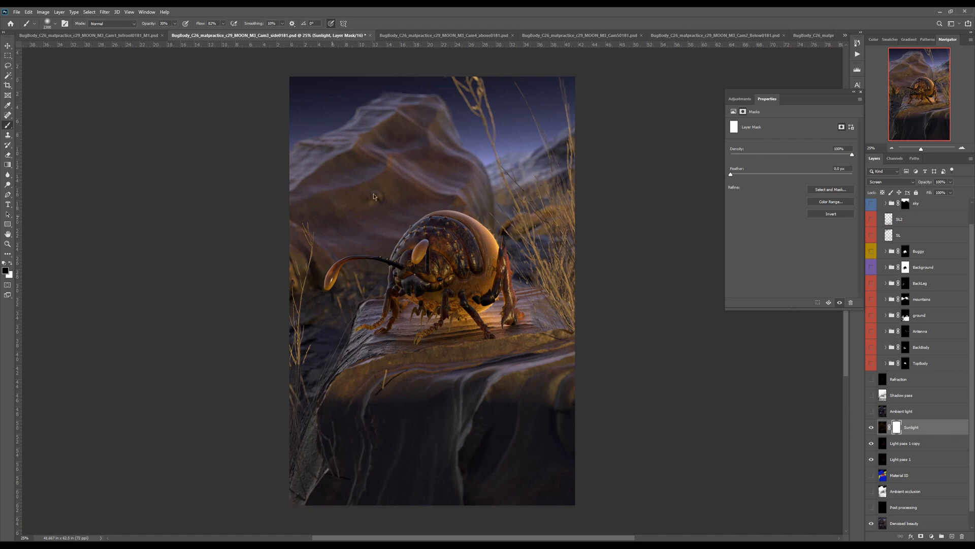
{"action": "left_click", "coordinate": [872, 379]}
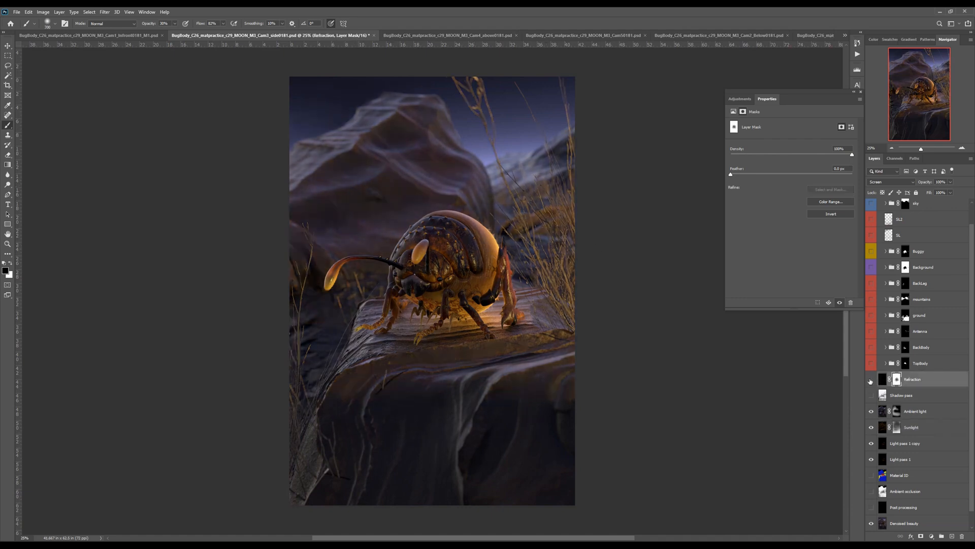
{"action": "left_click", "coordinate": [872, 379]}
Step: Isolate the Material ID layer and select the bug's dark brown top body by color with the Magic Wand
{"action": "left_click_drag", "start_coordinate": [972, 420], "coordinate": [973, 428]}
{"action": "left_click", "coordinate": [872, 467], "text": "alt"}
{"action": "left_click", "coordinate": [896, 467]}
{"action": "key", "text": "w"}
{"action": "left_click", "coordinate": [467, 262]}
{"action": "left_click", "coordinate": [872, 467], "text": "alt"}
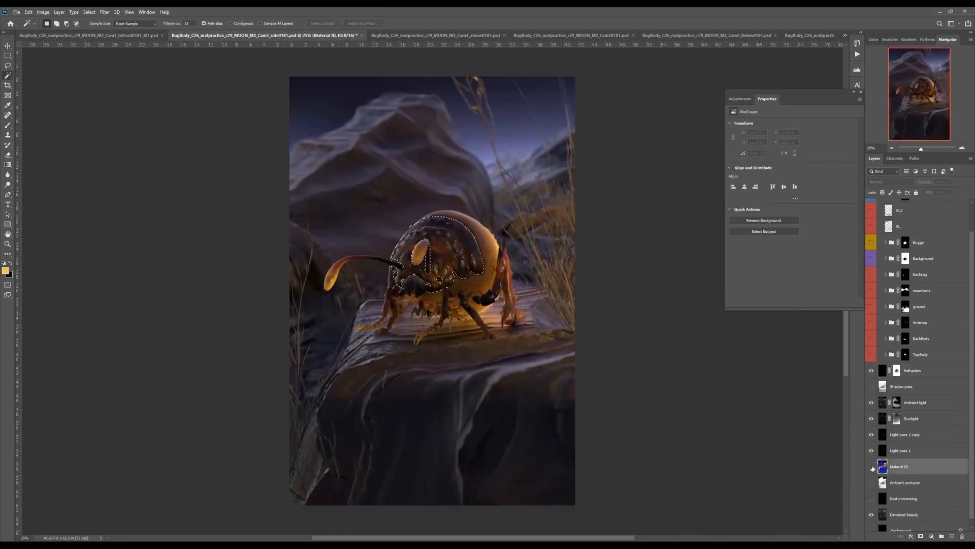
Step: Show the TopBody group, replace its old layer mask with one made from the selection, and check the mask
{"action": "left_click", "coordinate": [905, 354]}
{"action": "left_click", "coordinate": [871, 354]}
{"action": "right_click", "coordinate": [907, 358]}
{"action": "left_click", "coordinate": [920, 370]}
{"action": "left_click", "coordinate": [921, 536]}
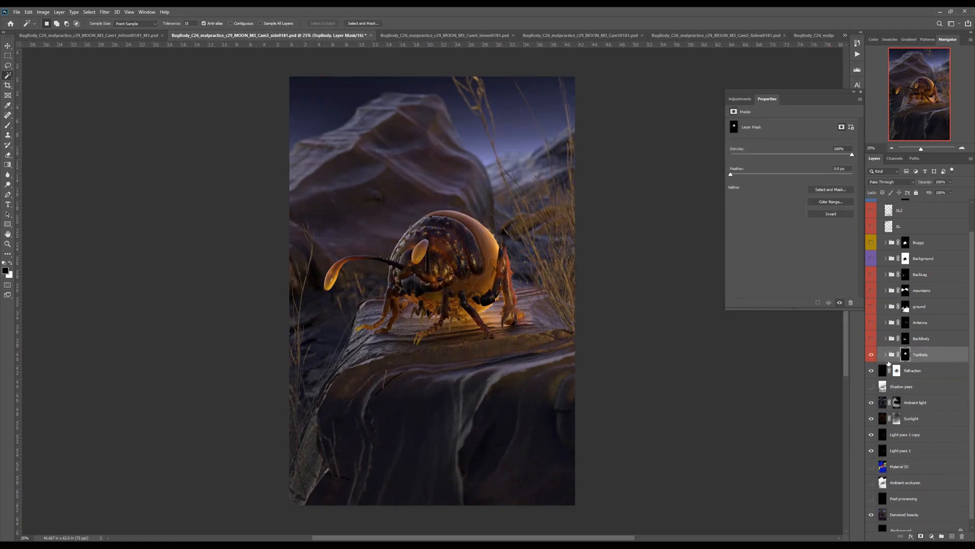
{"action": "left_click", "coordinate": [906, 356], "text": "alt"}
{"action": "left_click", "coordinate": [905, 357], "text": "alt"}
Step: Select the bug's orange back body on the isolated Material ID layer with the Magic Wand
{"action": "left_click", "coordinate": [872, 466], "text": "alt"}
{"action": "left_click", "coordinate": [899, 467]}
{"action": "left_click", "coordinate": [480, 285]}
{"action": "left_click", "coordinate": [871, 467], "text": "alt"}
Step: Show the BackBody group, replace its old layer mask with one made from the selection, and check the mask
{"action": "left_click", "coordinate": [872, 339]}
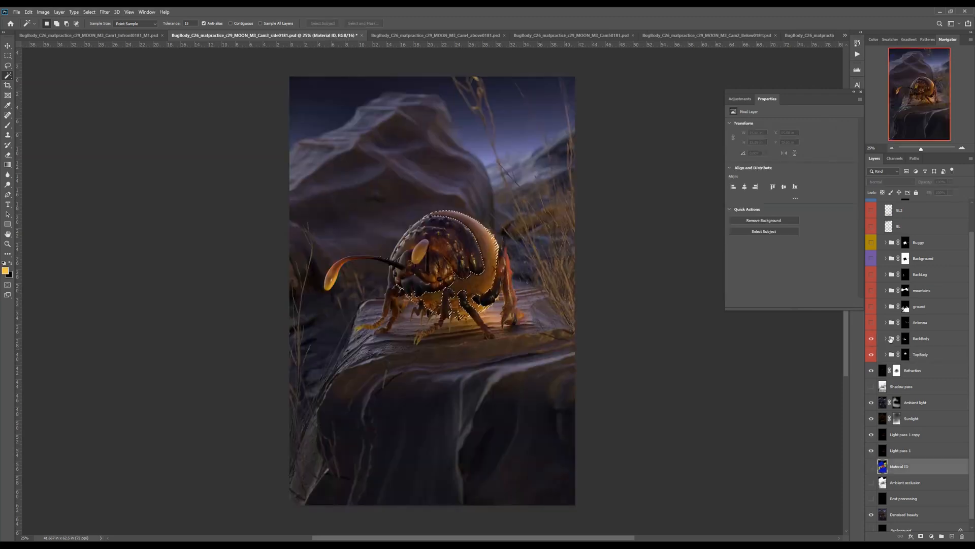
{"action": "right_click", "coordinate": [905, 339]}
{"action": "left_click", "coordinate": [914, 353]}
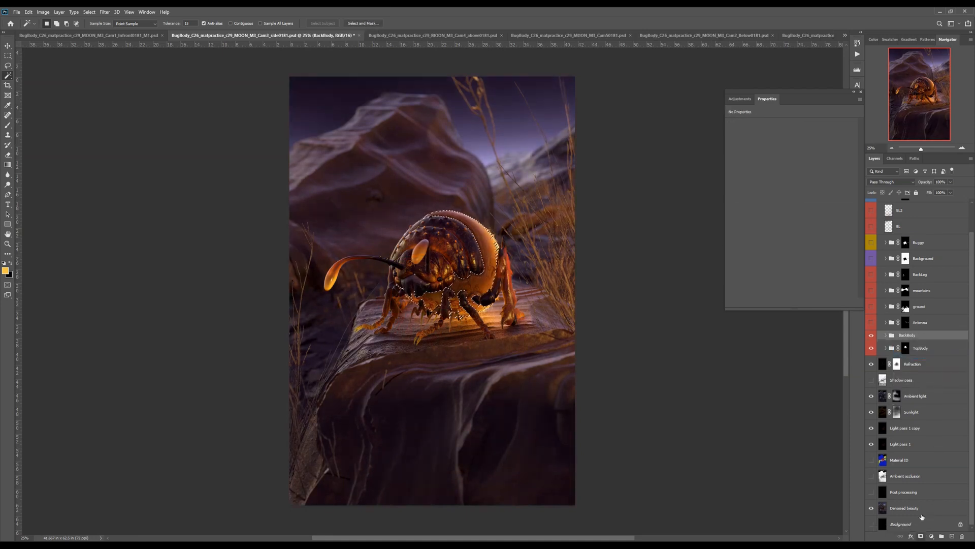
{"action": "left_click", "coordinate": [921, 535]}
{"action": "left_click", "coordinate": [906, 339], "text": "alt"}
{"action": "left_click", "coordinate": [906, 339], "text": "alt"}
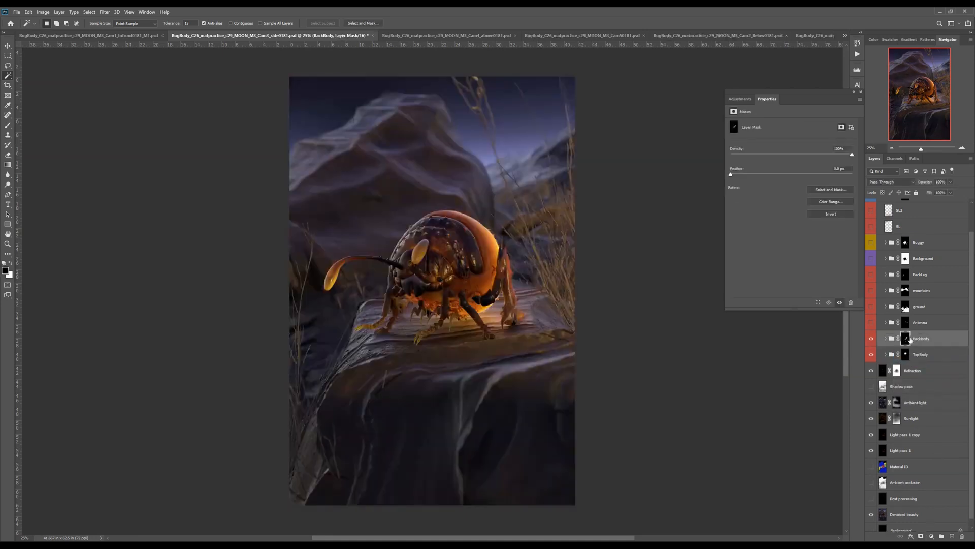
{"action": "mouse_move", "coordinate": [872, 351]}
{"action": "left_mouse_down"}
{"action": "mouse_move", "coordinate": [871, 342]}
{"action": "mouse_move", "coordinate": [868, 357]}
{"action": "left_mouse_up"}
Step: Select the pink antennae on the isolated Material ID layer and restore the full composite
{"action": "left_click", "coordinate": [871, 467], "text": "alt"}
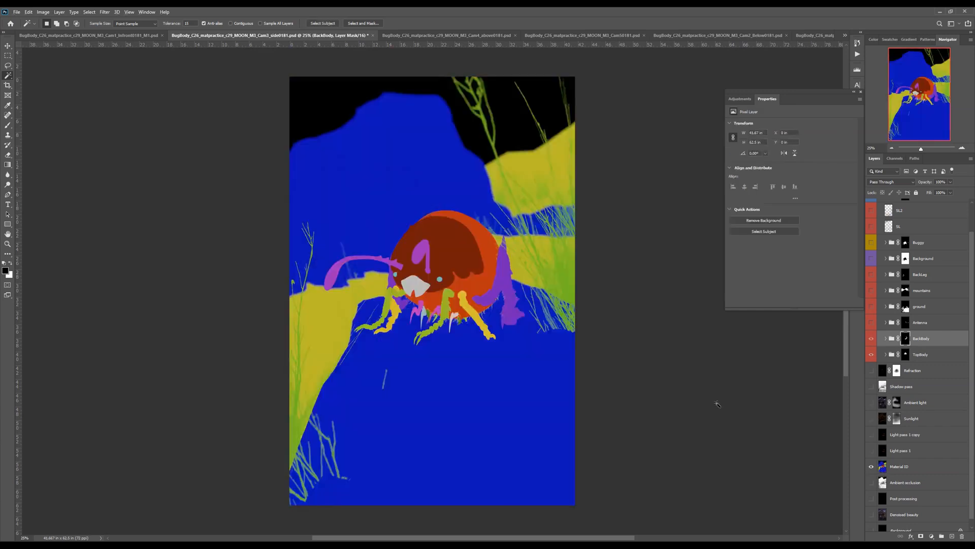
{"action": "left_click", "coordinate": [899, 466]}
{"action": "left_click", "coordinate": [422, 255]}
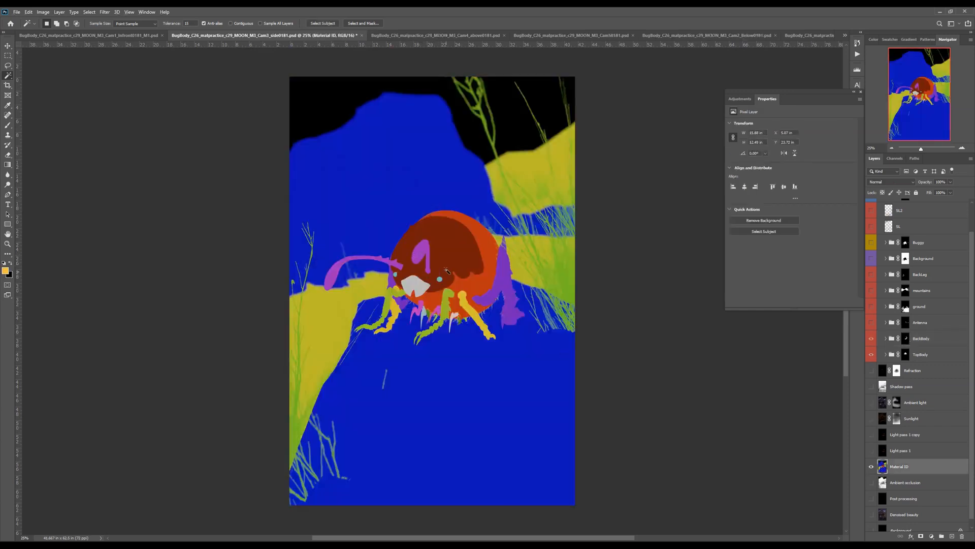
{"action": "left_click", "coordinate": [872, 466], "text": "alt"}
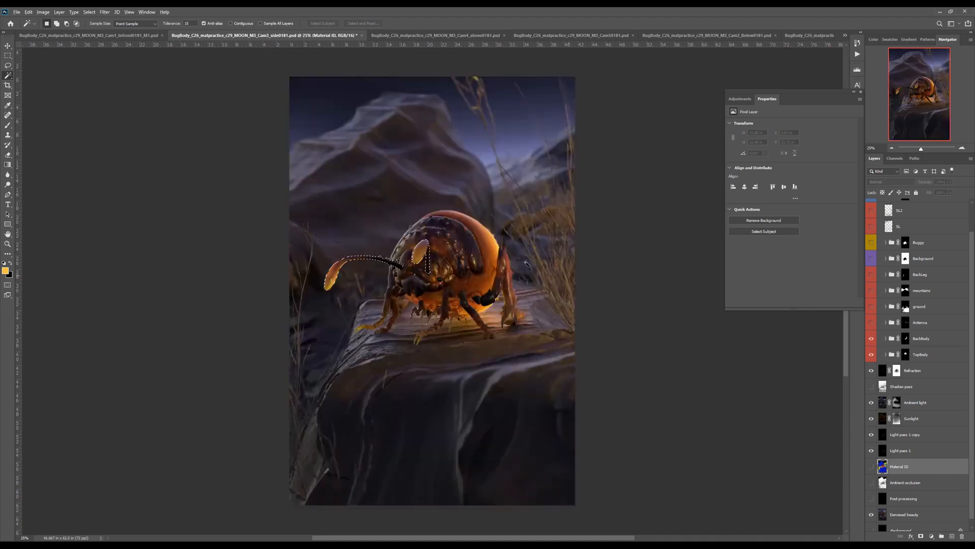
{"action": "scroll", "coordinate": [459, 266], "scroll_direction": "up", "scroll_amount": 3}
{"action": "scroll", "coordinate": [459, 266], "scroll_direction": "up", "scroll_amount": 1}
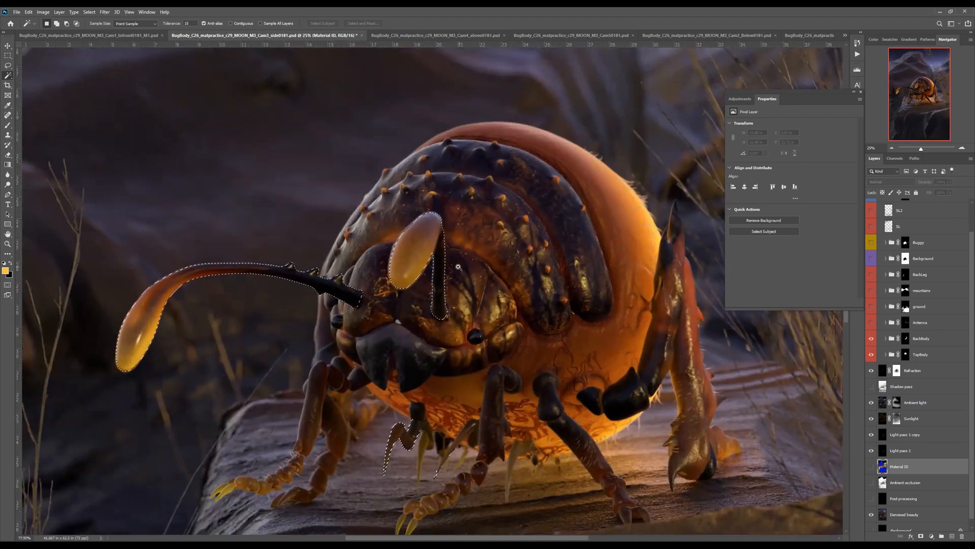
Step: Show the Antenna group, replace its mask with one from the selection, and soften the mask edges with the Blur tool
{"action": "left_click", "coordinate": [871, 322]}
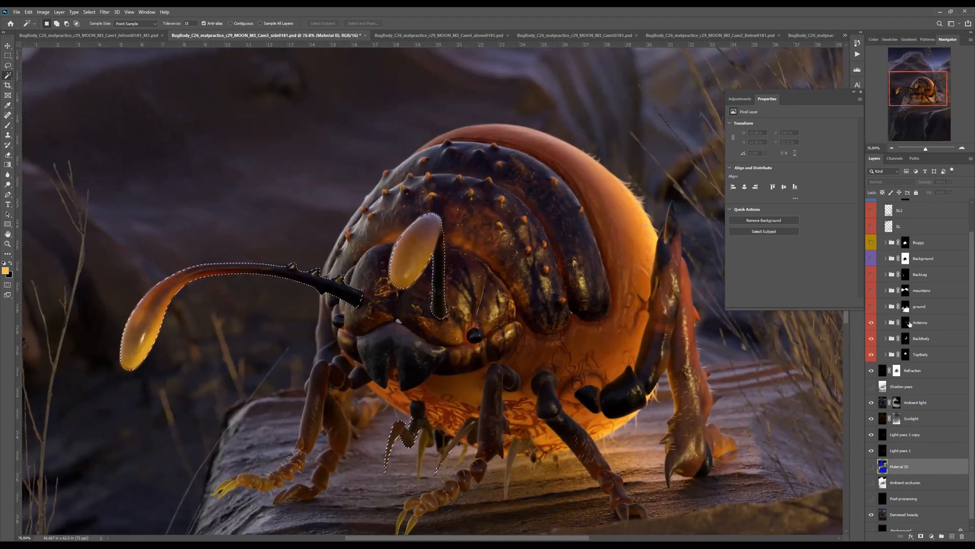
{"action": "right_click", "coordinate": [906, 322]}
{"action": "left_click", "coordinate": [914, 337]}
{"action": "left_click", "coordinate": [921, 536]}
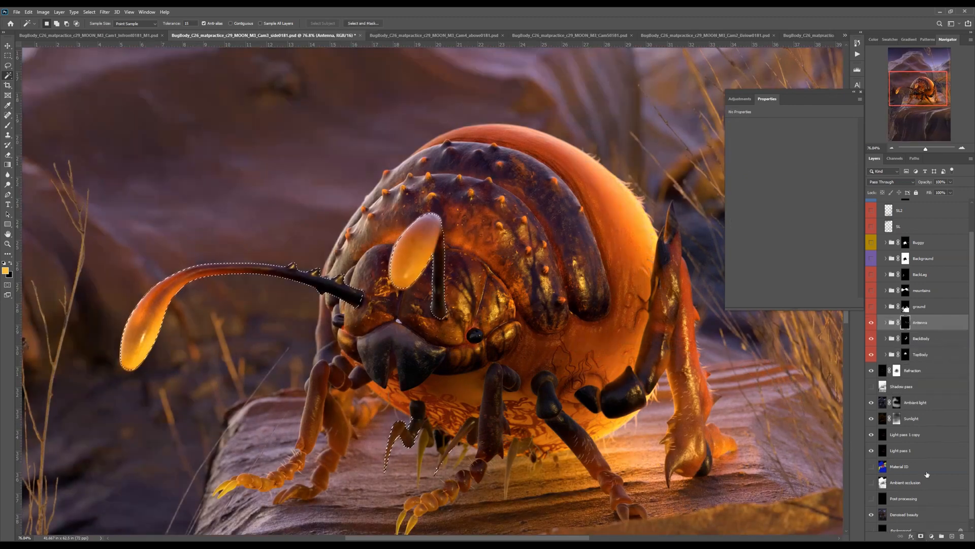
{"action": "left_click", "coordinate": [8, 175]}
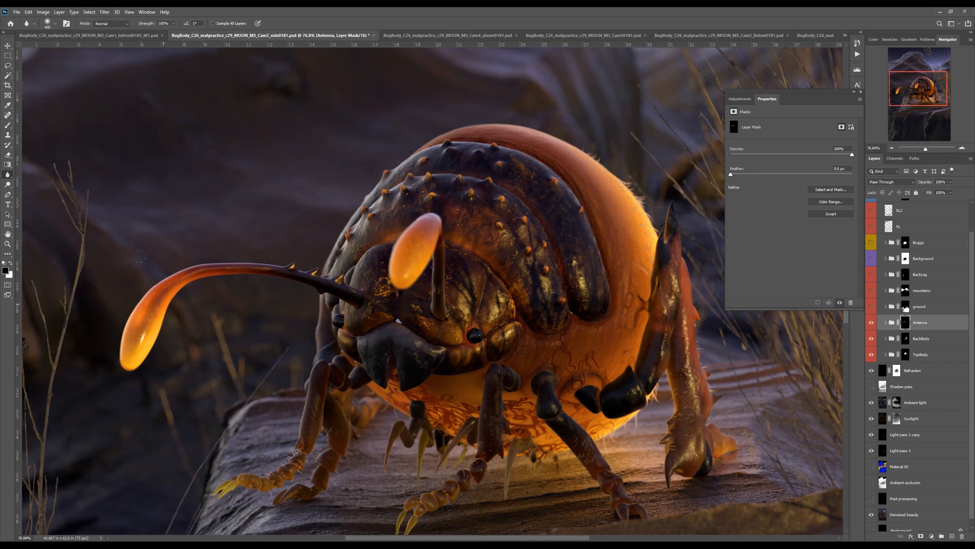
{"action": "key", "text": "ctrl+0"}
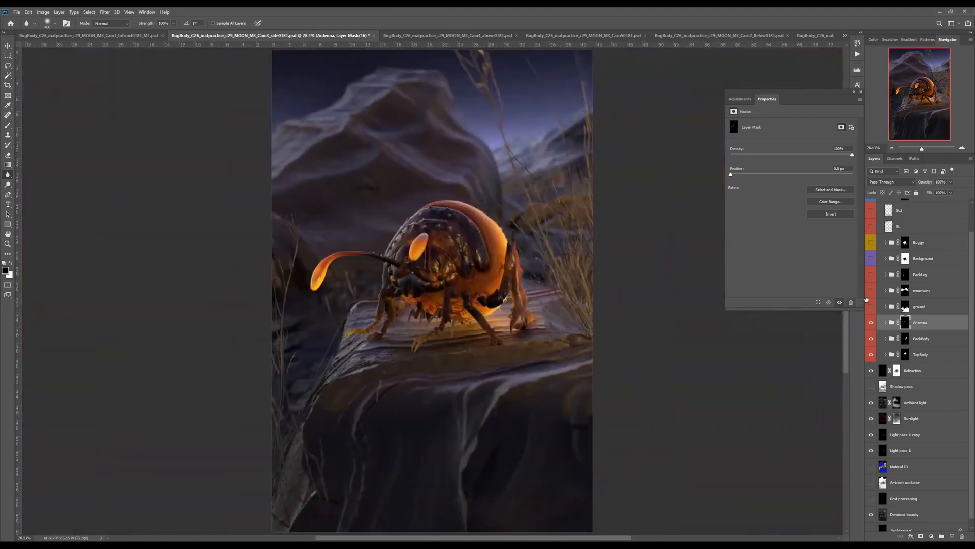
Step: Show the ground group, select the blue rock on Material ID, and subtract the upper mountain area with the Lasso
{"action": "left_click", "coordinate": [917, 310]}
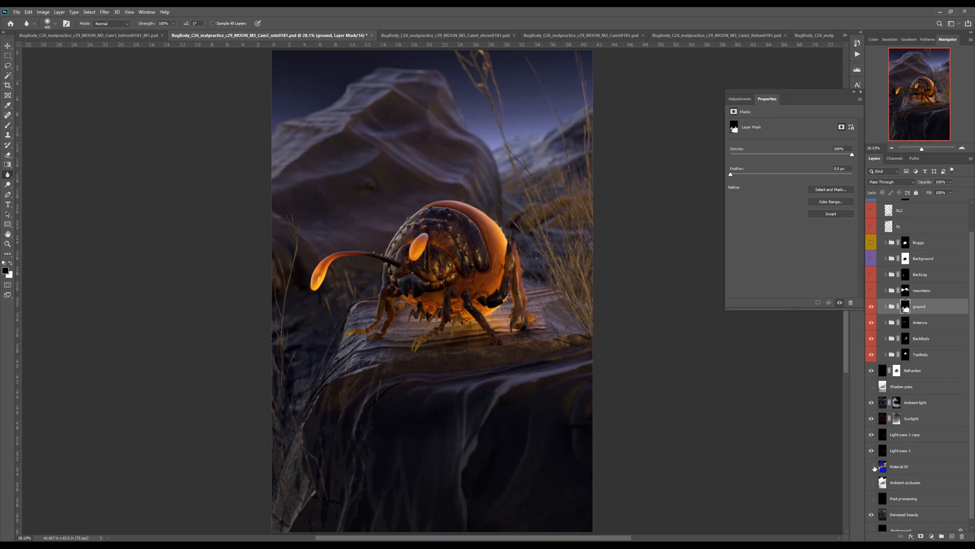
{"action": "left_click", "coordinate": [871, 466], "text": "alt"}
{"action": "left_click", "coordinate": [881, 469]}
{"action": "key", "text": "w"}
{"action": "left_click", "coordinate": [498, 409]}
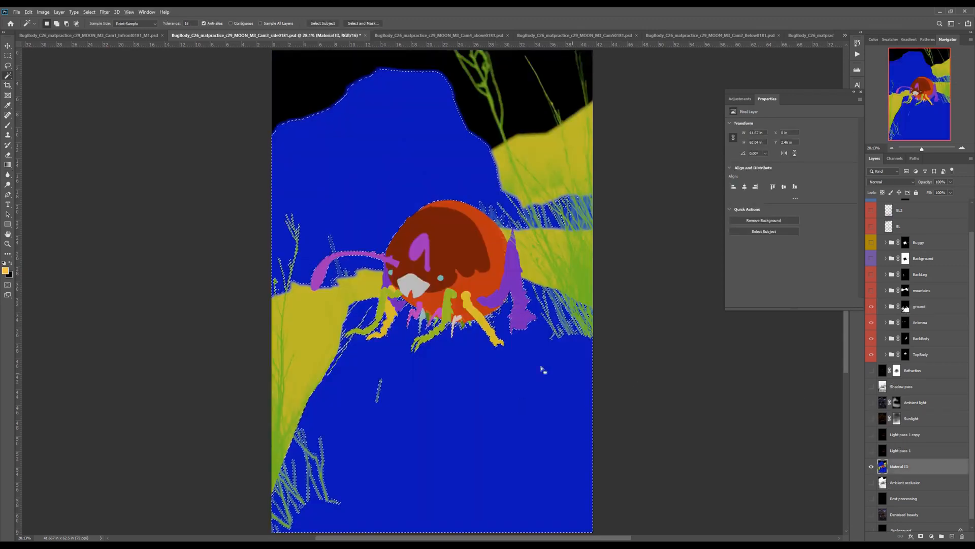
{"action": "key", "text": "l"}
{"action": "mouse_move", "coordinate": [610, 246]}
{"action": "left_mouse_down"}
{"action": "mouse_move", "coordinate": [483, 252]}
{"action": "mouse_move", "coordinate": [259, 288]}
{"action": "mouse_move", "coordinate": [234, 20]}
{"action": "mouse_move", "coordinate": [642, 233]}
{"action": "left_mouse_up"}
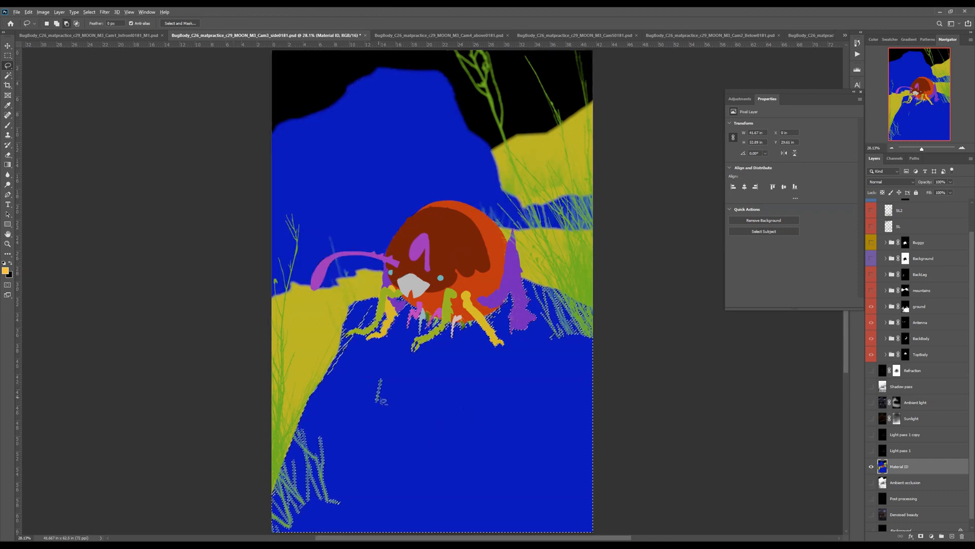
{"action": "left_click", "coordinate": [873, 468], "text": "alt"}
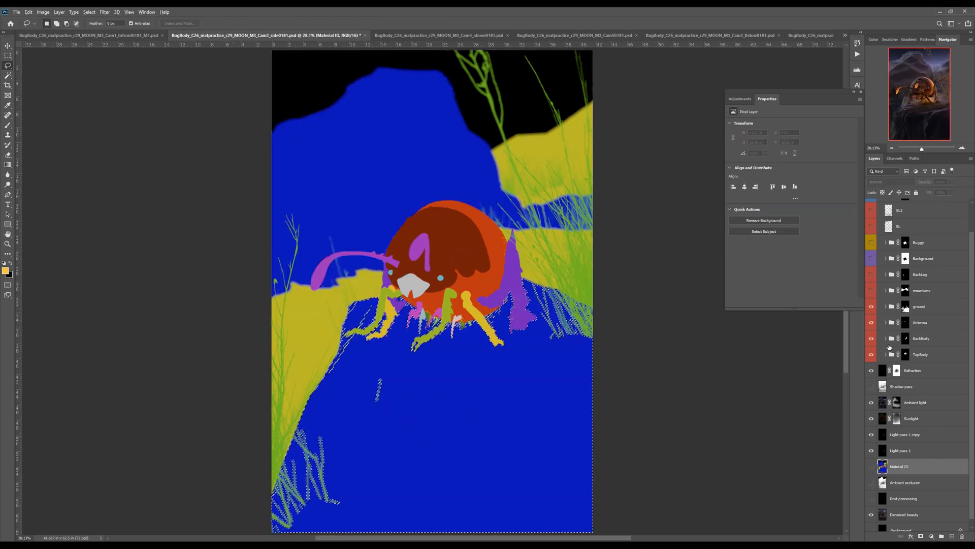
Step: Replace the ground group's old layer mask with one made from the foreground rock selection
{"action": "left_click", "coordinate": [905, 290]}
{"action": "right_click", "coordinate": [906, 308]}
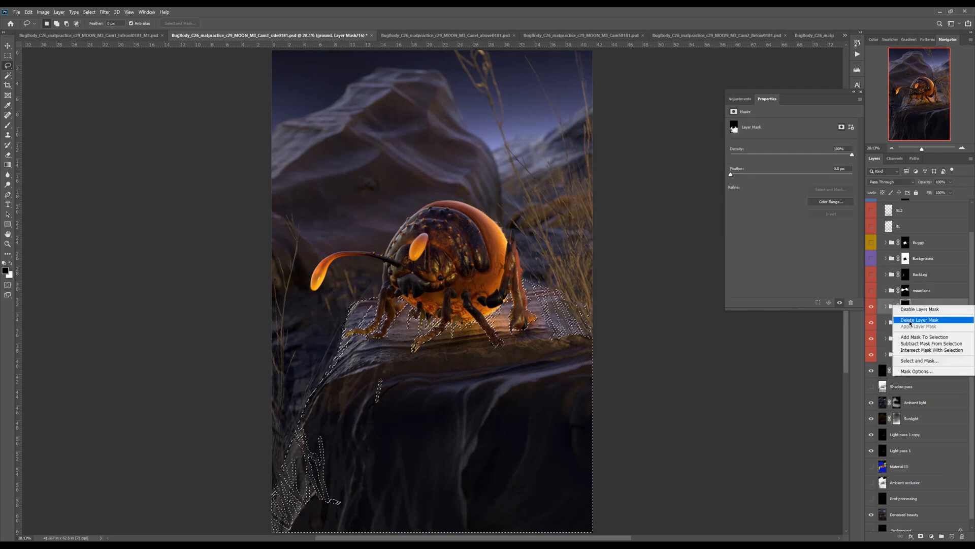
{"action": "left_click", "coordinate": [913, 320]}
{"action": "left_click", "coordinate": [921, 536]}
Step: Inspect the Curves 6 mask inside the ground group and repaint it with a large black brush at 50% opacity
{"action": "left_click", "coordinate": [886, 307]}
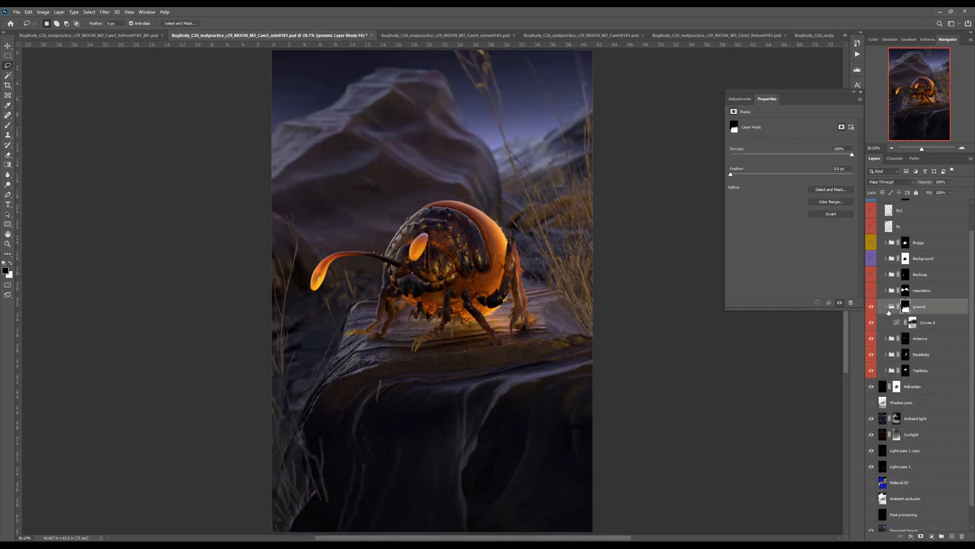
{"action": "left_click", "coordinate": [913, 324], "text": "shift"}
{"action": "left_click", "coordinate": [913, 323], "text": "shift"}
{"action": "left_click", "coordinate": [913, 324], "text": "alt"}
{"action": "left_click", "coordinate": [914, 324], "text": "alt"}
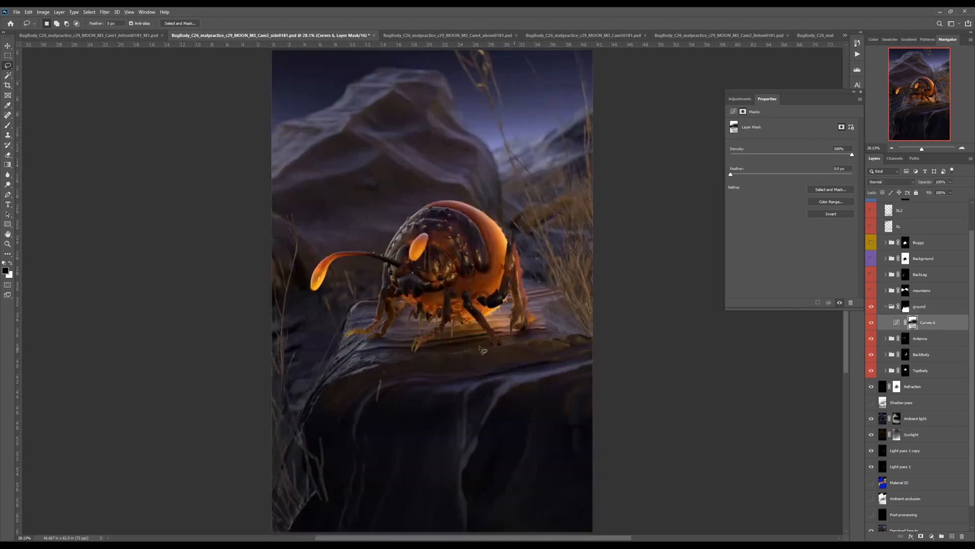
{"action": "key", "text": "b"}
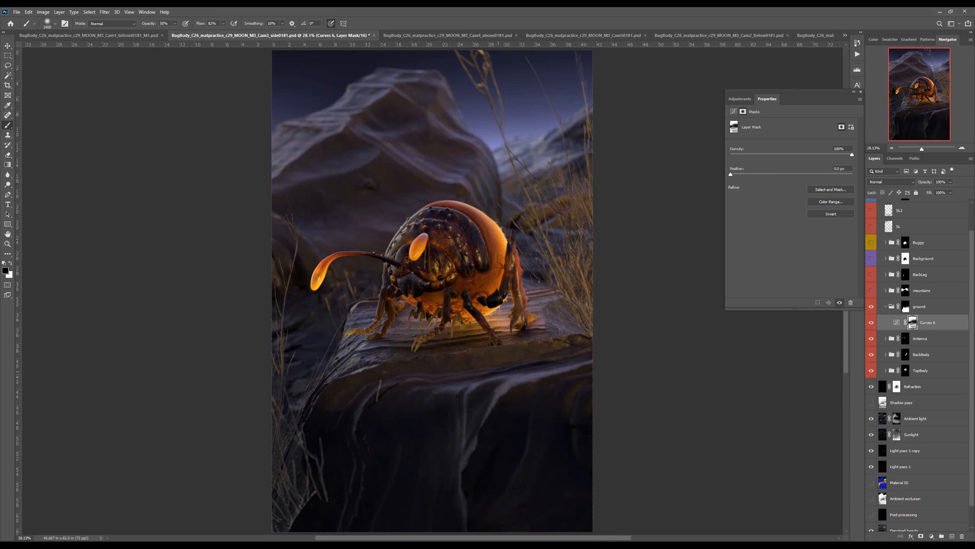
{"action": "key", "text": "ctrl+minus"}
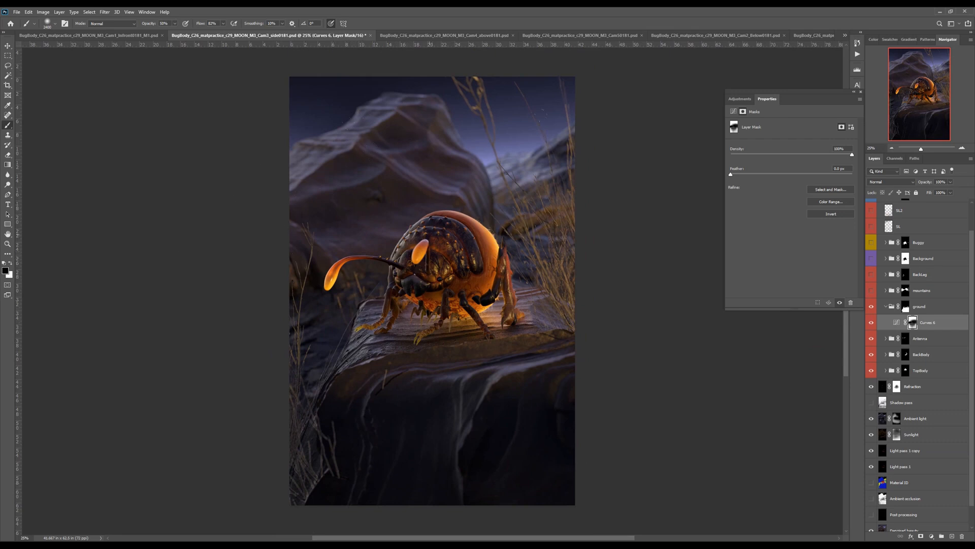
{"action": "left_click", "coordinate": [917, 308]}
{"action": "left_click", "coordinate": [885, 306]}
Step: Show the mountains group and delete its old layer mask
{"action": "left_click", "coordinate": [871, 290]}
{"action": "right_click", "coordinate": [905, 291]}
{"action": "left_click", "coordinate": [921, 304]}
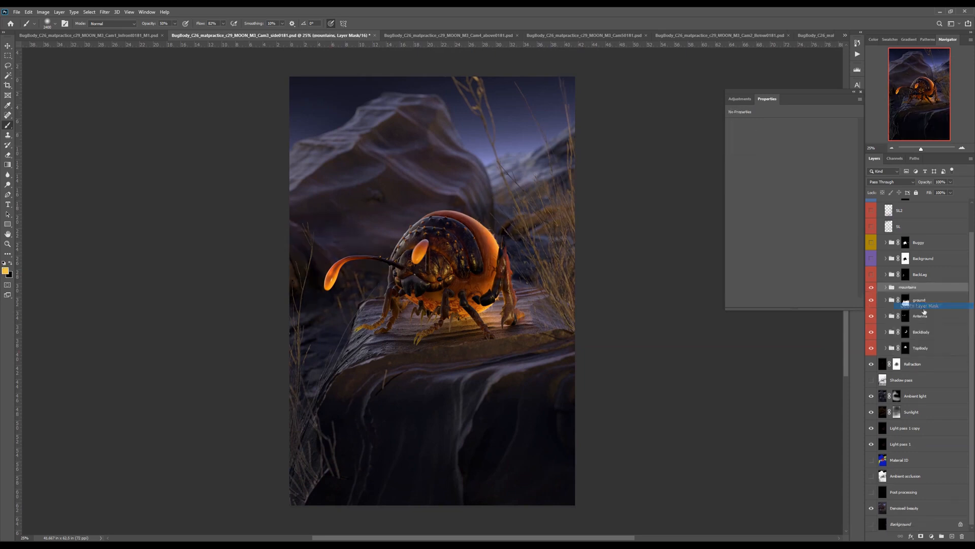
Step: Select the blue area on Material ID, subtract the foreground rock with the Lasso, and feather the remaining mountain selection
{"action": "left_click", "coordinate": [872, 460], "text": "alt"}
{"action": "left_click", "coordinate": [909, 459]}
{"action": "key", "text": "w"}
{"action": "left_click", "coordinate": [437, 206]}
{"action": "key", "text": "l"}
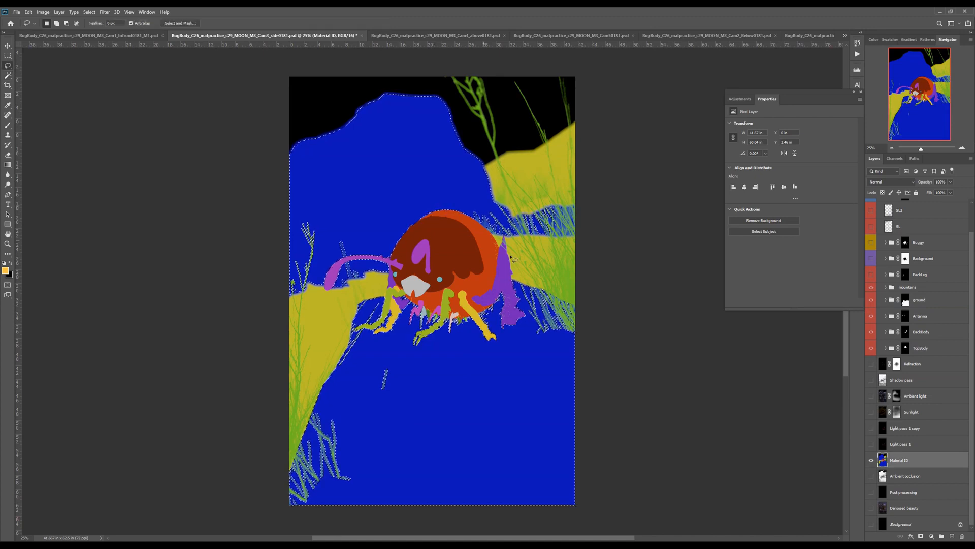
{"action": "mouse_move", "coordinate": [586, 264]}
{"action": "left_mouse_down"}
{"action": "mouse_move", "coordinate": [357, 283]}
{"action": "mouse_move", "coordinate": [240, 420]}
{"action": "mouse_move", "coordinate": [668, 329]}
{"action": "mouse_move", "coordinate": [660, 320]}
{"action": "left_mouse_up"}
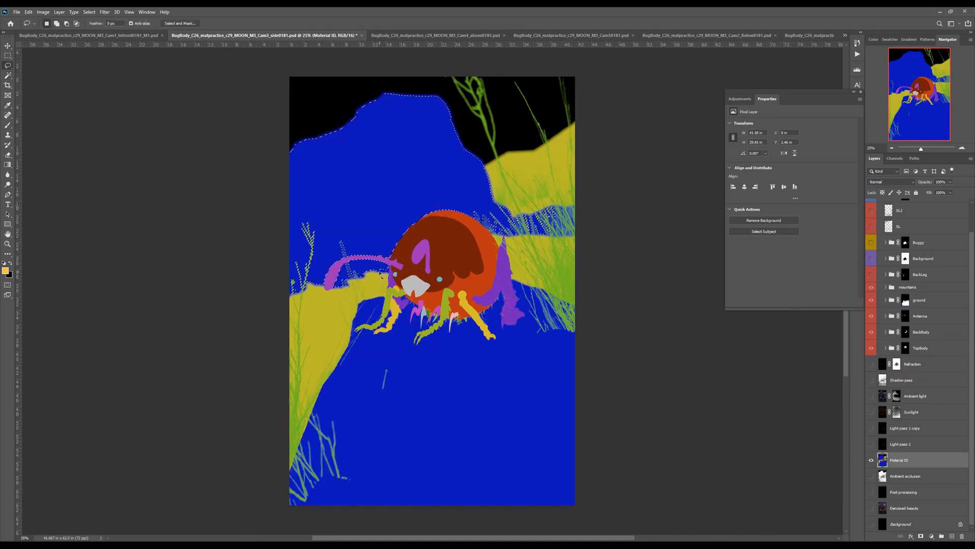
{"action": "key", "text": "shift+F6"}
{"action": "key", "text": "Return"}
{"action": "left_click", "coordinate": [871, 459], "text": "alt"}
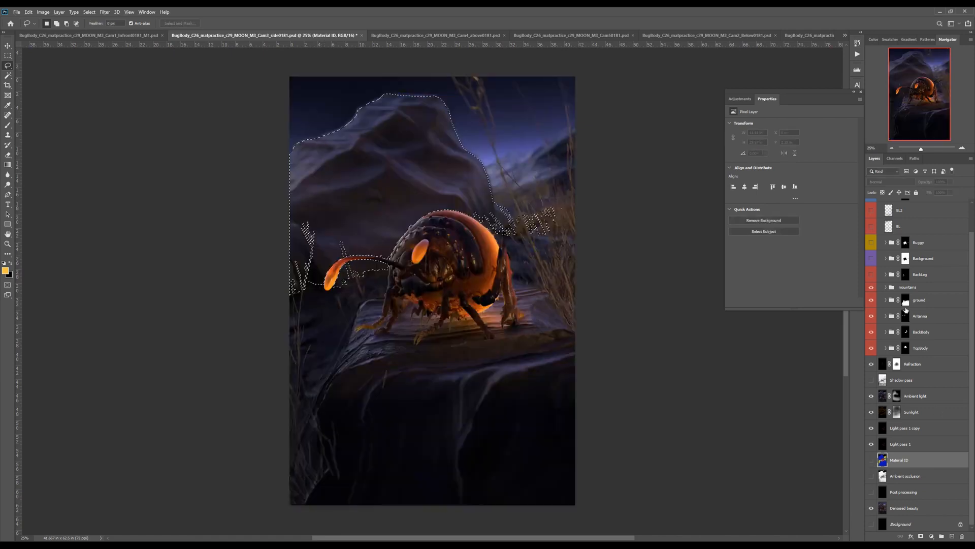
Step: Mask the mountains group with the selection and soften the mask edges with the Blur tool
{"action": "left_click", "coordinate": [910, 287]}
{"action": "left_click", "coordinate": [921, 536]}
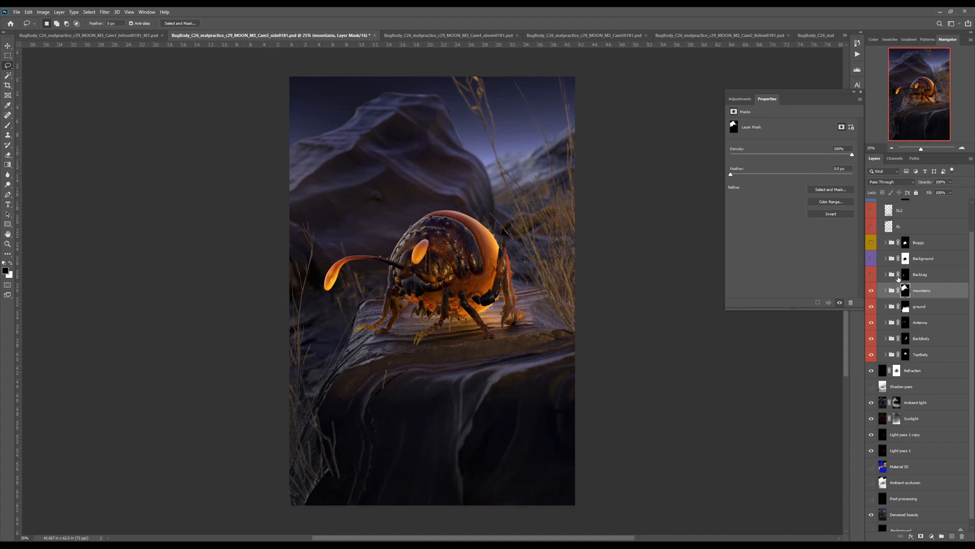
{"action": "left_click", "coordinate": [7, 174]}
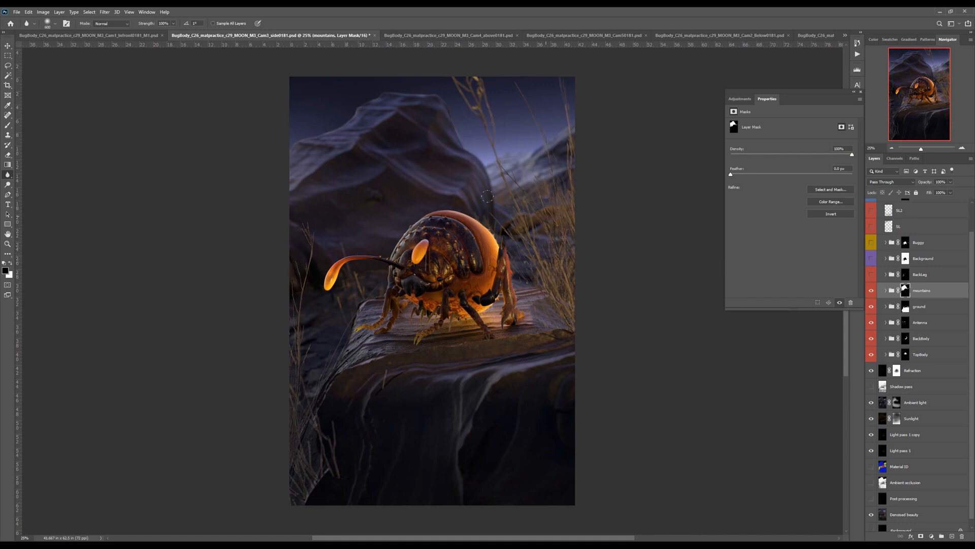
Step: Isolate the Material ID layer and select the purple back leg with the Magic Wand for the BackLeg group
{"action": "left_click", "coordinate": [930, 274]}
{"action": "left_click", "coordinate": [871, 466]}
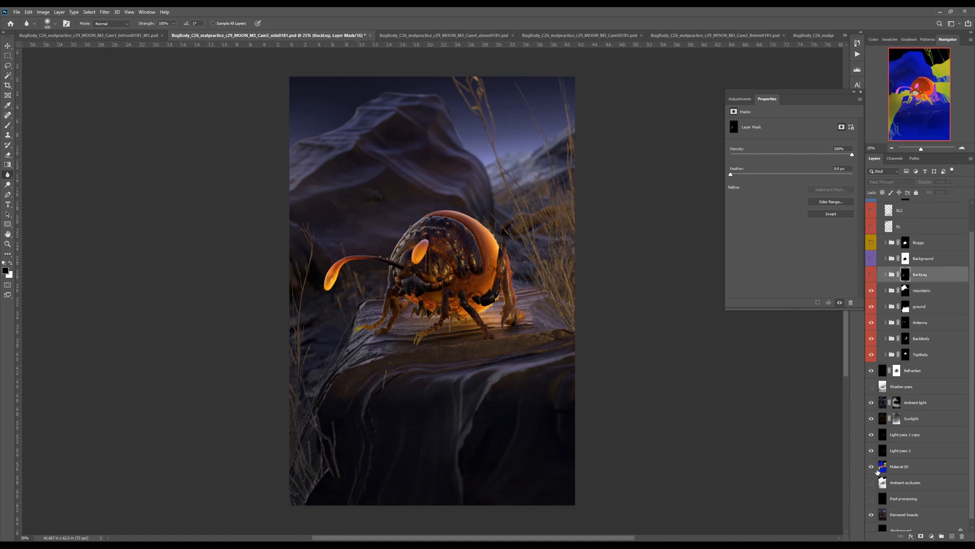
{"action": "left_click", "coordinate": [879, 467]}
{"action": "key", "text": "w"}
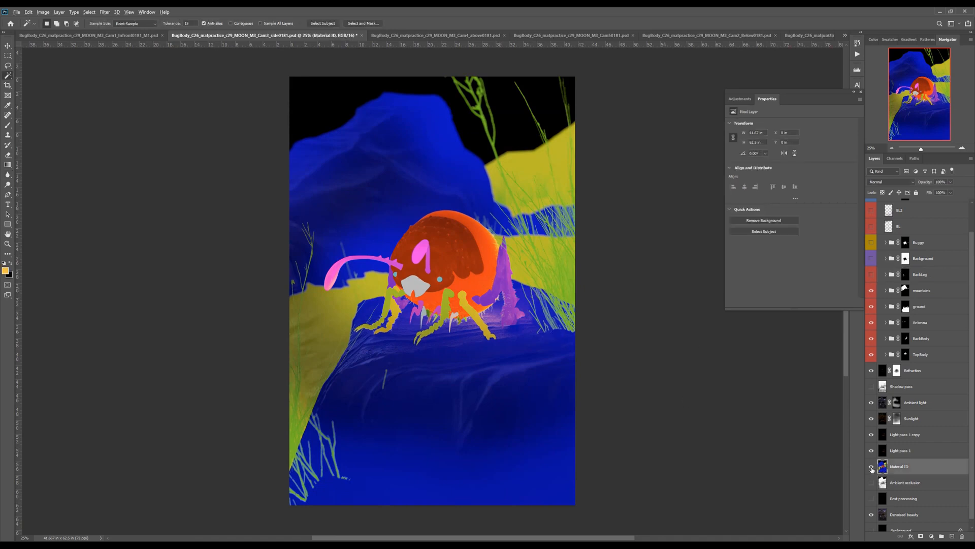
{"action": "left_click", "coordinate": [872, 468], "text": "alt"}
{"action": "left_click", "coordinate": [505, 301]}
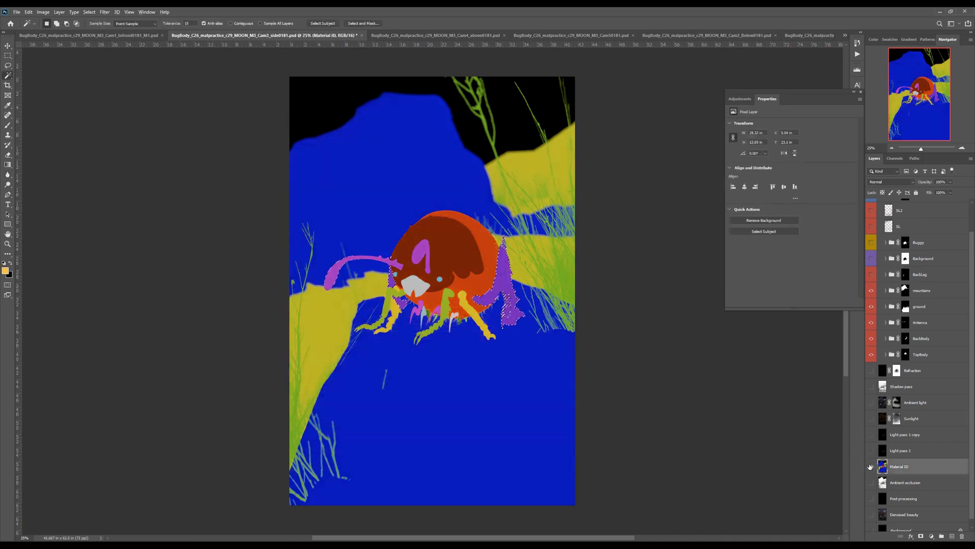
Step: Restore the hidden layers, subtract the purple parts near the bug's head from the back-leg selection with the Lasso, and hide Material ID
{"action": "left_click", "coordinate": [872, 466], "text": "alt"}
{"action": "key", "text": "l"}
{"action": "key", "text": "alt"}
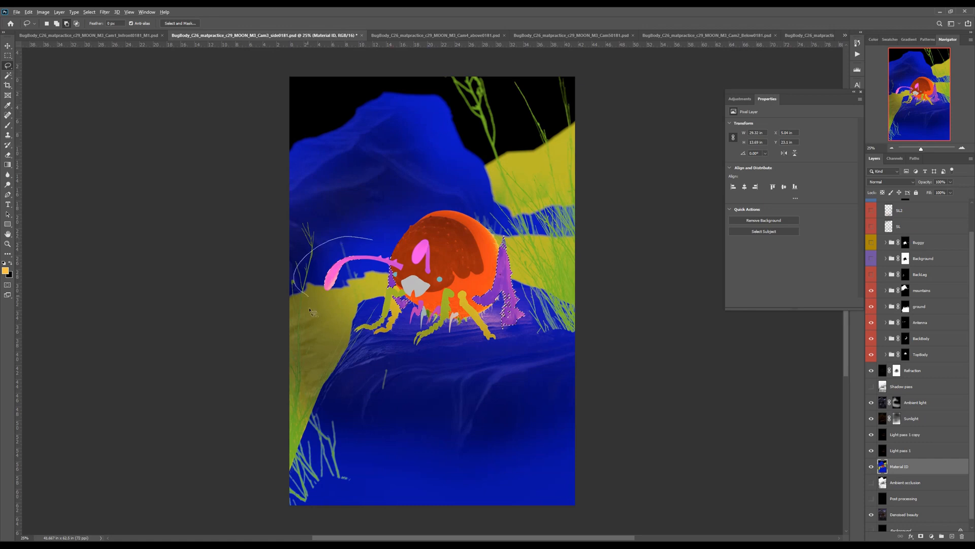
{"action": "left_click", "coordinate": [872, 466]}
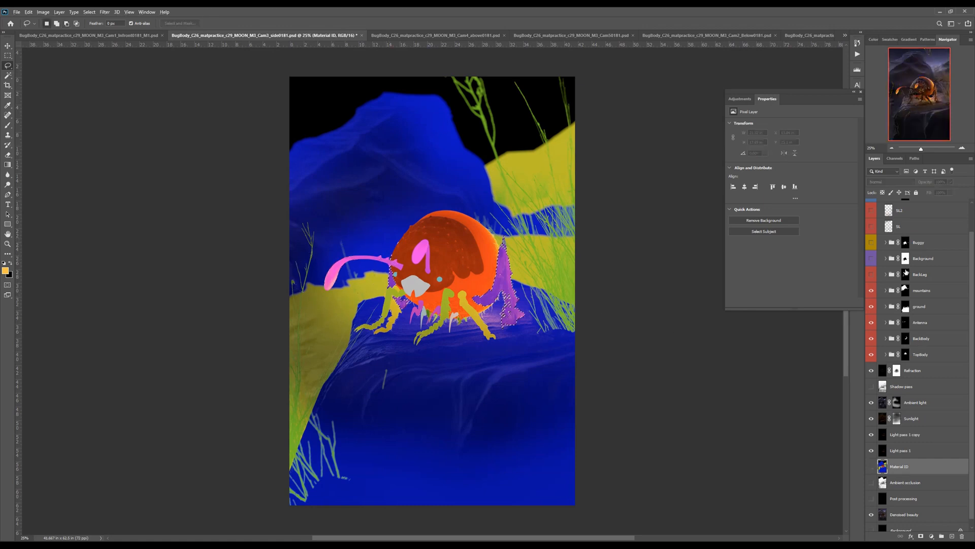
Step: Replace the BackLeg group's old layer mask with one made from the selection and show the group to compare it
{"action": "left_click", "coordinate": [906, 275]}
{"action": "right_click", "coordinate": [908, 276]}
{"action": "left_click", "coordinate": [922, 289]}
{"action": "left_click", "coordinate": [921, 536]}
{"action": "left_click", "coordinate": [874, 276]}
{"action": "left_click", "coordinate": [874, 276]}
{"action": "left_click", "coordinate": [873, 276]}
{"action": "left_click", "coordinate": [874, 276]}
Step: Load the TopBody mask as a selection and add the BackBody, Antenna and BackLeg masks to it
{"action": "left_click", "coordinate": [917, 262]}
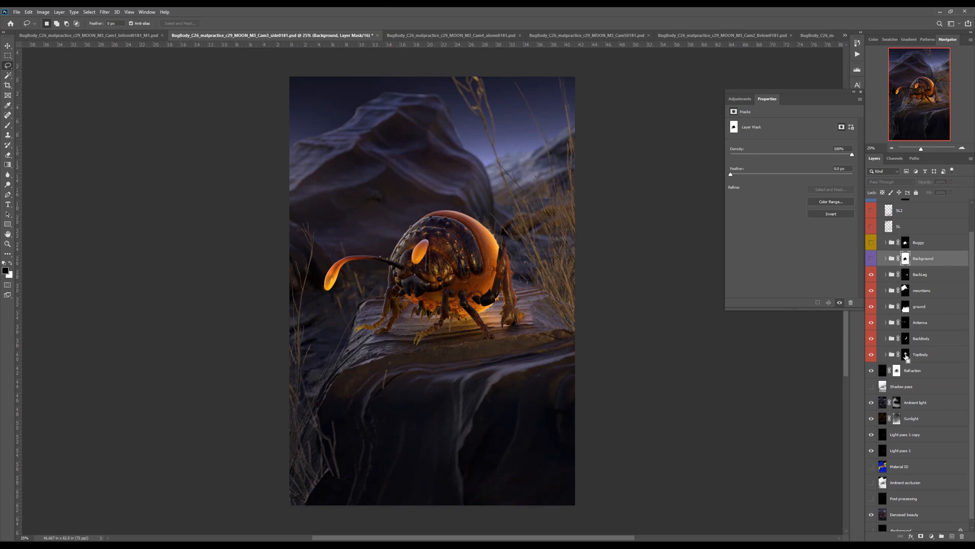
{"action": "left_click", "coordinate": [906, 338], "text": "ctrl"}
{"action": "right_click", "coordinate": [907, 339]}
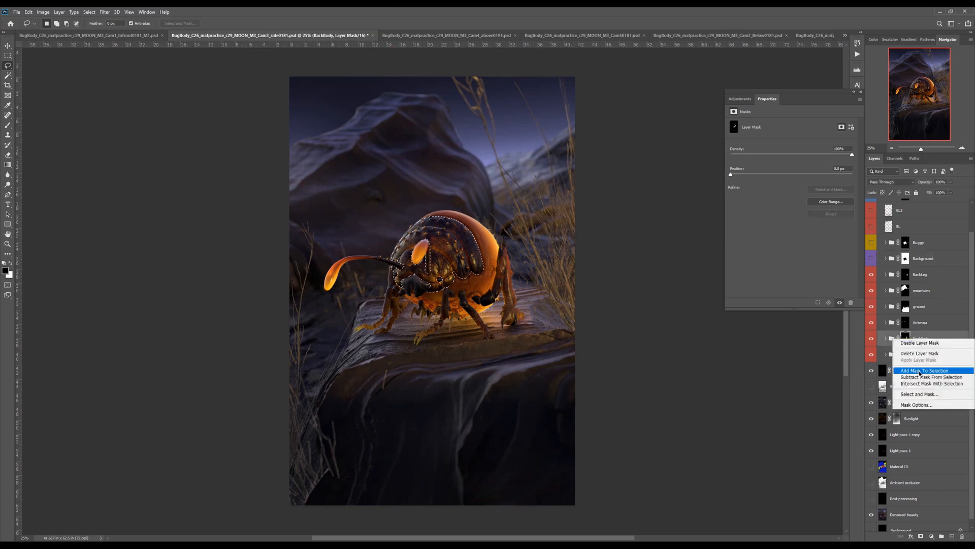
{"action": "left_click", "coordinate": [920, 372]}
{"action": "right_click", "coordinate": [905, 322]}
{"action": "left_click", "coordinate": [922, 358]}
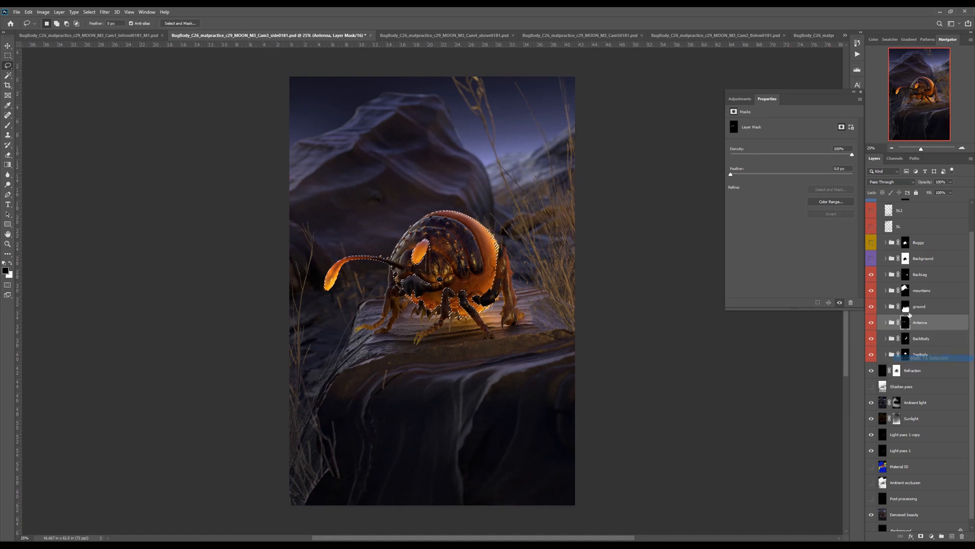
{"action": "right_click", "coordinate": [907, 278]}
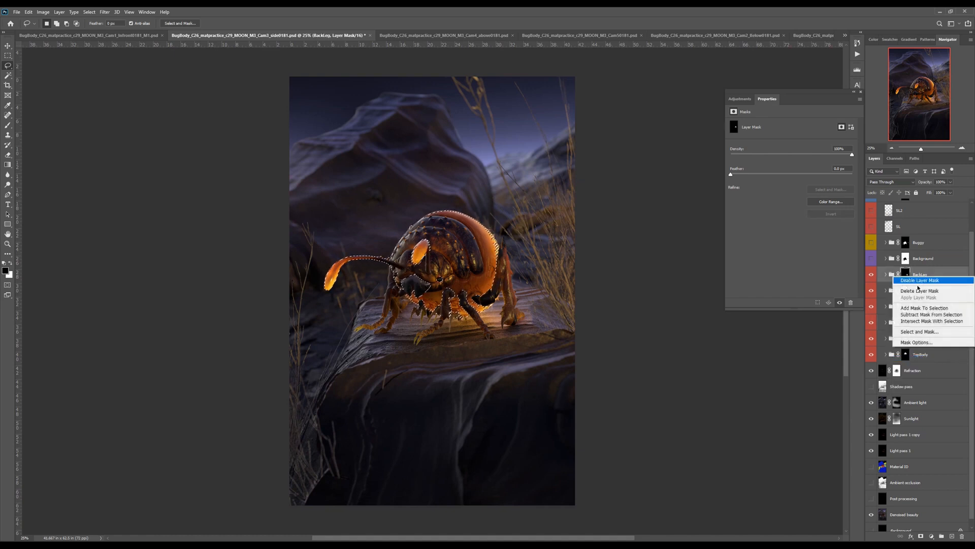
{"action": "left_click", "coordinate": [917, 307]}
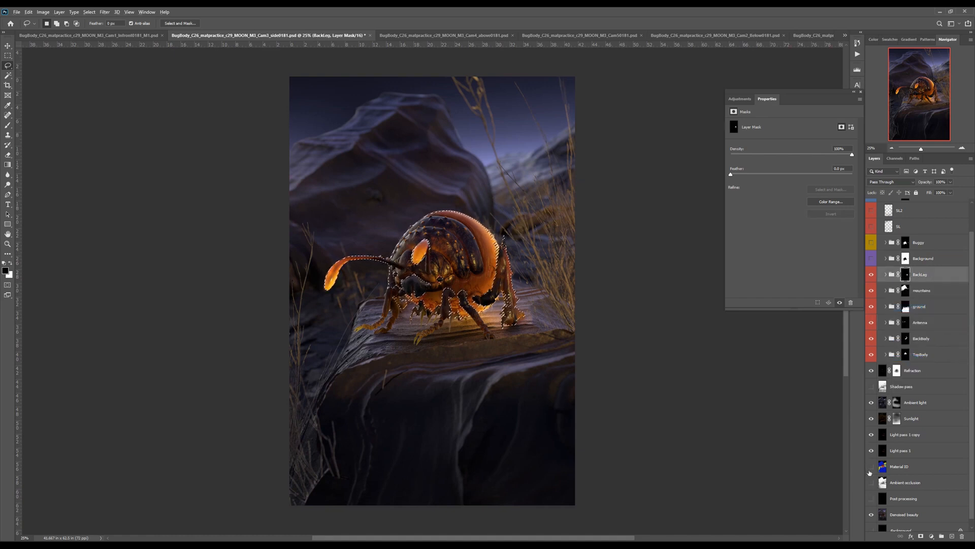
Step: Isolate Material ID, add the bug's remaining legs and details to the selection with the Magic Wand and Lasso, and hide Material ID again
{"action": "left_click", "coordinate": [872, 467], "text": "alt"}
{"action": "left_click", "coordinate": [901, 466]}
{"action": "key", "text": "w"}
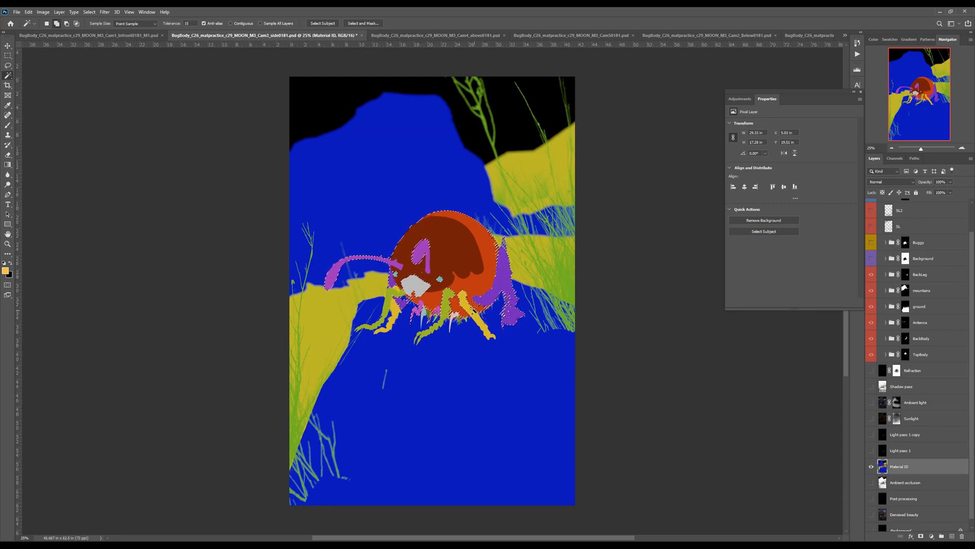
{"action": "key", "text": "l"}
{"action": "left_click_drag", "start_coordinate": [468, 292], "coordinate": [503, 292]}
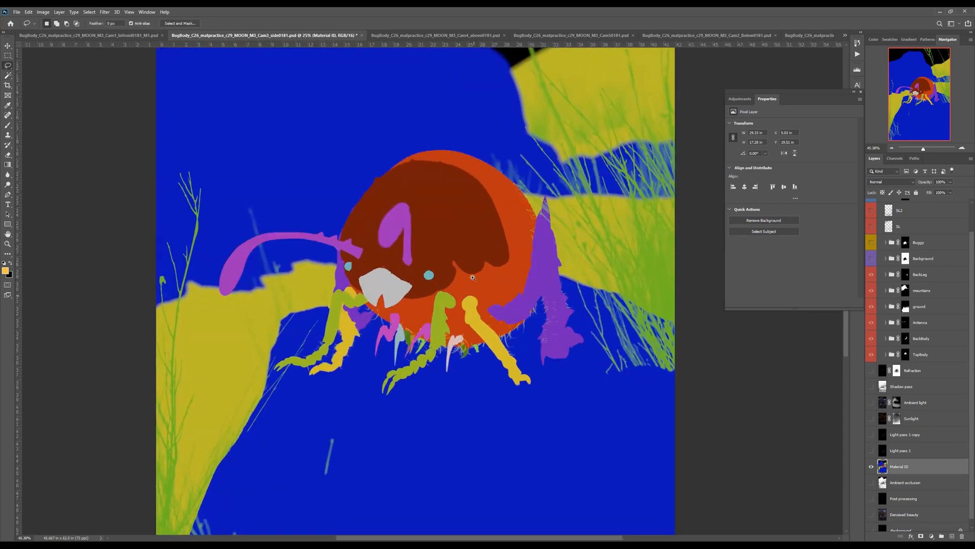
{"action": "key", "text": "ctrl+minus"}
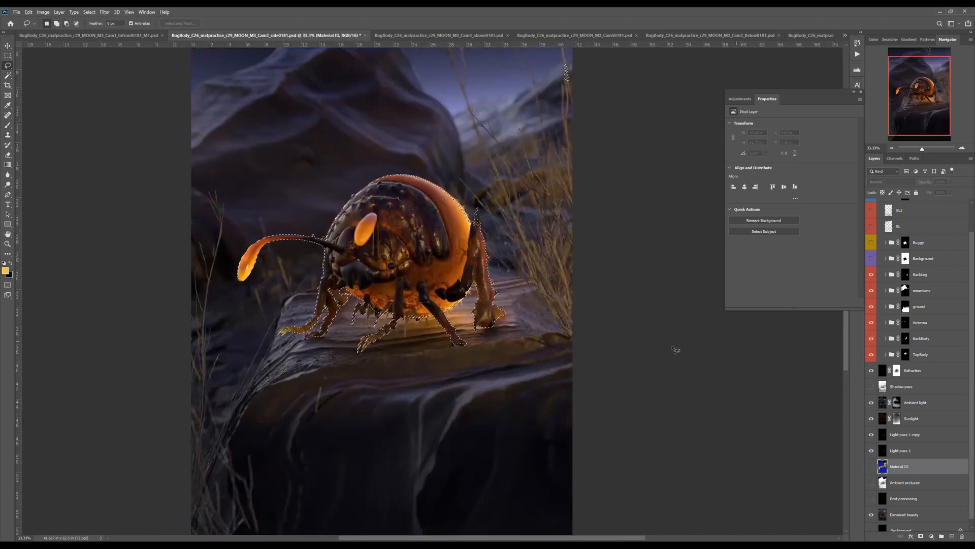
Step: Show the Buggy group, mask it with the full bug selection, clean the stray patch at the mask's upper right, and expand the group
{"action": "left_click", "coordinate": [872, 244]}
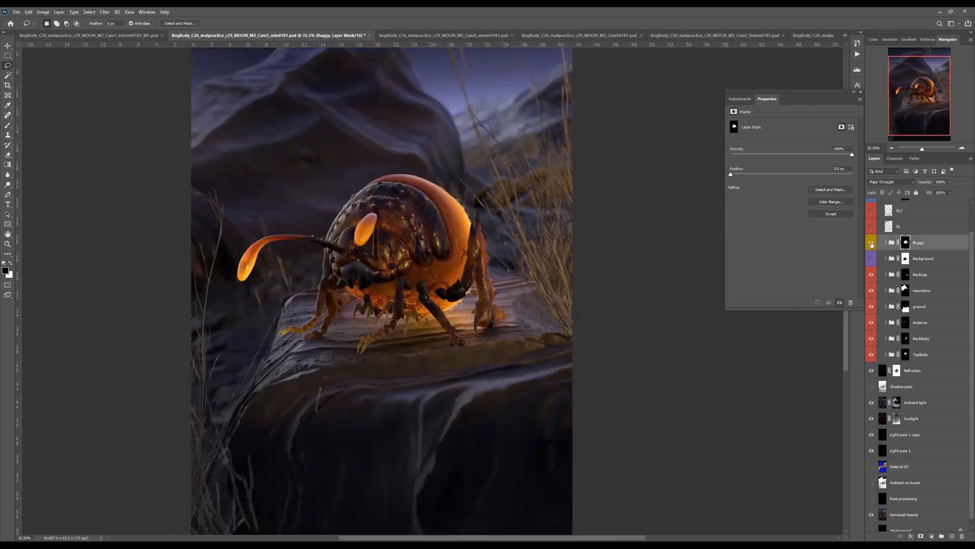
{"action": "left_click", "coordinate": [906, 243], "text": "alt"}
{"action": "left_click", "coordinate": [905, 244], "text": "alt"}
{"action": "left_click_drag", "start_coordinate": [587, 82], "coordinate": [591, 83]}
{"action": "key", "text": "x"}
{"action": "key", "text": "ctrl+d"}
{"action": "key", "text": "ctrl+minus"}
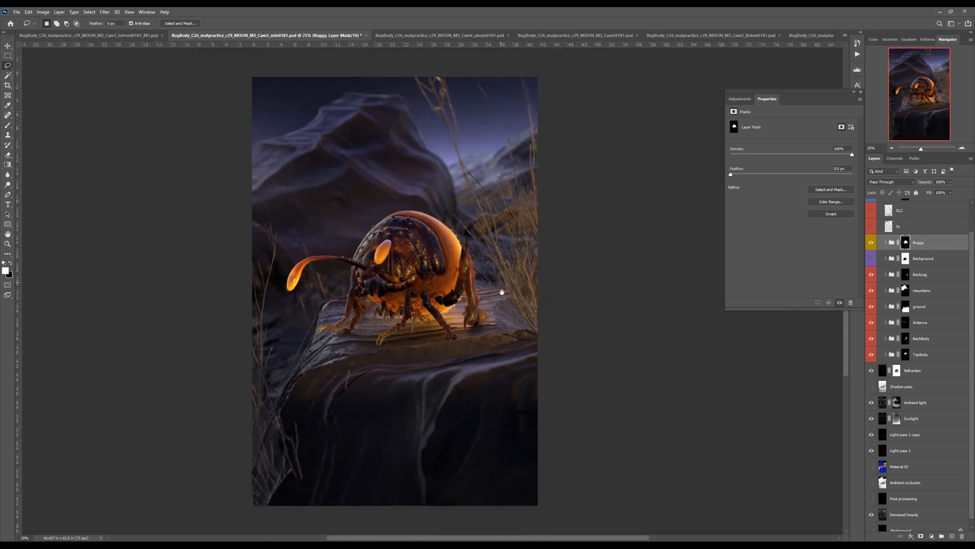
{"action": "left_click", "coordinate": [872, 246]}
{"action": "left_click", "coordinate": [887, 246]}
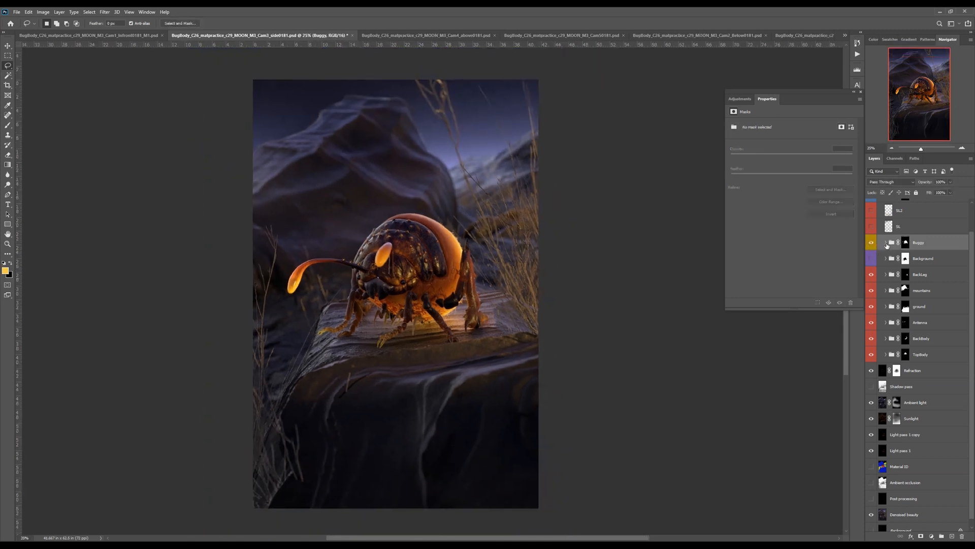
{"action": "left_click", "coordinate": [886, 243]}
Step: Show the Background group and replace its old mask with the inverted Buggy silhouette
{"action": "left_click", "coordinate": [933, 261]}
{"action": "left_click", "coordinate": [913, 259]}
{"action": "left_click", "coordinate": [906, 278]}
{"action": "left_click", "coordinate": [871, 275]}
{"action": "left_click", "coordinate": [905, 278], "text": "ctrl"}
{"action": "right_click", "coordinate": [905, 279]}
{"action": "left_click", "coordinate": [913, 291]}
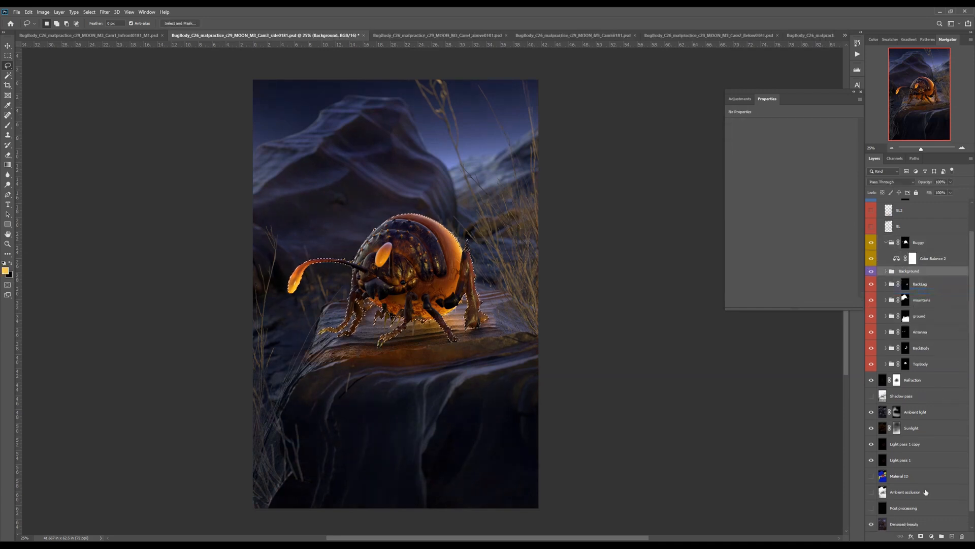
{"action": "left_click", "coordinate": [921, 536]}
{"action": "key", "text": "ctrl+i"}
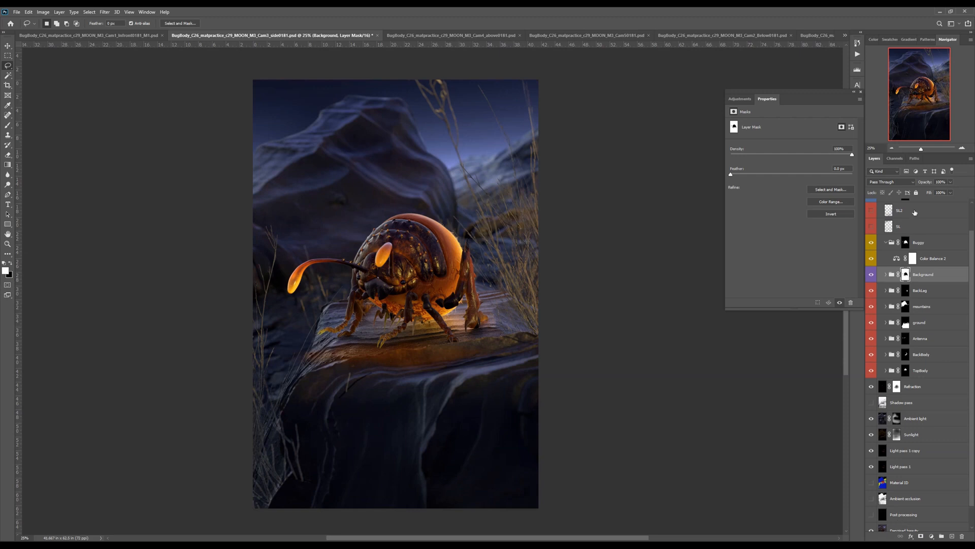
Step: Compare the Background group on and off, expand it, and move its glow layer to sit beneath the bug
{"action": "left_click", "coordinate": [886, 244]}
{"action": "left_click", "coordinate": [871, 261]}
{"action": "left_click", "coordinate": [871, 263]}
{"action": "left_click", "coordinate": [871, 262]}
{"action": "left_click", "coordinate": [872, 261]}
{"action": "left_click", "coordinate": [886, 259]}
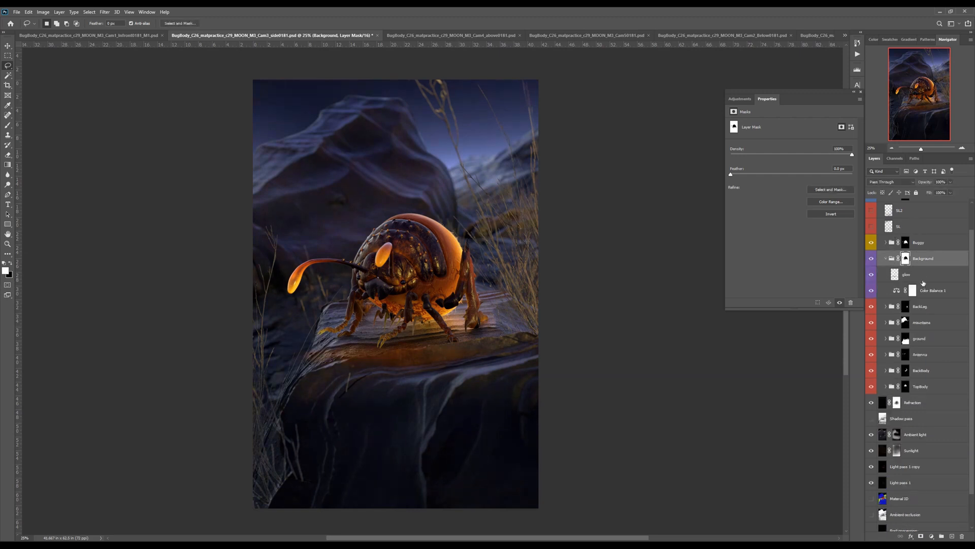
{"action": "left_click", "coordinate": [911, 275]}
{"action": "key", "text": "v"}
{"action": "mouse_move", "coordinate": [440, 348]}
{"action": "left_mouse_down"}
{"action": "mouse_move", "coordinate": [461, 330]}
{"action": "mouse_move", "coordinate": [434, 336]}
{"action": "mouse_move", "coordinate": [427, 359]}
{"action": "left_mouse_up"}
Step: Touch up the glow layer on the rock under the bug with sampled orange tones, using the Brush and Eraser
{"action": "key", "text": "b"}
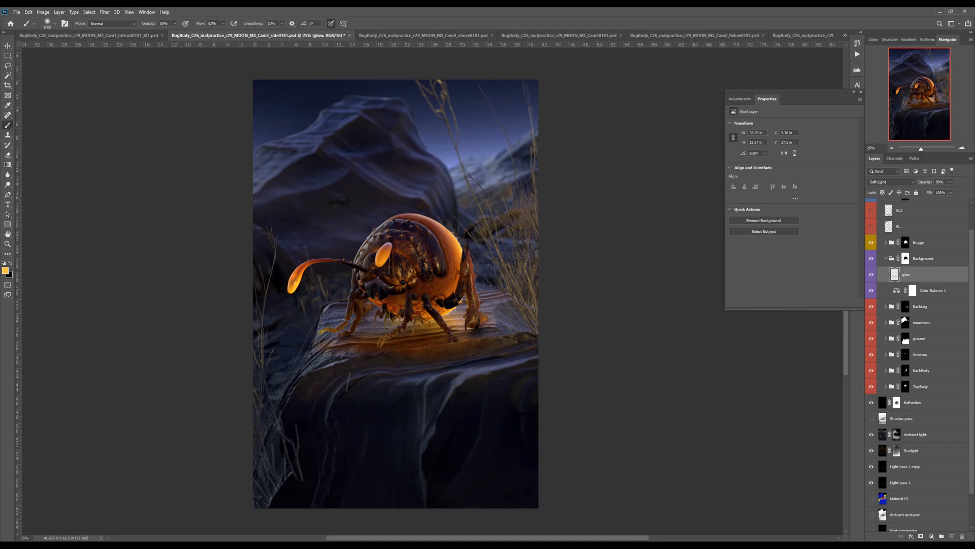
{"action": "left_click", "coordinate": [377, 317], "text": "alt"}
{"action": "left_click", "coordinate": [380, 298], "text": "alt"}
{"action": "left_click_drag", "start_coordinate": [430, 333], "coordinate": [468, 335]}
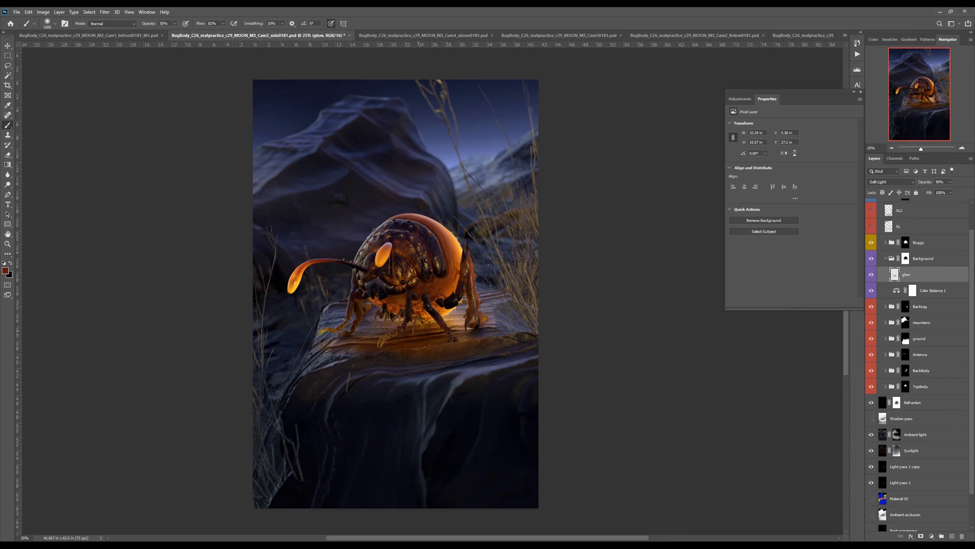
{"action": "left_click", "coordinate": [419, 329], "text": "alt"}
{"action": "key", "text": "e"}
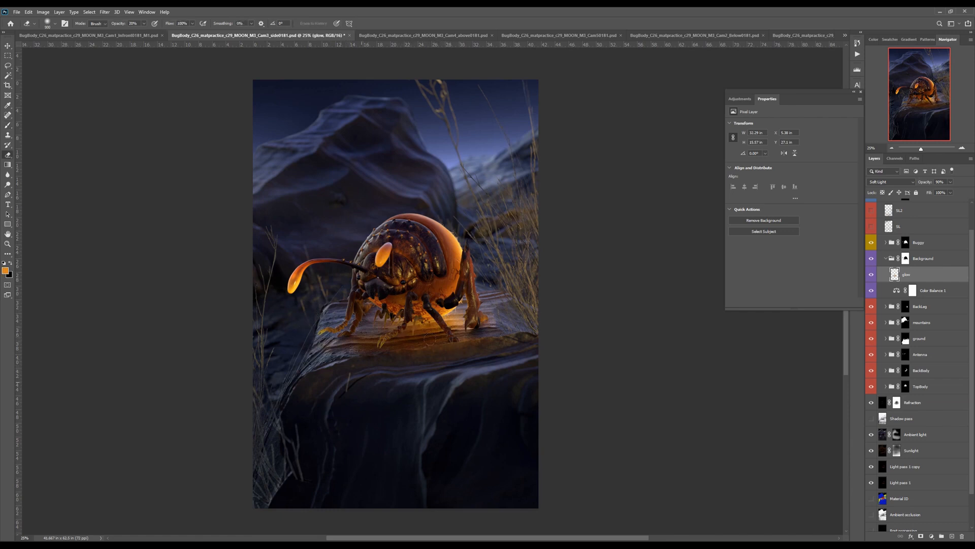
{"action": "mouse_move", "coordinate": [871, 278]}
{"action": "left_mouse_down"}
{"action": "mouse_move", "coordinate": [871, 290]}
{"action": "mouse_move", "coordinate": [872, 275]}
{"action": "left_mouse_up"}
Step: Collapse the Background group, show the SL soft-light layer, and compare the image with and without it
{"action": "left_click", "coordinate": [885, 258]}
{"action": "left_click", "coordinate": [902, 227]}
{"action": "left_click", "coordinate": [872, 227]}
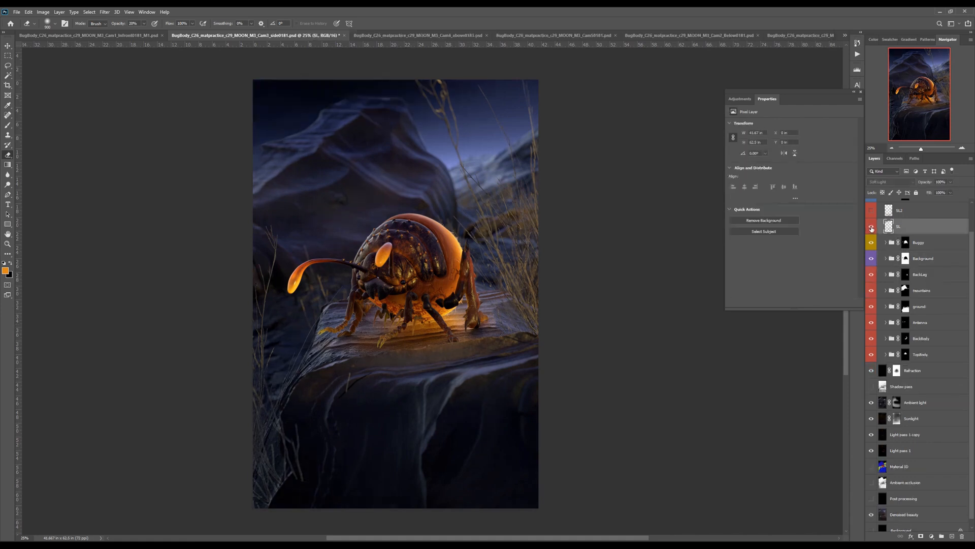
{"action": "left_click_drag", "start_coordinate": [442, 298], "coordinate": [441, 307]}
{"action": "left_click", "coordinate": [872, 227]}
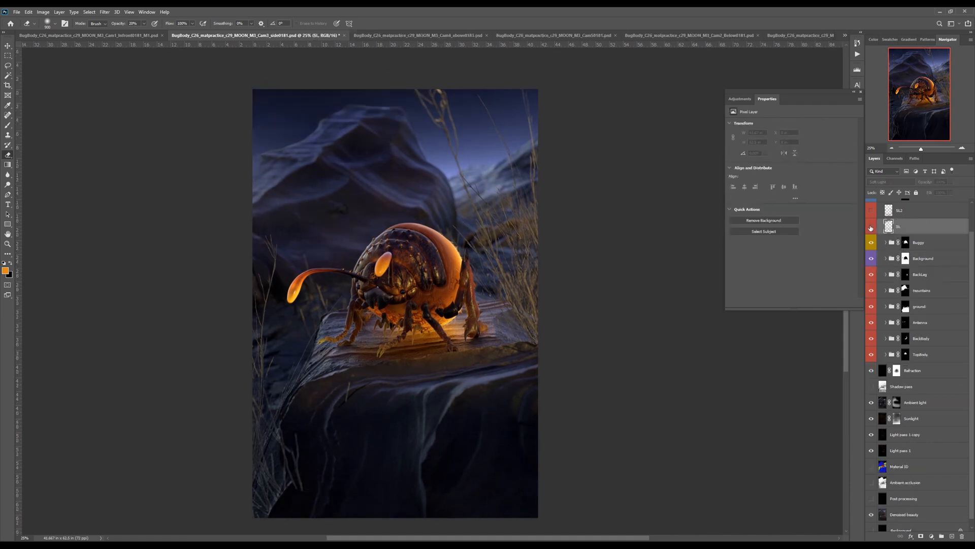
{"action": "left_click", "coordinate": [871, 226]}
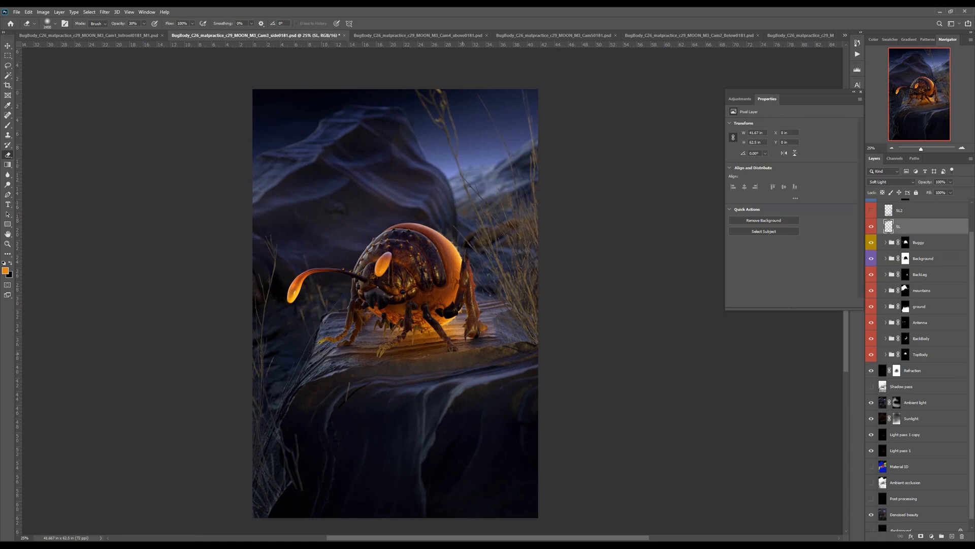
{"action": "scroll", "coordinate": [972, 252], "scroll_direction": "up", "scroll_amount": 1}
Step: Show the SL2 soft-light layer and touch up its lighting with the Brush and Eraser
{"action": "left_click", "coordinate": [901, 242]}
{"action": "left_click", "coordinate": [872, 241]}
{"action": "key", "text": "b"}
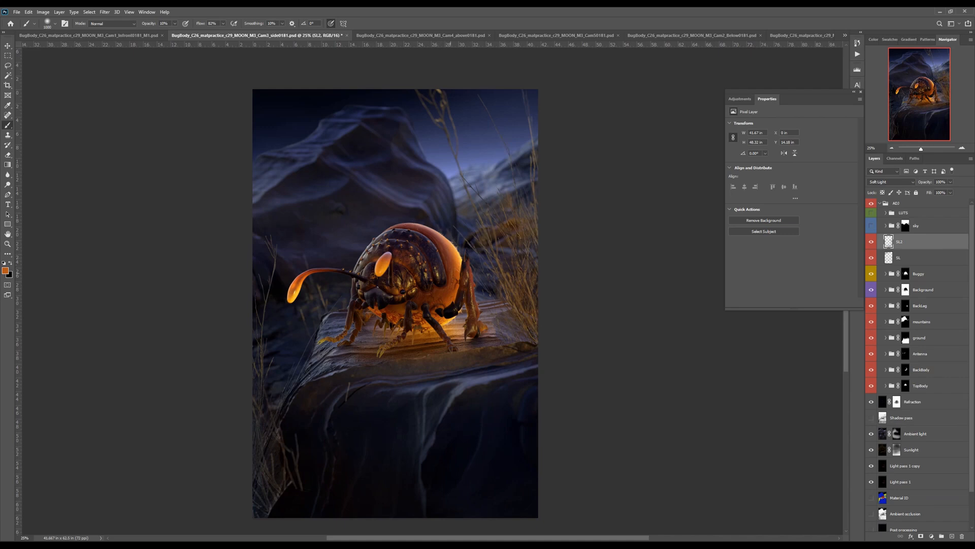
{"action": "key", "text": "e"}
Step: Examine the mountains, Buggy, Background and ground masks around the grass in the image's lower-left corner
{"action": "mouse_move", "coordinate": [310, 432]}
{"action": "left_mouse_down"}
{"action": "mouse_move", "coordinate": [365, 421]}
{"action": "mouse_move", "coordinate": [385, 370]}
{"action": "mouse_move", "coordinate": [355, 381]}
{"action": "left_mouse_up"}
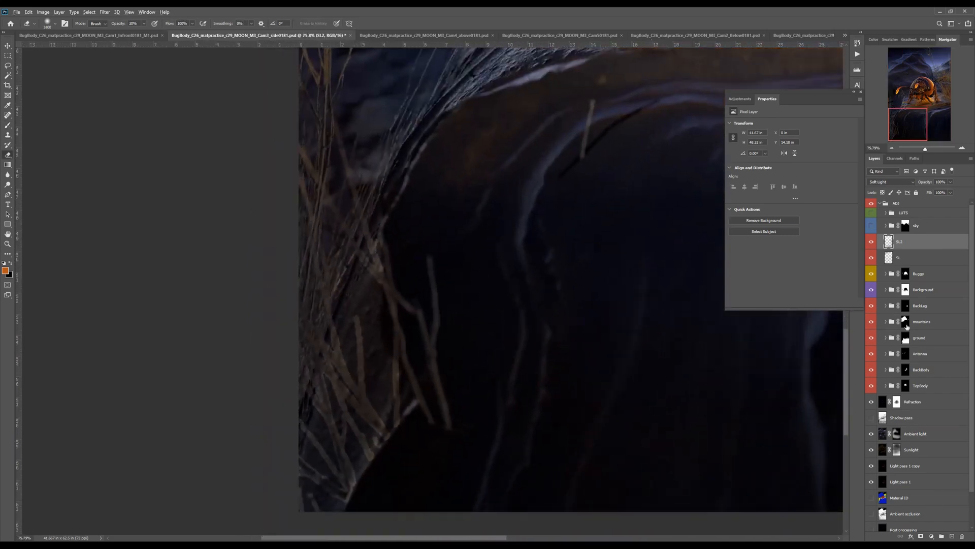
{"action": "left_click", "coordinate": [905, 325], "text": "alt"}
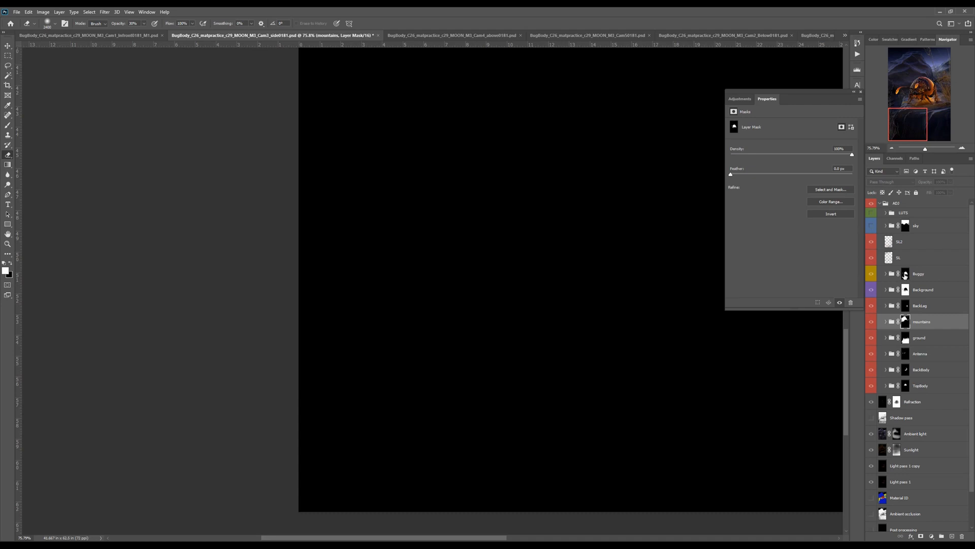
{"action": "left_click", "coordinate": [905, 276]}
{"action": "left_click", "coordinate": [906, 290], "text": "alt"}
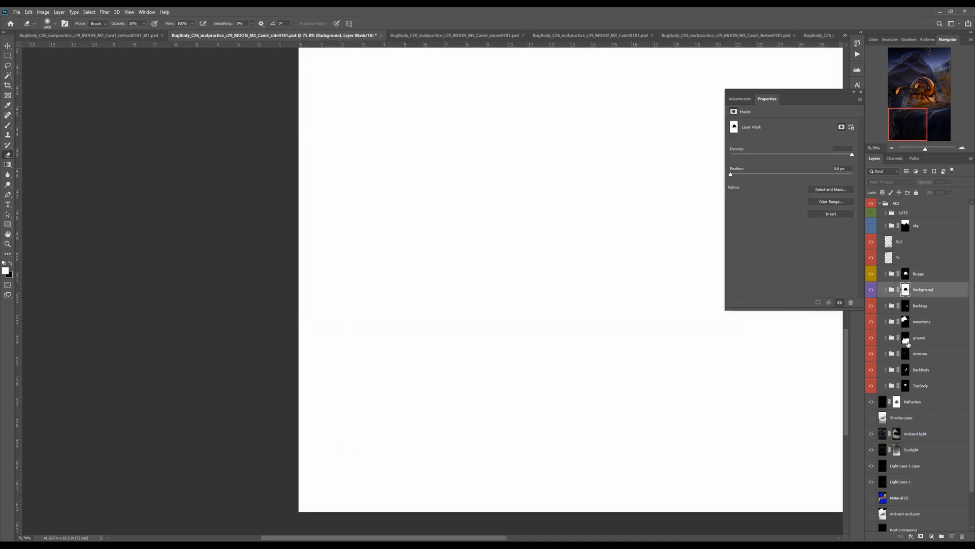
{"action": "left_click", "coordinate": [907, 341]}
{"action": "left_click", "coordinate": [907, 341], "text": "alt"}
{"action": "left_click", "coordinate": [906, 341], "text": "alt"}
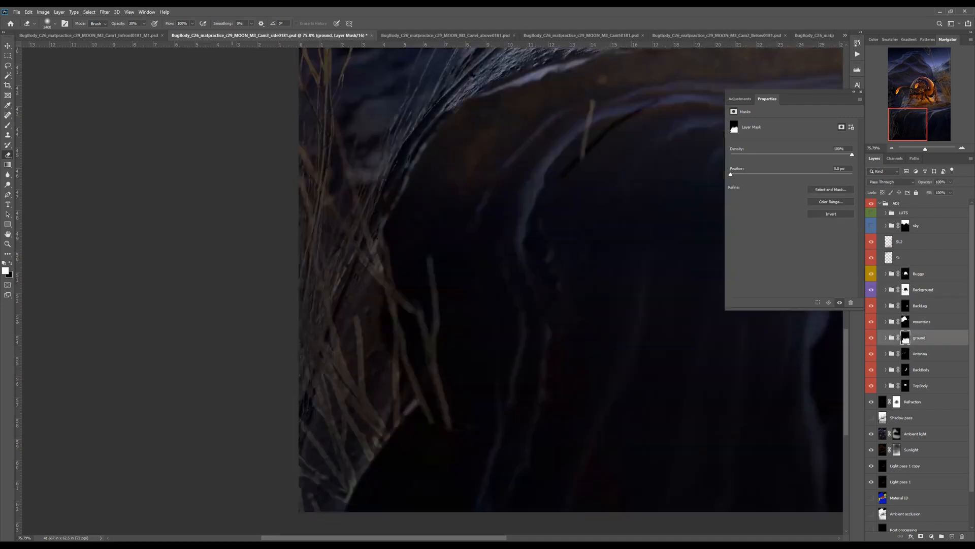
Step: Lasso the grassy lower-left edge of the rock on the ground mask and feather the selection
{"action": "key", "text": "ctrl+minus"}
{"action": "key", "text": "ctrl+minus"}
{"action": "key", "text": "ctrl+minus"}
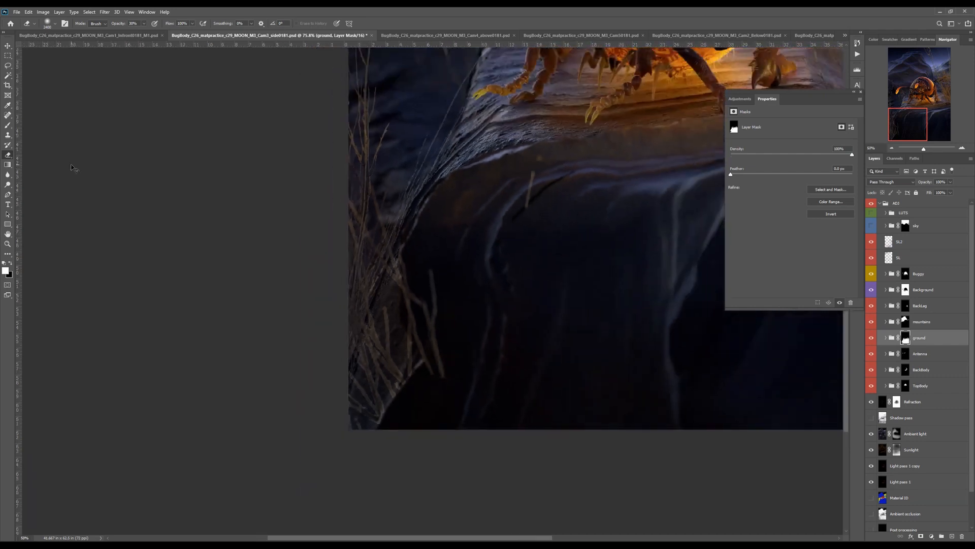
{"action": "left_click_drag", "start_coordinate": [453, 266], "coordinate": [458, 306]}
{"action": "key", "text": "l"}
{"action": "mouse_move", "coordinate": [523, 251]}
{"action": "left_mouse_down"}
{"action": "mouse_move", "coordinate": [508, 226]}
{"action": "mouse_move", "coordinate": [400, 196]}
{"action": "mouse_move", "coordinate": [528, 358]}
{"action": "mouse_move", "coordinate": [527, 257]}
{"action": "mouse_move", "coordinate": [483, 272]}
{"action": "left_mouse_up"}
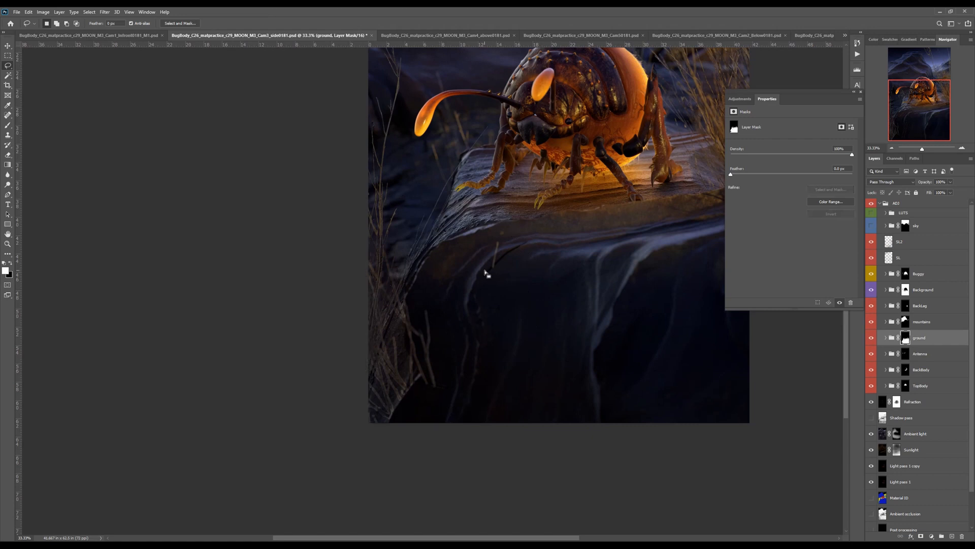
{"action": "key", "text": "shift+F6"}
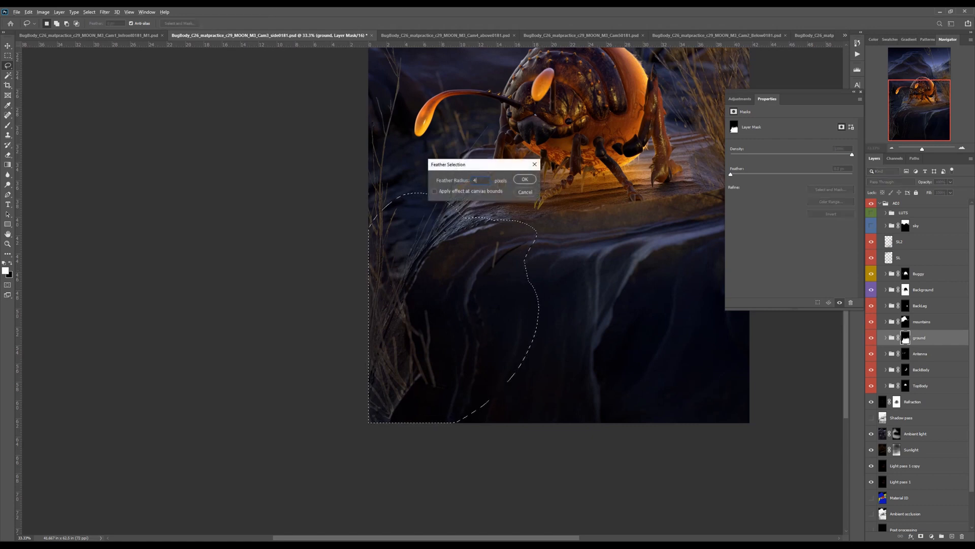
{"action": "key", "text": "Return"}
Step: Soften the ground mask inside the selection with a Gaussian Blur and clear the selection
{"action": "left_click", "coordinate": [90, 12]}
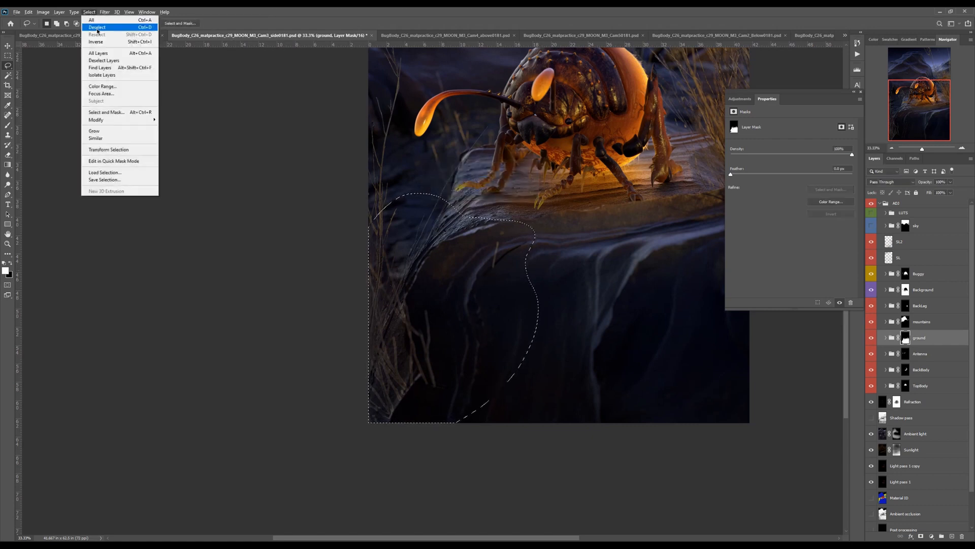
{"action": "mouse_move", "coordinate": [104, 12]}
{"action": "mouse_move", "coordinate": [181, 98]}
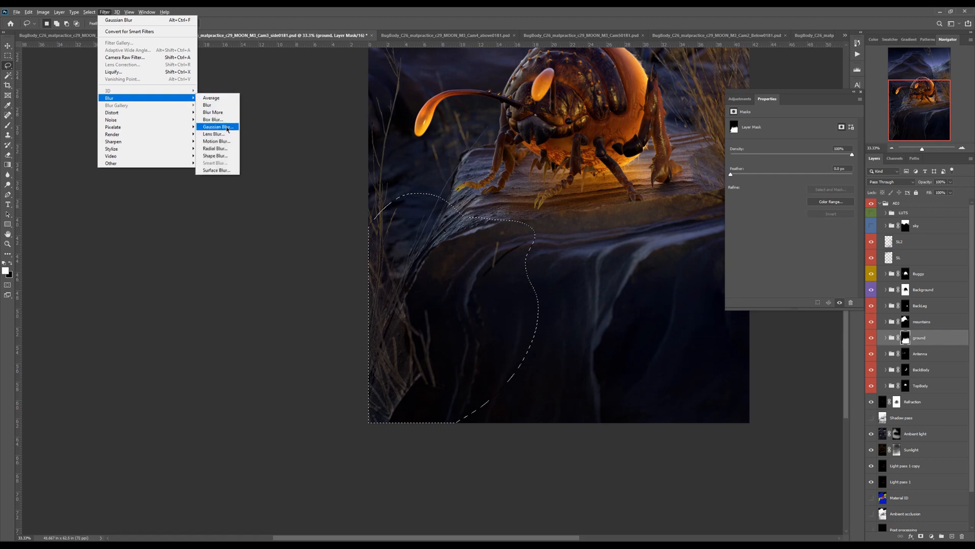
{"action": "left_click", "coordinate": [213, 127]}
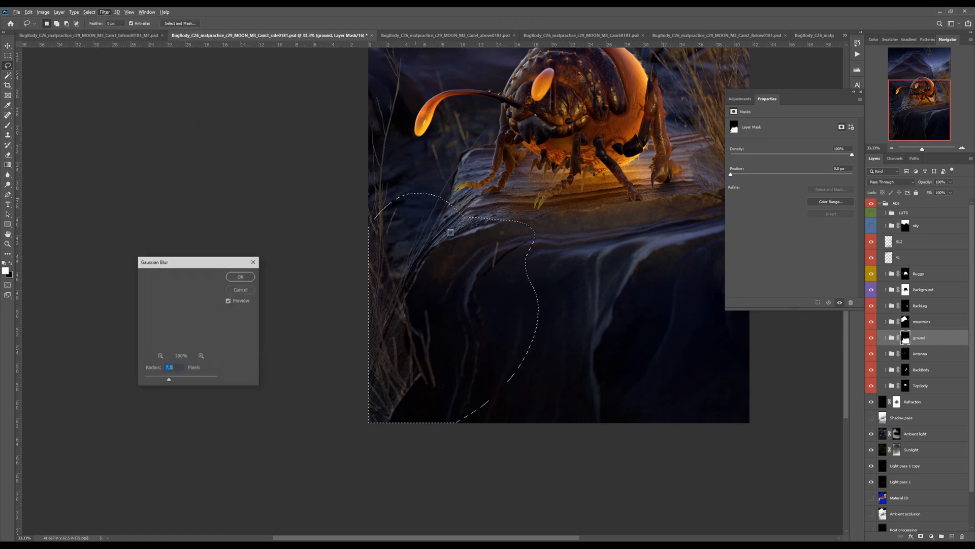
{"action": "left_click", "coordinate": [163, 380]}
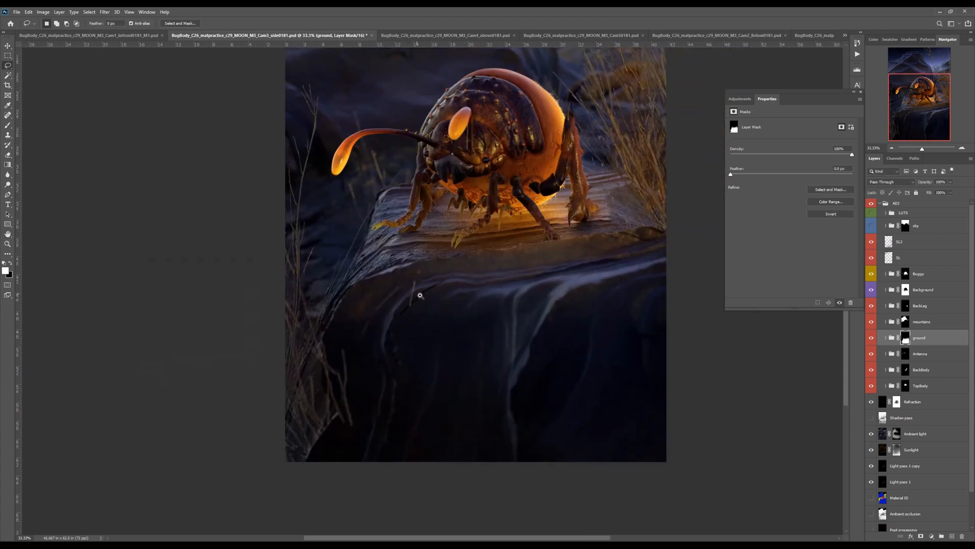
Step: Add a new retouch layer named rt directly above the Refraction layer
{"action": "left_click_drag", "start_coordinate": [420, 295], "coordinate": [459, 310]}
{"action": "left_click", "coordinate": [888, 400]}
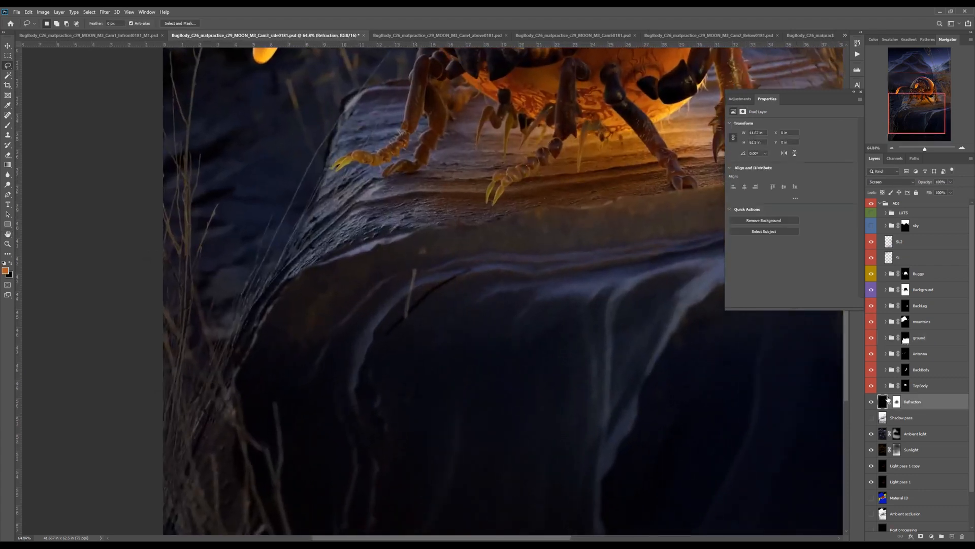
{"action": "key", "text": "ctrl+shift+n"}
{"action": "type", "text": "rt"}
{"action": "key", "text": "Return"}
Step: Clone out the stray twig and its shadow on the front rock with the Clone Stamp, and show the ADJ group again
{"action": "key", "text": "s"}
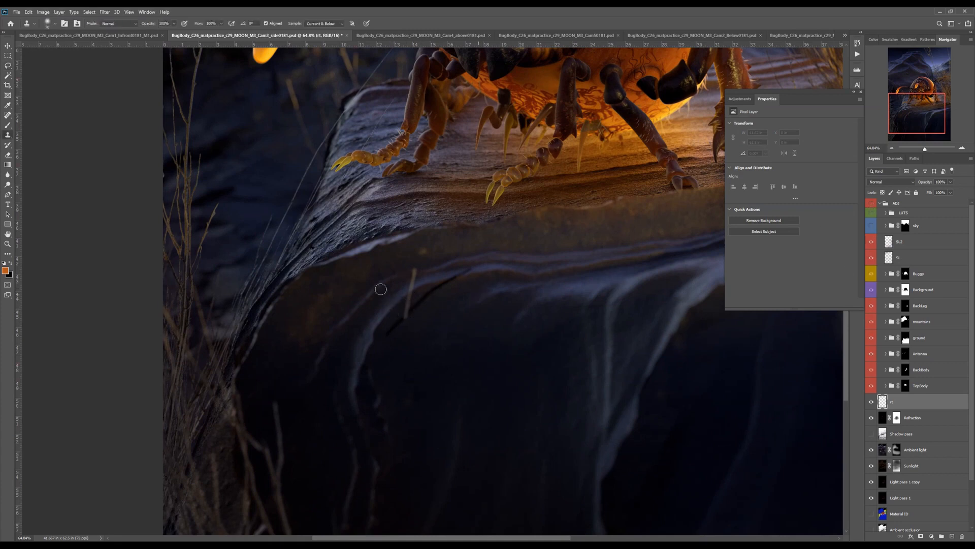
{"action": "left_click", "coordinate": [385, 316], "text": "alt"}
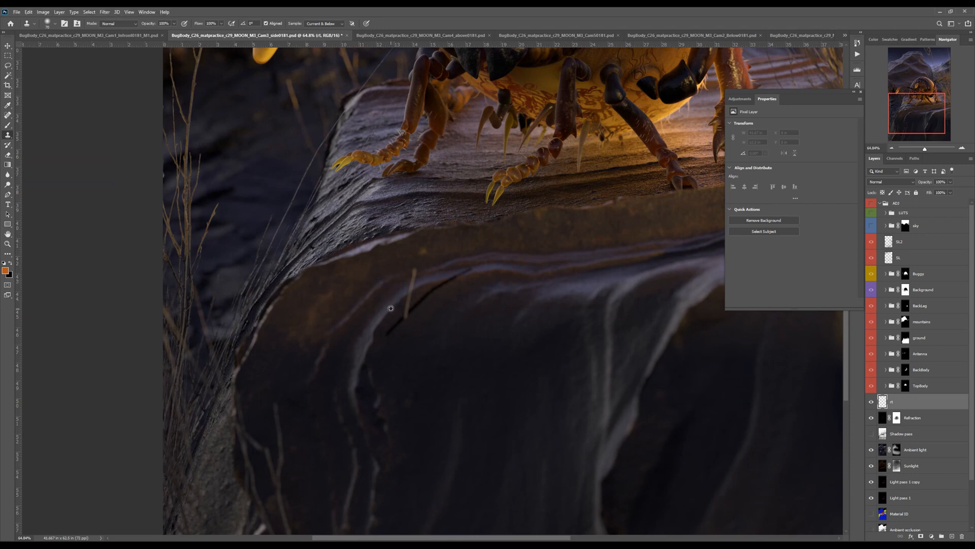
{"action": "left_click_drag", "start_coordinate": [403, 306], "coordinate": [402, 314]}
{"action": "left_click", "coordinate": [416, 339], "text": "alt"}
{"action": "mouse_move", "coordinate": [407, 318]}
{"action": "left_mouse_down"}
{"action": "mouse_move", "coordinate": [386, 336]}
{"action": "mouse_move", "coordinate": [418, 300]}
{"action": "mouse_move", "coordinate": [397, 338]}
{"action": "left_mouse_up"}
{"action": "left_click", "coordinate": [431, 316], "text": "alt"}
{"action": "mouse_move", "coordinate": [415, 301]}
{"action": "left_mouse_down"}
{"action": "mouse_move", "coordinate": [459, 282]}
{"action": "mouse_move", "coordinate": [398, 336]}
{"action": "left_mouse_up"}
{"action": "left_click", "coordinate": [442, 310], "text": "alt"}
{"action": "left_click", "coordinate": [446, 315], "text": "alt"}
{"action": "mouse_move", "coordinate": [452, 287]}
{"action": "left_mouse_down"}
{"action": "mouse_move", "coordinate": [470, 280]}
{"action": "mouse_move", "coordinate": [457, 274]}
{"action": "mouse_move", "coordinate": [437, 299]}
{"action": "mouse_move", "coordinate": [428, 281]}
{"action": "mouse_move", "coordinate": [440, 278]}
{"action": "left_mouse_up"}
{"action": "left_click", "coordinate": [463, 280], "text": "alt"}
{"action": "left_click", "coordinate": [476, 282], "text": "alt"}
{"action": "left_click", "coordinate": [475, 274], "text": "alt"}
{"action": "left_click", "coordinate": [464, 277], "text": "alt"}
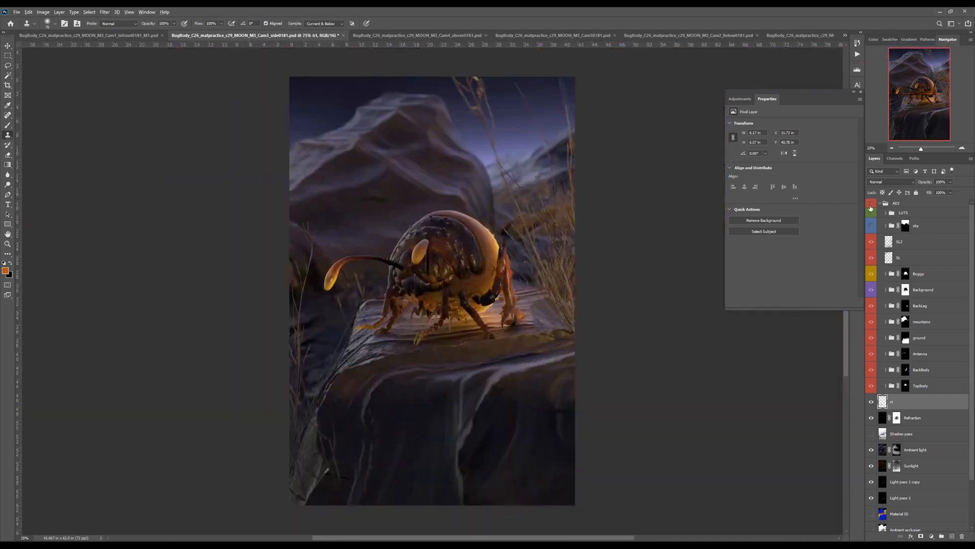
{"action": "left_click", "coordinate": [871, 204]}
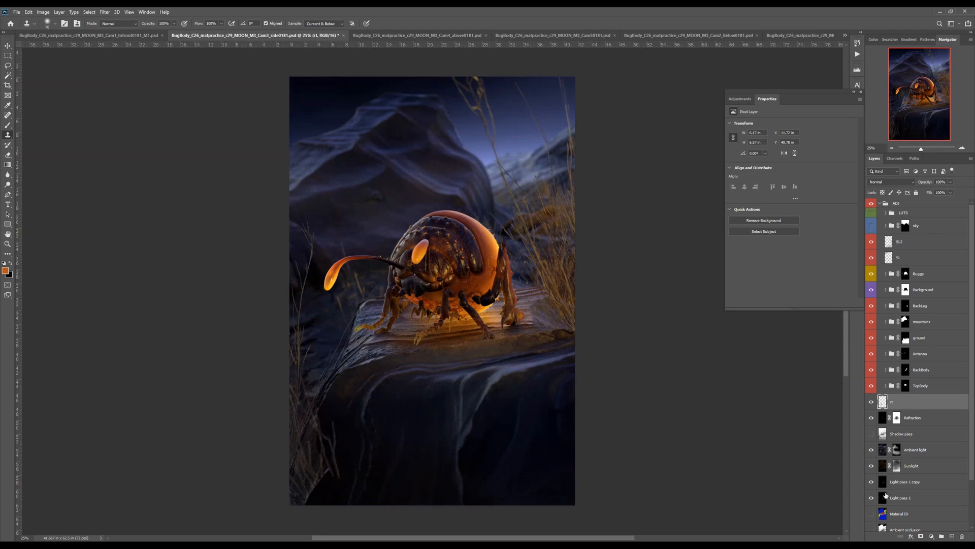
Step: Isolate the Material ID pass, select its black sky area with the Magic Wand, and expand the selection by 10 pixels
{"action": "left_click", "coordinate": [872, 514], "text": "alt"}
{"action": "left_click", "coordinate": [899, 513]}
{"action": "key", "text": "w"}
{"action": "left_click", "coordinate": [480, 151]}
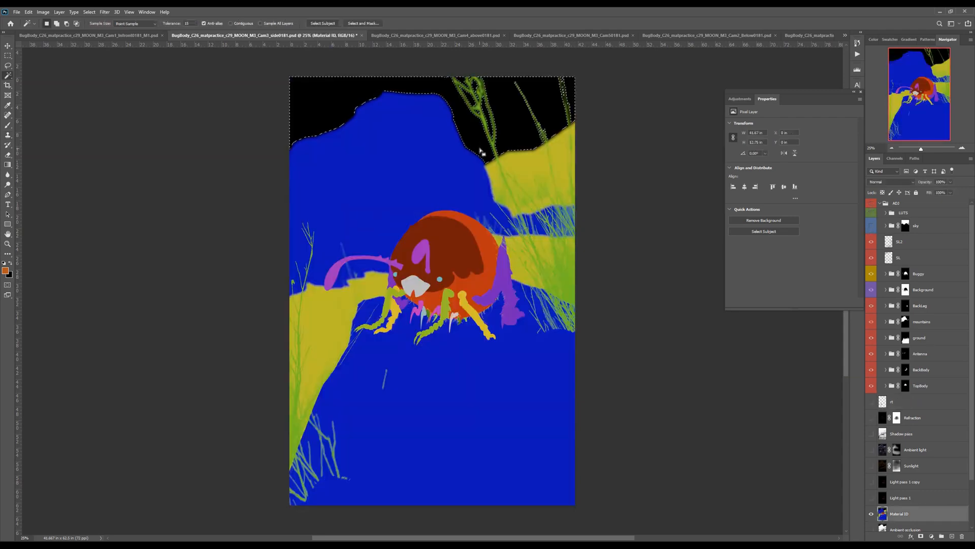
{"action": "left_click", "coordinate": [88, 12]}
{"action": "mouse_move", "coordinate": [116, 120]}
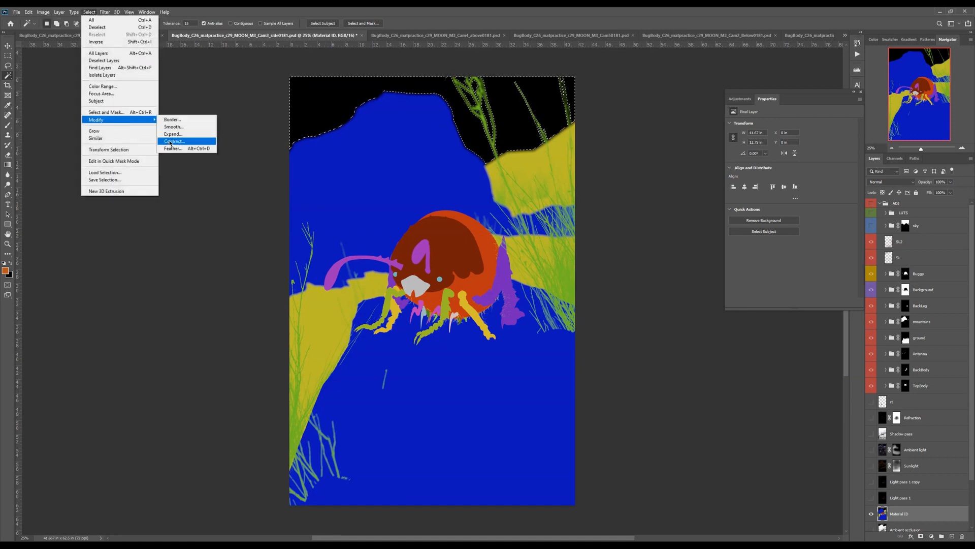
{"action": "left_click", "coordinate": [170, 134]}
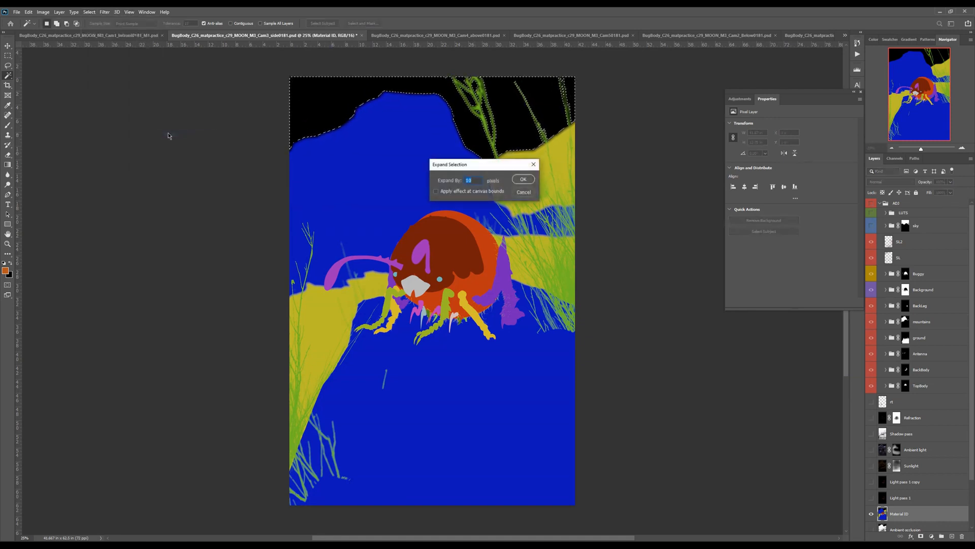
{"action": "key", "text": "Return"}
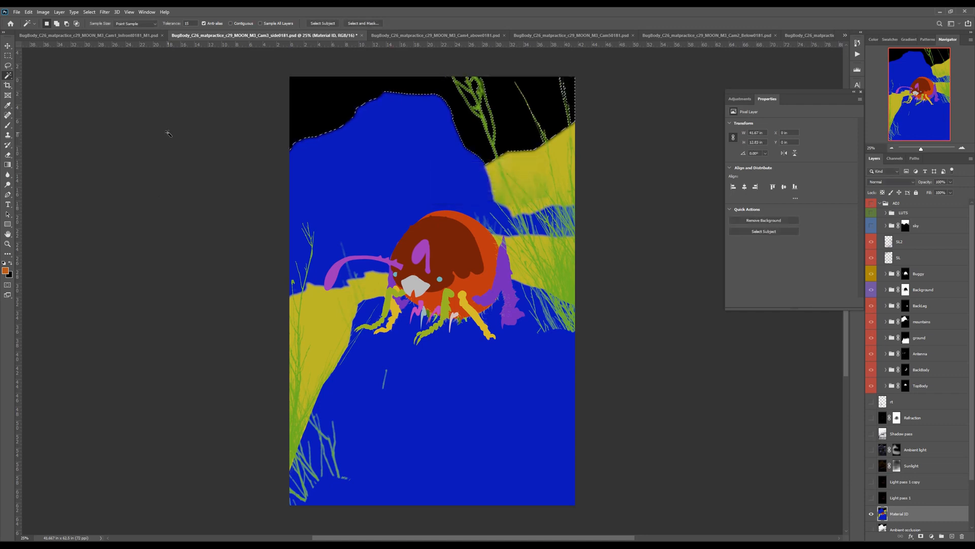
Step: Restore the other layers, show the sky group and replace its mask with one made from the sky selection
{"action": "left_click", "coordinate": [871, 514], "text": "alt"}
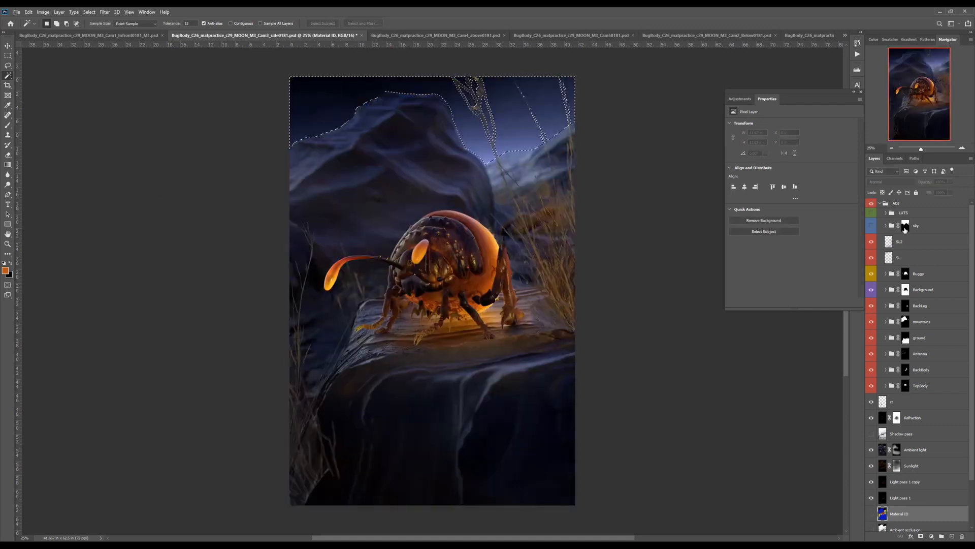
{"action": "left_click", "coordinate": [905, 229]}
{"action": "left_click", "coordinate": [871, 226]}
{"action": "right_click", "coordinate": [906, 227]}
{"action": "left_click", "coordinate": [910, 242]}
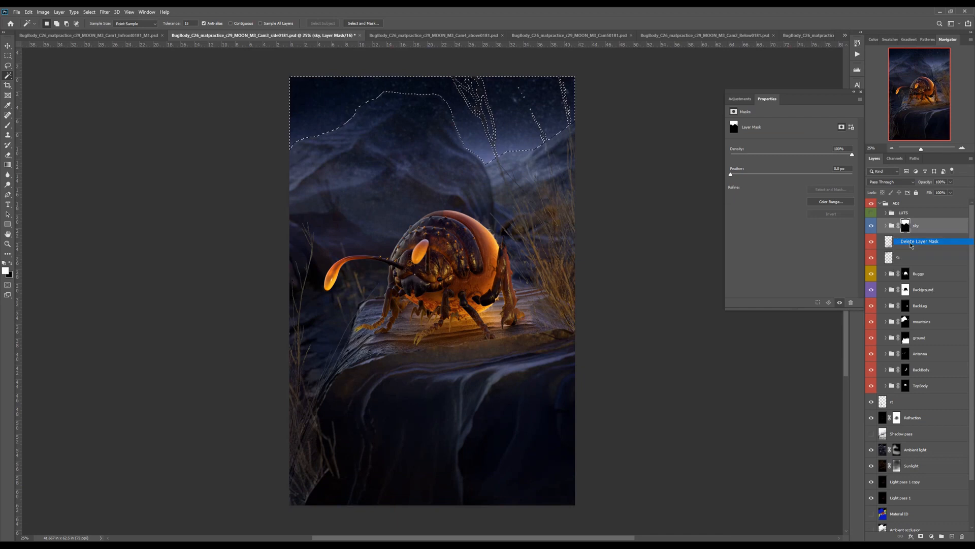
{"action": "left_click", "coordinate": [921, 536]}
{"action": "left_click", "coordinate": [861, 92]}
Step: Brush white over the tall grass stems on the sky group's mask
{"action": "key", "text": "b"}
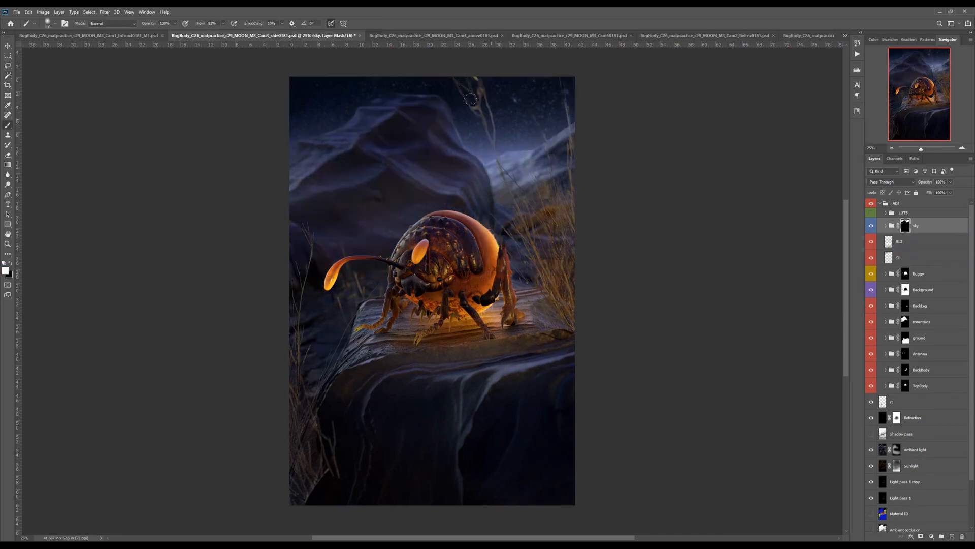
{"action": "left_click", "coordinate": [905, 226], "text": "alt"}
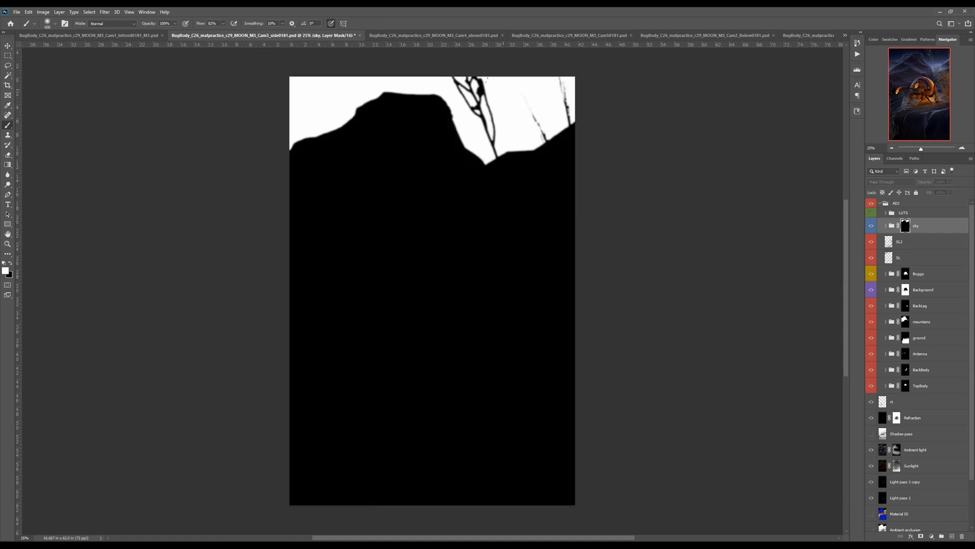
{"action": "left_click_drag", "start_coordinate": [467, 89], "coordinate": [475, 105]}
{"action": "left_click_drag", "start_coordinate": [492, 149], "coordinate": [493, 116]}
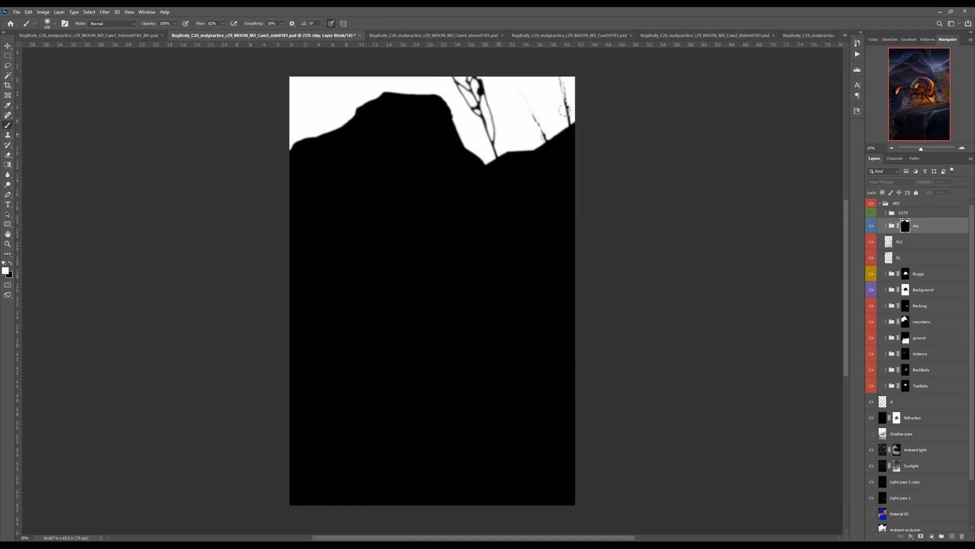
{"action": "left_click", "coordinate": [902, 226], "text": "alt"}
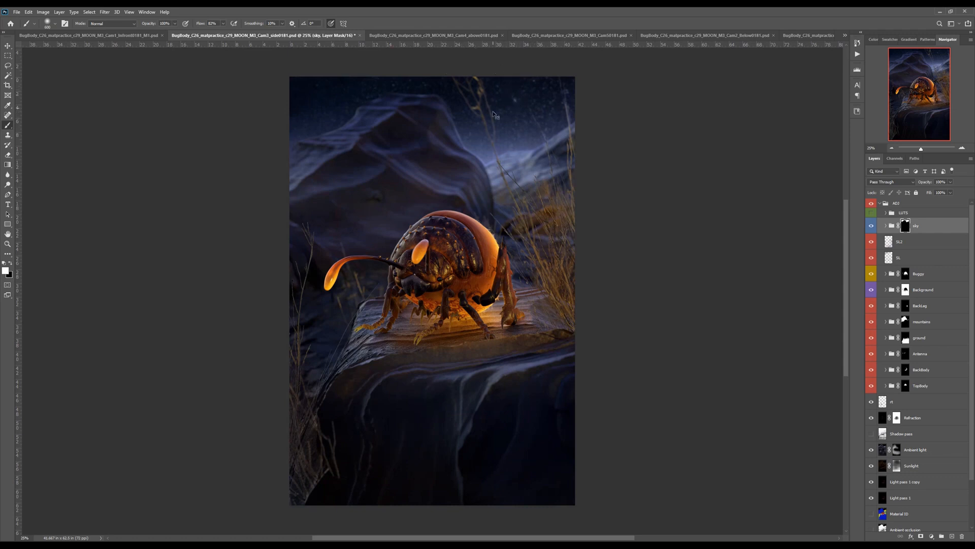
Step: Show the LUTS group and delete its Hue/Saturation 2 adjustment after comparing the image with and without it
{"action": "left_click", "coordinate": [907, 212]}
{"action": "left_click", "coordinate": [871, 213]}
{"action": "left_click", "coordinate": [872, 213]}
{"action": "left_click", "coordinate": [872, 214]}
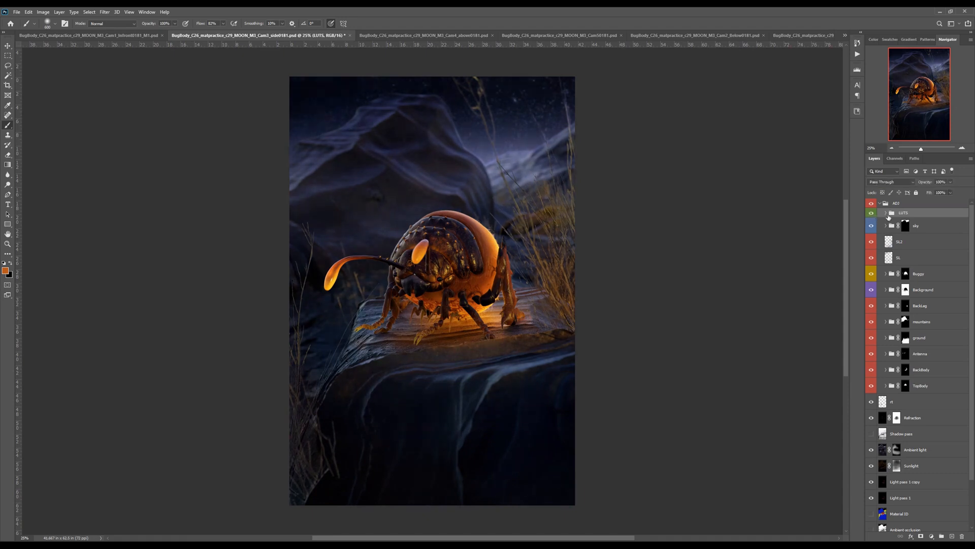
{"action": "left_click", "coordinate": [887, 214]}
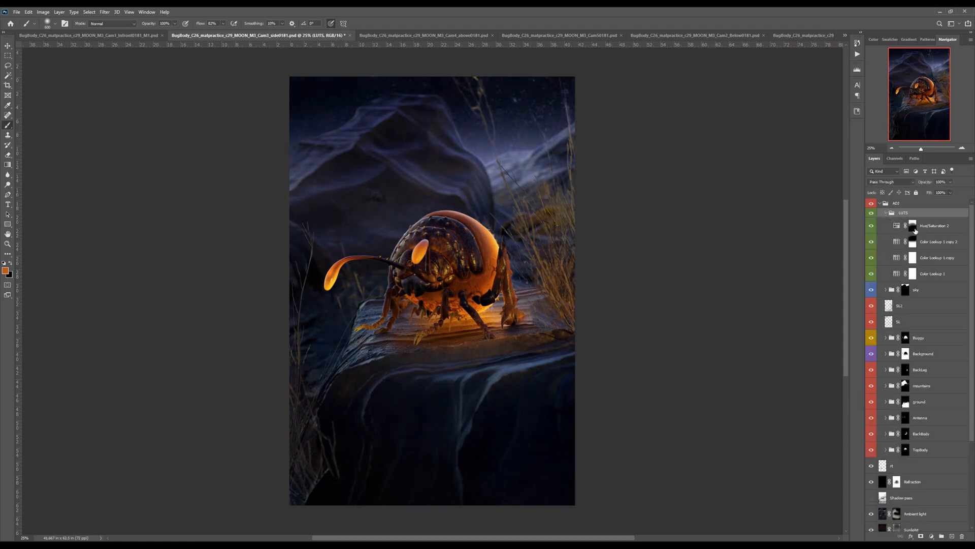
{"action": "left_click", "coordinate": [914, 229]}
{"action": "left_click", "coordinate": [872, 227]}
{"action": "left_click", "coordinate": [872, 228]}
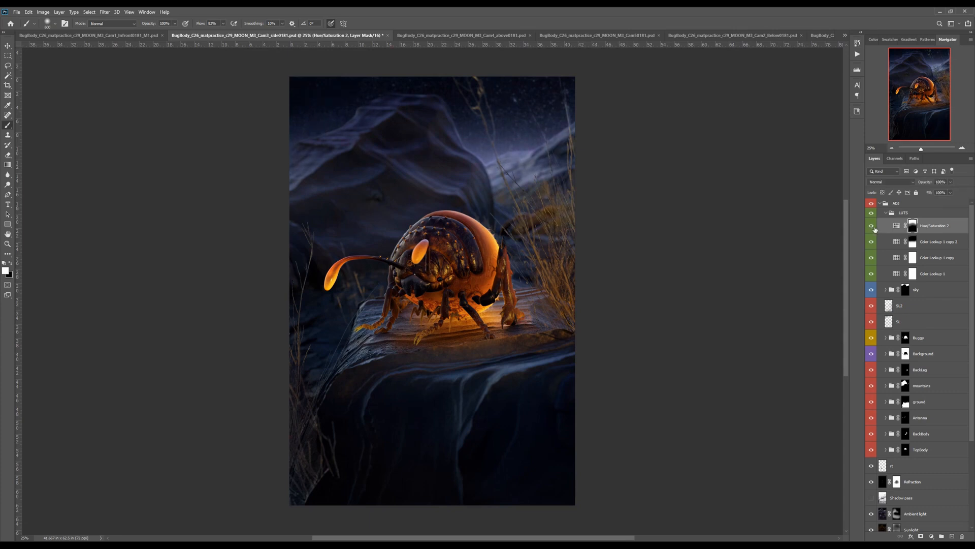
{"action": "key", "text": "Delete"}
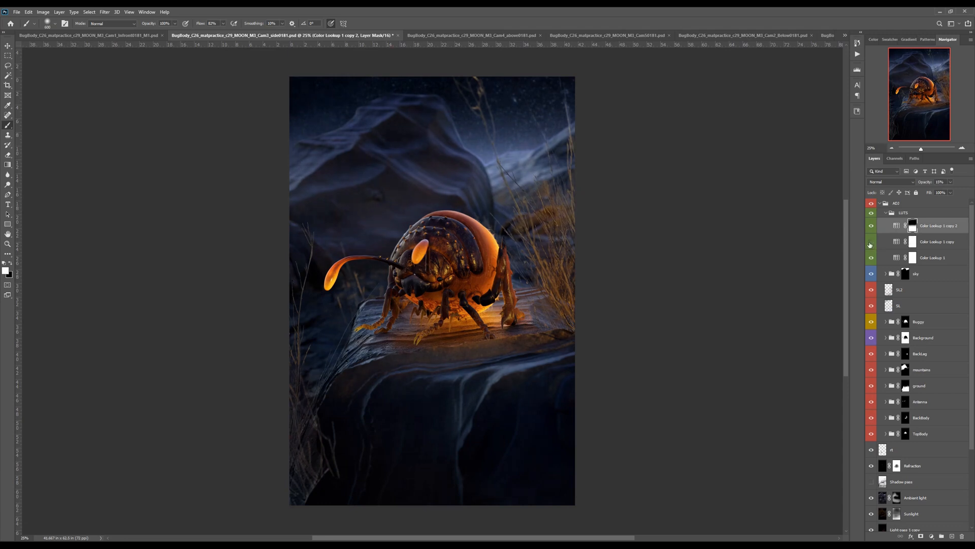
Step: Touch up the lighting on the SL soft-light layer with a low-opacity black-and-white Brush and the Eraser
{"action": "left_click", "coordinate": [896, 294]}
{"action": "left_click", "coordinate": [889, 305]}
{"action": "key", "text": "3"}
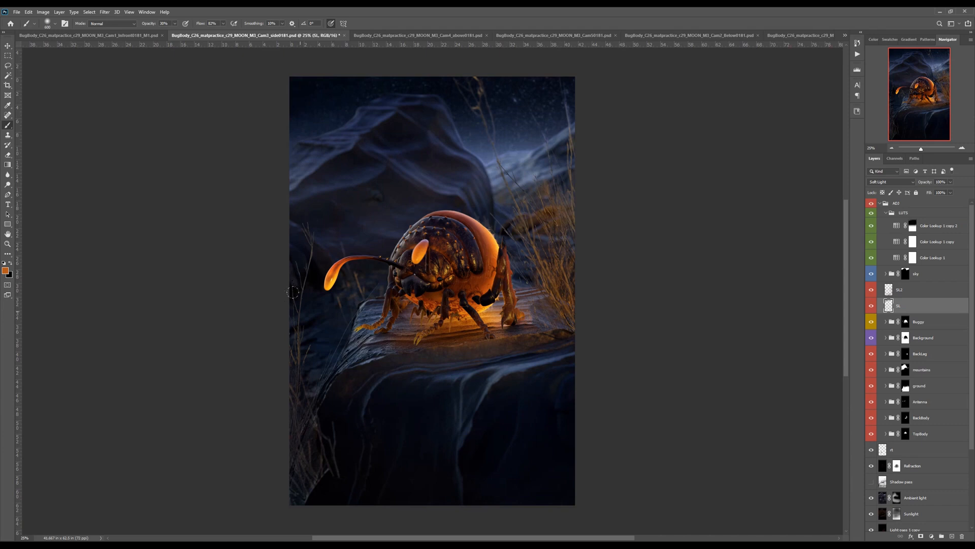
{"action": "key", "text": "d"}
{"action": "key", "text": "x"}
{"action": "key", "text": "1"}
{"action": "key", "text": "x"}
{"action": "key", "text": "e"}
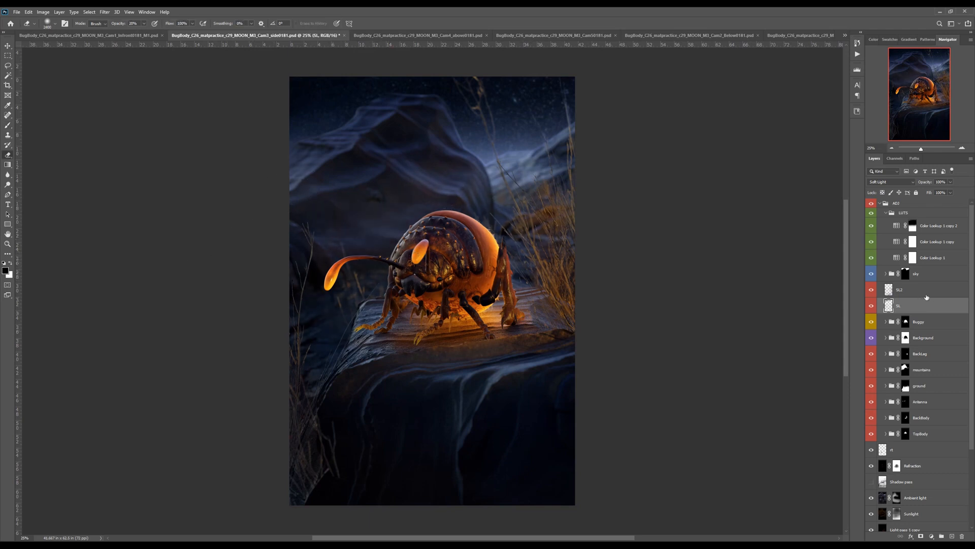
Step: Add a Curves adjustment above SL2 that lifts the highlights while anchoring the shadows
{"action": "left_click", "coordinate": [909, 289]}
{"action": "left_click", "coordinate": [932, 536]}
{"action": "left_click", "coordinate": [930, 438]}
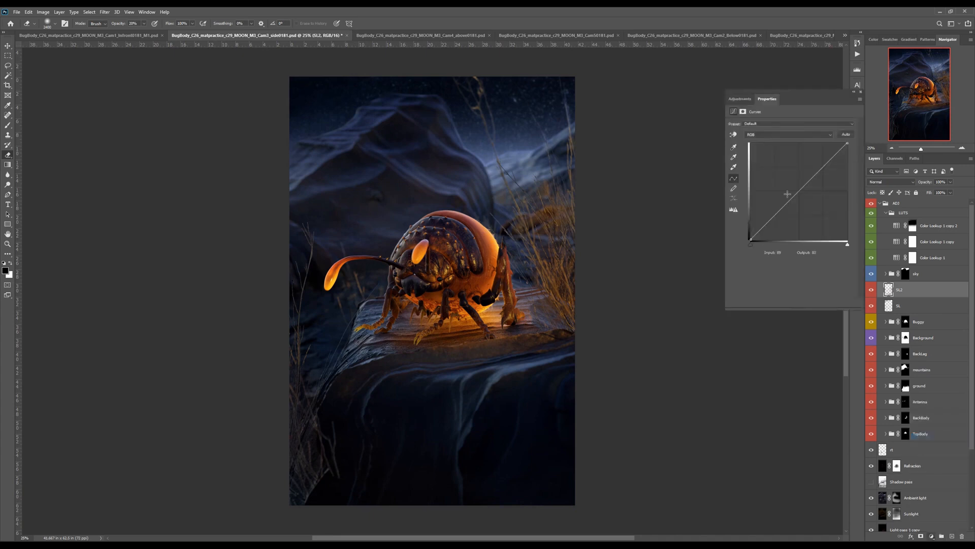
{"action": "left_click", "coordinate": [781, 207]}
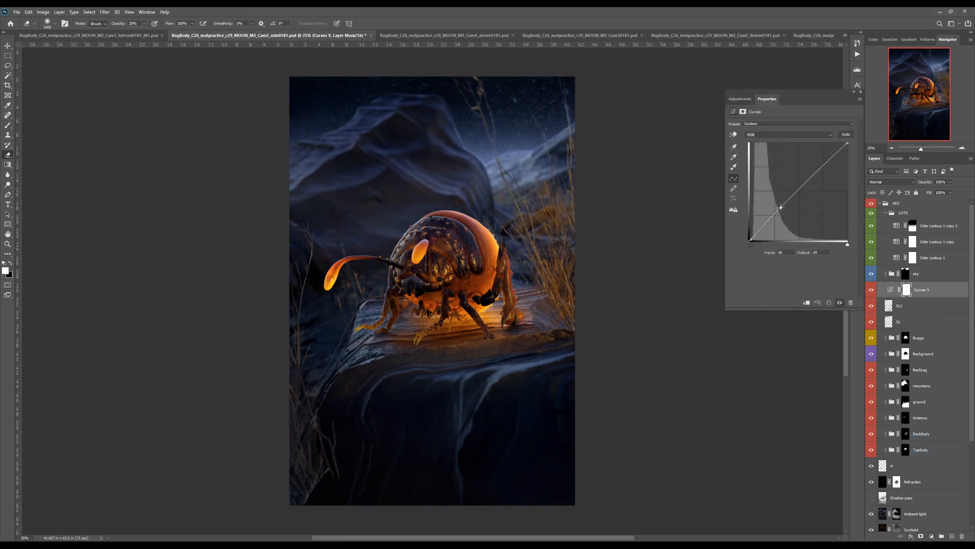
{"action": "left_click", "coordinate": [815, 173]}
{"action": "left_click_drag", "start_coordinate": [815, 174], "coordinate": [816, 169]}
{"action": "left_click", "coordinate": [780, 207]}
{"action": "left_click_drag", "start_coordinate": [816, 170], "coordinate": [818, 169]}
{"action": "left_click_drag", "start_coordinate": [780, 206], "coordinate": [781, 208]}
Step: Clone out the white speck above the bug's mouthparts on the rt layer with a reduced Clone Stamp brush
{"action": "left_click_drag", "start_coordinate": [408, 276], "coordinate": [474, 300]}
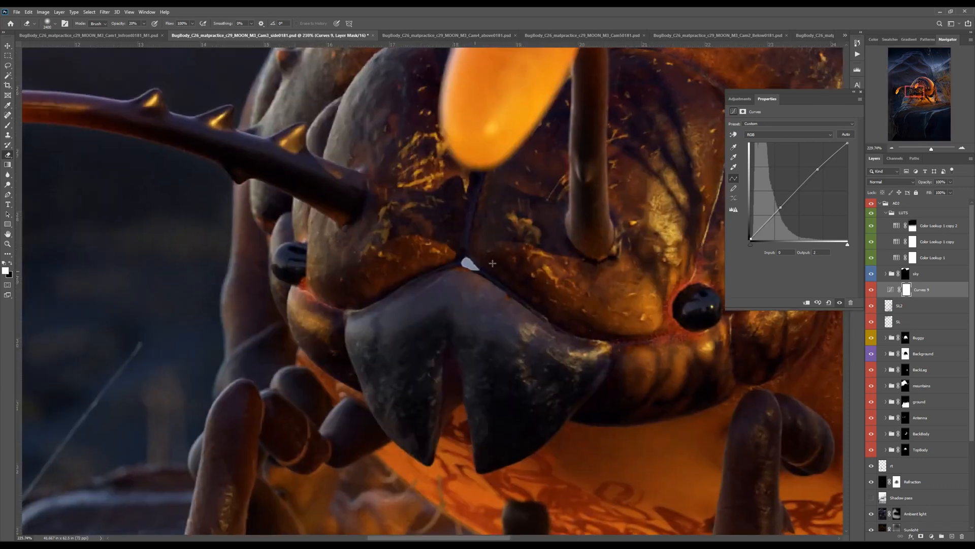
{"action": "left_click", "coordinate": [861, 92]}
{"action": "scroll", "coordinate": [958, 417], "scroll_direction": "down", "scroll_amount": 5}
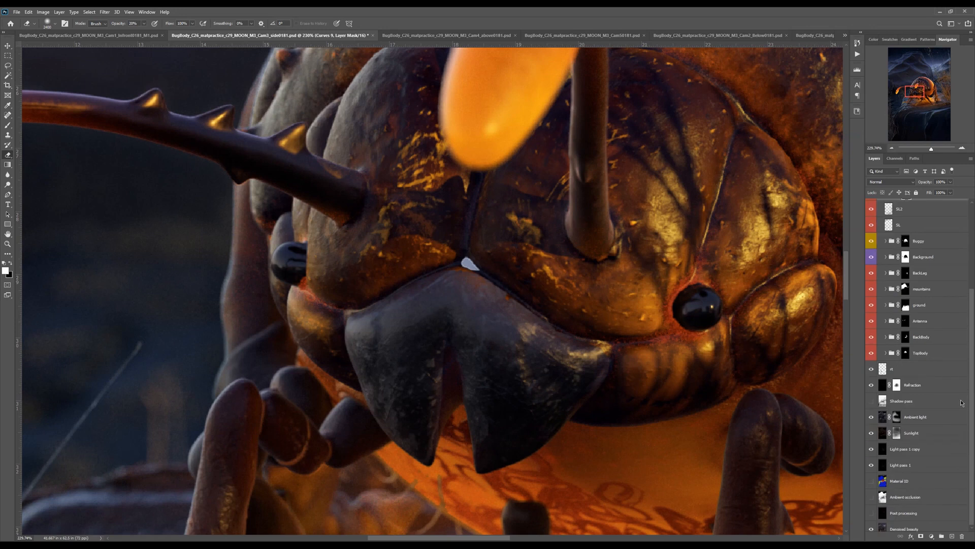
{"action": "left_click", "coordinate": [912, 347]}
{"action": "key", "text": "s"}
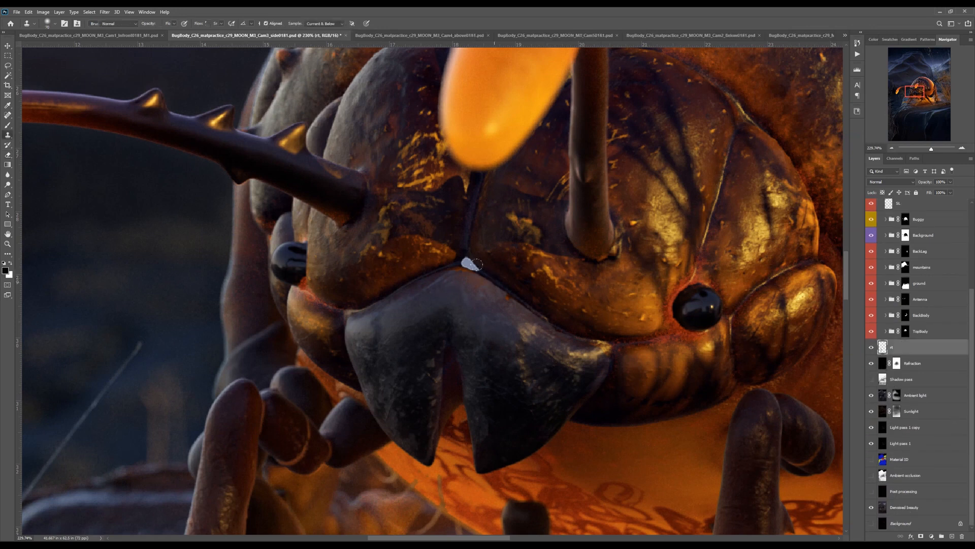
{"action": "left_click", "coordinate": [460, 253], "text": "alt"}
{"action": "mouse_move", "coordinate": [464, 257]}
{"action": "left_mouse_down"}
{"action": "mouse_move", "coordinate": [472, 265]}
{"action": "mouse_move", "coordinate": [467, 251]}
{"action": "left_mouse_up"}
{"action": "key", "text": "bracketleft"}
{"action": "key", "text": "bracketleft"}
{"action": "key", "text": "bracketleft"}
{"action": "key", "text": "bracketleft"}
{"action": "left_click_drag", "start_coordinate": [473, 273], "coordinate": [464, 269]}
{"action": "left_click", "coordinate": [454, 266], "text": "alt"}
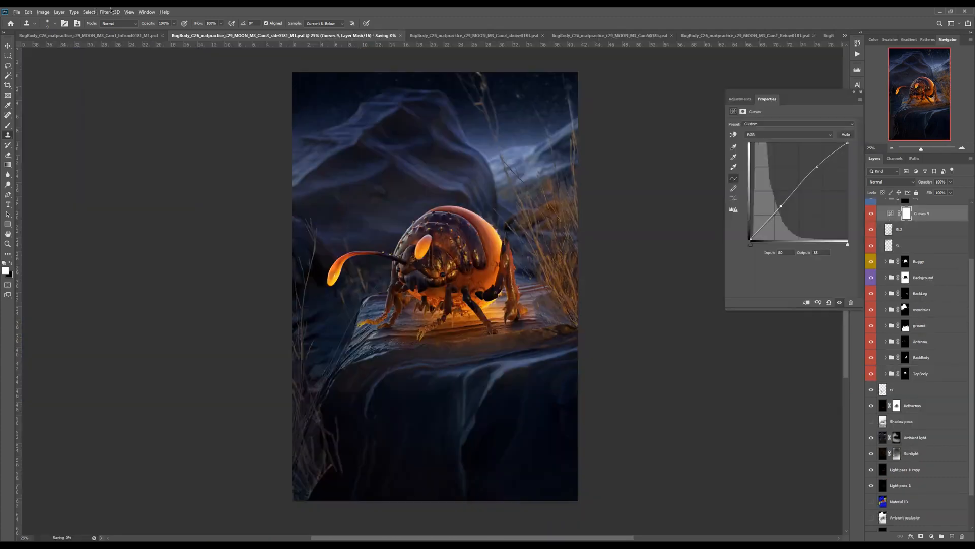
Step: Tile the documents in two side-by-side windows and place the Cam3 side render beside the Cam1 front render
{"action": "left_click", "coordinate": [147, 11]}
{"action": "mouse_move", "coordinate": [152, 23]}
{"action": "left_click", "coordinate": [319, 41]}
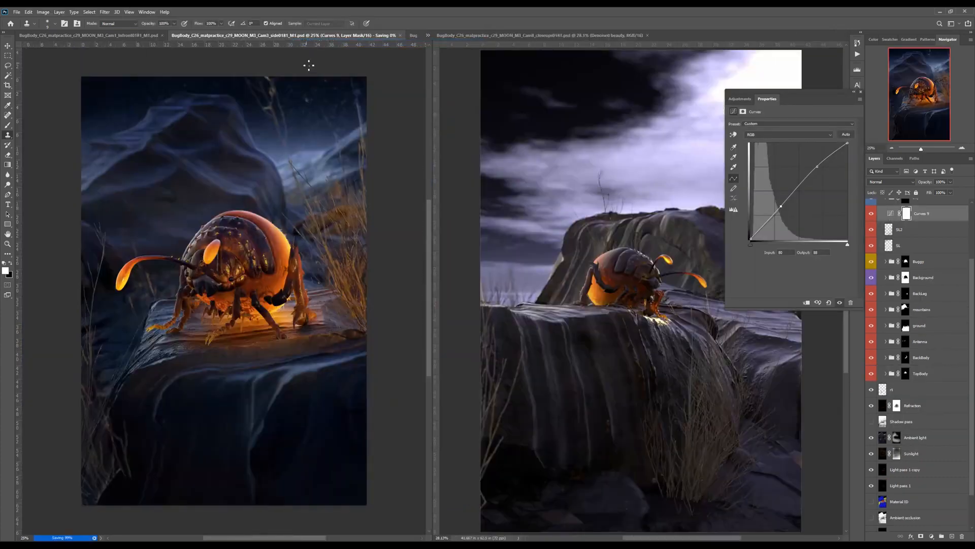
{"action": "left_click", "coordinate": [860, 93]}
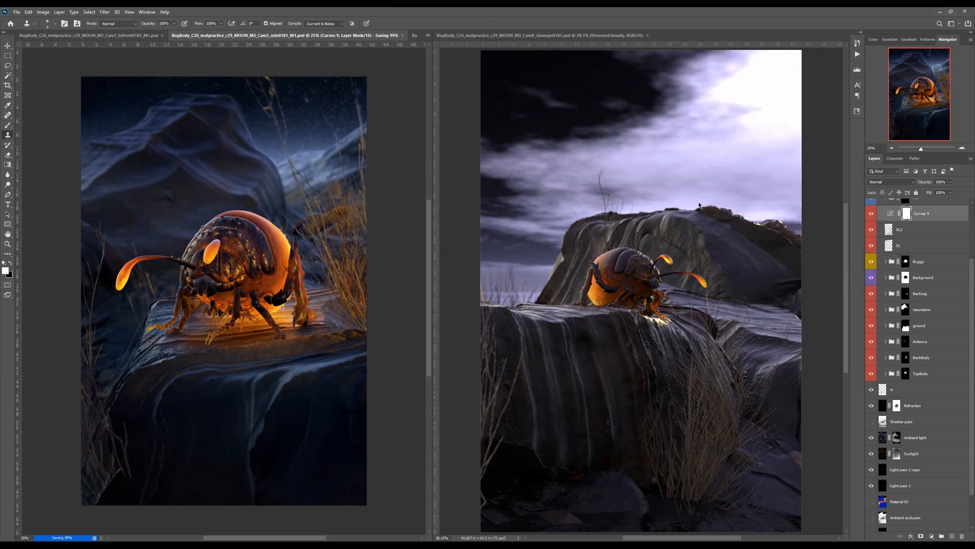
{"action": "left_click_drag", "start_coordinate": [349, 38], "coordinate": [660, 36]}
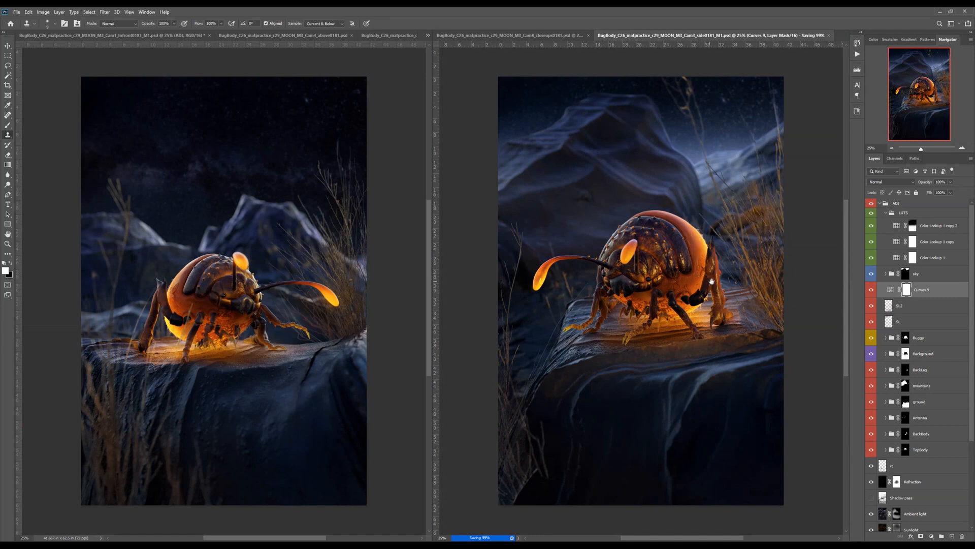
{"action": "left_click_drag", "start_coordinate": [711, 281], "coordinate": [707, 284]}
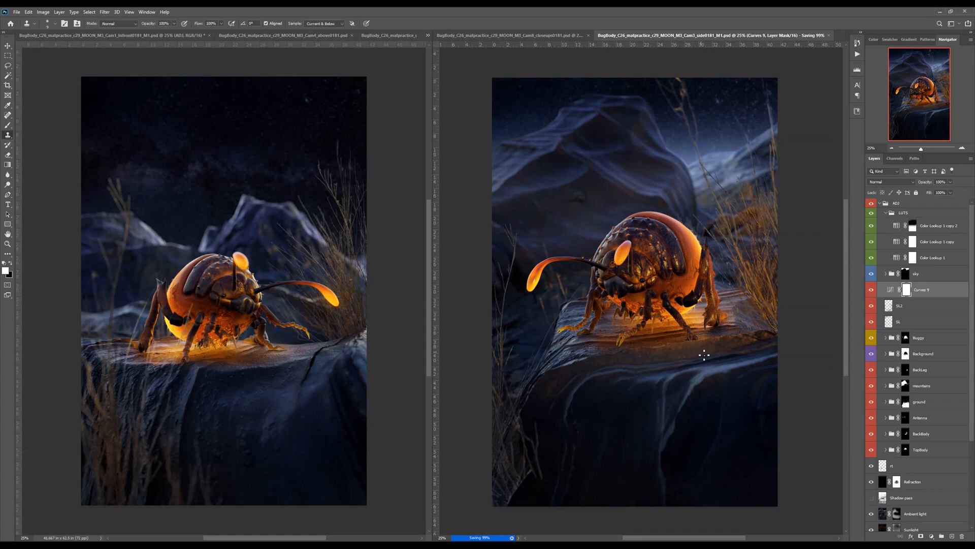
Step: View the Material ID pass of the Cam3 render on its own and restore the other layers
{"action": "scroll", "coordinate": [891, 315], "scroll_direction": "down", "scroll_amount": 5}
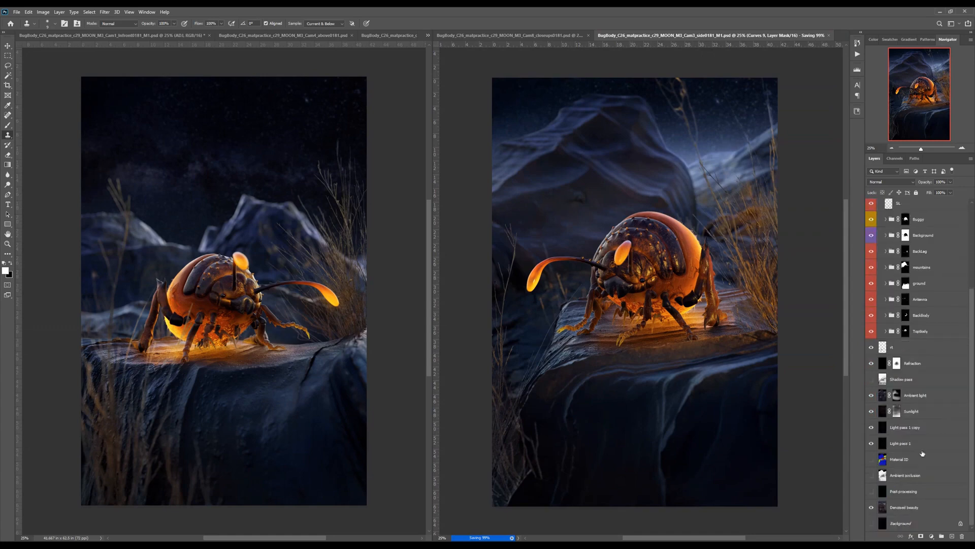
{"action": "left_click", "coordinate": [871, 461], "text": "alt"}
{"action": "left_click", "coordinate": [870, 462], "text": "alt"}
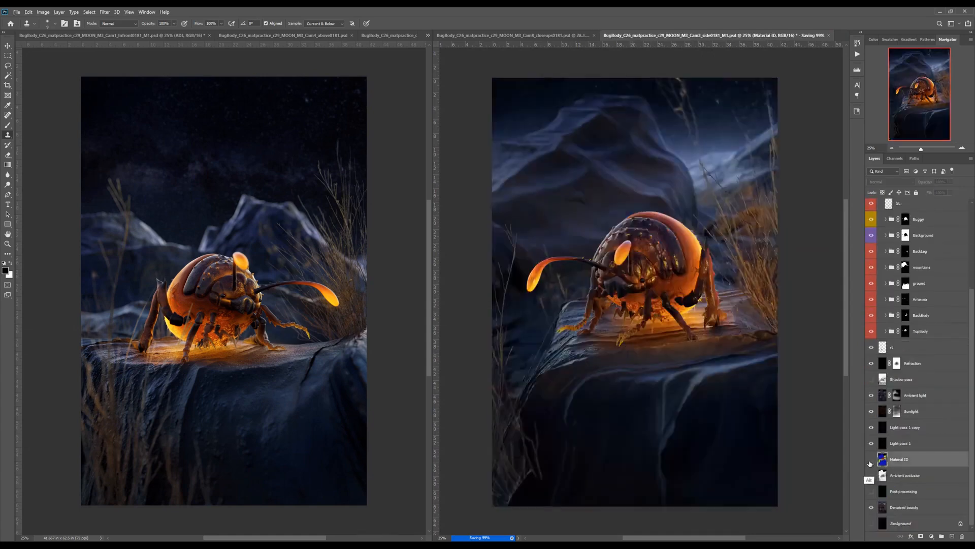